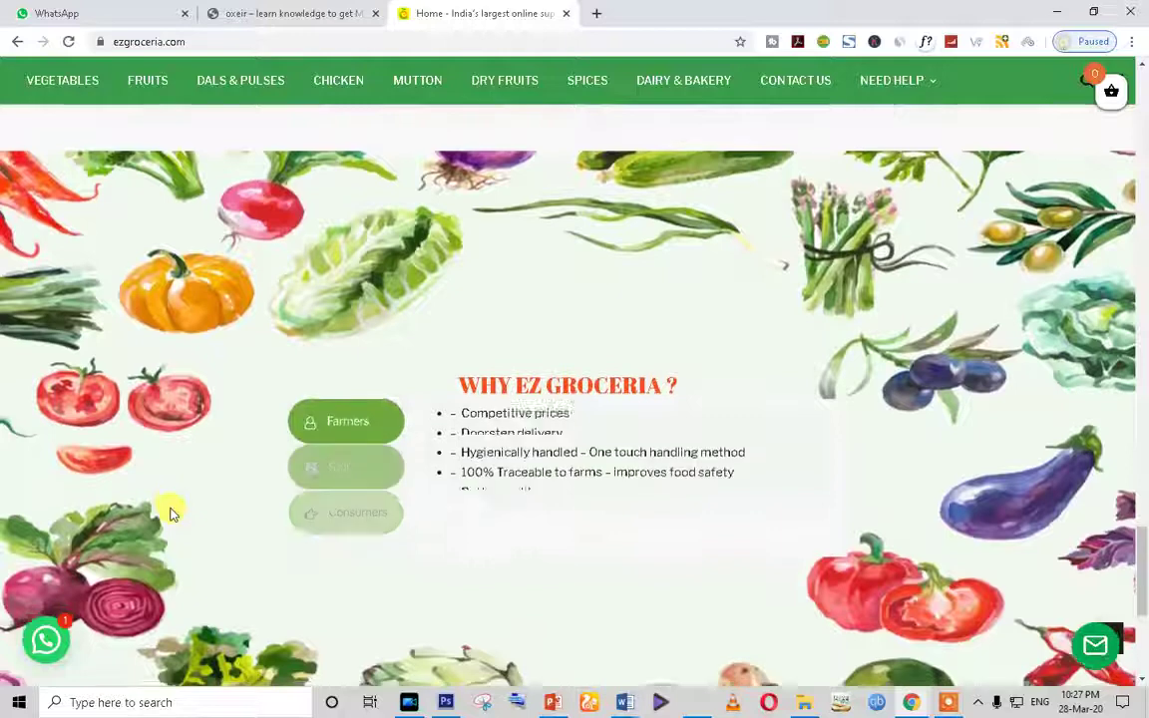
scroll(170, 514, "down", 1)
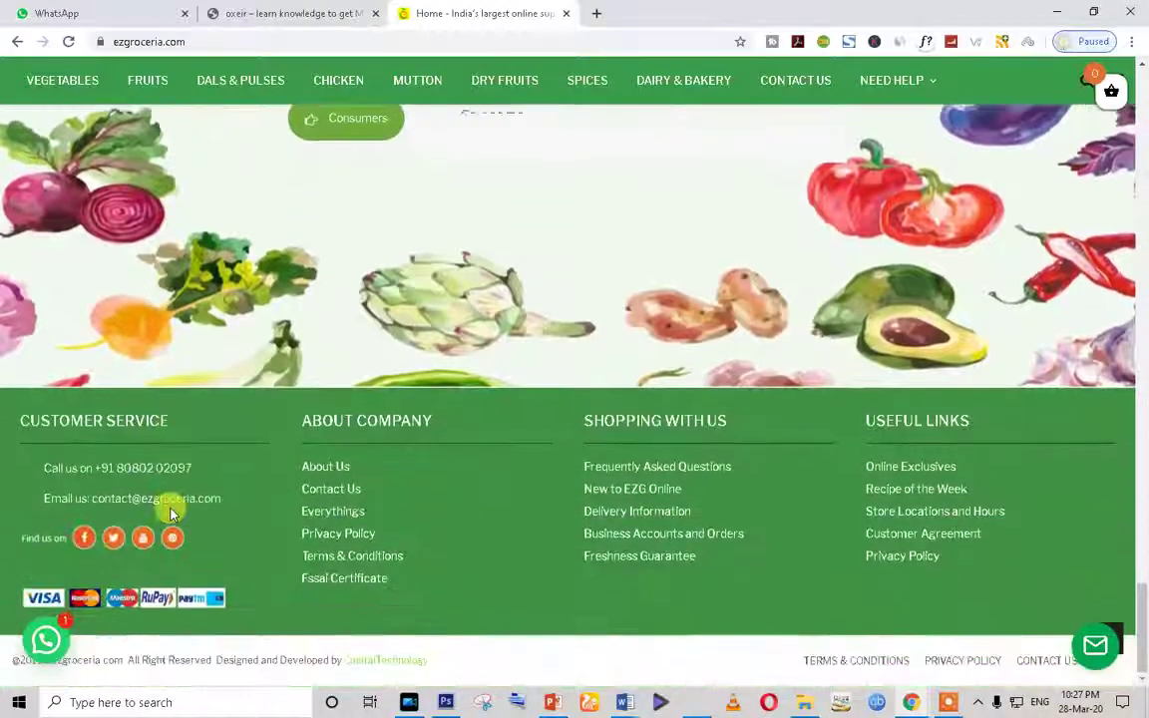
Step: Scroll the EZ Groceria home page sections down to the footer and back to the top header
scroll(170, 514, "up", 4)
scroll(169, 514, "up", 15)
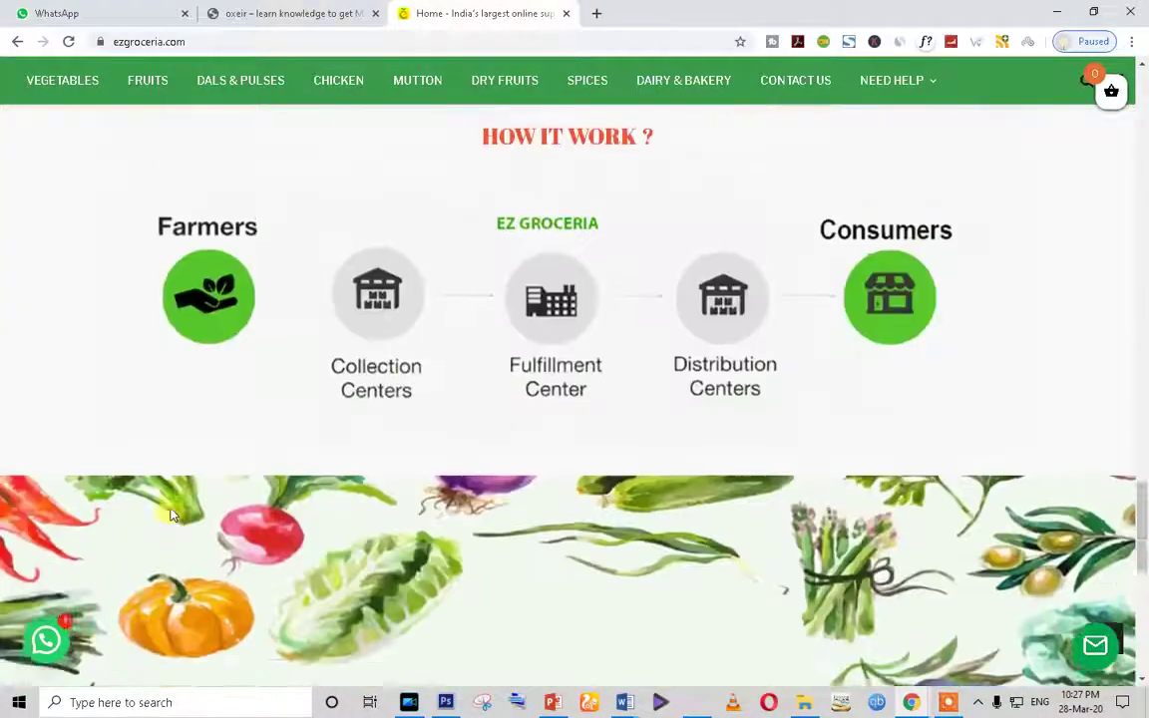
scroll(170, 513, "up", 8)
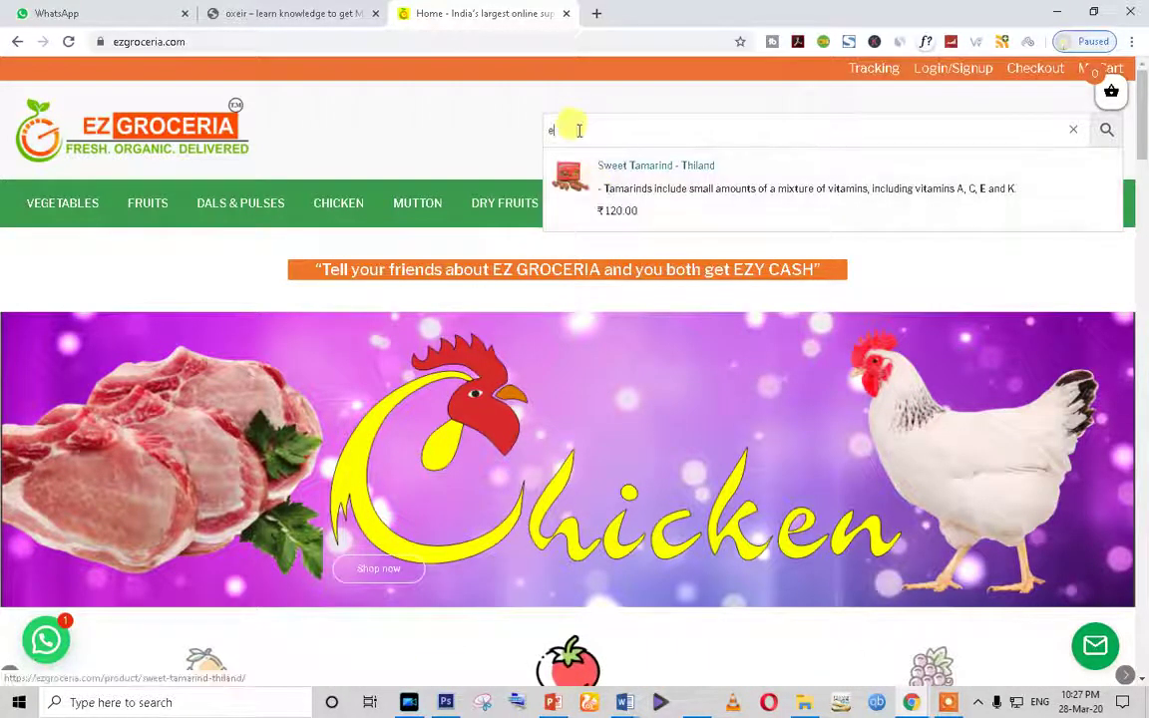
Step: Try the letters s, d, g, h, e and a in the product search, clearing each
key("BackSpace")
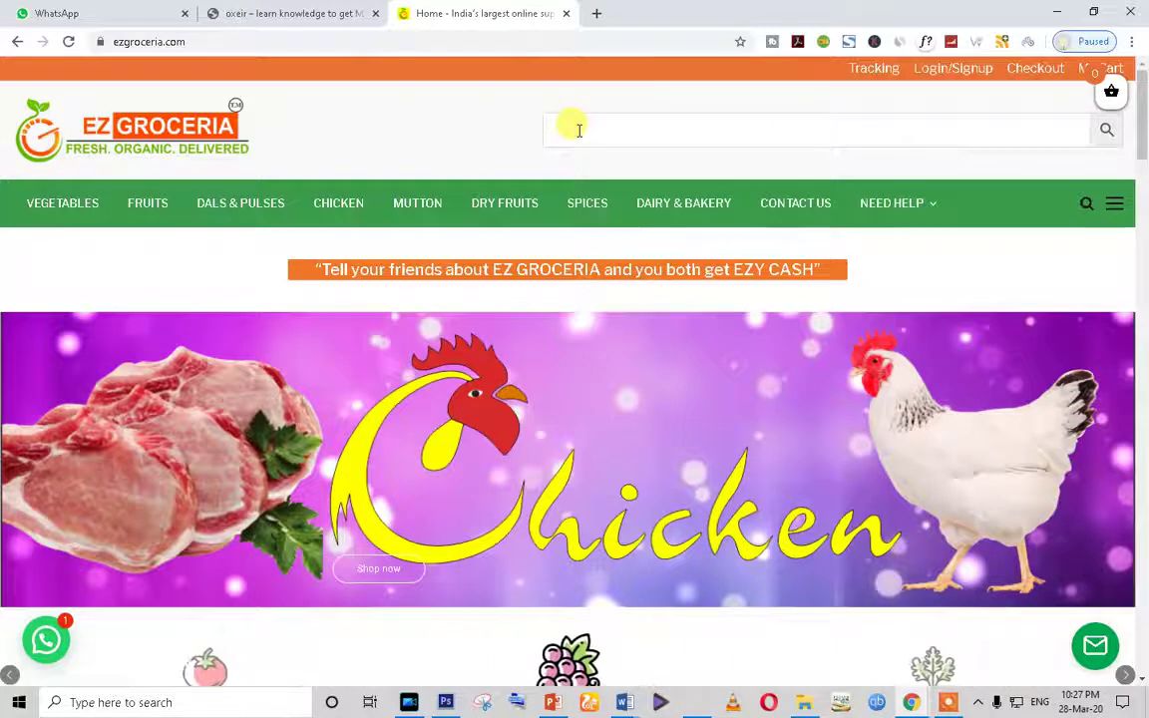
type("s")
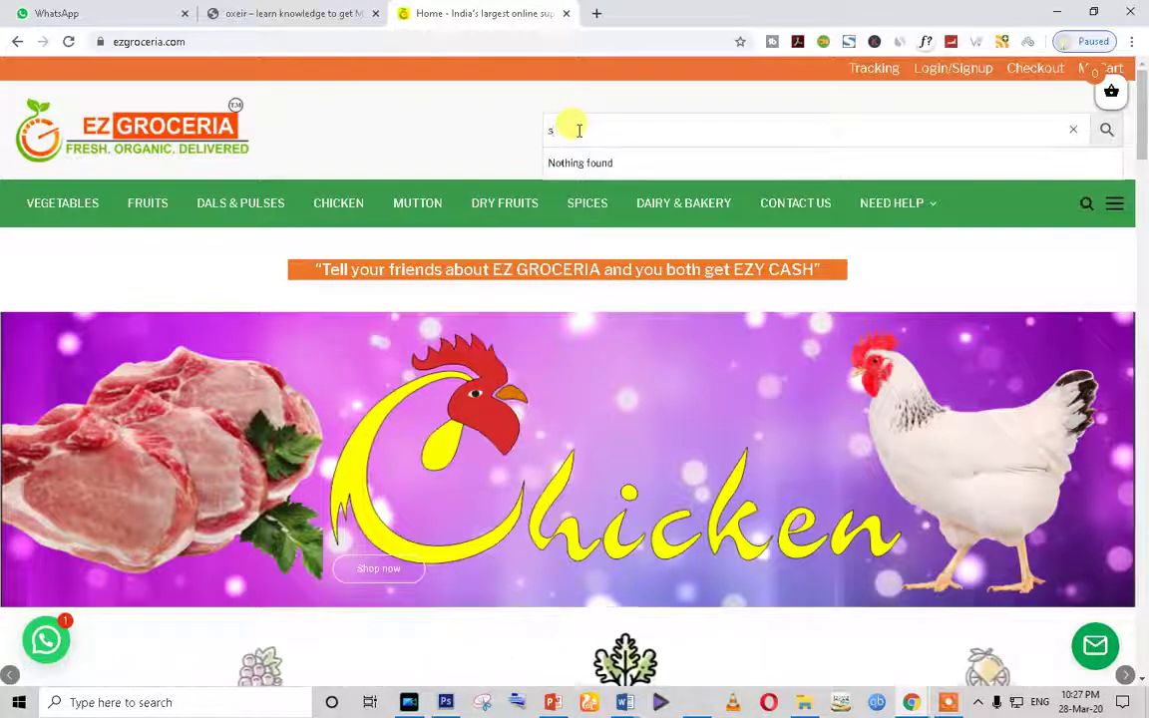
key("BackSpace")
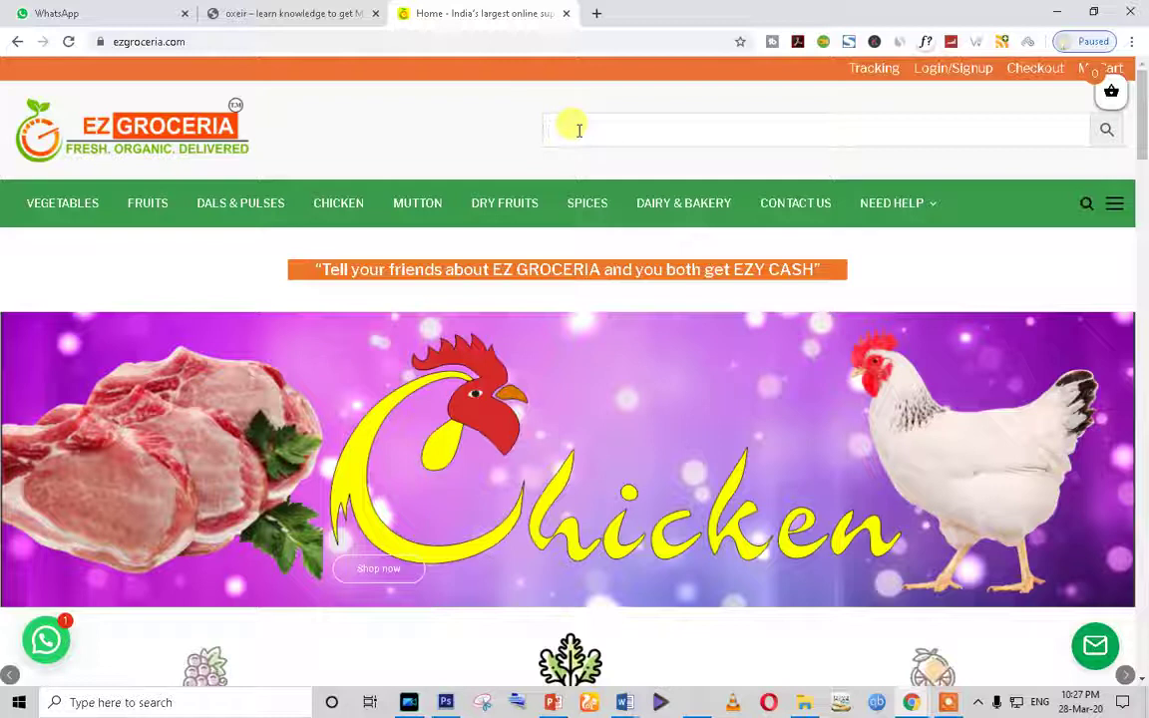
type("d")
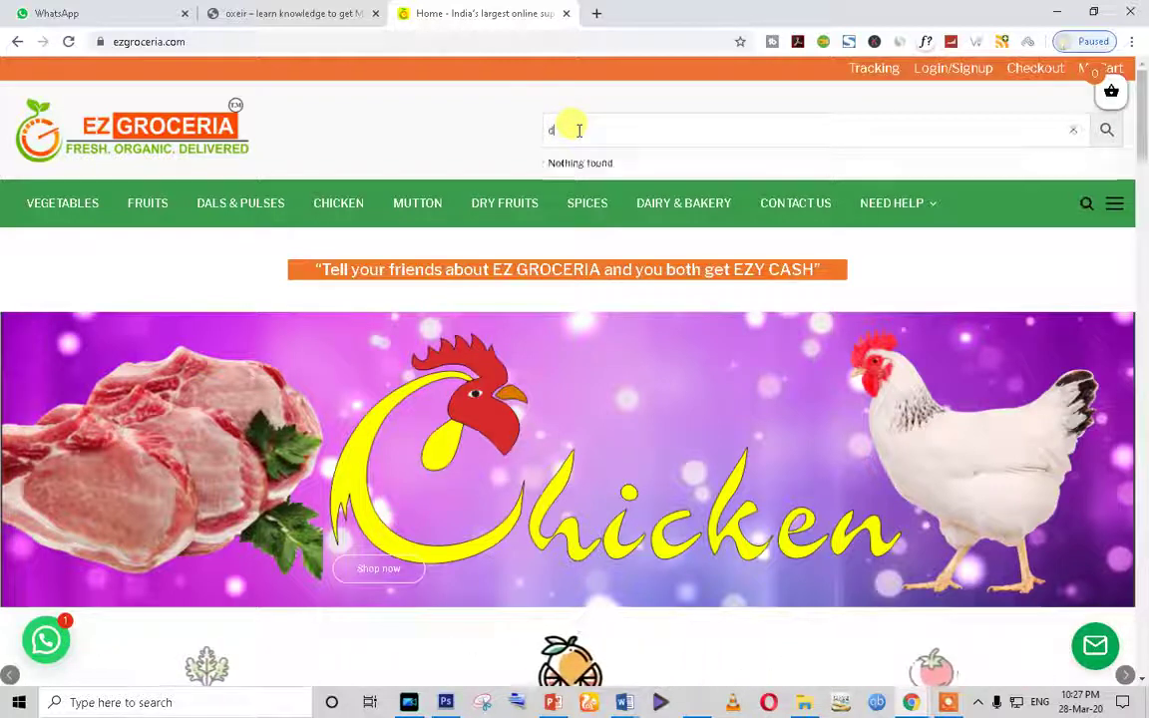
key("BackSpace")
type("g")
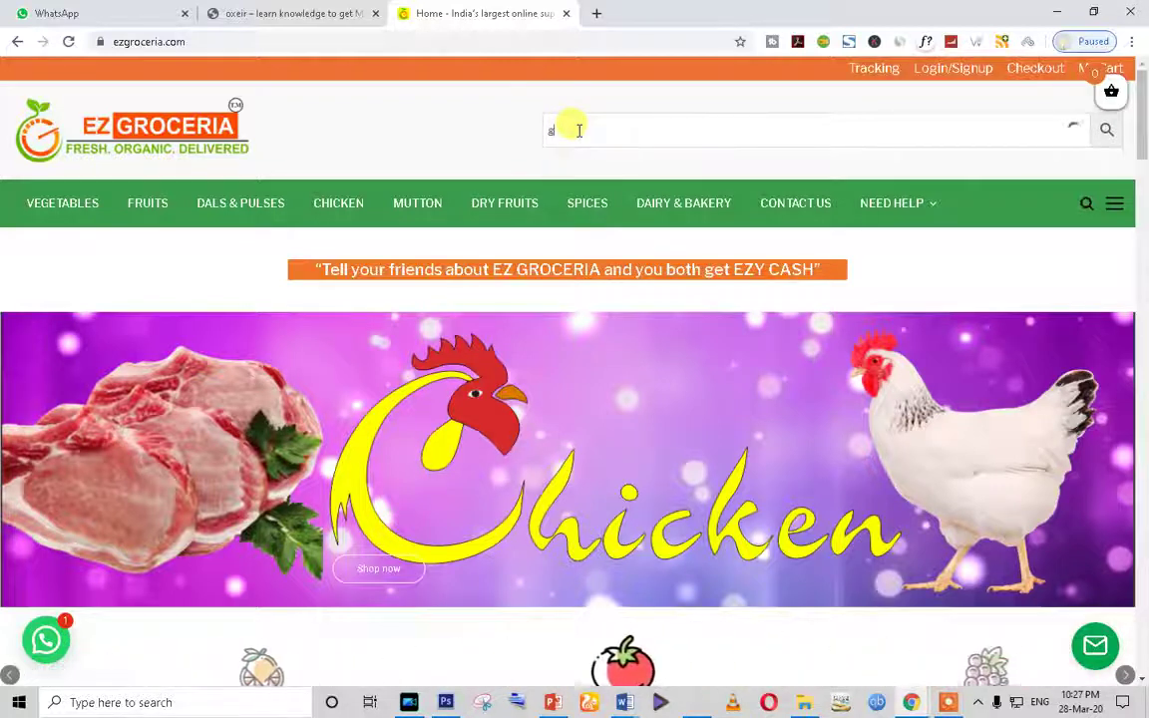
key("BackSpace")
type("h")
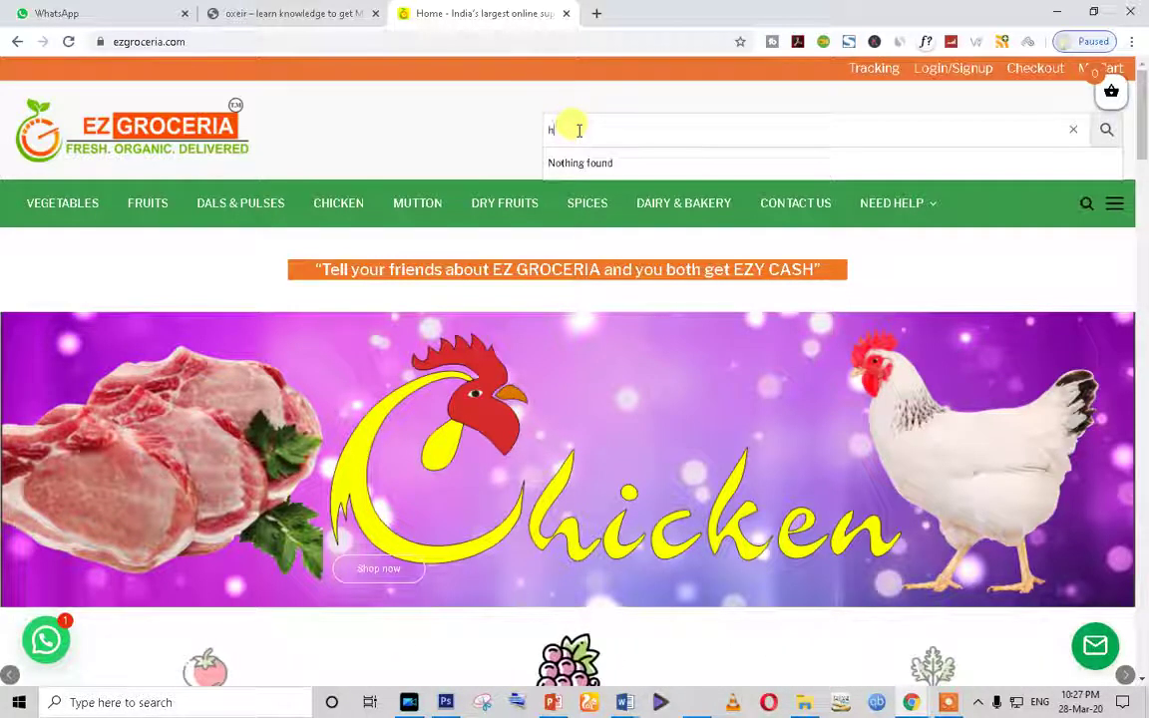
key("BackSpace")
type("e")
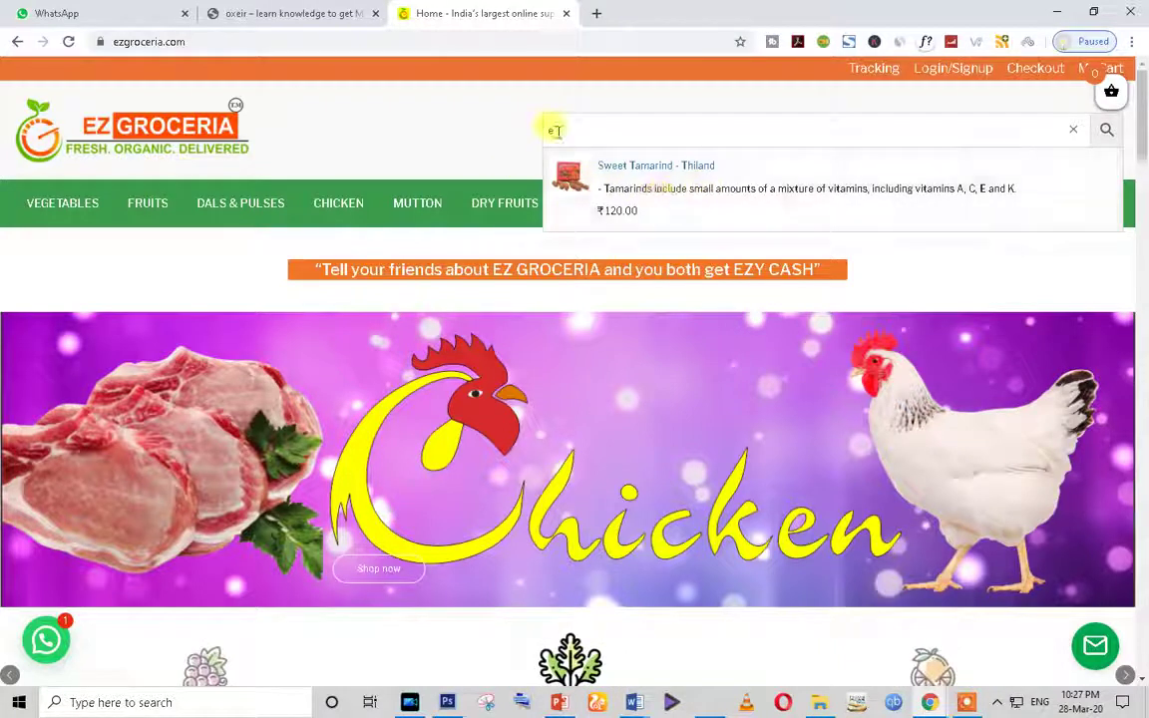
key("BackSpace")
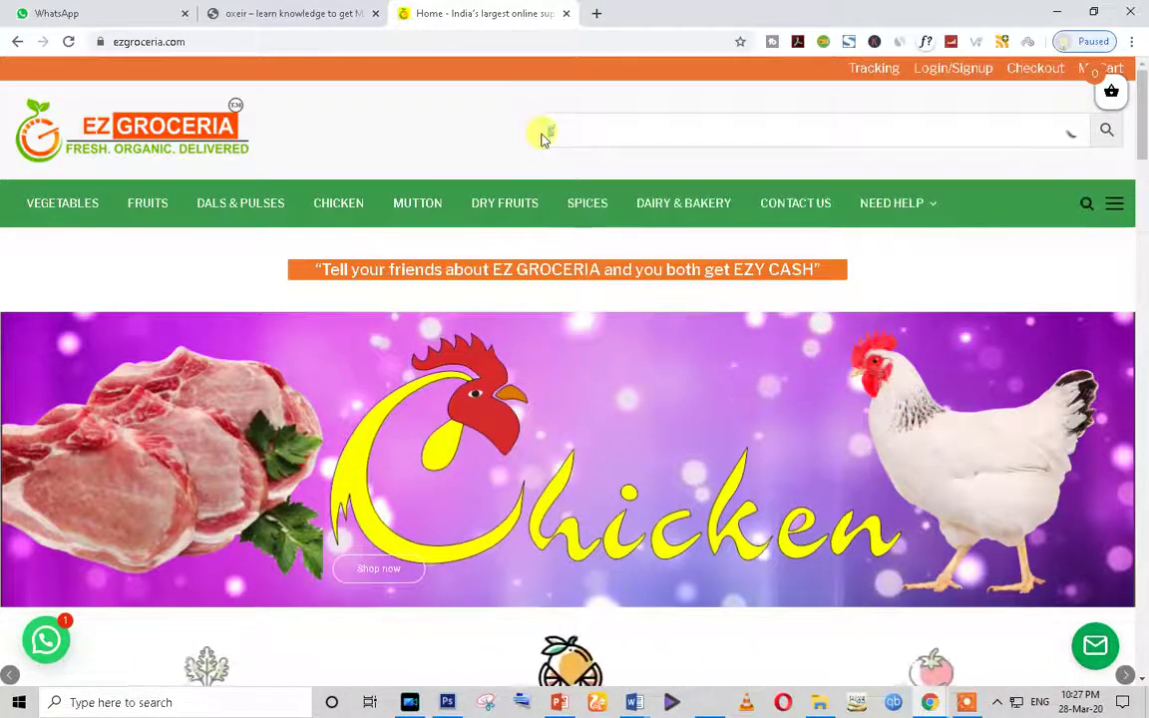
type("a")
key("BackSpace")
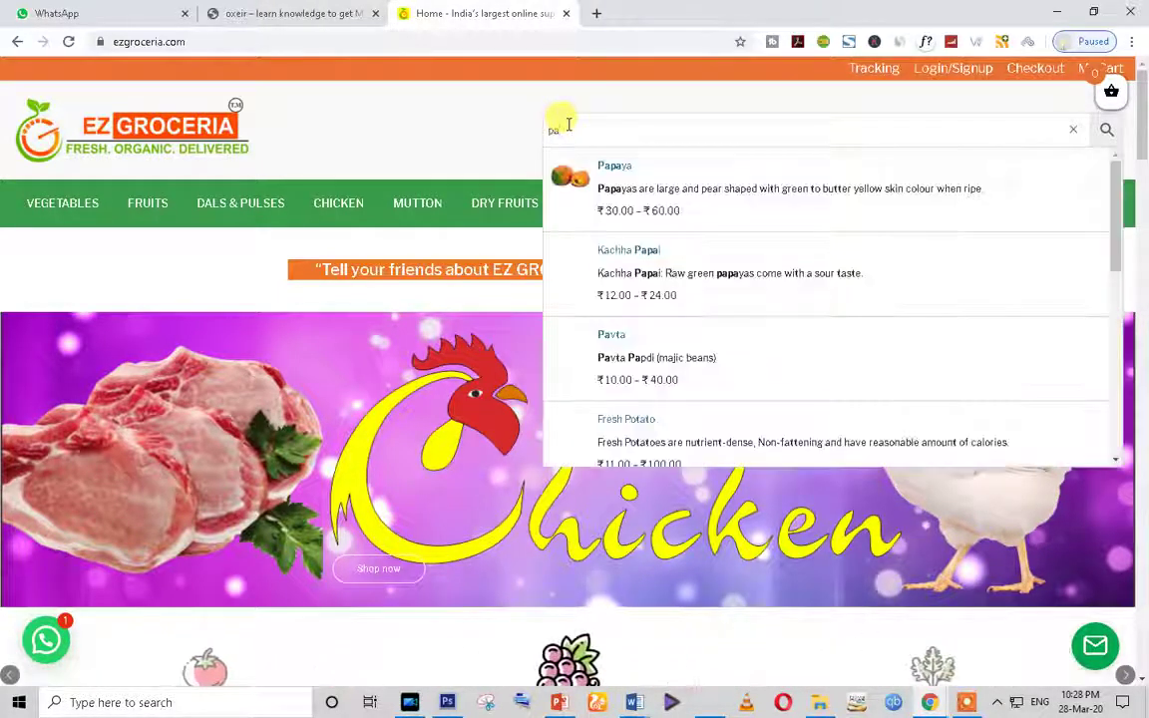
Step: Scroll the search suggestions such as Papaya, then dismiss the results list
scroll(669, 370, "down", 2)
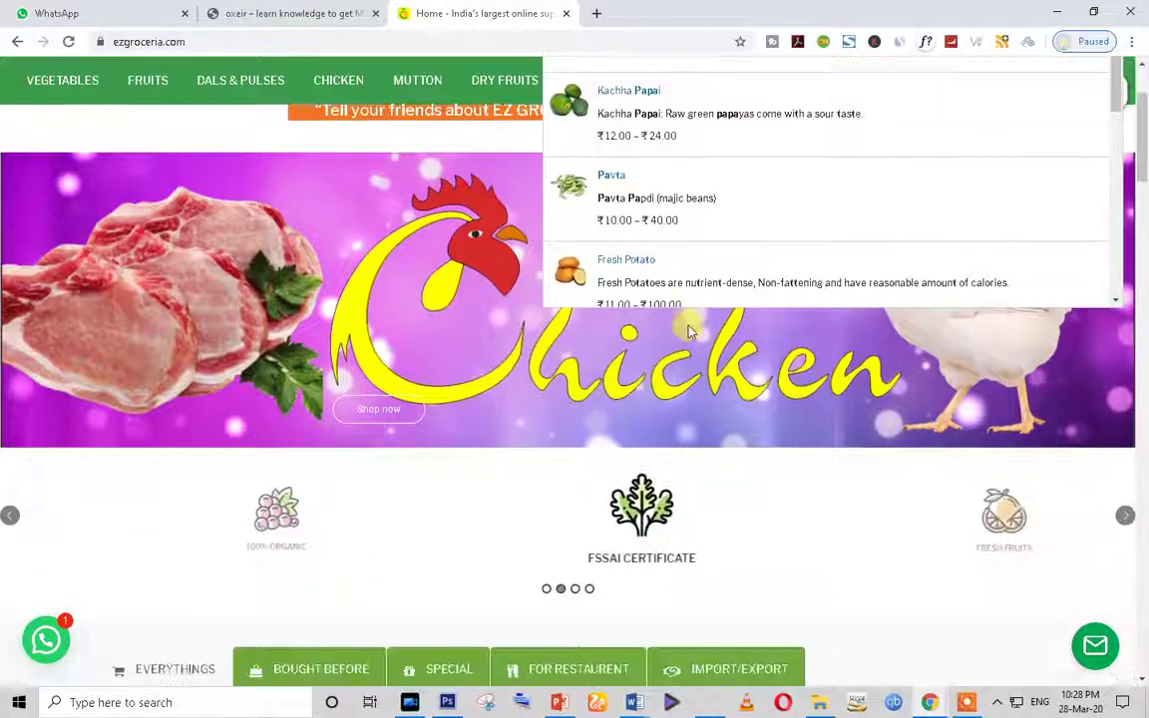
scroll(692, 320, "up", 2)
left_click_drag(1115, 239, 975, 189)
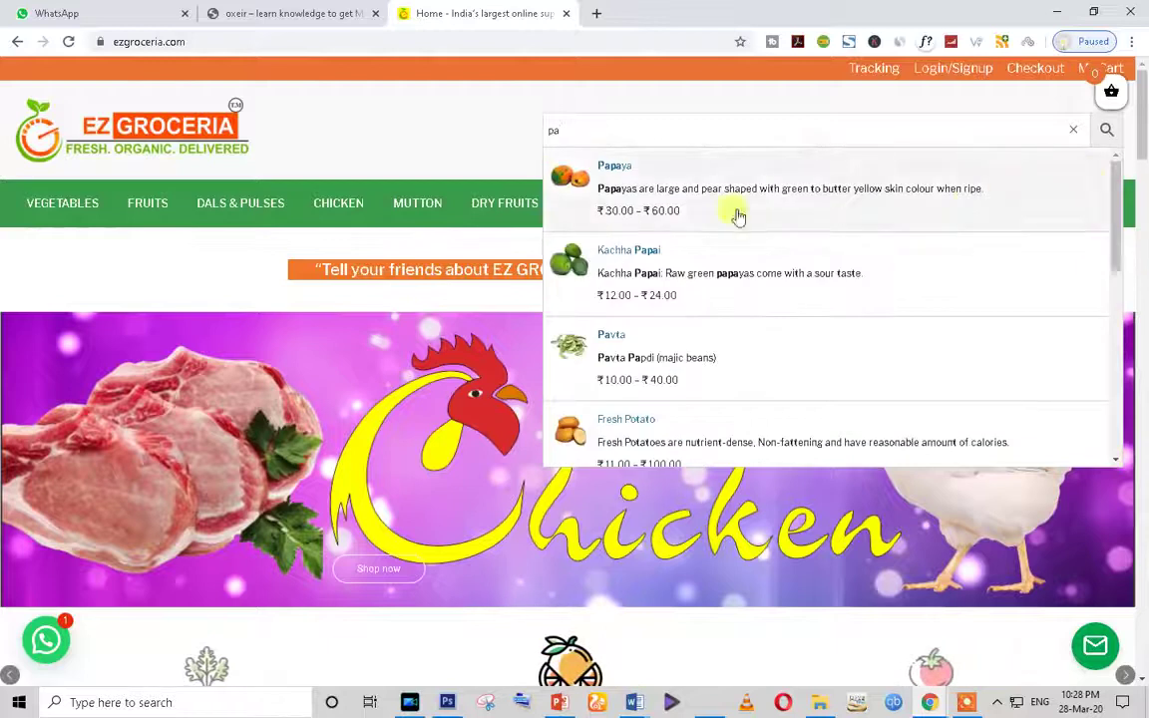
left_click(315, 131)
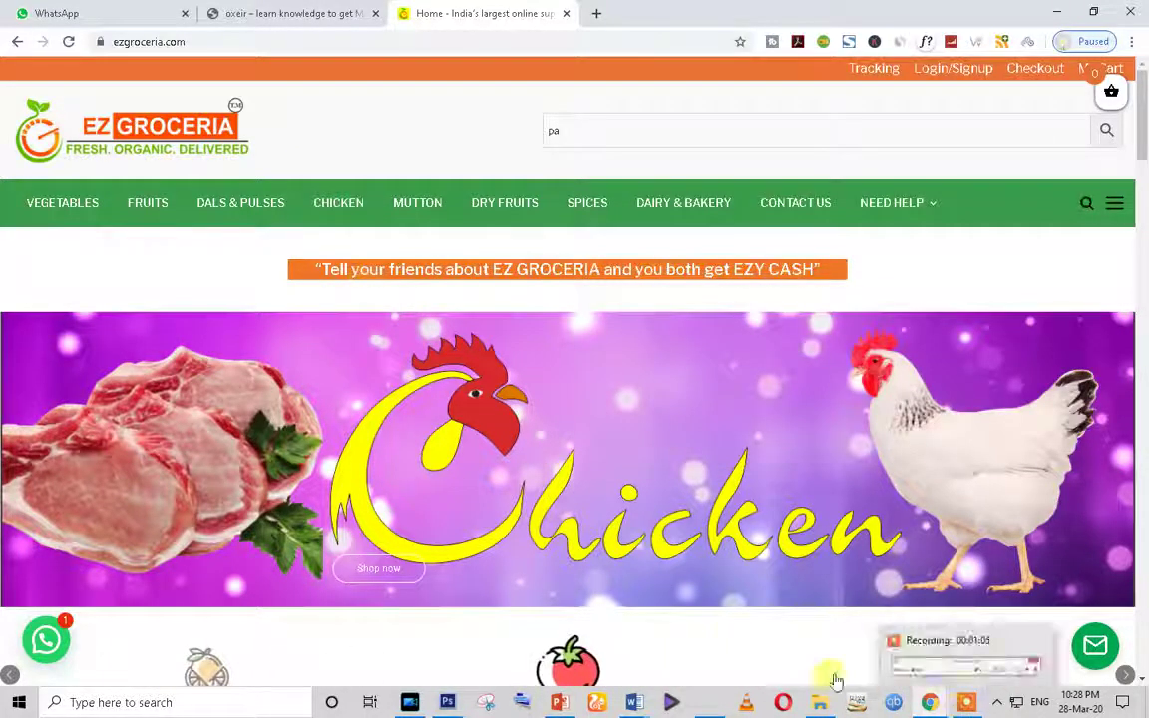
scroll(661, 550, "down", 5)
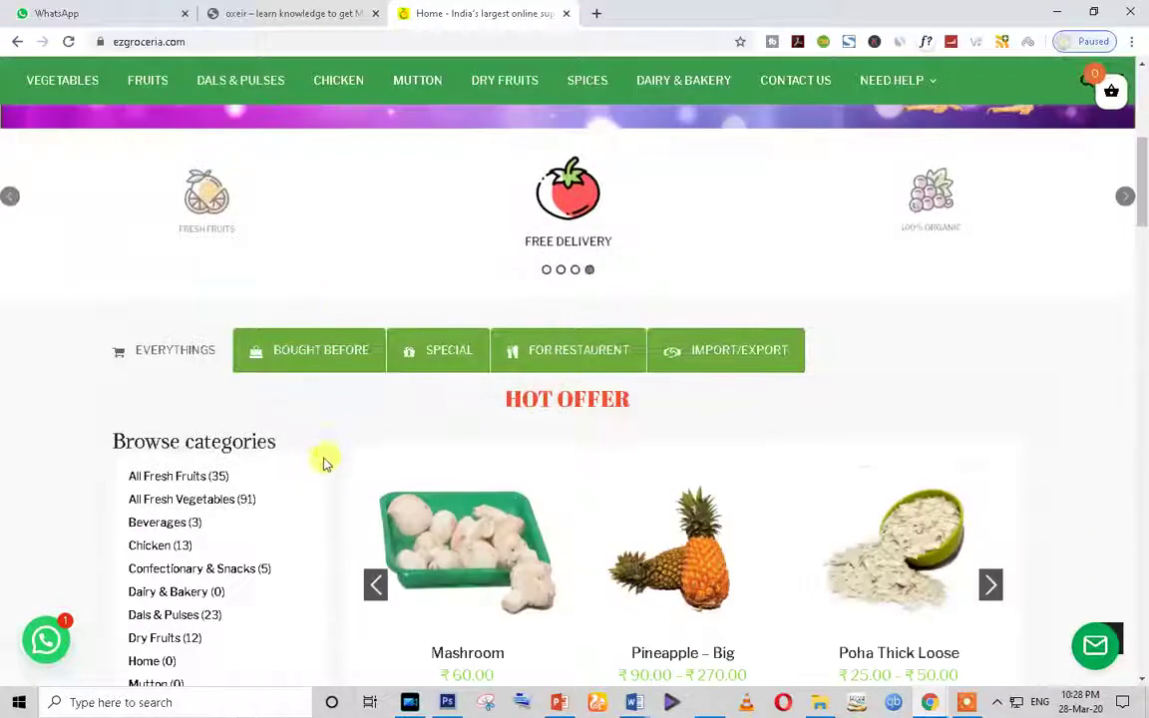
Step: Reload ezgroceria.com so the product search is empty and the Dr. Apple banner shows
scroll(308, 433, "down", 3)
scroll(308, 433, "down", 2)
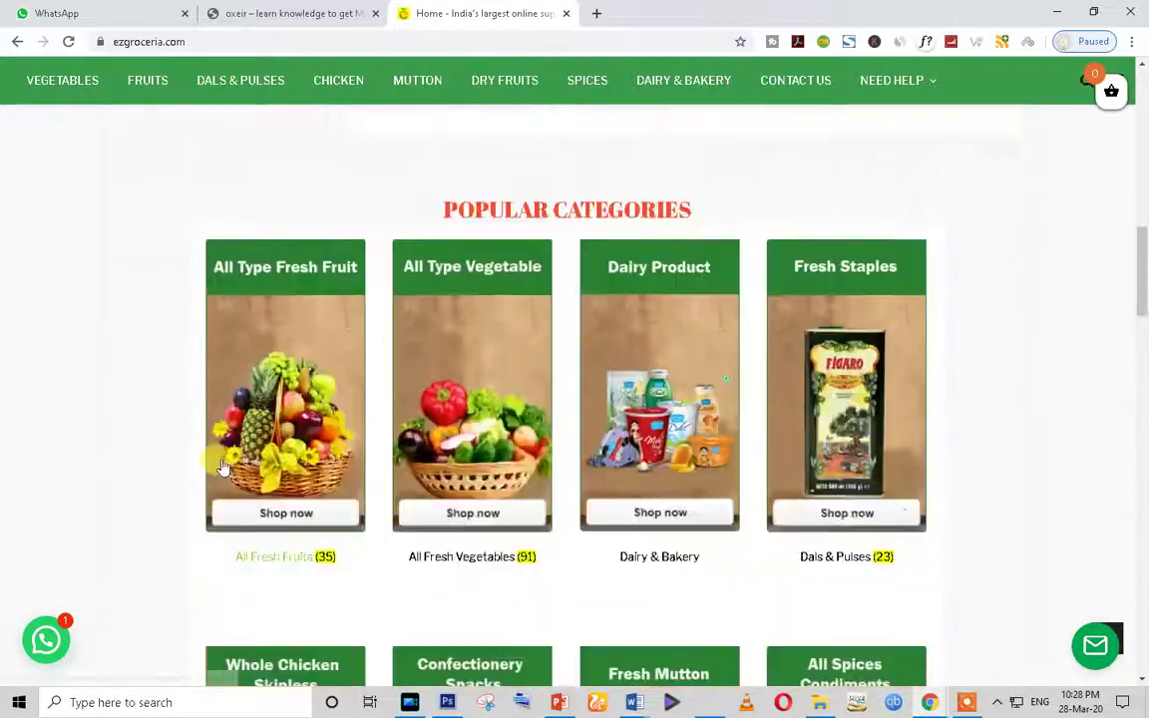
scroll(223, 462, "up", 8)
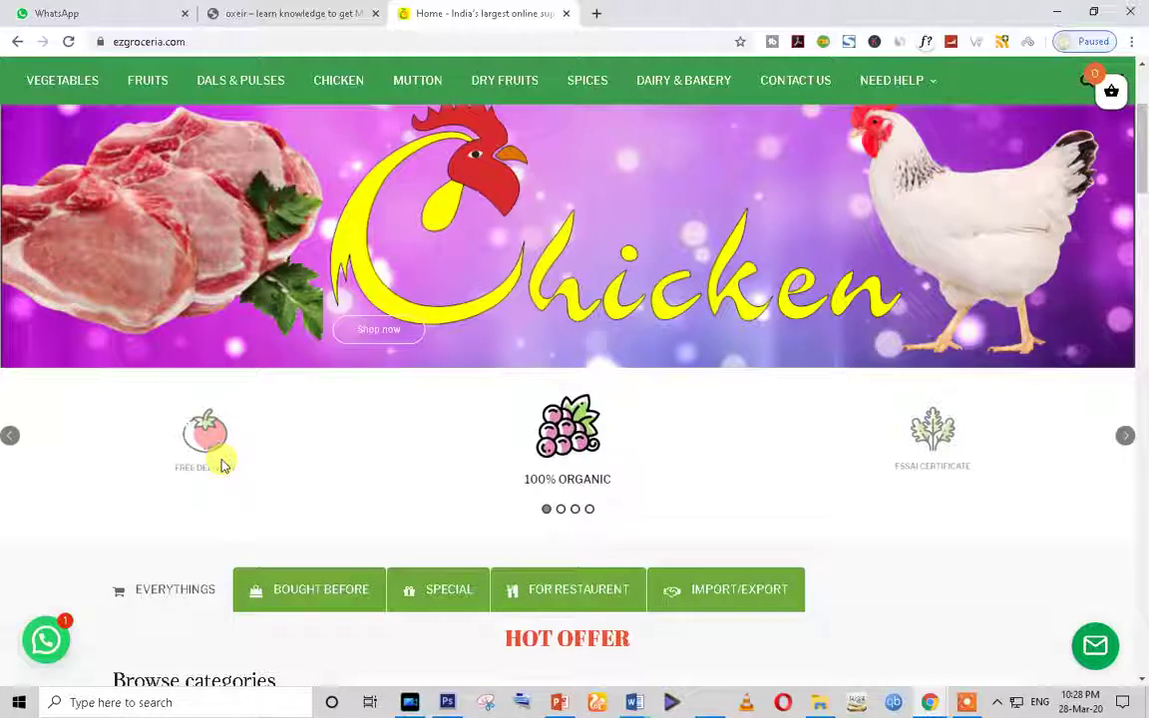
scroll(222, 466, "up", 3)
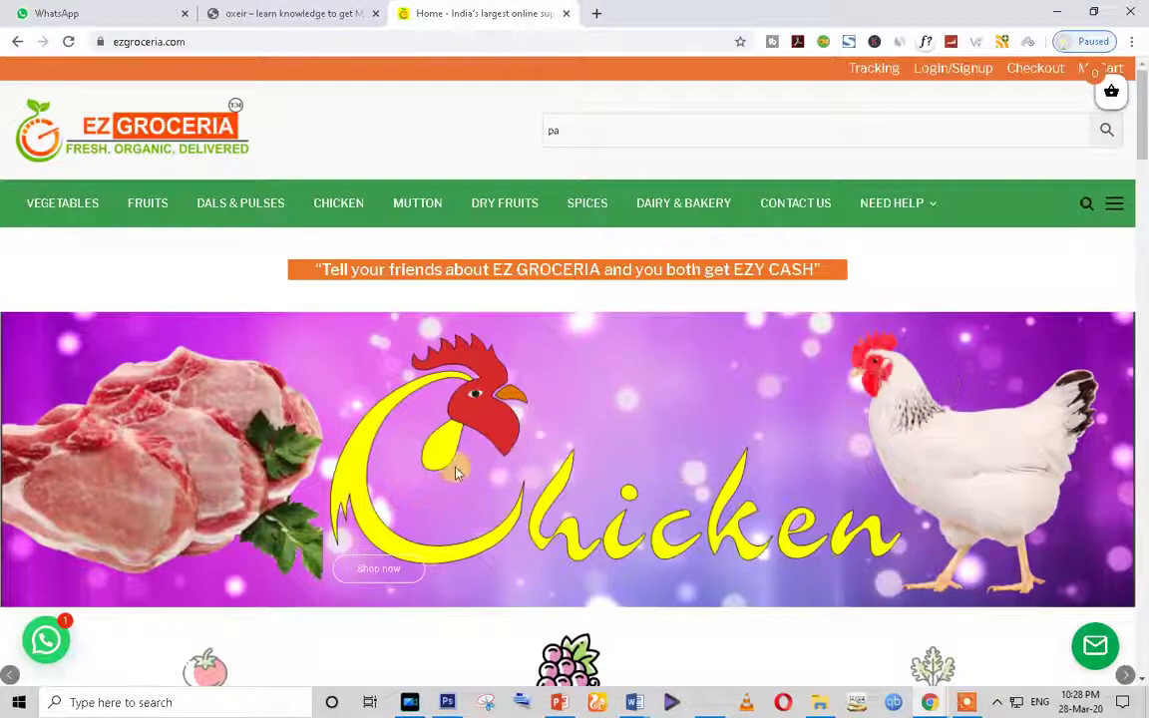
scroll(299, 429, "down", 2)
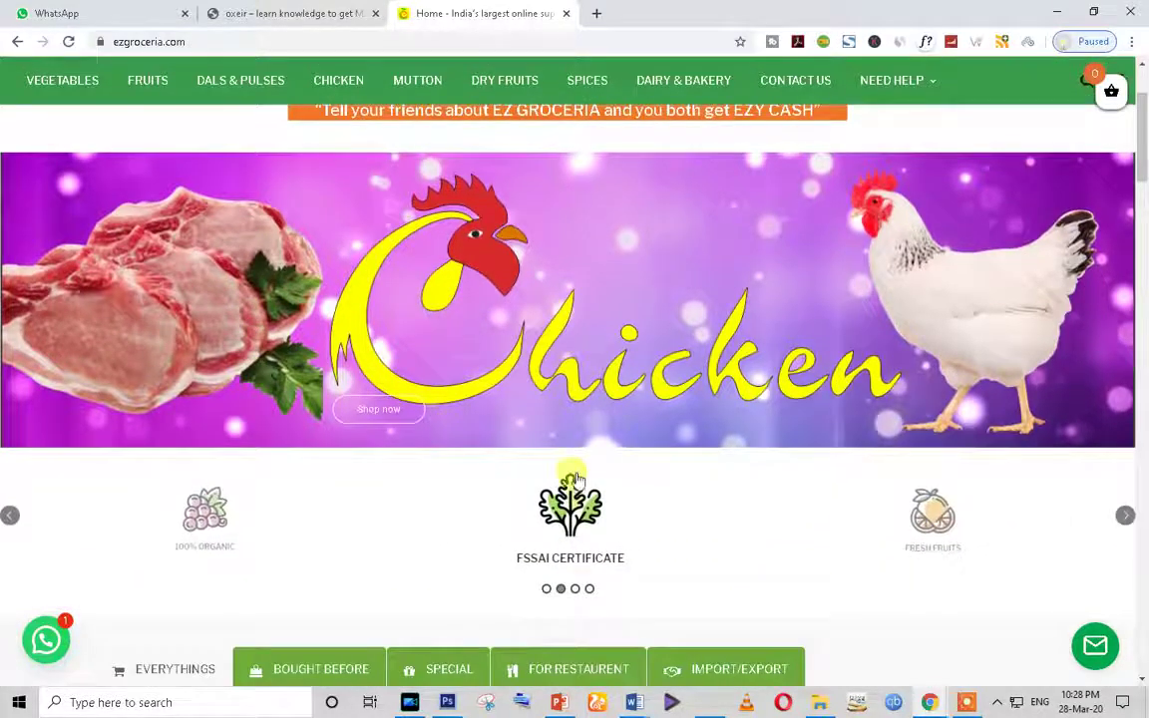
scroll(575, 524, "up", 2)
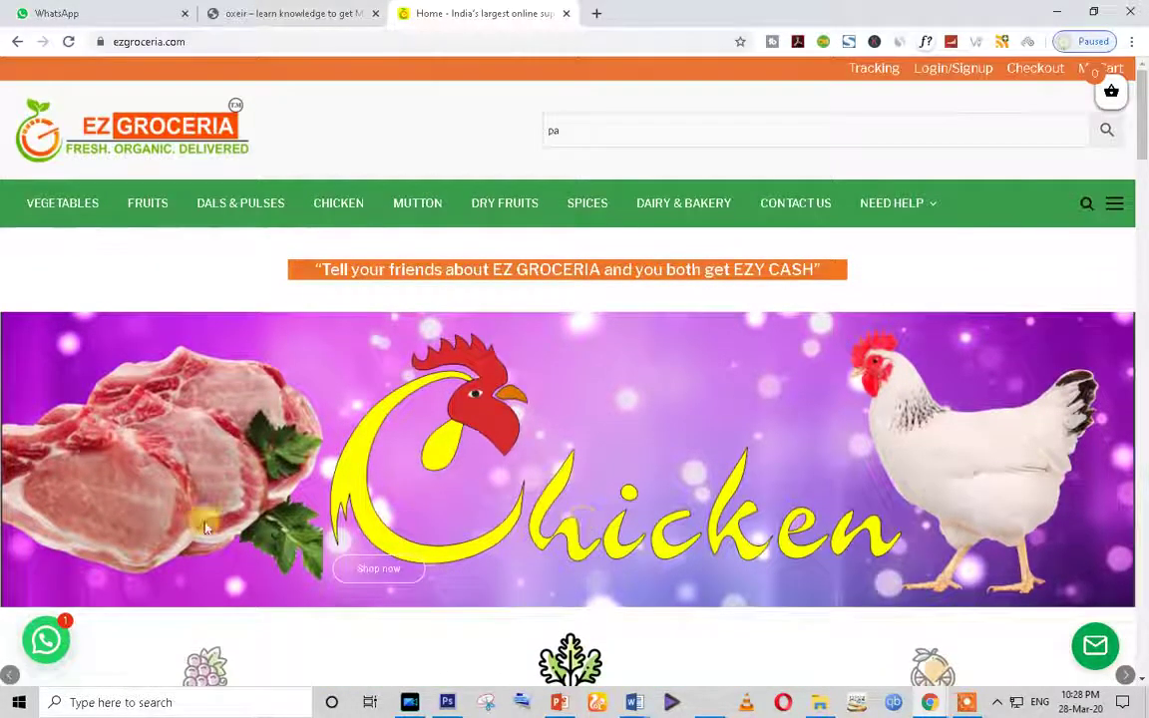
left_click(69, 42)
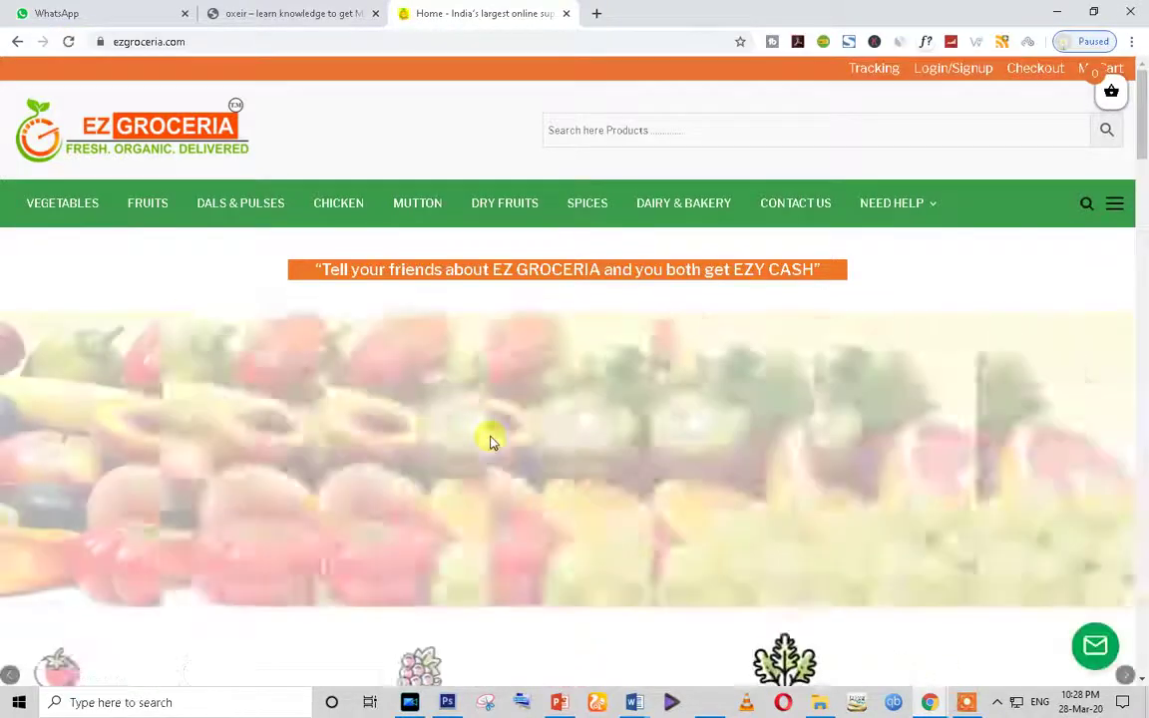
scroll(490, 442, "down", 2)
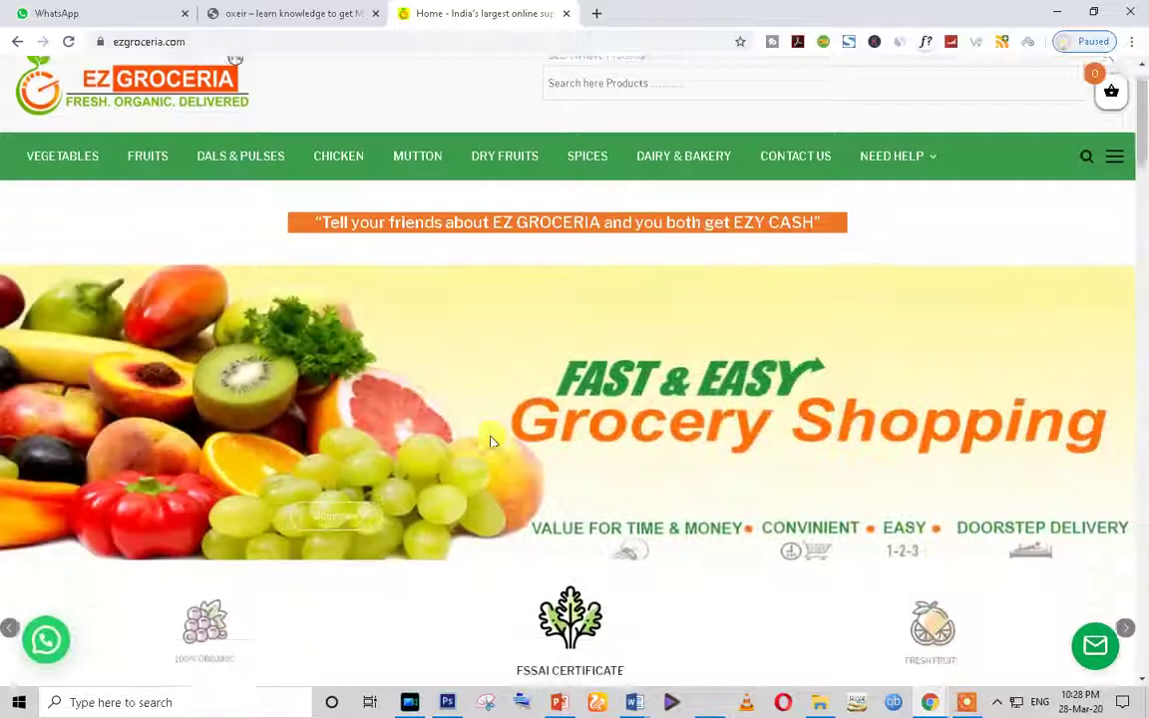
scroll(489, 442, "up", 1)
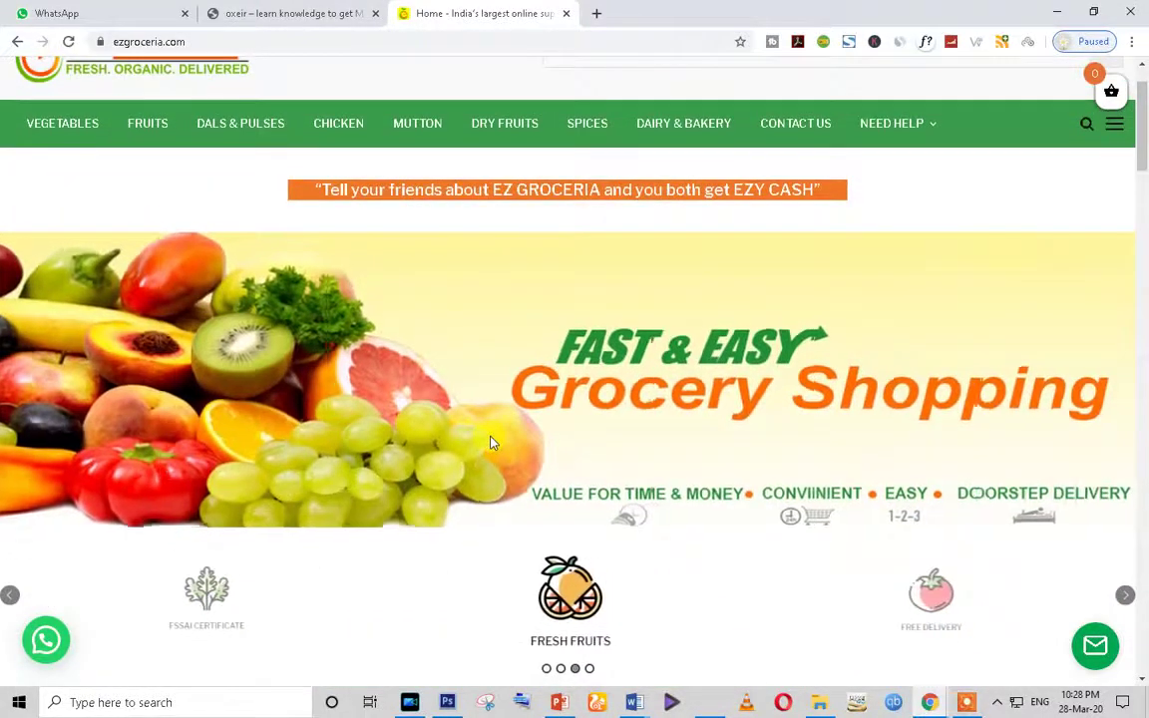
Step: Visit godaddy.com in a new tab, close it, and open another blank tab
left_click(598, 15)
type("go")
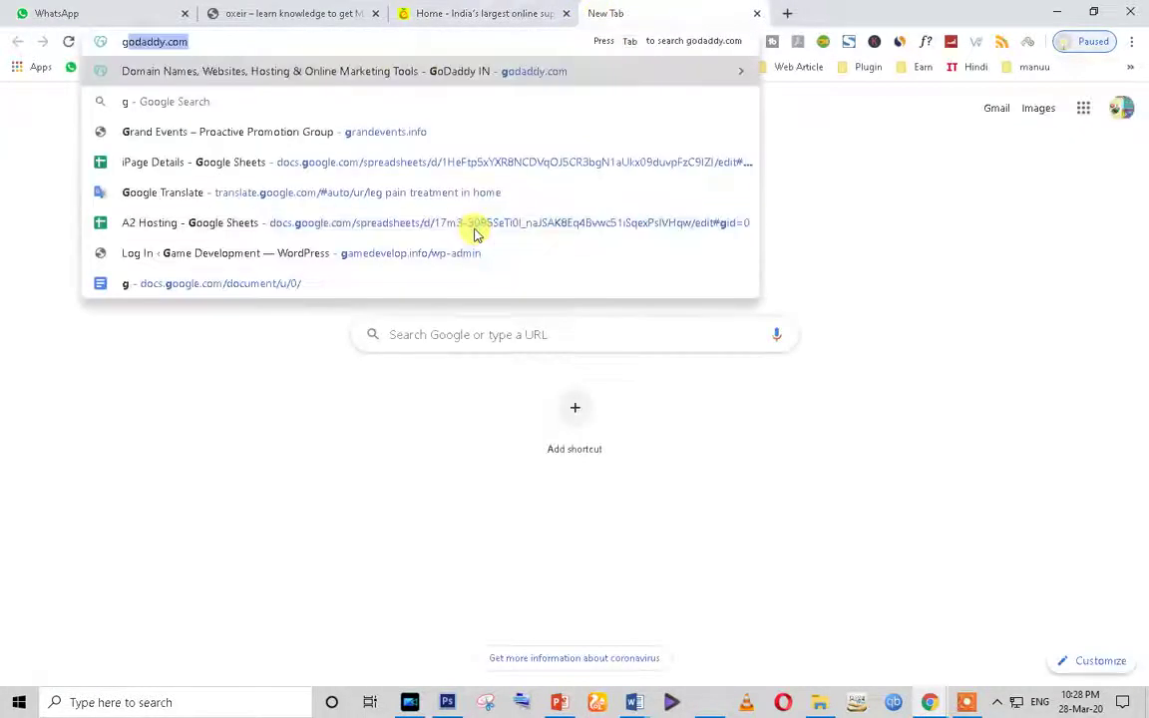
key("Return")
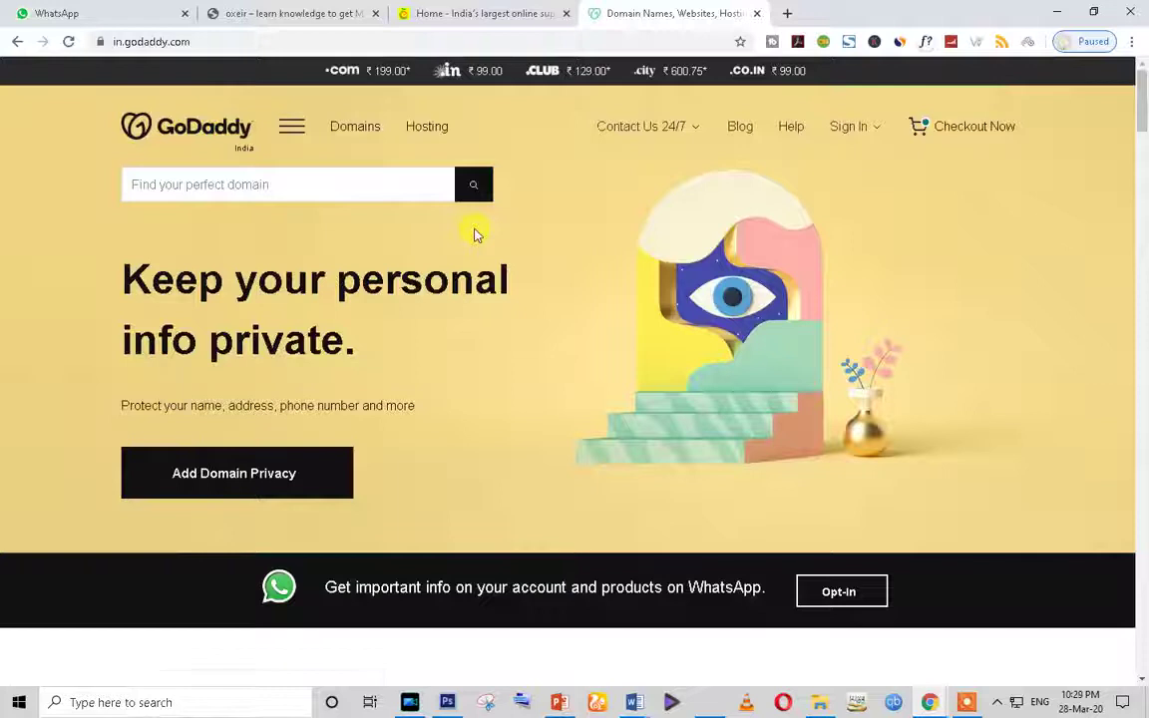
left_click(756, 14)
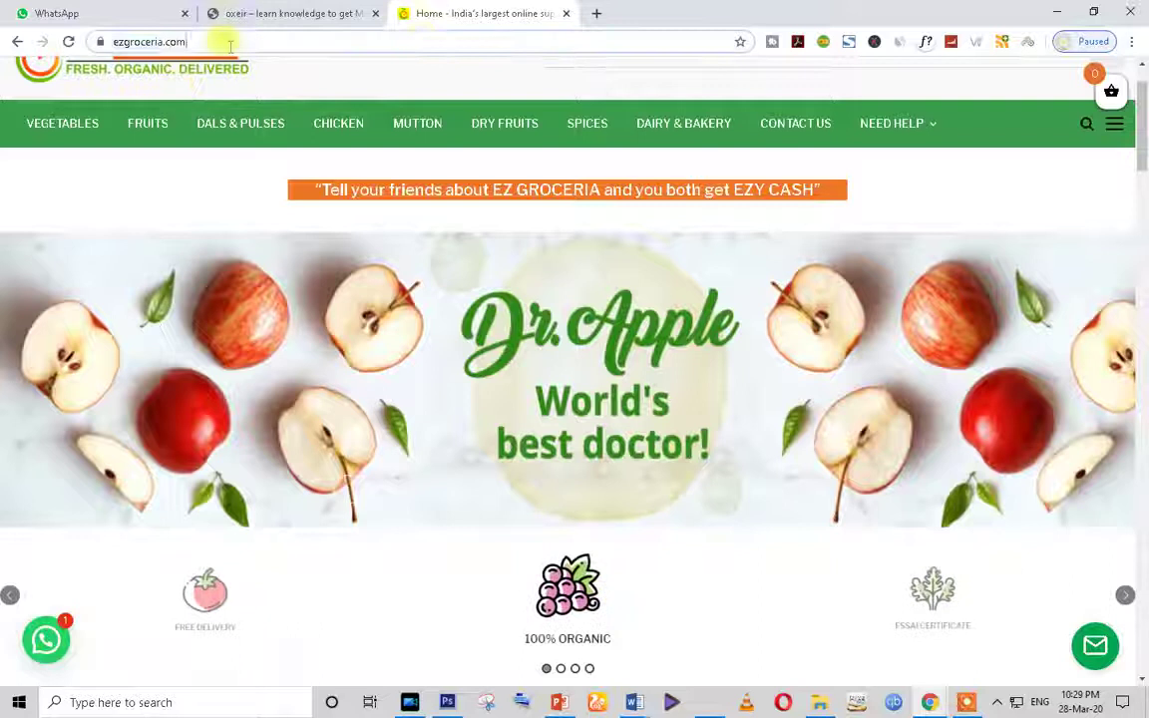
left_click(229, 42)
left_click(598, 15)
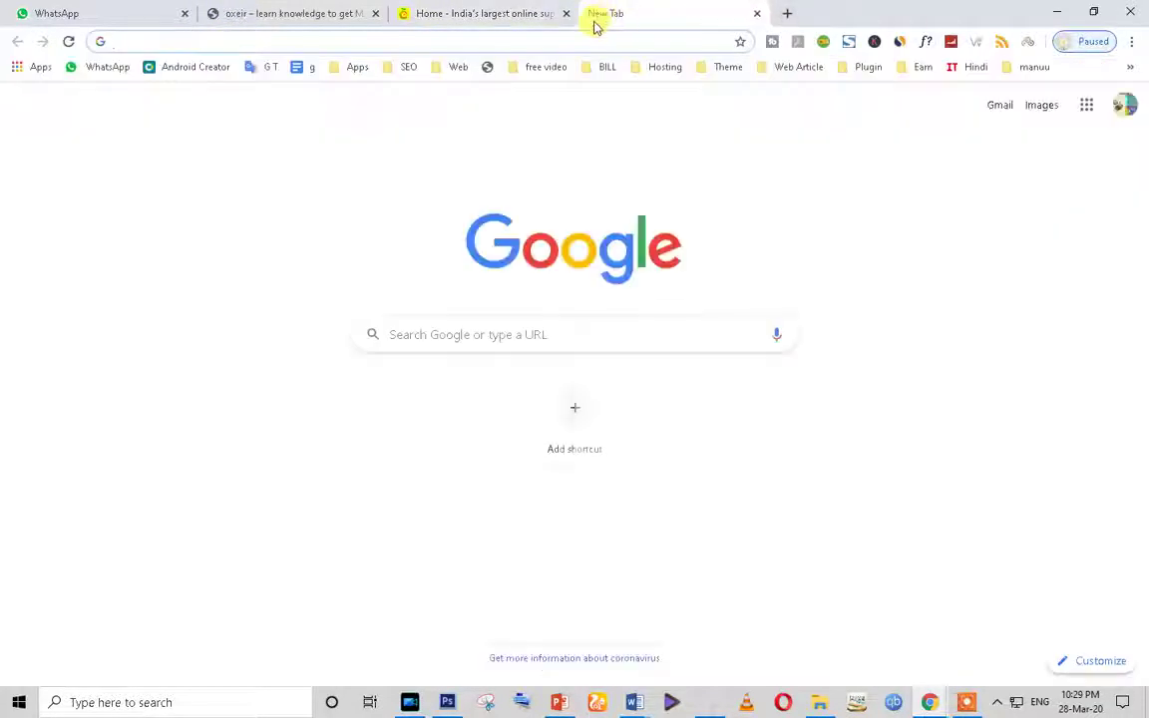
Step: Go to a2hosting.com and open its Shared Hosting page with the Lite, Swift and Turbo plans
type("a2")
key("Return")
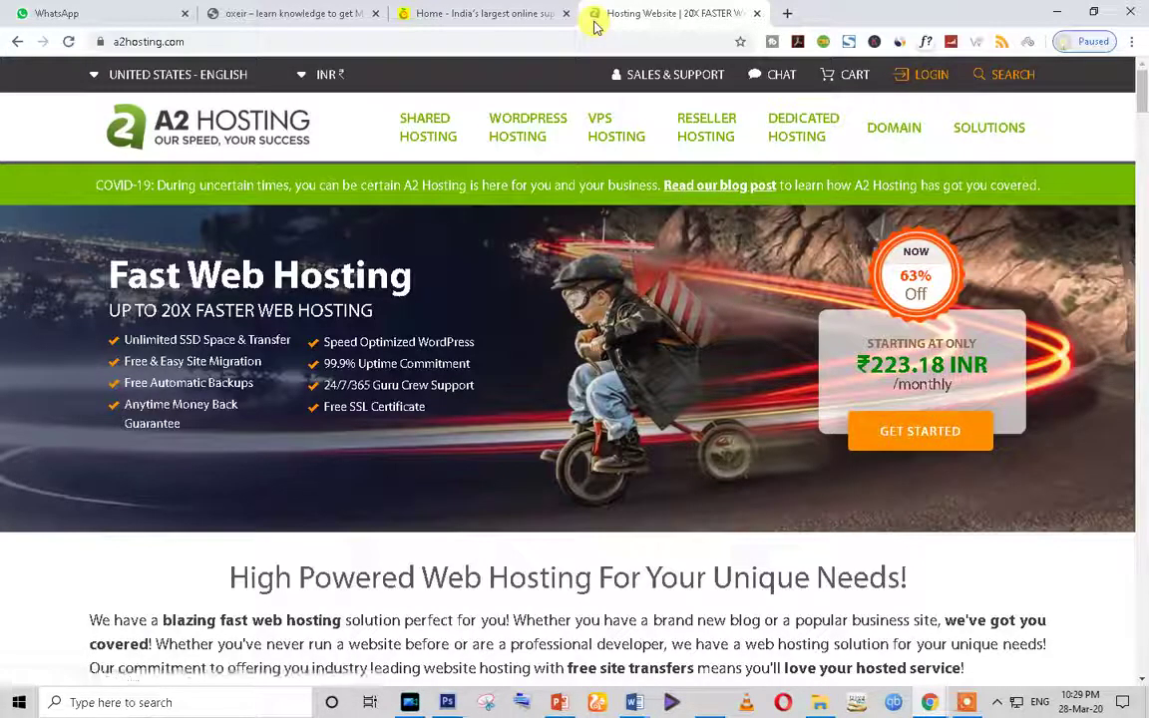
scroll(808, 516, "down", 7)
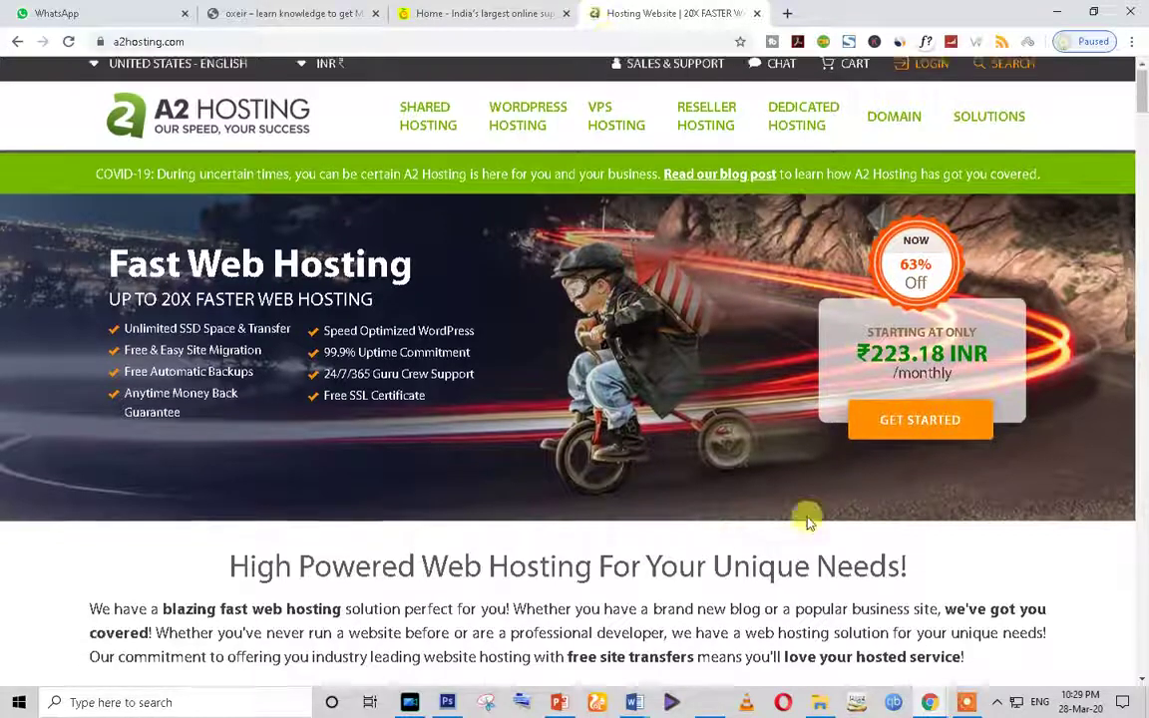
scroll(454, 482, "up", 5)
scroll(454, 469, "down", 3)
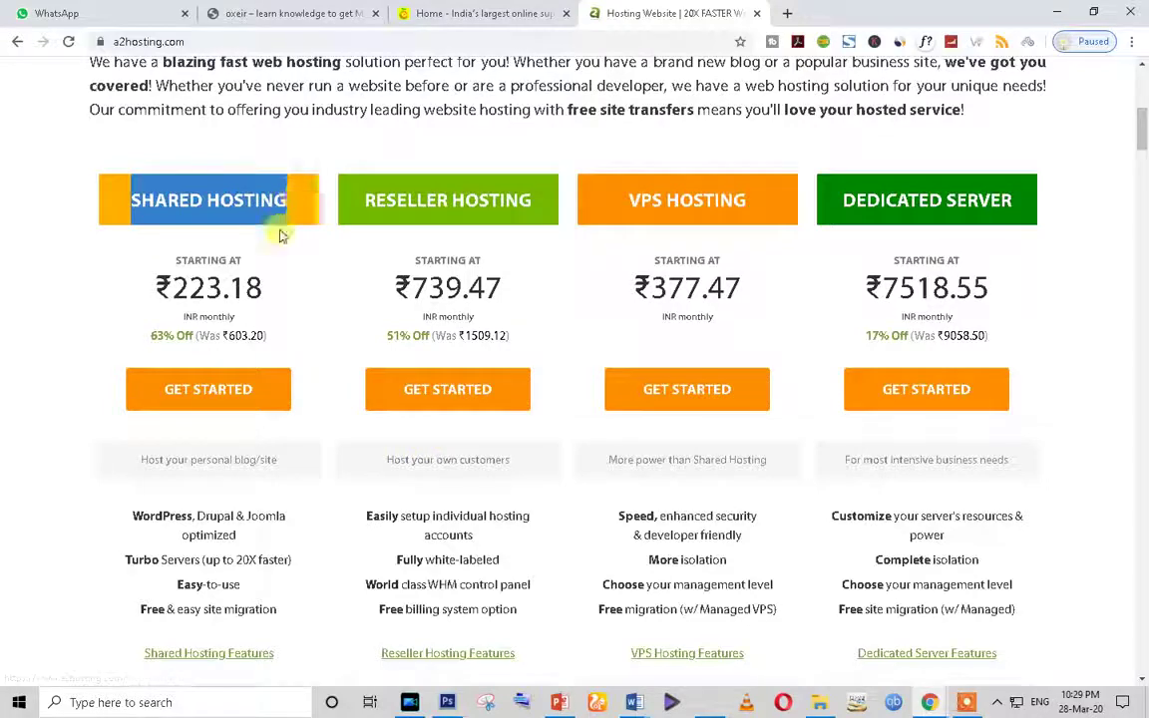
scroll(247, 502, "up", 1)
scroll(244, 494, "up", 4)
scroll(239, 493, "down", 4)
scroll(239, 479, "up", 2)
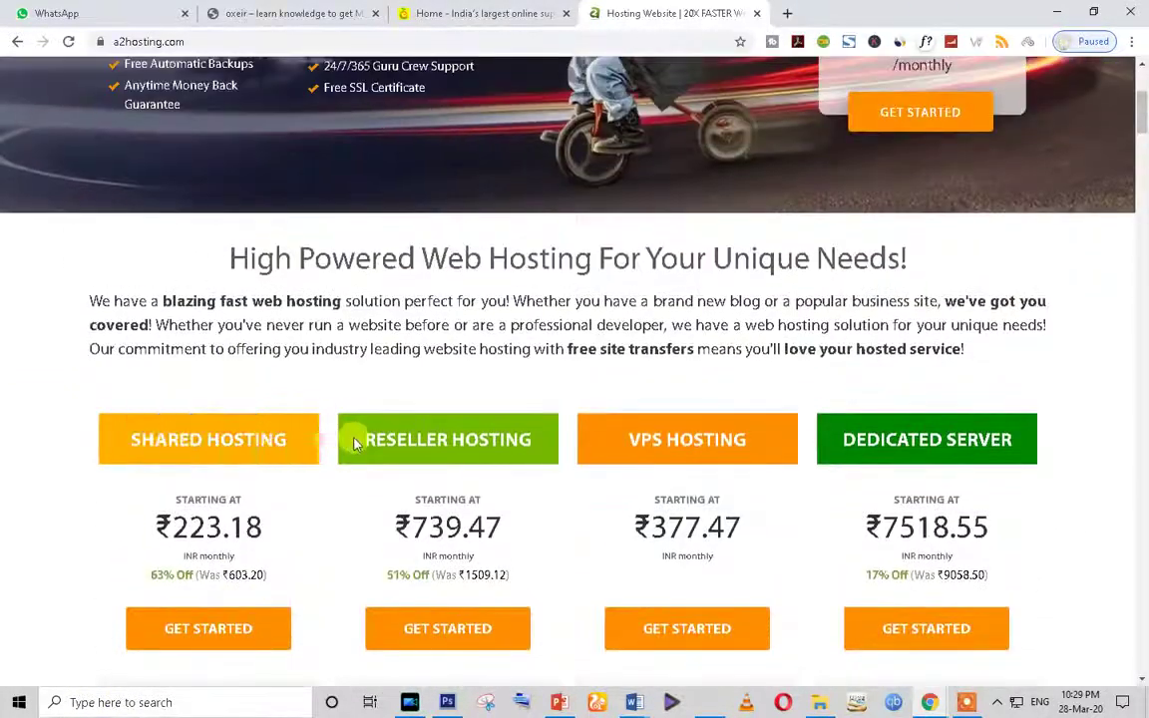
left_click(221, 454)
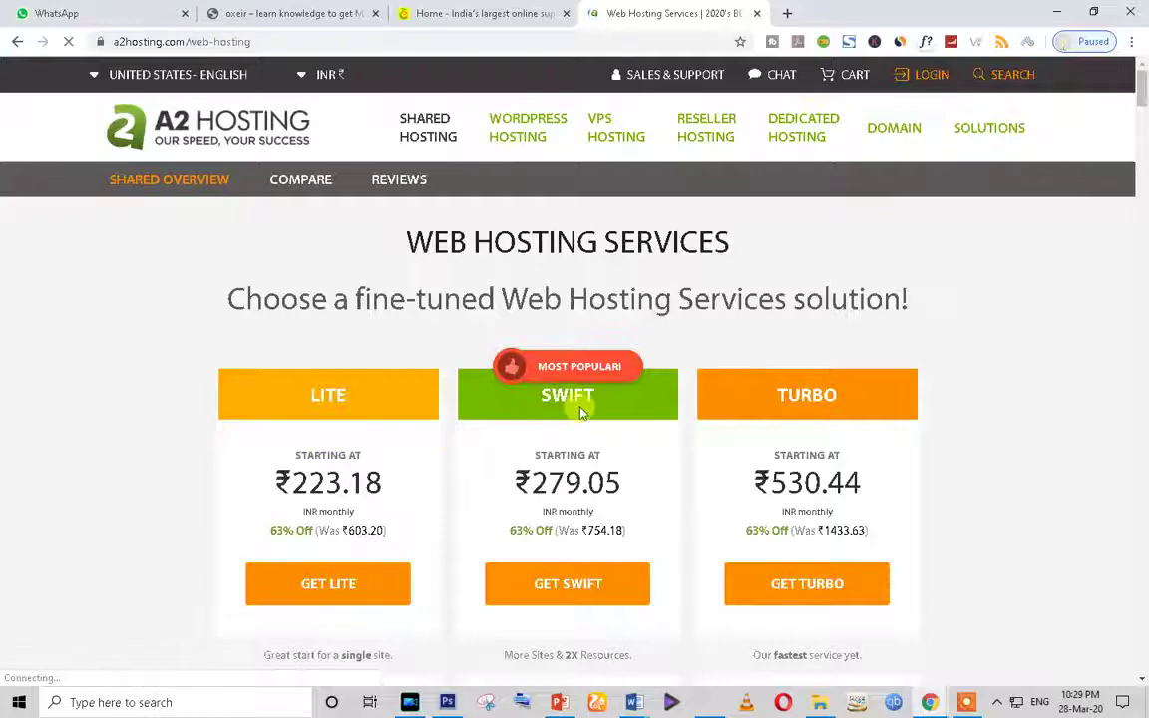
scroll(569, 389, "down", 2)
left_click_drag(499, 316, 666, 317)
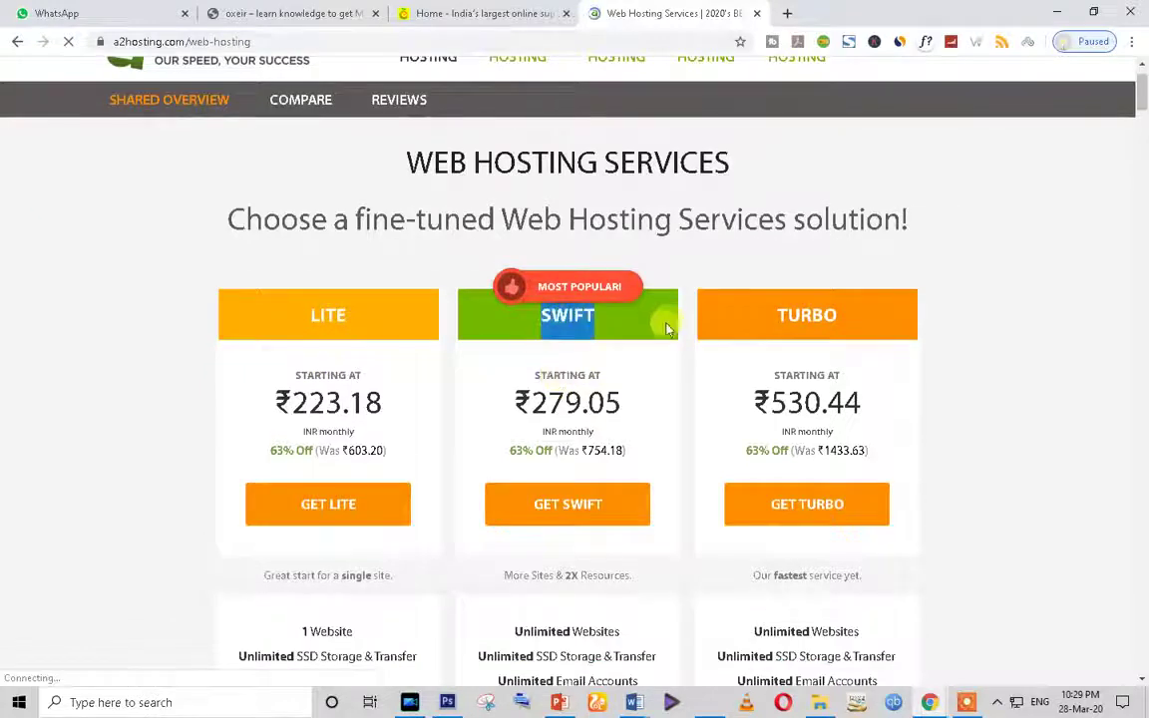
scroll(553, 546, "down", 3)
scroll(568, 518, "up", 1)
scroll(538, 469, "down", 2)
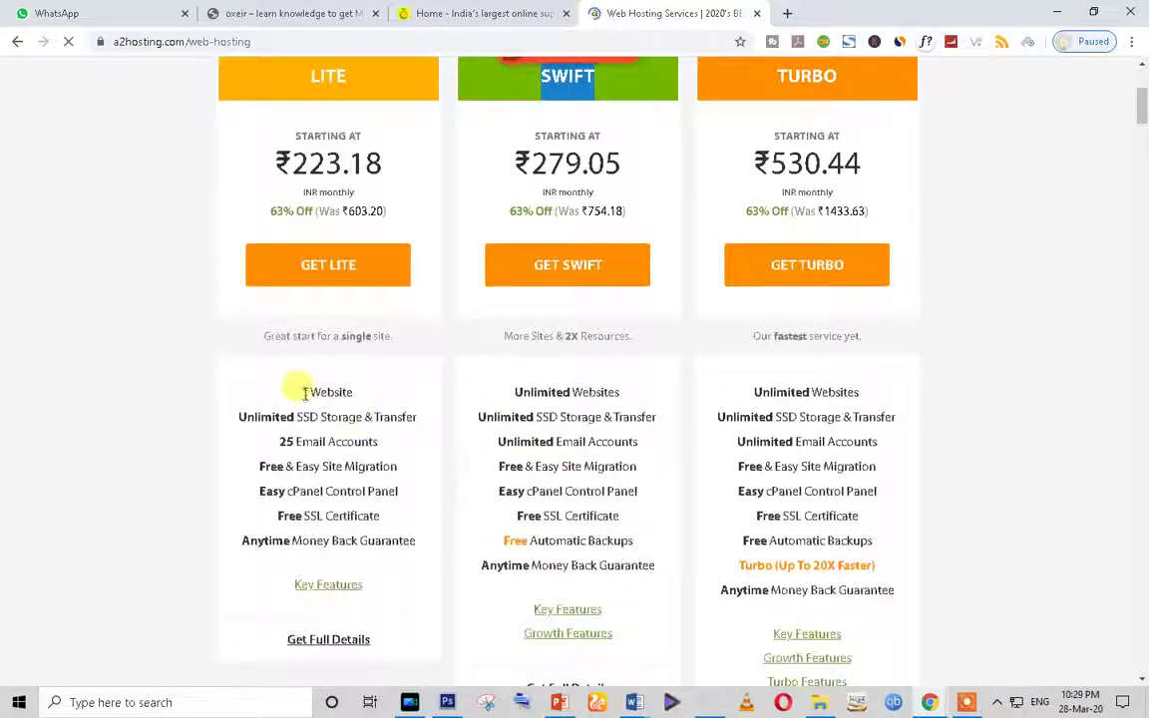
left_click_drag(302, 391, 401, 394)
triple_click(540, 391)
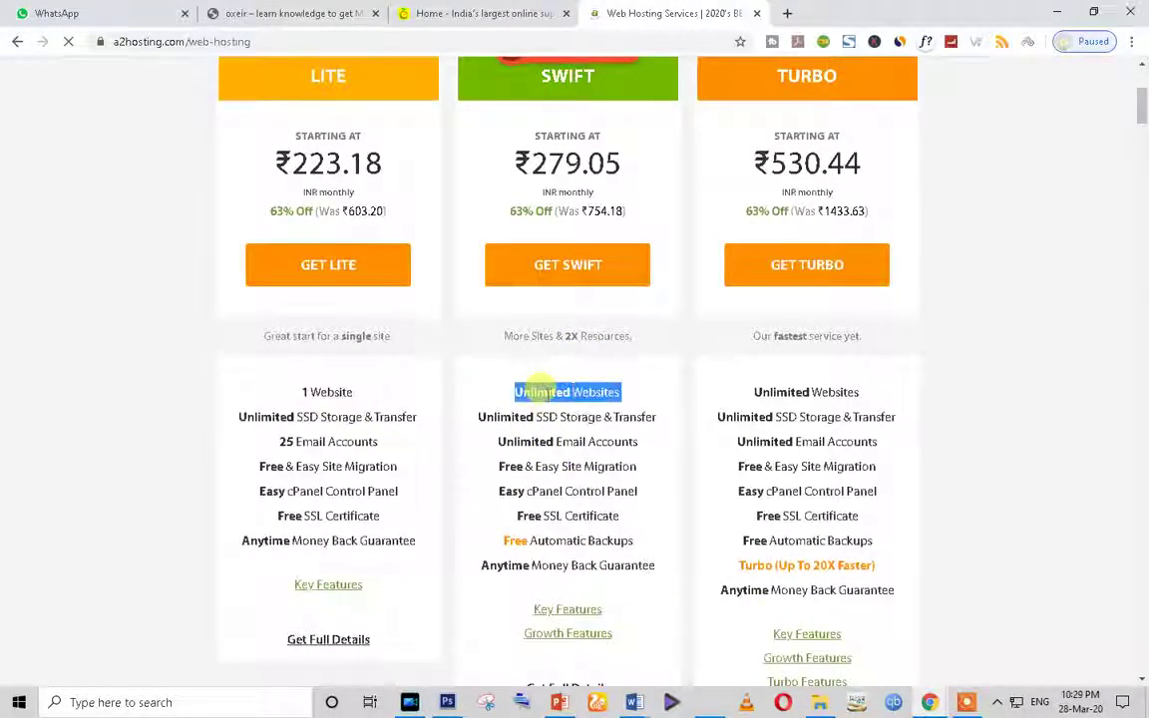
scroll(544, 389, "down", 2)
left_click(305, 229)
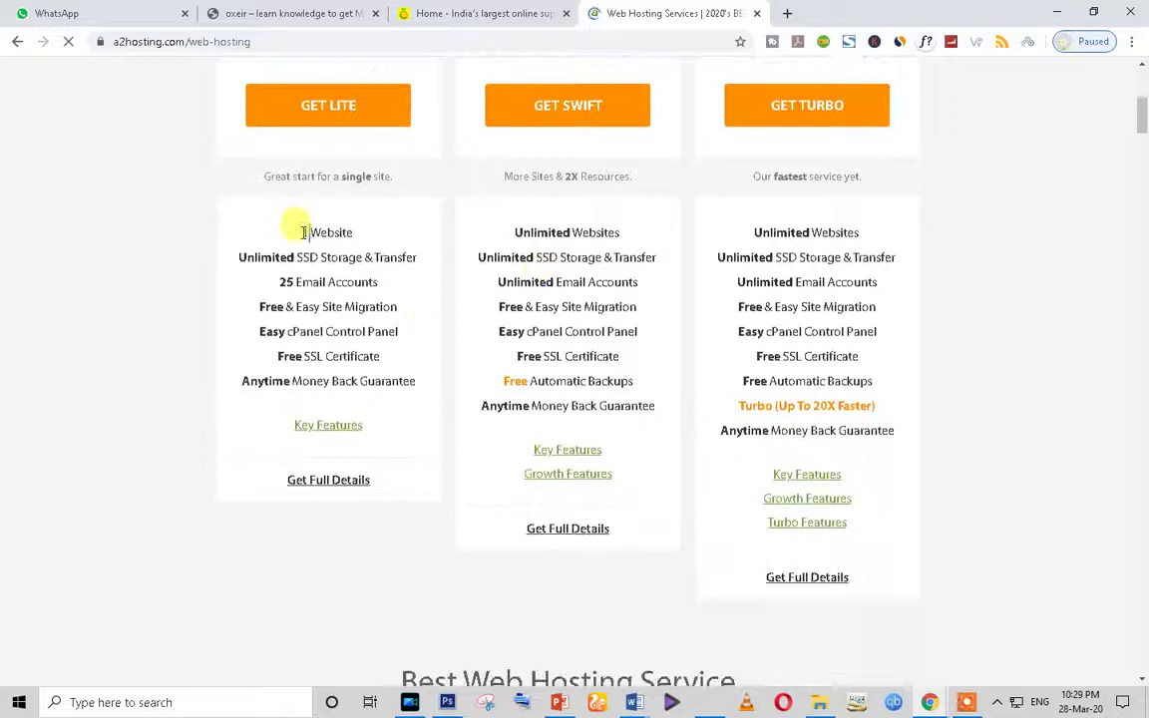
scroll(301, 244, "up", 3)
scroll(302, 287, "down", 2)
scroll(309, 240, "up", 2)
scroll(315, 190, "down", 2)
double_click(315, 309)
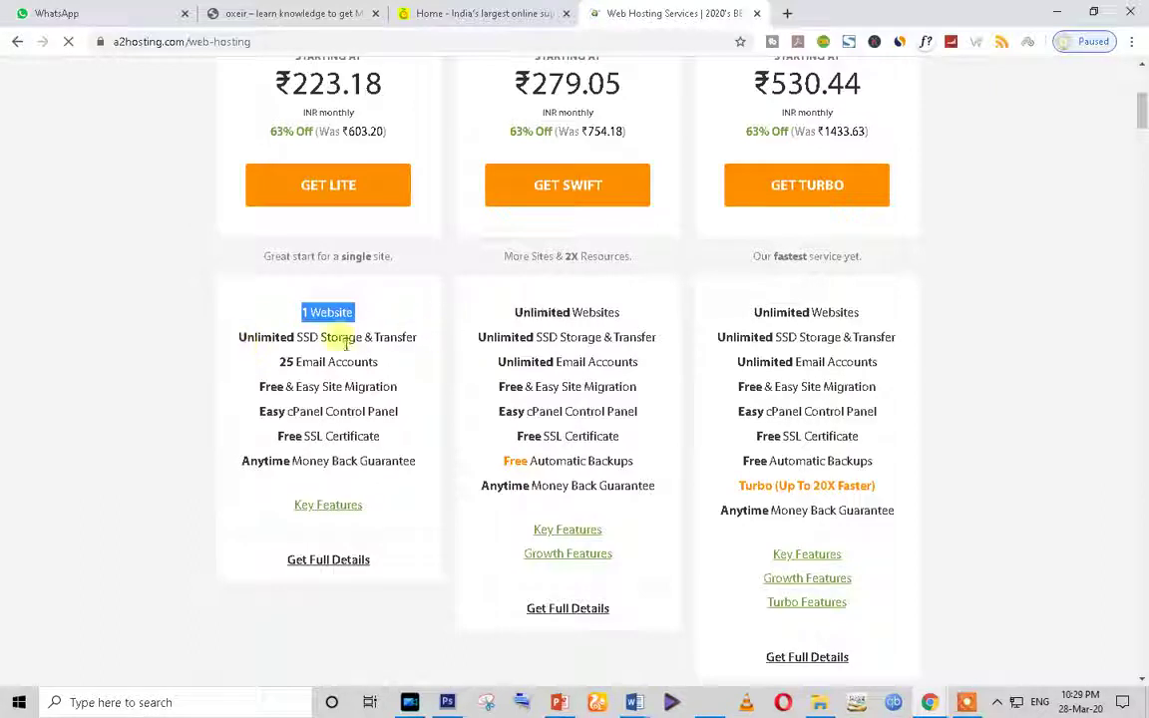
left_click(341, 337)
triple_click(341, 338)
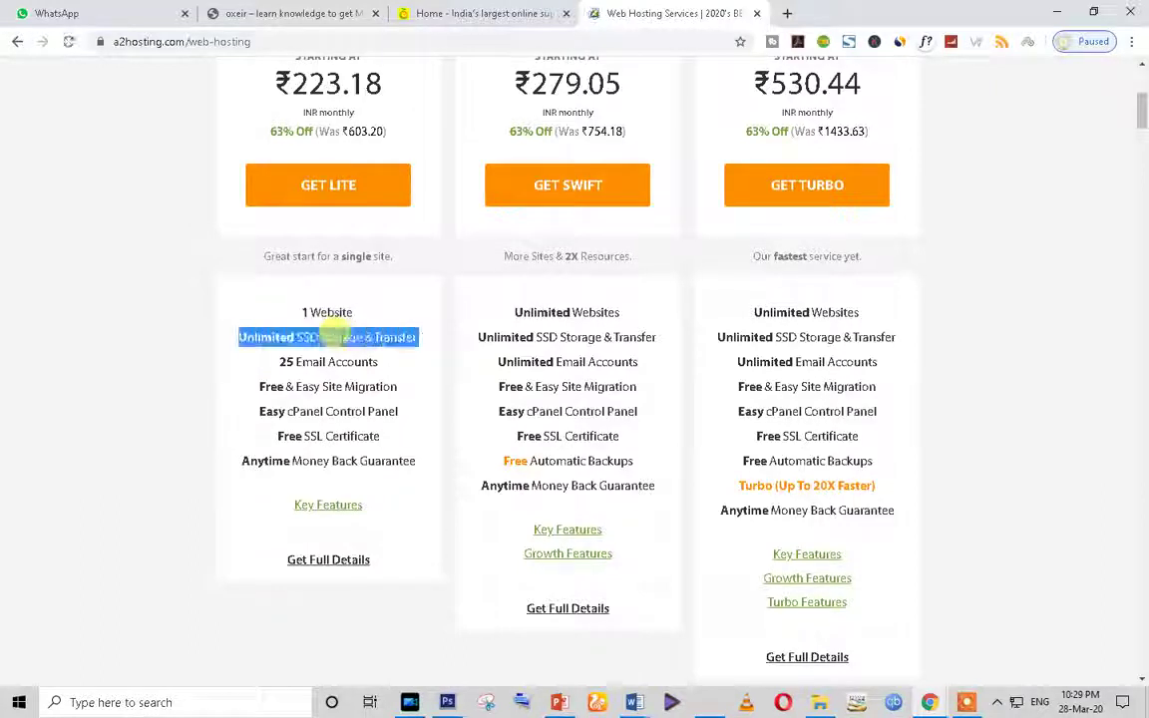
left_click(327, 367)
triple_click(327, 366)
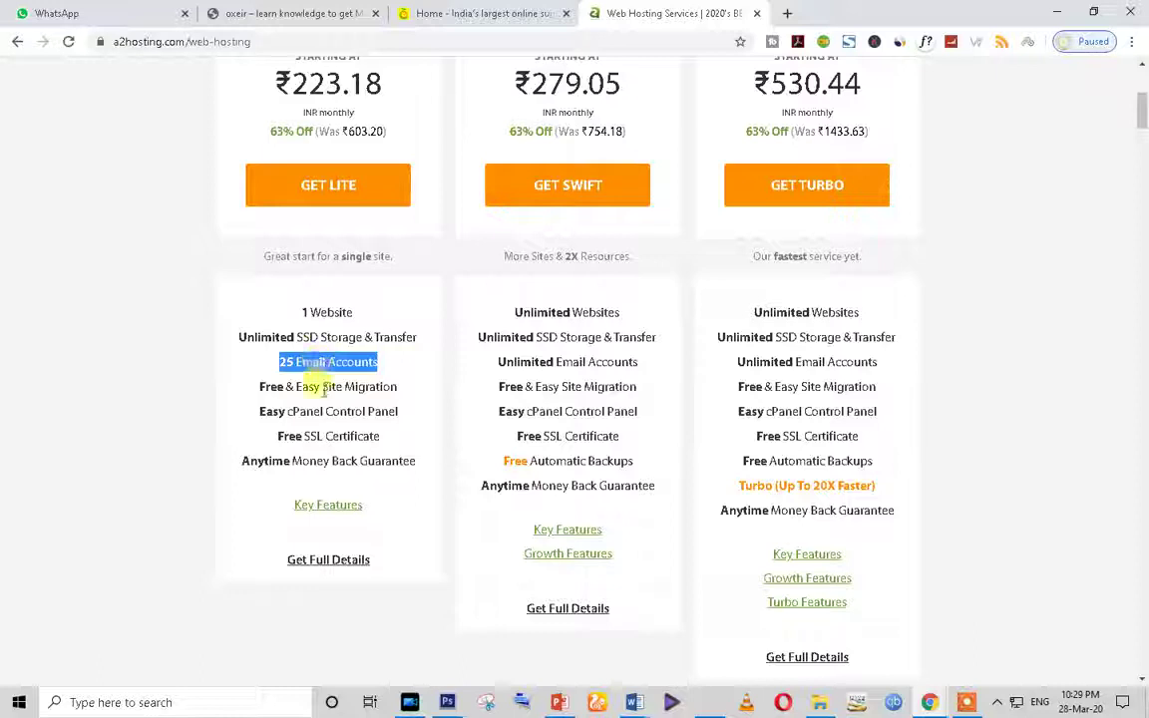
left_click(346, 387)
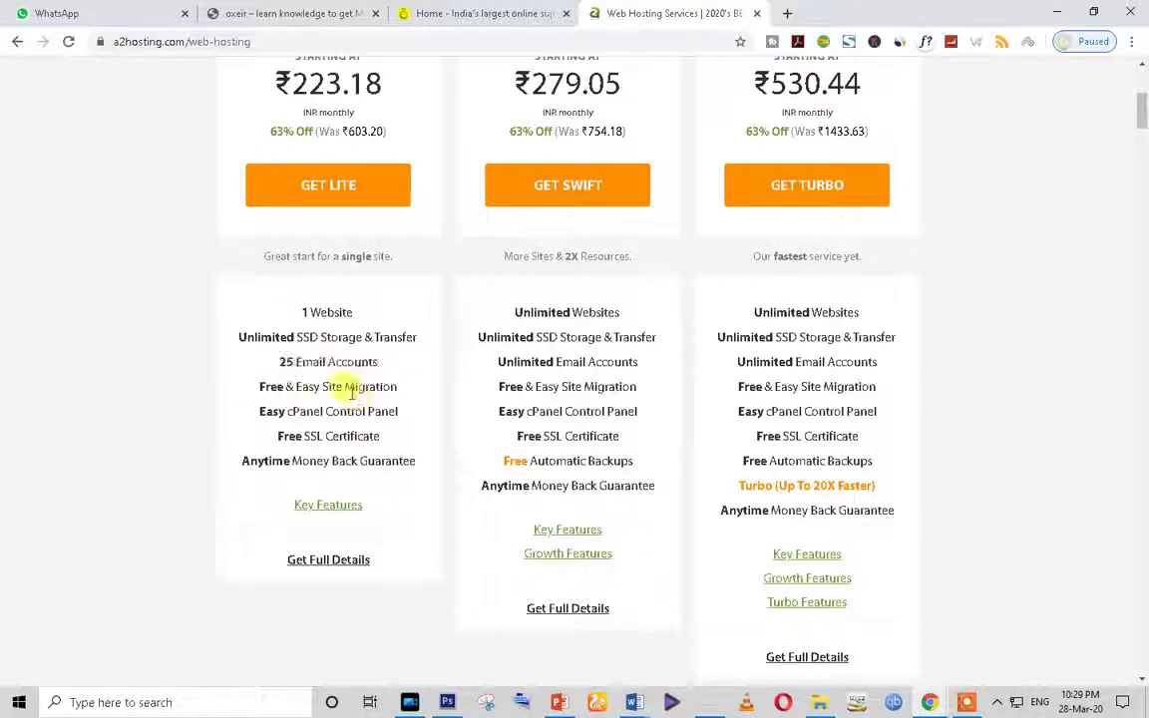
triple_click(352, 389)
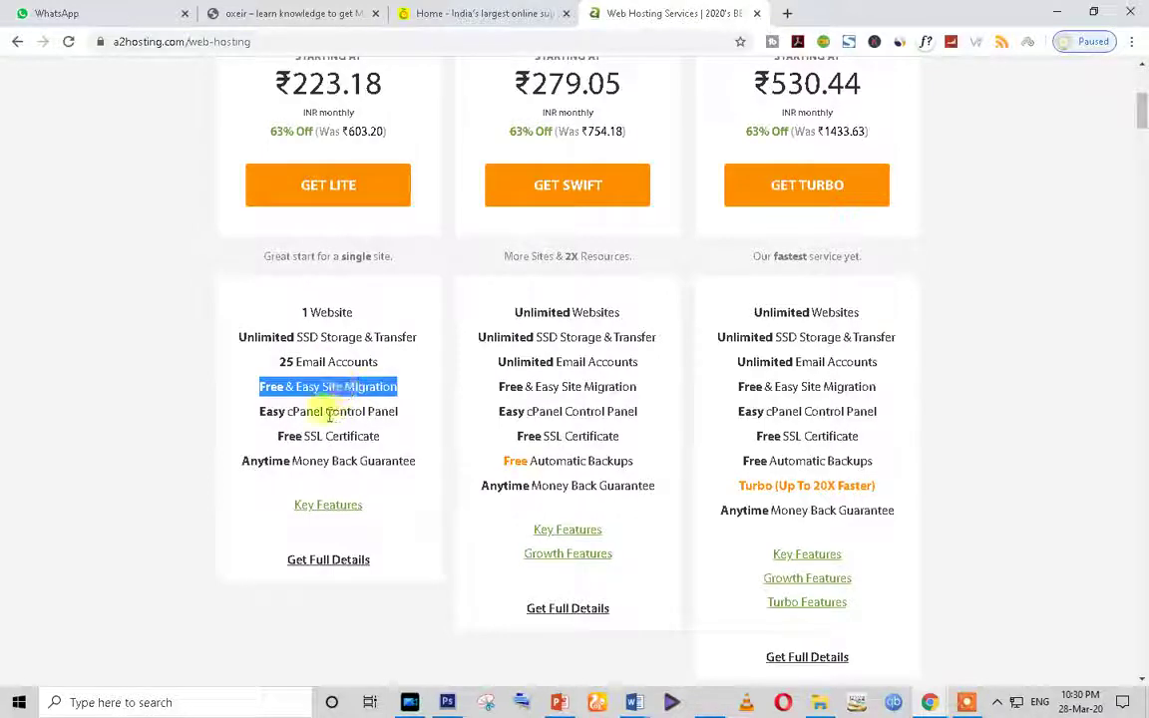
triple_click(332, 414)
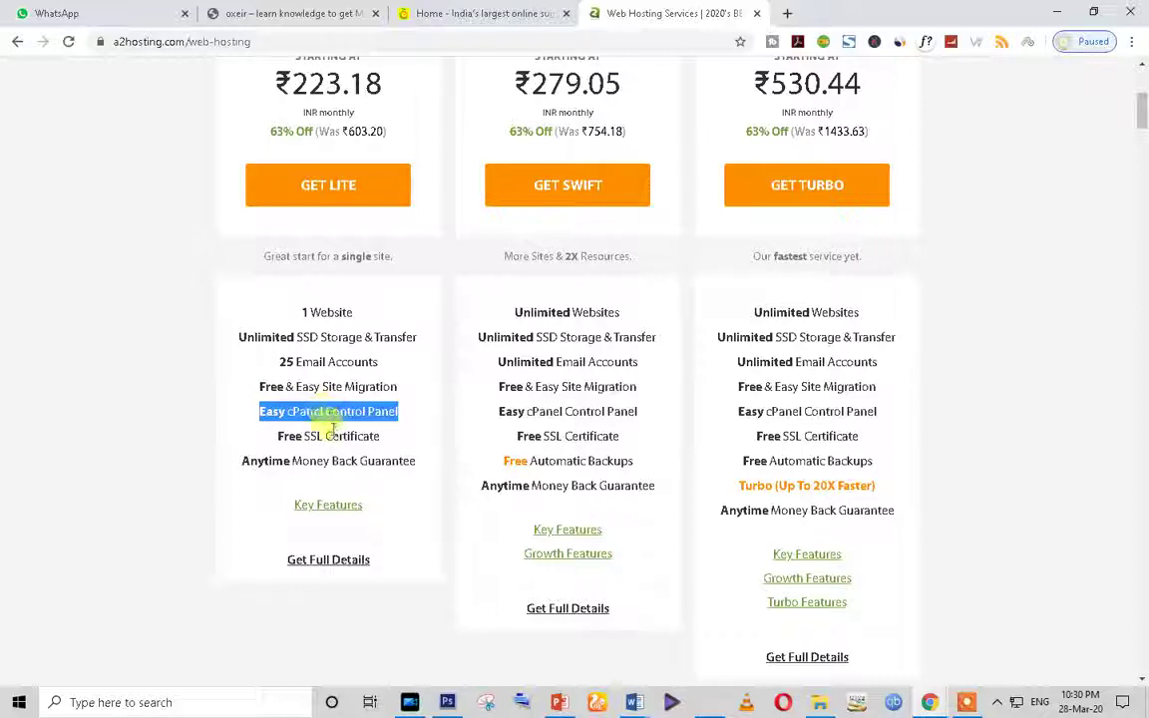
triple_click(327, 437)
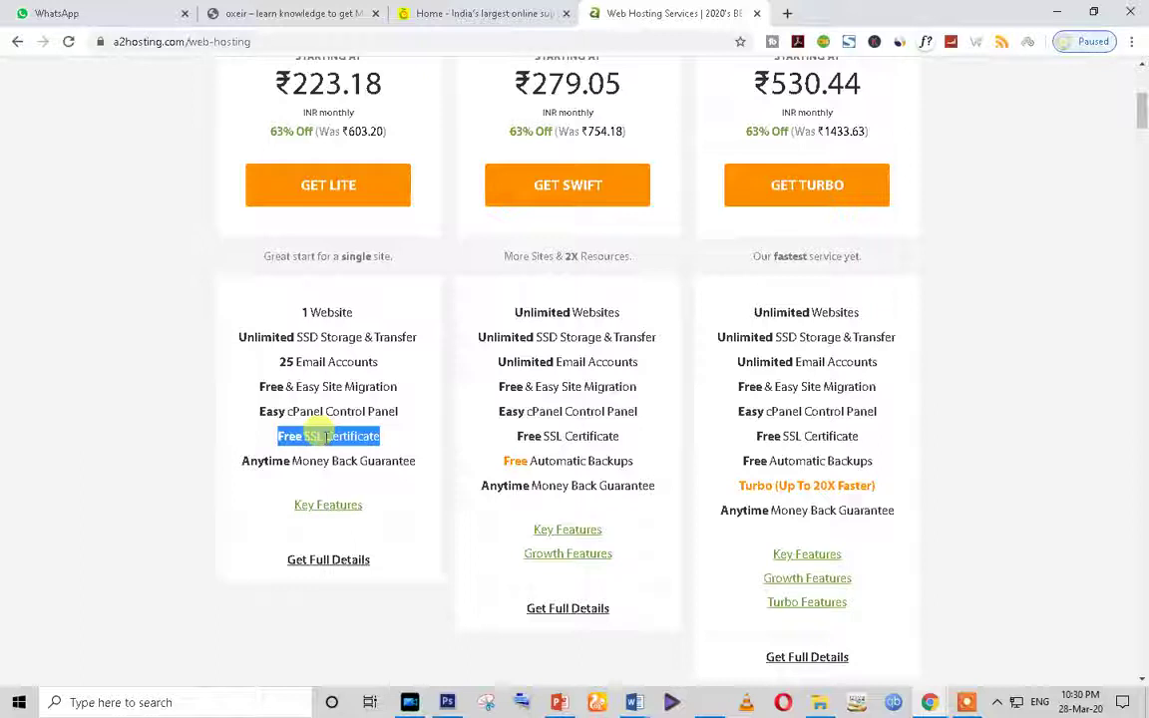
triple_click(304, 461)
right_click(304, 461)
left_click(333, 473)
left_click(295, 464)
right_click(296, 468)
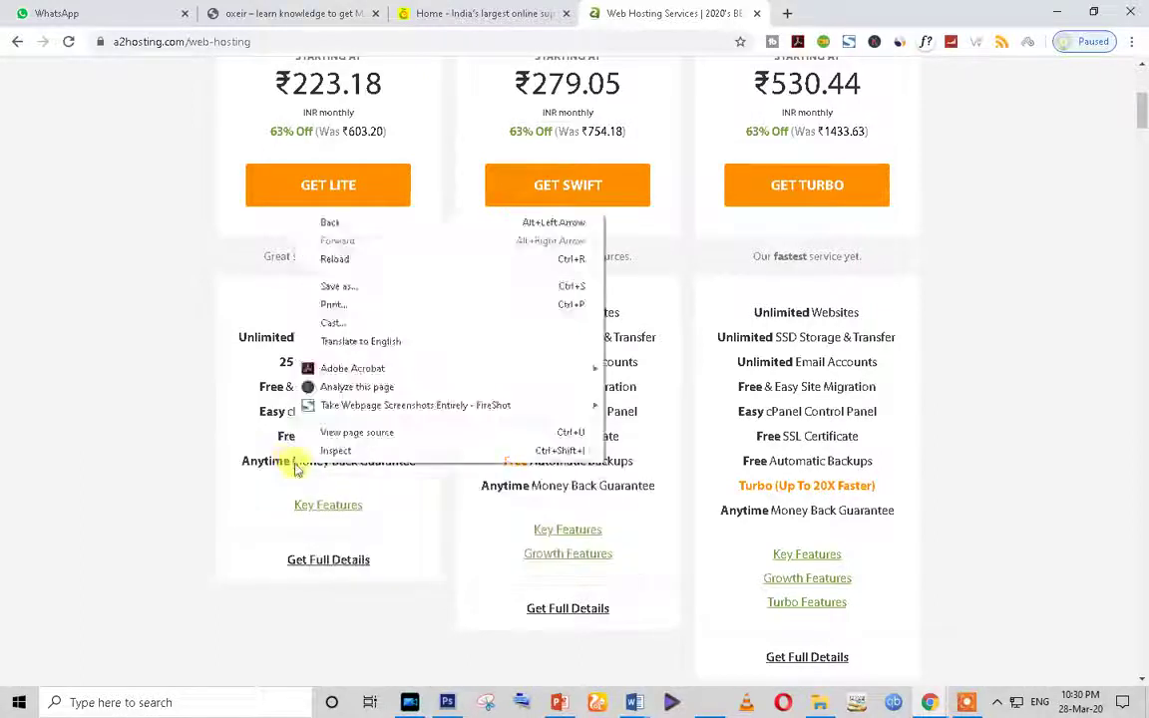
left_click(290, 467)
triple_click(264, 461)
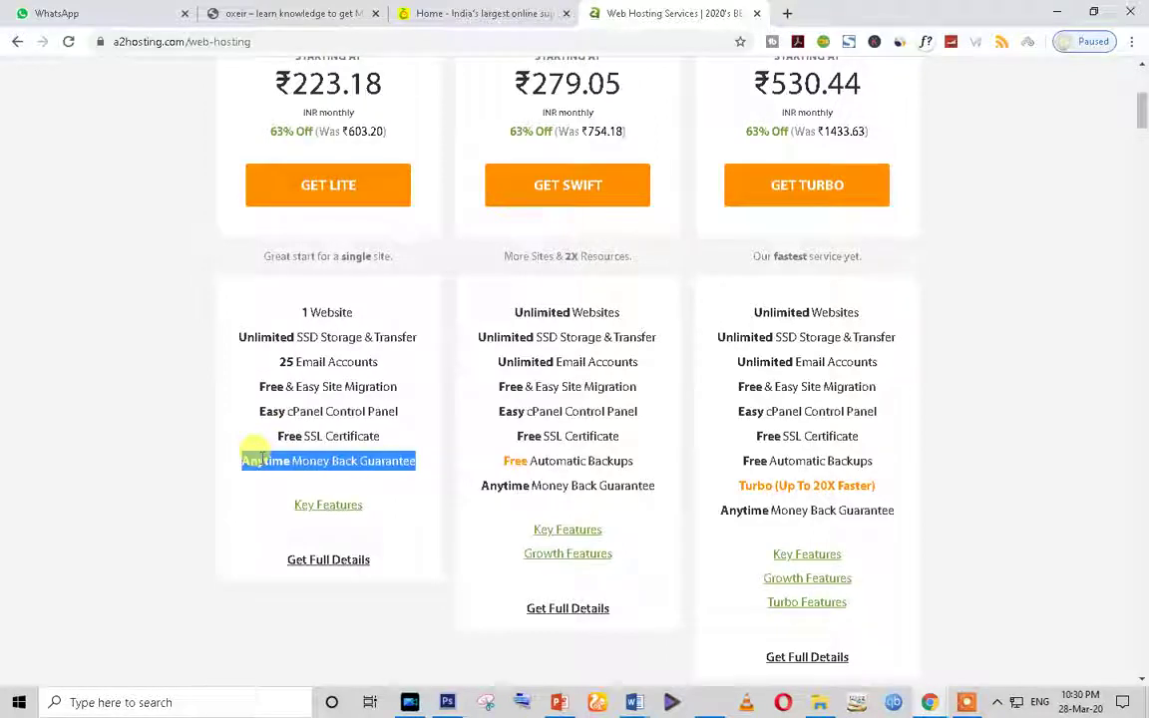
triple_click(311, 461)
right_click(318, 463)
left_click(331, 469)
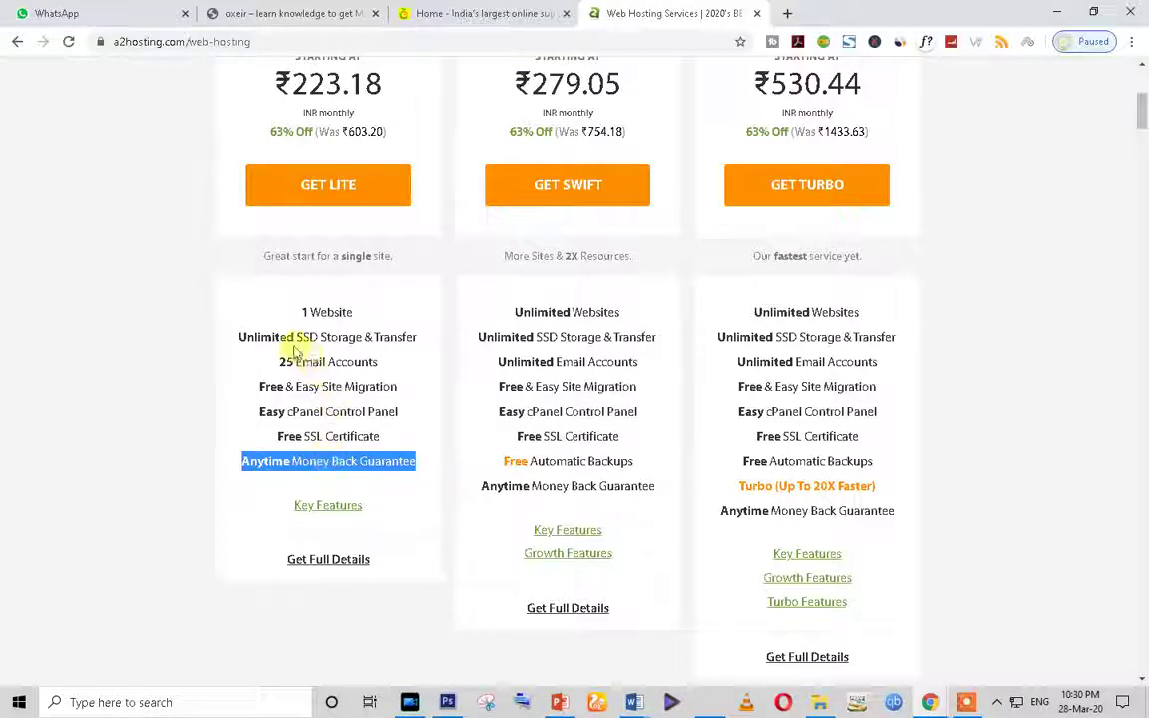
left_click(271, 307)
triple_click(285, 336)
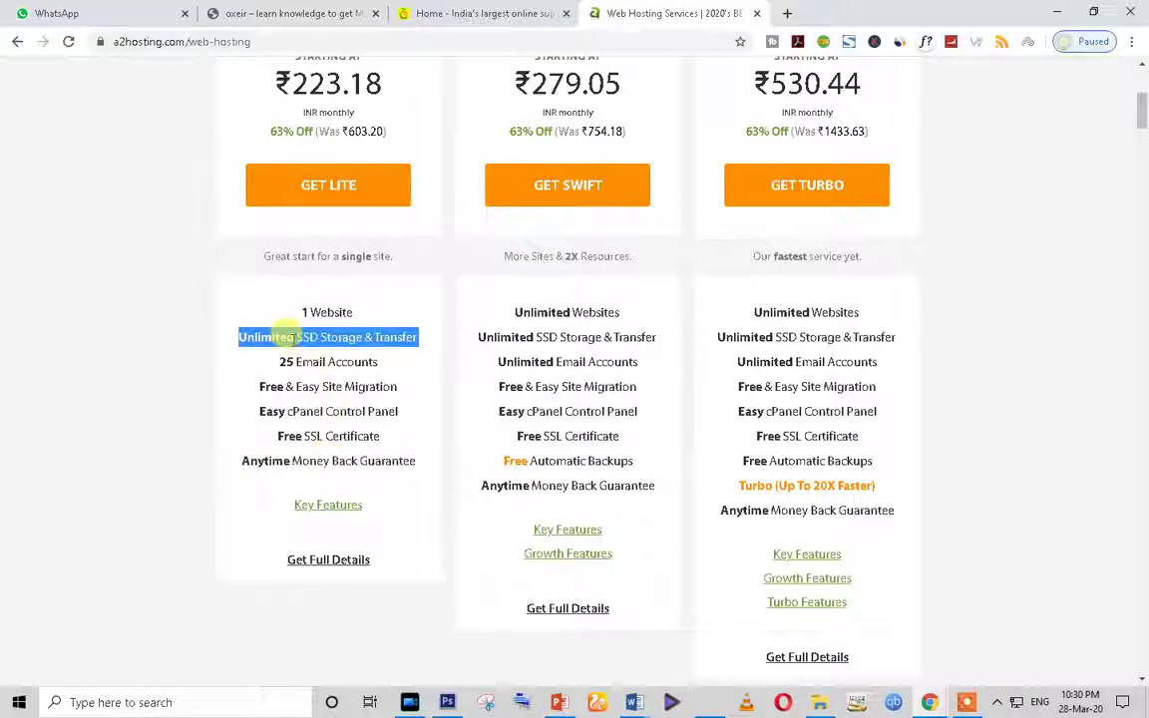
triple_click(326, 436)
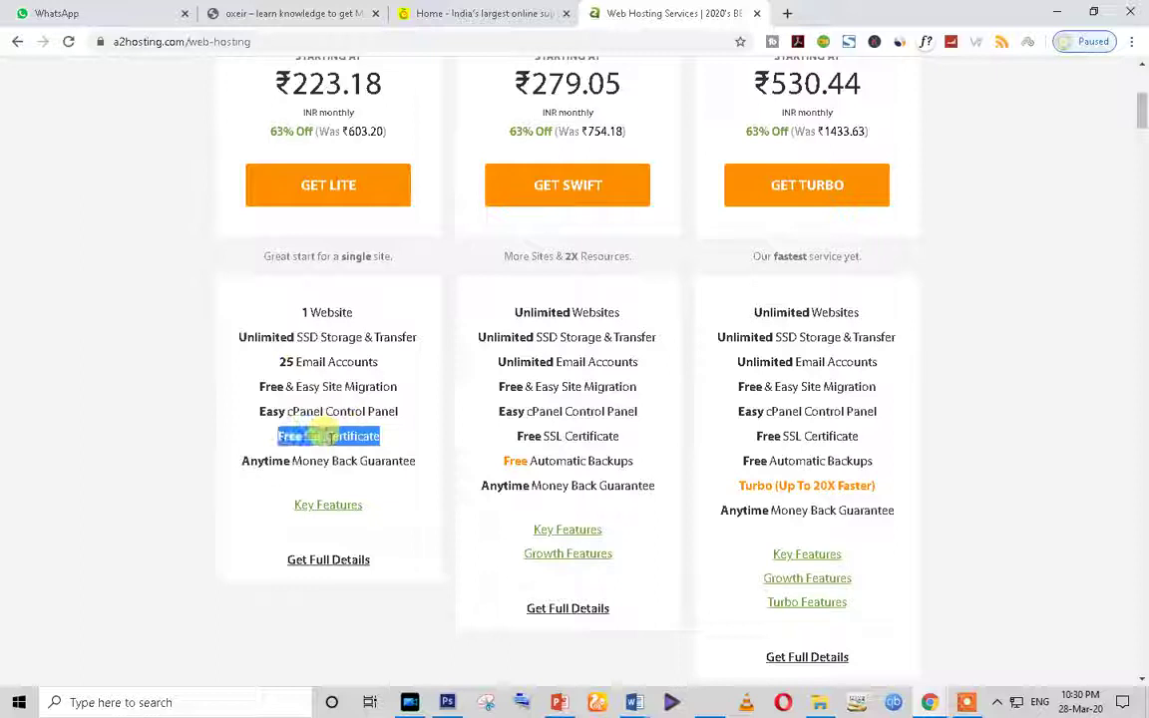
scroll(308, 454, "up", 5)
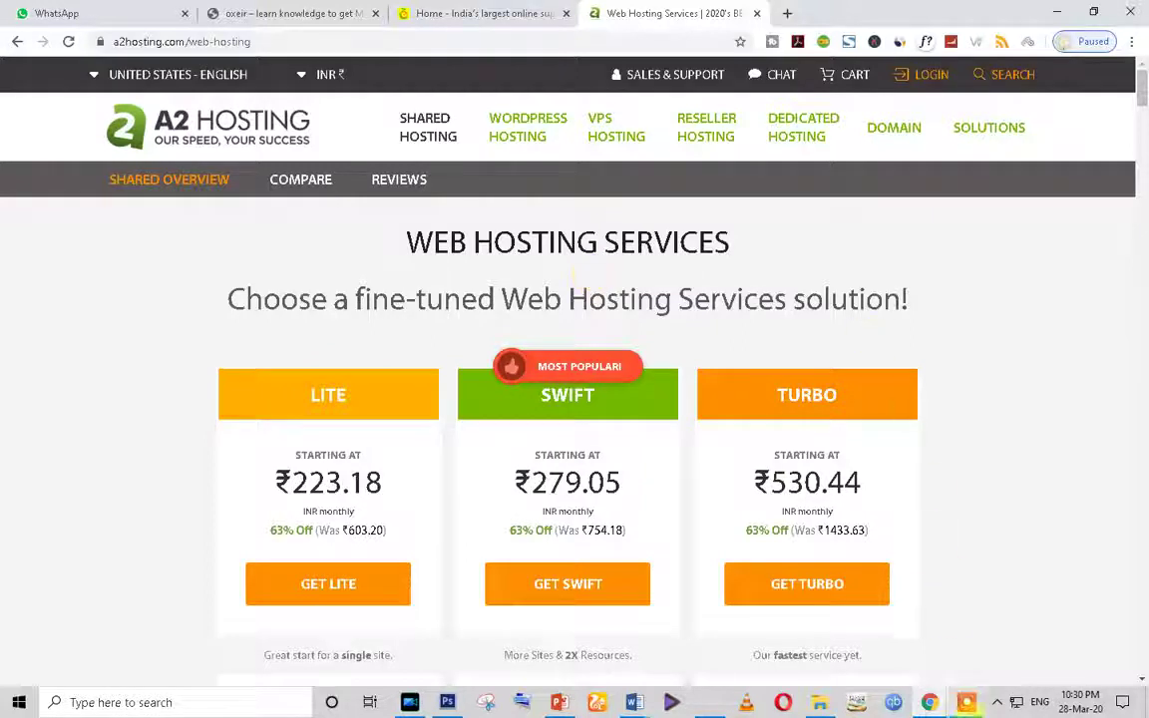
Step: Open a new blank Google Chrome tab beside the A2 Hosting plans page
left_click(968, 704)
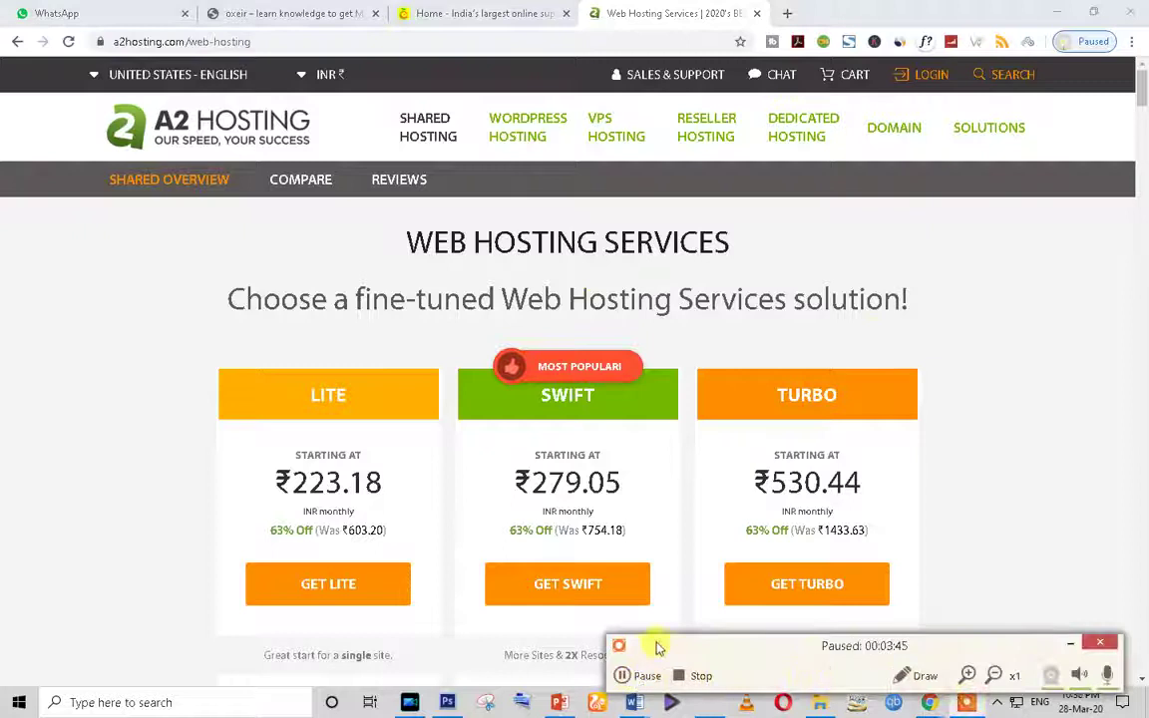
left_click(1100, 643)
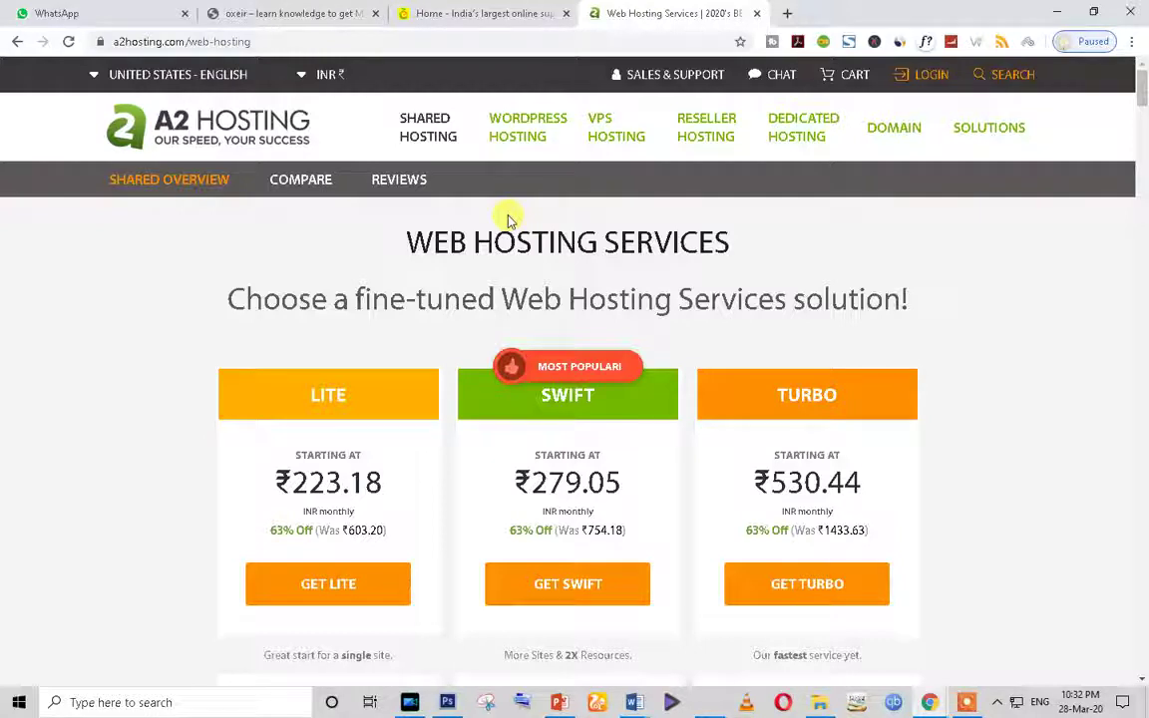
scroll(668, 326, "down", 7)
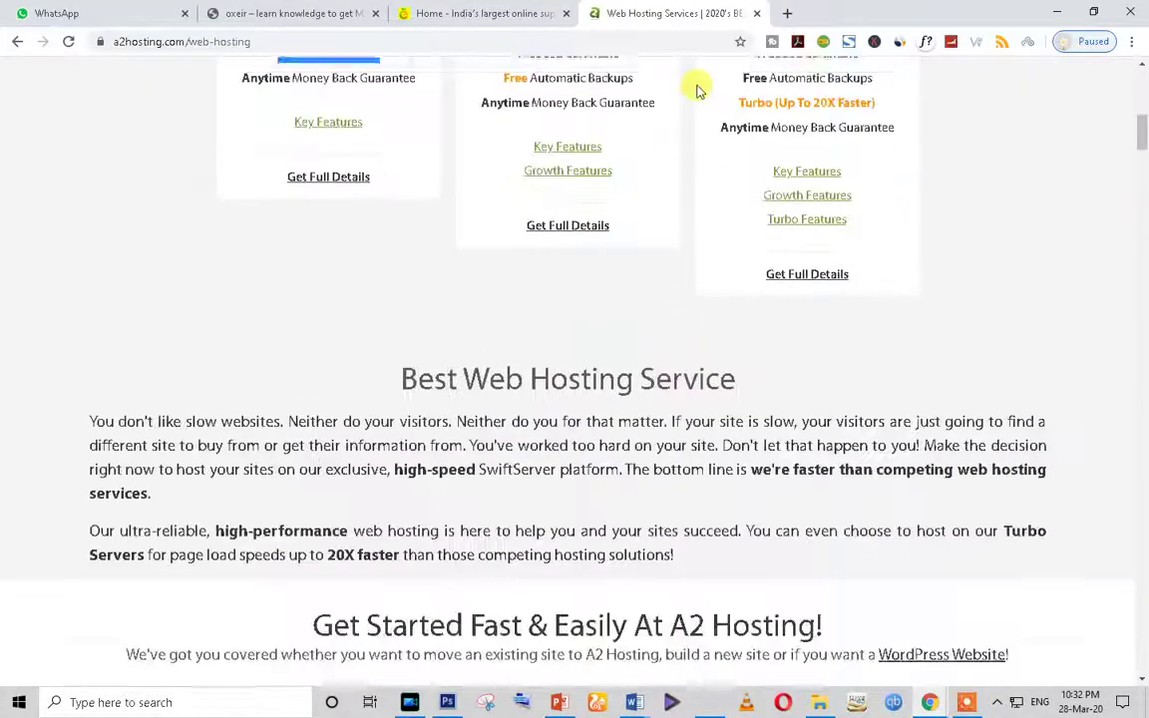
scroll(699, 89, "up", 4)
left_click(787, 13)
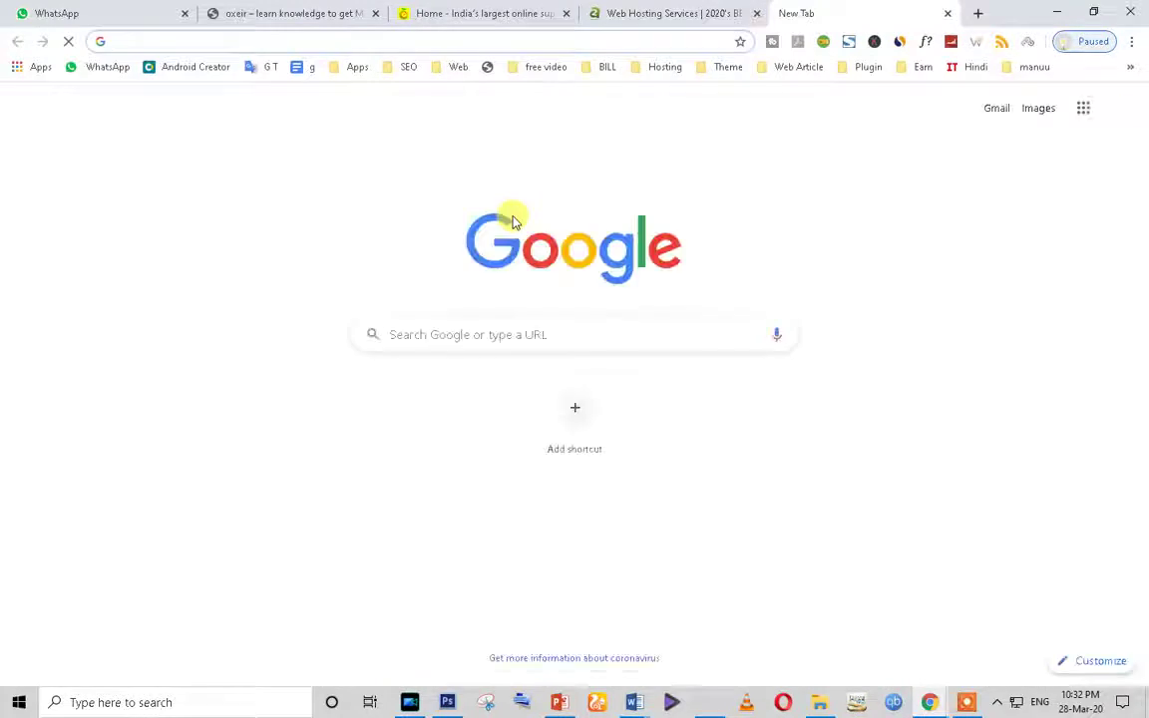
Step: Search for pennews and load the ThemeForest PenNews theme page priced $35
type("pen")
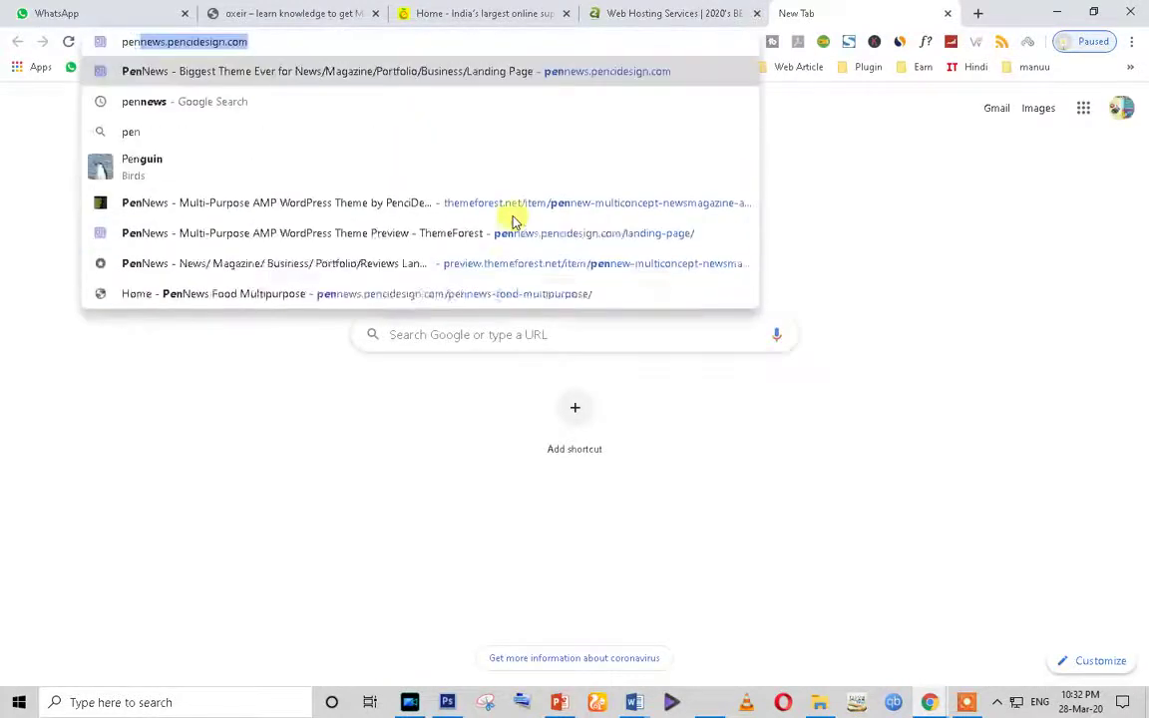
key("End")
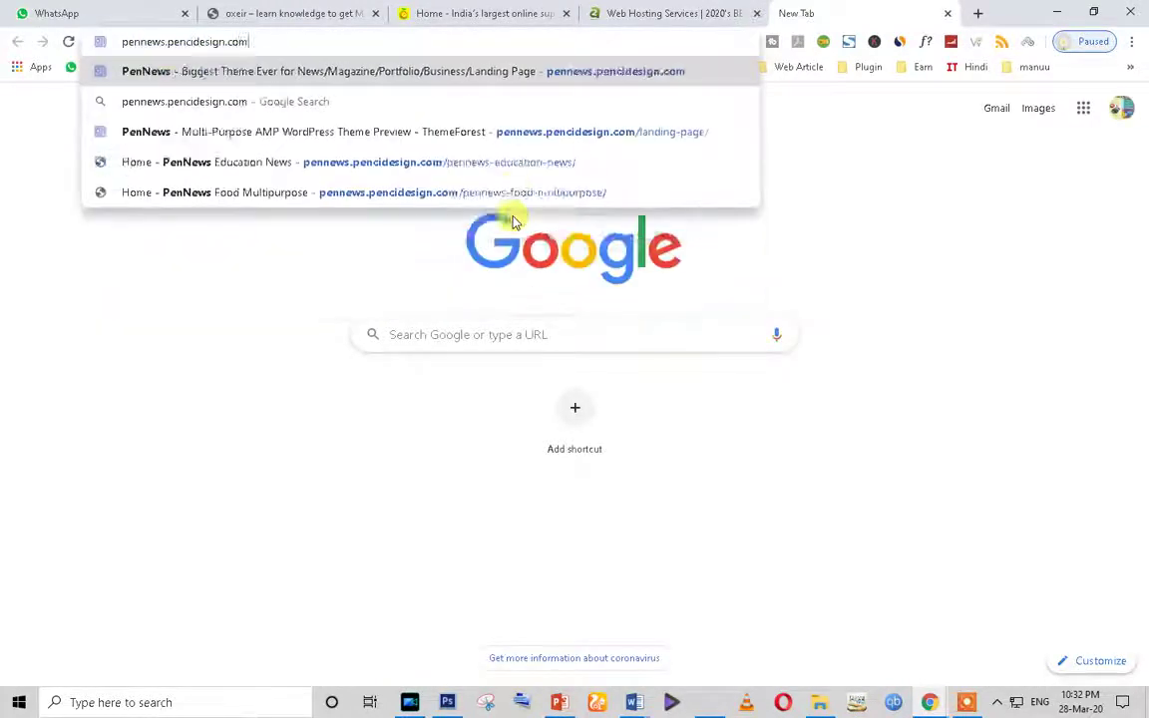
key("BackSpace")
key("BackSpace")
key("BackSpace")
key("BackSpace")
key("BackSpace")
key("BackSpace")
key("BackSpace")
key("BackSpace")
key("BackSpace")
key("BackSpace")
key("BackSpace")
key("BackSpace")
key("BackSpace")
key("BackSpace")
key("BackSpace")
key("BackSpace")
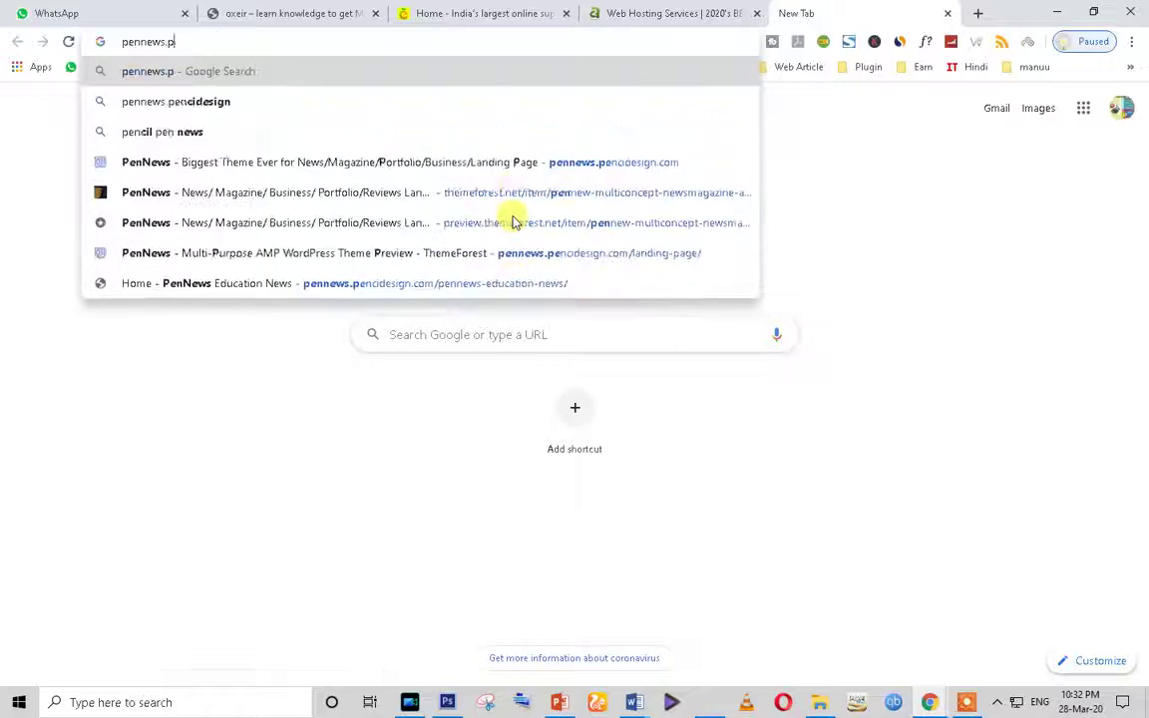
key("Return")
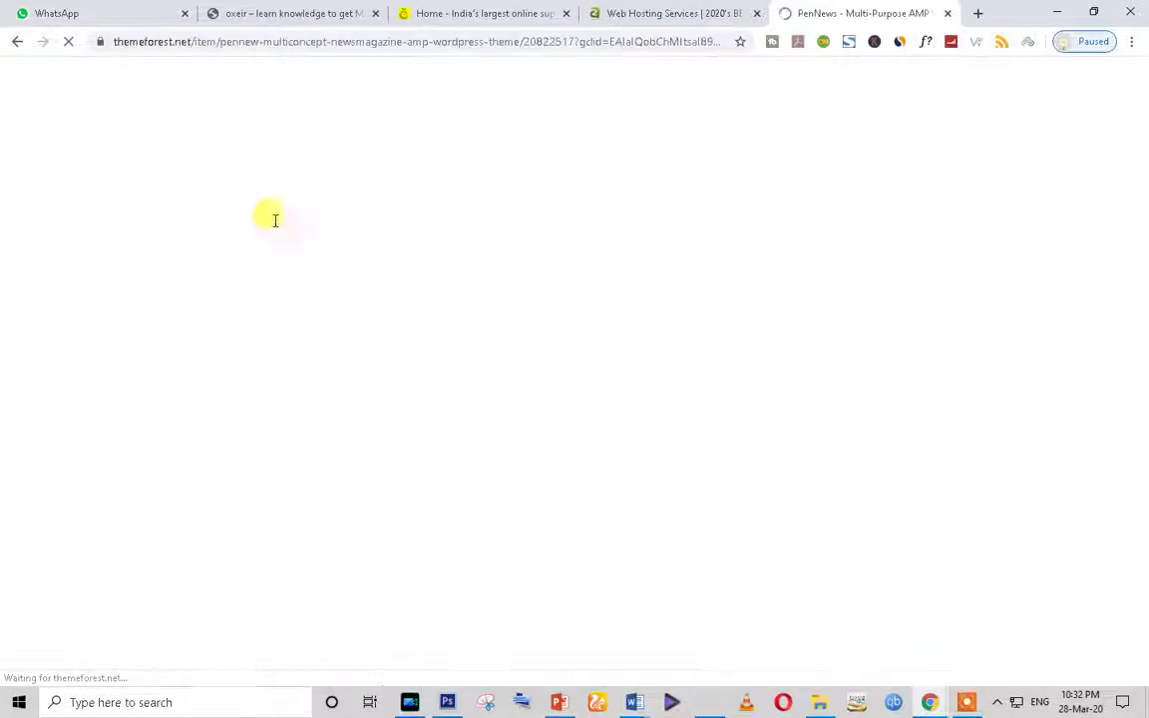
scroll(838, 339, "down", 2)
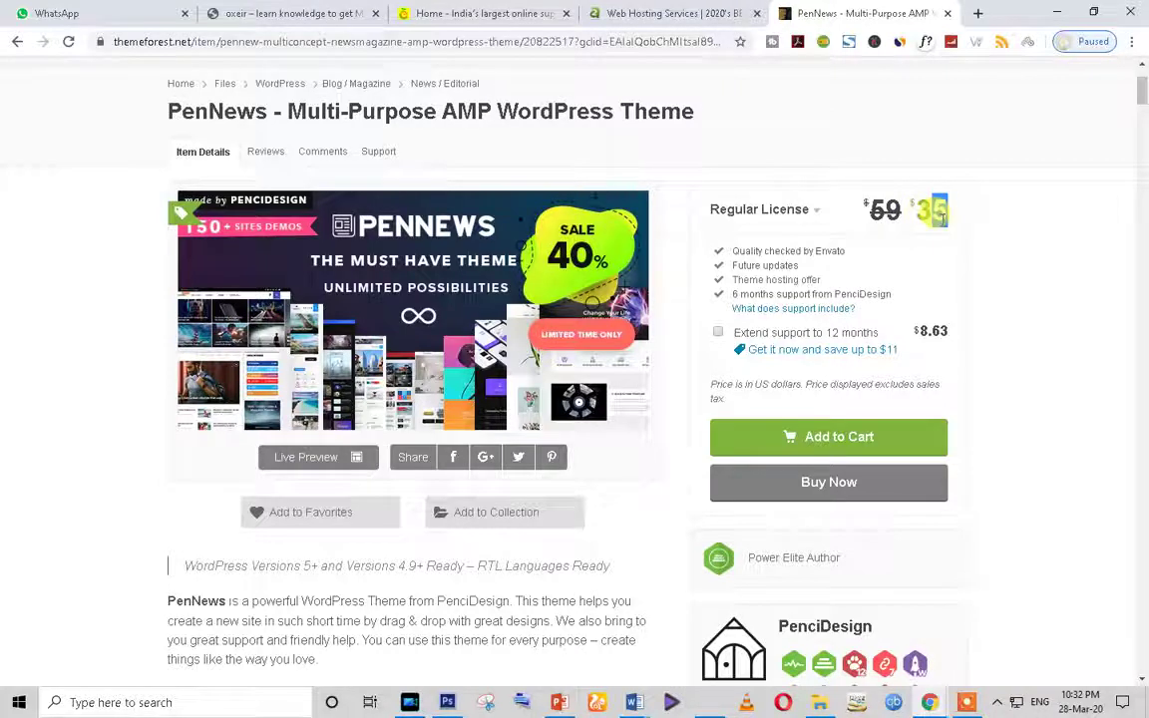
Step: Open the PenNews Live Preview without its frame and scroll down the demo grid
left_click(289, 458)
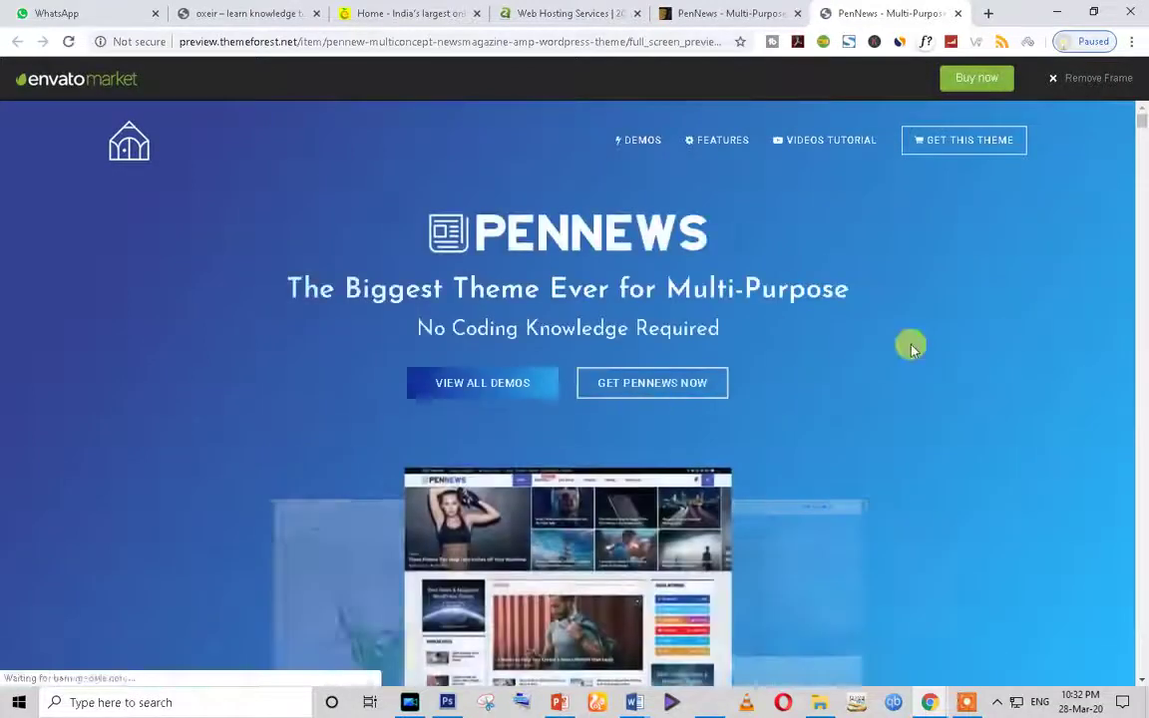
left_click(1056, 79)
scroll(571, 457, "down", 10)
scroll(572, 461, "down", 10)
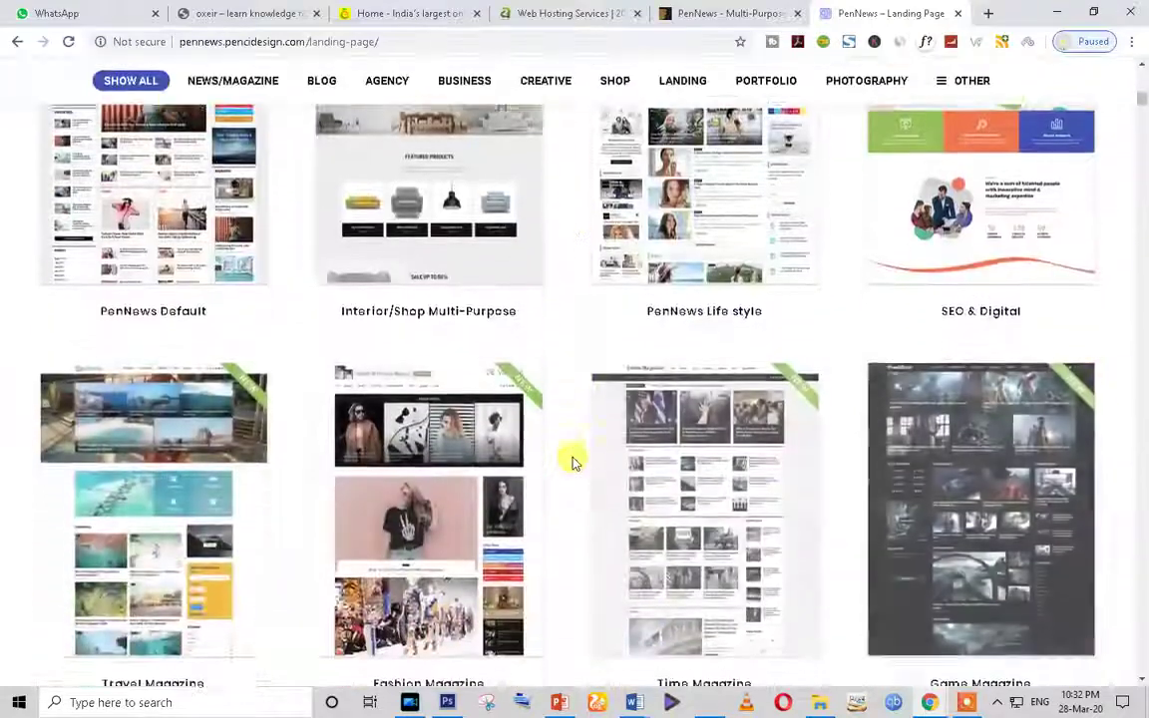
scroll(572, 461, "down", 10)
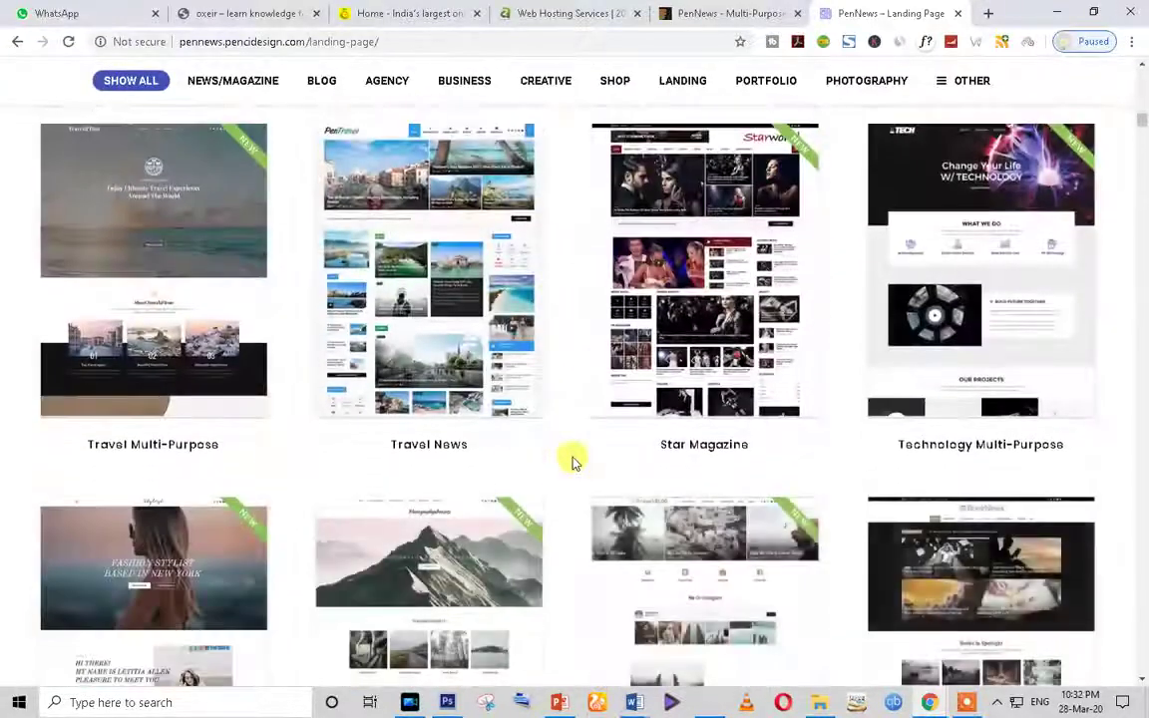
scroll(573, 462, "down", 10)
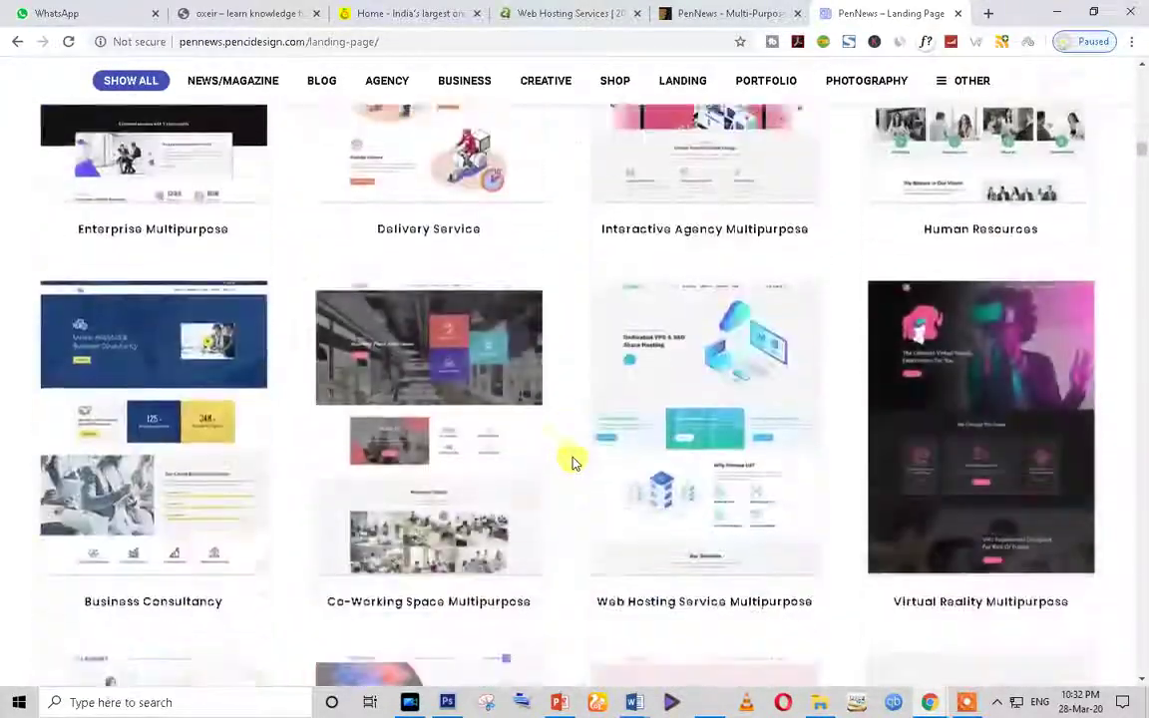
scroll(574, 462, "down", 10)
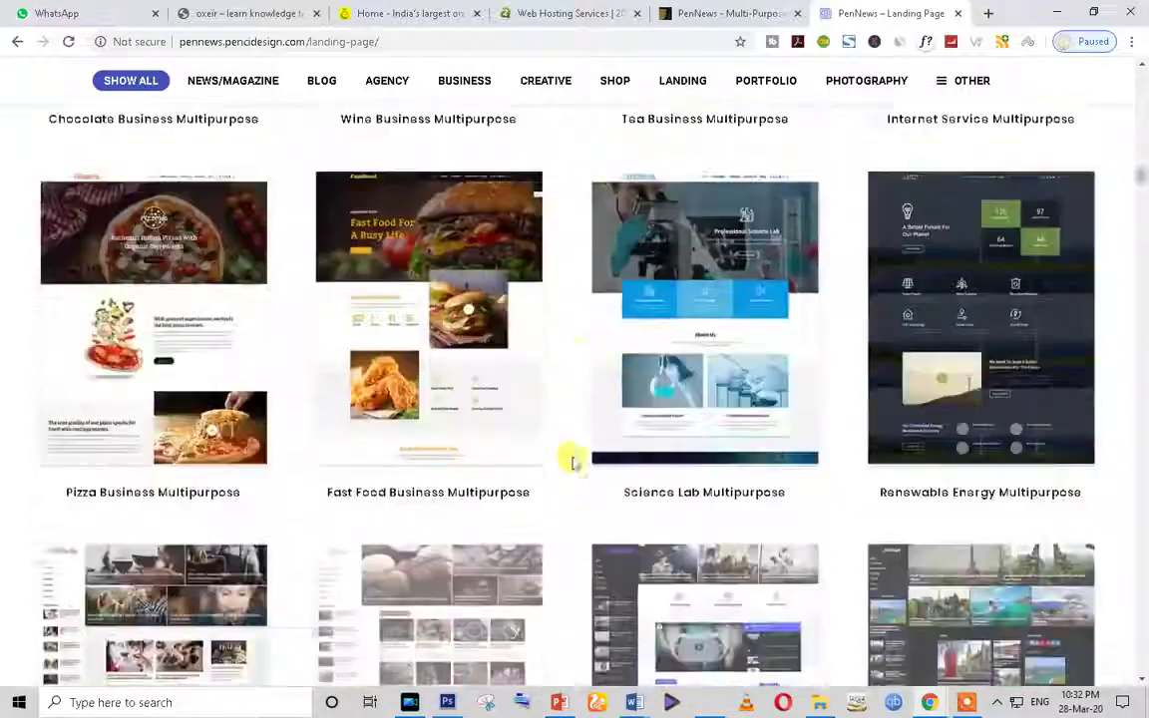
scroll(574, 462, "down", 10)
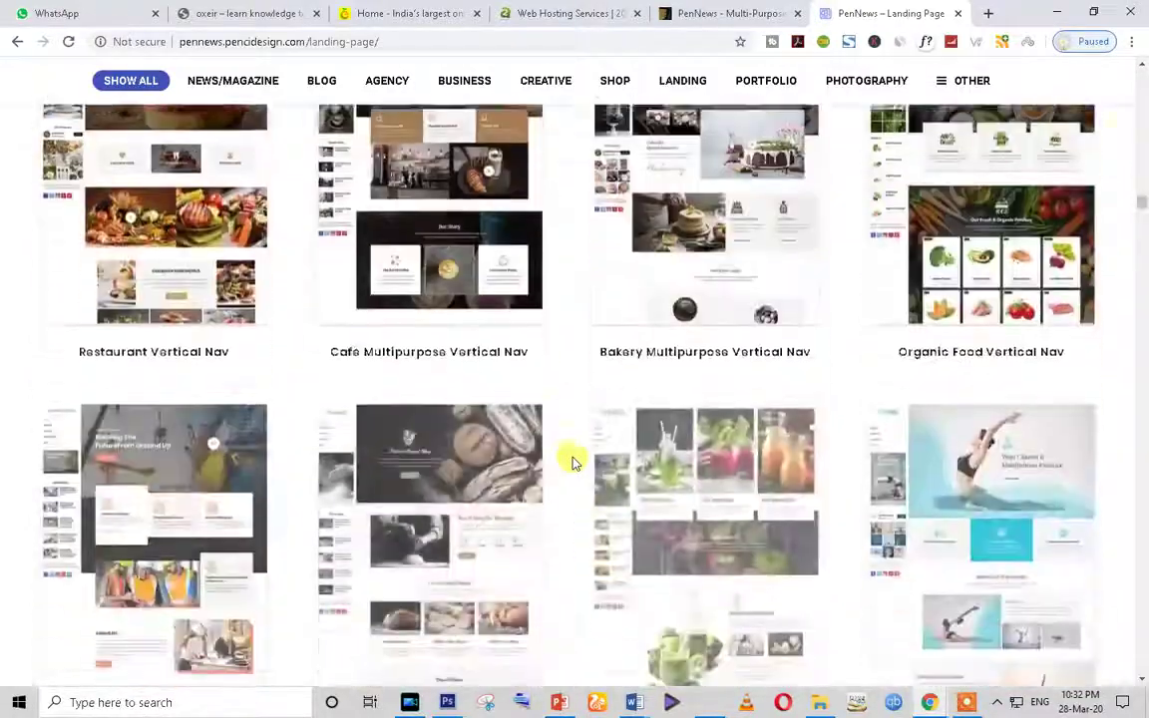
scroll(574, 462, "down", 8)
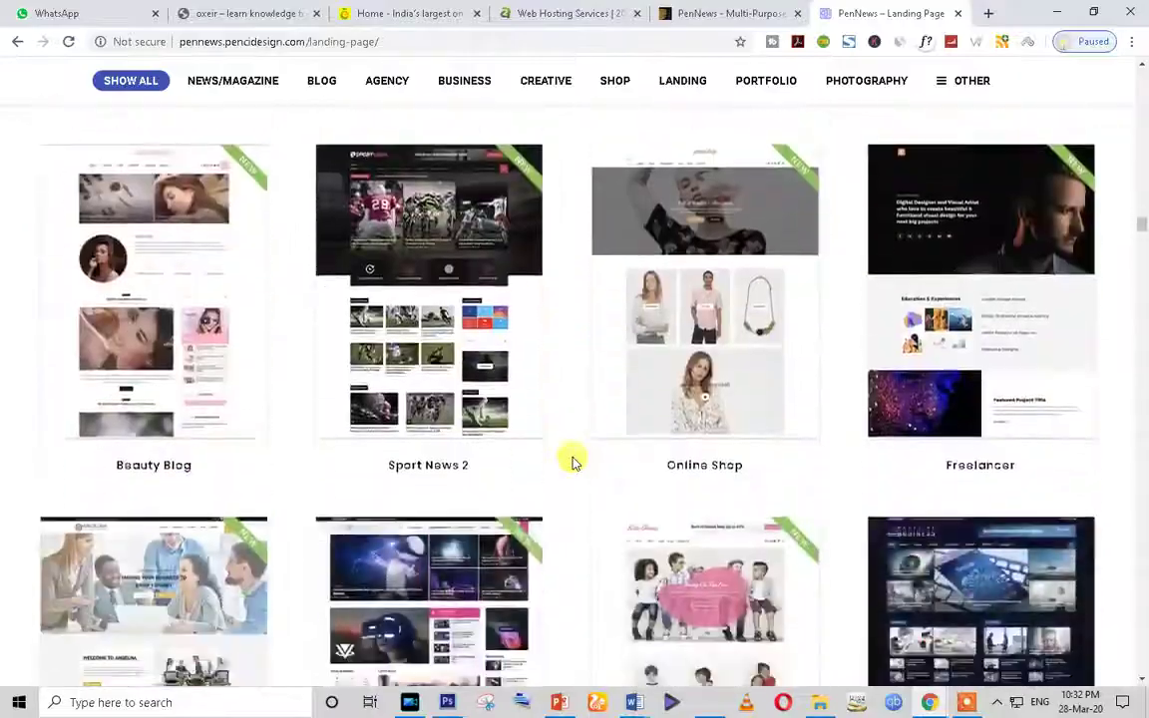
Step: Scroll back up the PenNews demo designs, then switch to the hosting site tab
scroll(302, 446, "up", 6)
scroll(354, 374, "up", 20)
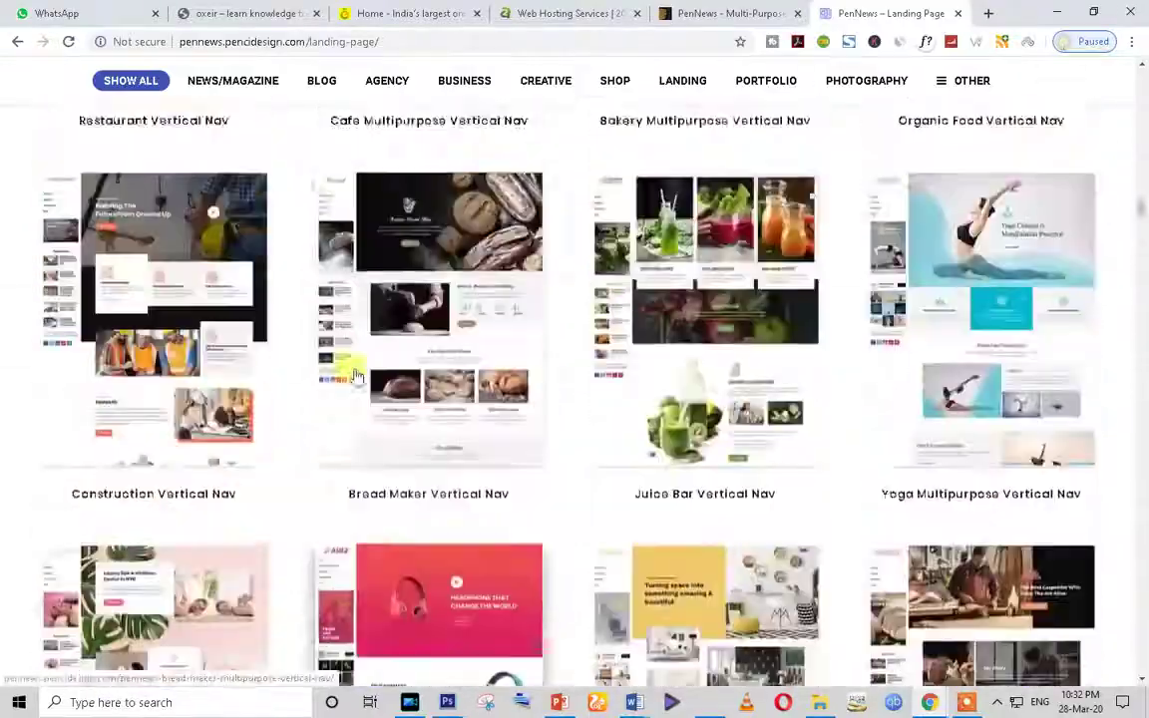
scroll(352, 375, "up", 20)
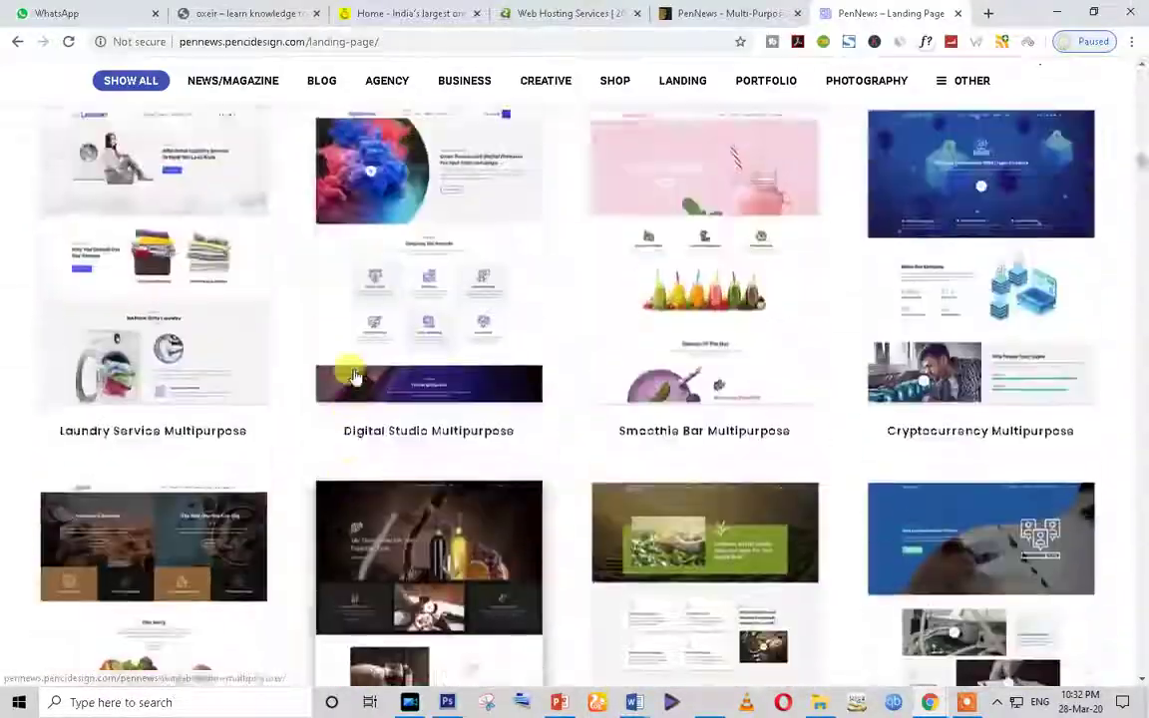
scroll(898, 239, "up", 1)
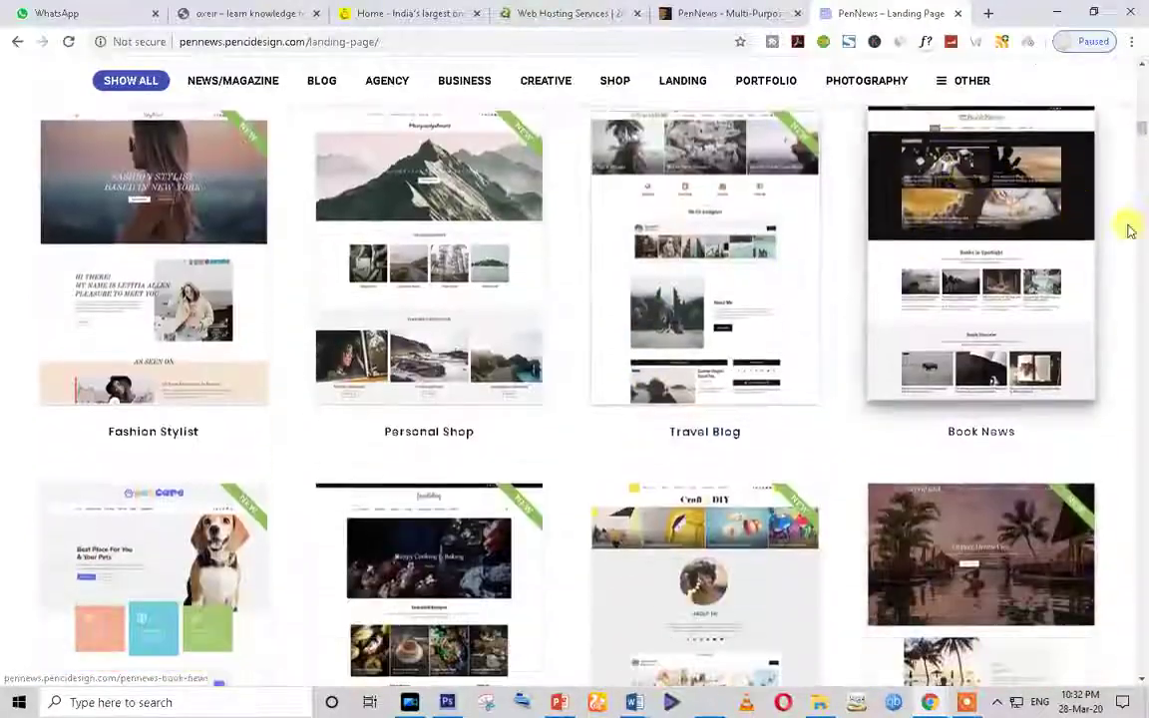
scroll(1129, 225, "down", 3)
left_click_drag(1145, 133, 1145, 60)
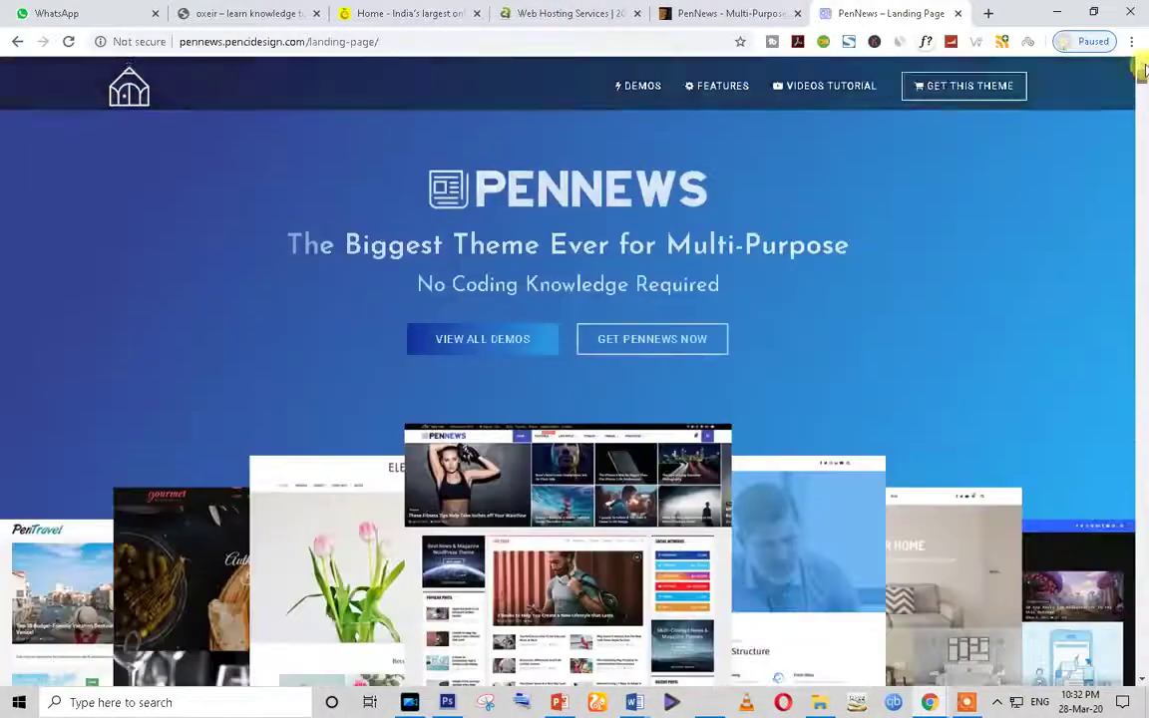
scroll(547, 174, "down", 10)
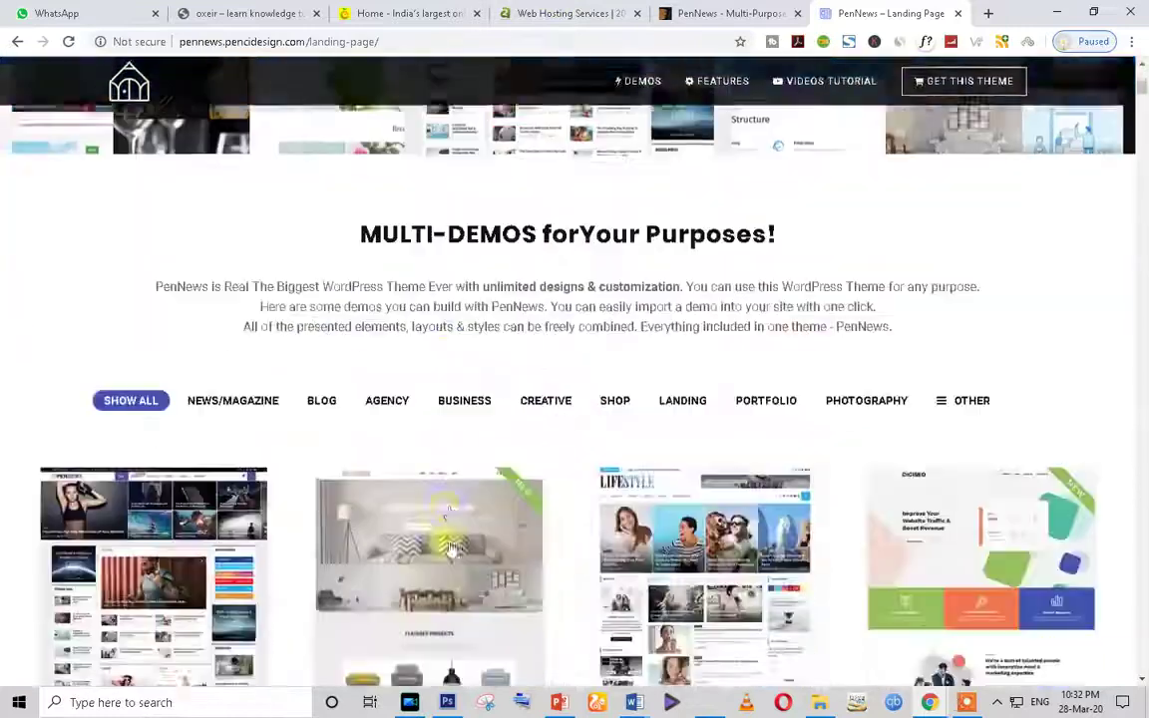
left_click(552, 13)
Step: Switch to the EZ Groceria tab and browse Fresh Vegetables items like Tomato- Hybrid and Cabbage
left_click(351, 10)
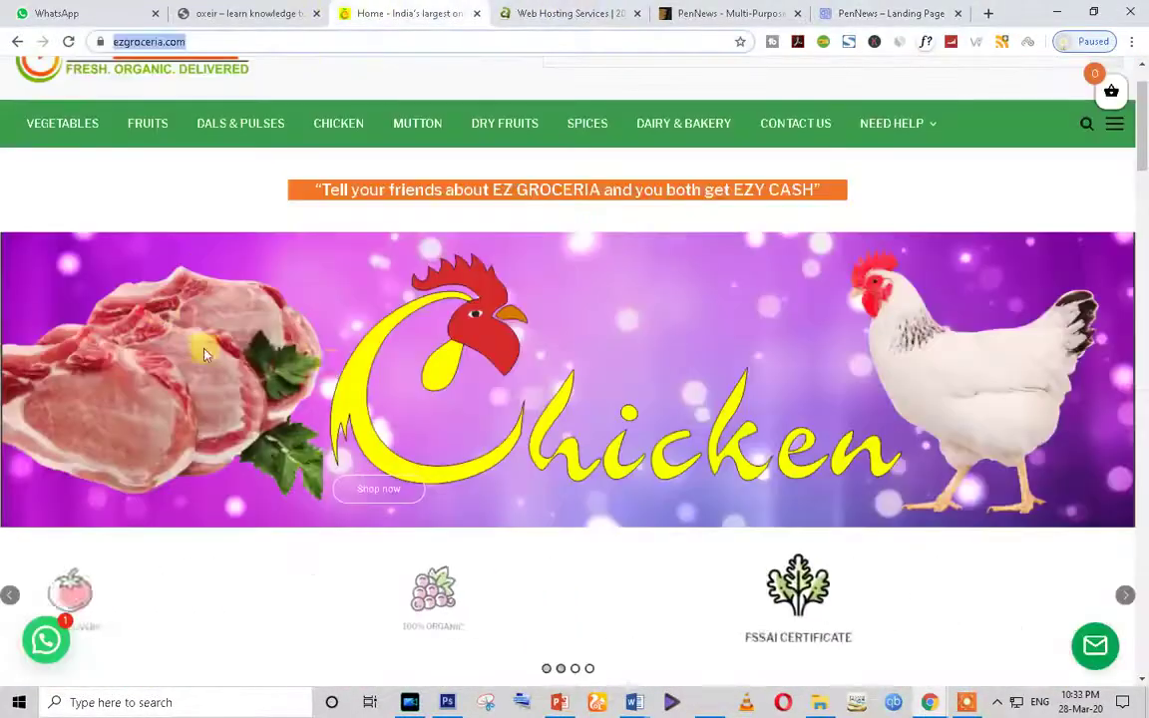
scroll(329, 431, "down", 15)
scroll(323, 448, "up", 8)
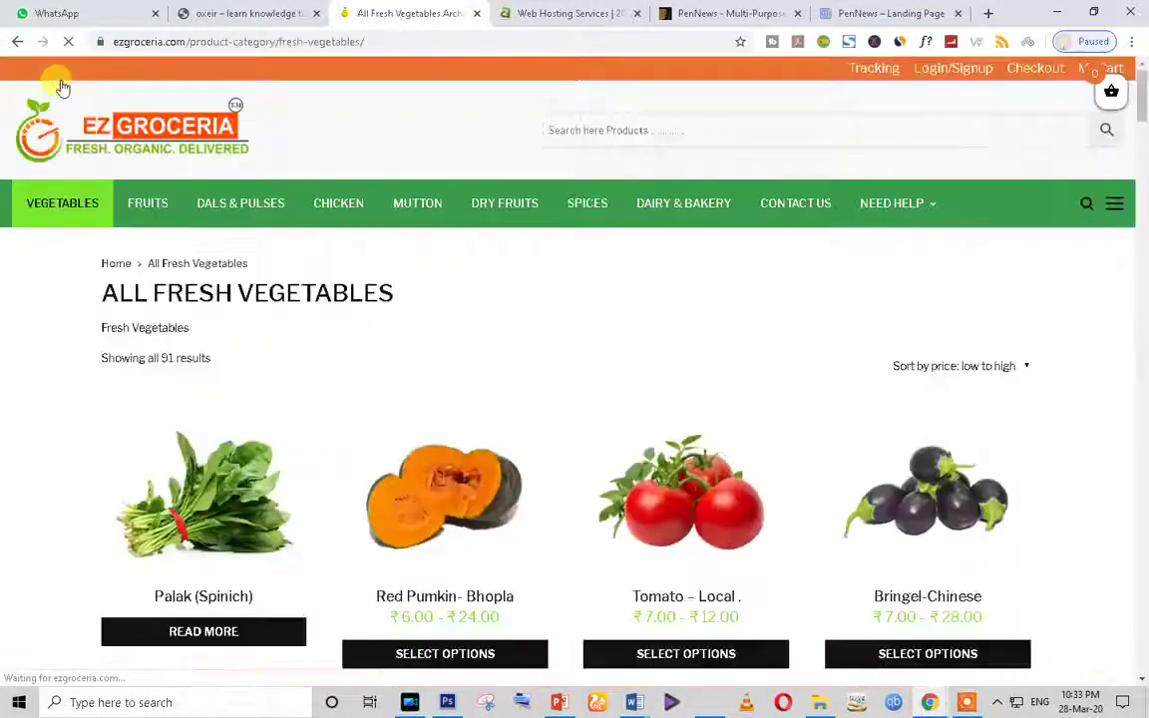
scroll(741, 396, "down", 18)
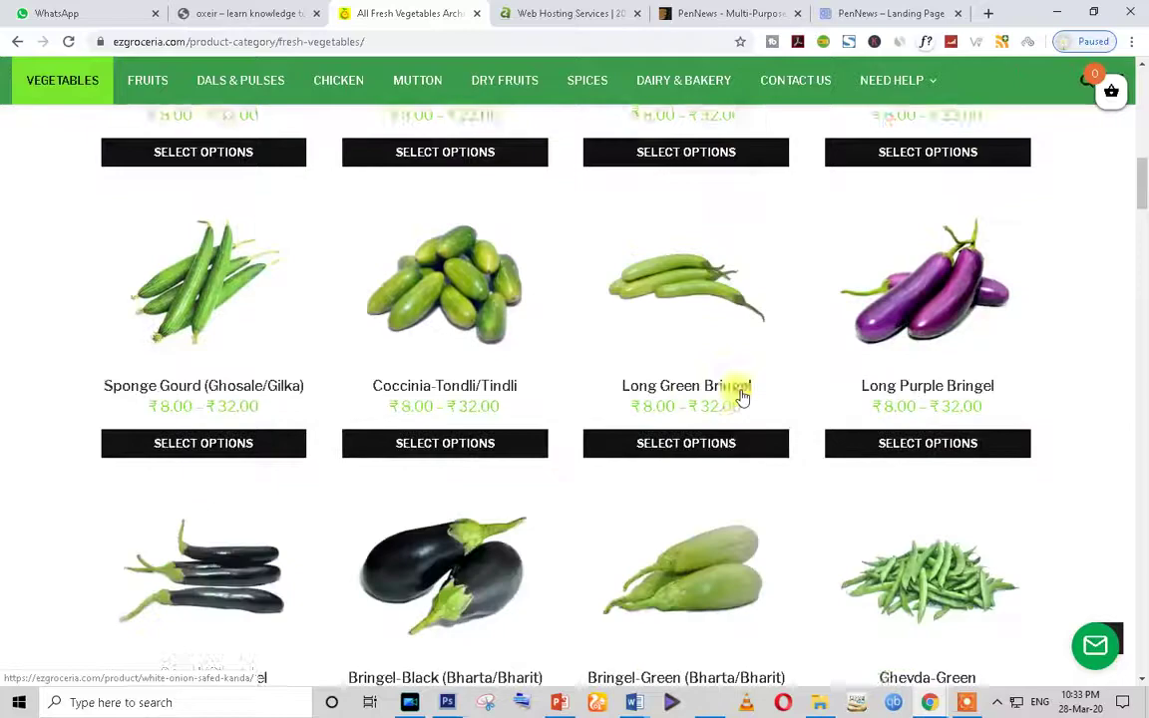
scroll(740, 397, "down", 15)
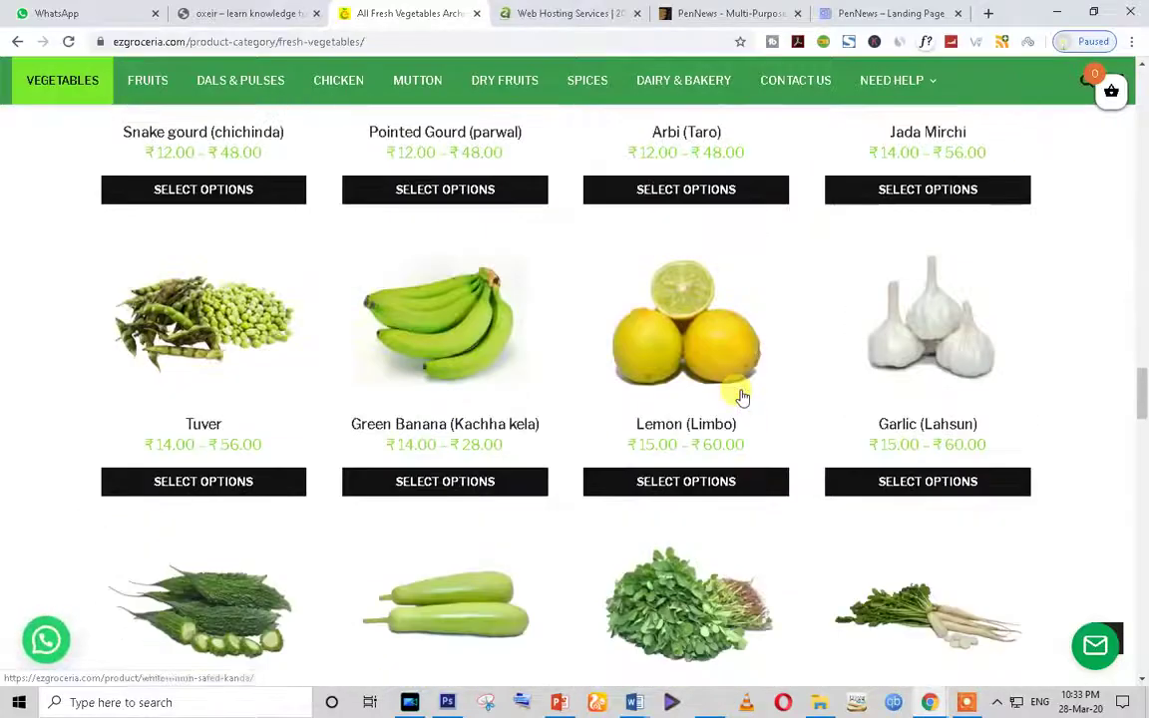
scroll(740, 397, "down", 18)
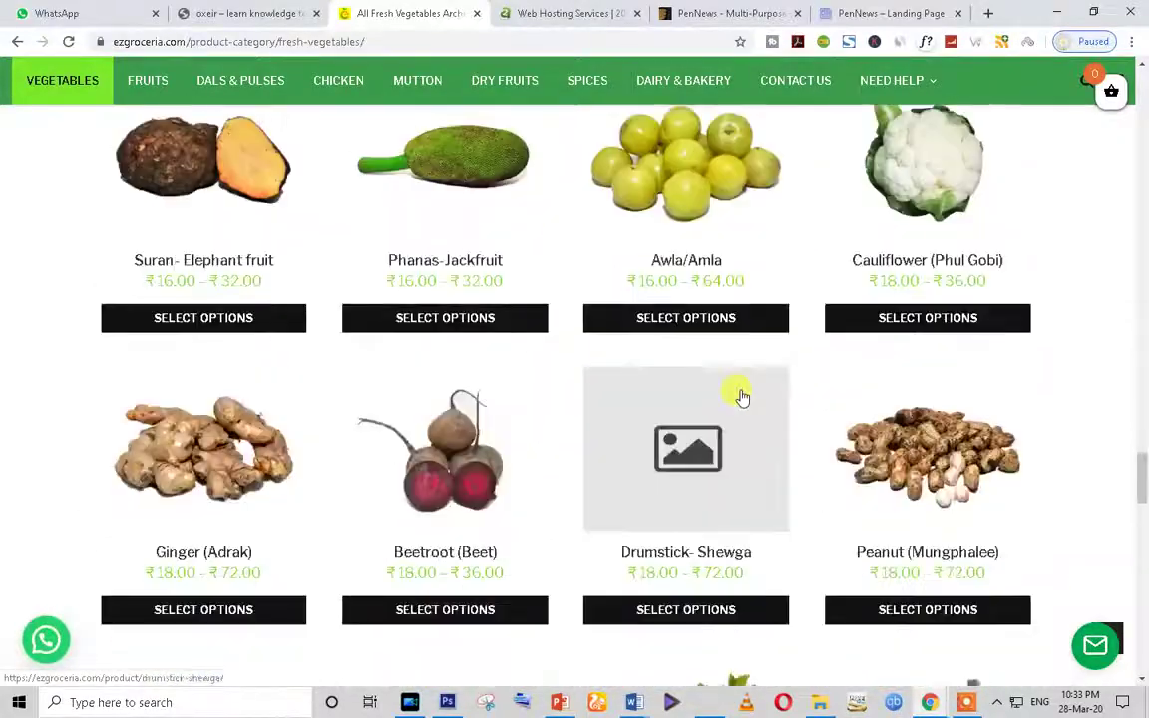
scroll(699, 439, "down", 5)
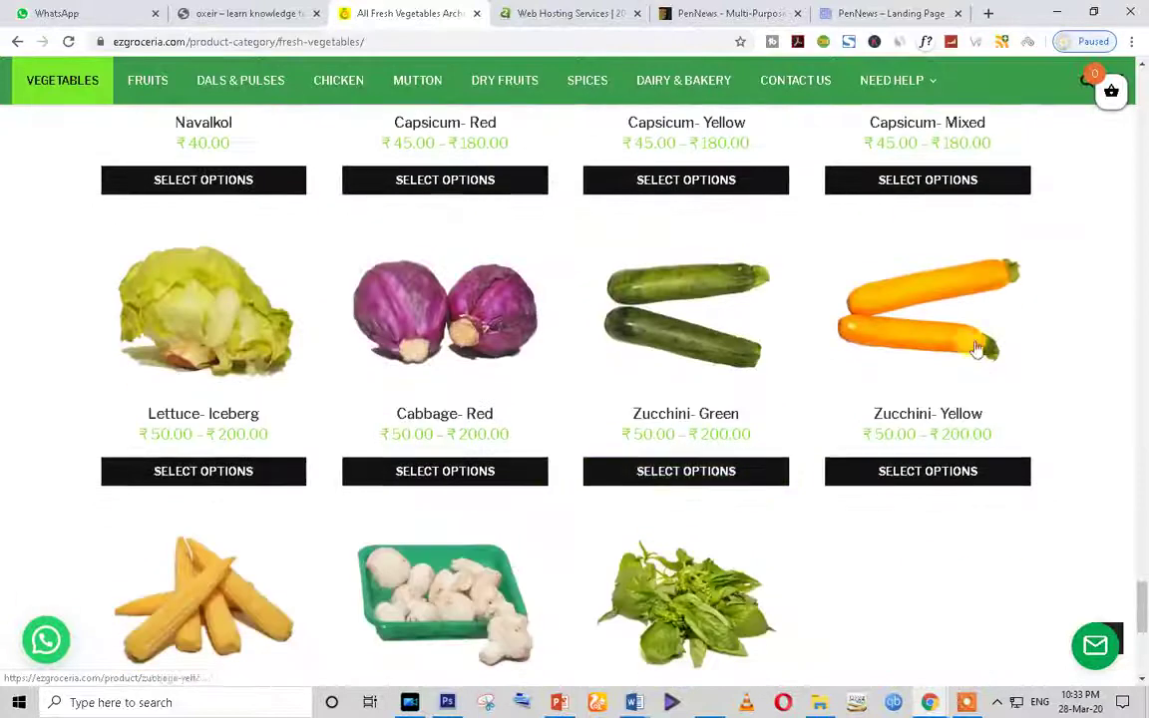
scroll(519, 469, "down", 5)
scroll(539, 489, "up", 6)
scroll(534, 492, "up", 20)
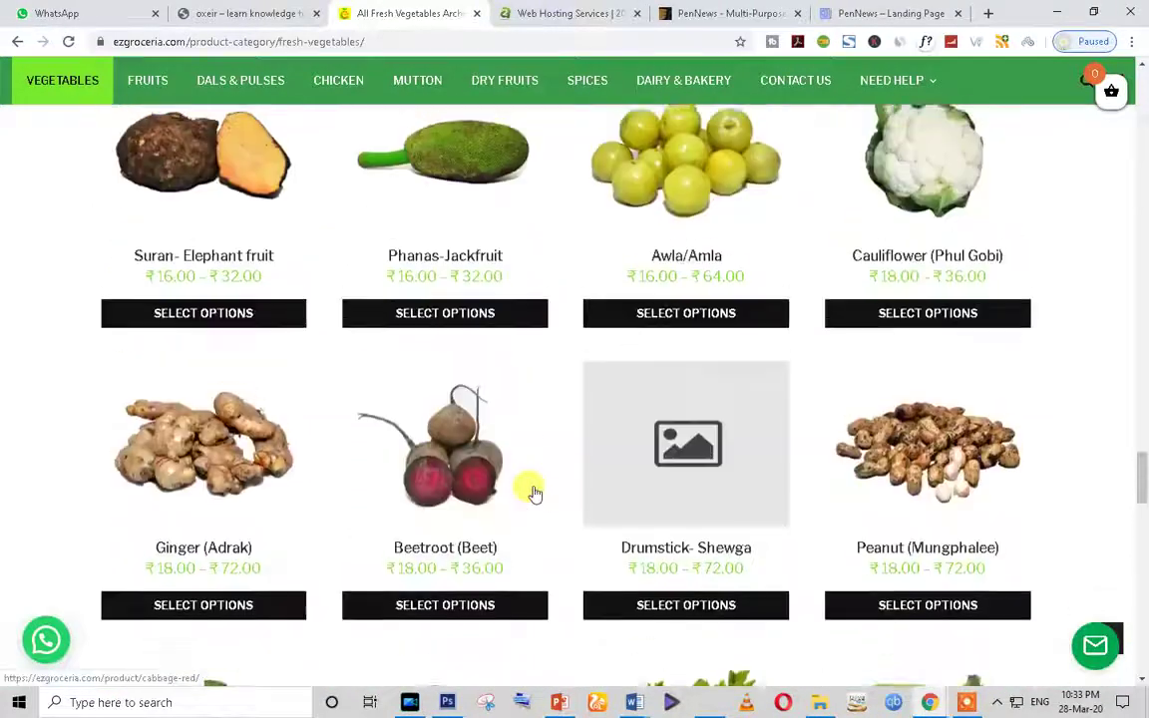
scroll(518, 475, "up", 10)
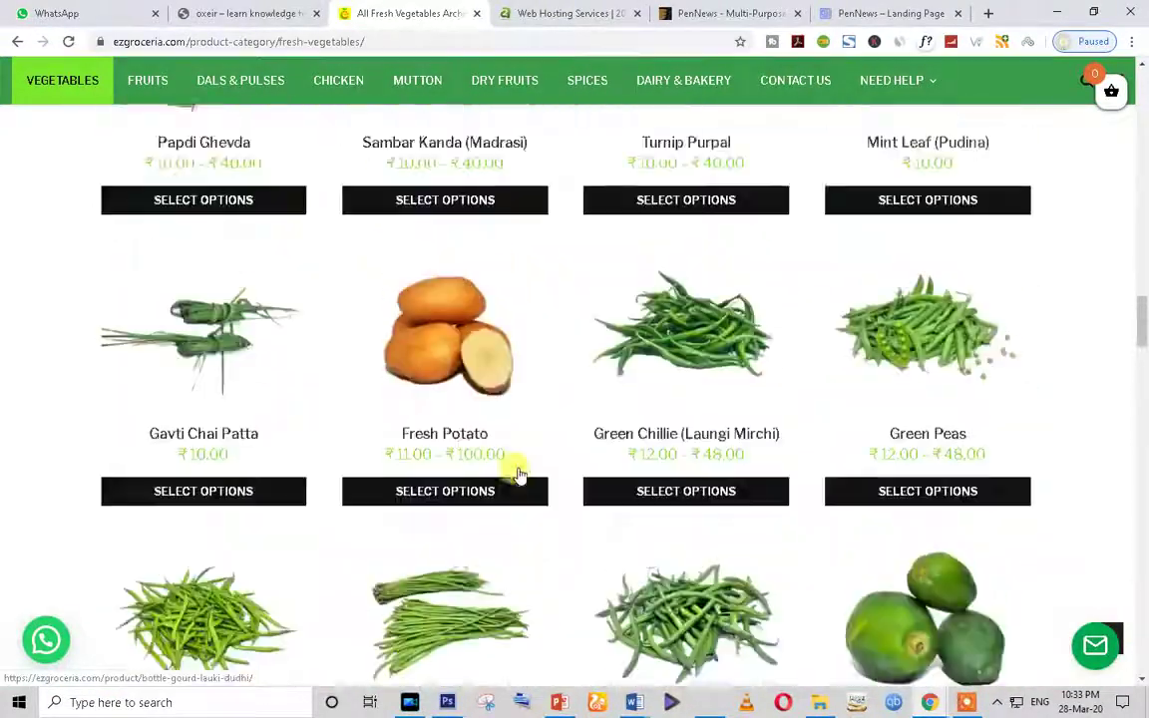
scroll(519, 476, "up", 10)
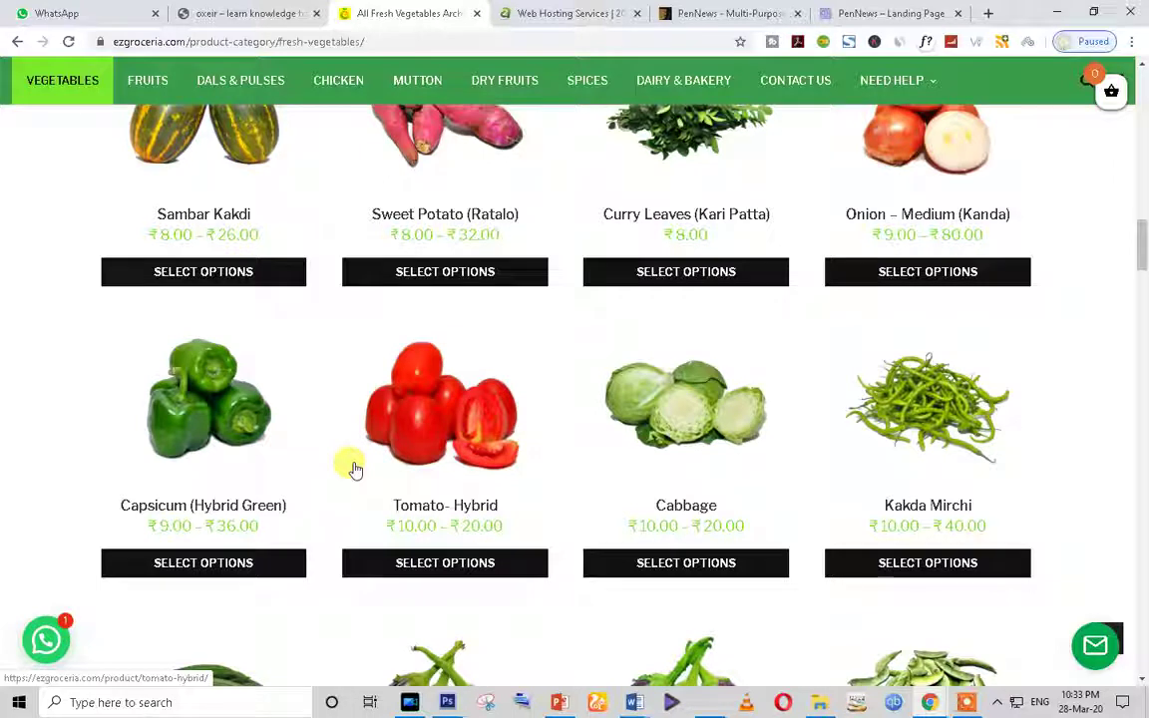
Step: Close the oxeir site tab and return to the Fresh Vegetables listing
left_click(264, 13)
left_click(380, 8)
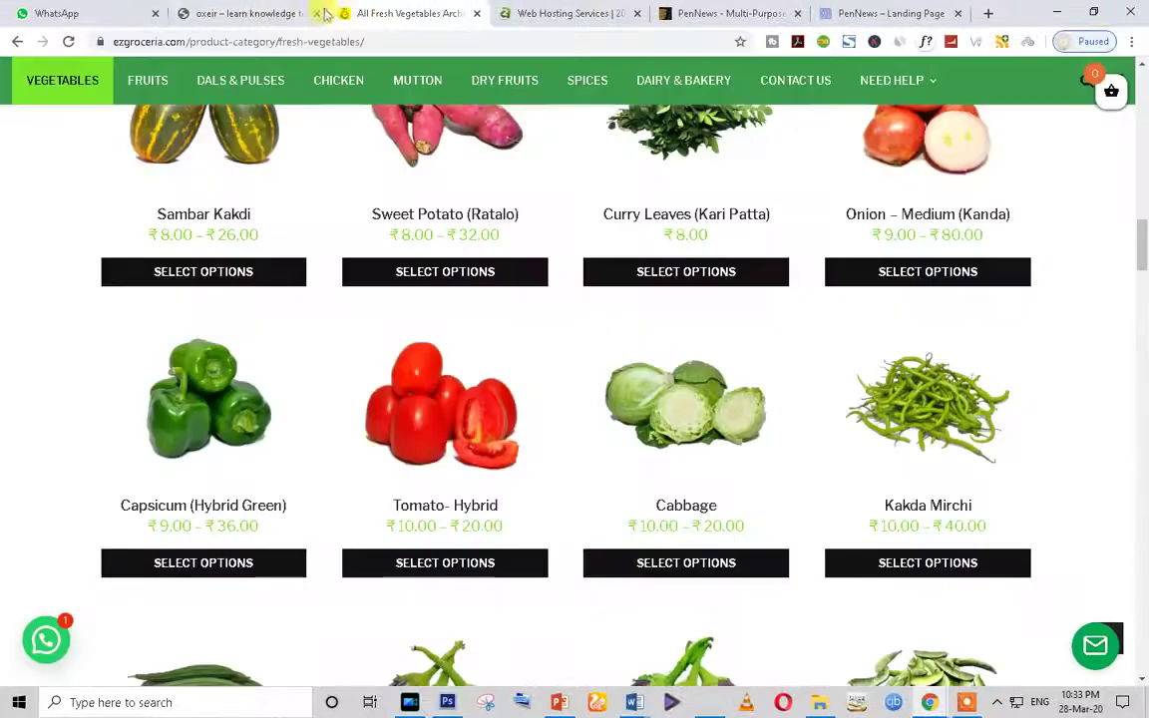
left_click(317, 14)
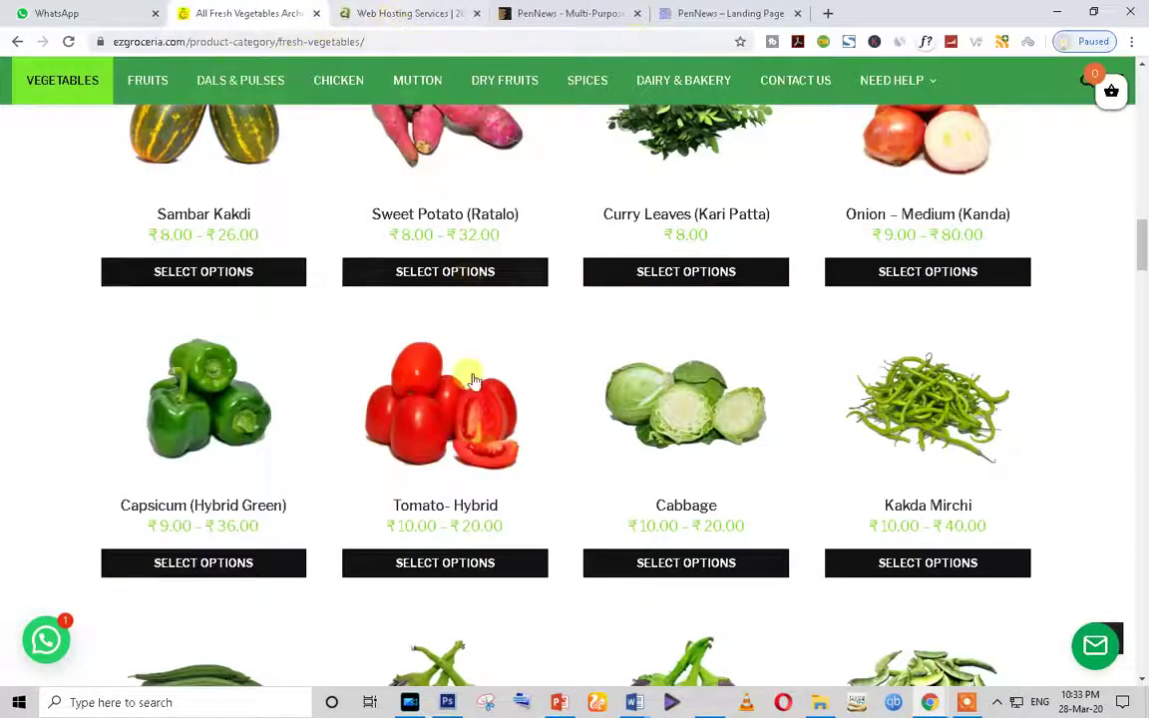
scroll(474, 380, "up", 20)
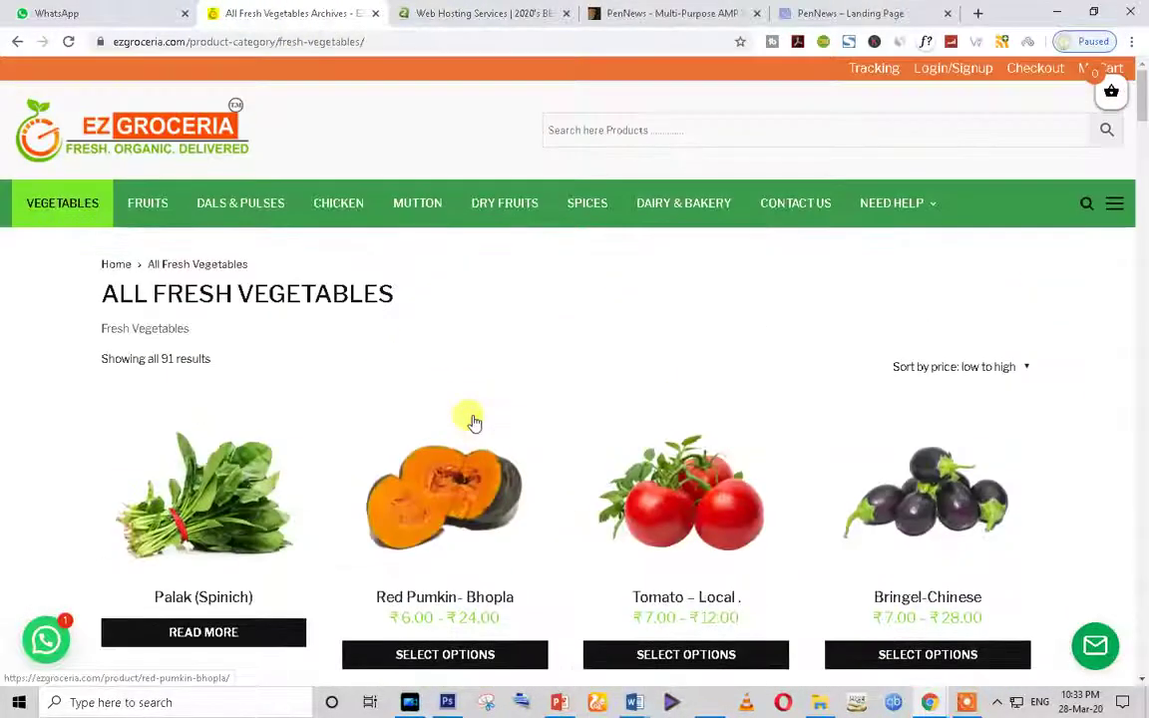
Step: Open and close the shopping cart panel twice to check its contents
left_click(1110, 92)
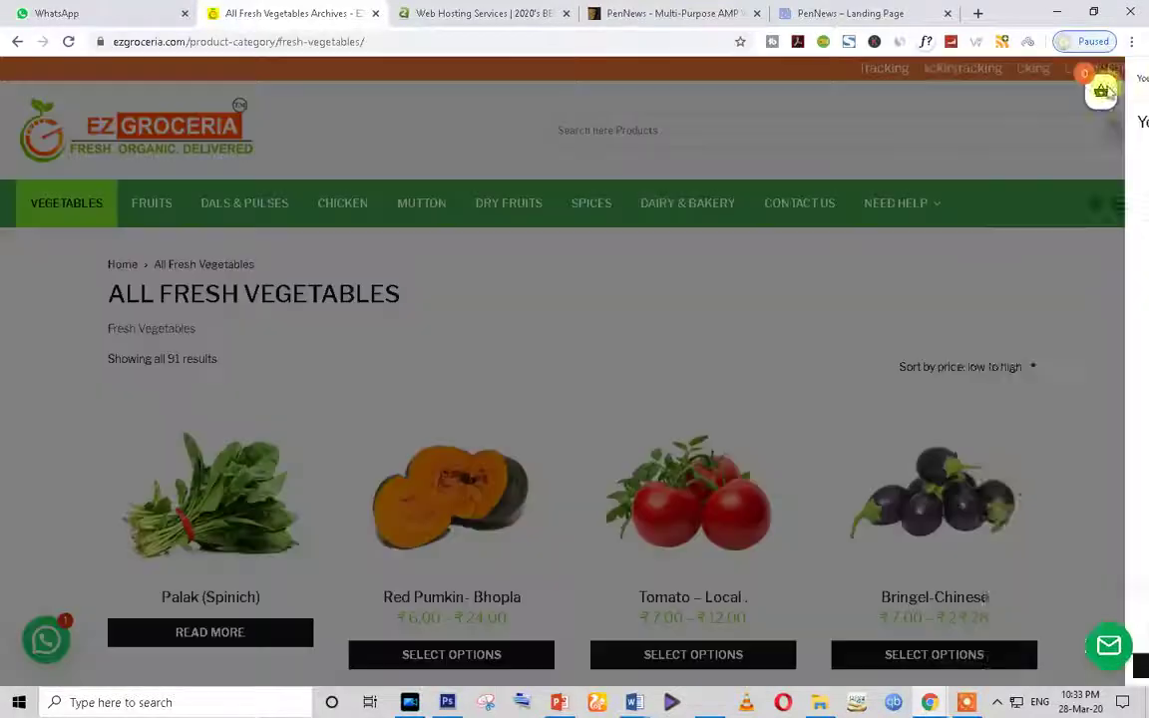
left_click(884, 99)
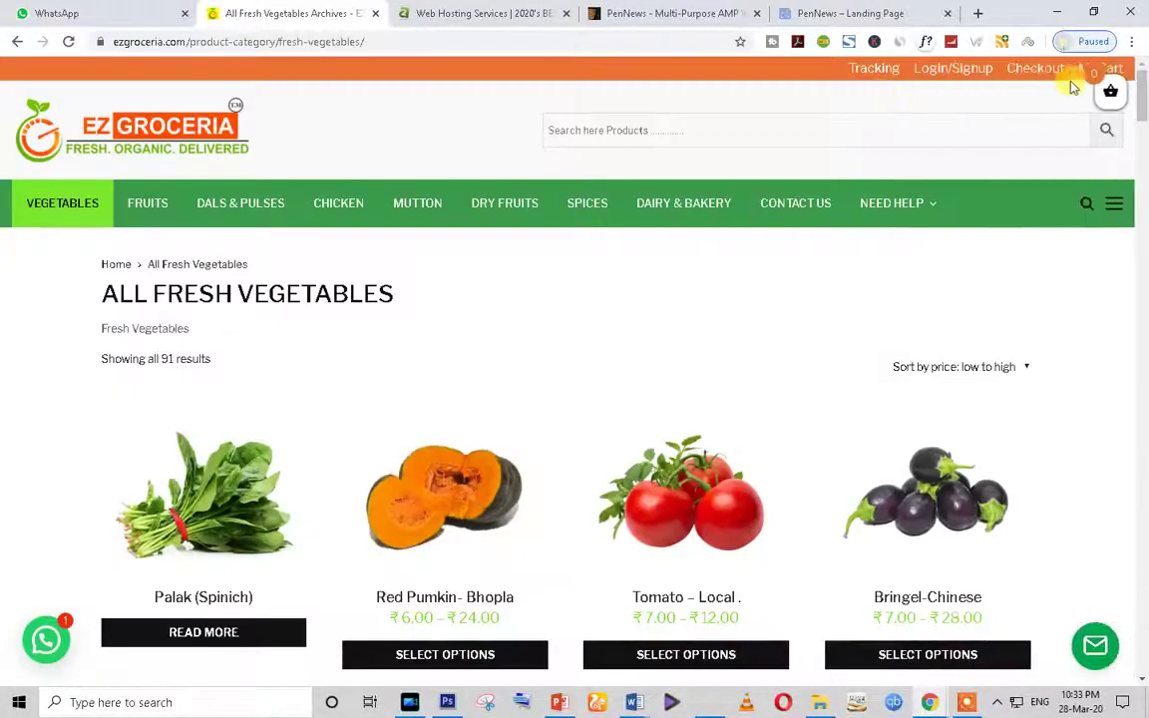
left_click(1111, 92)
left_click(822, 94)
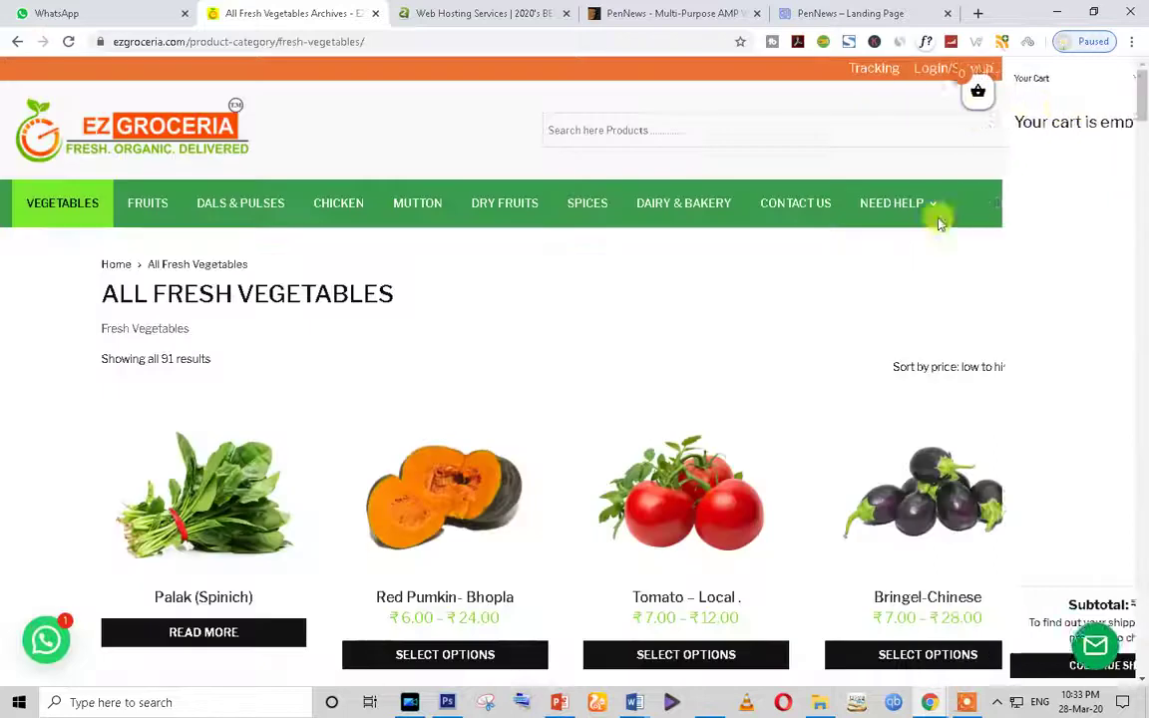
Step: Open and dismiss the store's offline chat form, then scroll the page
left_click(1095, 653)
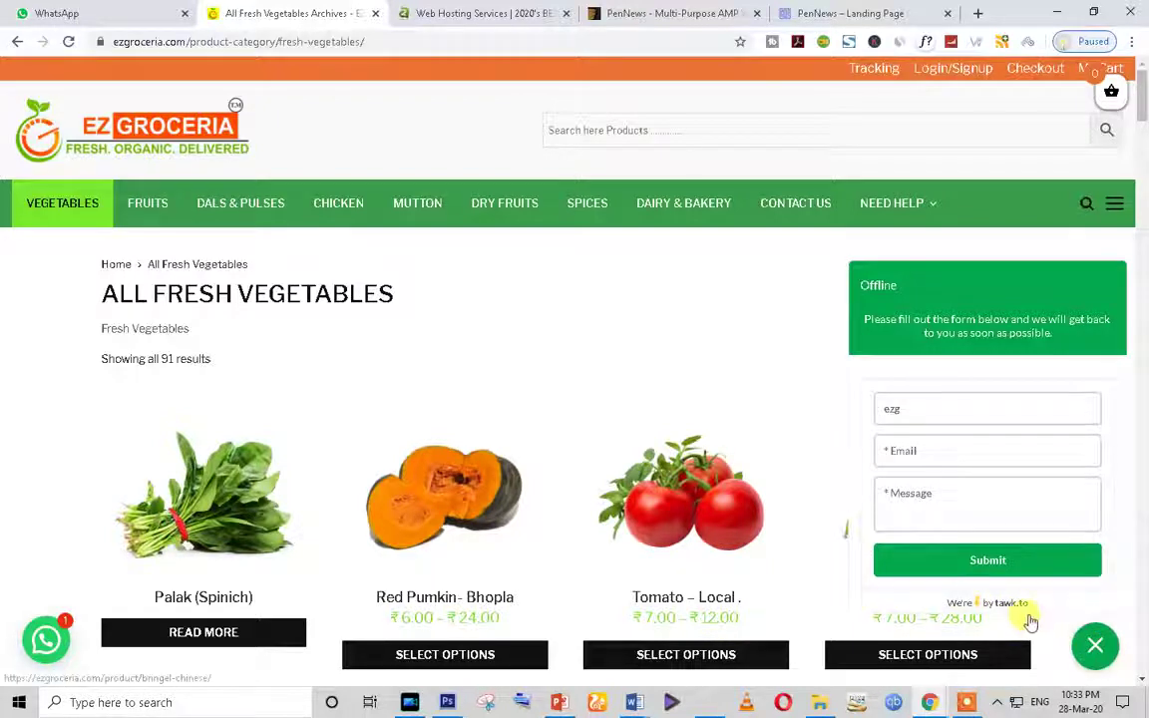
left_click(1096, 650)
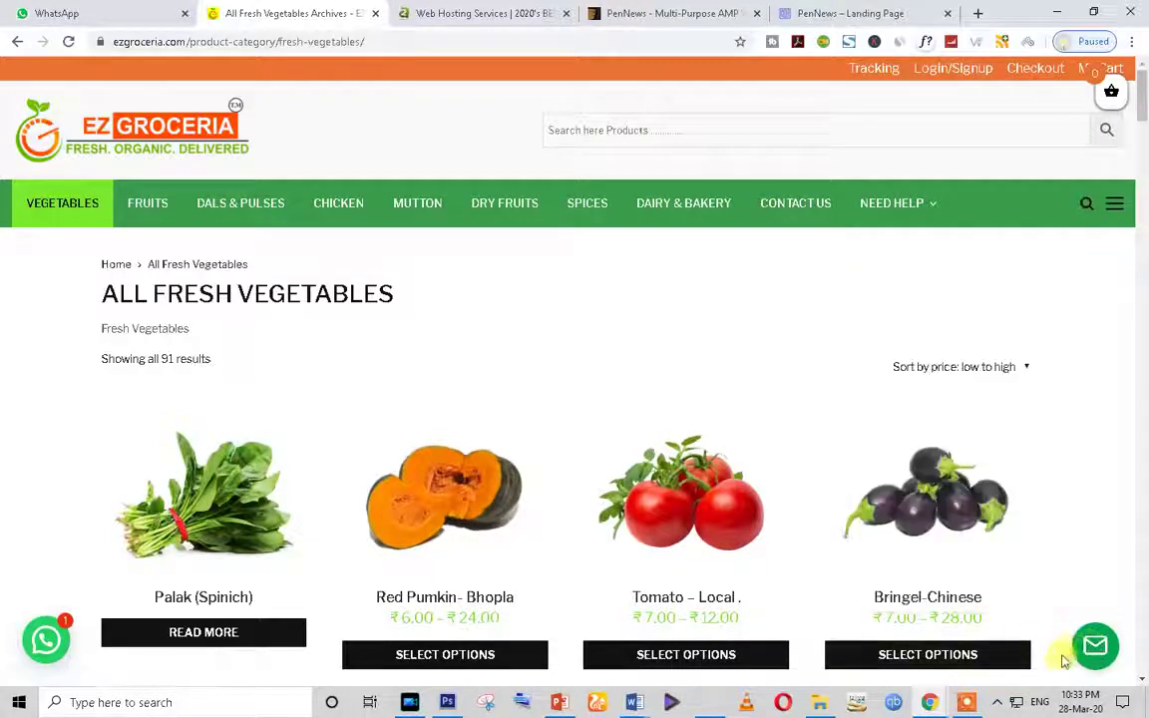
scroll(916, 621, "down", 4)
scroll(915, 620, "up", 4)
scroll(916, 620, "down", 4)
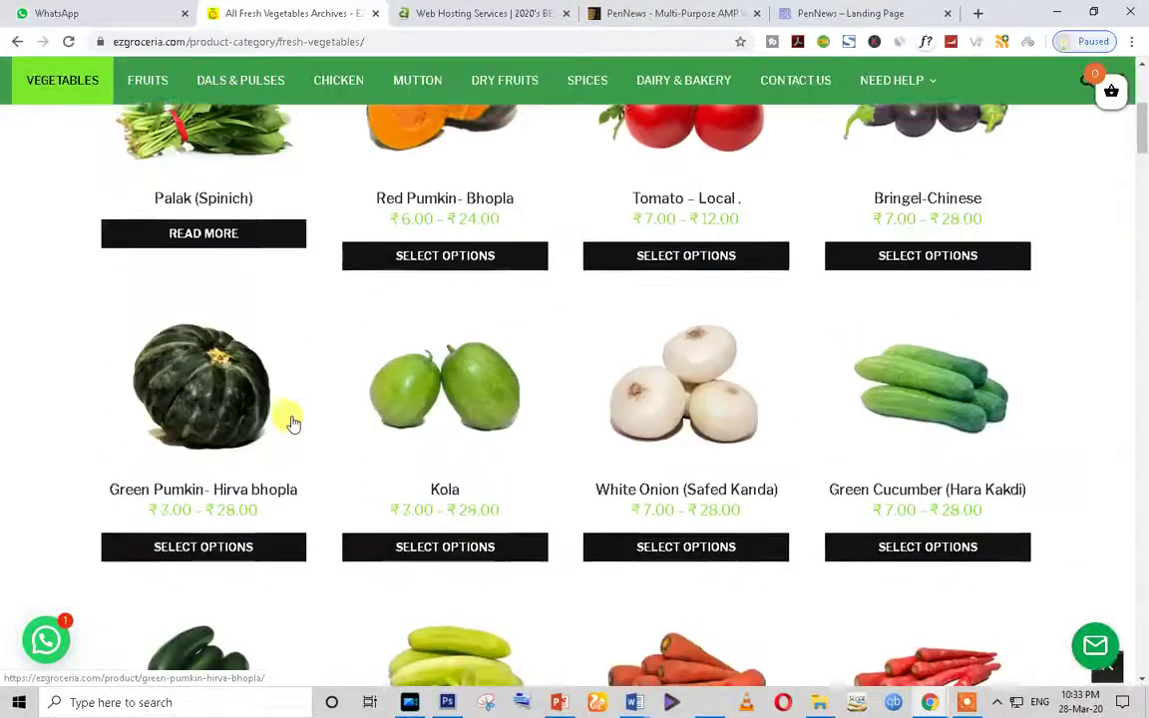
scroll(292, 423, "down", 12)
scroll(231, 264, "up", 3)
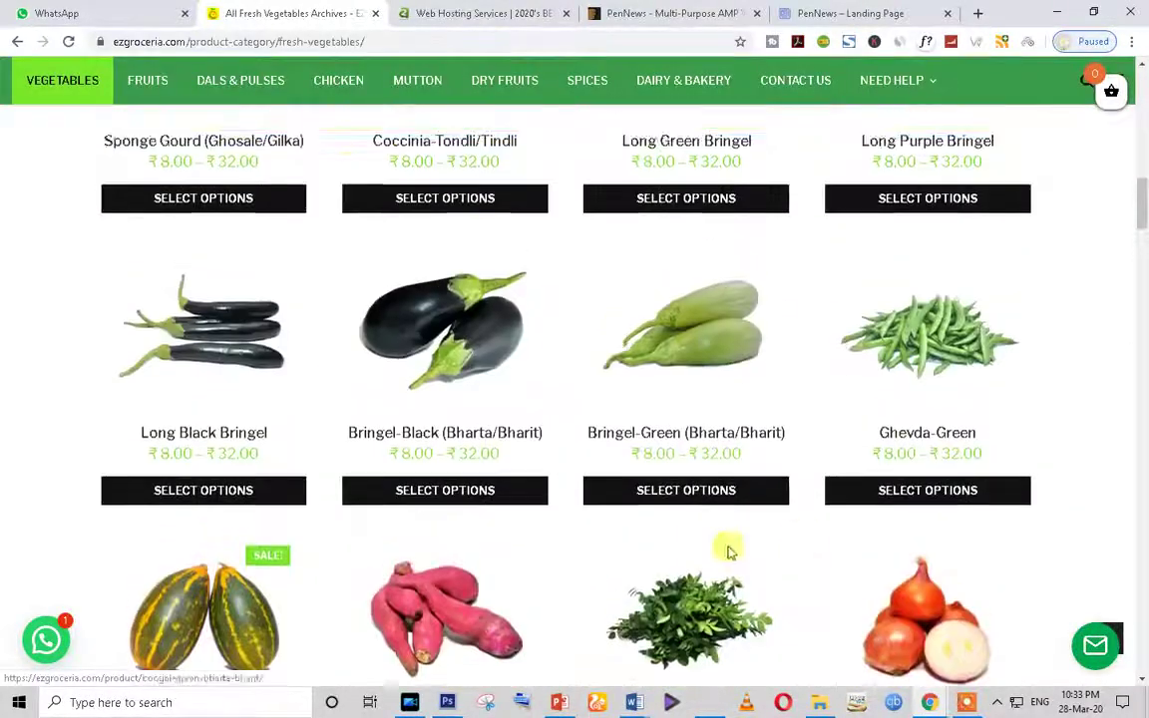
scroll(728, 551, "up", 8)
scroll(559, 512, "up", 5)
Step: Open the Fruits category from the menu and scroll through its product listing
left_click(135, 200)
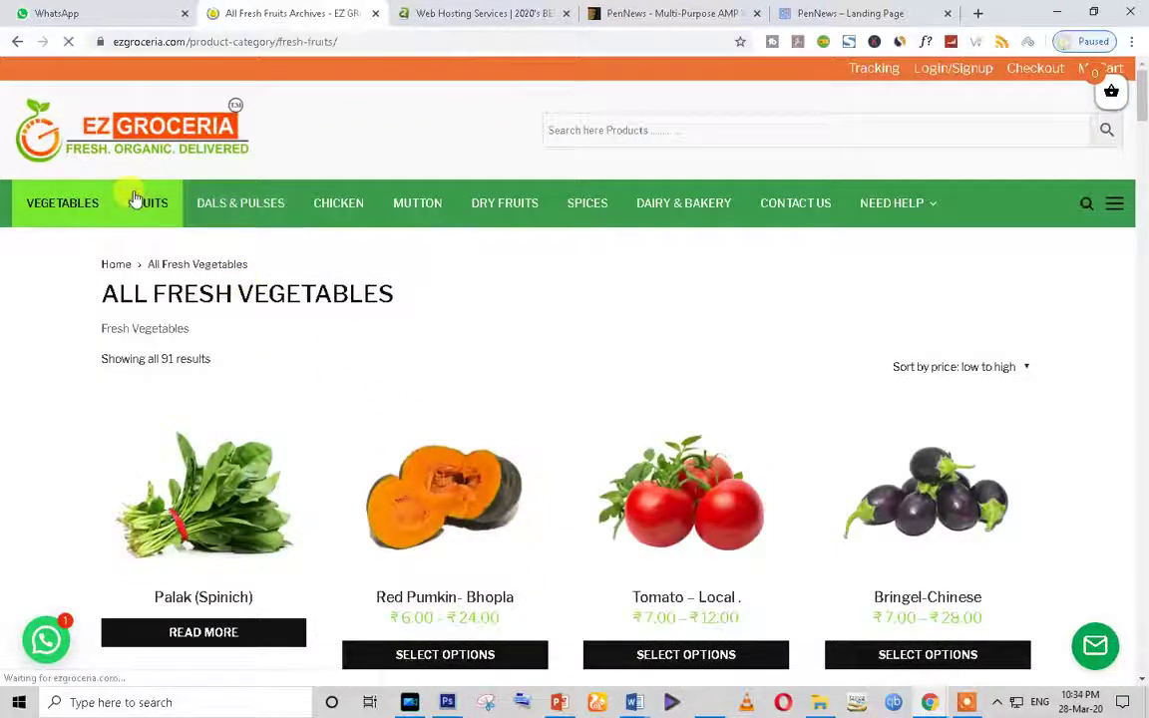
scroll(538, 456, "down", 10)
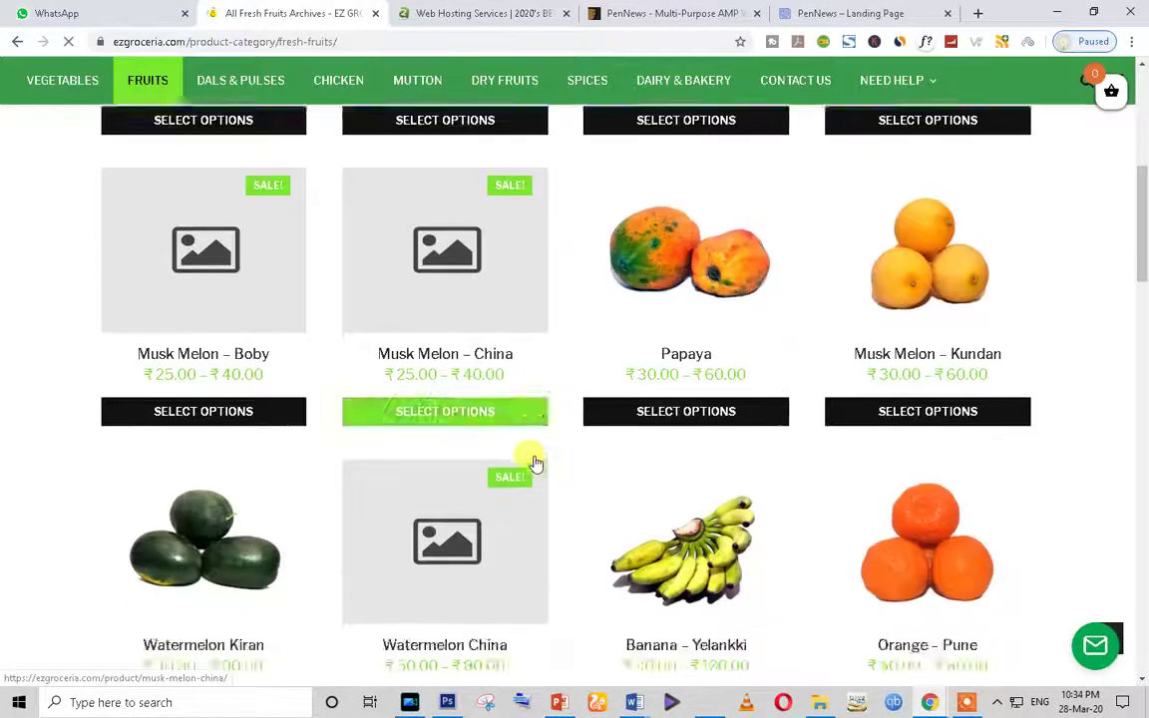
scroll(533, 462, "down", 15)
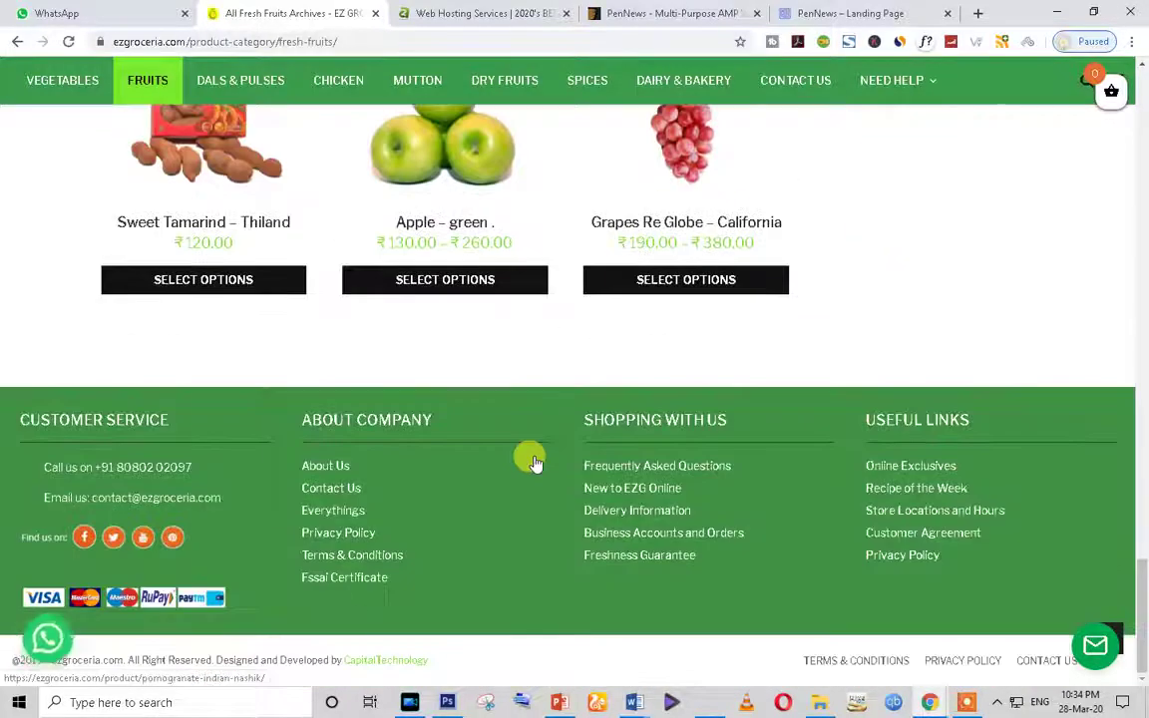
scroll(72, 340, "up", 5)
scroll(72, 340, "up", 5)
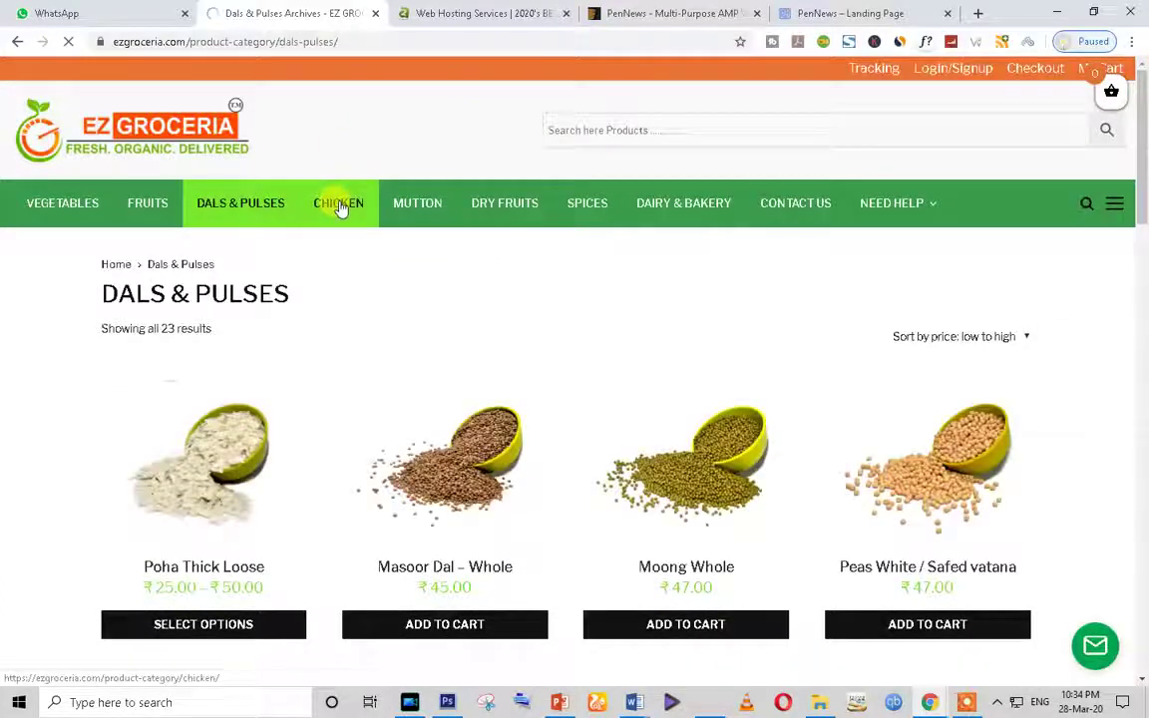
scroll(441, 372, "down", 7)
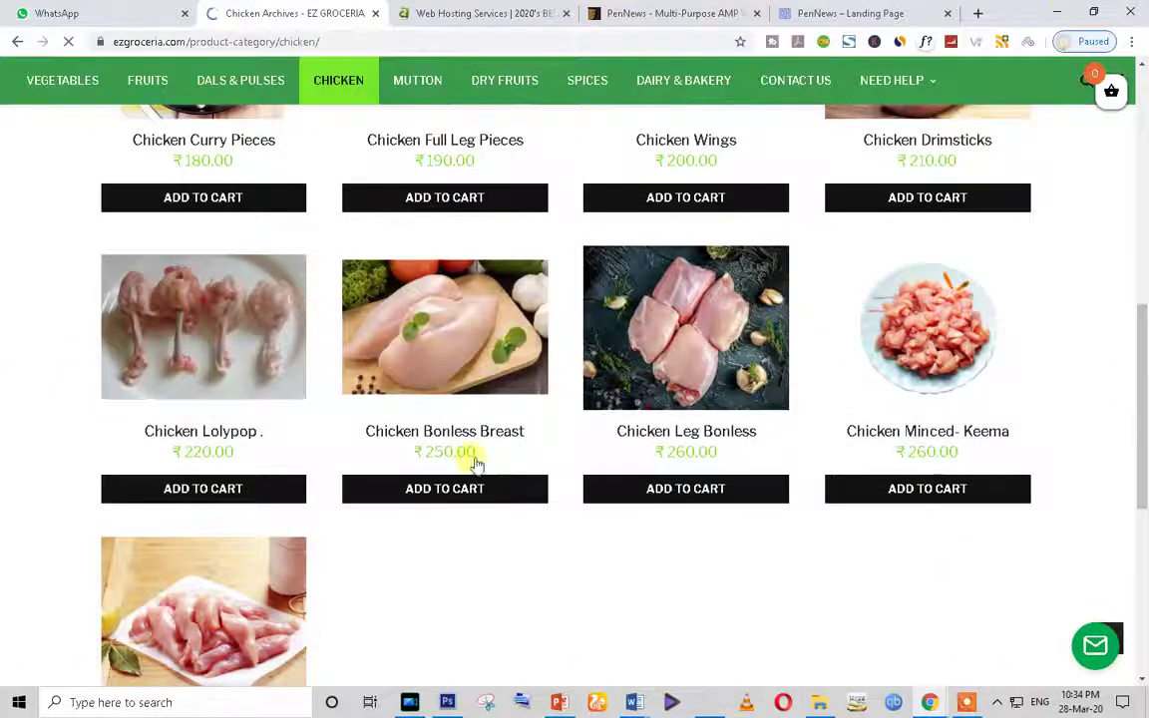
scroll(1036, 596, "up", 10)
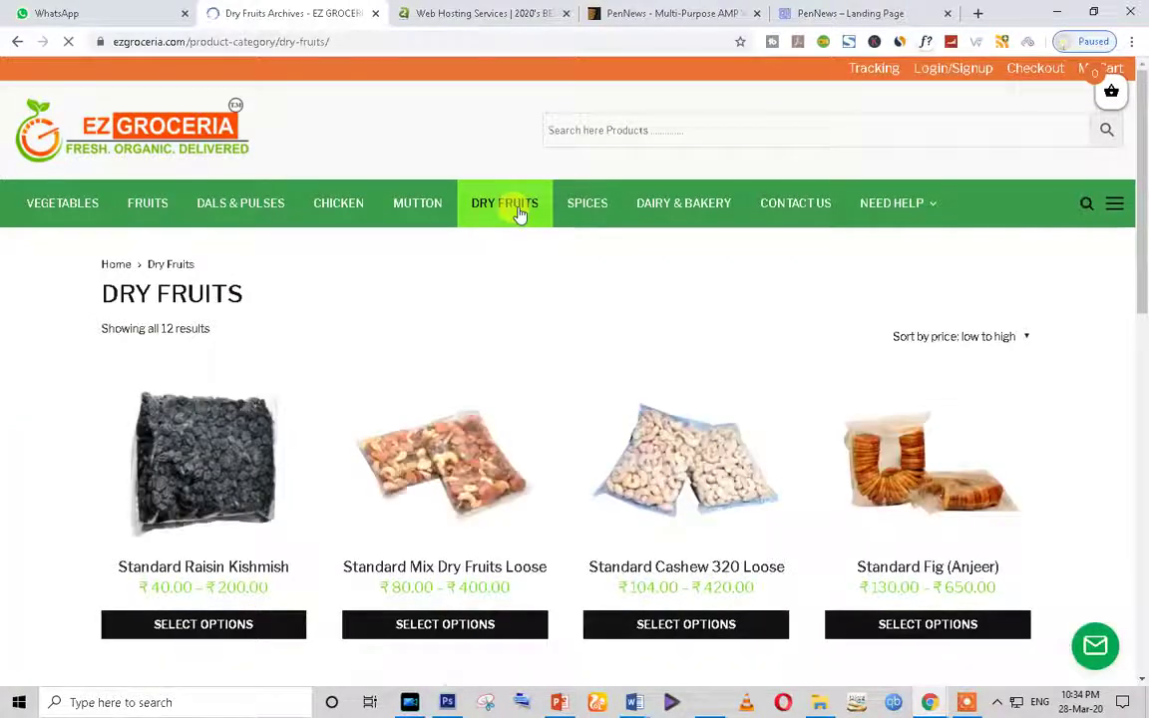
scroll(215, 484, "down", 8)
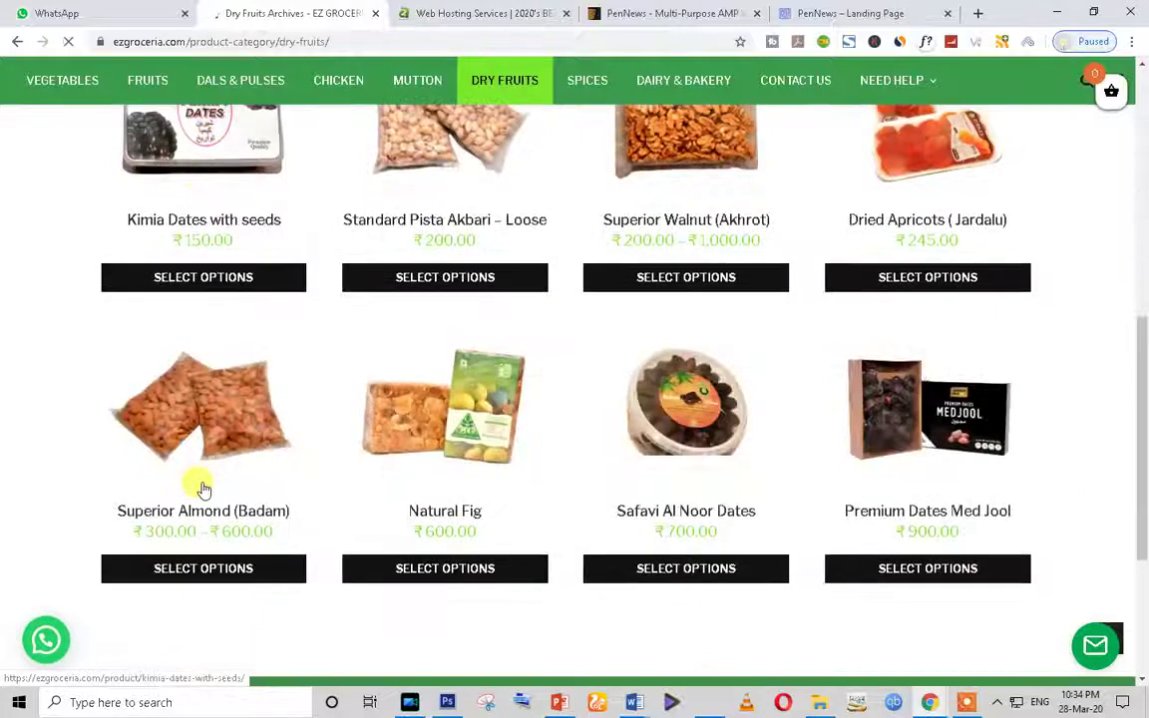
scroll(205, 491, "up", 8)
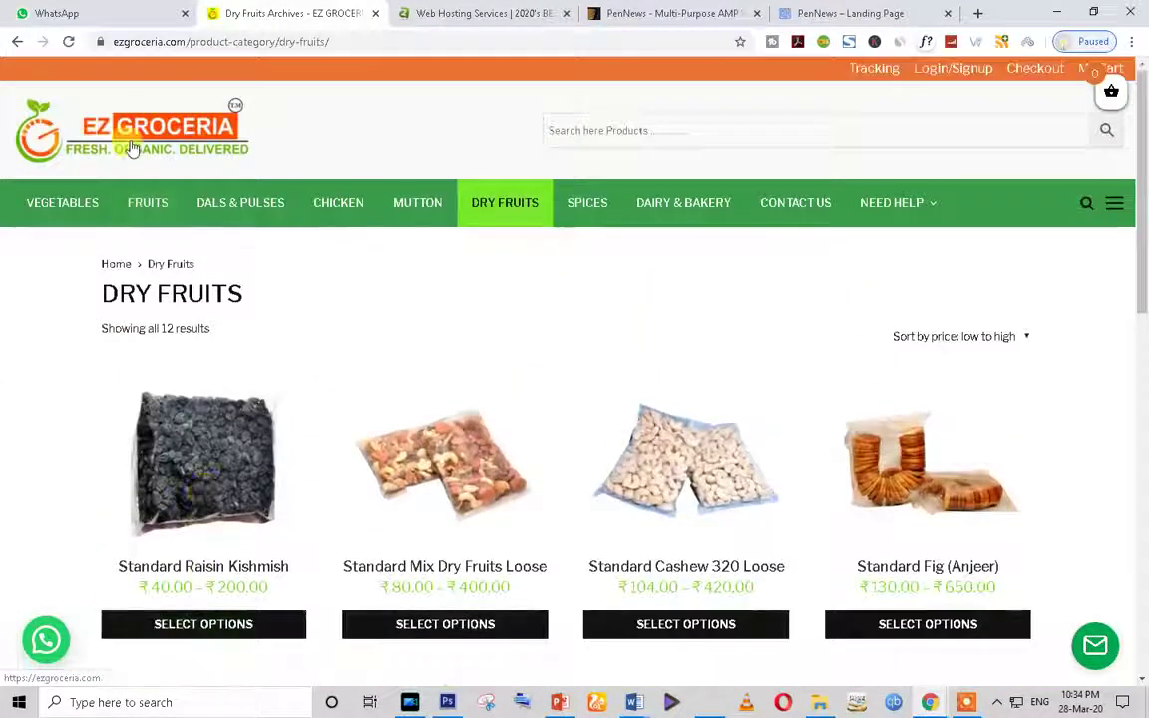
Step: Return to the EZ Groceria home page, then load ezgroceria.com/admin to reach the WordPress login
left_click(128, 144)
left_click(206, 42)
left_click(284, 42)
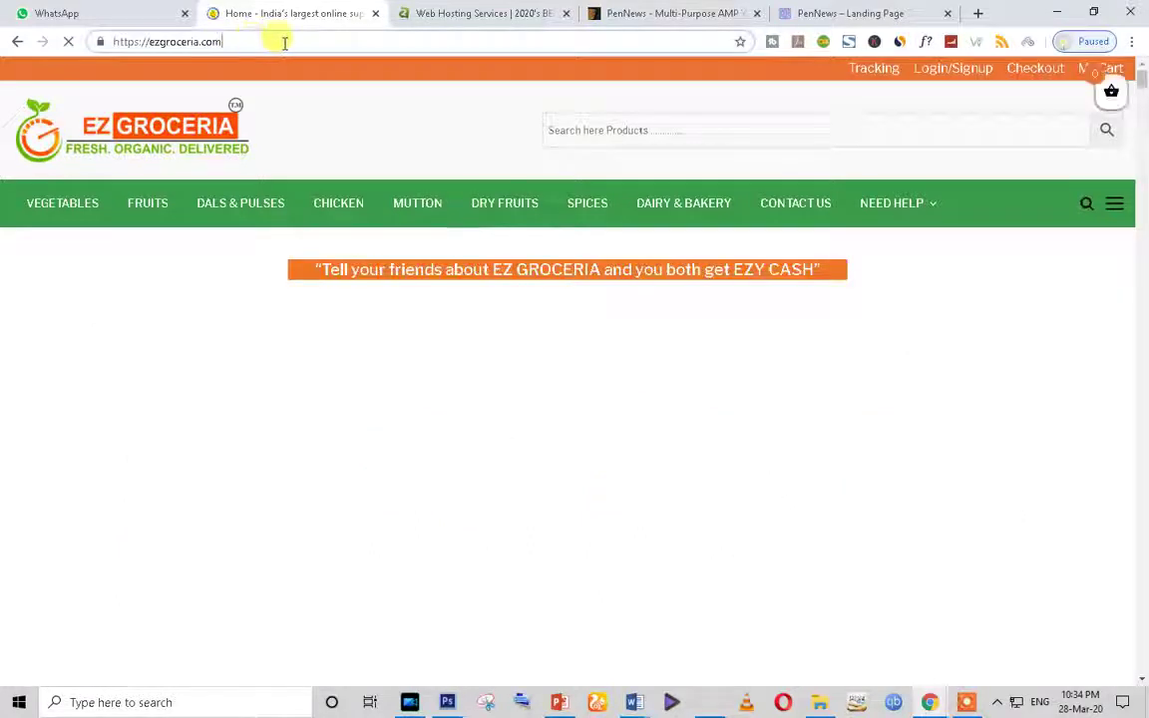
type("ad")
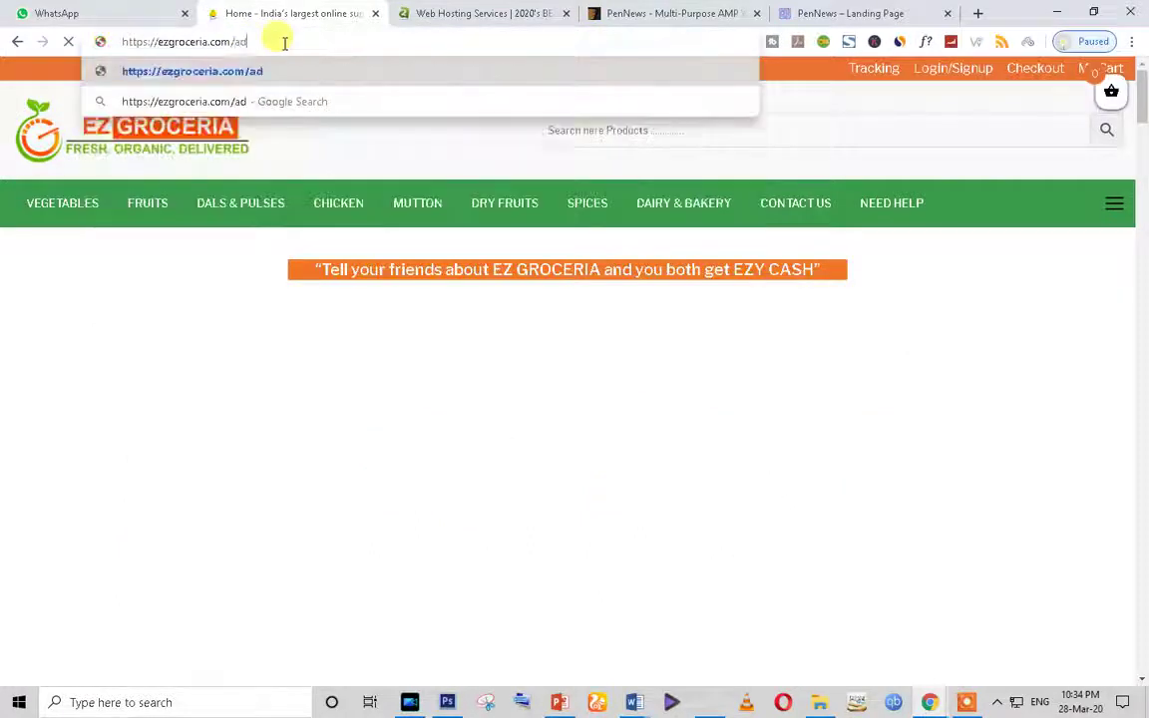
type("mi")
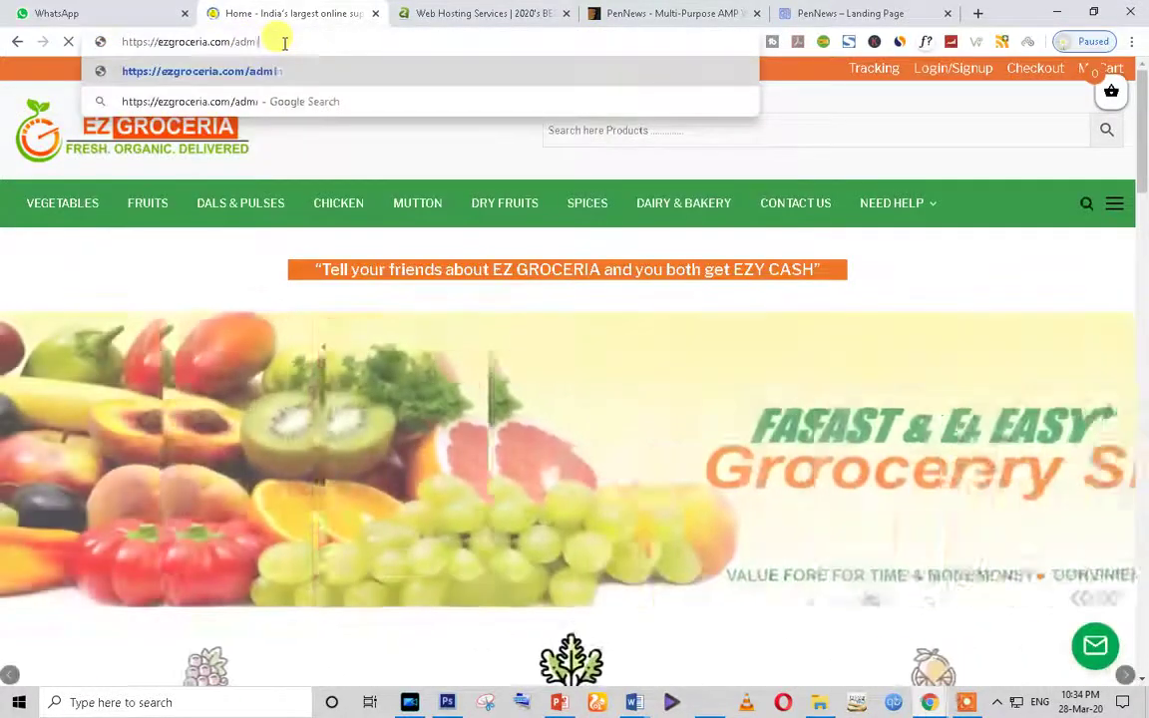
type("n")
key("Return")
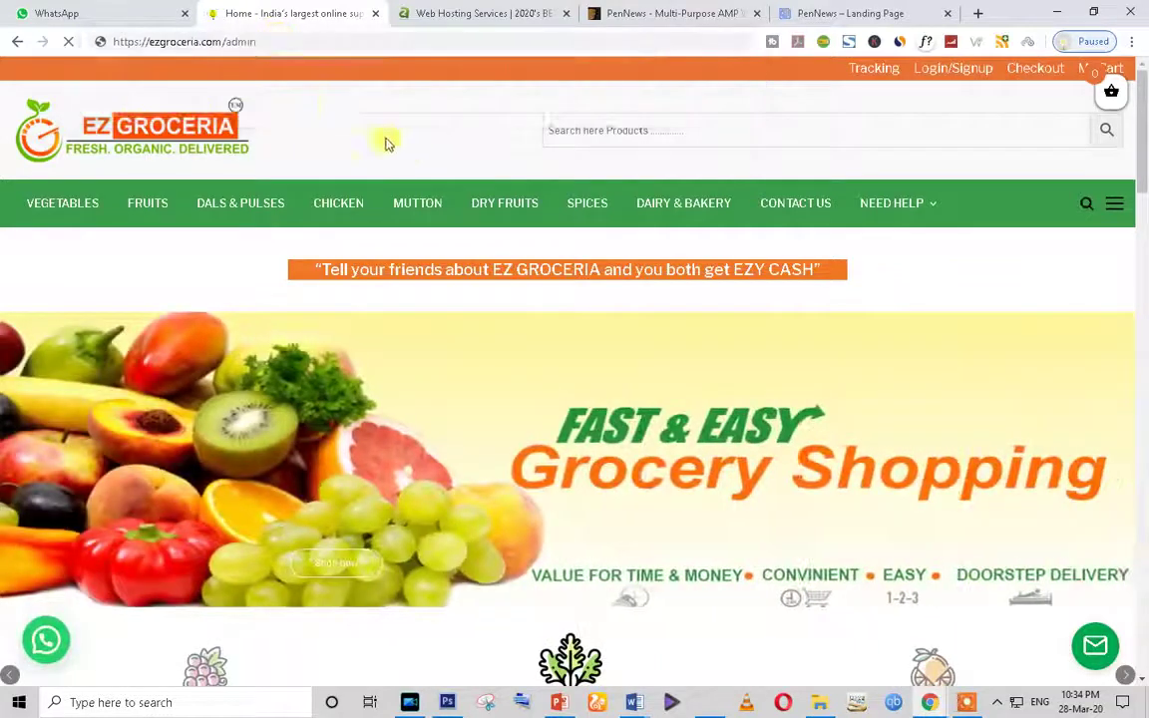
Step: Load ezgroceria.com in the former A2 Hosting tab so it shows the store home page
left_click(265, 42)
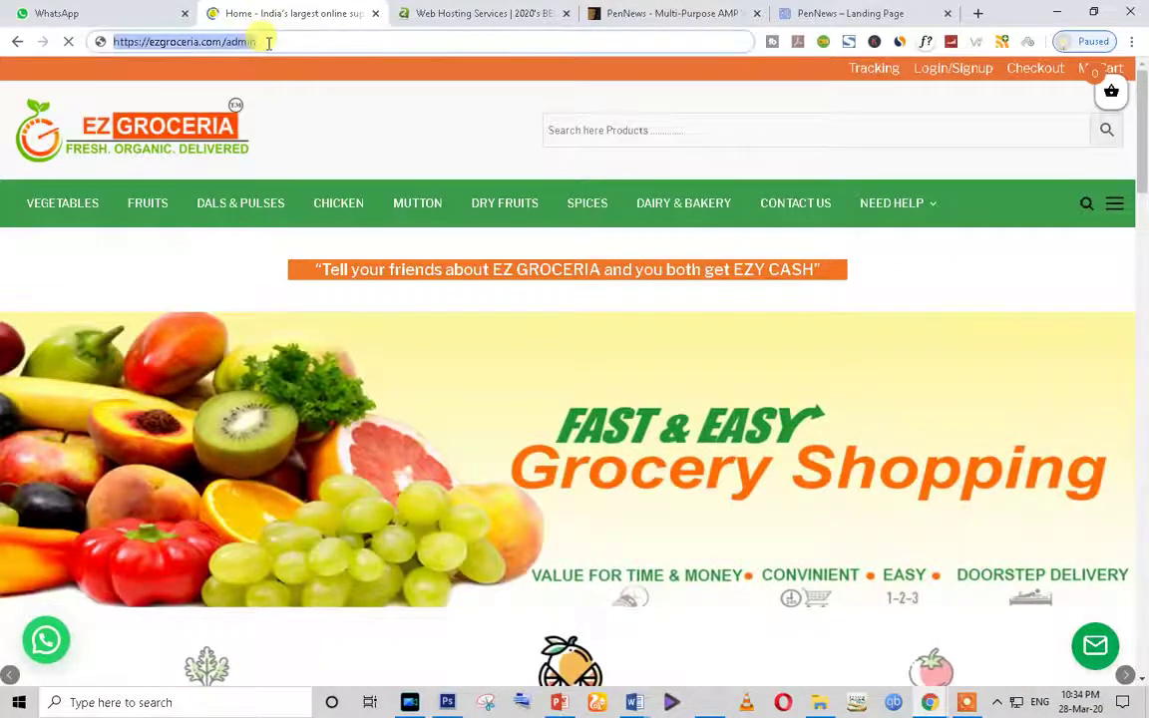
left_click(405, 8)
left_click(319, 43)
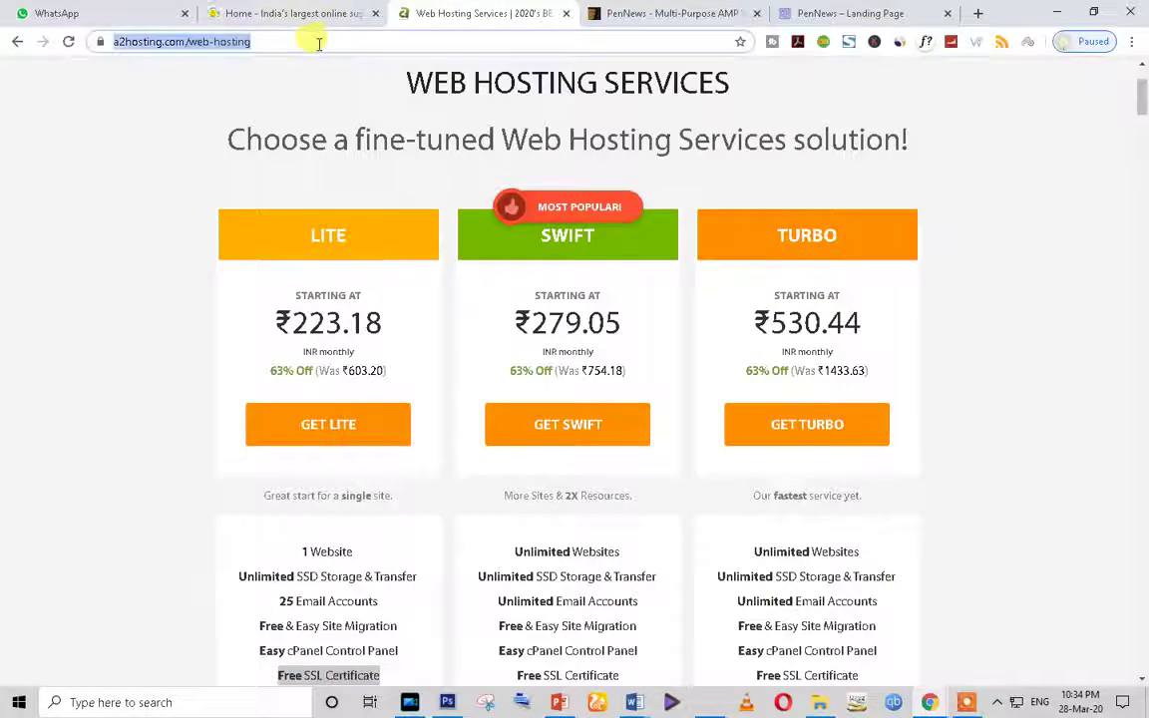
type("e")
key("Return")
left_click(295, 11)
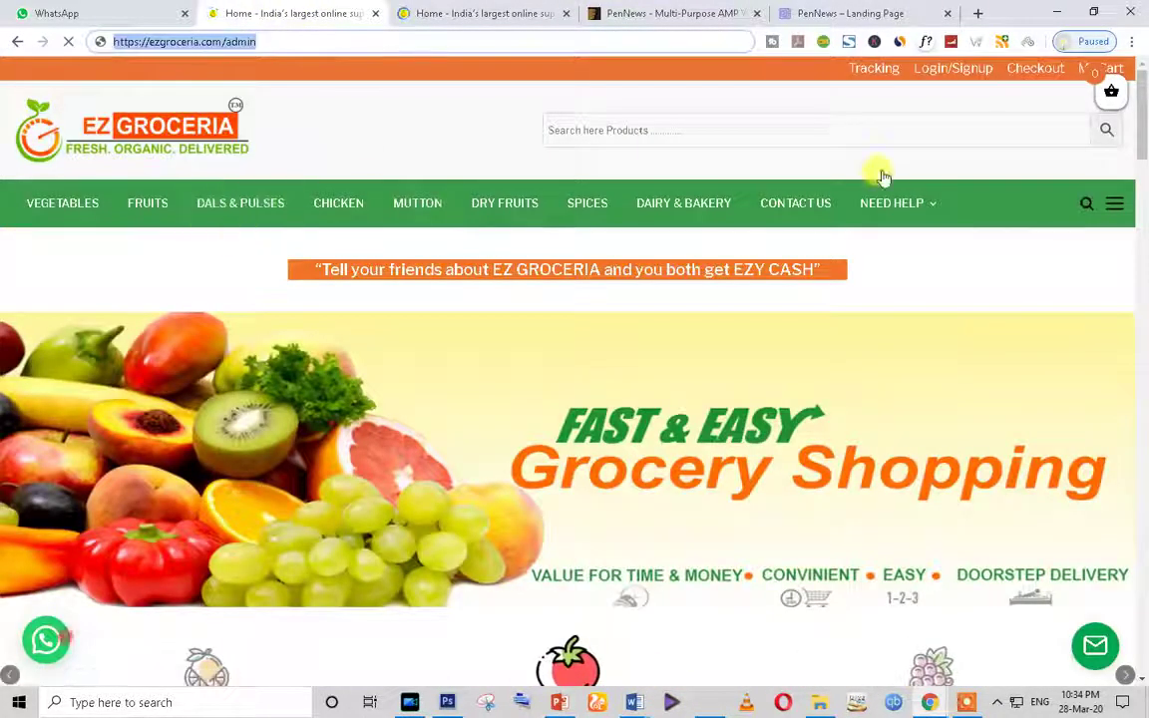
left_click(462, 11)
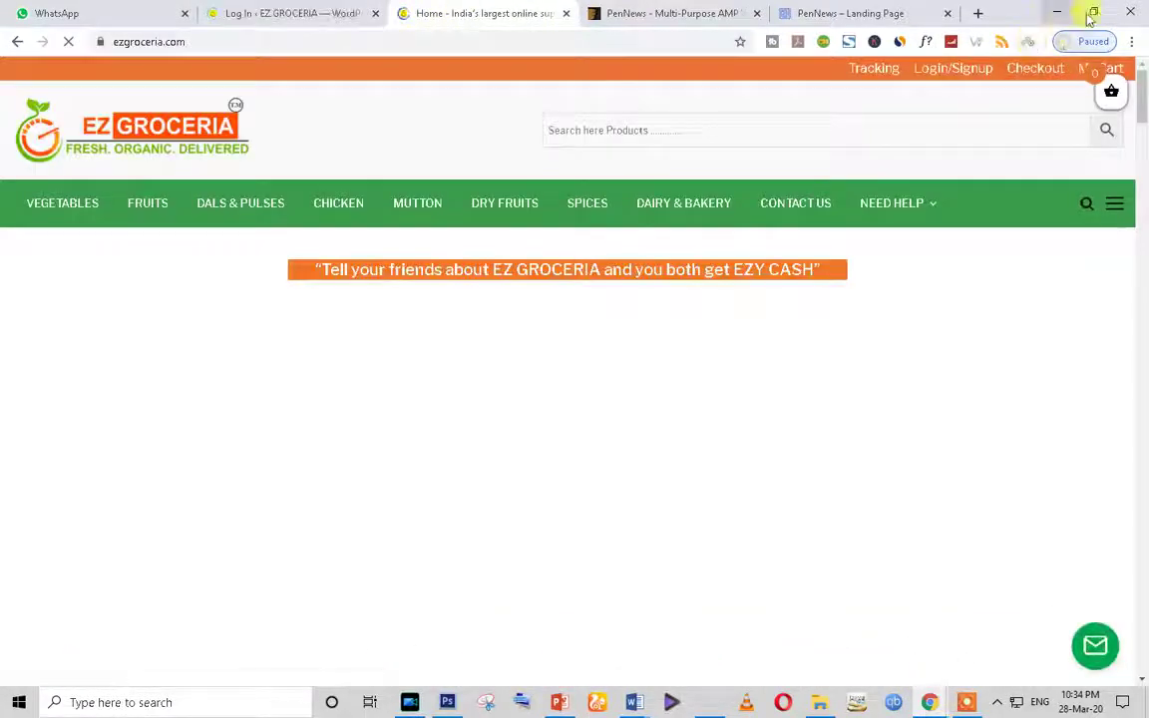
left_click(1093, 13)
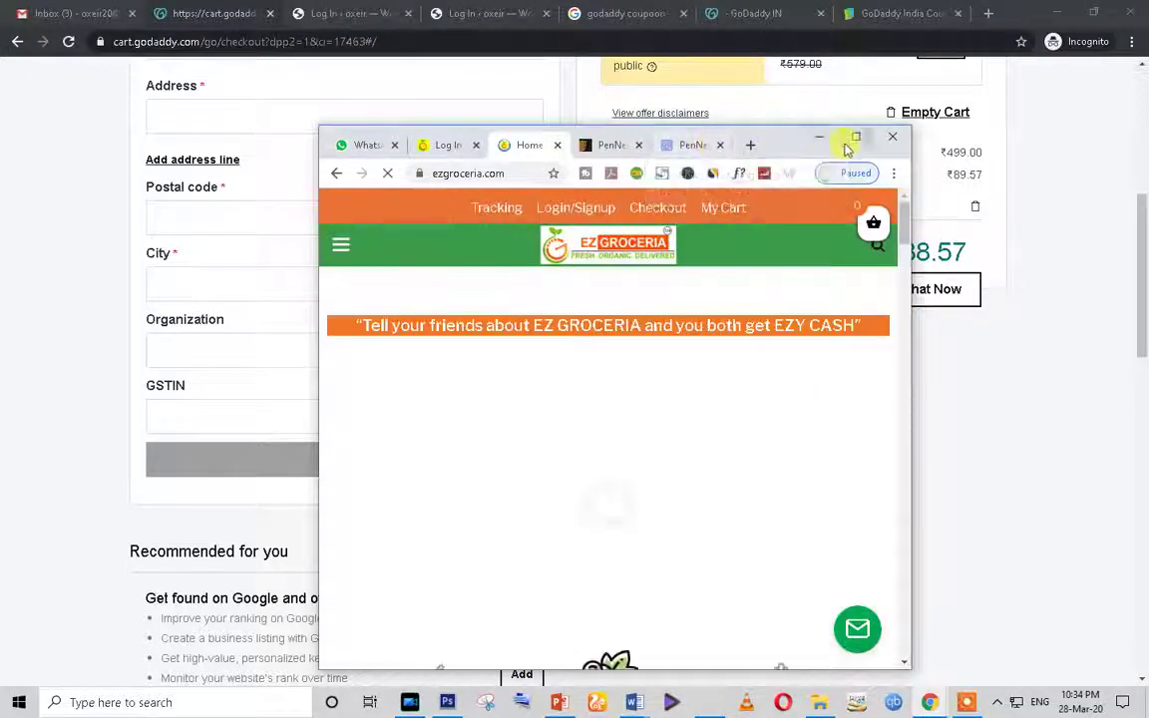
left_click_drag(908, 377, 637, 387)
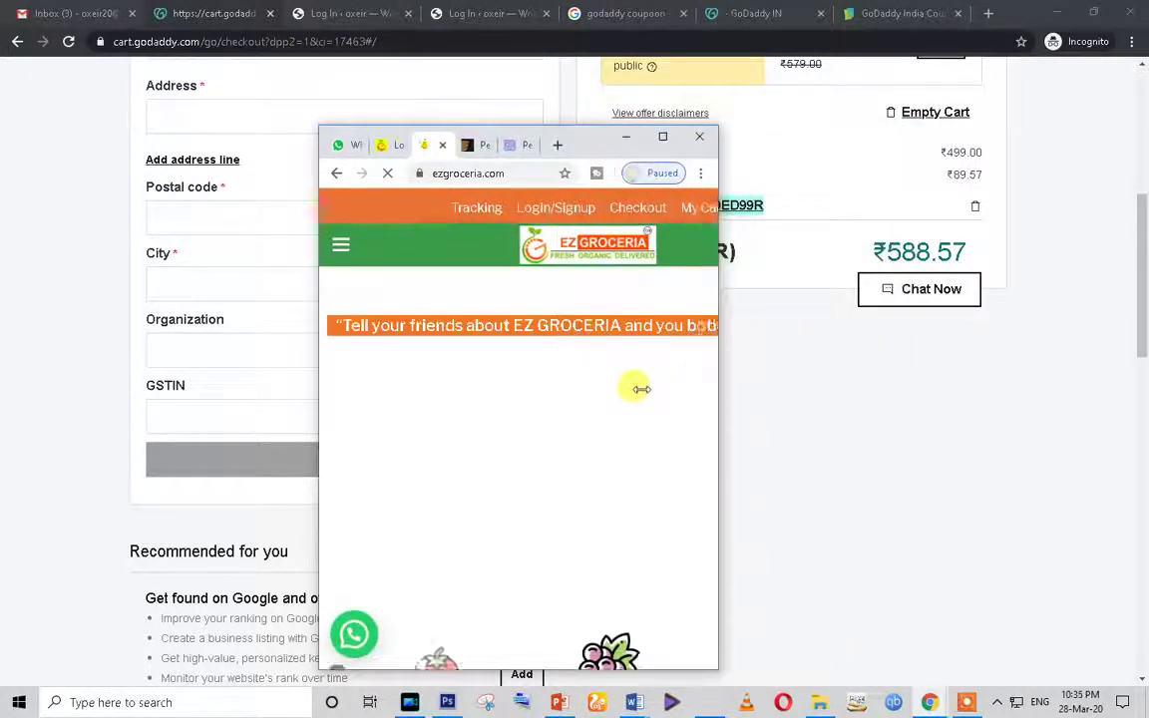
scroll(551, 482, "down", 10)
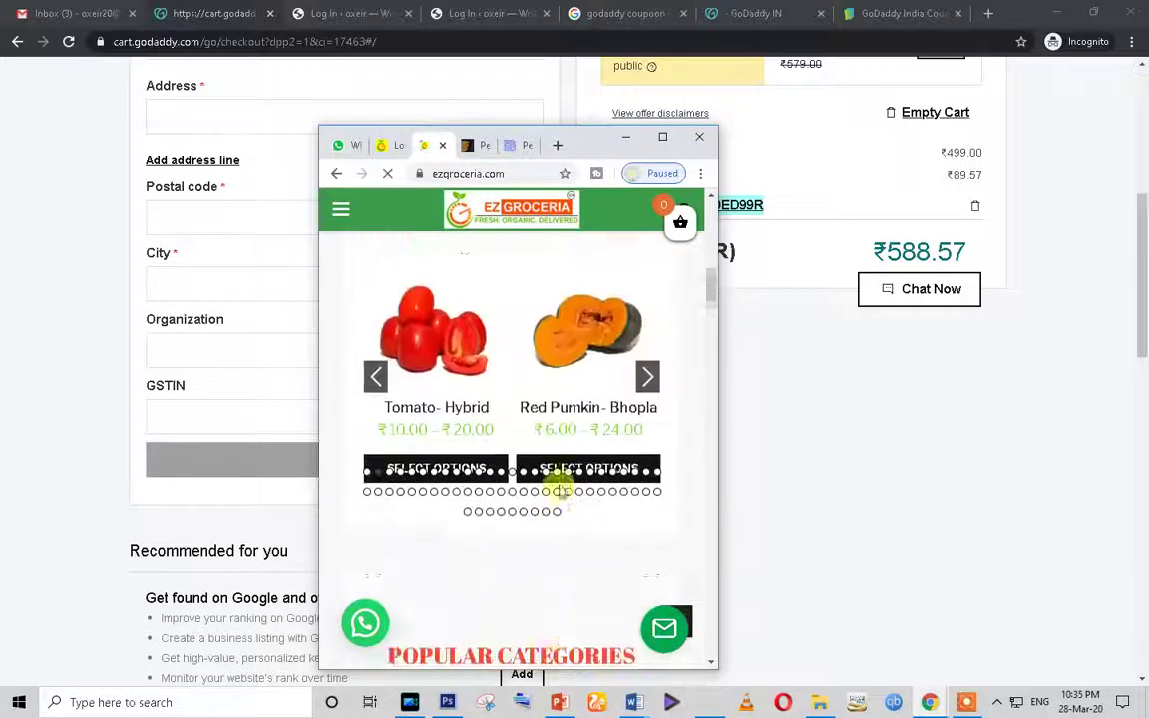
scroll(558, 486, "down", 5)
scroll(558, 488, "down", 10)
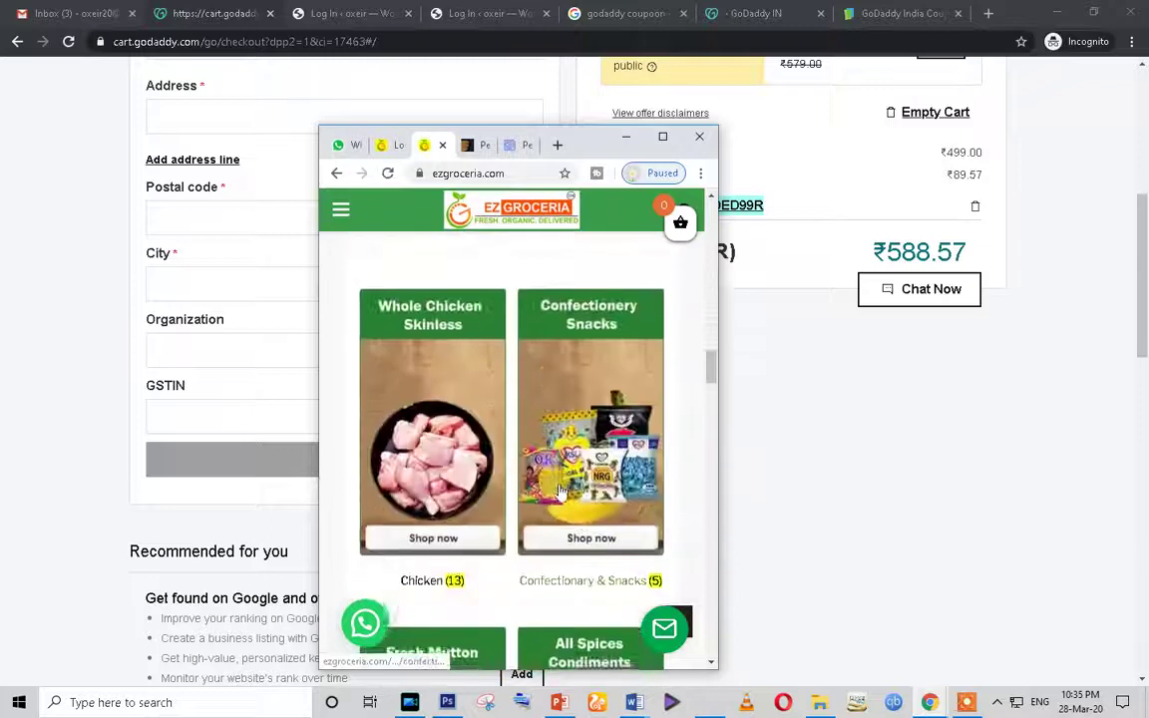
scroll(558, 489, "down", 15)
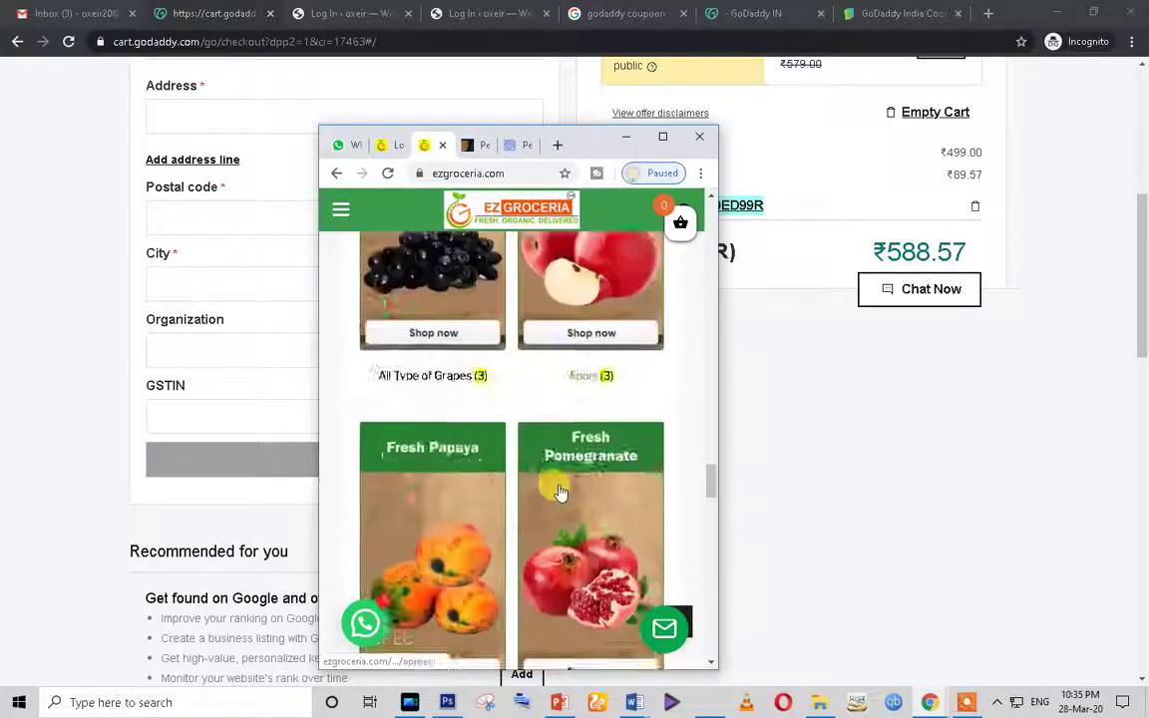
scroll(559, 490, "down", 10)
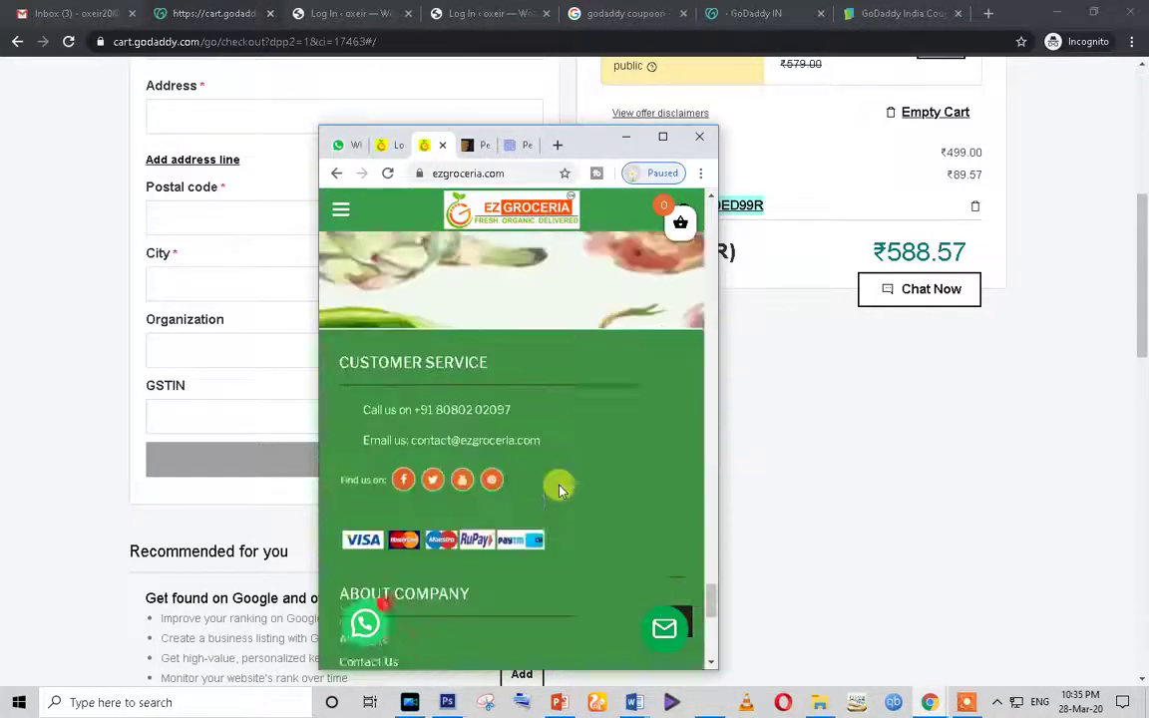
scroll(599, 454, "down", 5)
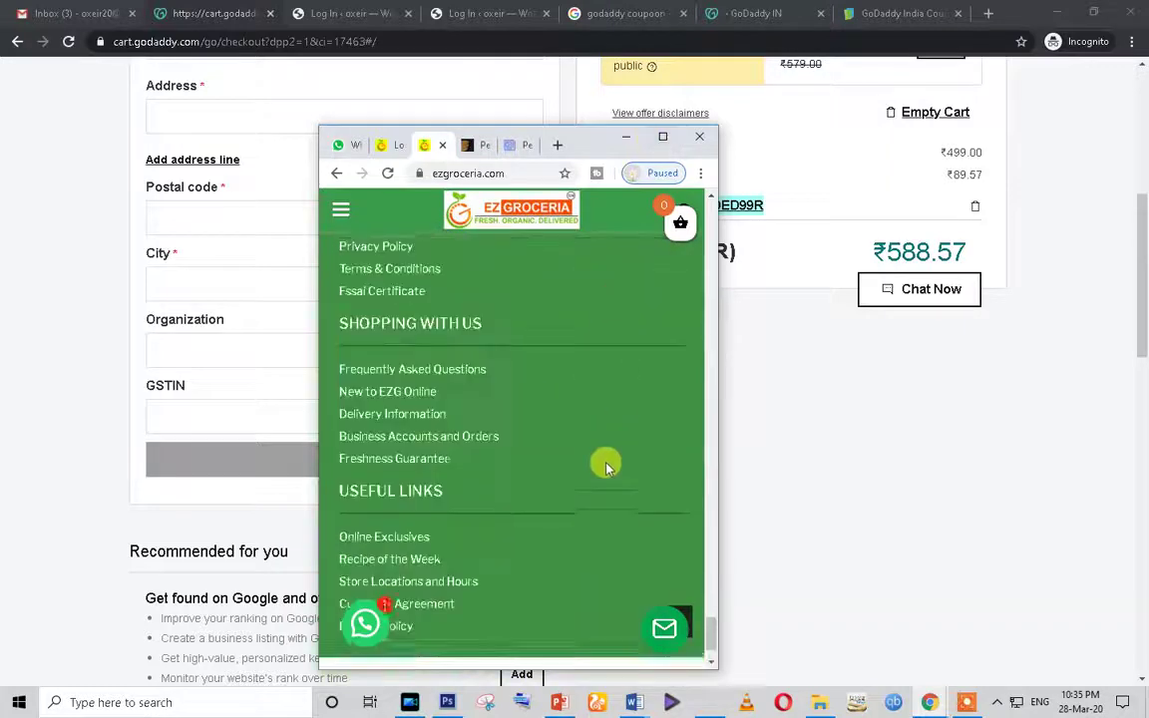
left_click(662, 137)
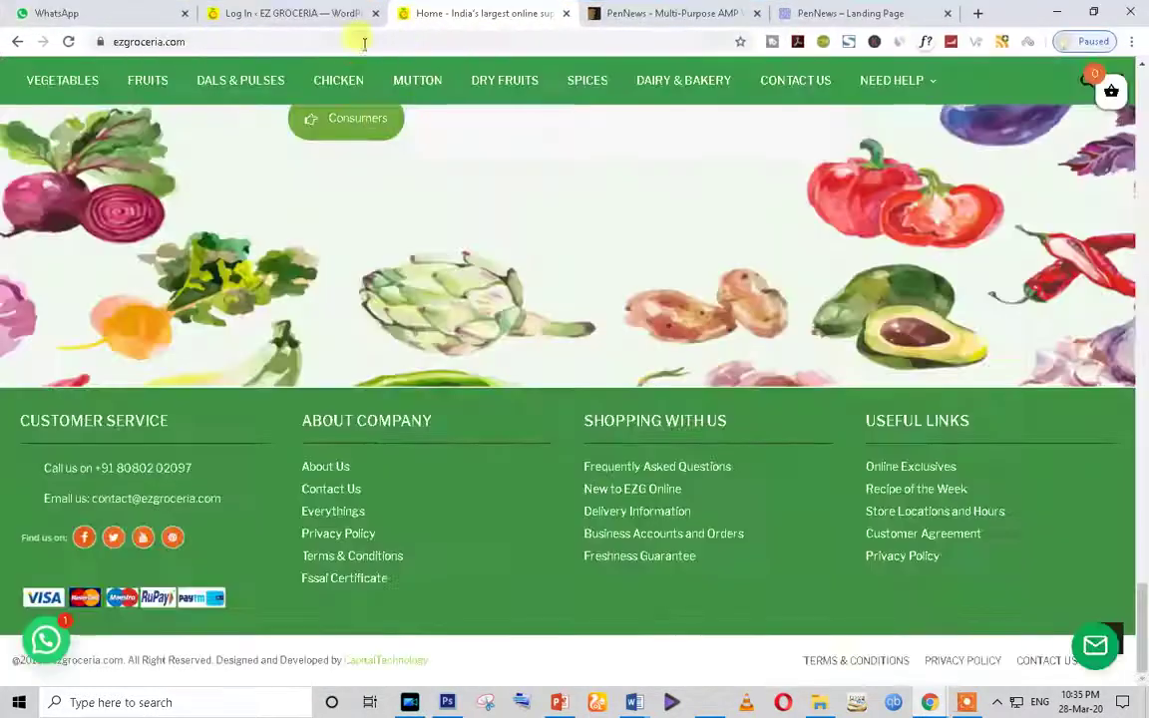
Step: Try the storefront's /mobile address, correcting the 'mpbile' typo, which leads to page-not-found
left_click(330, 38)
left_click(339, 40)
type("/")
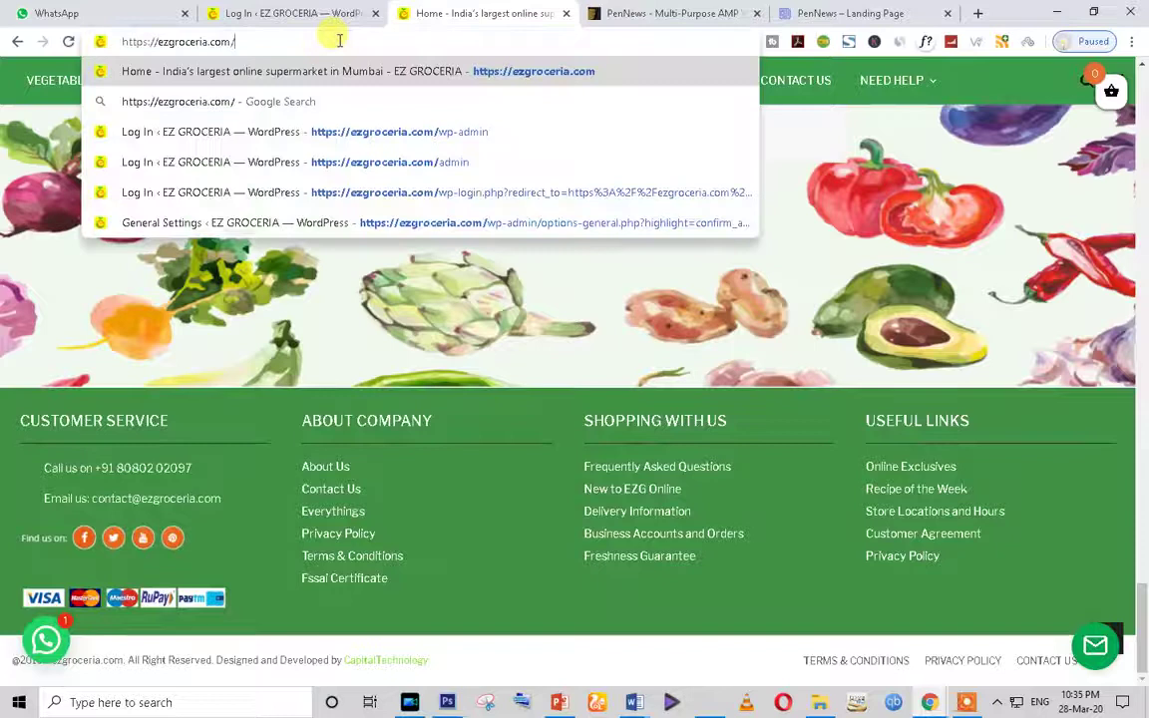
type("mpbile")
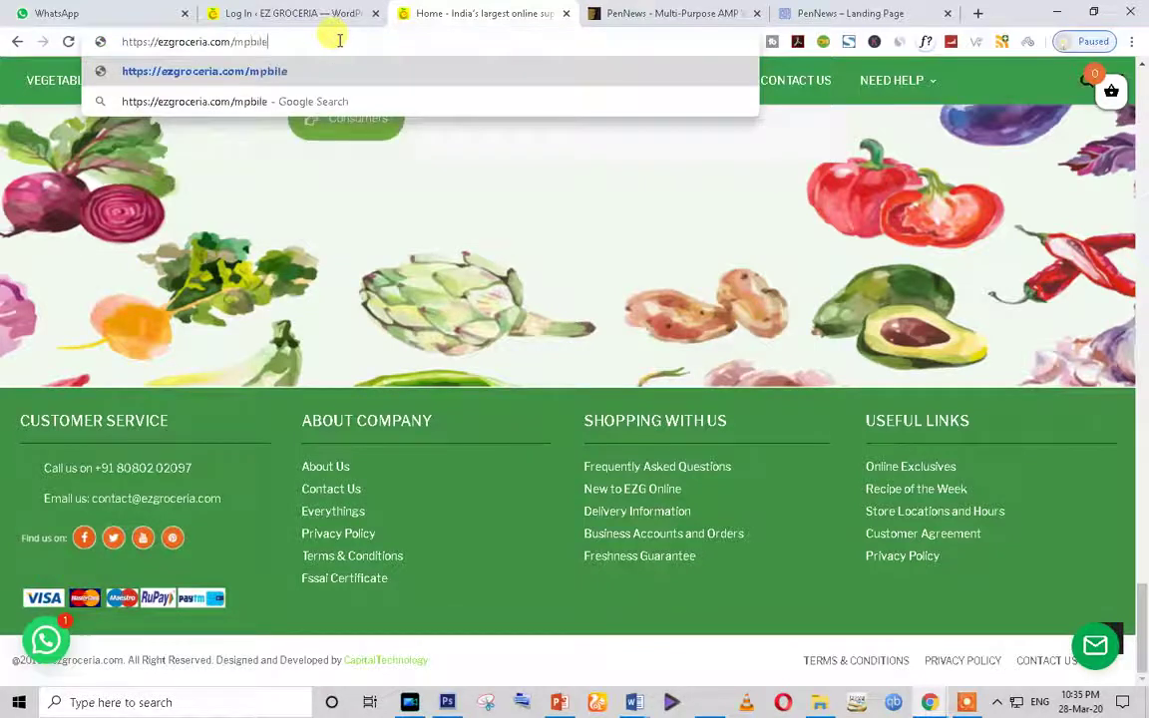
key("Return")
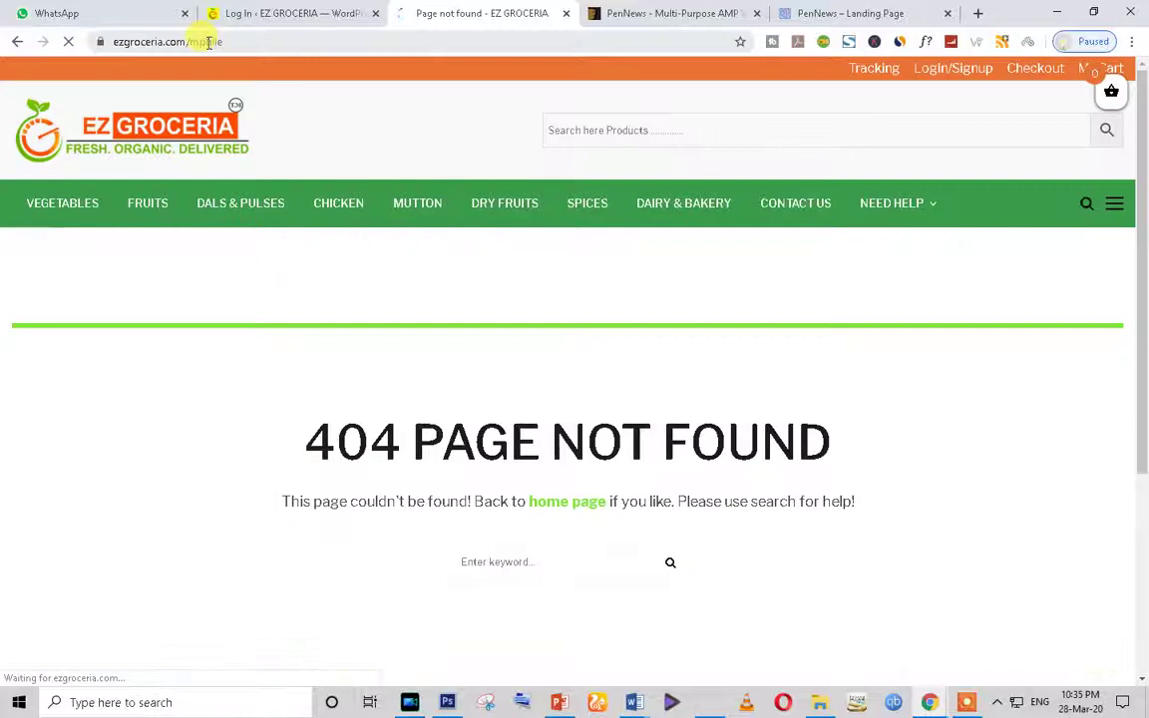
left_click(210, 42)
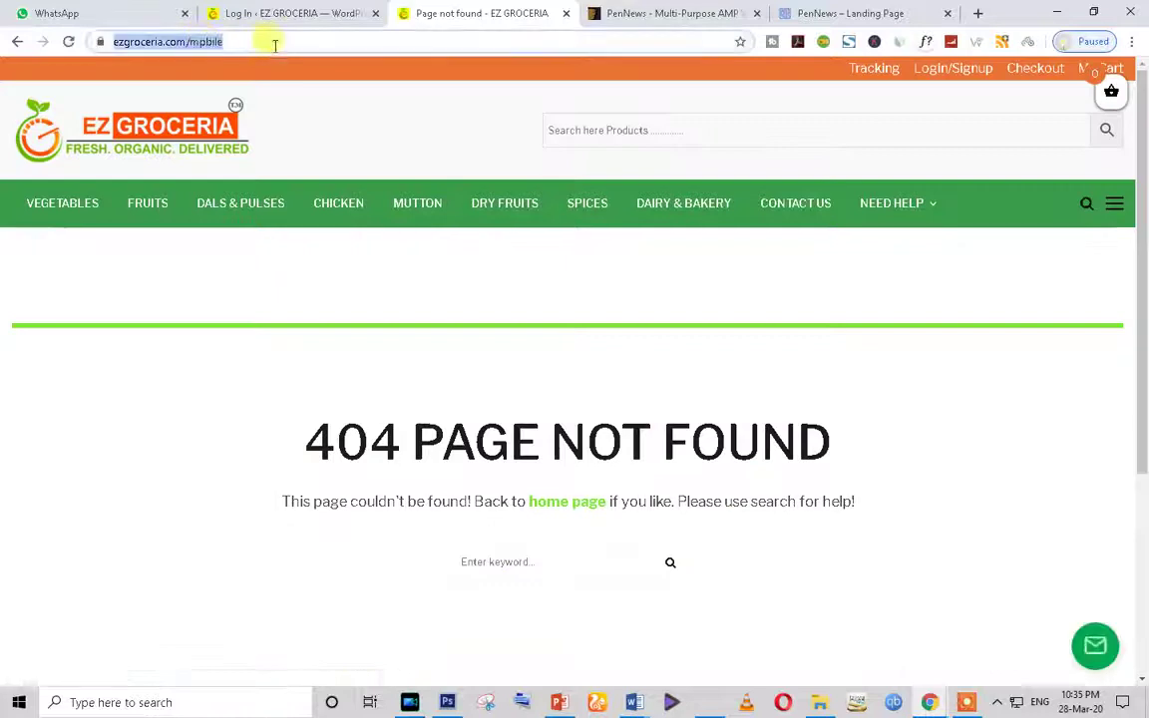
left_click(234, 43)
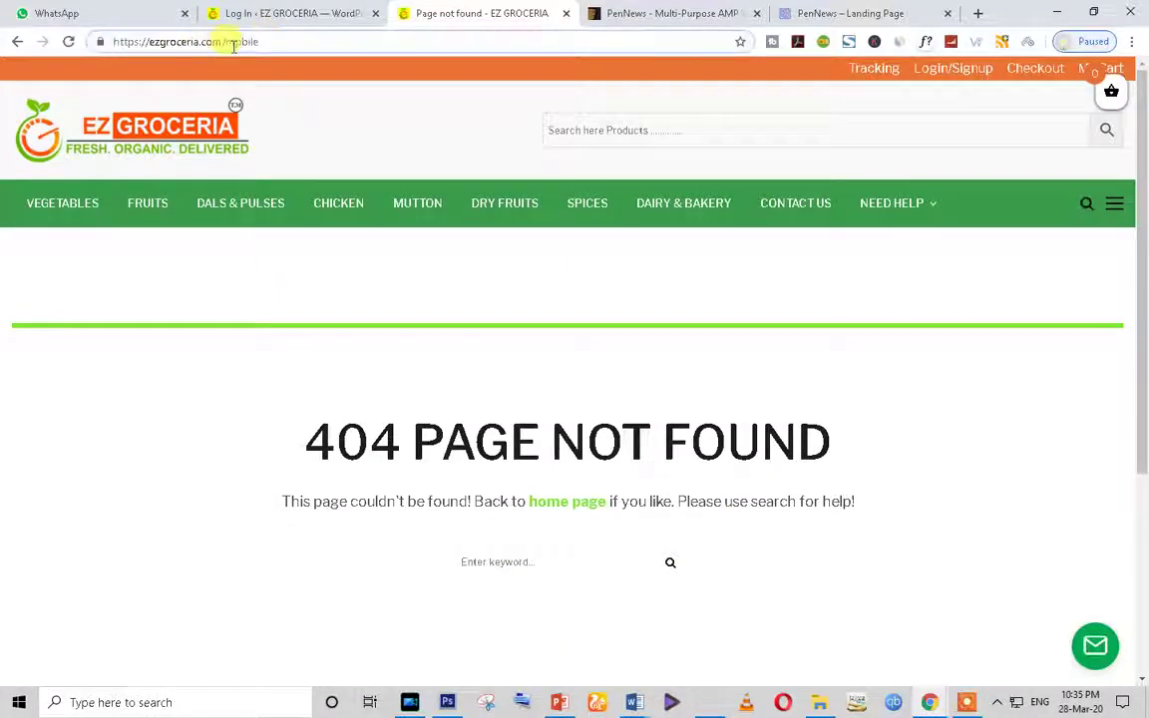
key("Delete")
type("o")
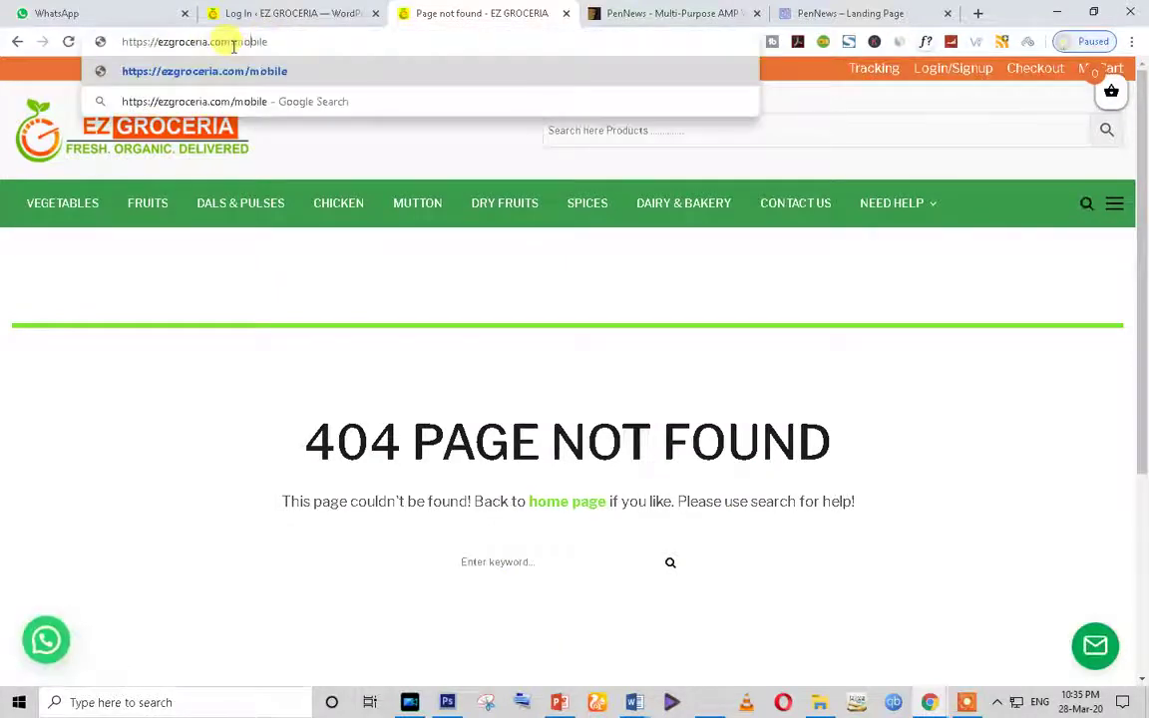
key("Return")
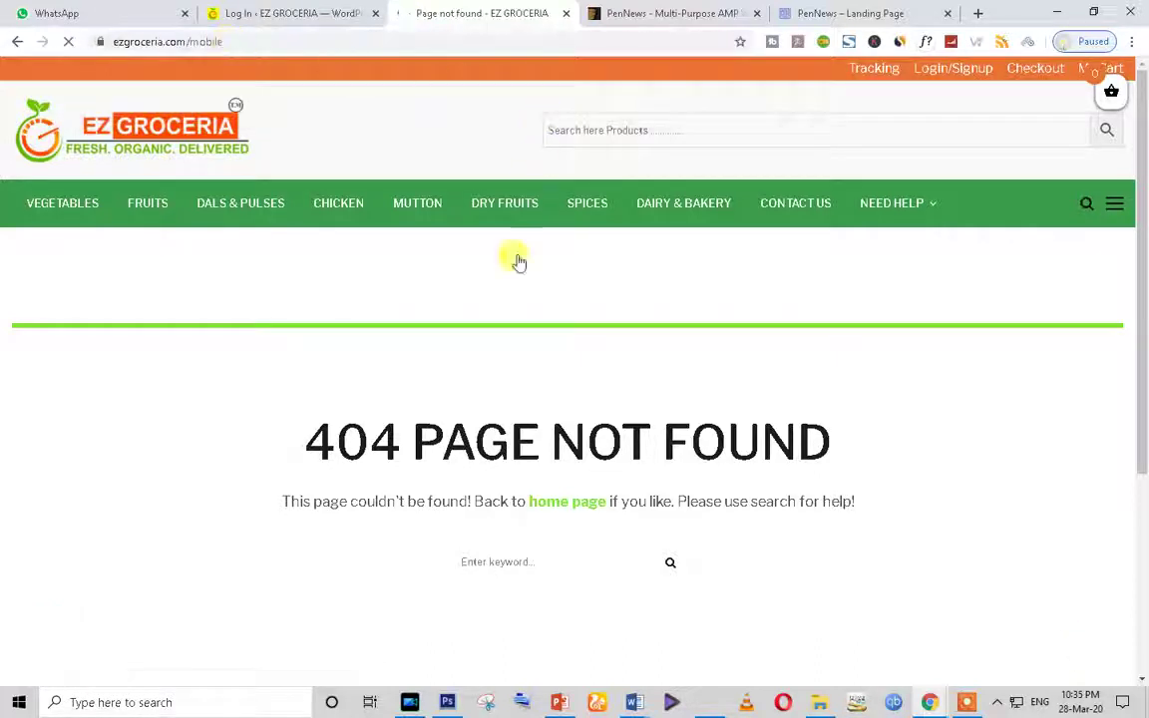
Step: Load ezgroceria.com/home and scroll through the home page and back to the top
left_click(210, 40)
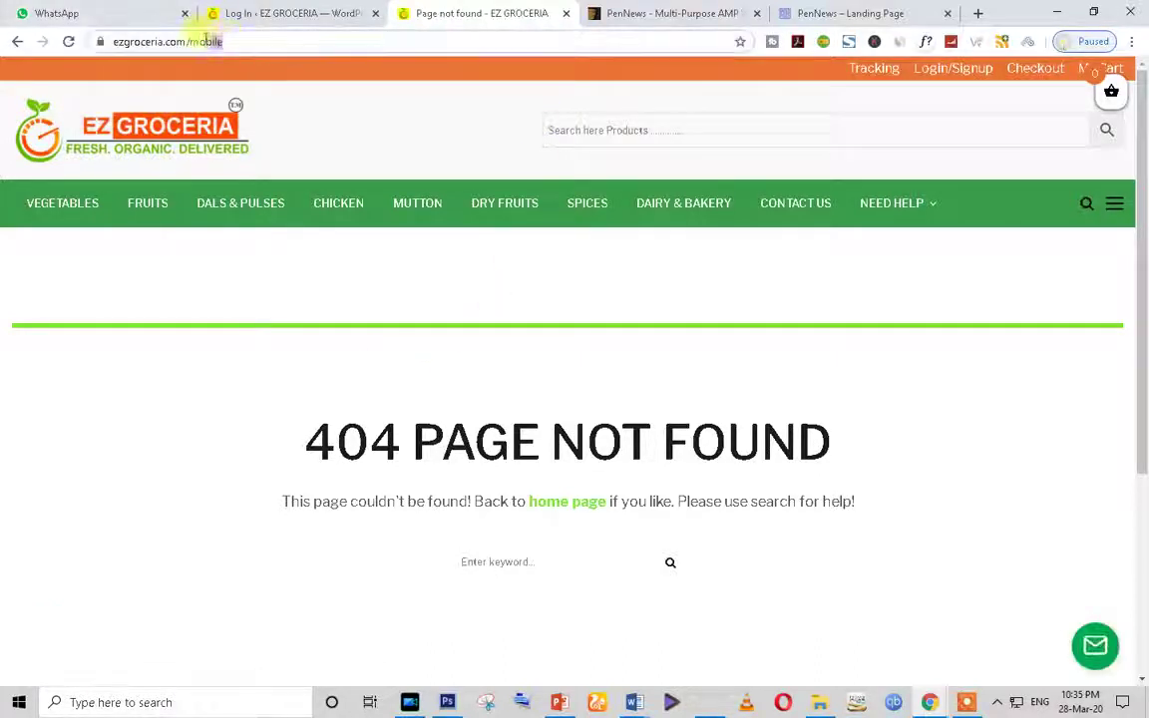
type("ho")
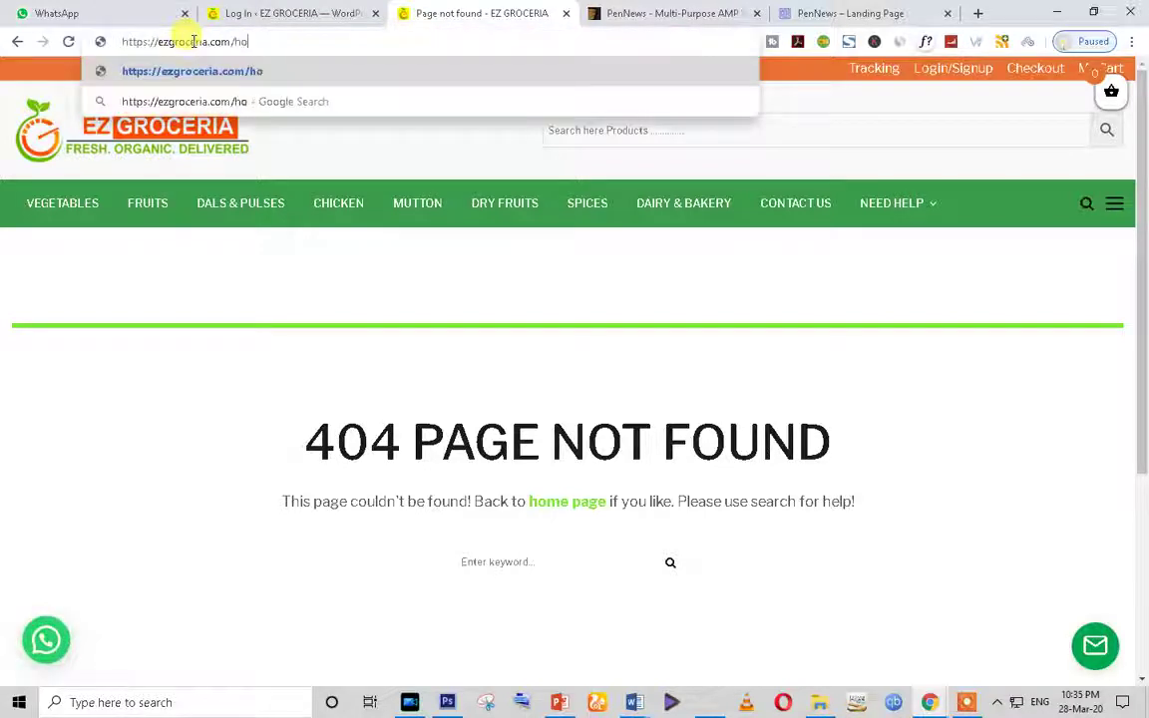
key("Return")
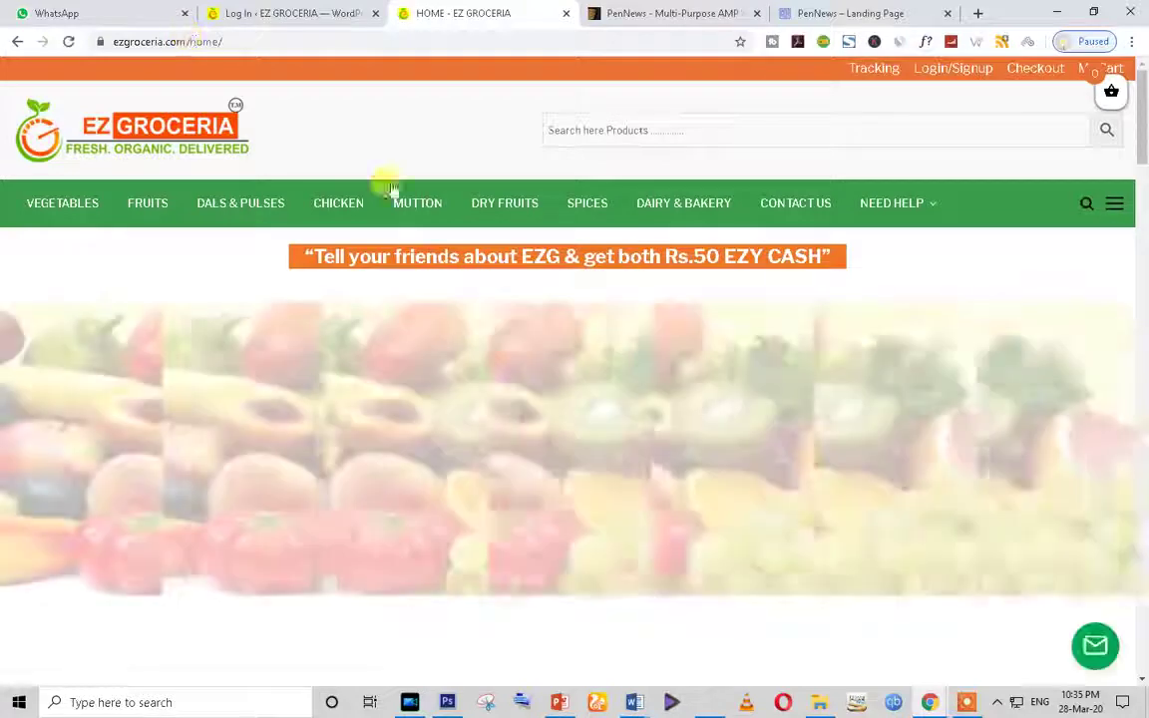
scroll(597, 336, "down", 10)
scroll(586, 371, "down", 15)
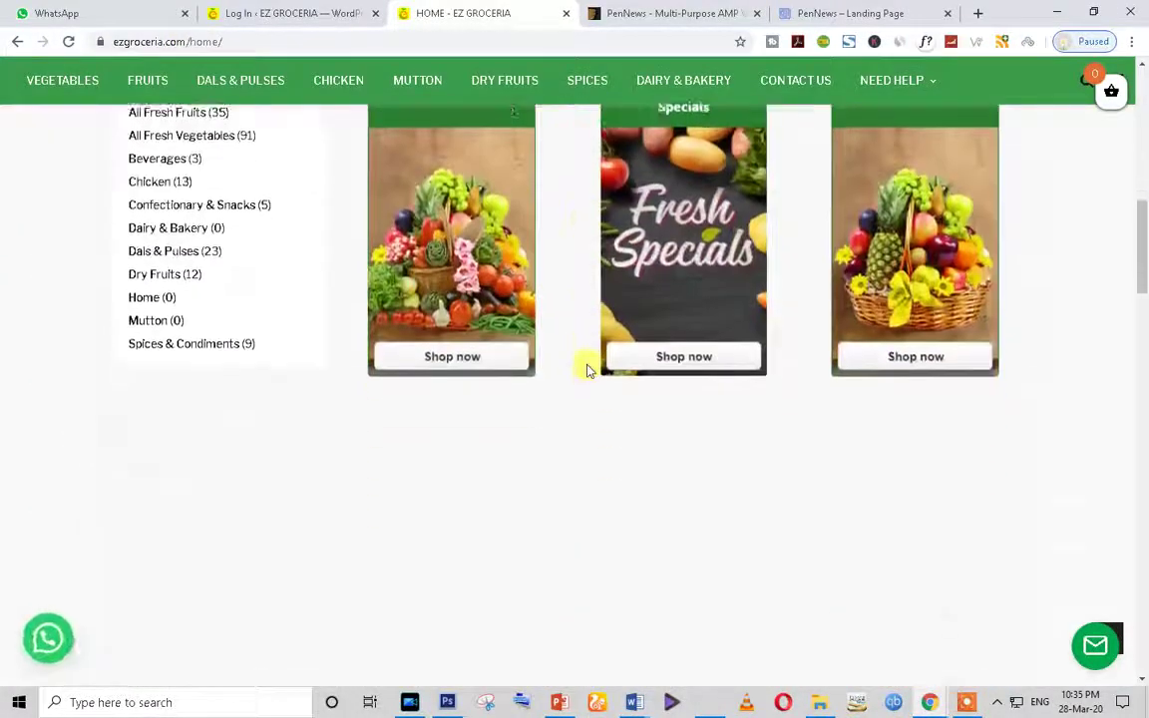
scroll(582, 380, "up", 4)
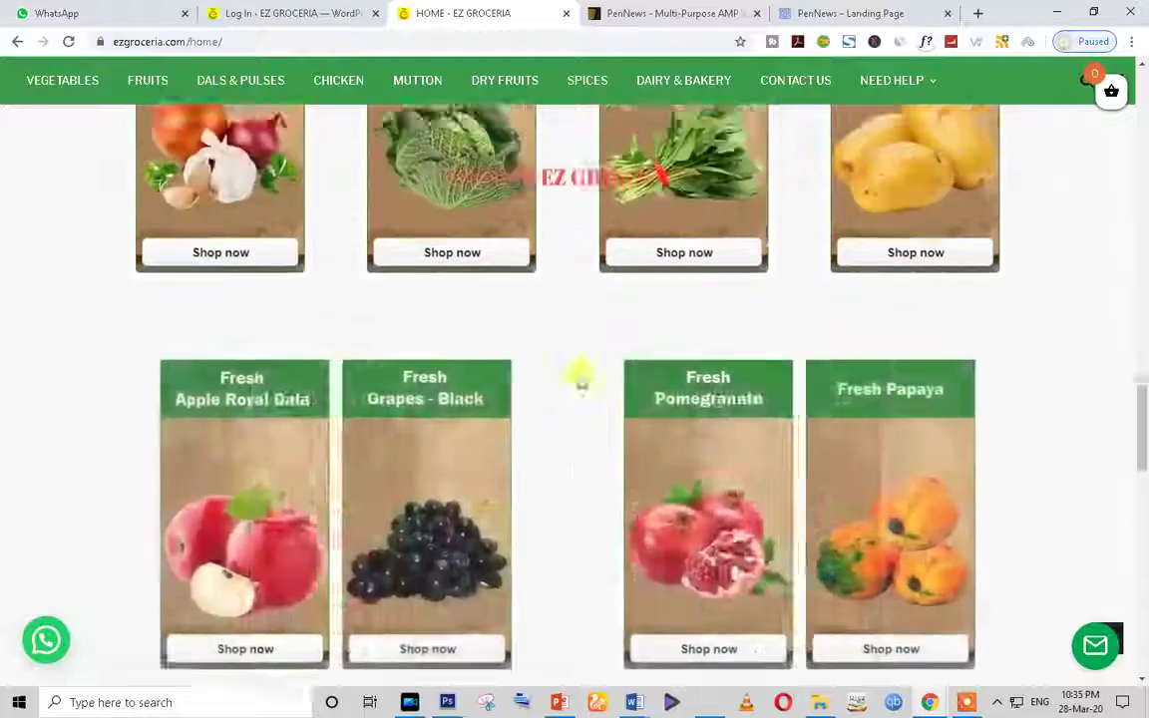
scroll(578, 380, "down", 10)
scroll(579, 438, "down", 4)
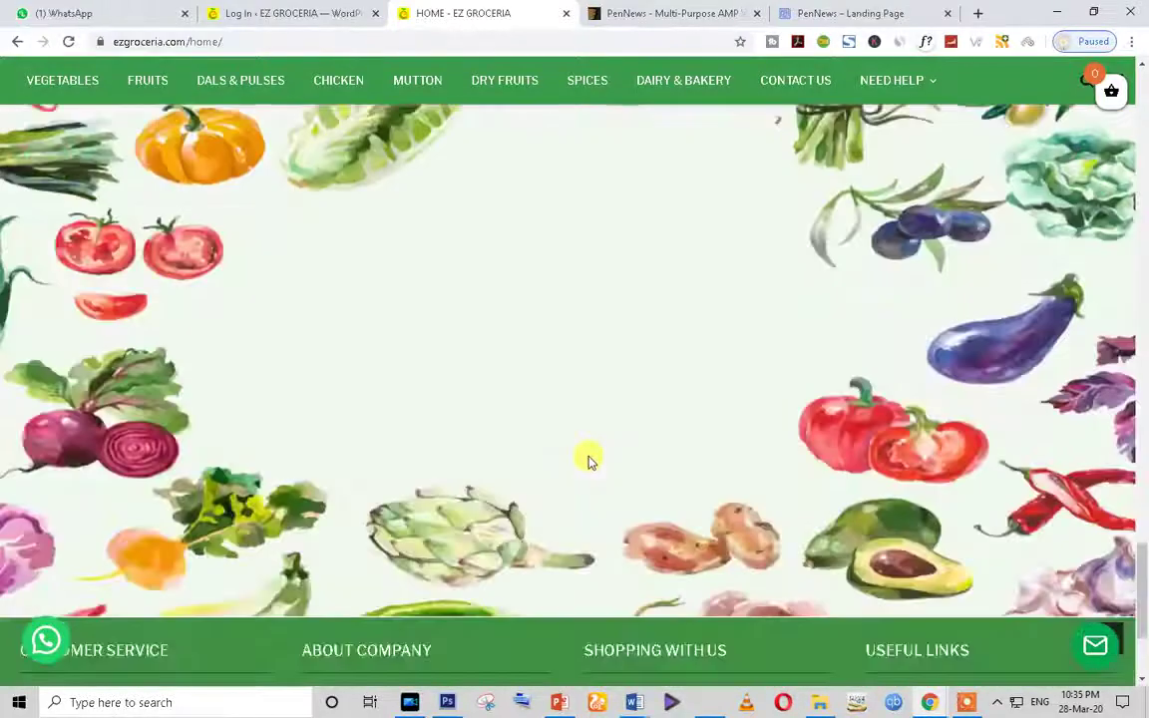
scroll(588, 457, "up", 15)
scroll(331, 272, "up", 10)
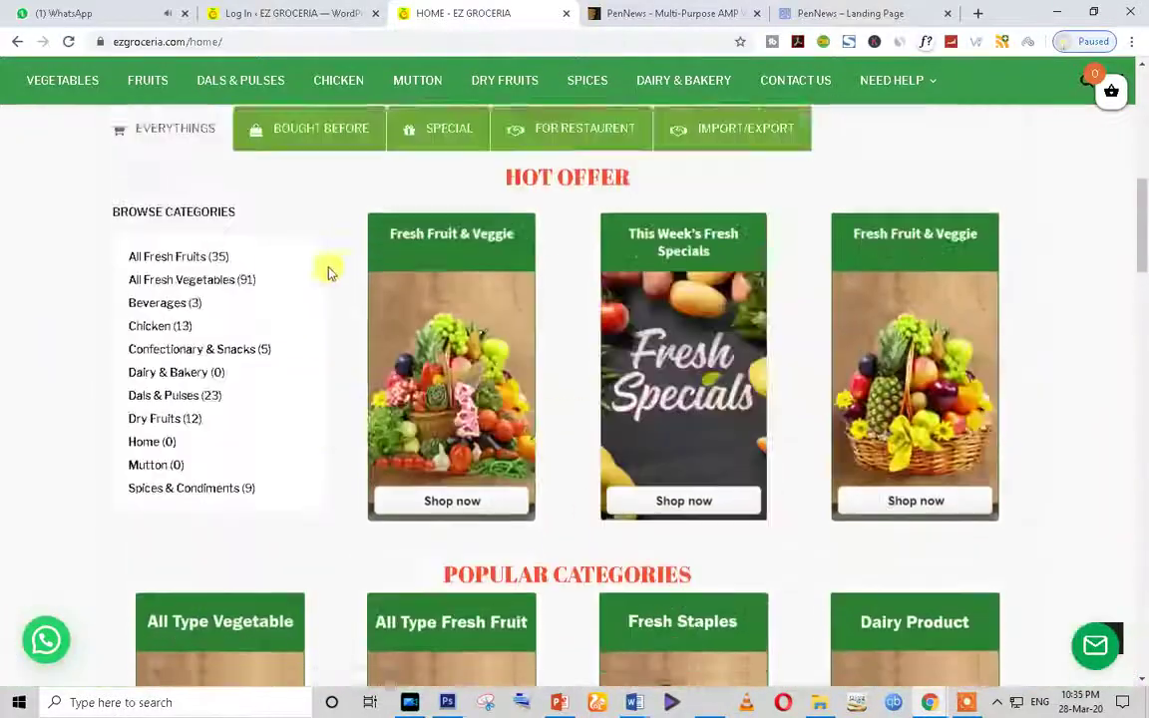
scroll(405, 307, "up", 5)
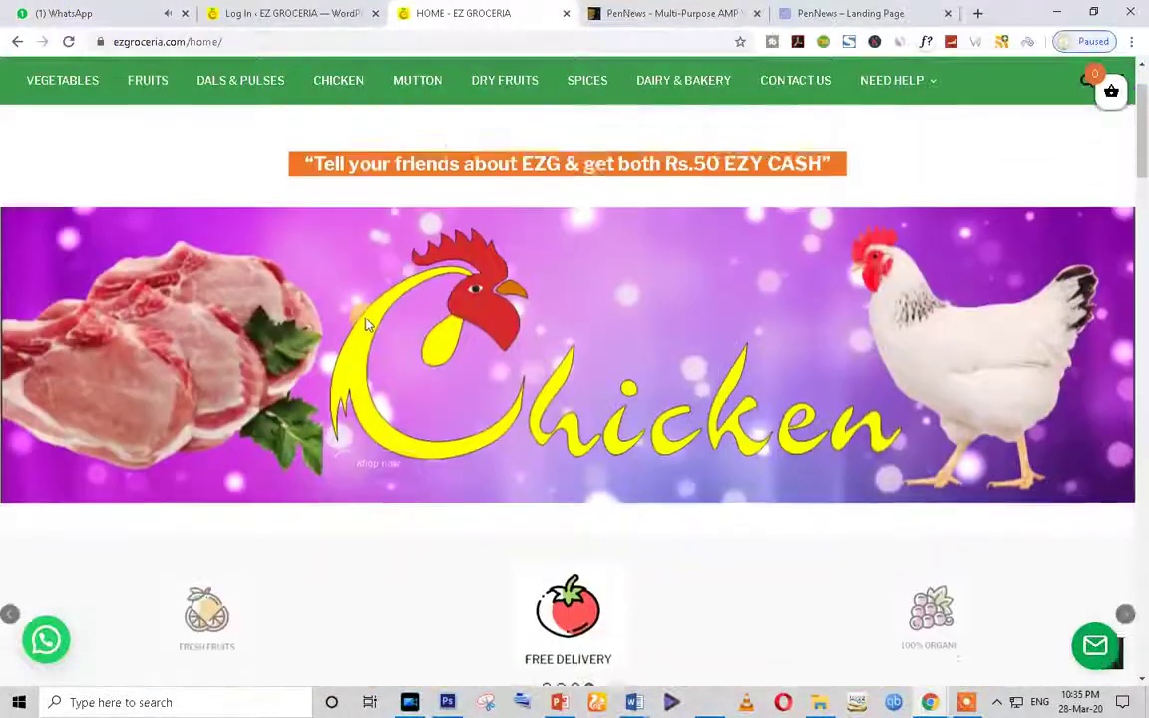
Step: Sign in to WordPress with the saved admin username and password, retrying after a password error
left_click(310, 10)
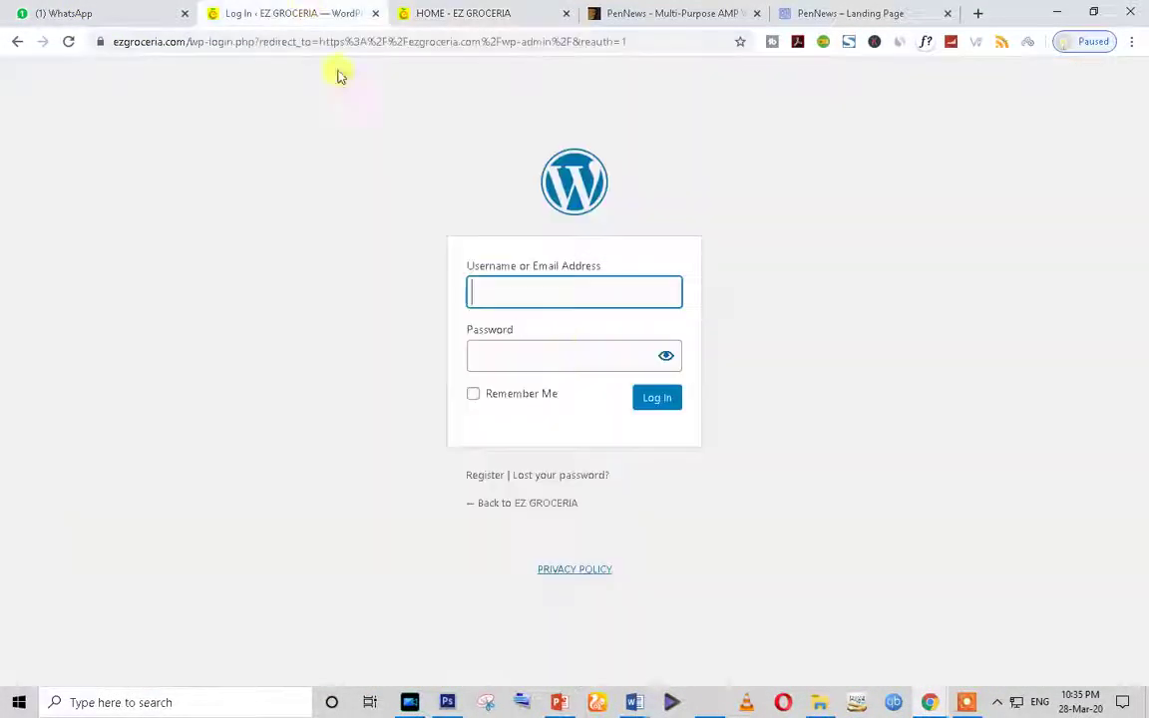
type("e")
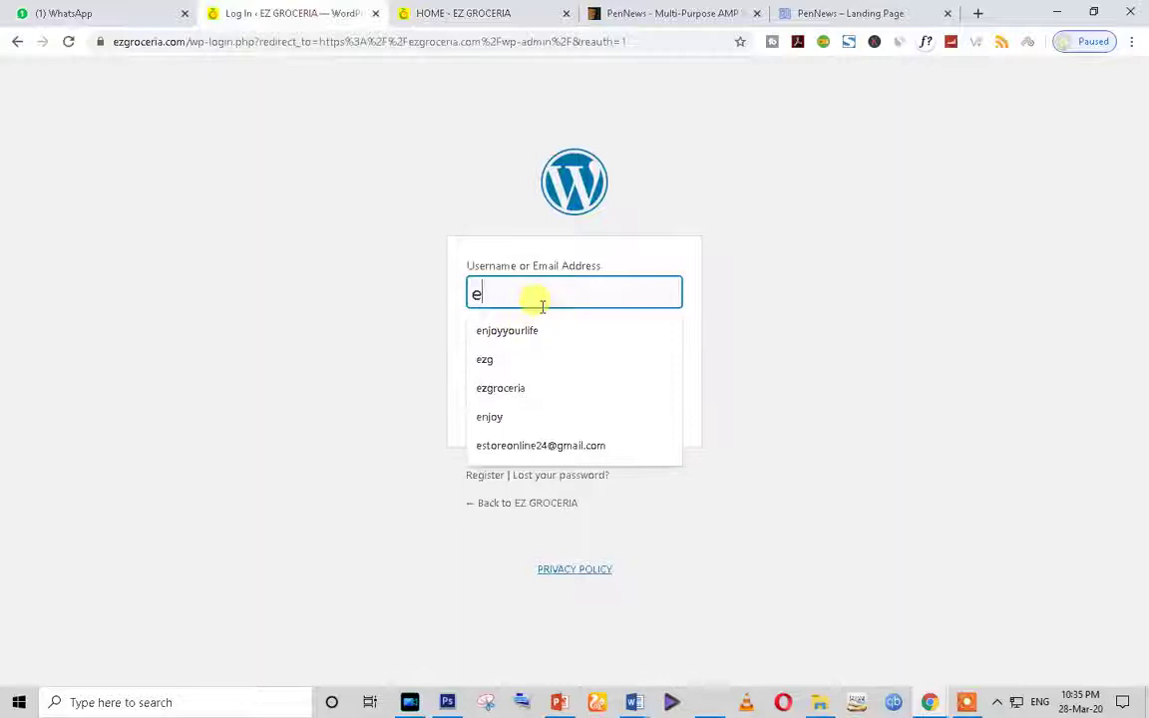
type("gg")
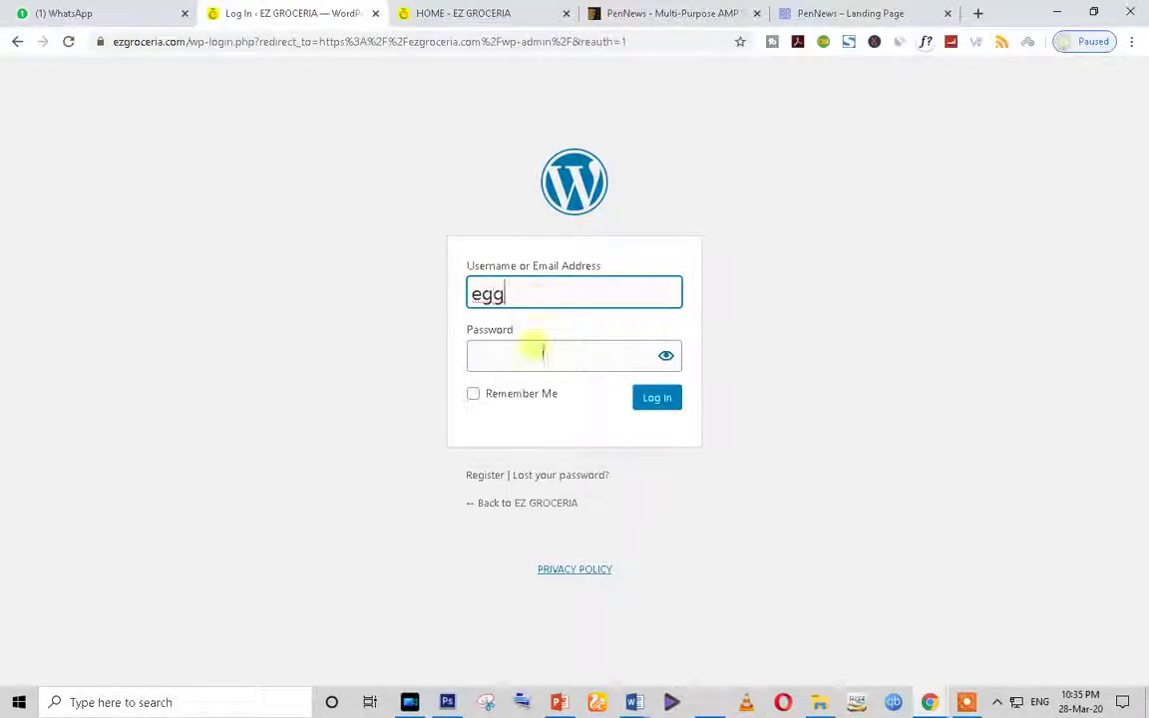
left_click(513, 354)
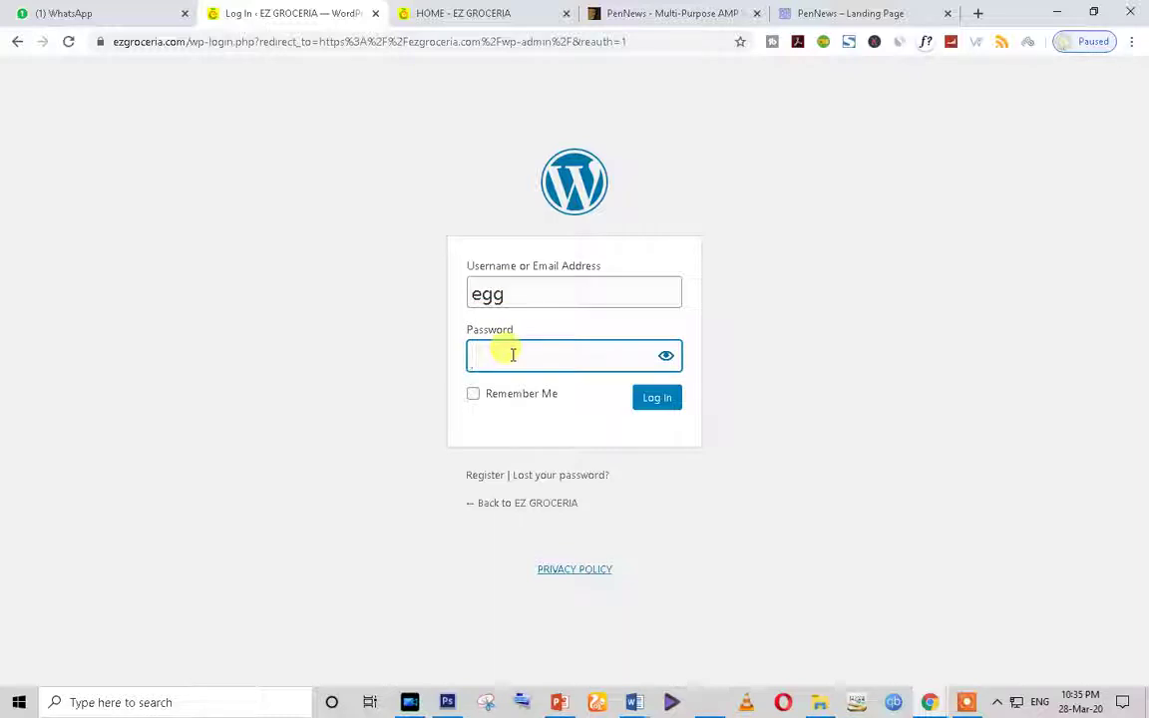
left_click(521, 299)
key("BackSpace")
key("BackSpace")
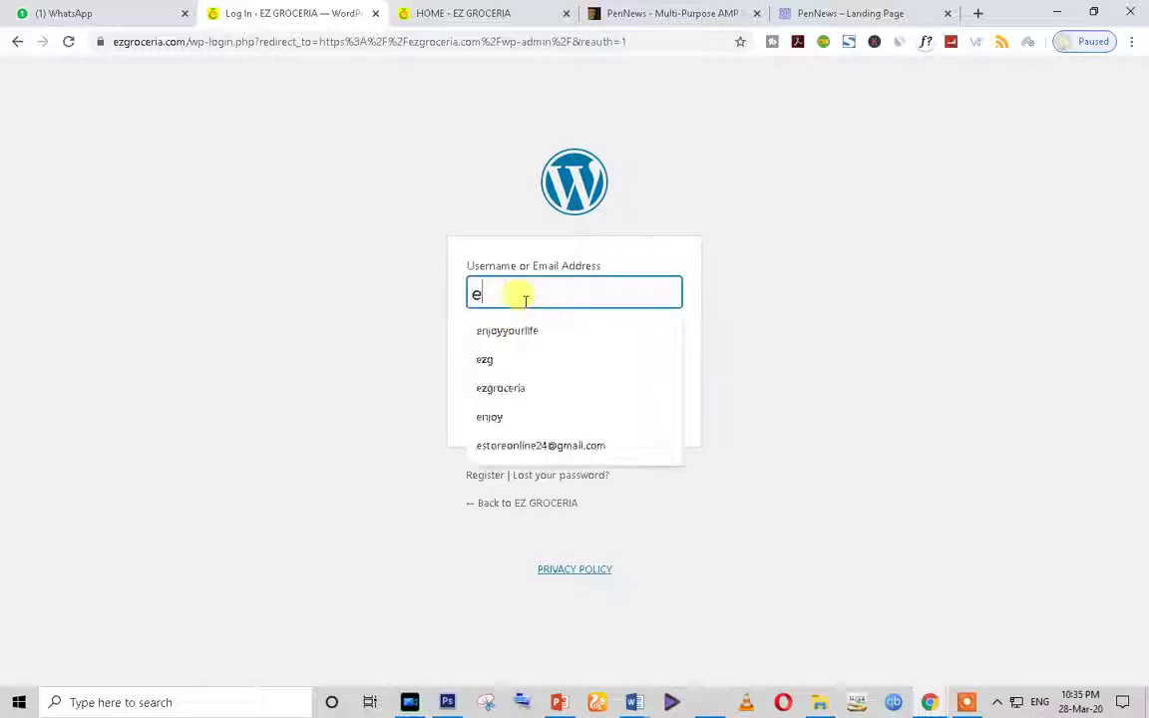
type("zg")
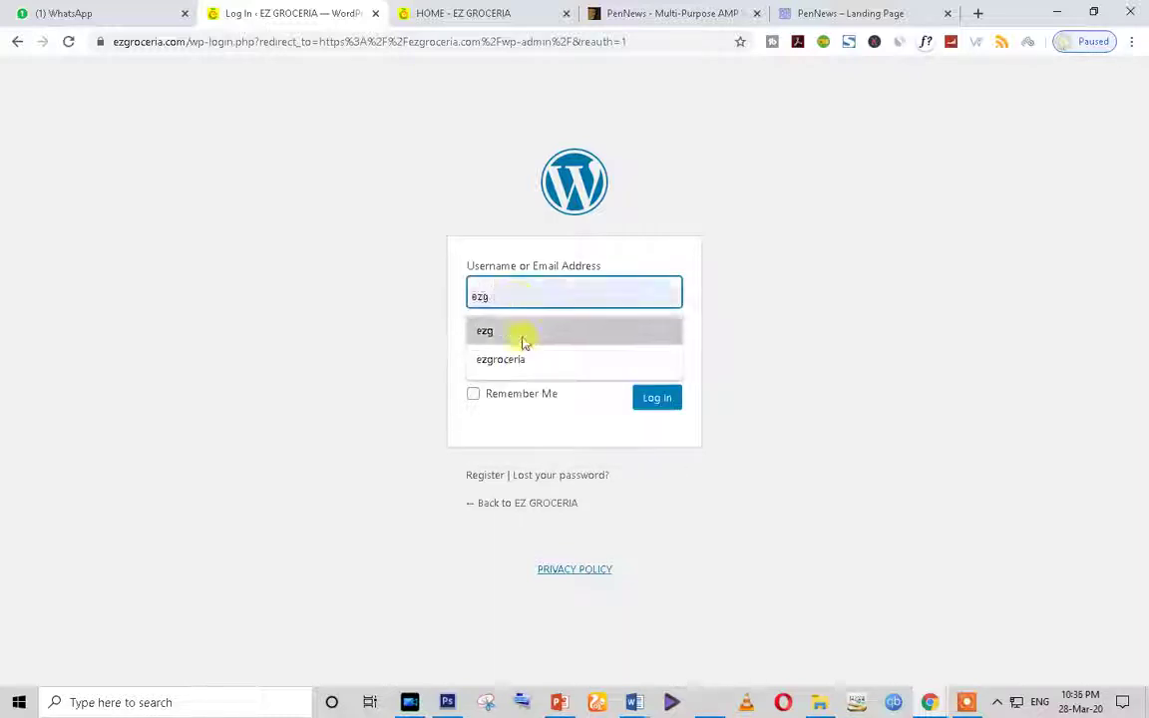
left_click(519, 332)
left_click(520, 355)
type("••")
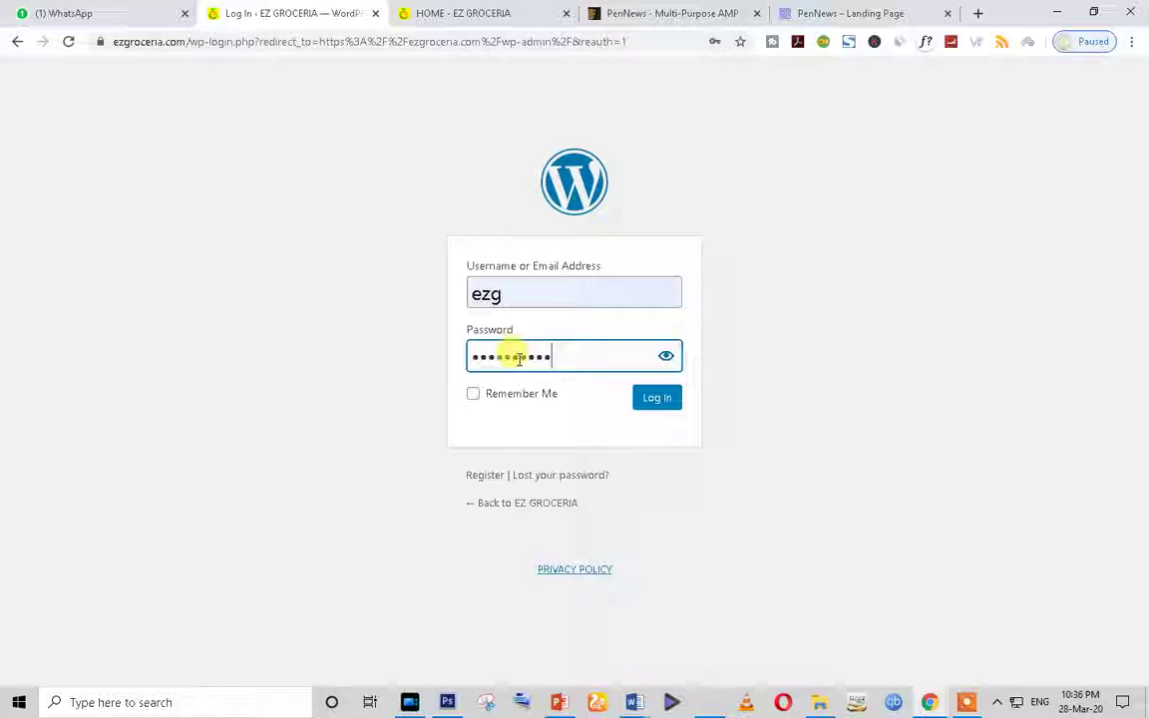
left_click(657, 404)
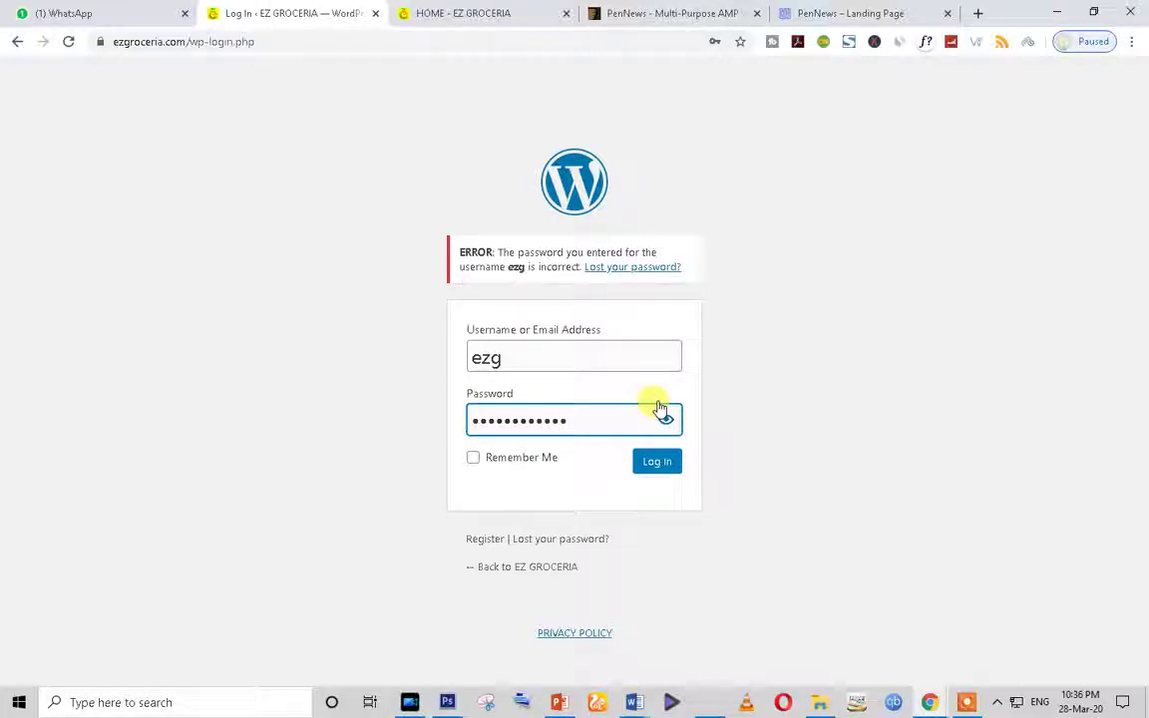
left_click(656, 462)
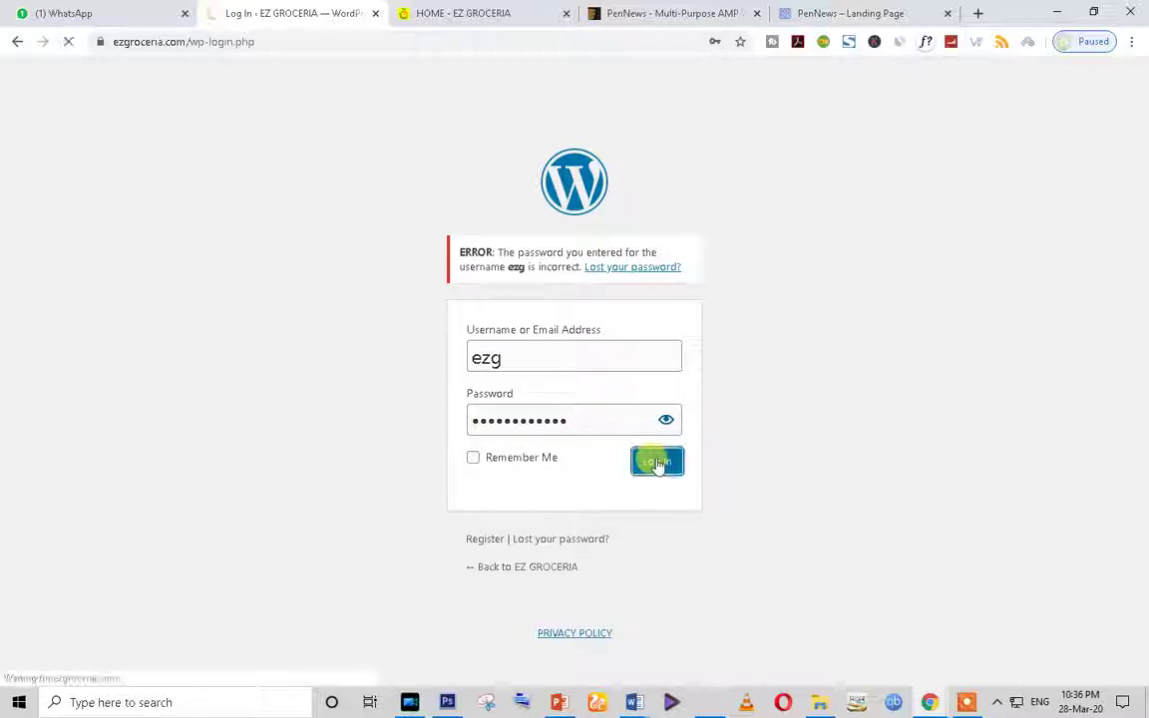
Step: Postpone the admin email verification to continue to the Dashboard
left_click(461, 13)
left_click(290, 14)
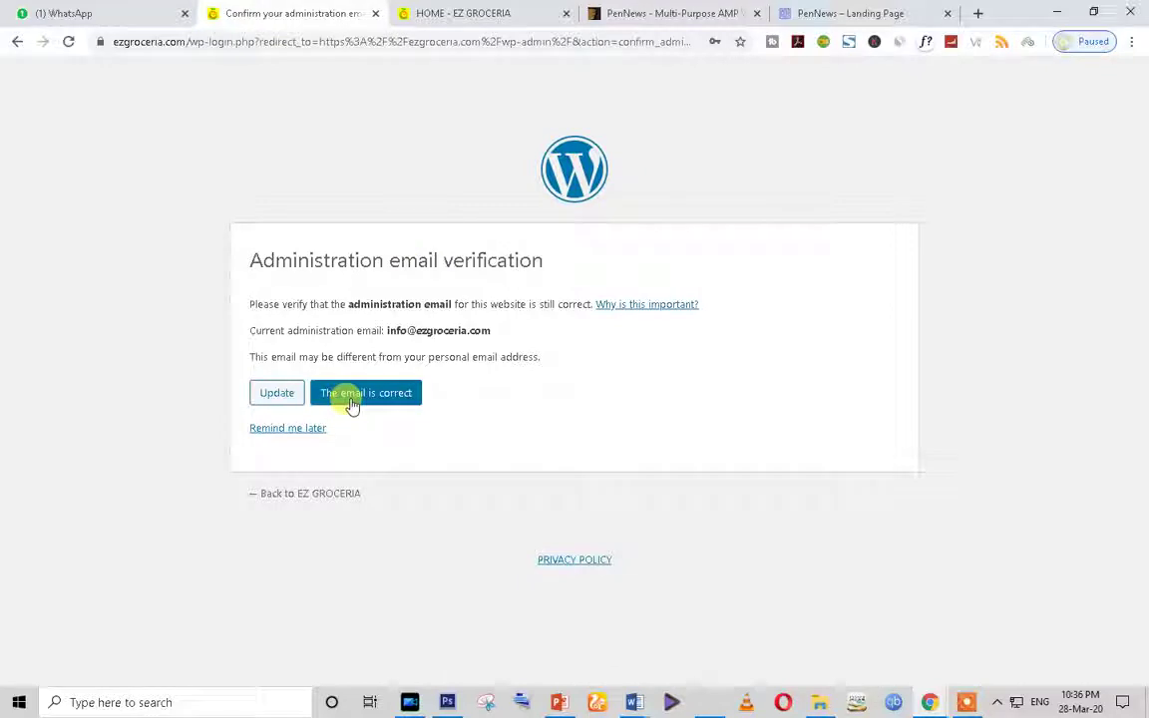
left_click(287, 430)
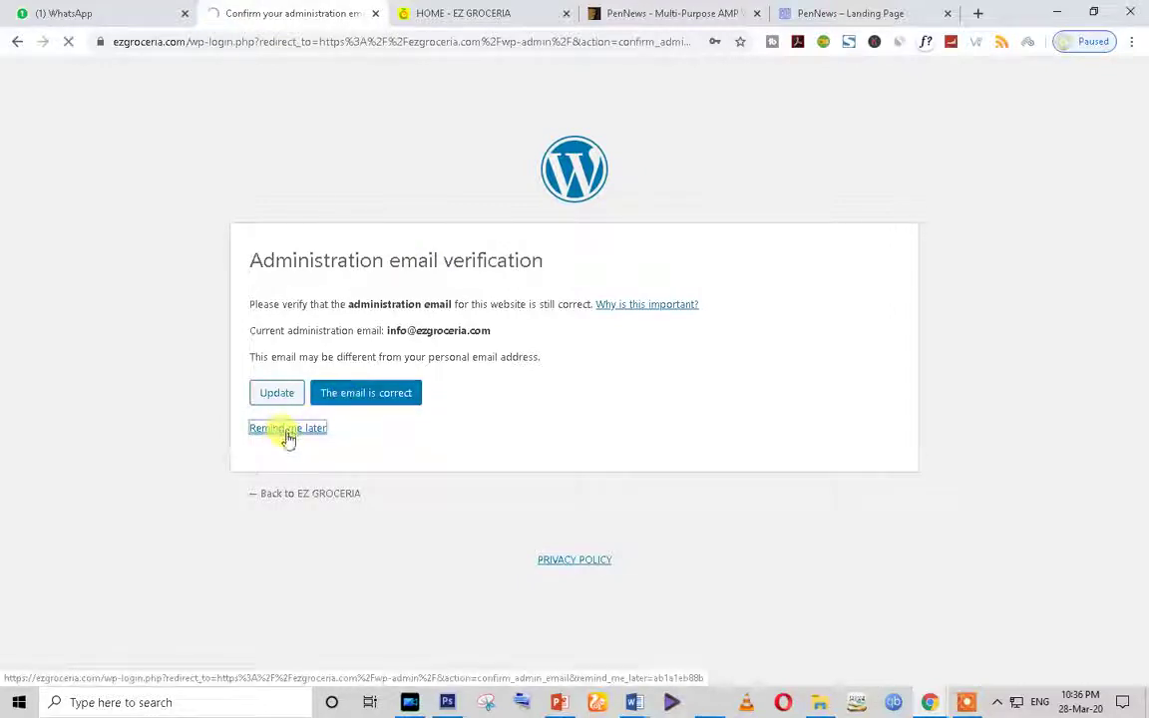
Step: Scroll the Dashboard down to the Activity panel listing pending product reviews
left_click(482, 12)
scroll(478, 314, "down", 2)
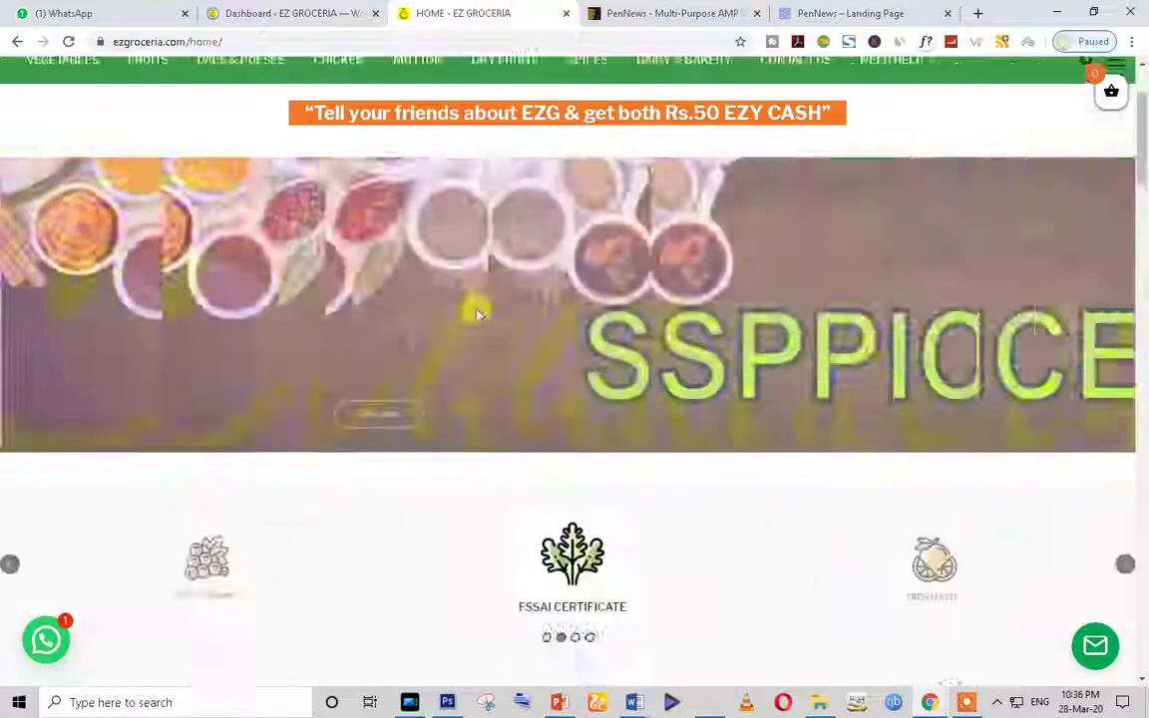
scroll(477, 314, "down", 3)
left_click(295, 12)
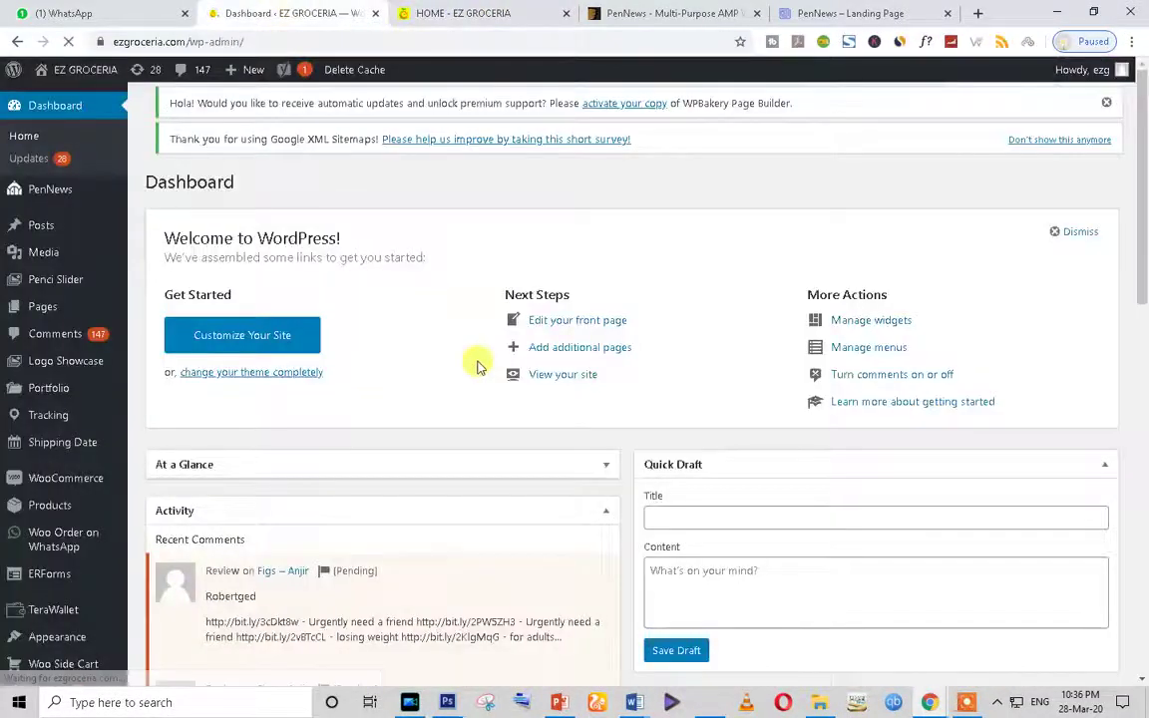
scroll(477, 365, "down", 10)
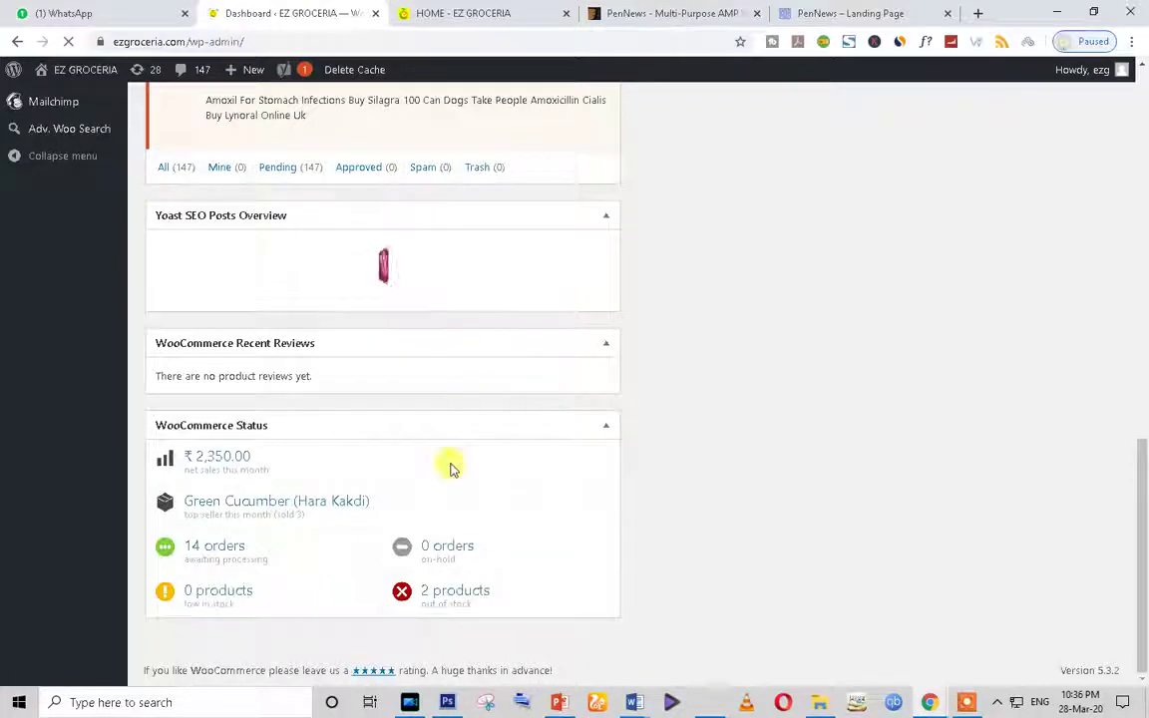
scroll(21, 620, "up", 5)
scroll(372, 379, "up", 4)
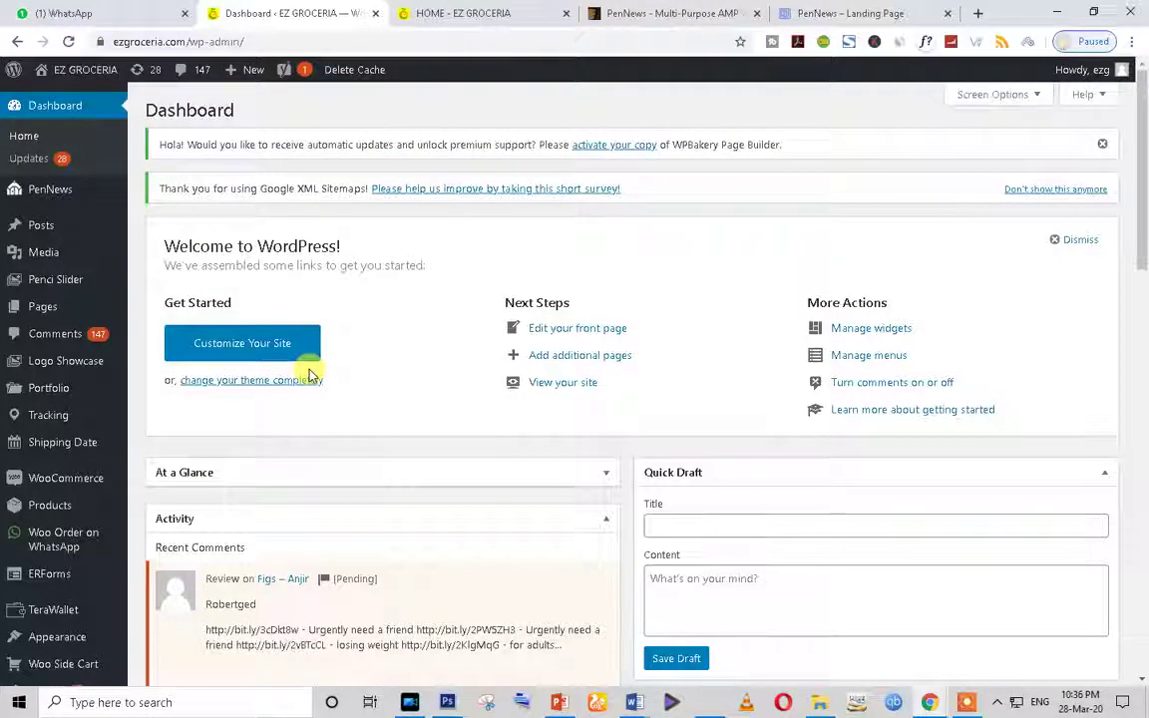
scroll(309, 377, "down", 3)
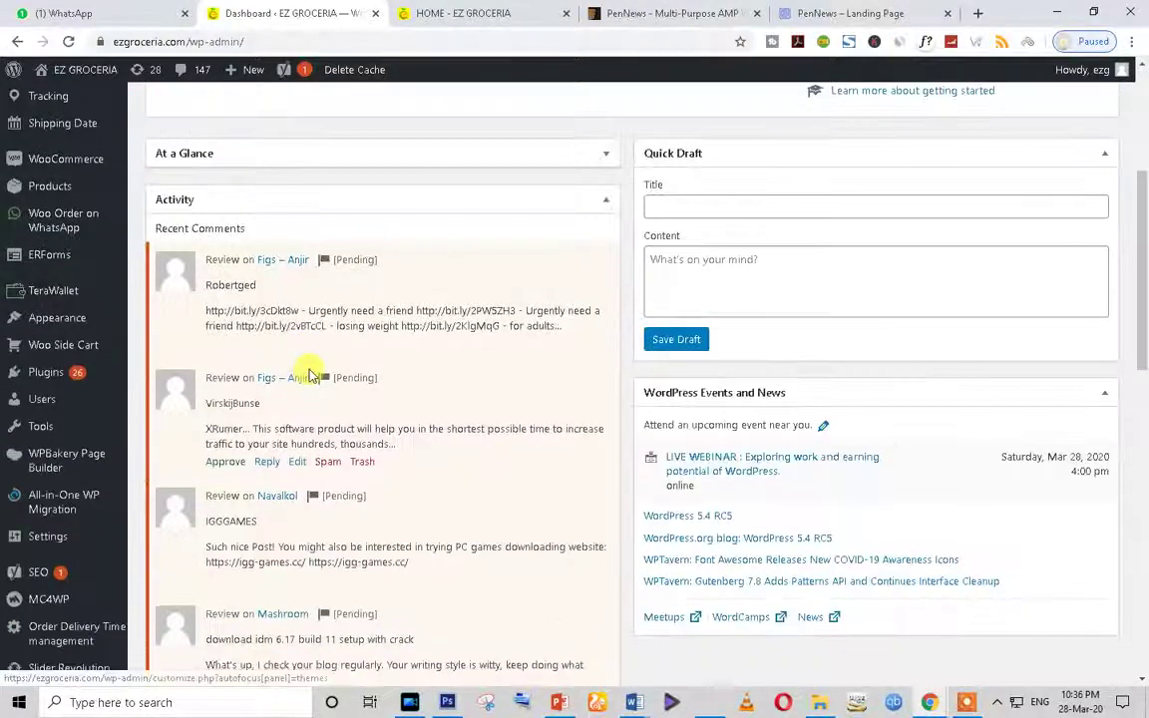
mouse_move(42, 386)
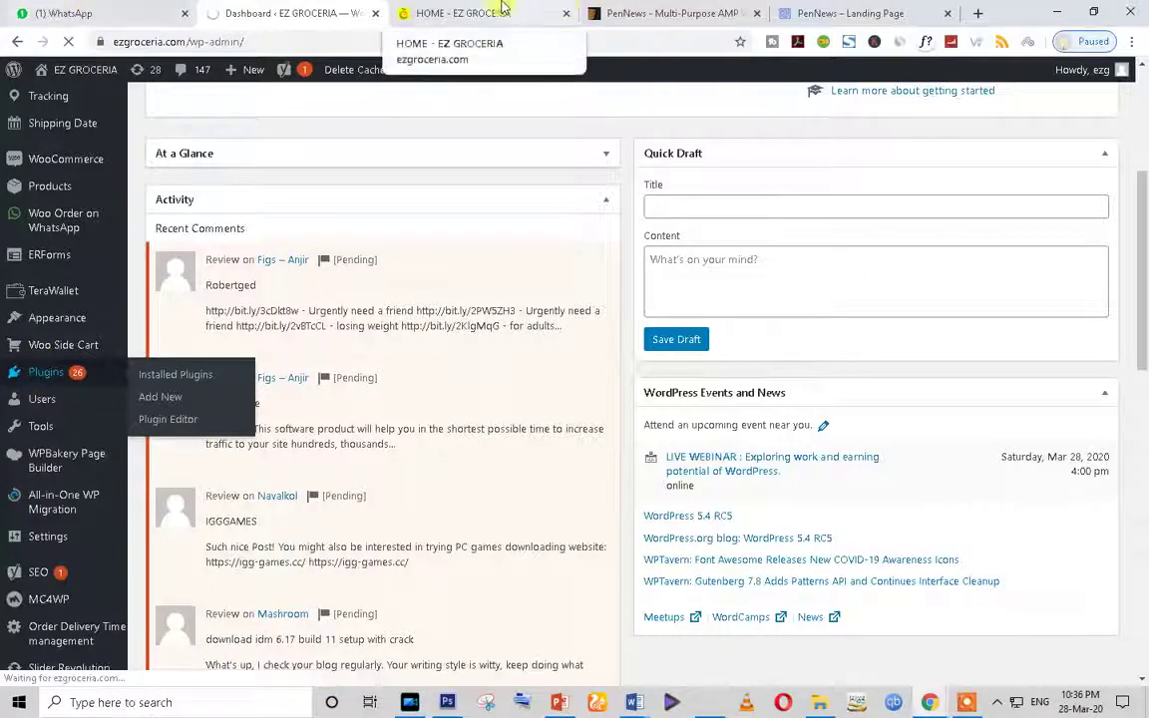
left_click(461, 13)
Step: Remove 'home/' from the address to load the ezgroceria.com root home page
scroll(657, 457, "down", 9)
scroll(655, 456, "down", 5)
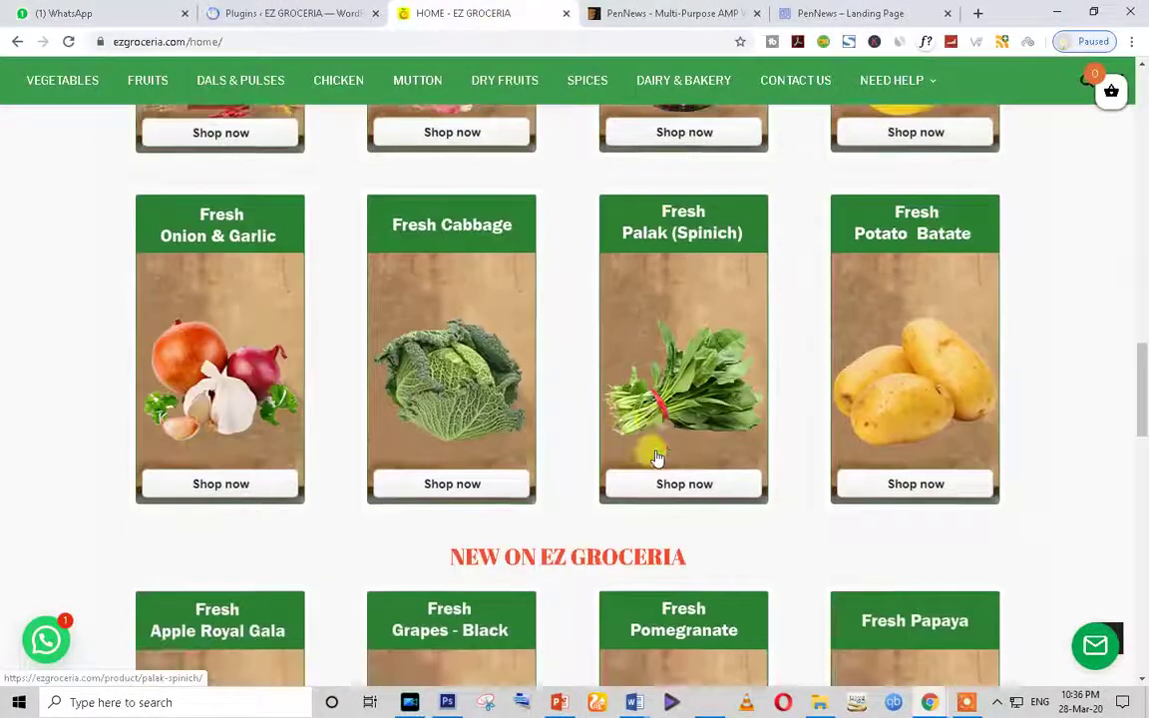
scroll(410, 431, "up", 10)
scroll(482, 467, "down", 12)
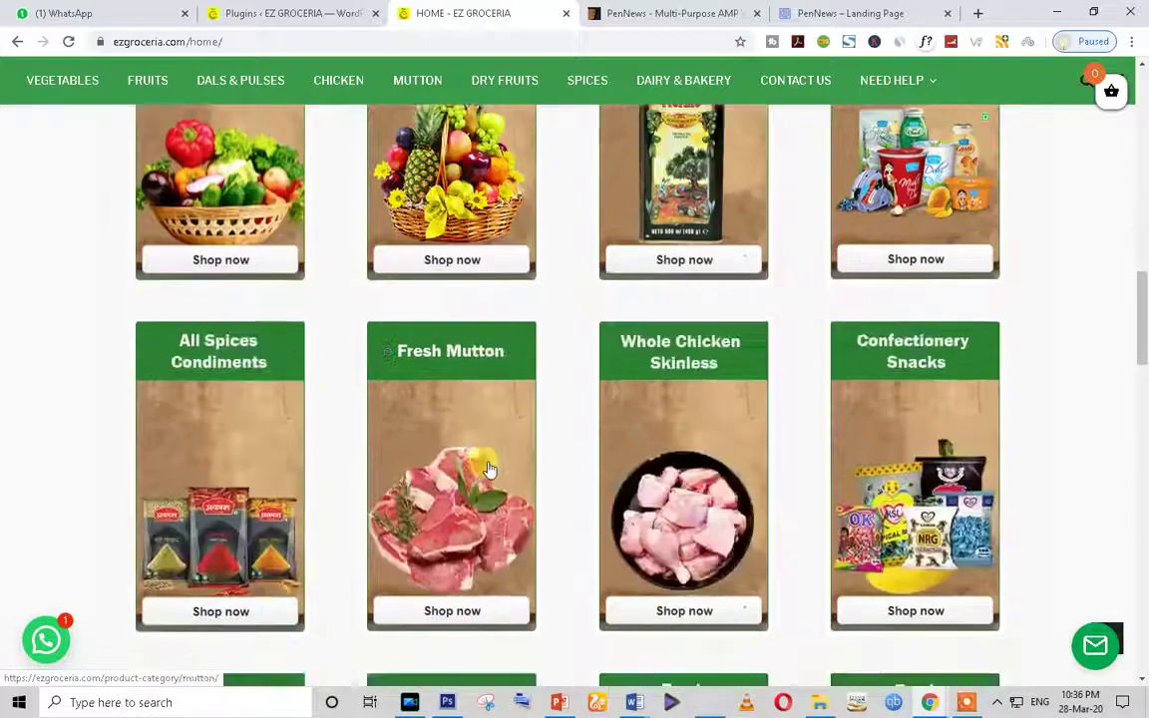
scroll(212, 75, "up", 4)
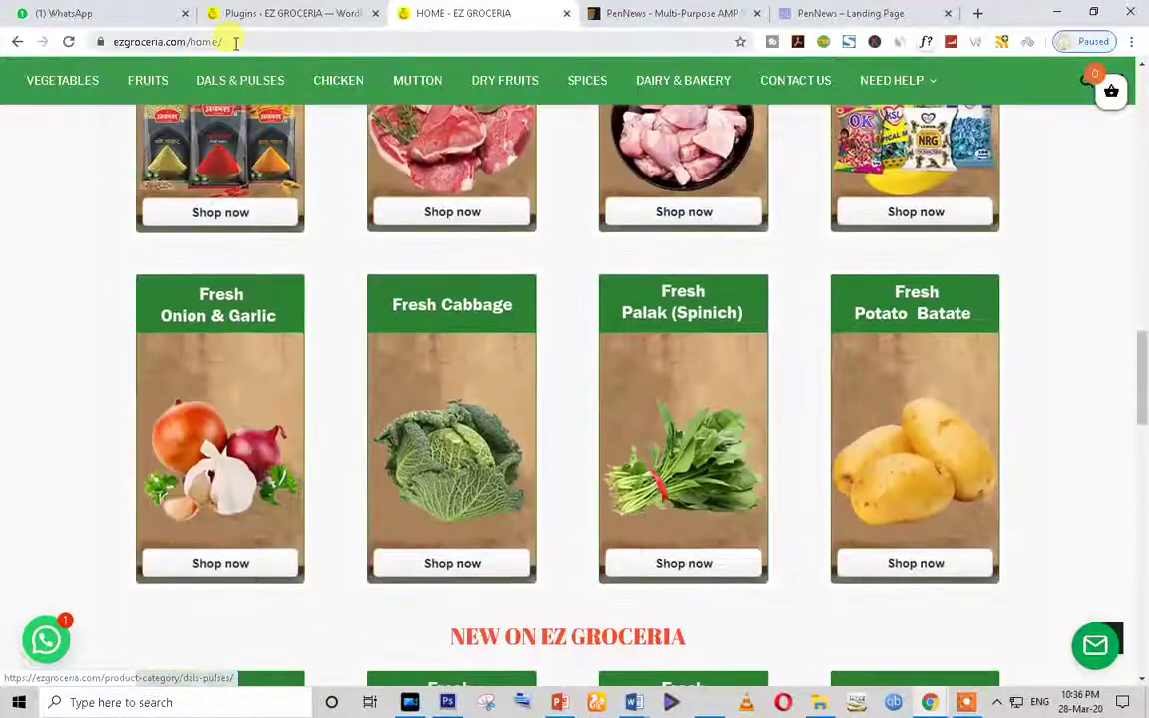
left_click_drag(223, 42, 176, 42)
key("BackSpace")
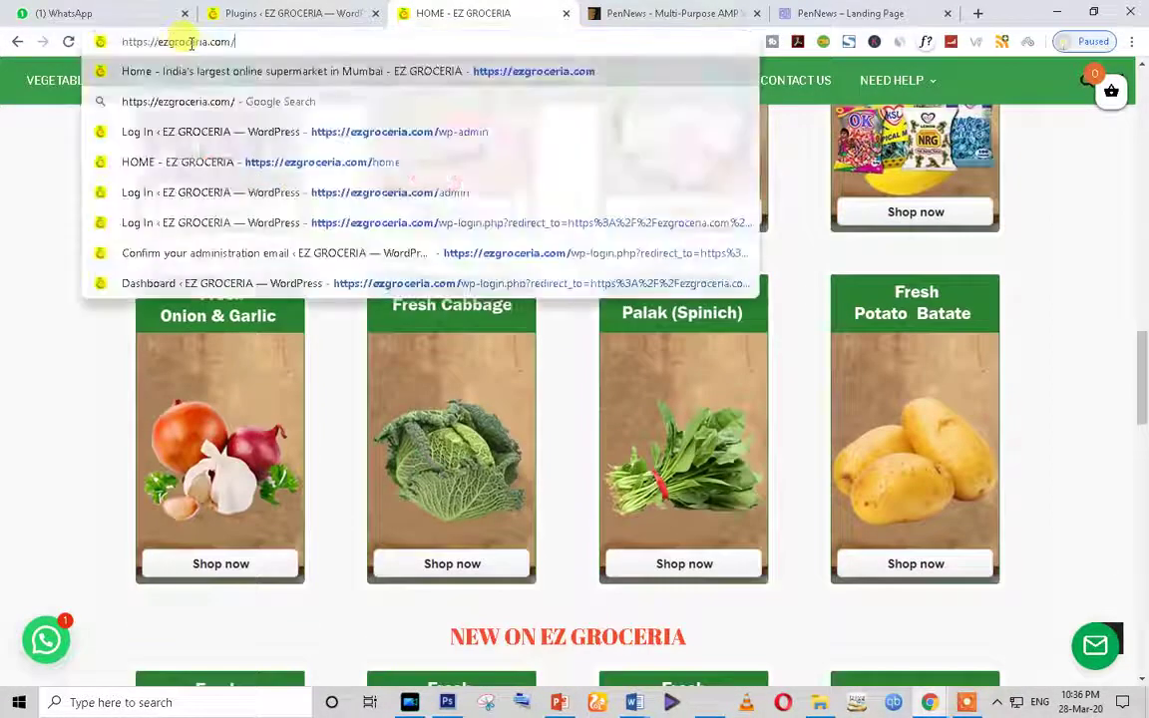
scroll(1033, 367, "up", 8)
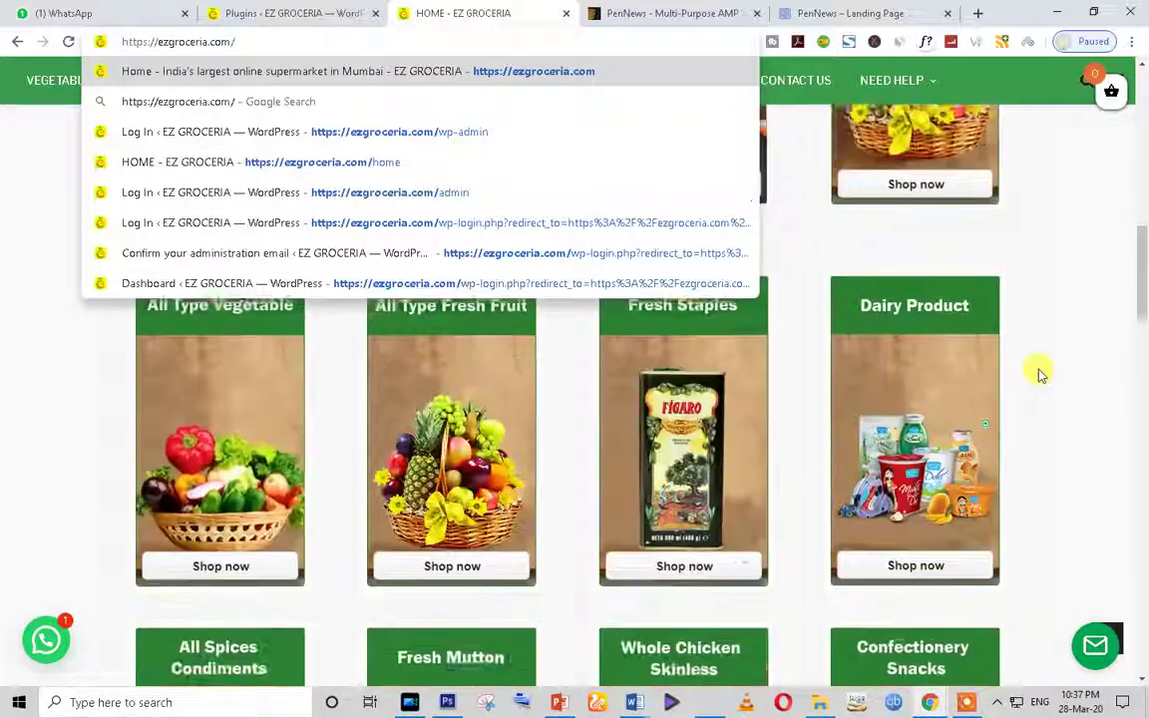
scroll(865, 441, "down", 10)
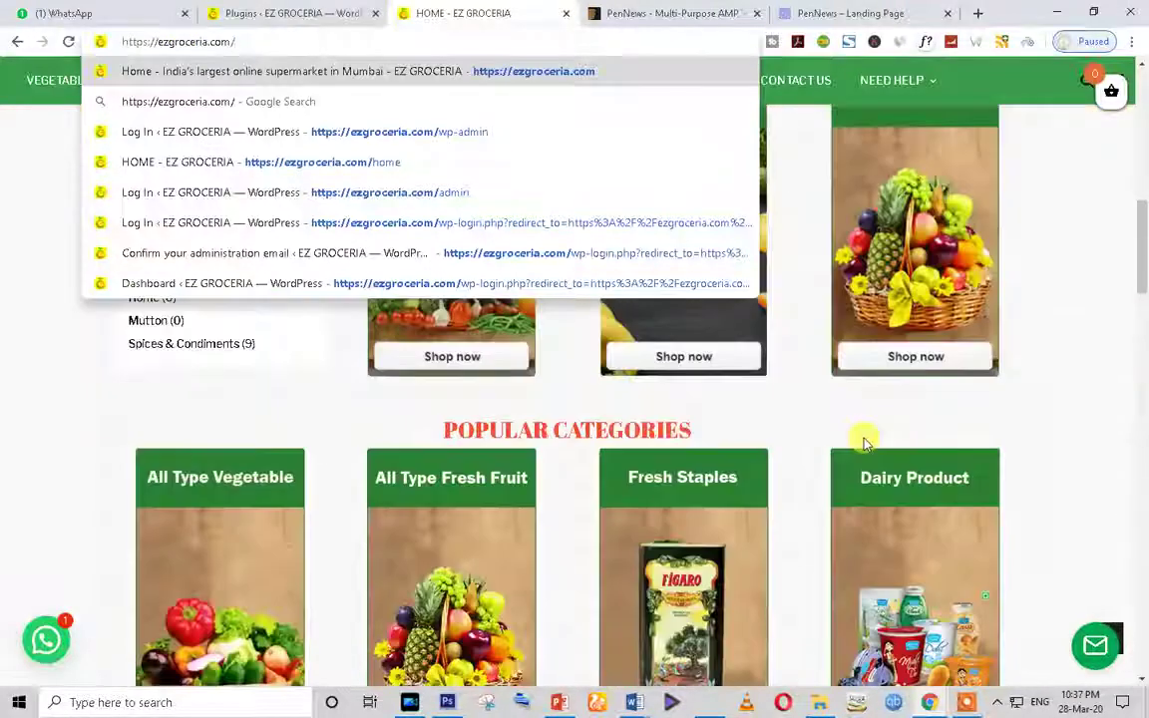
key("Return")
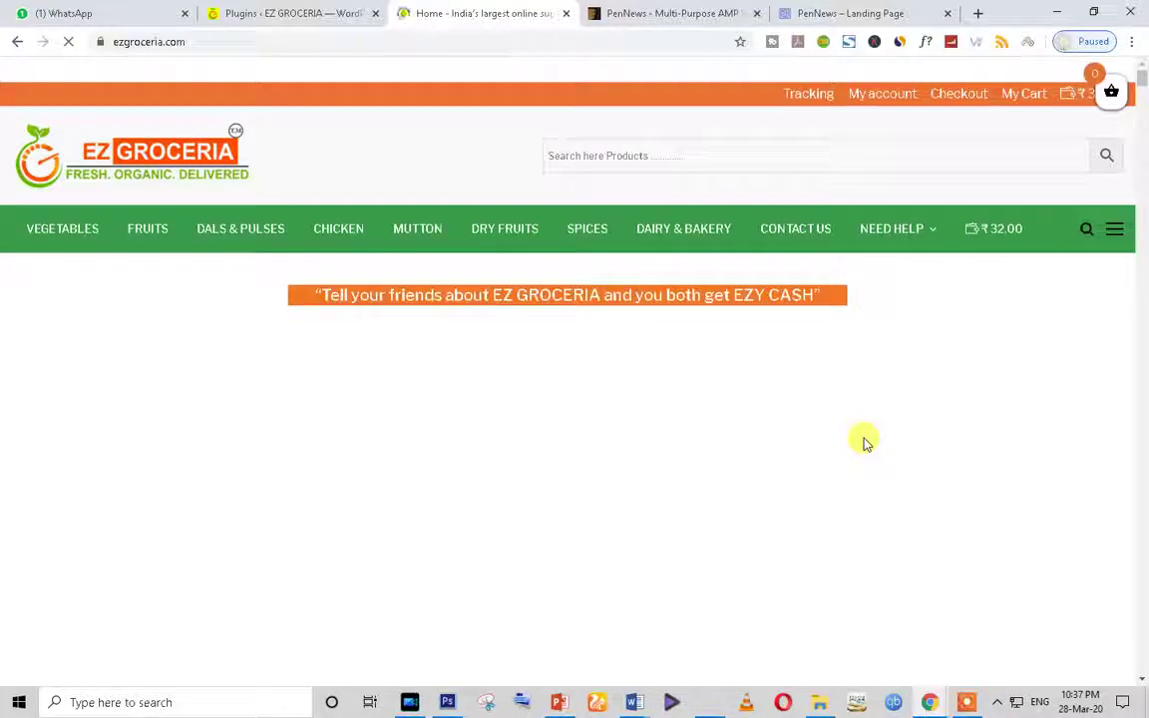
Step: Scroll through the root home page's sections to review them
scroll(865, 443, "down", 20)
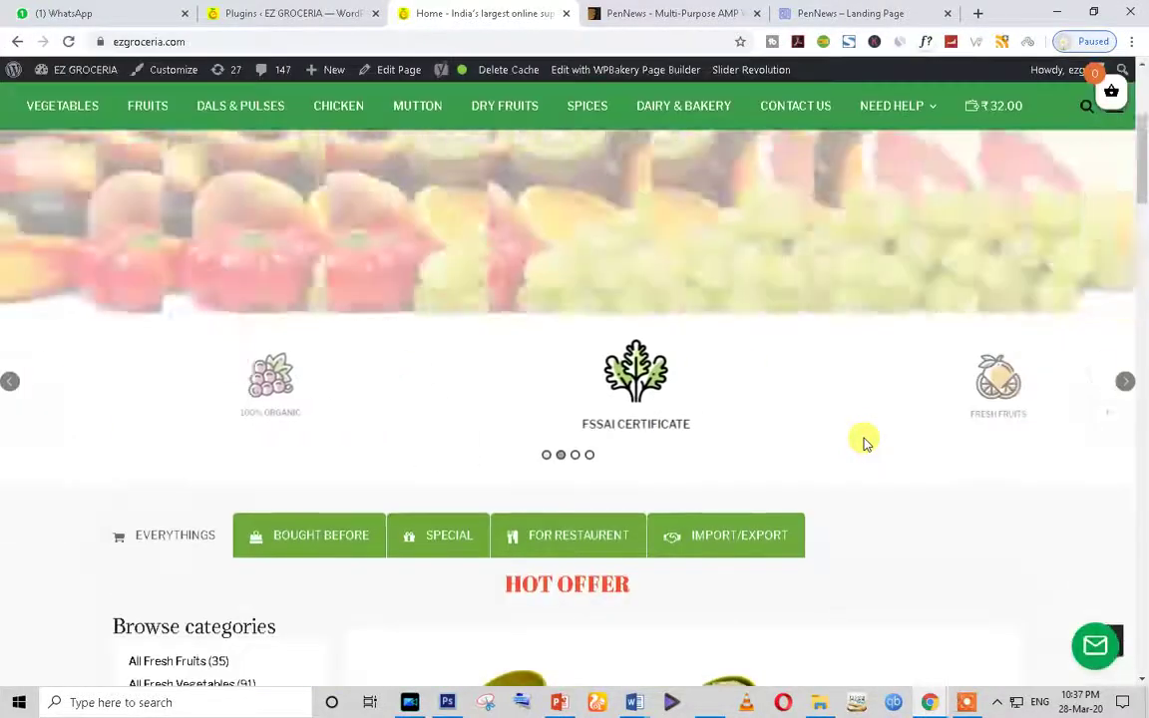
scroll(865, 443, "down", 8)
scroll(865, 443, "up", 14)
scroll(865, 443, "up", 3)
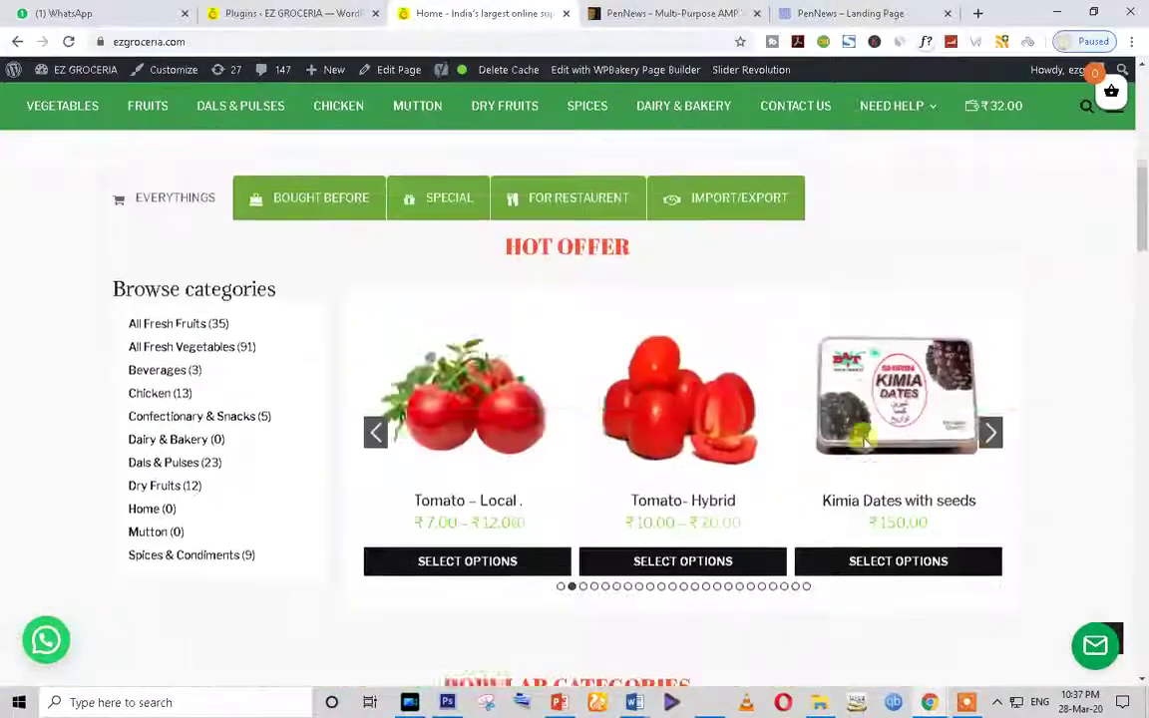
scroll(1007, 174, "up", 3)
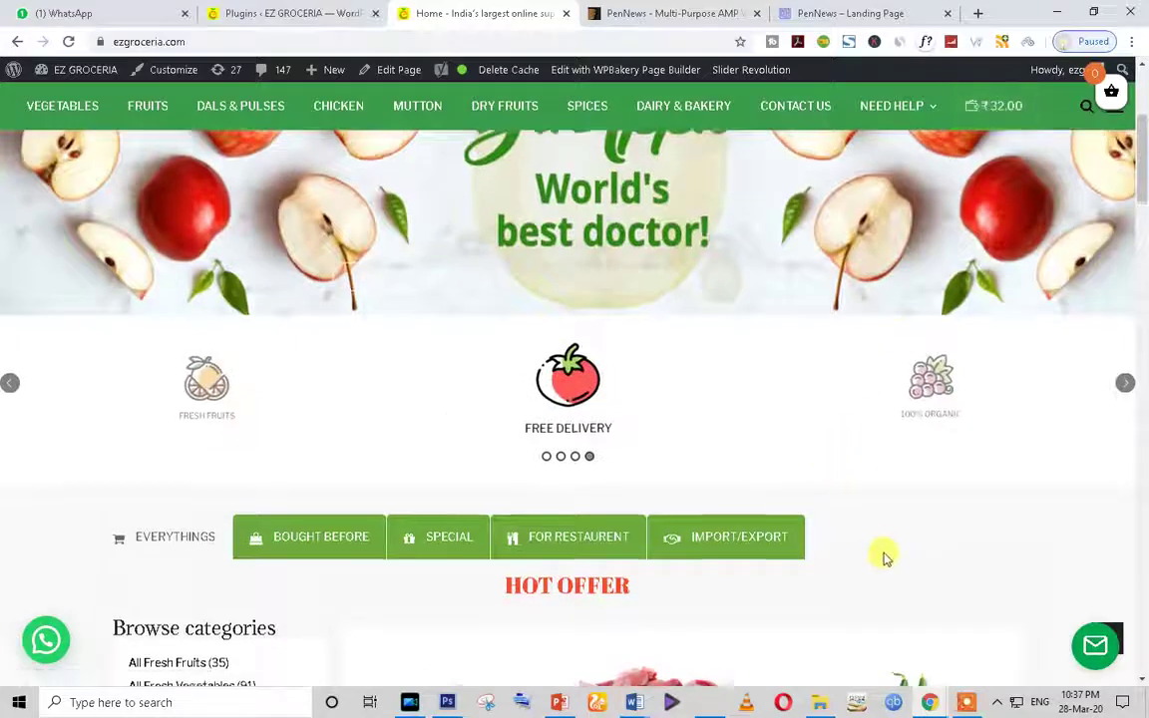
scroll(882, 551, "up", 3)
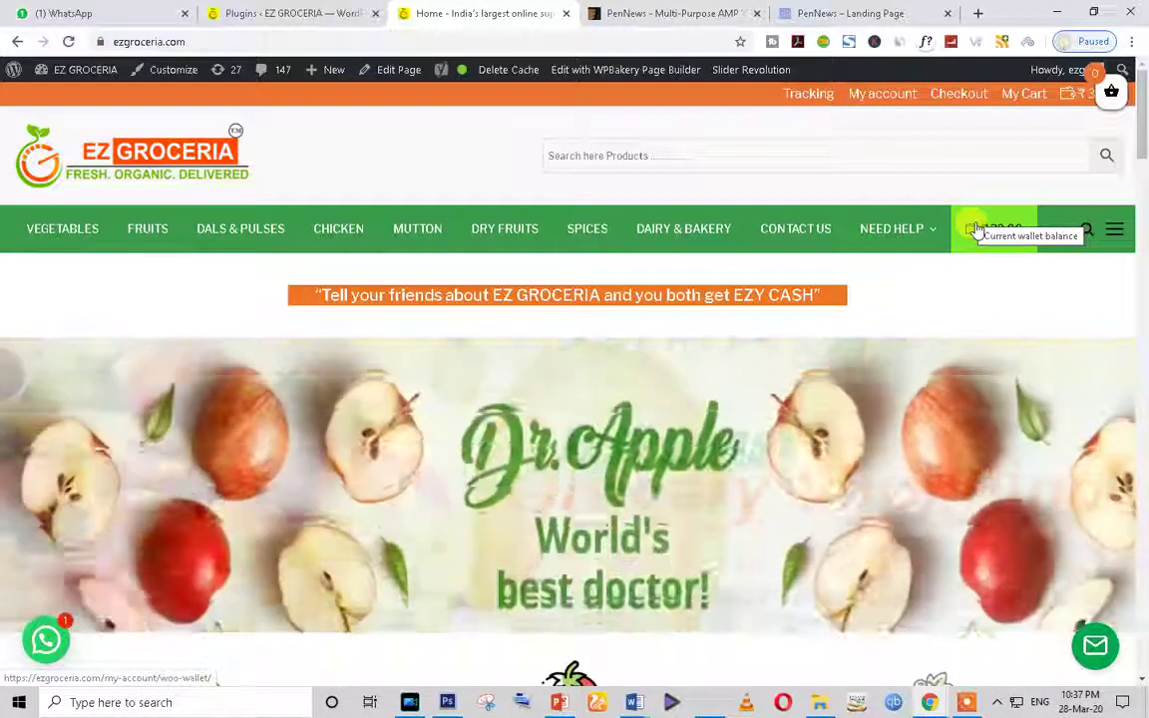
scroll(806, 333, "down", 3)
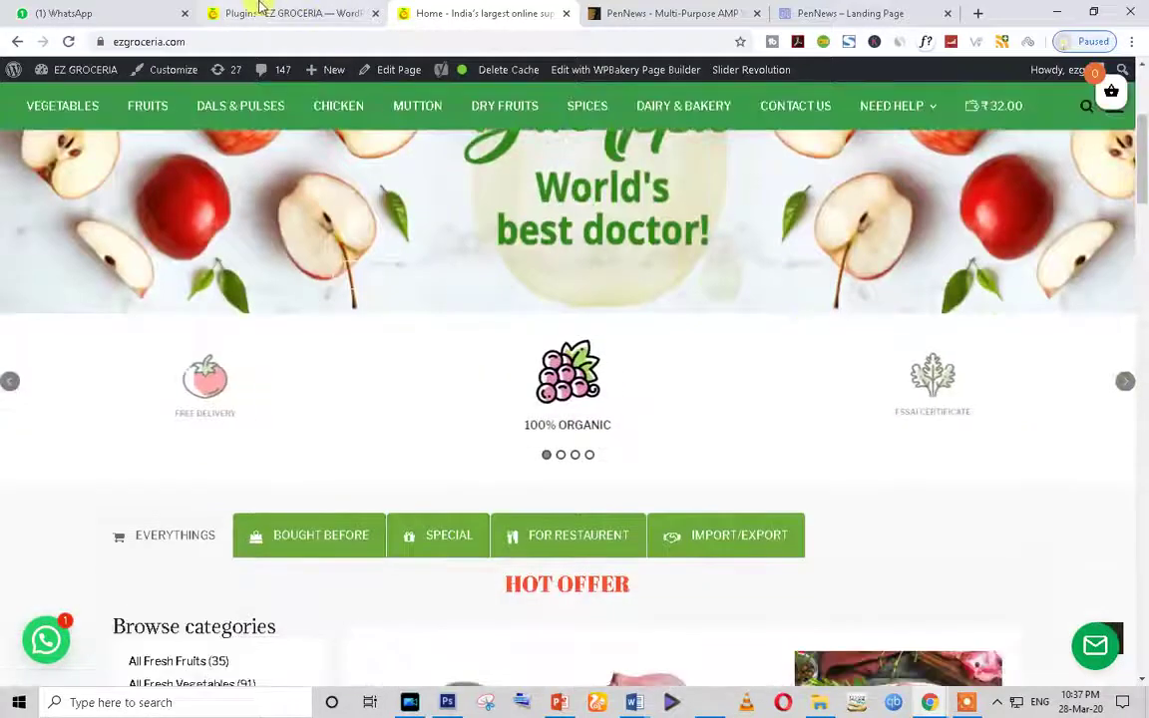
left_click(244, 12)
Step: Scroll the installed plugins list, highlighting the Advanced Woo Search and Penci Framework names
scroll(643, 479, "down", 1)
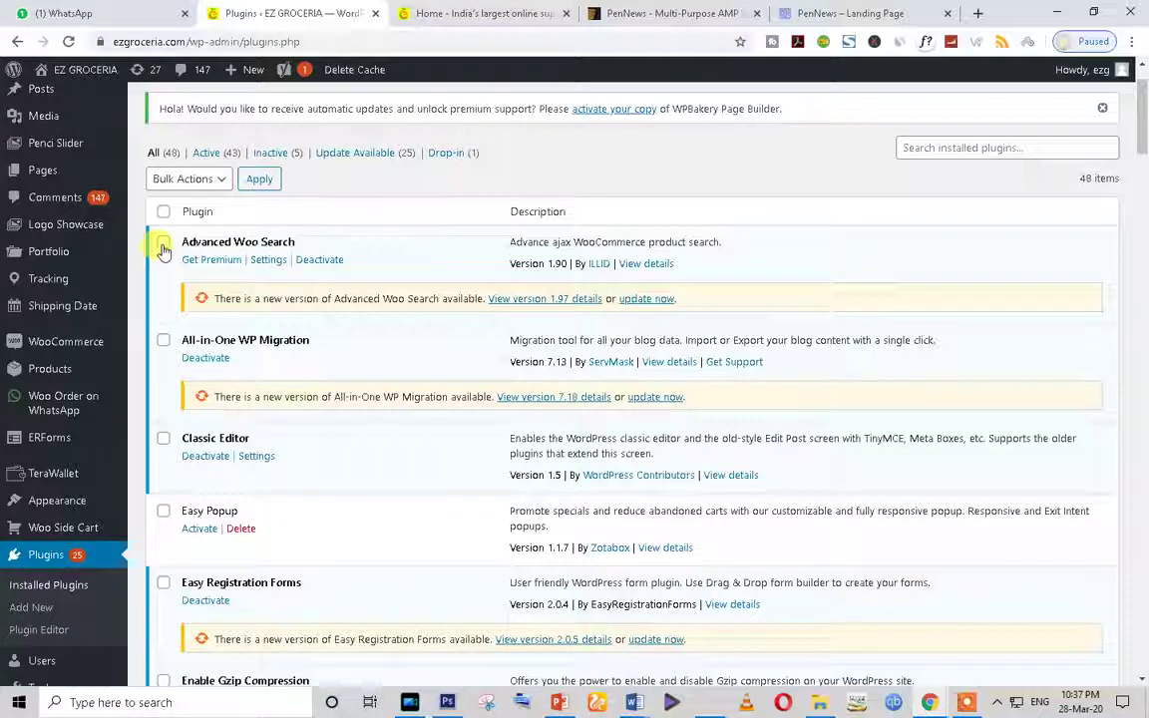
left_click_drag(183, 242, 294, 243)
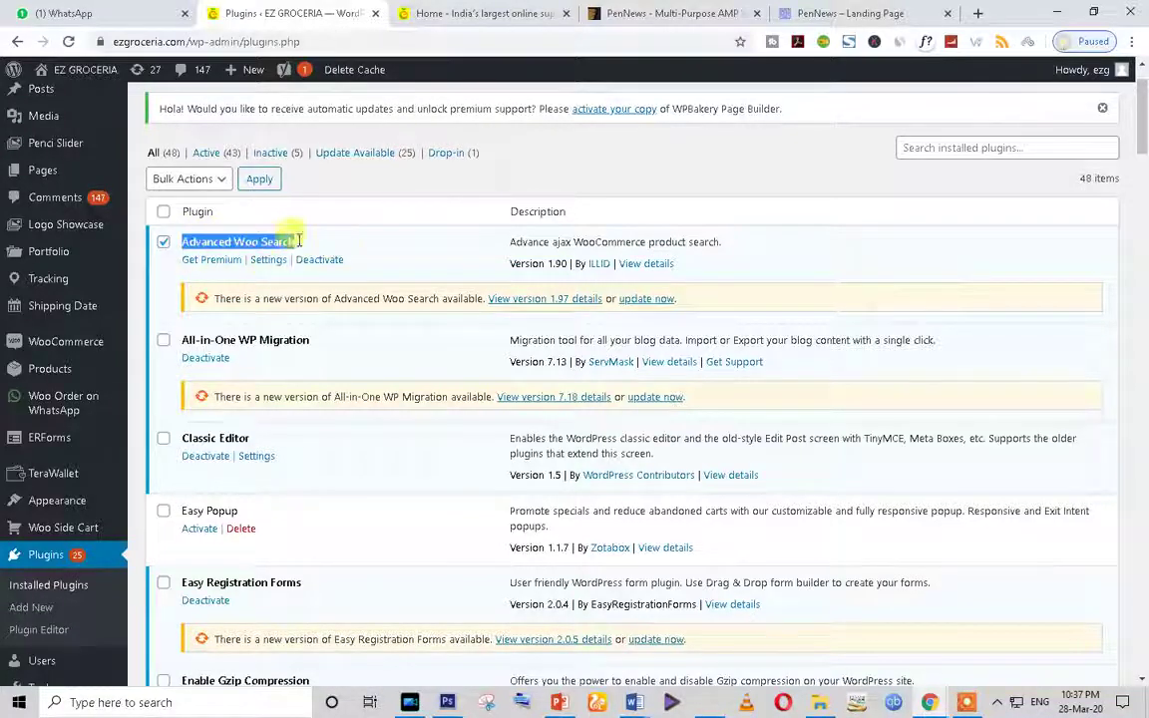
left_click(239, 336)
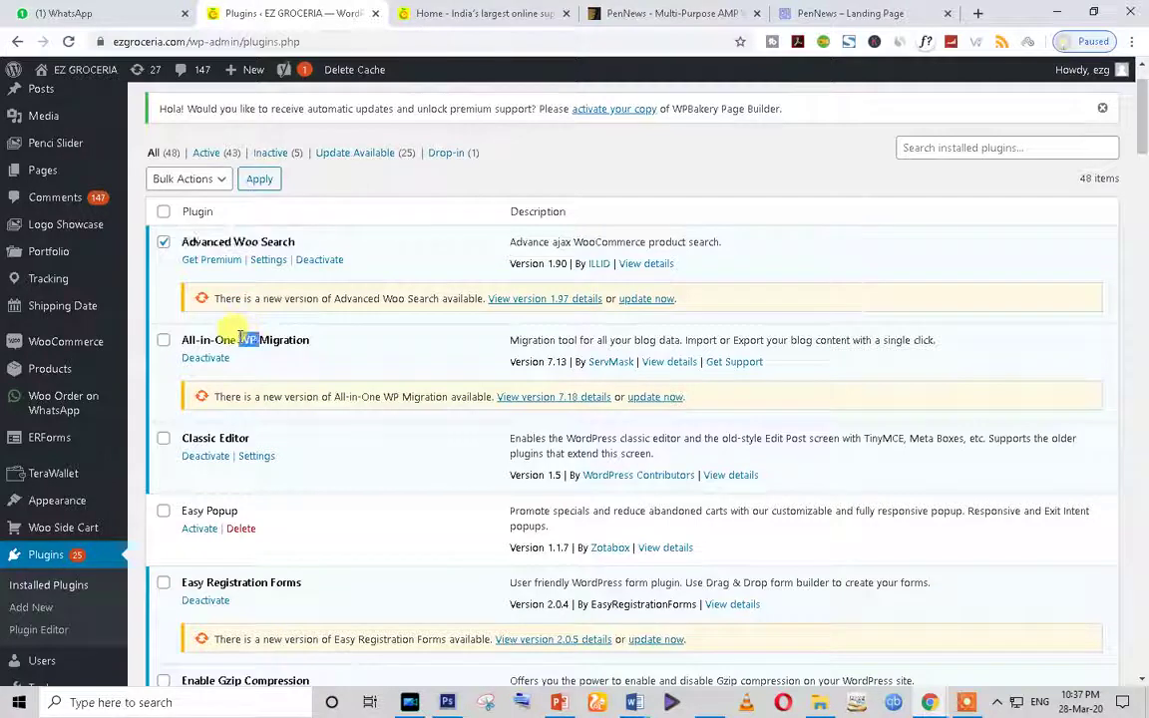
scroll(240, 336, "down", 3)
scroll(210, 355, "down", 3)
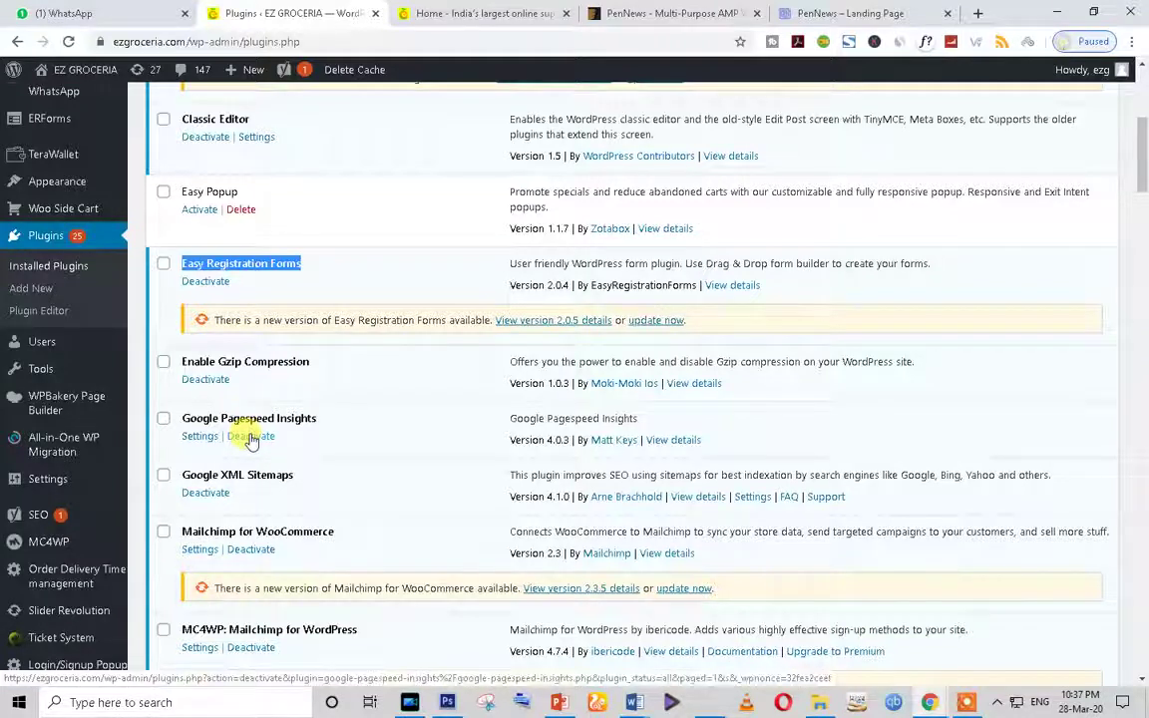
scroll(289, 469, "down", 5)
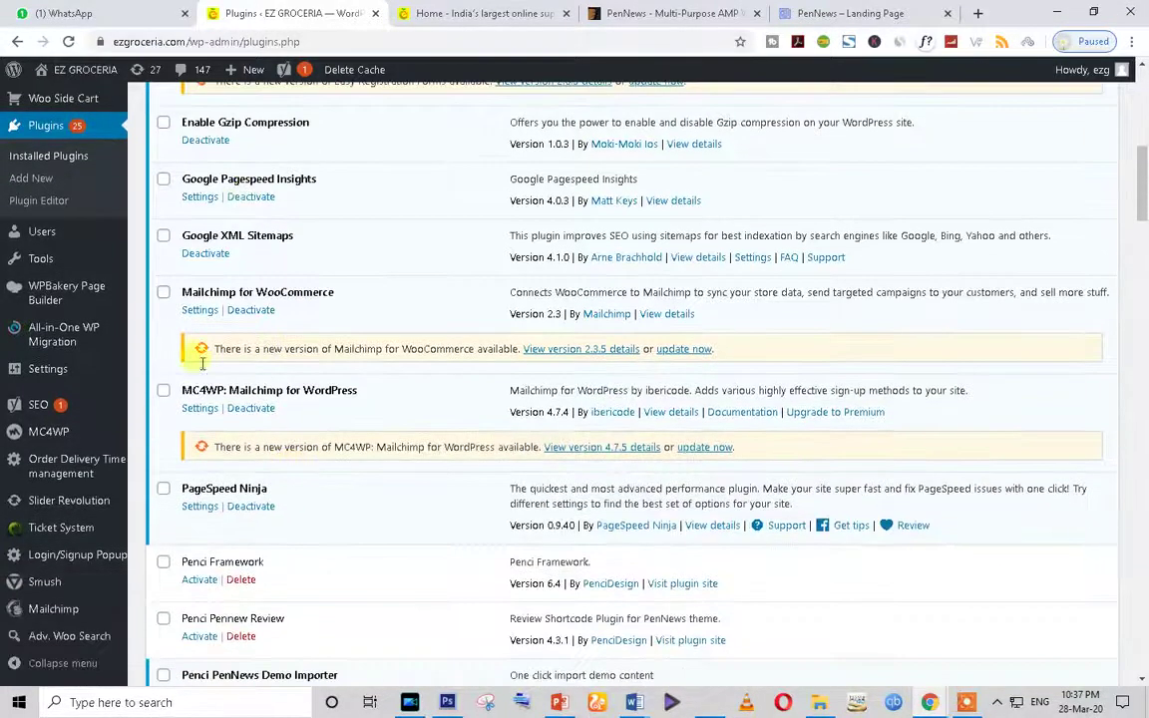
scroll(564, 361, "down", 3)
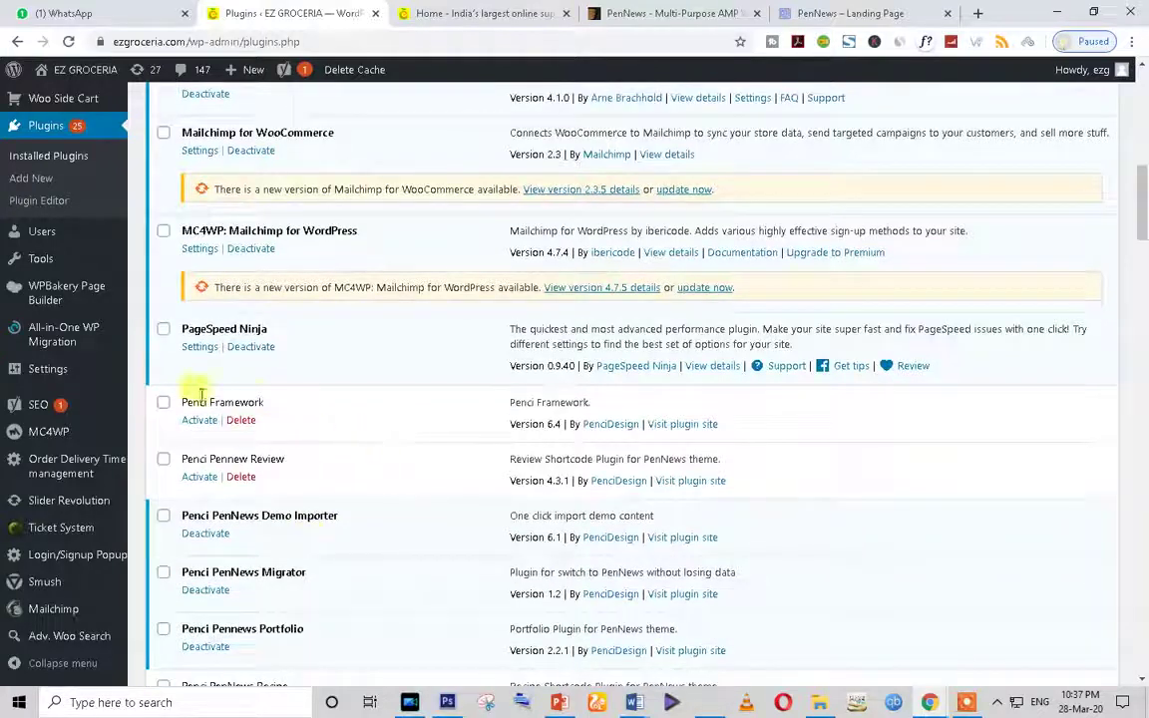
triple_click(251, 401)
Step: Find and highlight WooCommerce Stripe Gateway in the list, then scroll back to the top
scroll(294, 538, "down", 10)
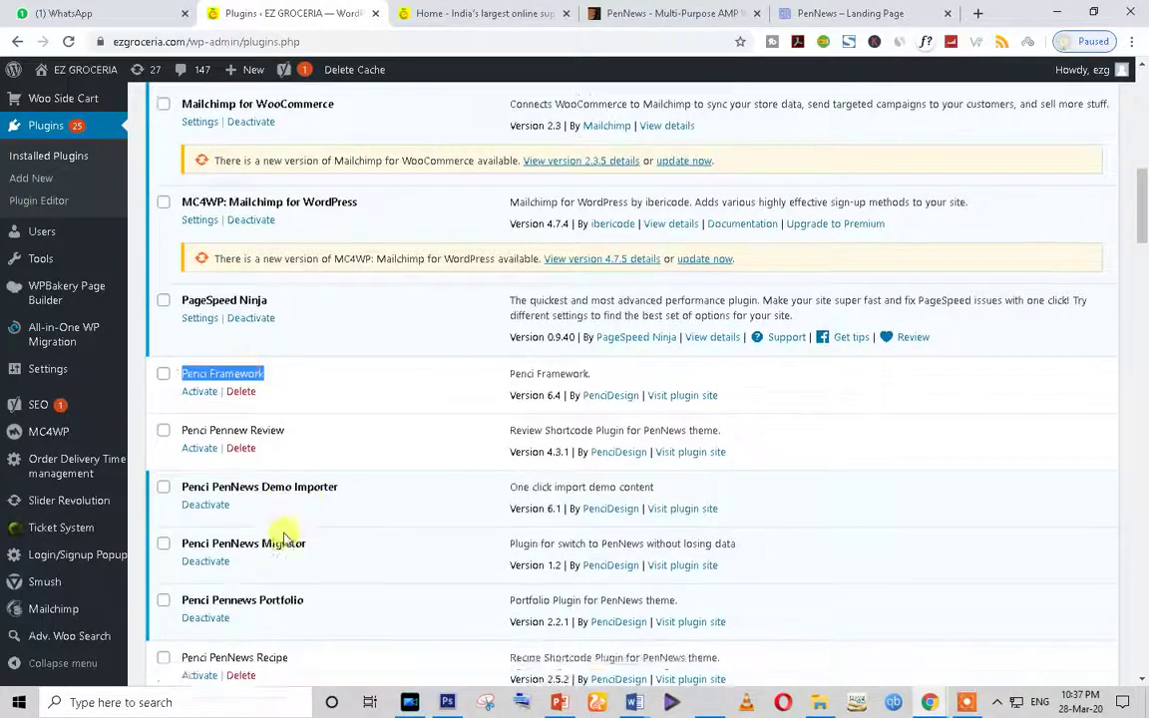
scroll(283, 533, "down", 5)
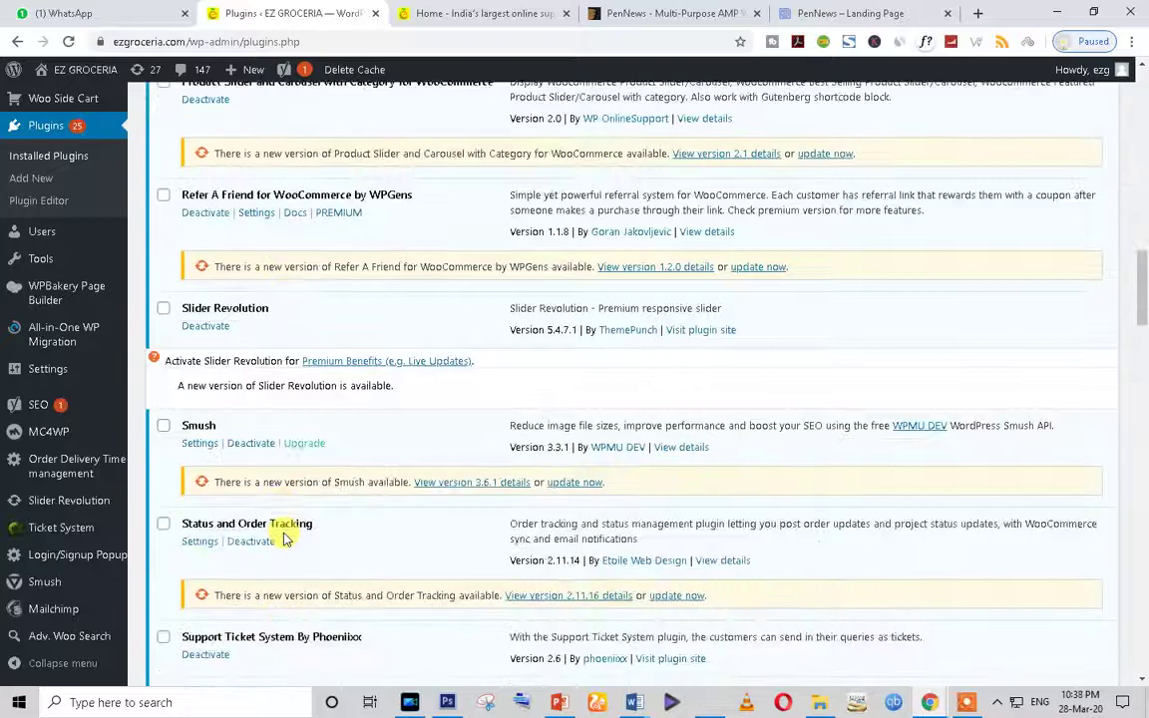
scroll(55, 354, "up", 2)
scroll(55, 355, "up", 10)
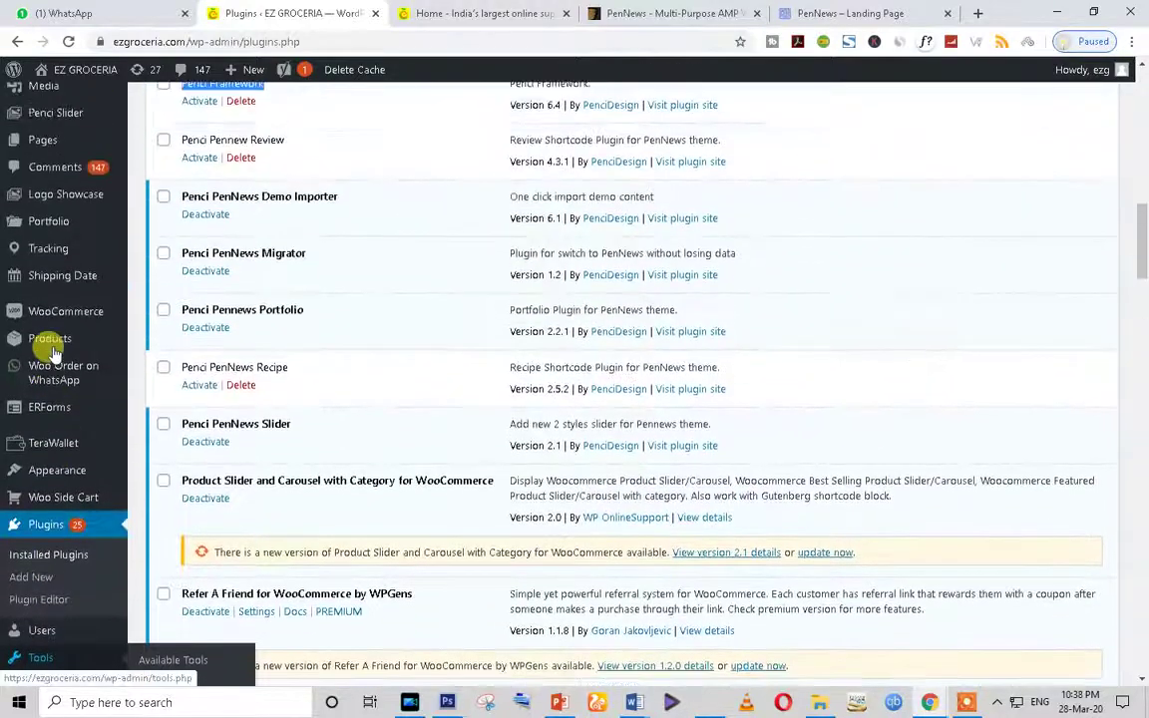
scroll(321, 464, "down", 10)
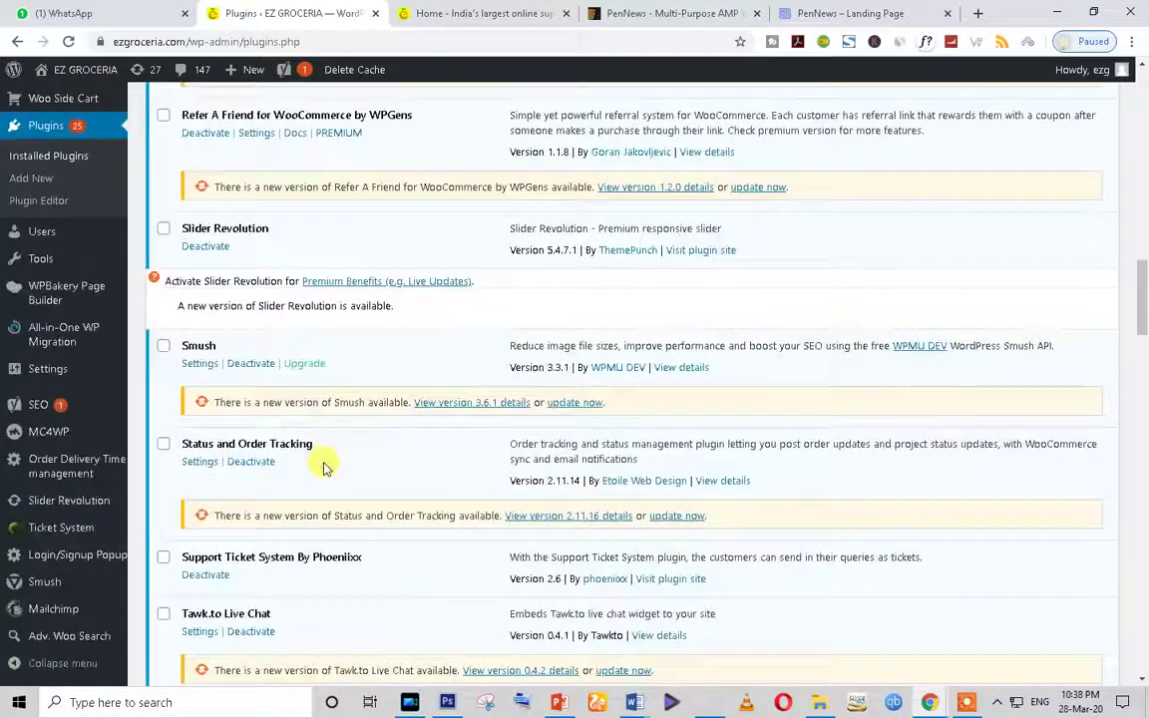
scroll(323, 467, "down", 10)
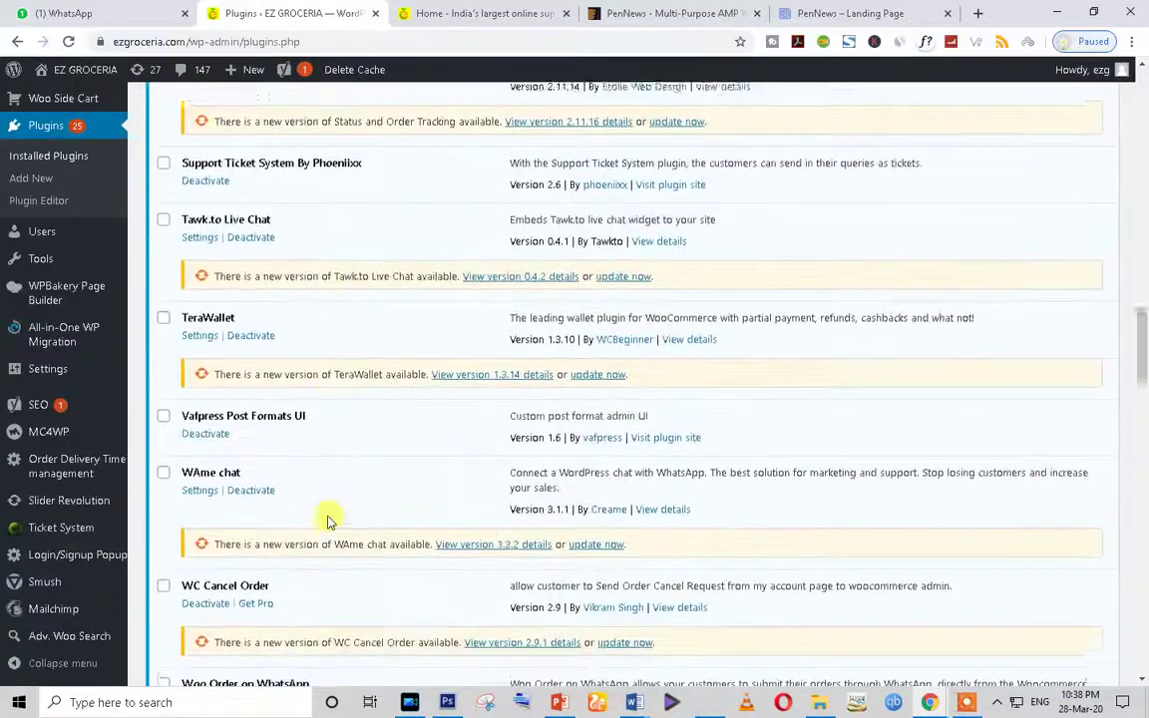
scroll(329, 520, "down", 3)
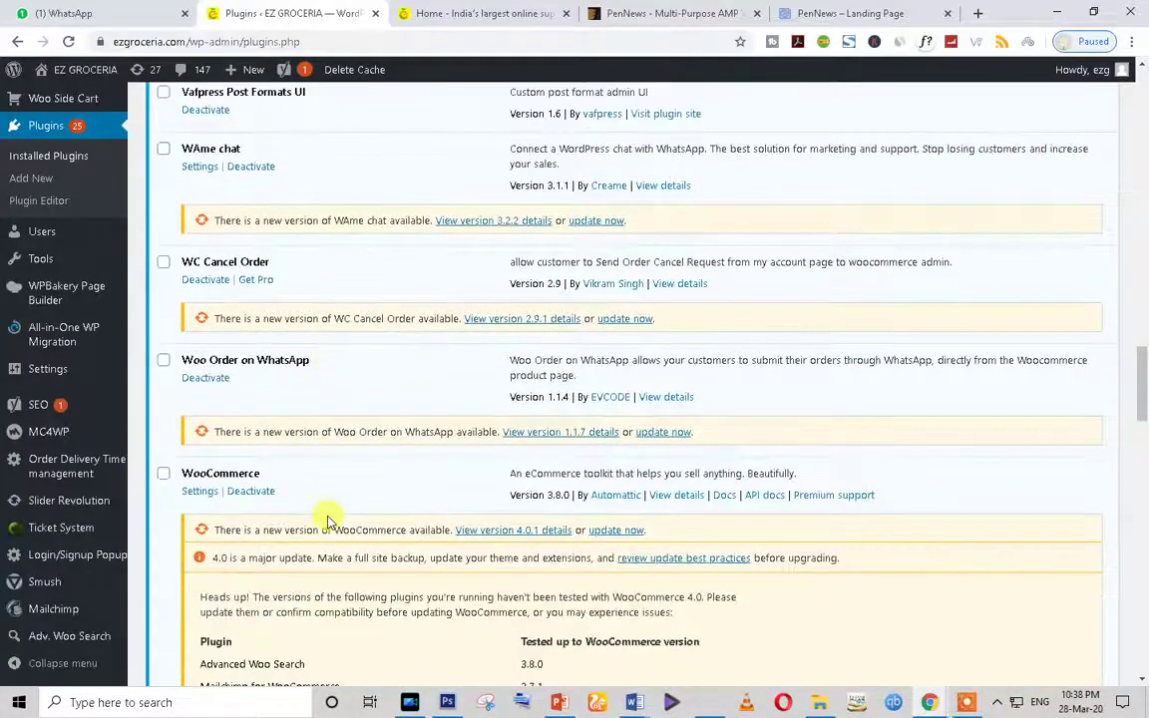
scroll(330, 520, "down", 15)
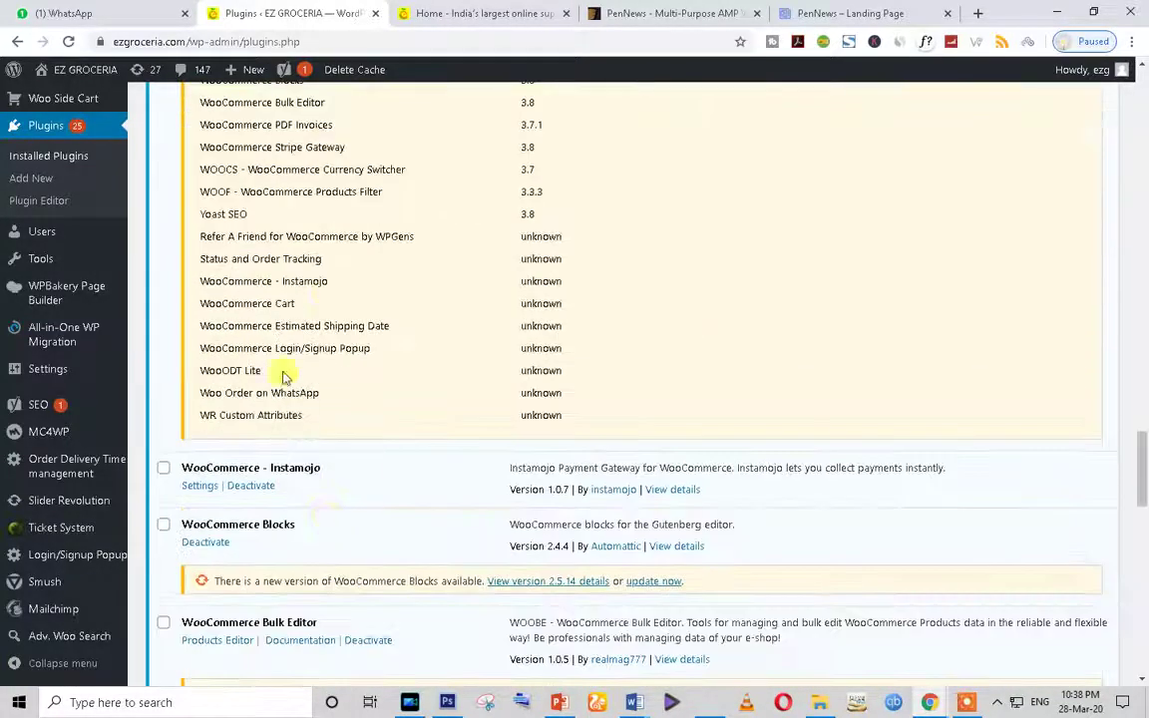
scroll(841, 387, "down", 4)
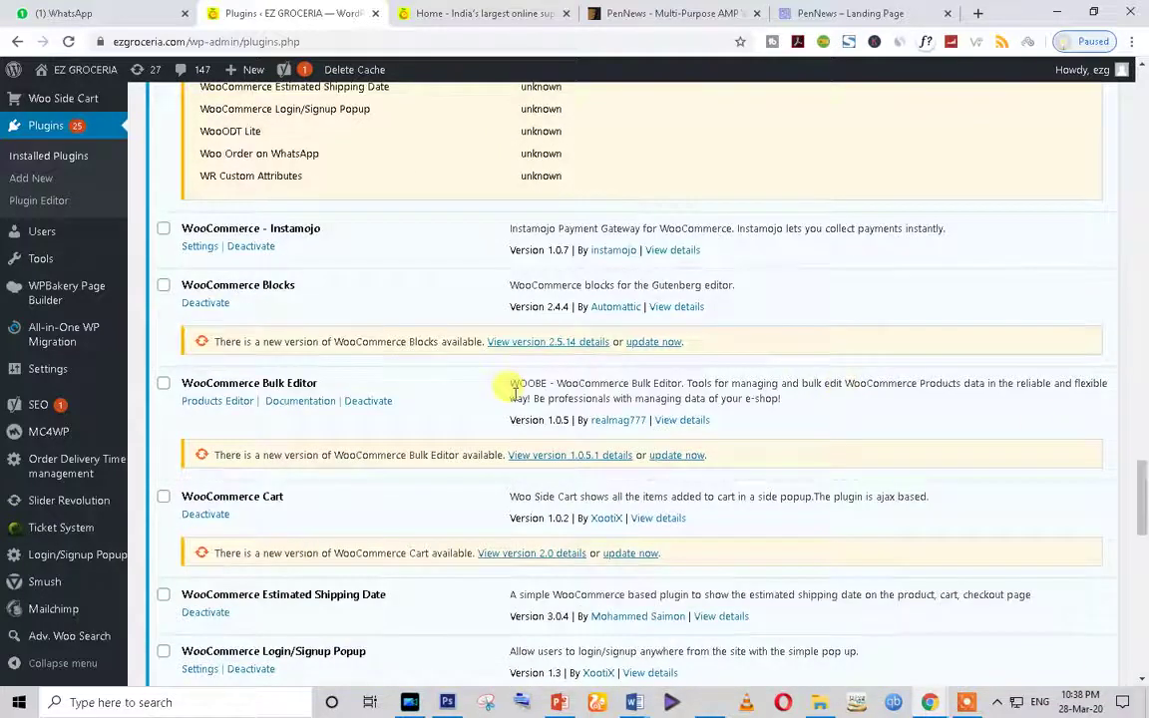
scroll(410, 436, "down", 3)
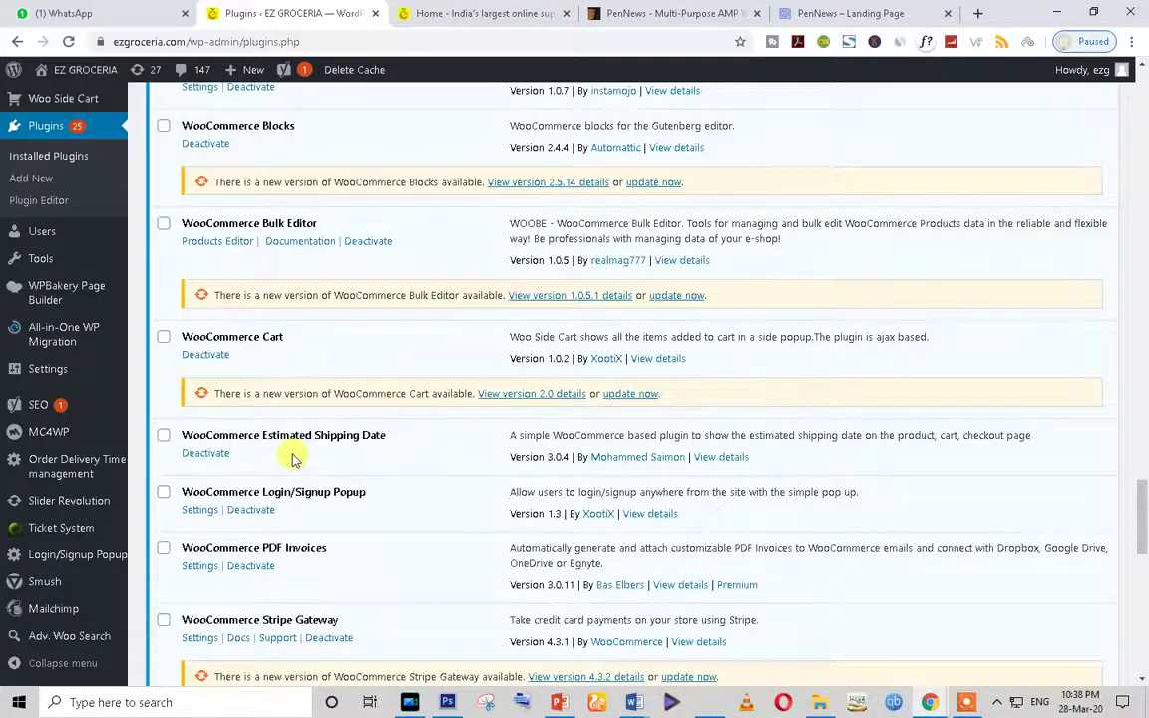
scroll(294, 459, "down", 5)
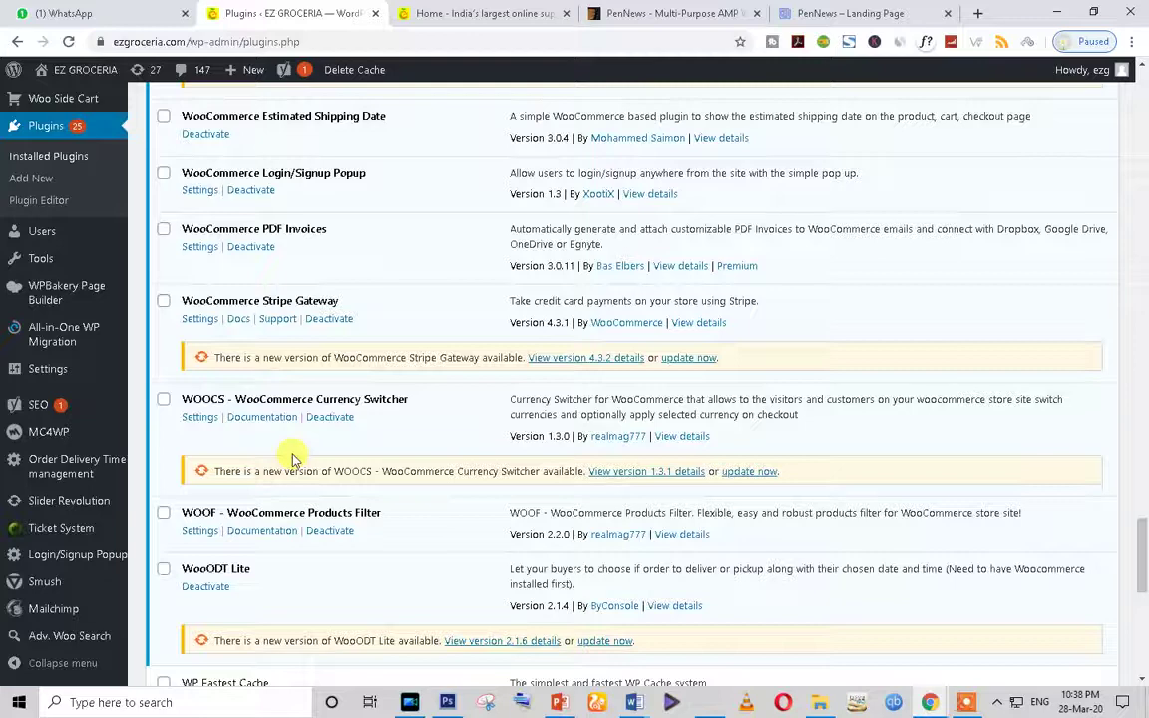
triple_click(267, 296)
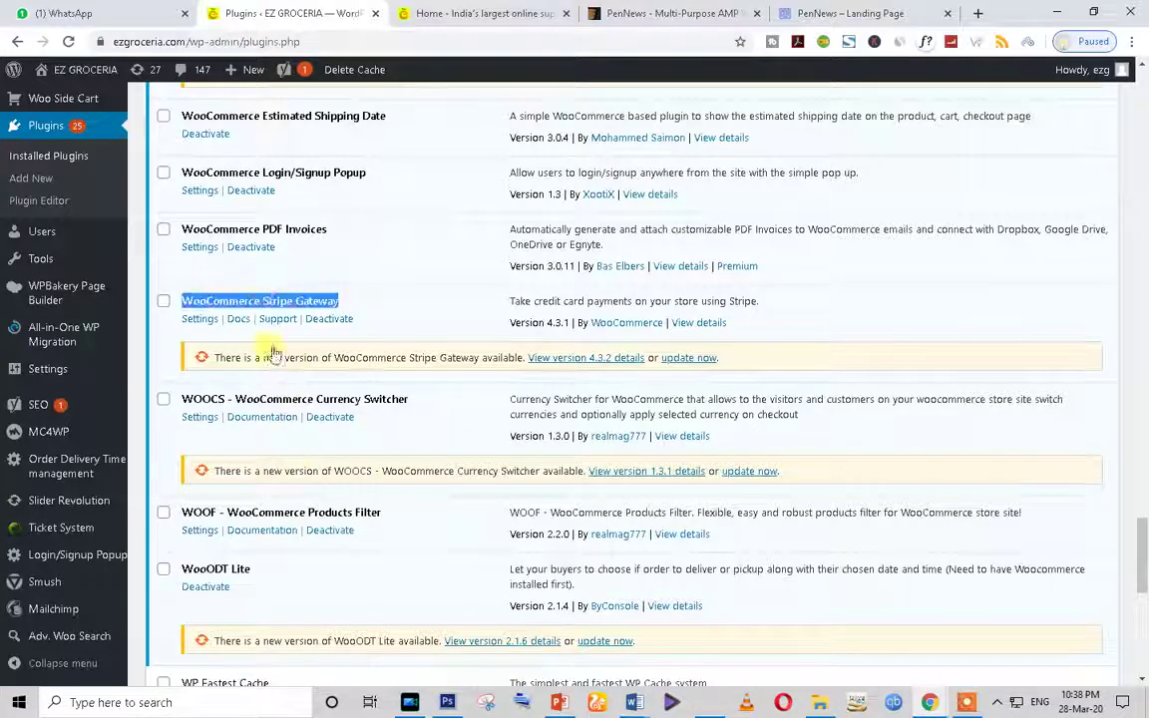
scroll(267, 479, "down", 10)
scroll(1044, 477, "up", 20)
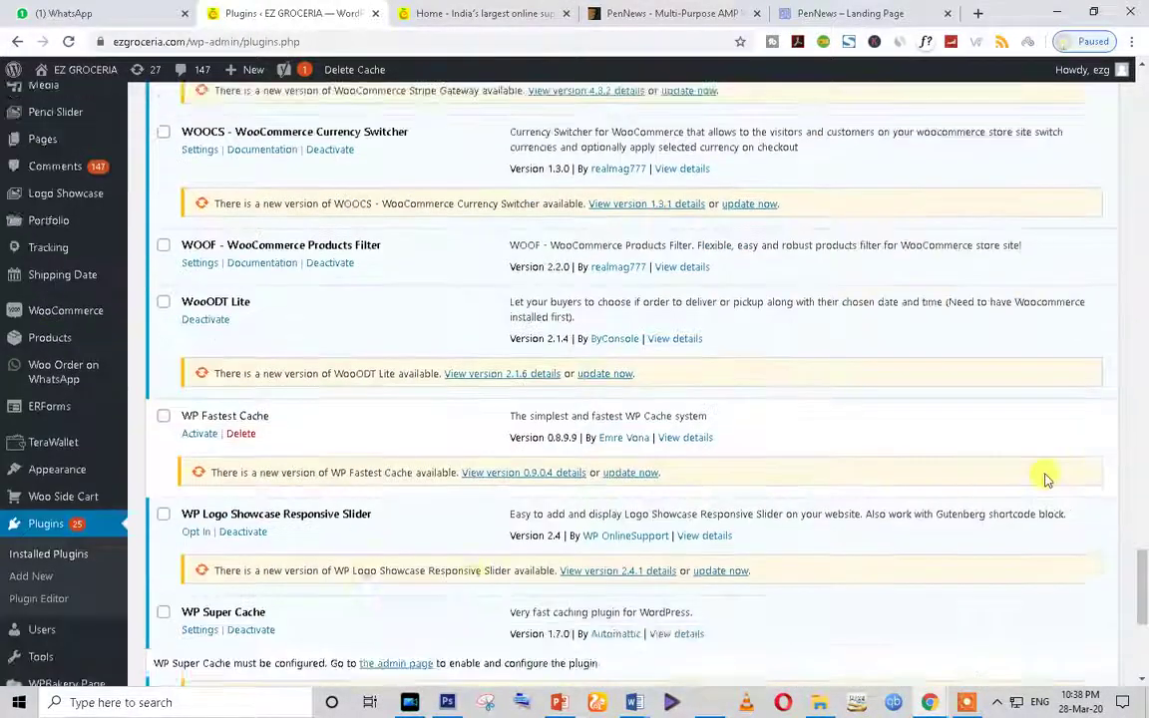
scroll(634, 277, "up", 3)
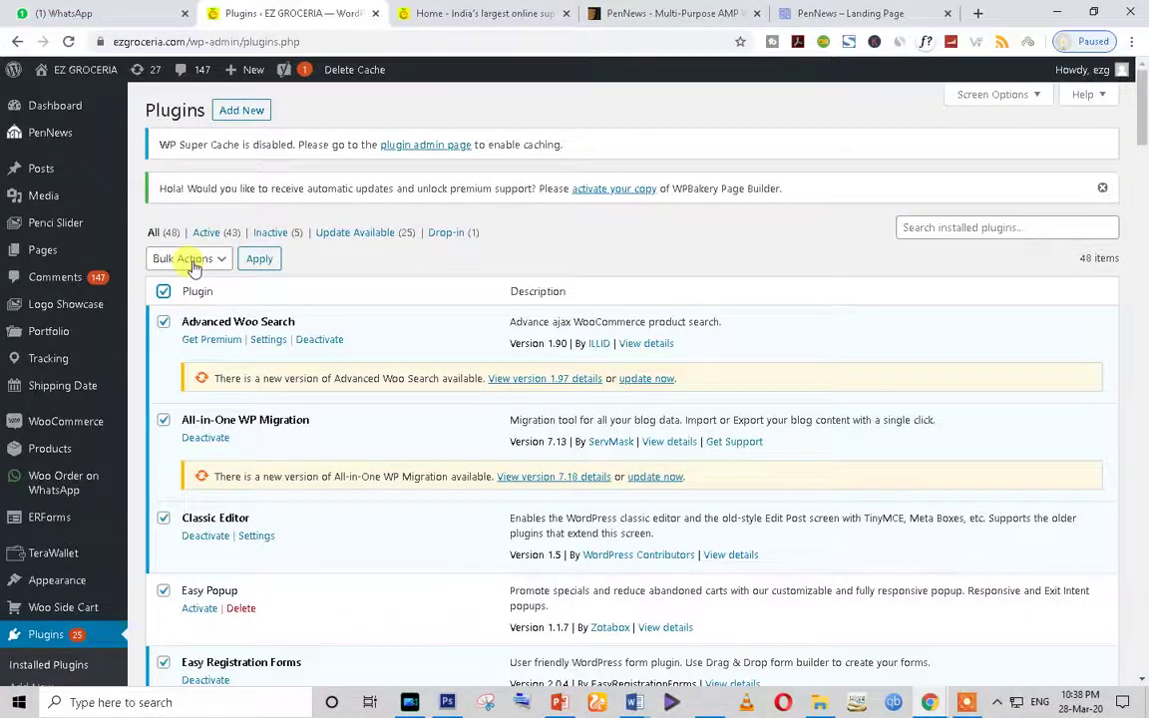
Step: Filter to the 43 active plugins, then confirm the storefront cart is empty at ₹0.00
scroll(254, 576, "down", 10)
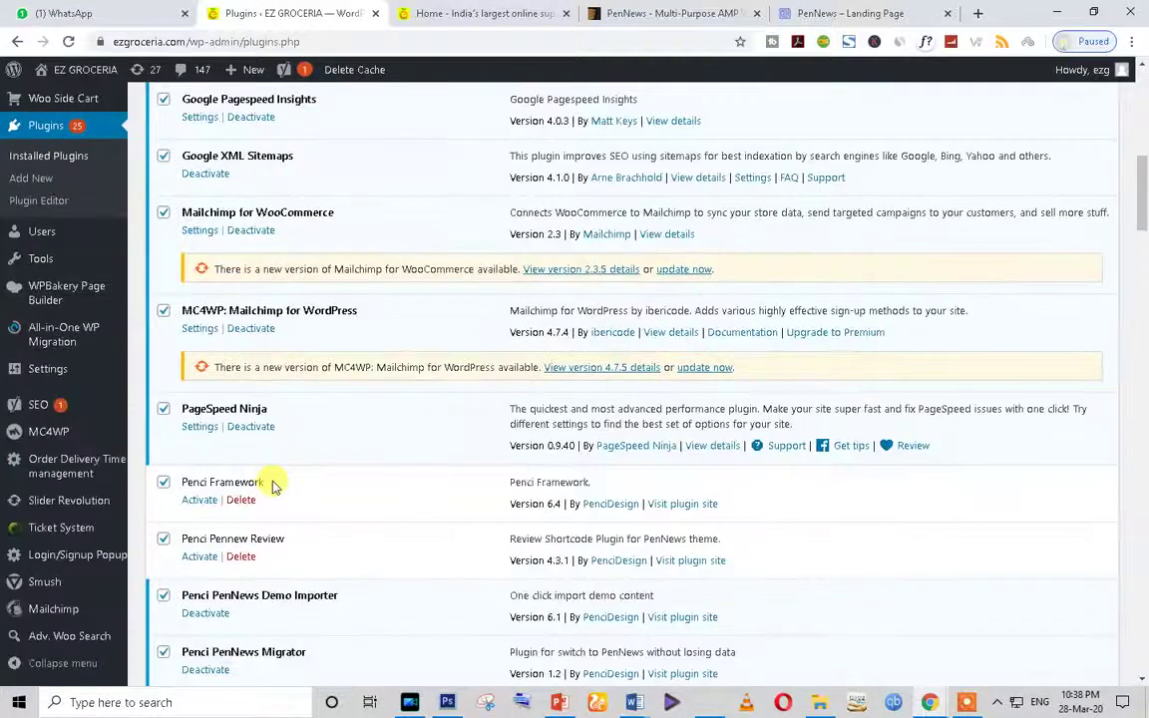
scroll(275, 487, "down", 1)
scroll(275, 486, "up", 10)
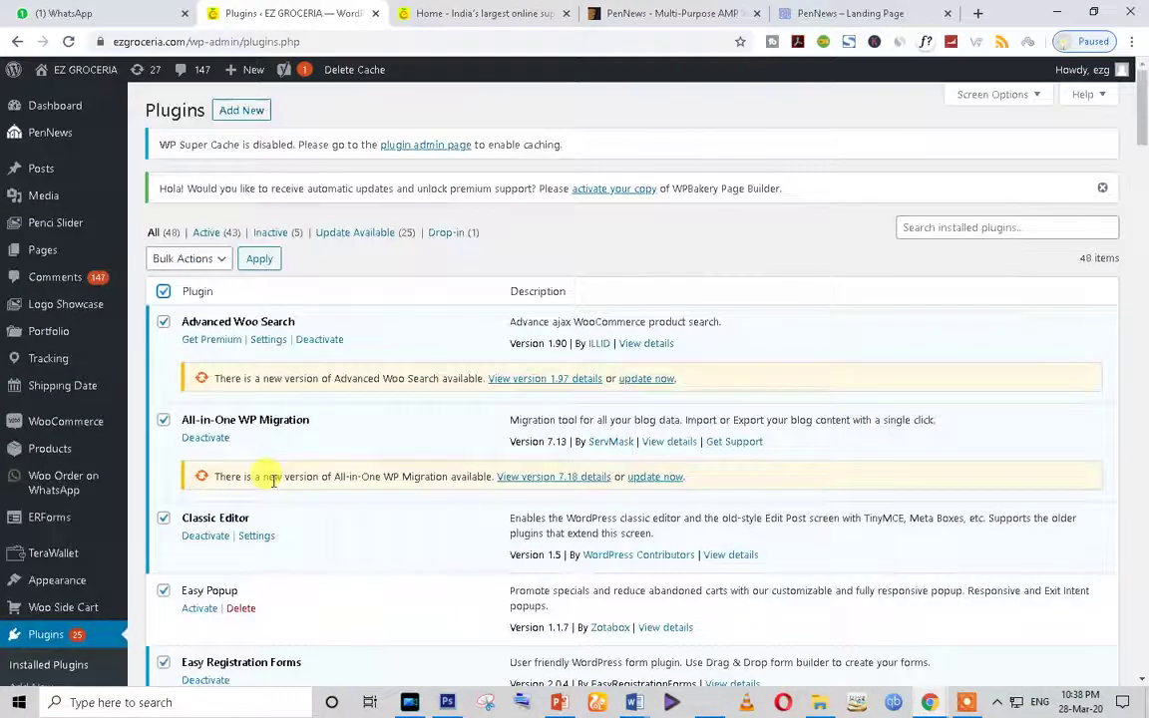
left_click(206, 233)
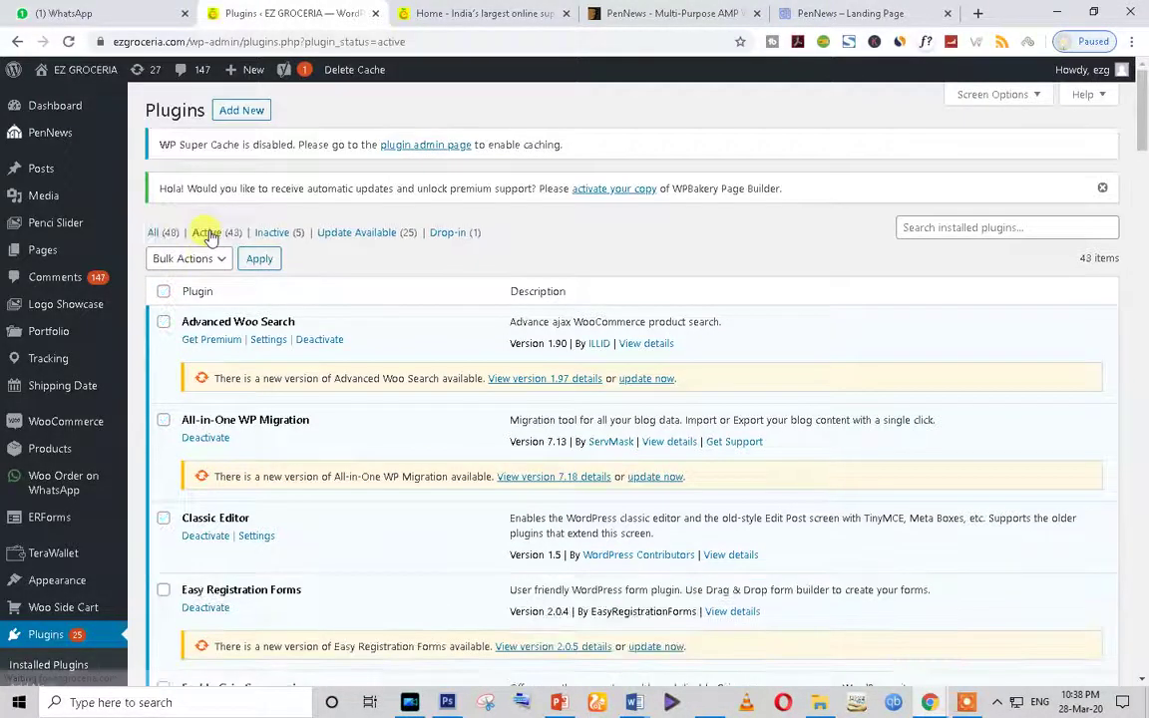
scroll(372, 403, "down", 6)
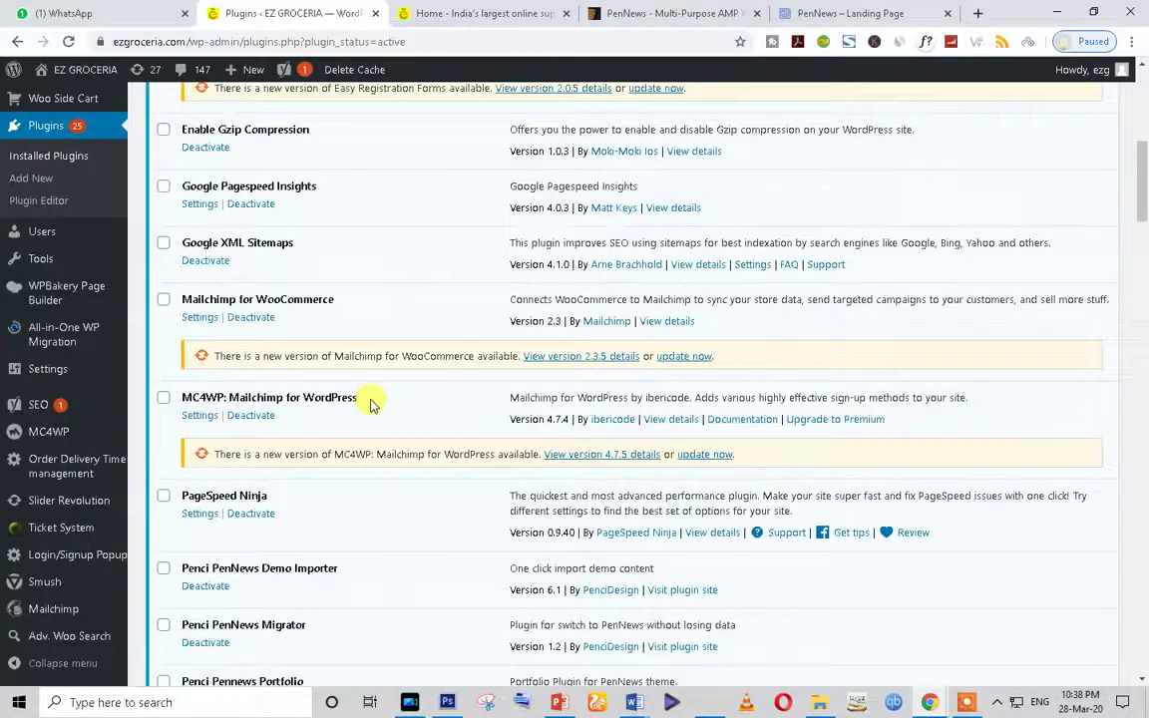
scroll(372, 403, "down", 3)
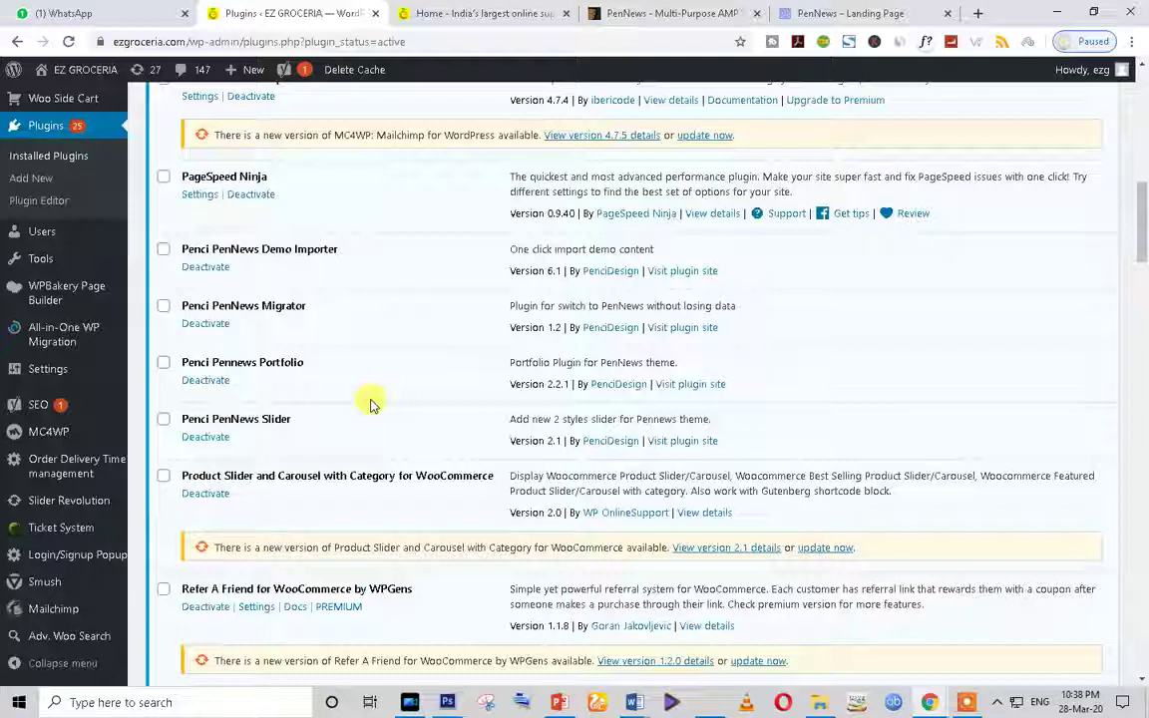
left_click(468, 13)
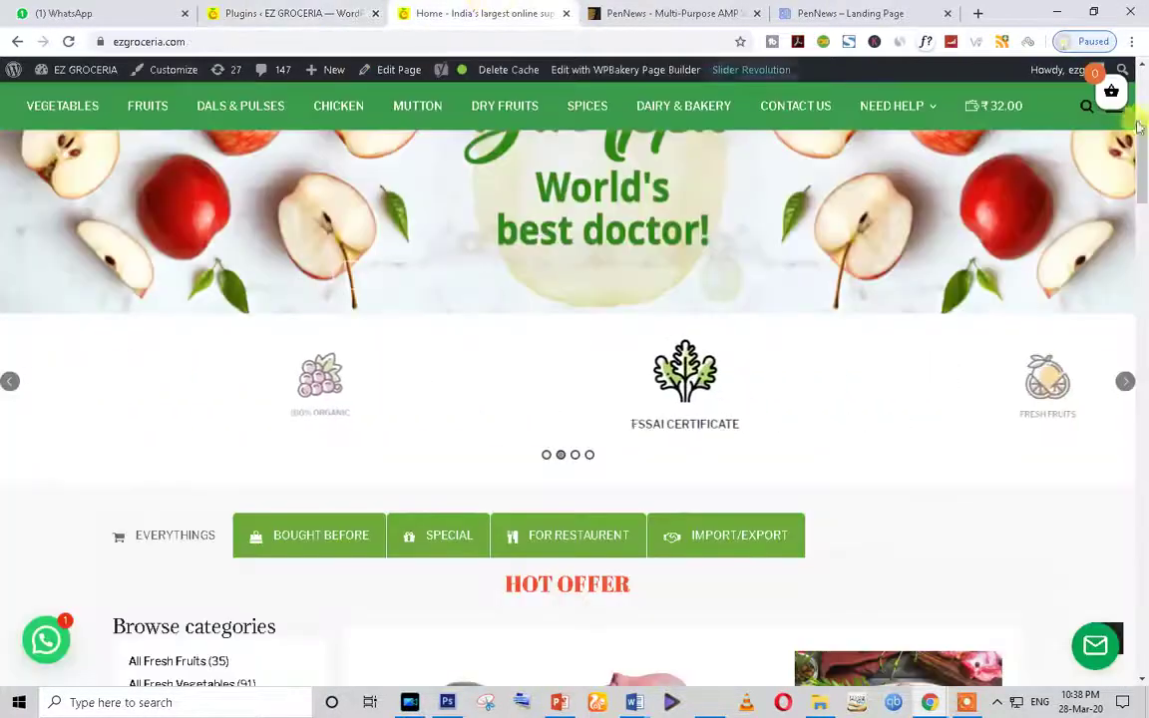
left_click(1112, 98)
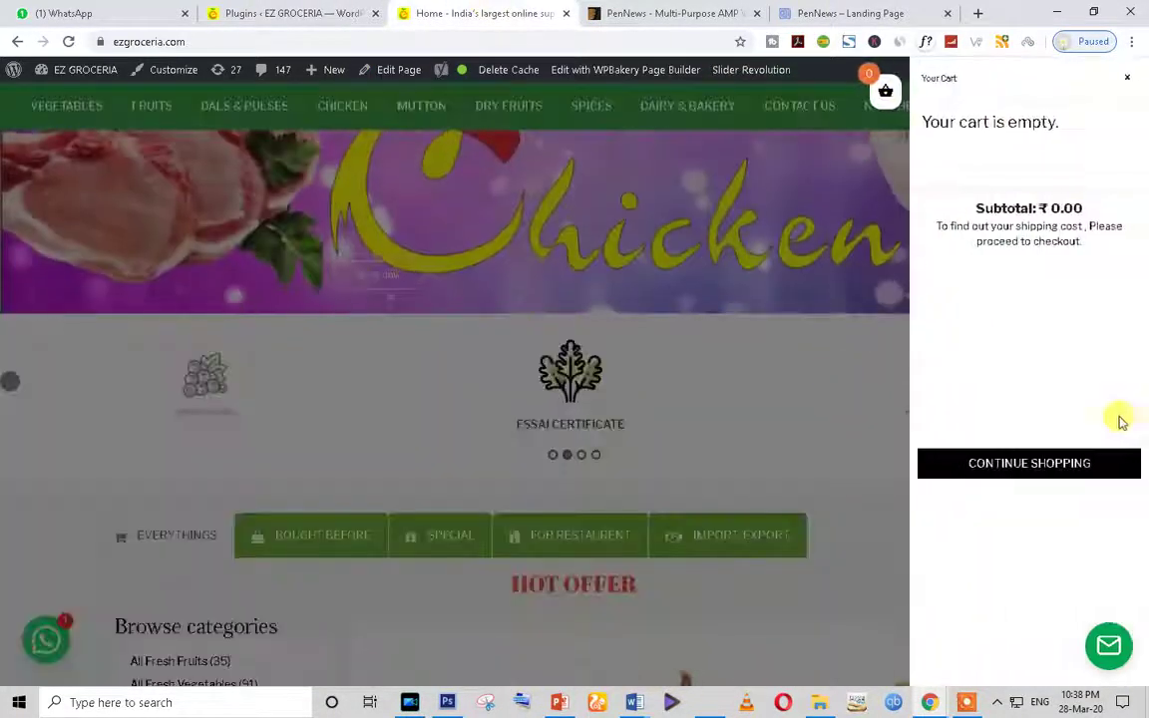
Step: Close the empty cart panel and open the FRUITS category page
left_click(1127, 79)
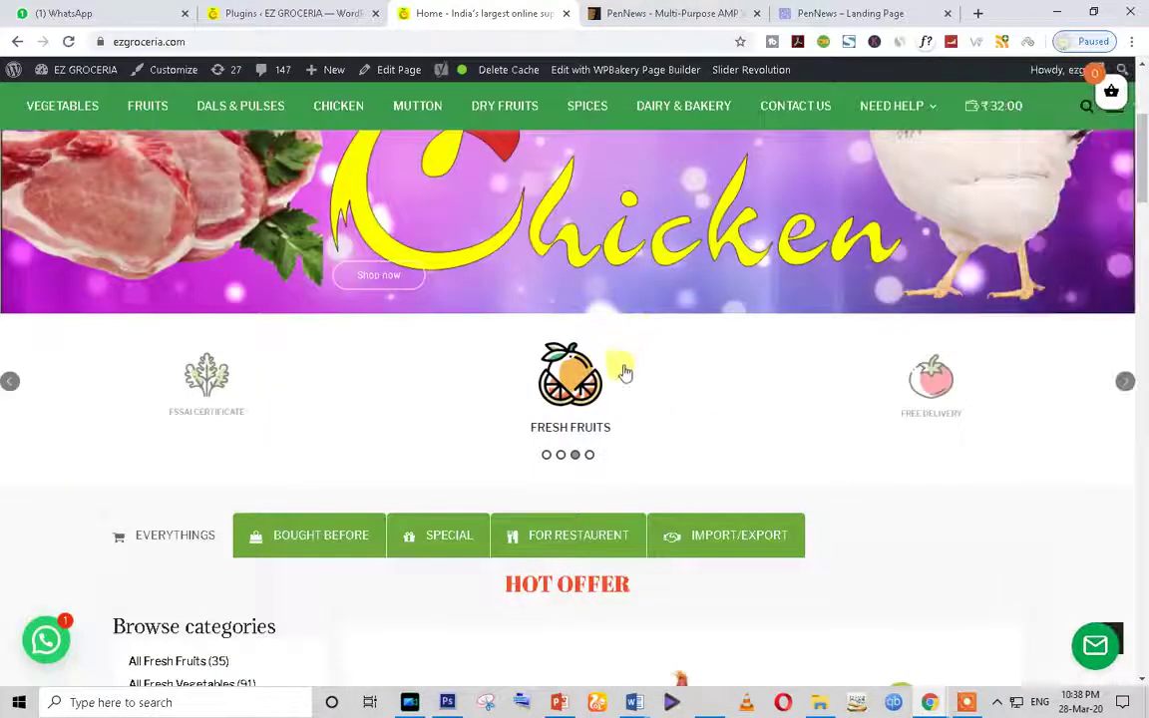
scroll(449, 299, "up", 2)
left_click(150, 232)
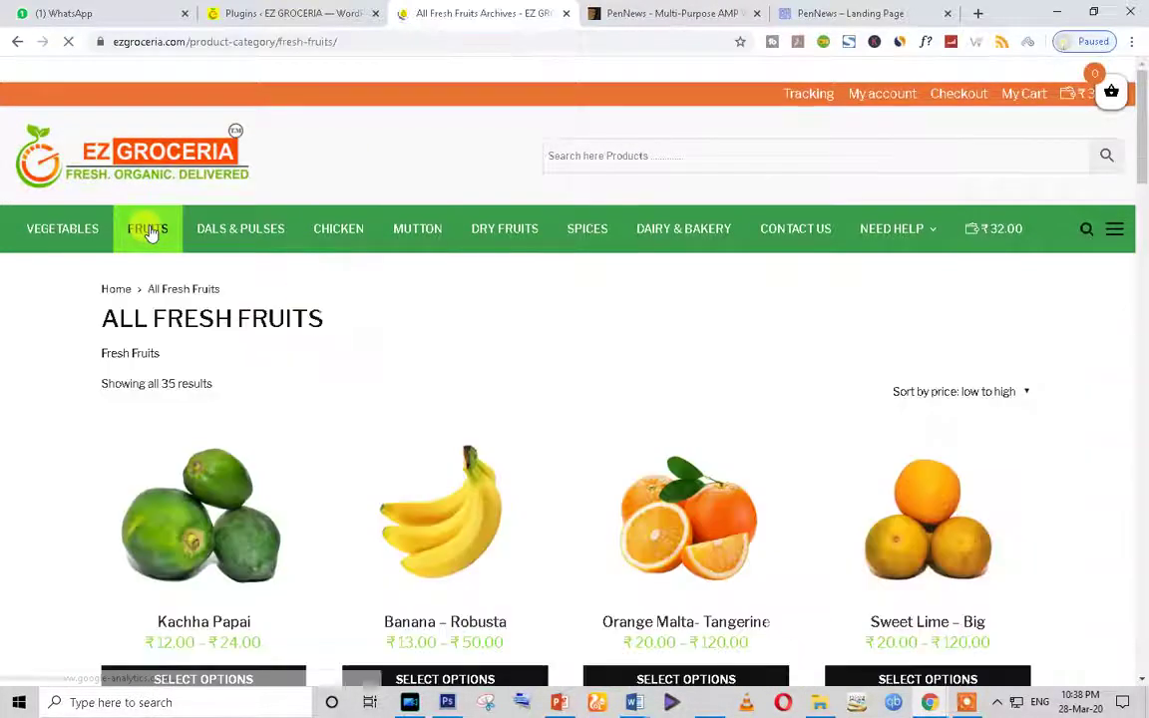
Step: Load the All Fresh Fruits page address in a new incognito window
left_click(235, 44)
key("ctrl+c")
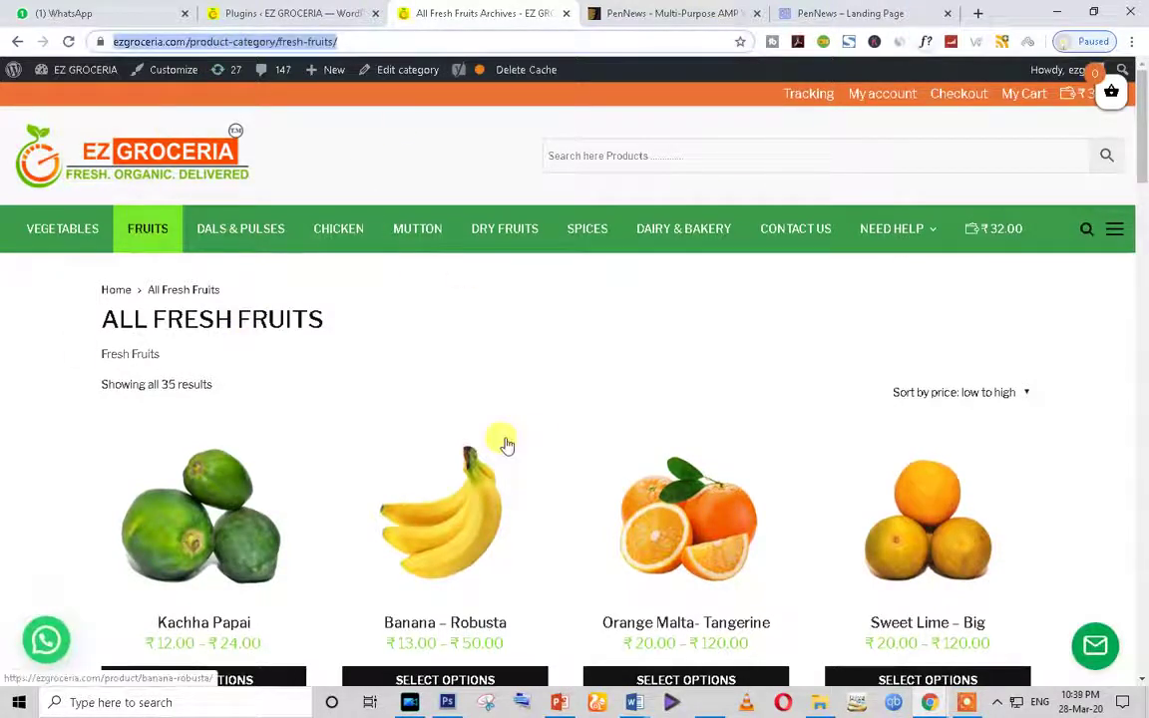
key("ctrl+shift+n")
key("ctrl+v")
key("Return")
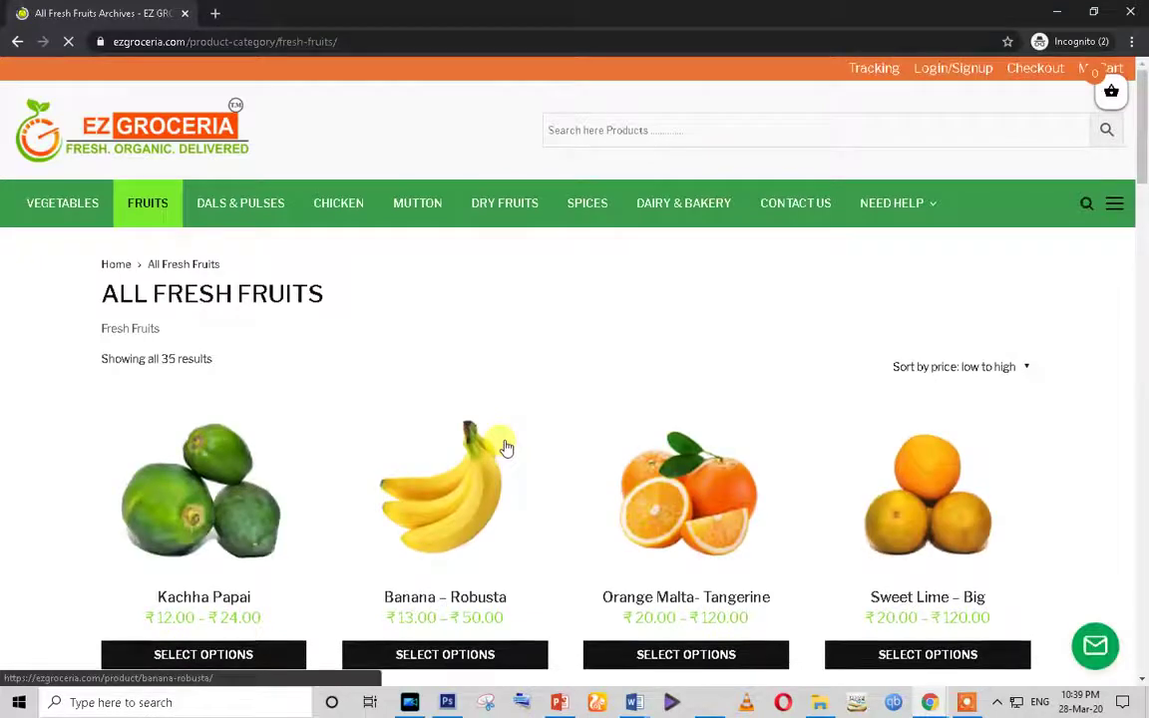
Step: Add a 12 piece Banana – Robusta pack, ₹50.00, to the cart and proceed to checkout
scroll(506, 448, "down", 2)
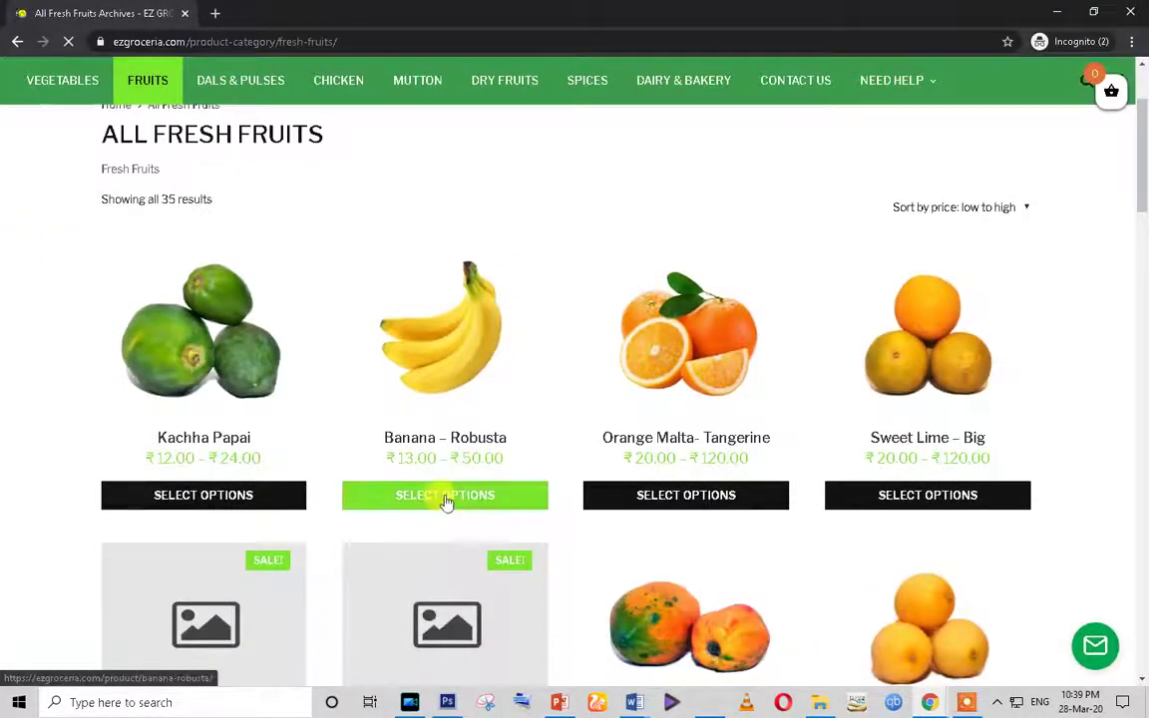
left_click(446, 502)
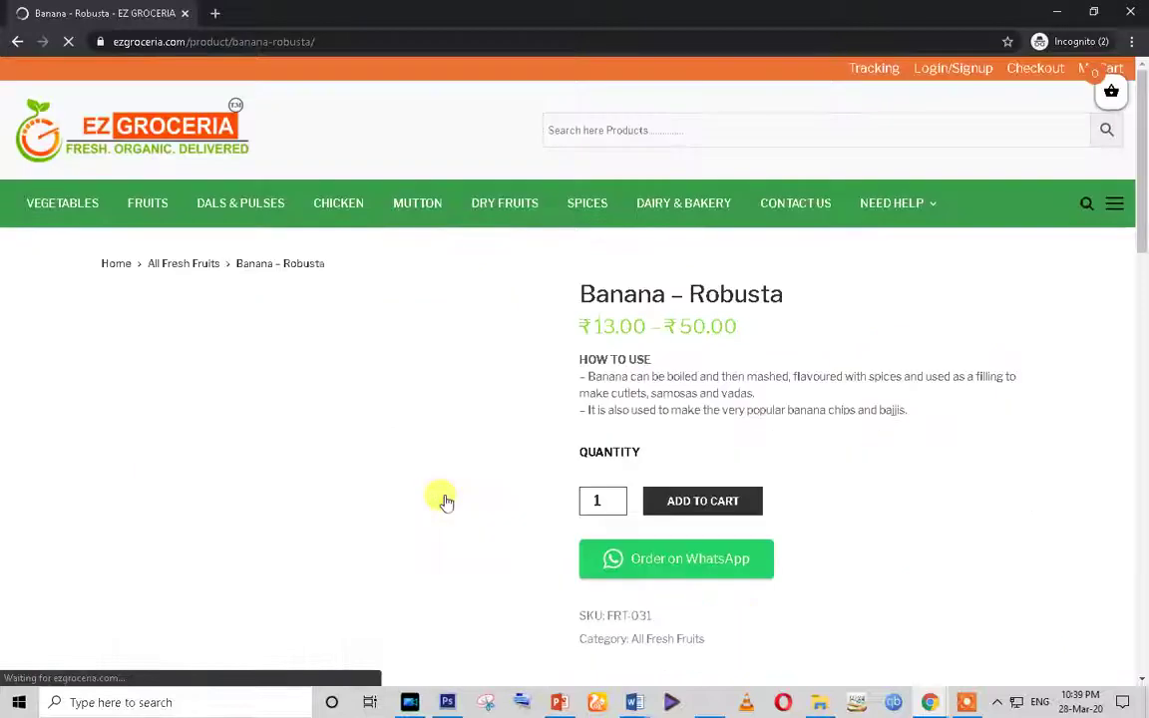
scroll(461, 497, "down", 2)
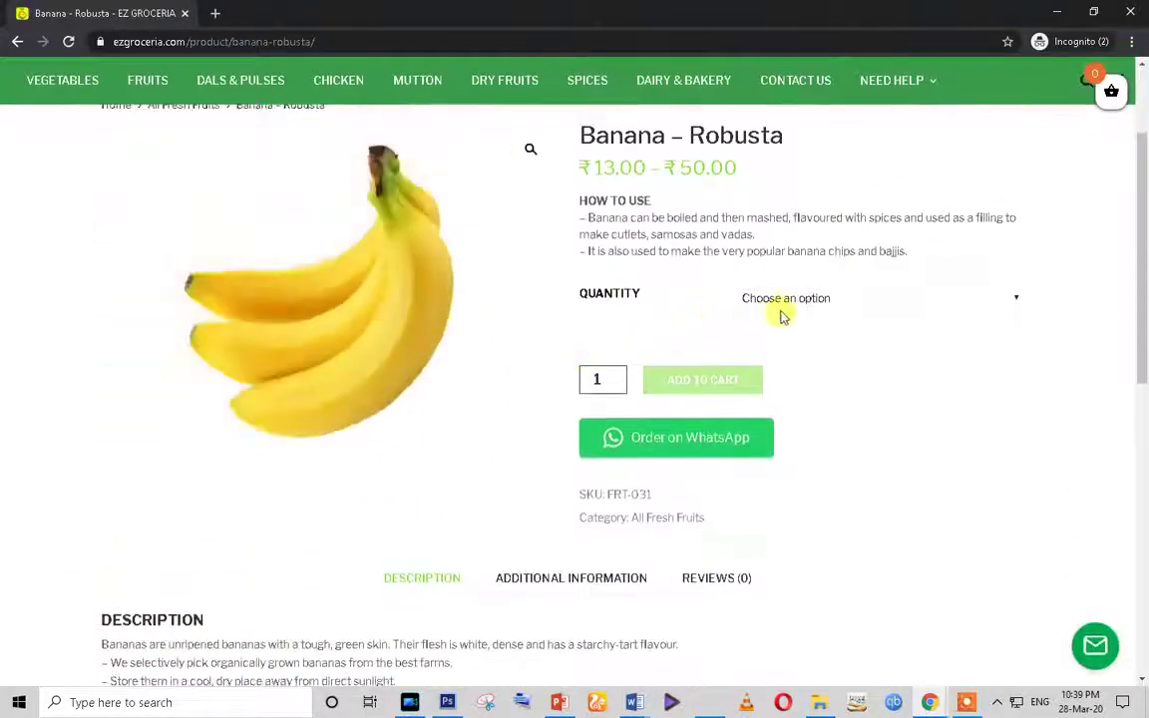
left_click(786, 299)
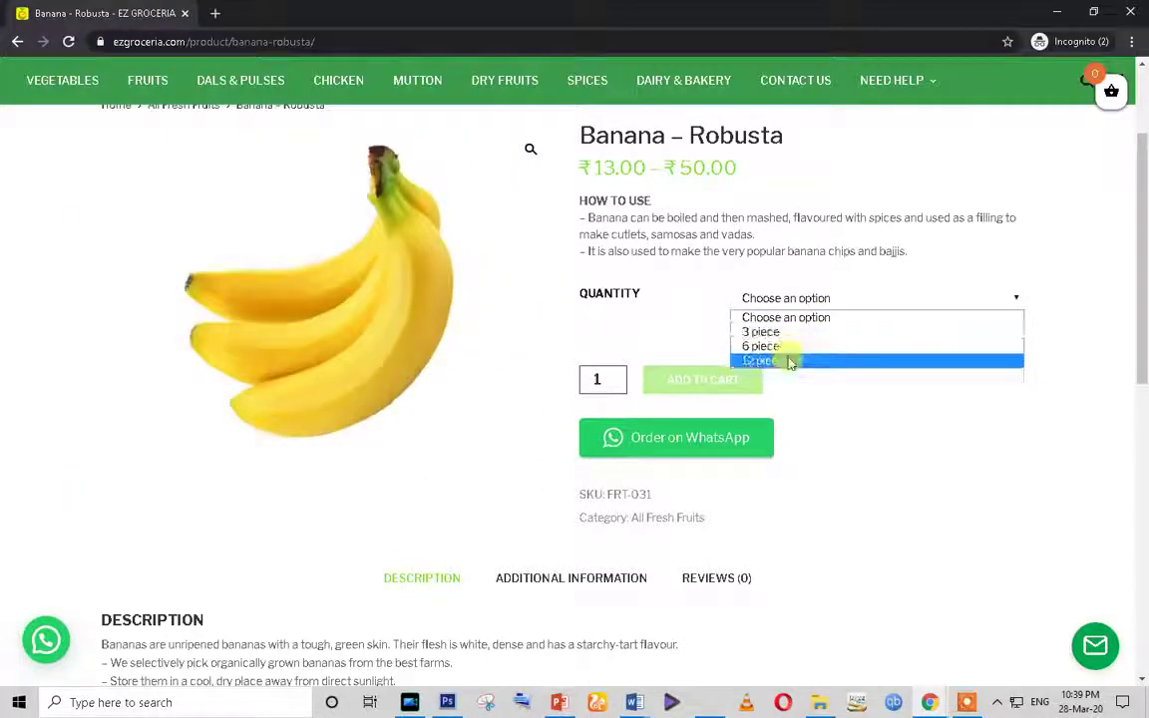
left_click(788, 360)
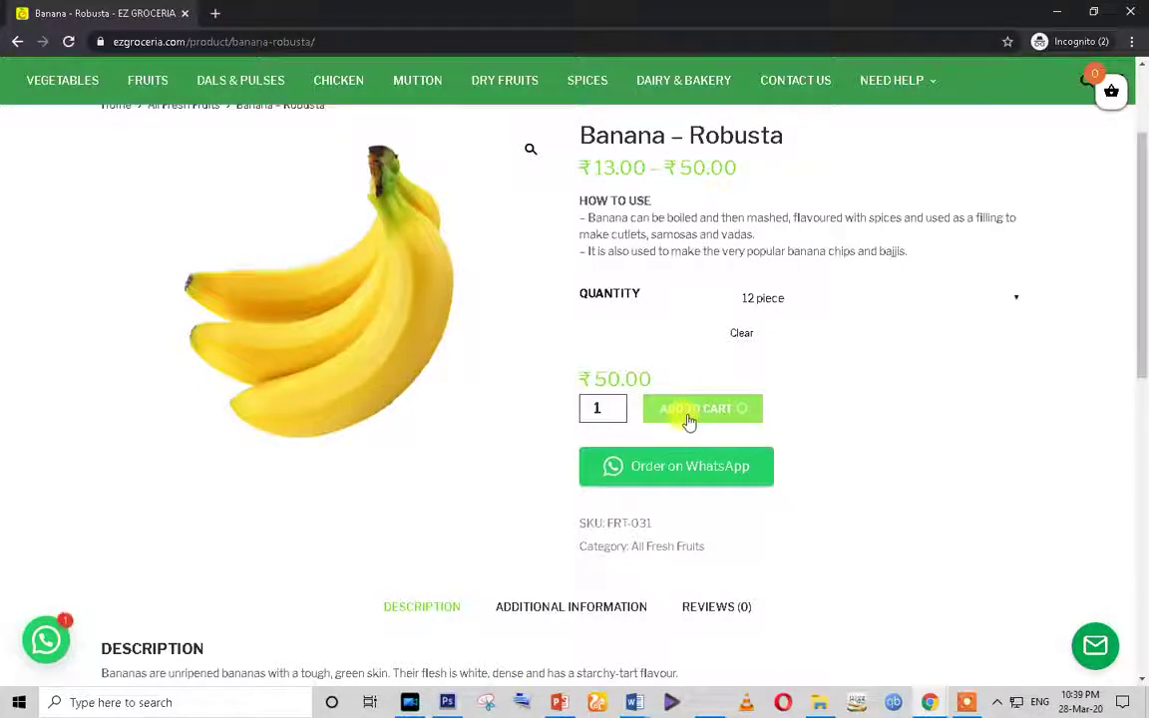
left_click(1113, 94)
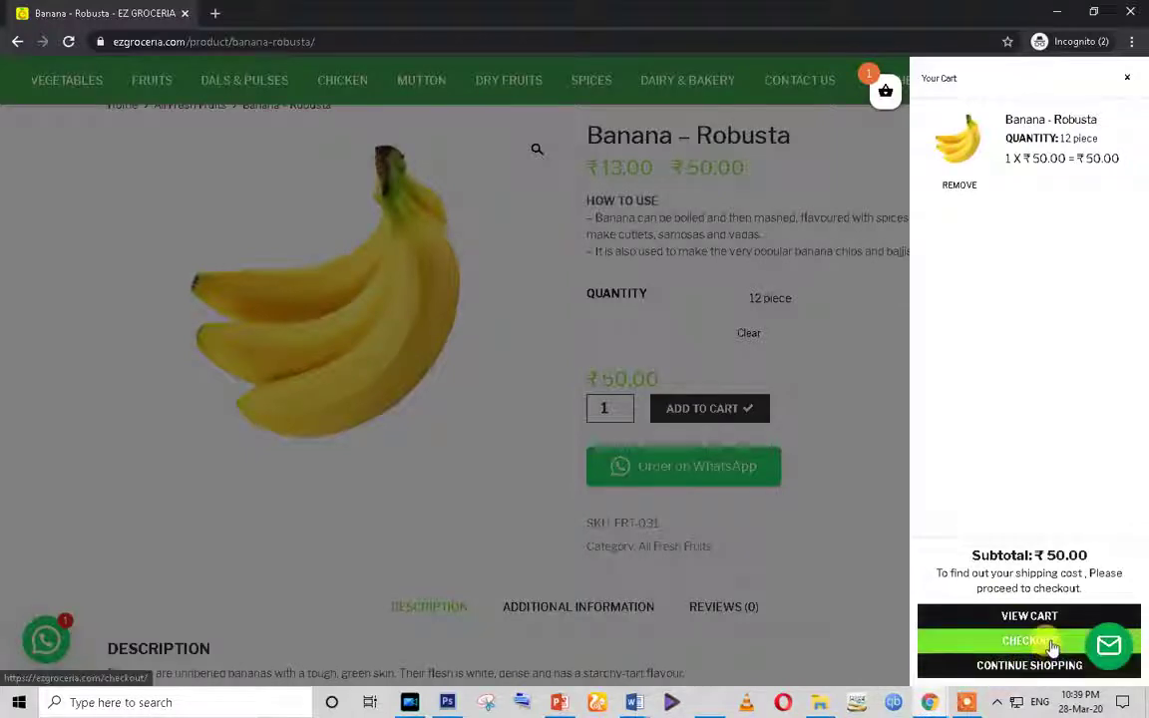
left_click(1053, 647)
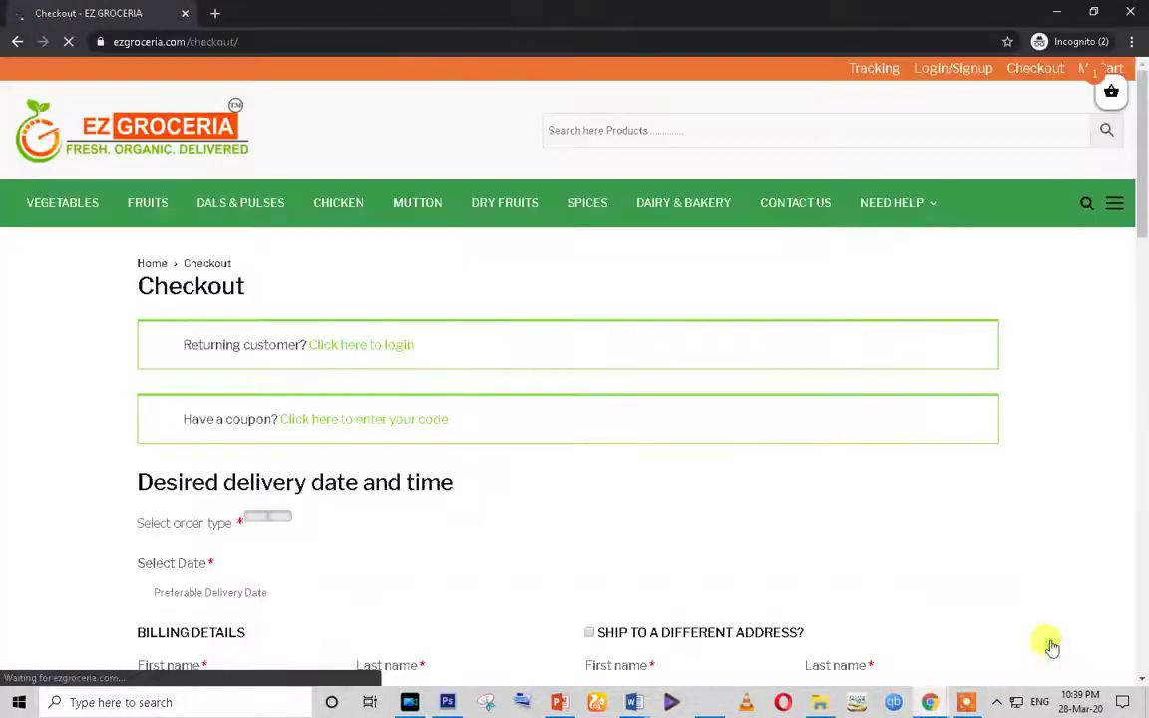
Step: Highlight the returning-customer login prompt at the top of the checkout page
scroll(454, 431, "down", 3)
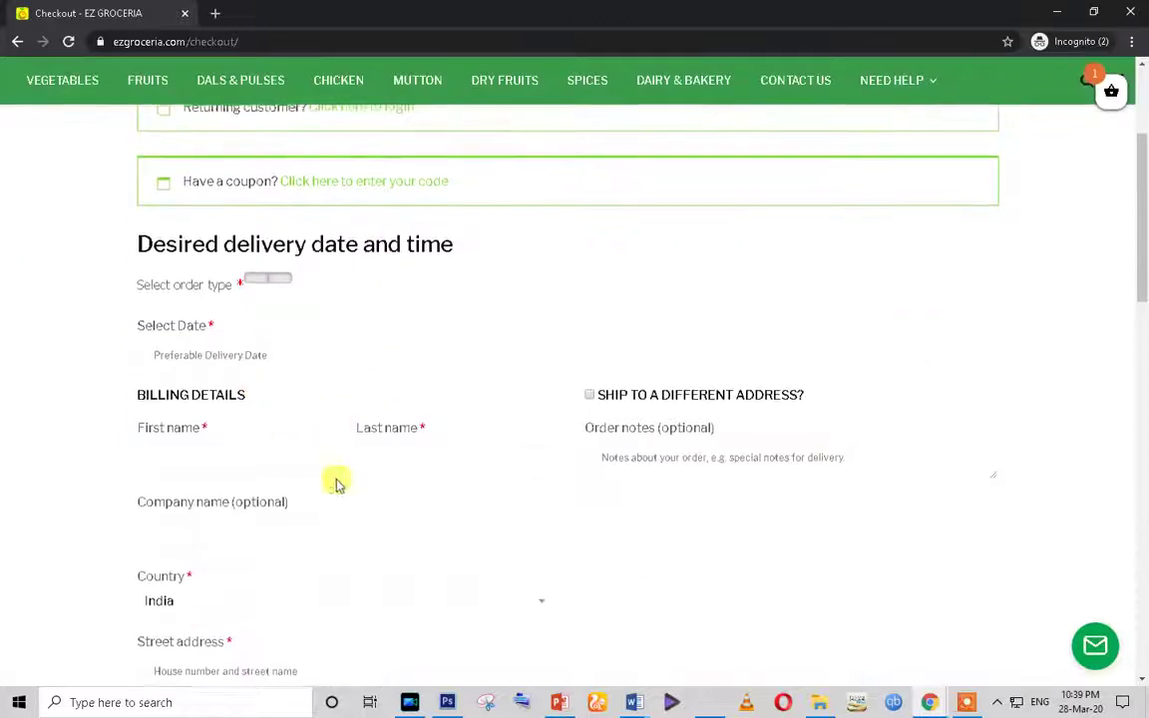
scroll(336, 483, "up", 2)
left_click_drag(500, 272, 310, 271)
left_click_drag(454, 340, 205, 429)
scroll(239, 493, "down", 3)
scroll(240, 493, "down", 1)
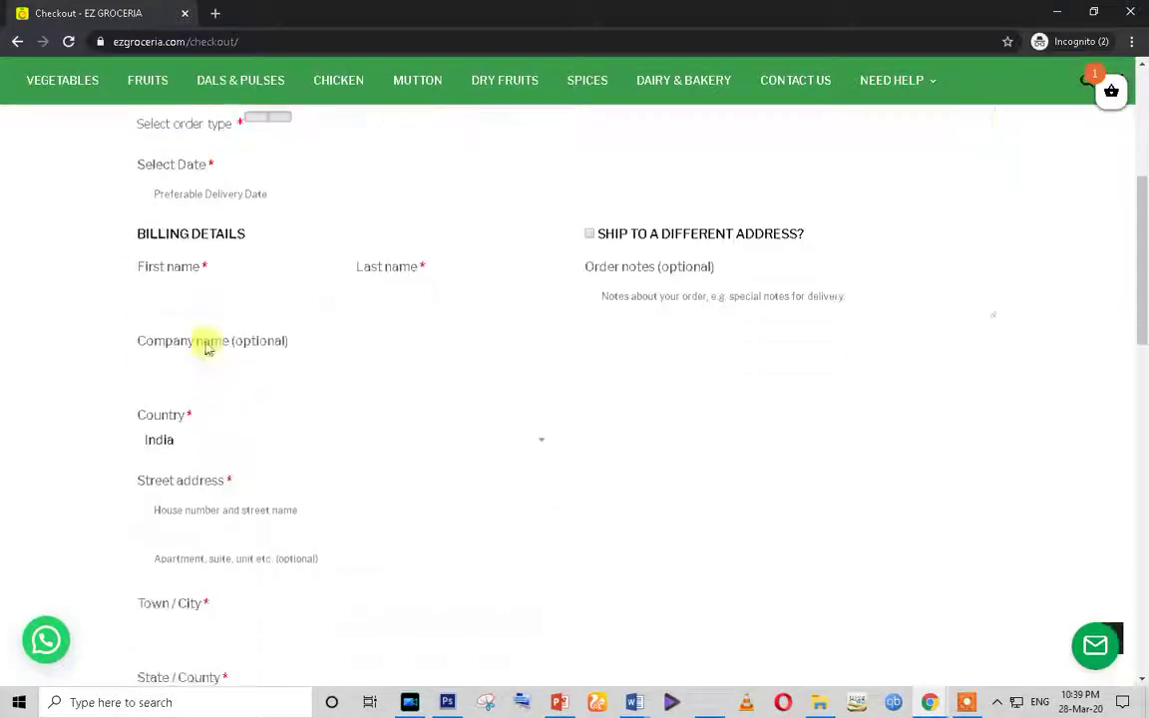
Step: Fill the billing details from a saved autofill address
left_click(190, 295)
left_click(414, 297)
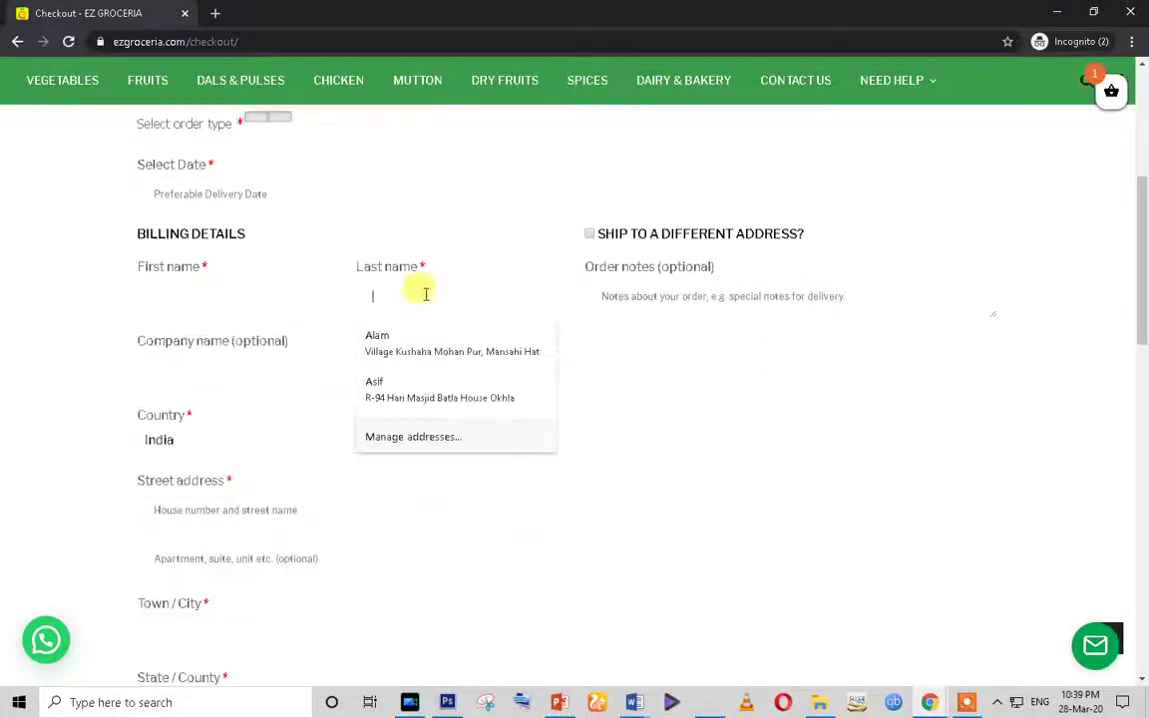
left_click(173, 296)
scroll(850, 425, "down", 1)
scroll(786, 436, "down", 5)
scroll(785, 436, "up", 3)
scroll(218, 287, "up", 3)
left_click(178, 297)
left_click(200, 341)
scroll(253, 377, "down", 3)
scroll(253, 377, "down", 3)
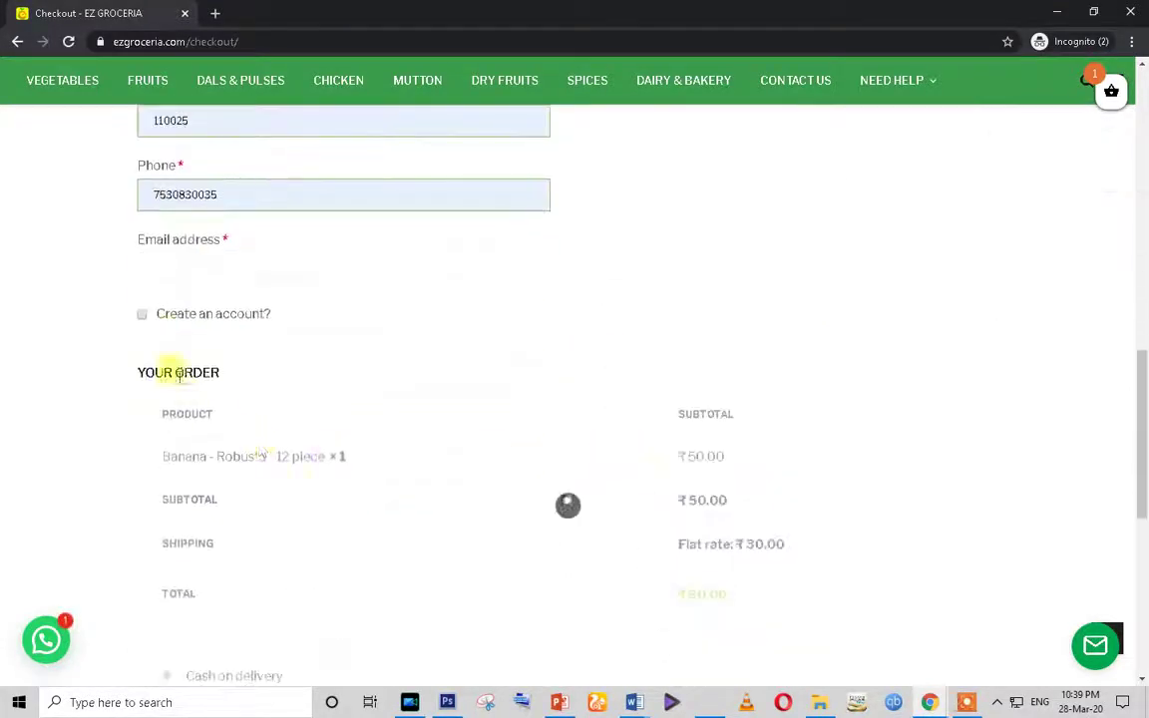
scroll(526, 439, "down", 2)
scroll(200, 309, "up", 1)
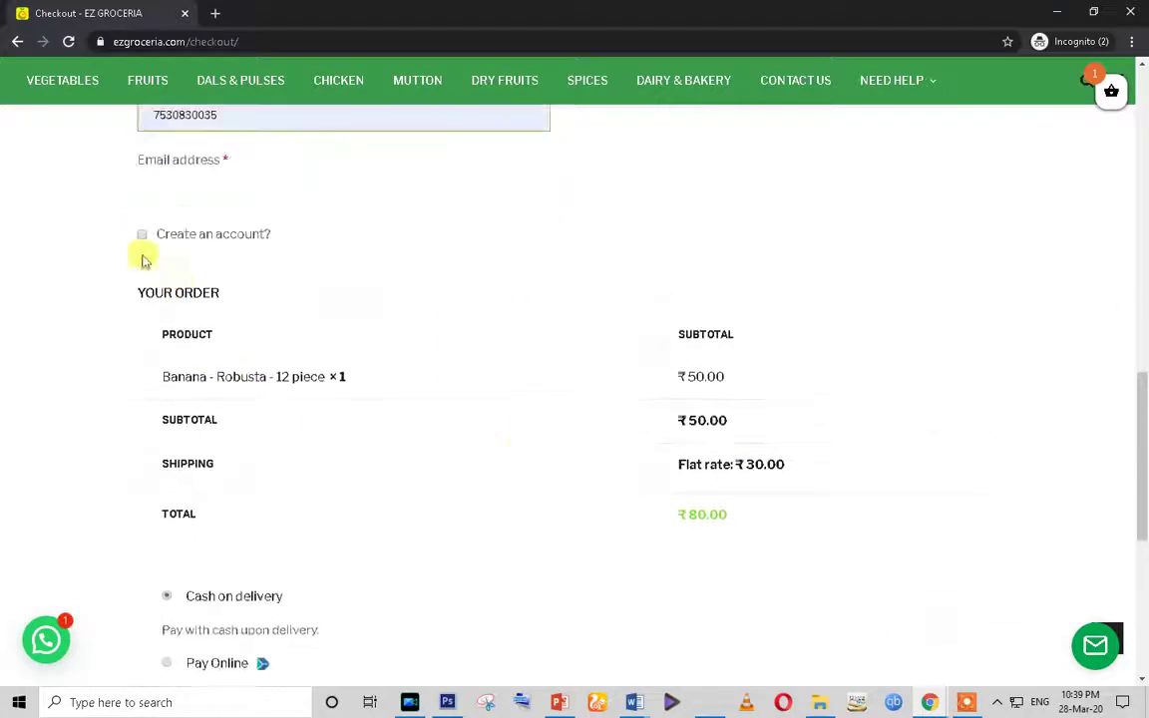
Step: Opt to create an account, accept the terms and conditions, and submit the cash-on-delivery order
left_click(140, 234)
scroll(628, 474, "down", 3)
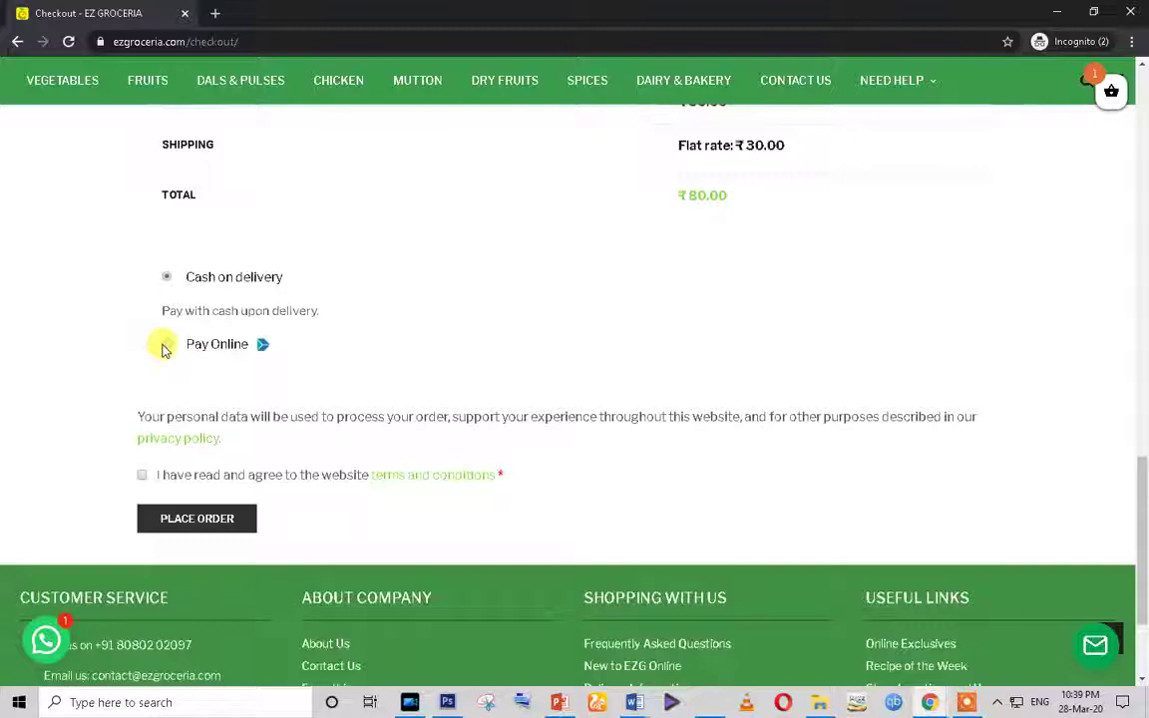
left_click(142, 475)
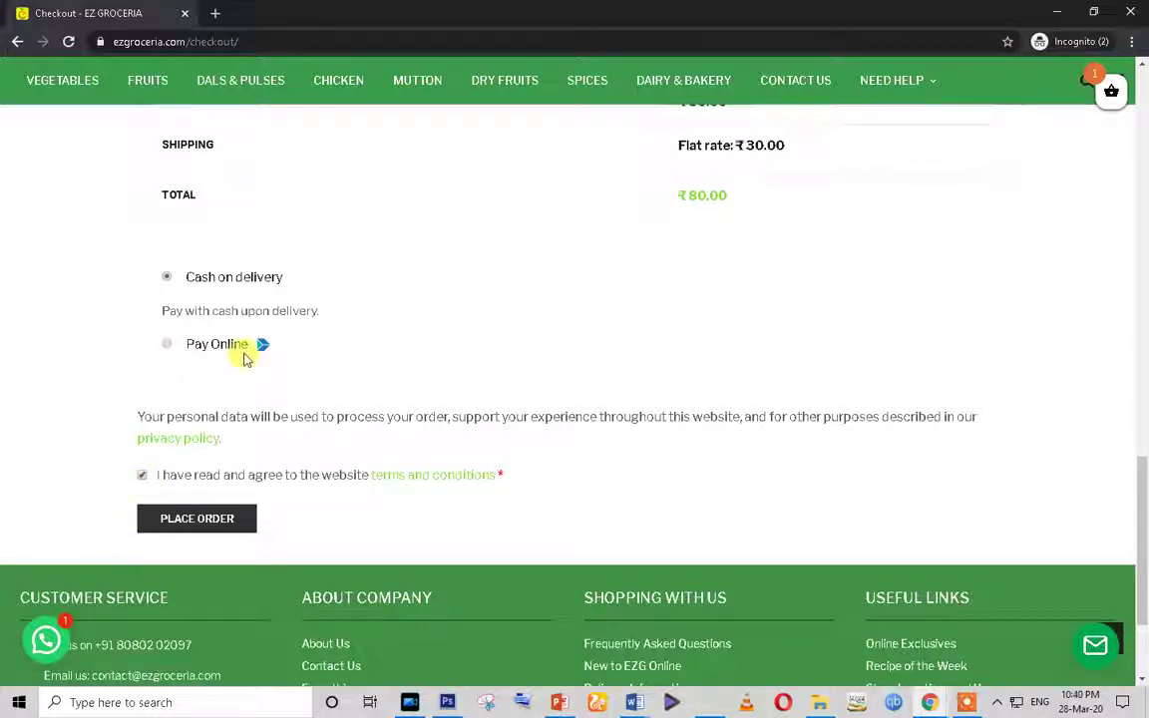
left_click(208, 527)
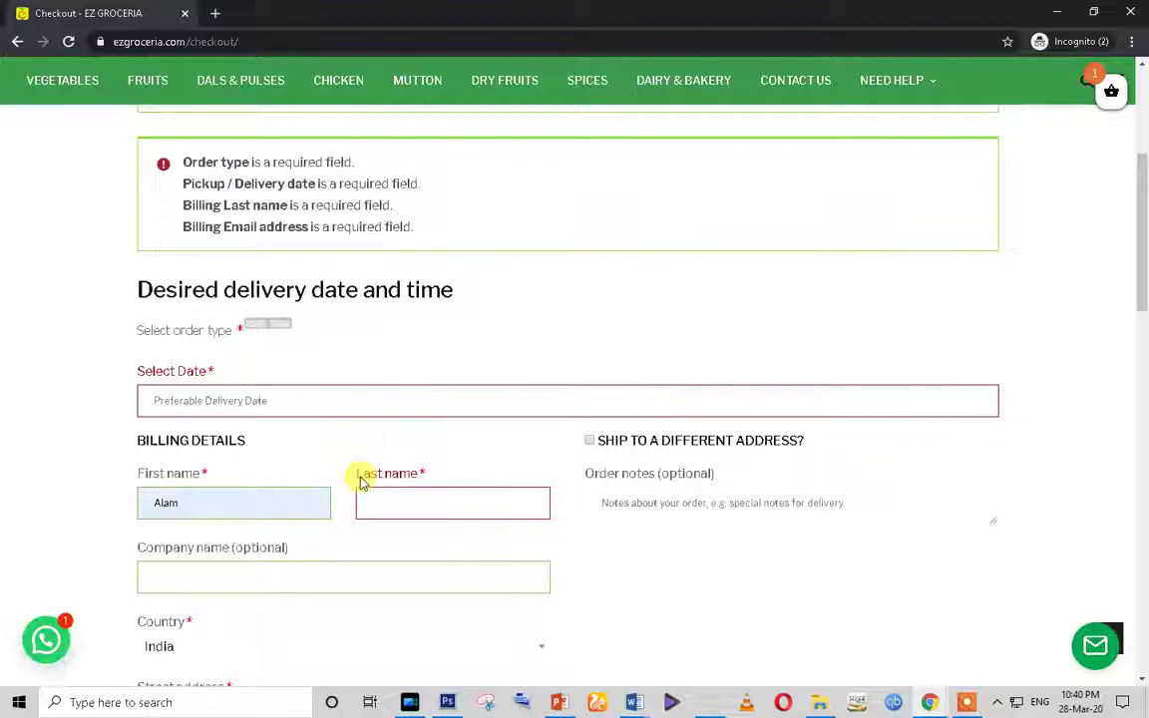
Step: Choose 31 March as the delivery date and correct the billing last name
scroll(359, 478, "down", 1)
left_click(278, 322)
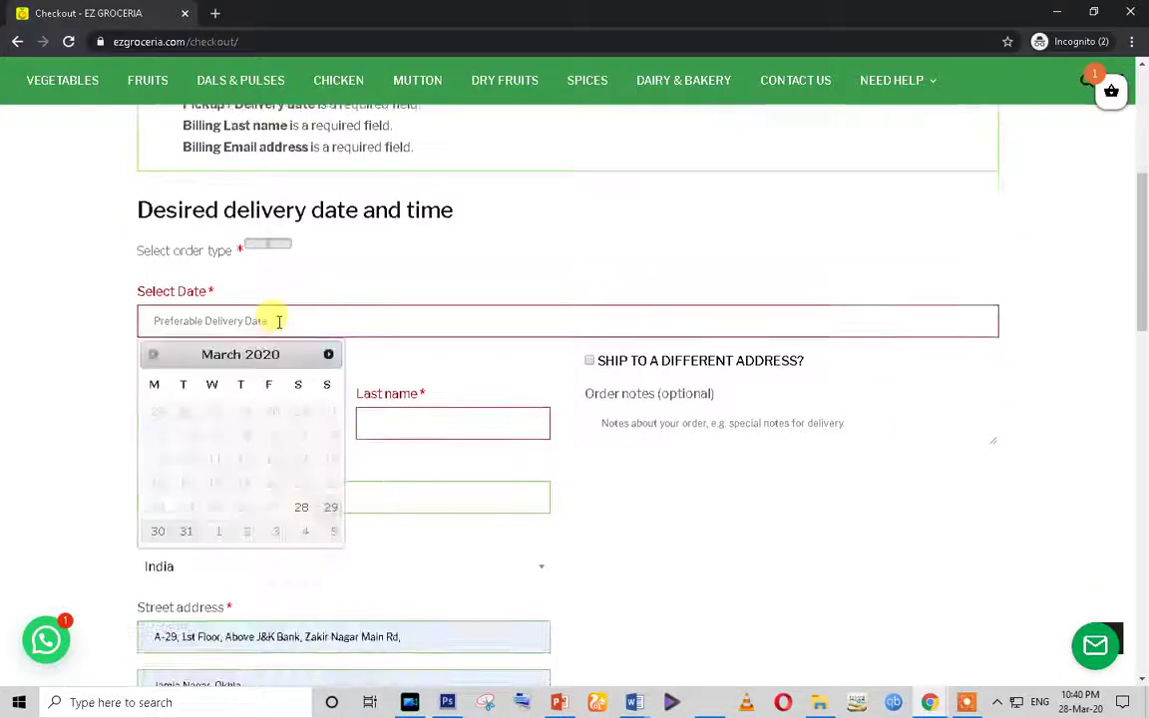
left_click(184, 534)
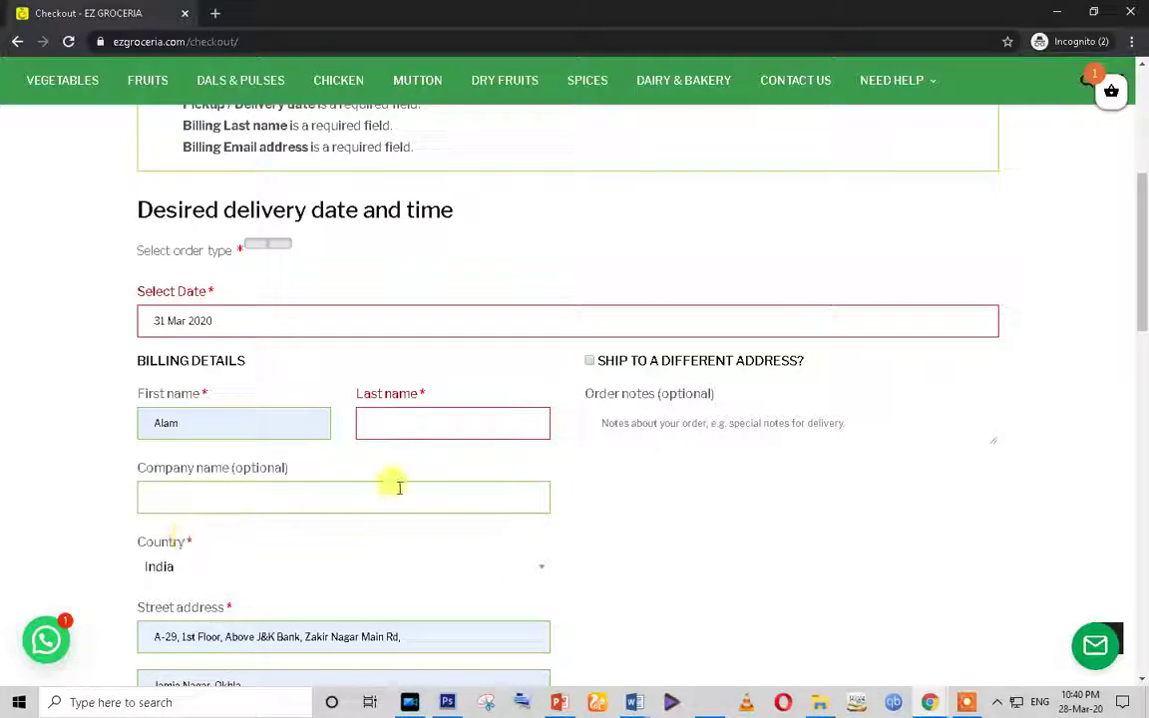
left_click(372, 423)
left_click(409, 464)
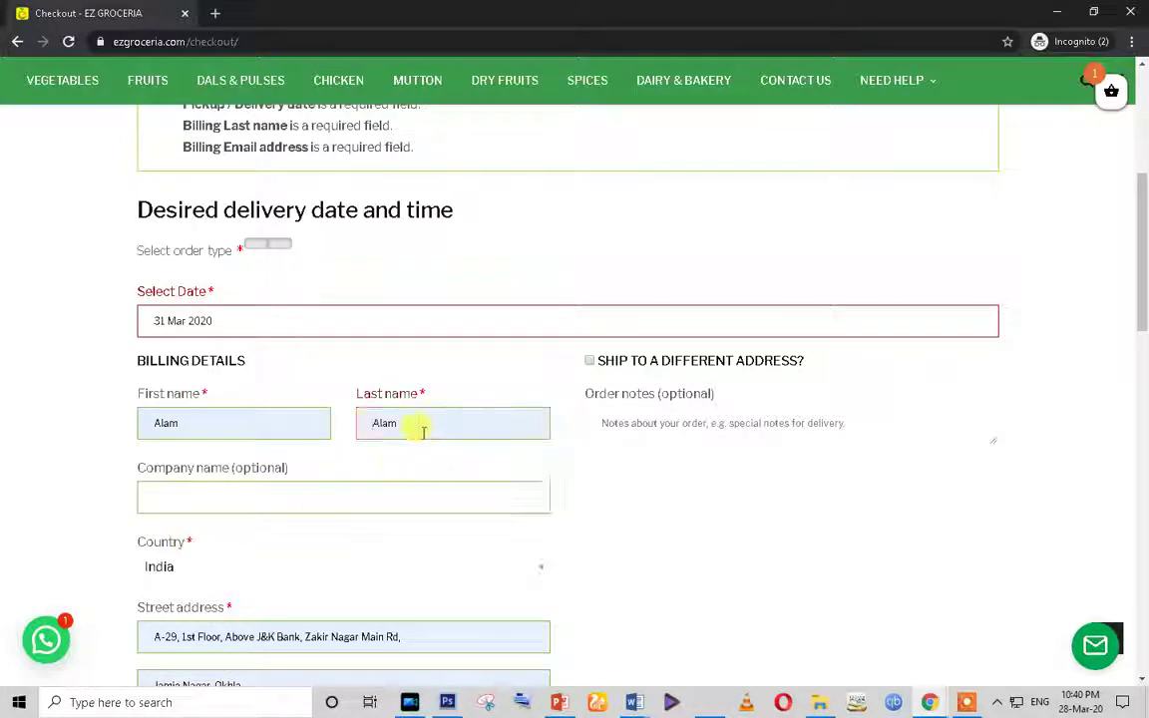
double_click(423, 431)
type("khan")
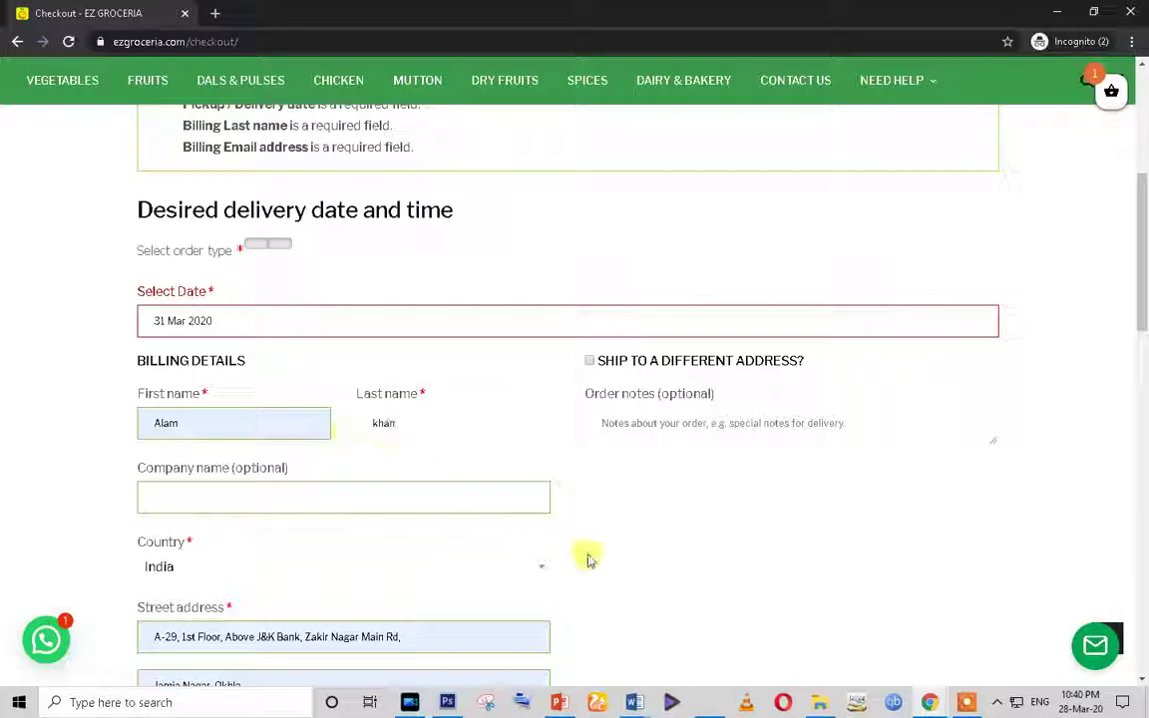
Step: Fill the billing e-mail from a saved suggestion and resubmit the order
scroll(647, 583, "down", 5)
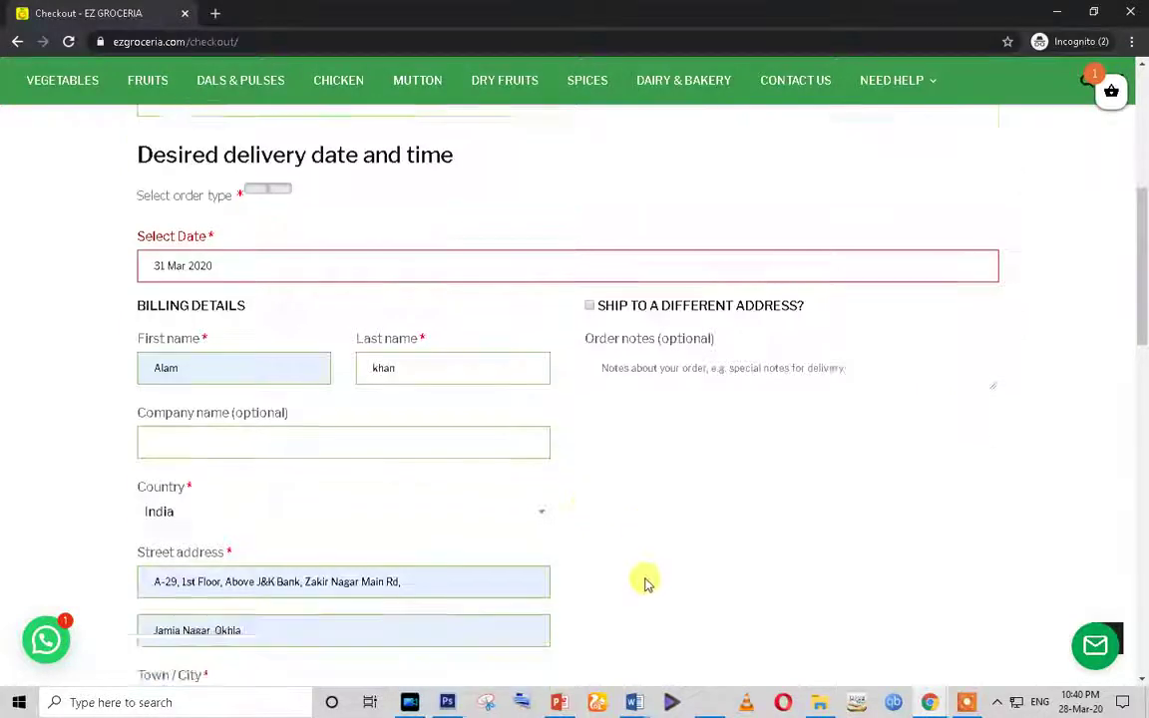
scroll(629, 582, "down", 1)
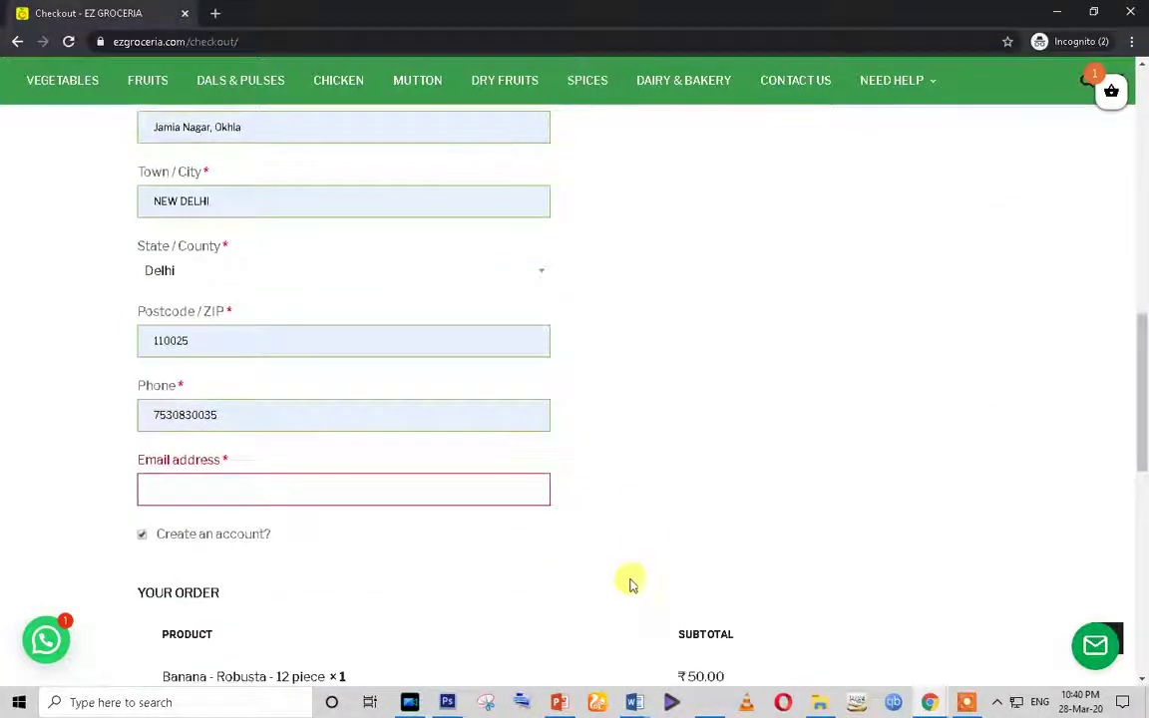
left_click(224, 489)
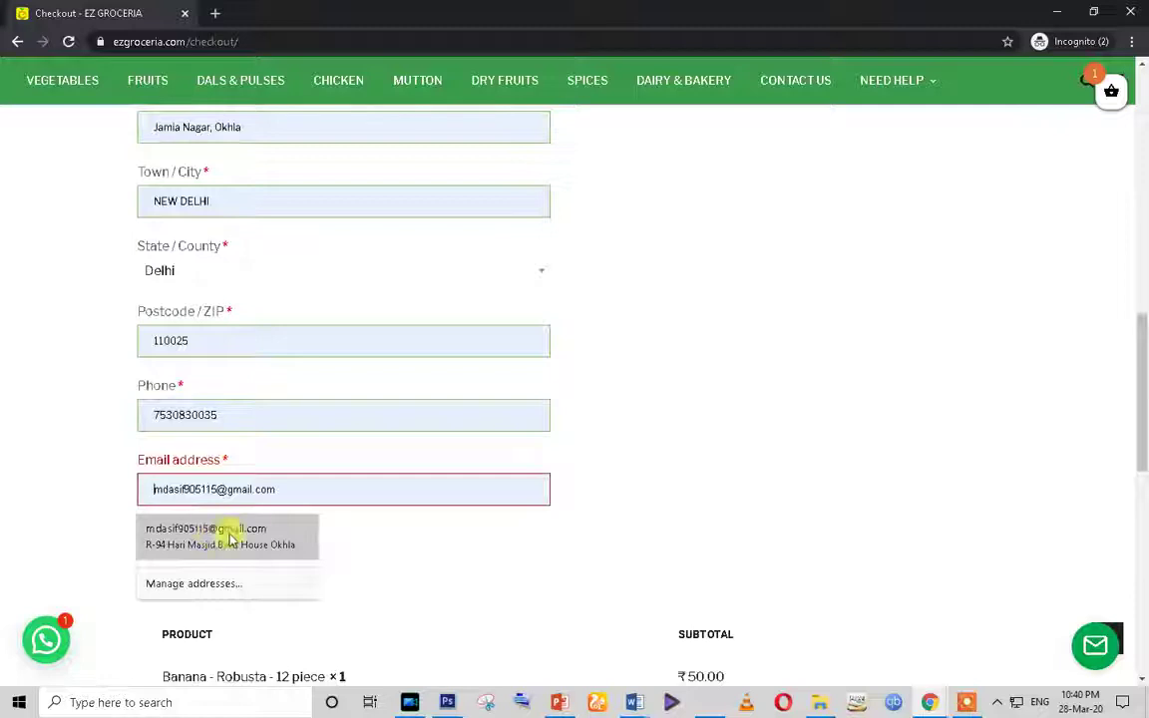
left_click(297, 535)
scroll(685, 520, "down", 8)
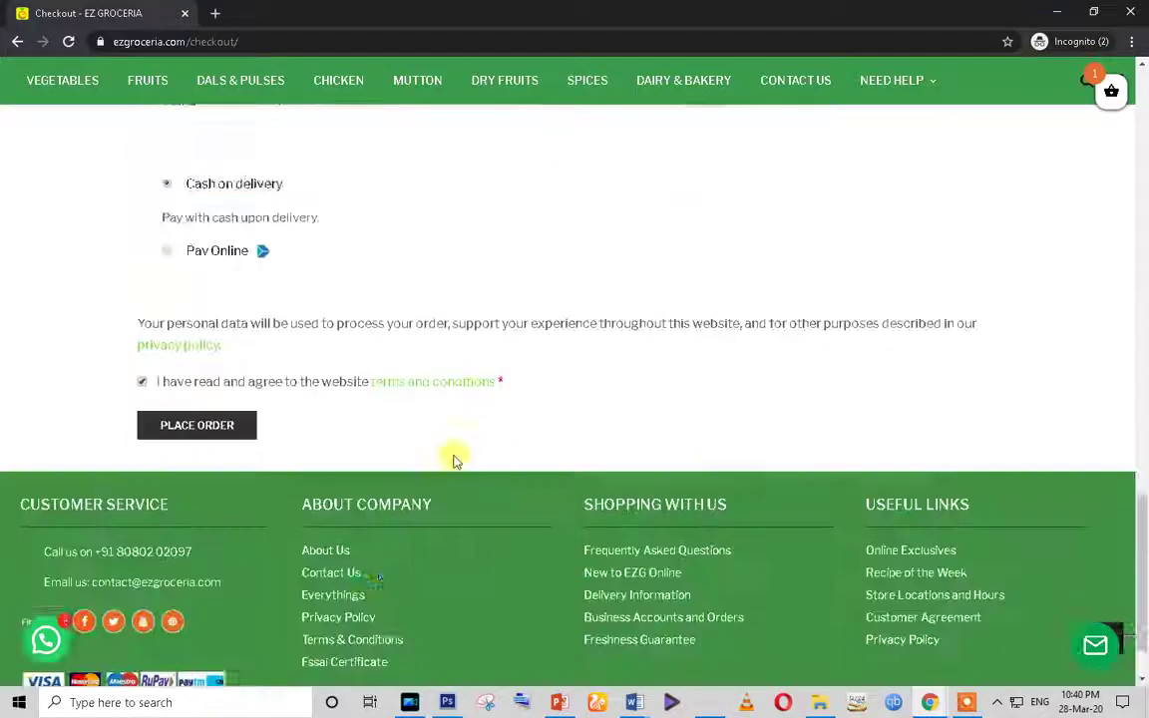
left_click(185, 343)
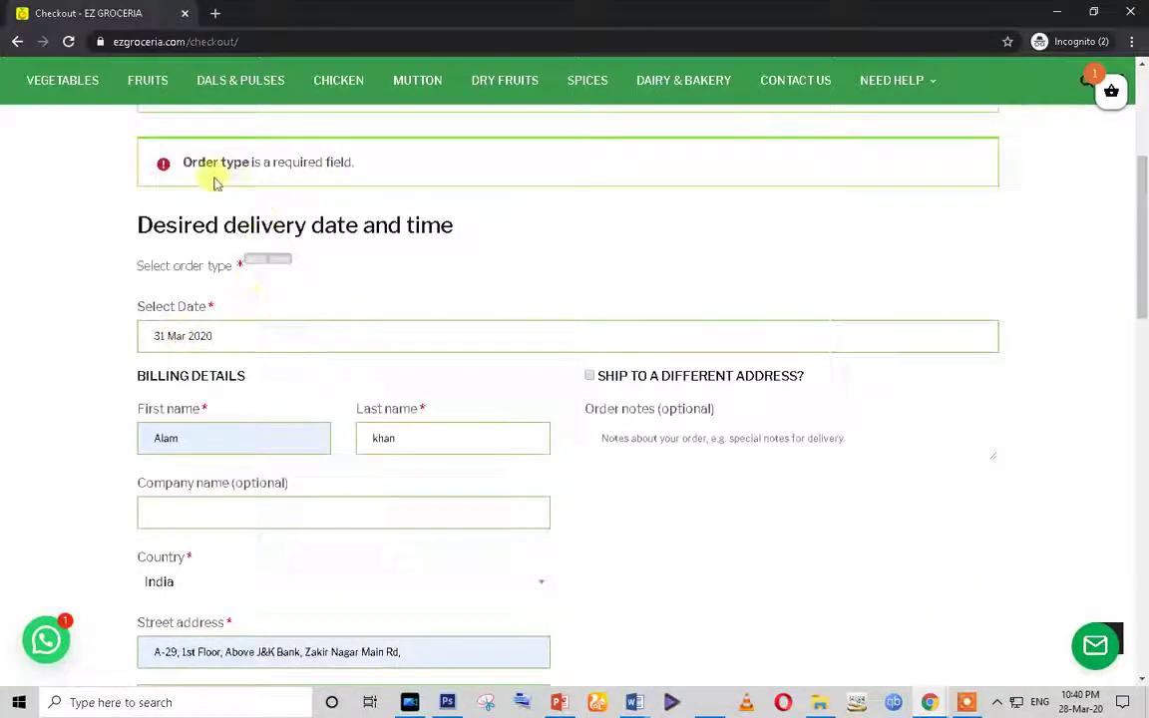
Step: Set the order type, re-pick 31 March for delivery, accept the terms and place the order
scroll(324, 401, "up", 1)
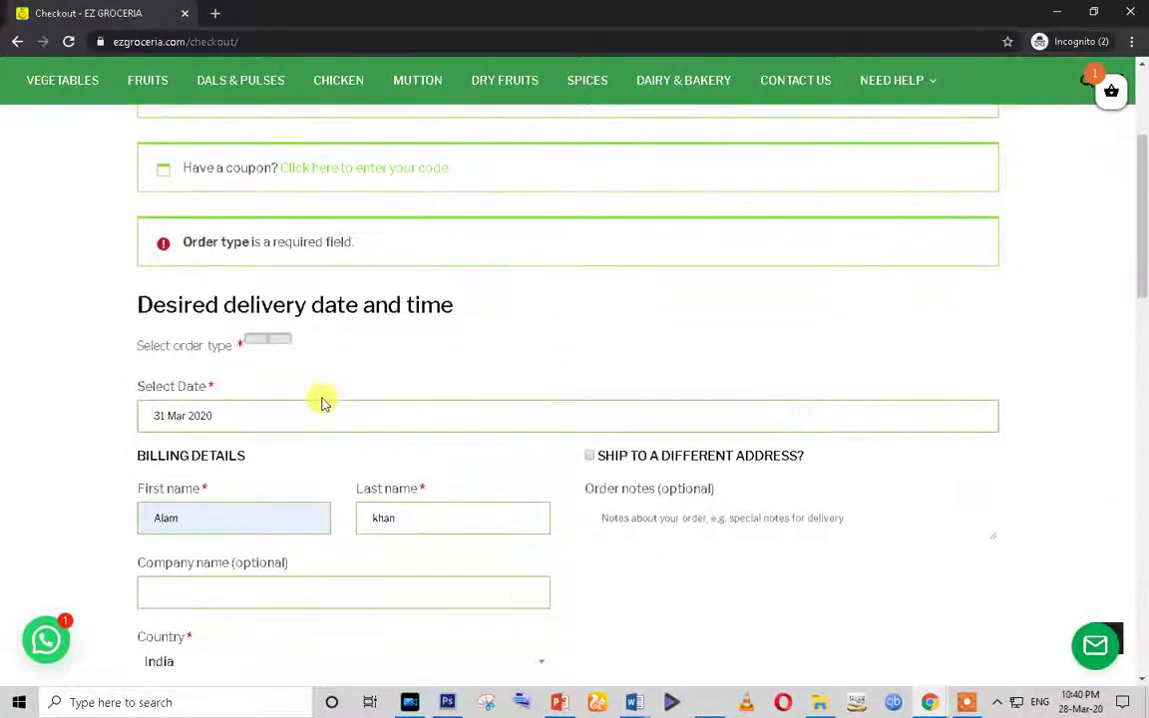
left_click(249, 344)
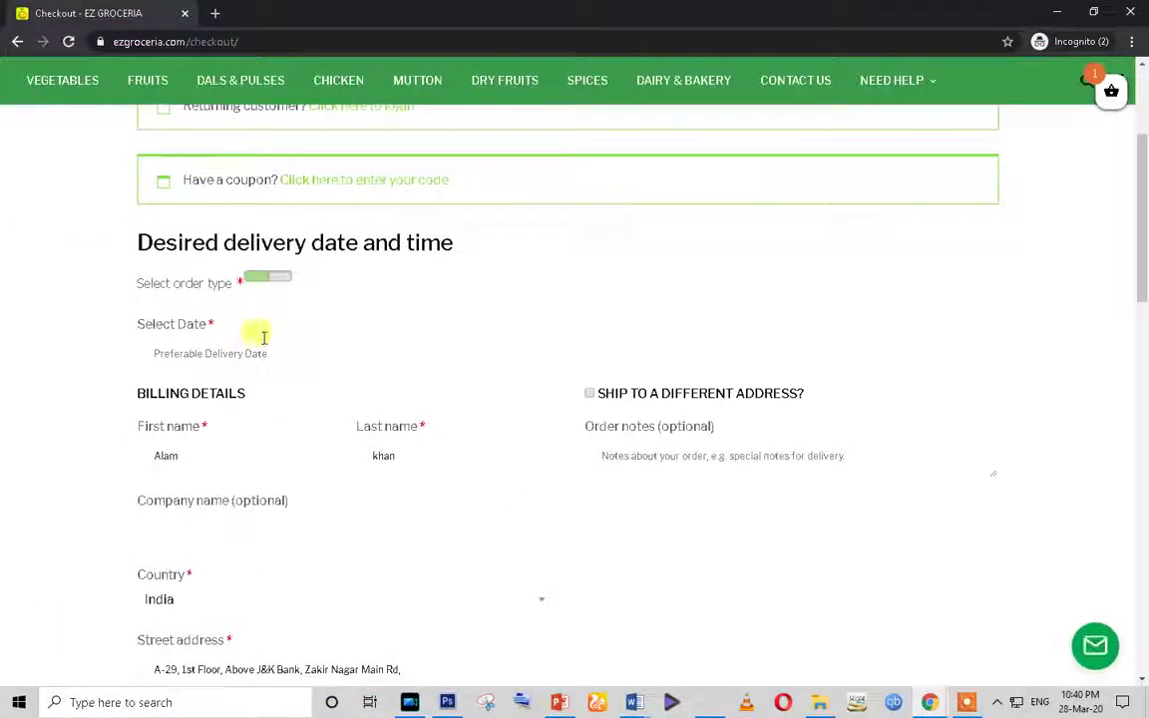
left_click(225, 344)
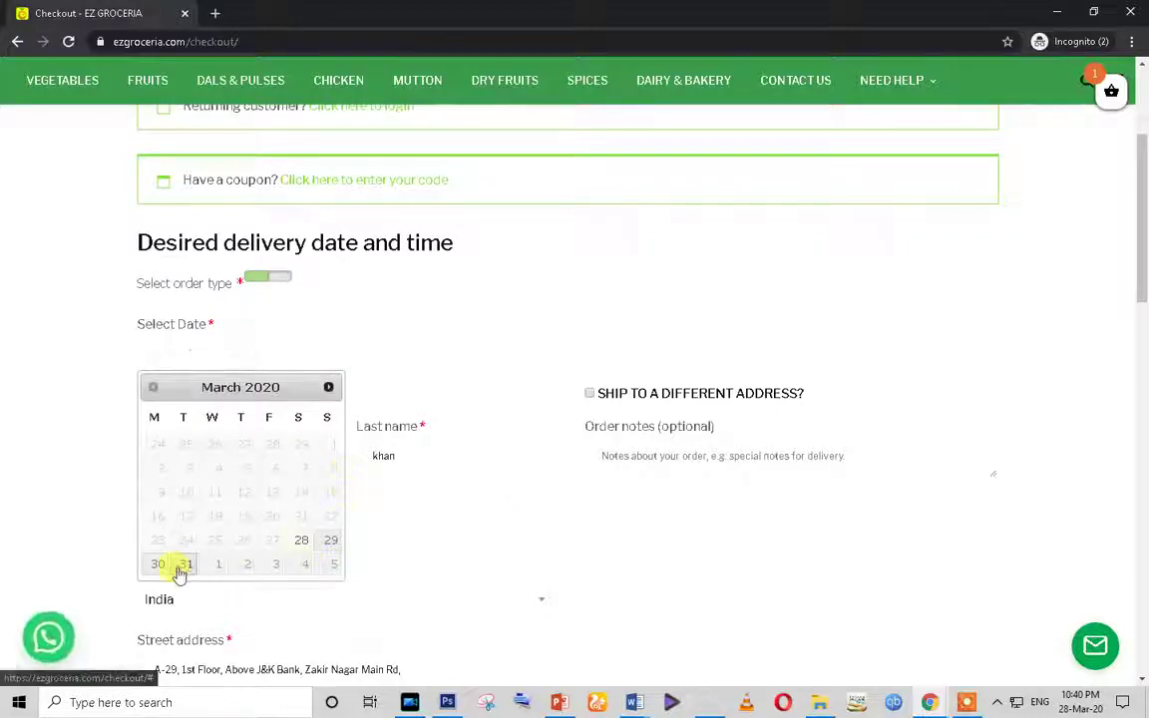
left_click(183, 565)
scroll(409, 508, "down", 3)
scroll(419, 511, "down", 15)
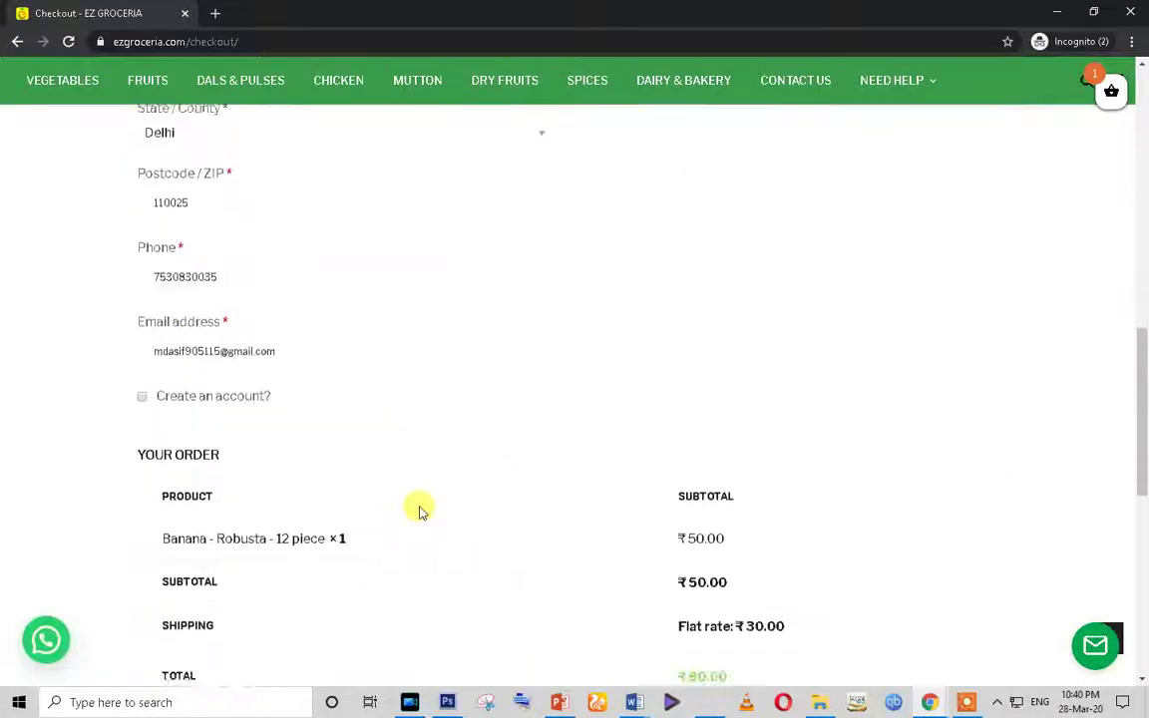
left_click(143, 298)
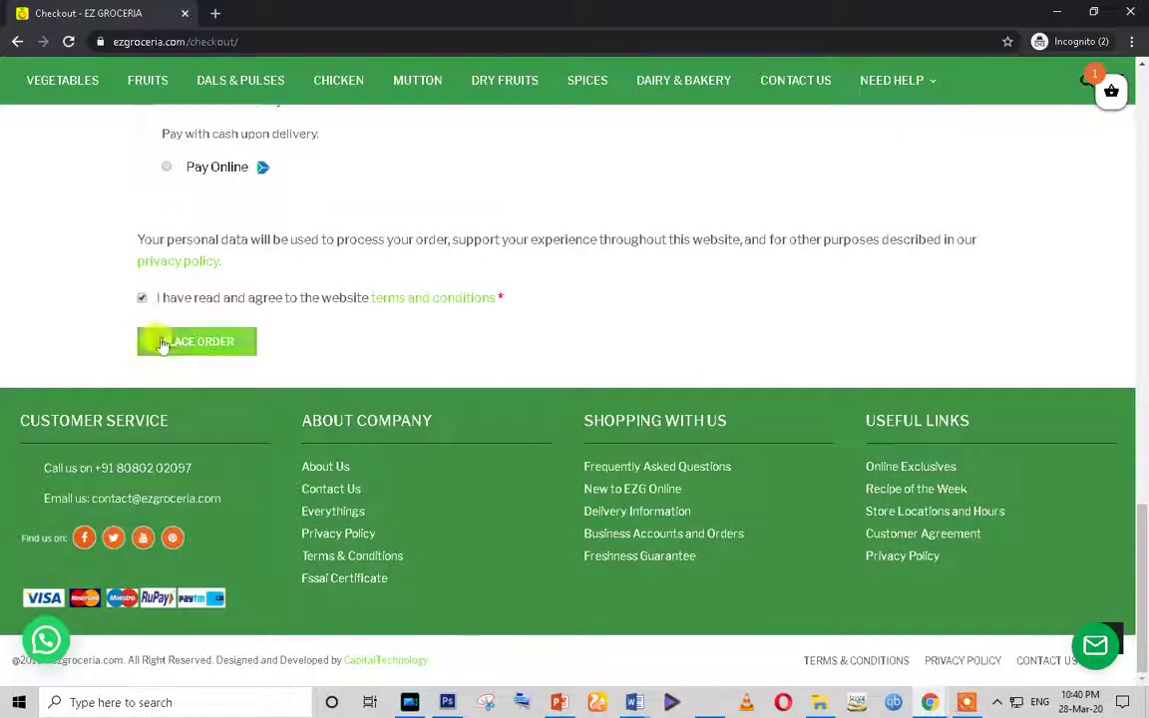
left_click(164, 343)
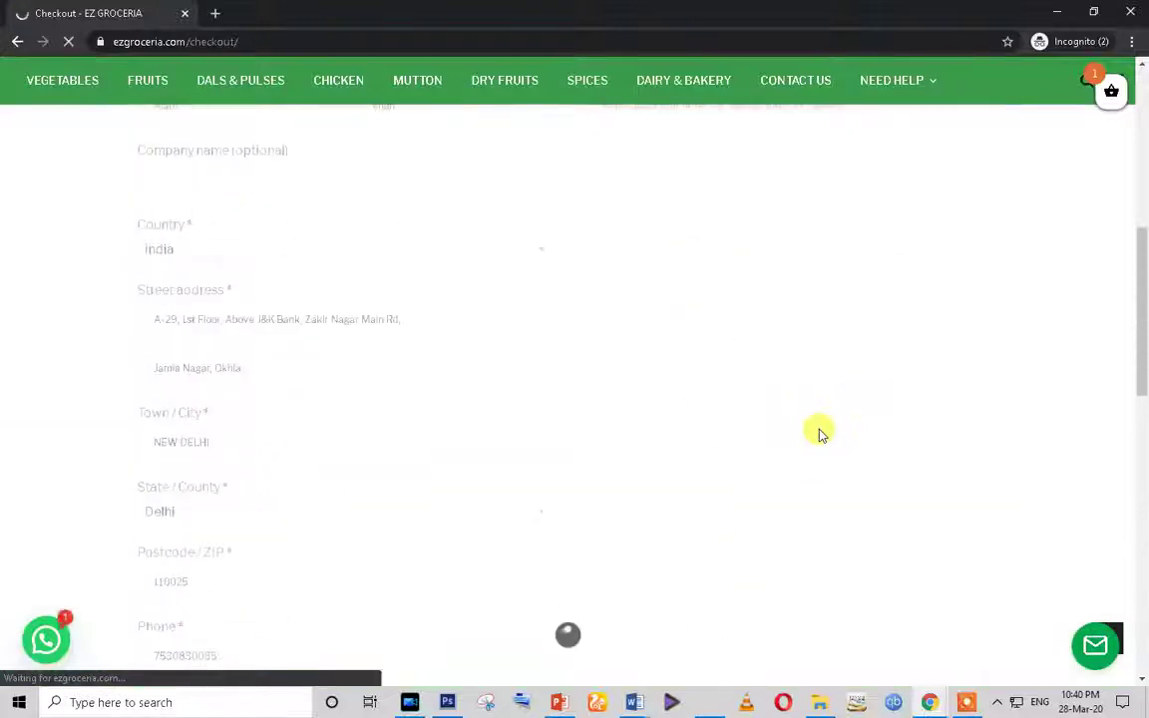
Step: Review the order-received details and highlight the ₹80.00 TOTAL row
scroll(639, 427, "down", 2)
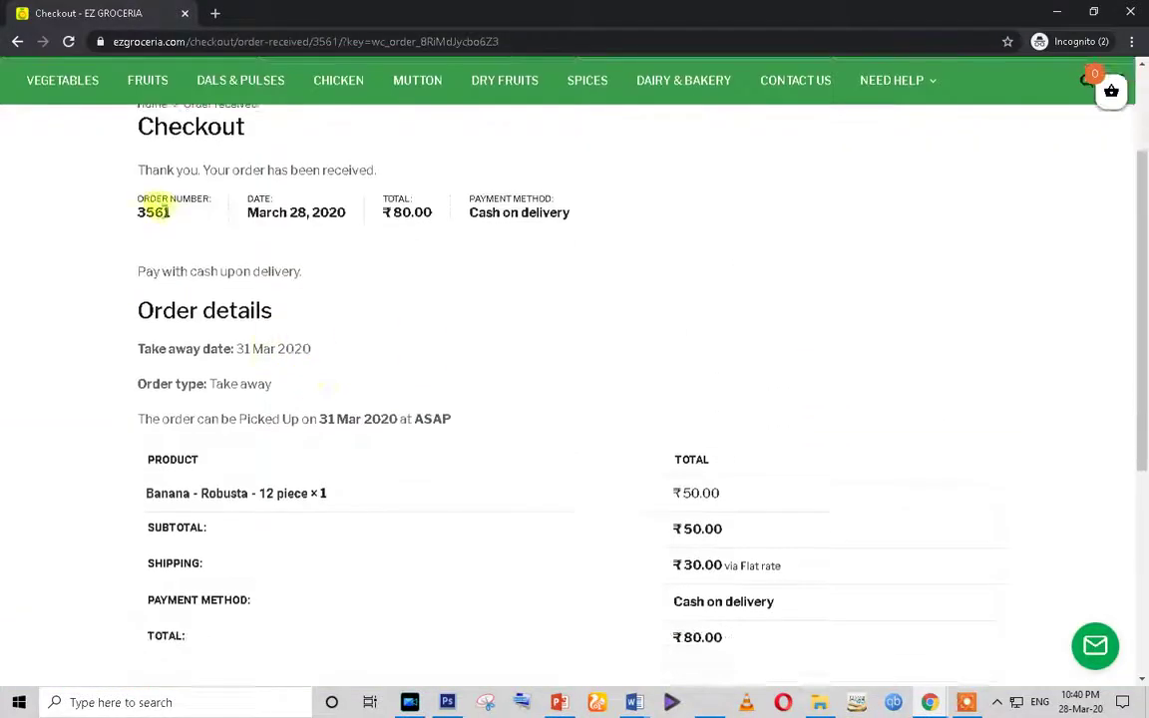
left_click_drag(140, 170, 769, 584)
scroll(769, 584, "down", 4)
double_click(153, 313)
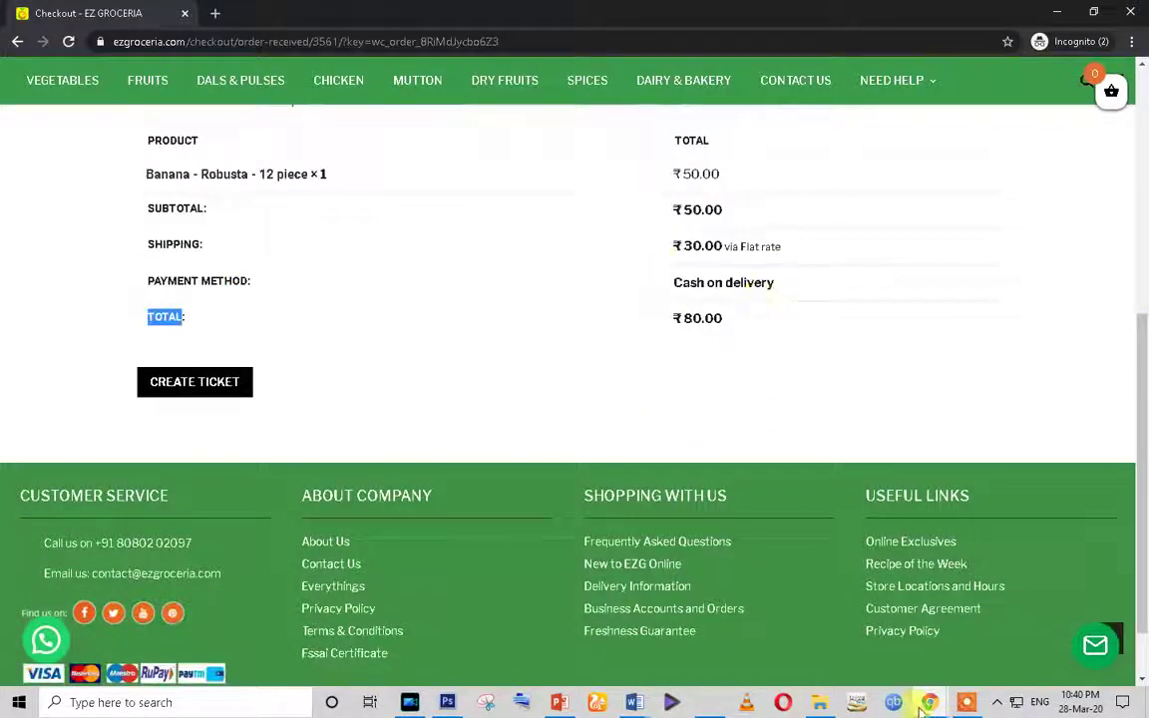
Step: Switch to the admin window, open WooCommerce Orders and highlight the top order's customer name
mouse_move(930, 705)
left_click(724, 611)
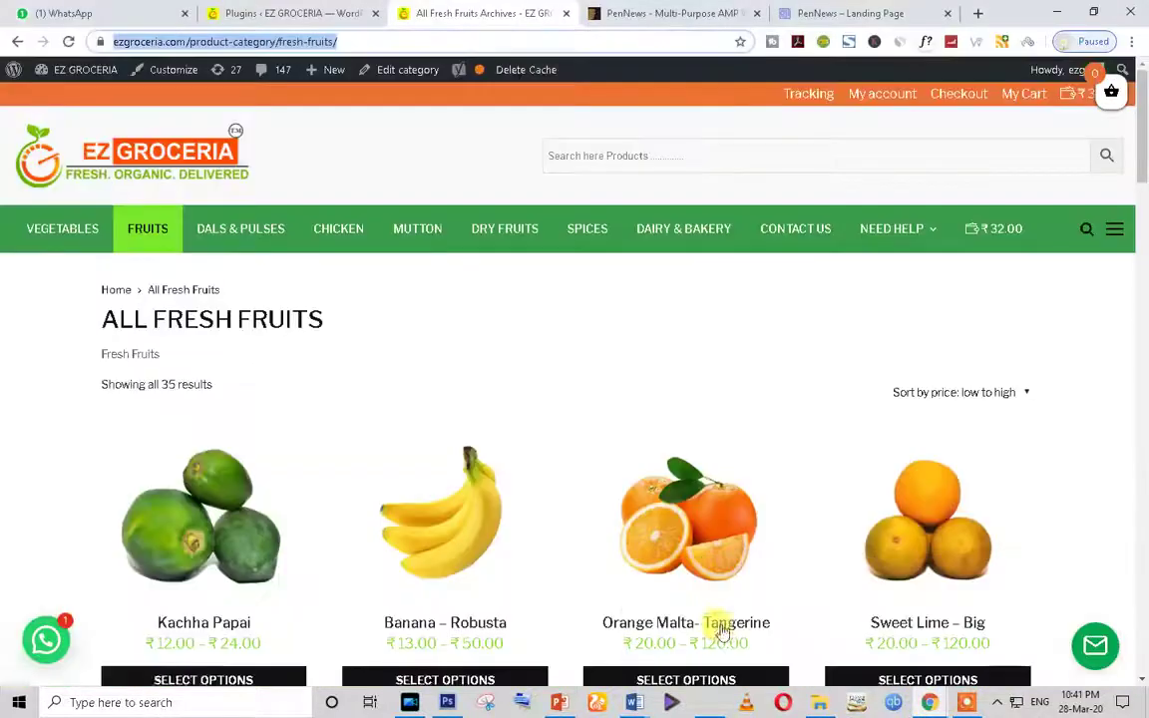
left_click(248, 13)
scroll(230, 417, "up", 4)
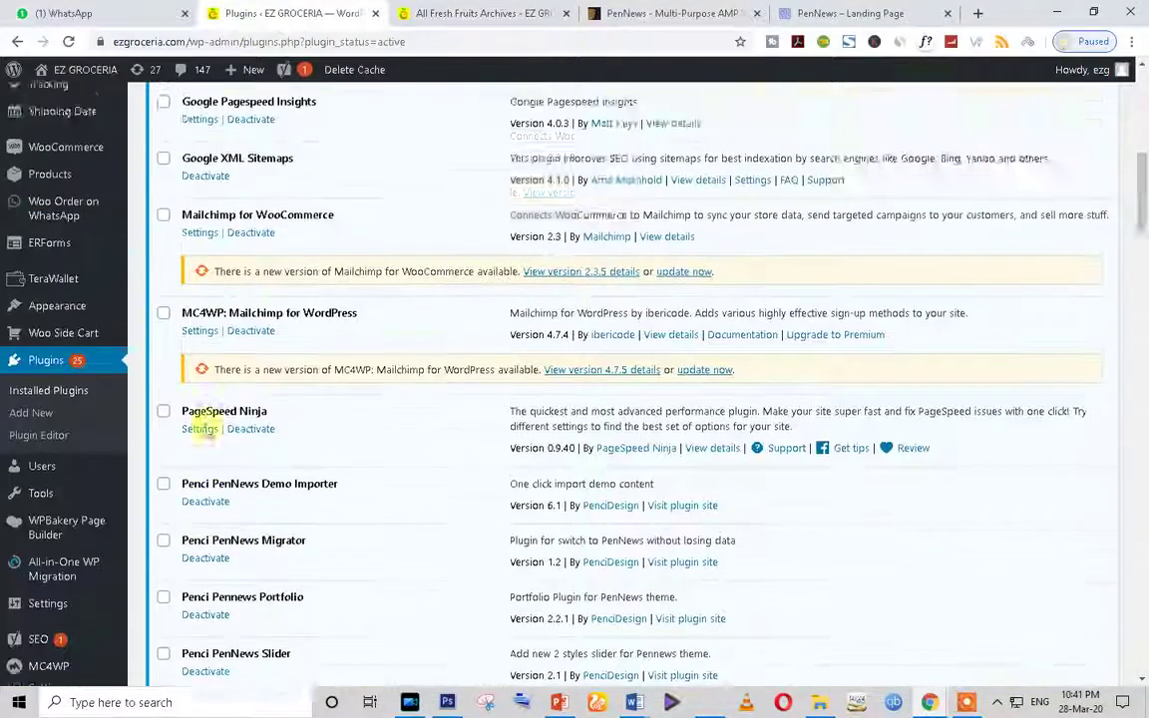
mouse_move(72, 263)
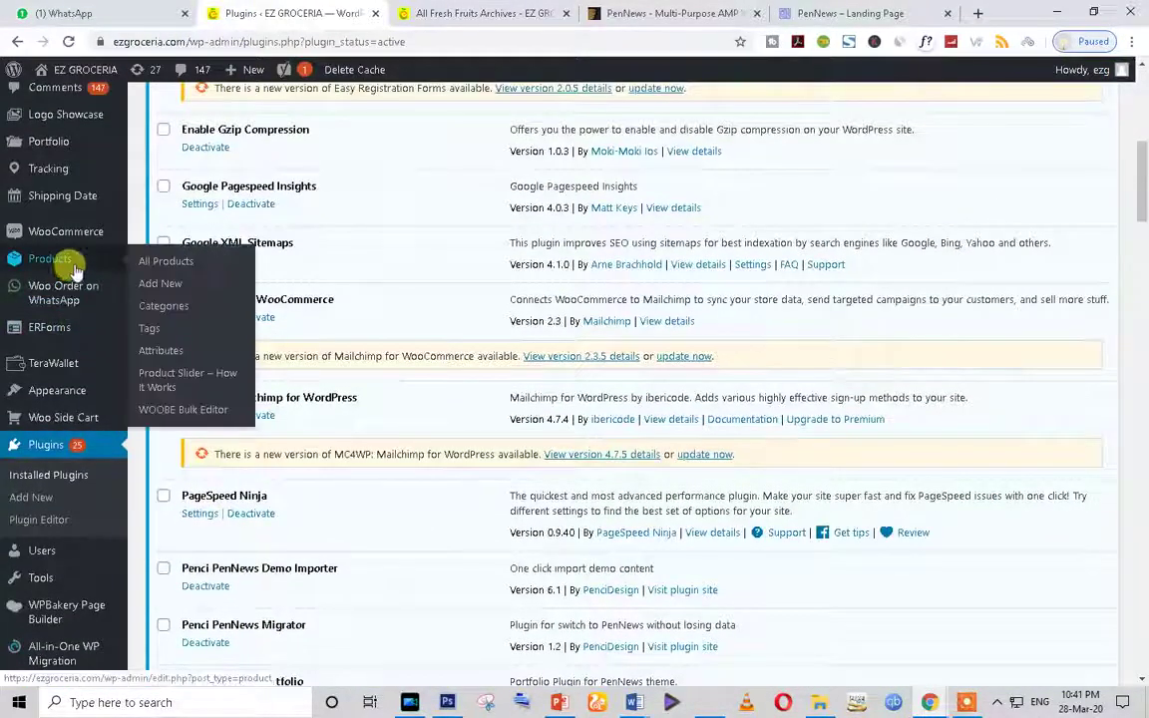
mouse_move(62, 230)
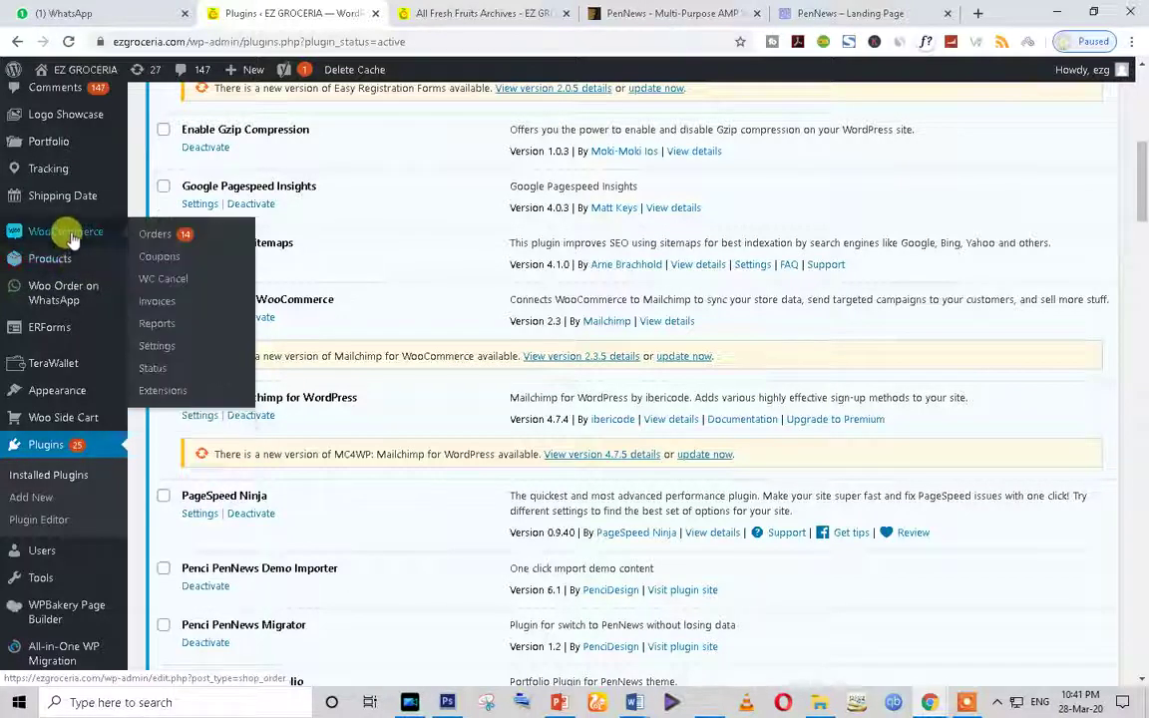
left_click(157, 237)
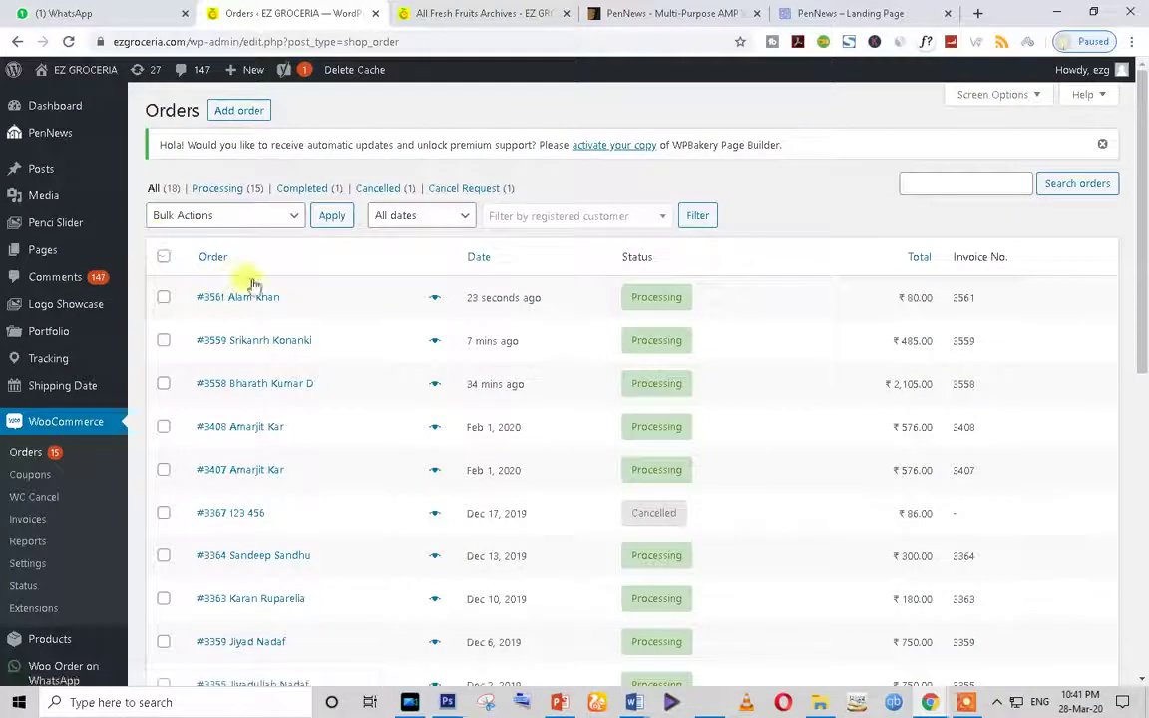
left_click_drag(313, 310, 217, 297)
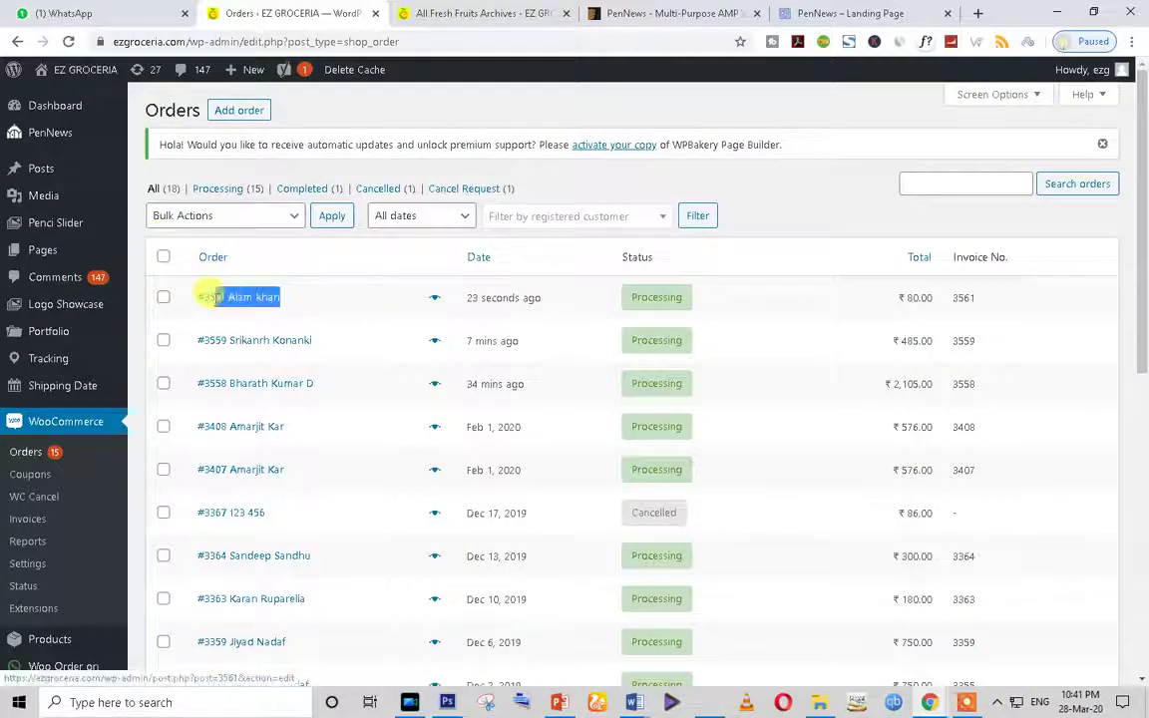
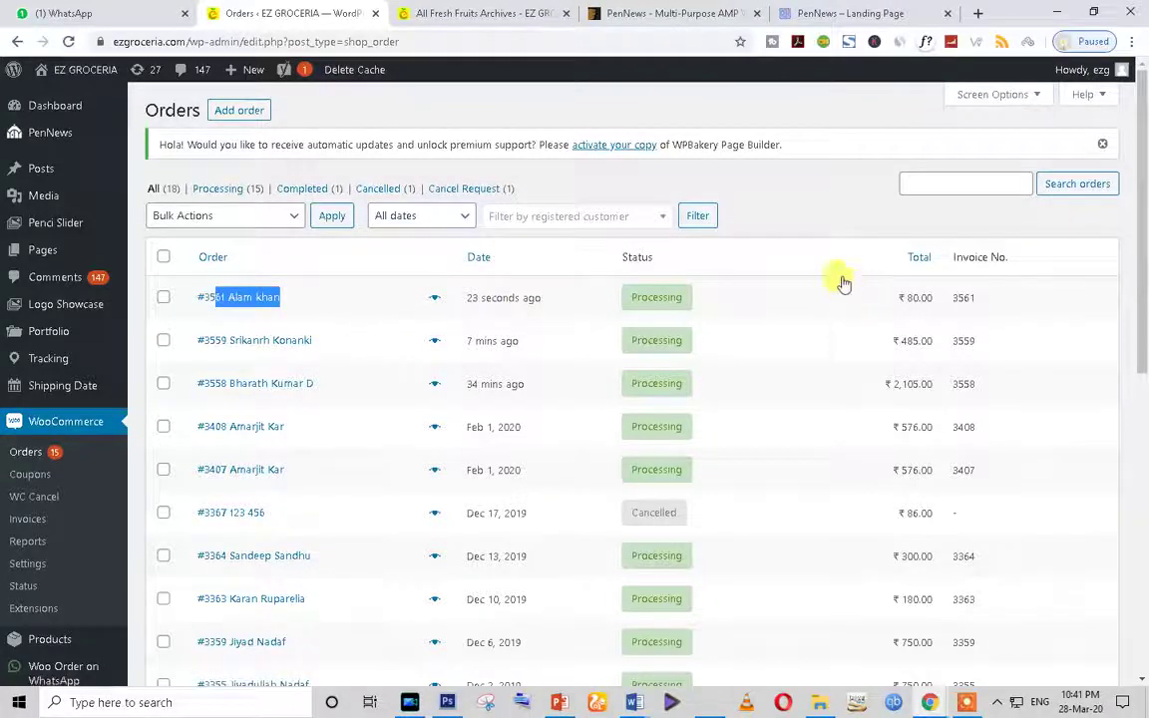
Step: Deselect the order text and scroll through the WooCommerce Orders list
left_click(810, 194)
scroll(449, 488, "down", 3)
scroll(320, 469, "up", 3)
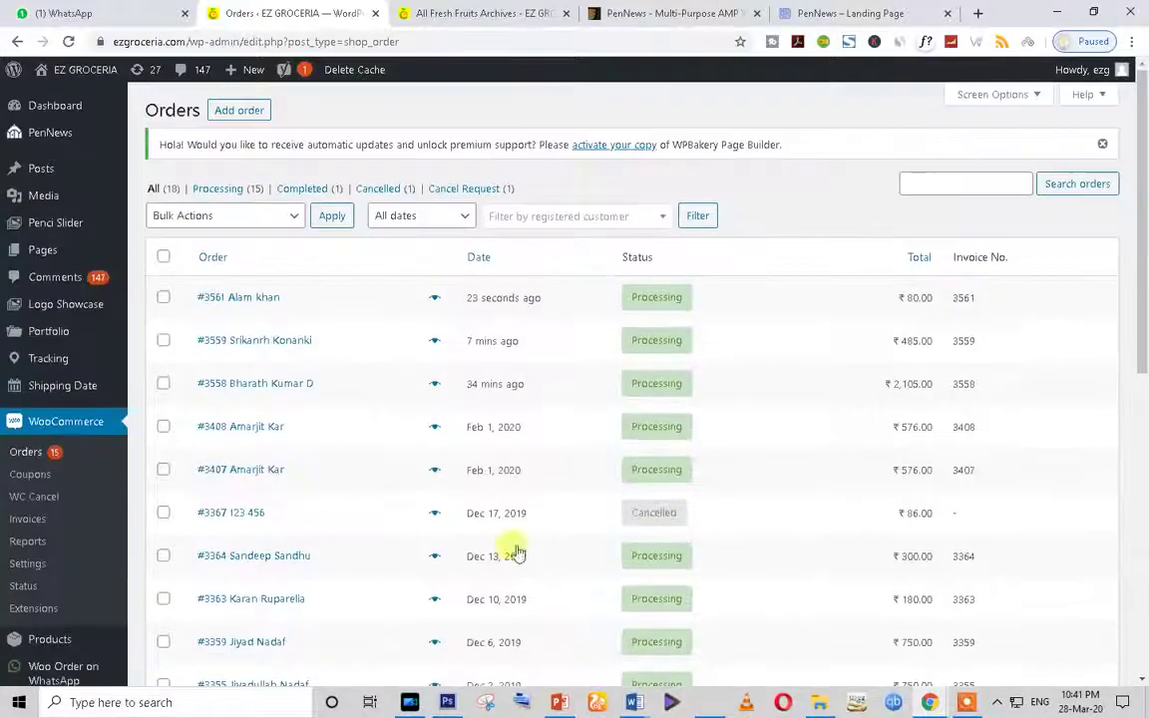
scroll(302, 505, "down", 4)
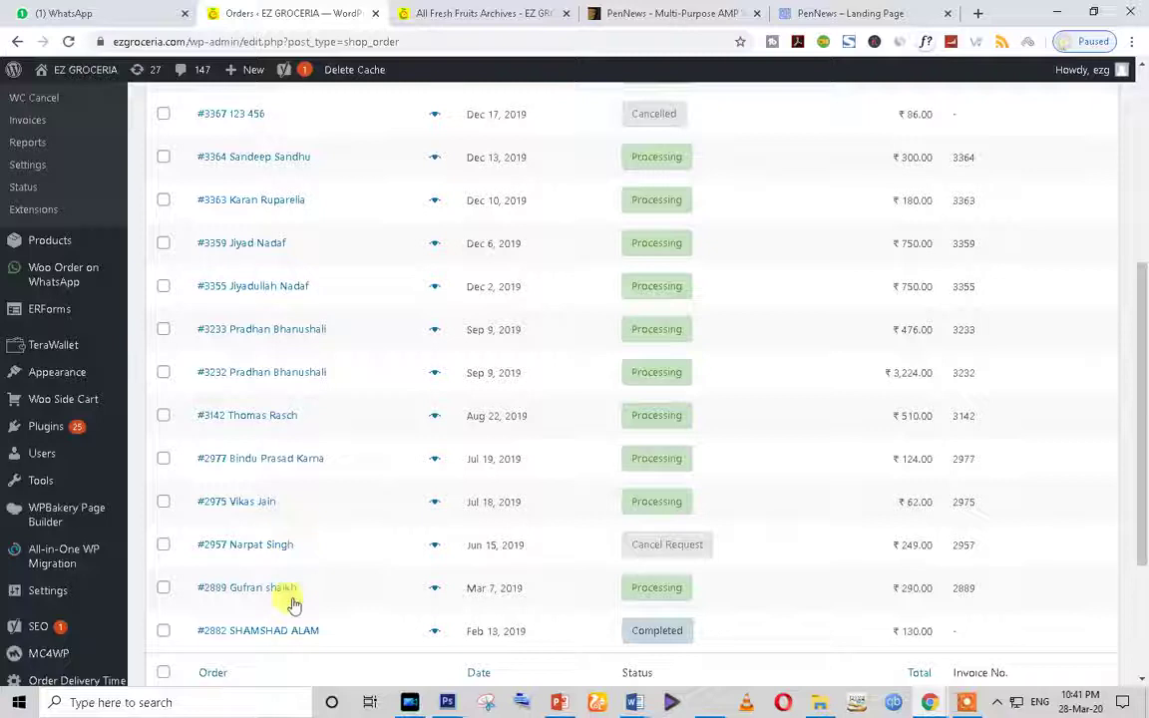
scroll(293, 602, "up", 5)
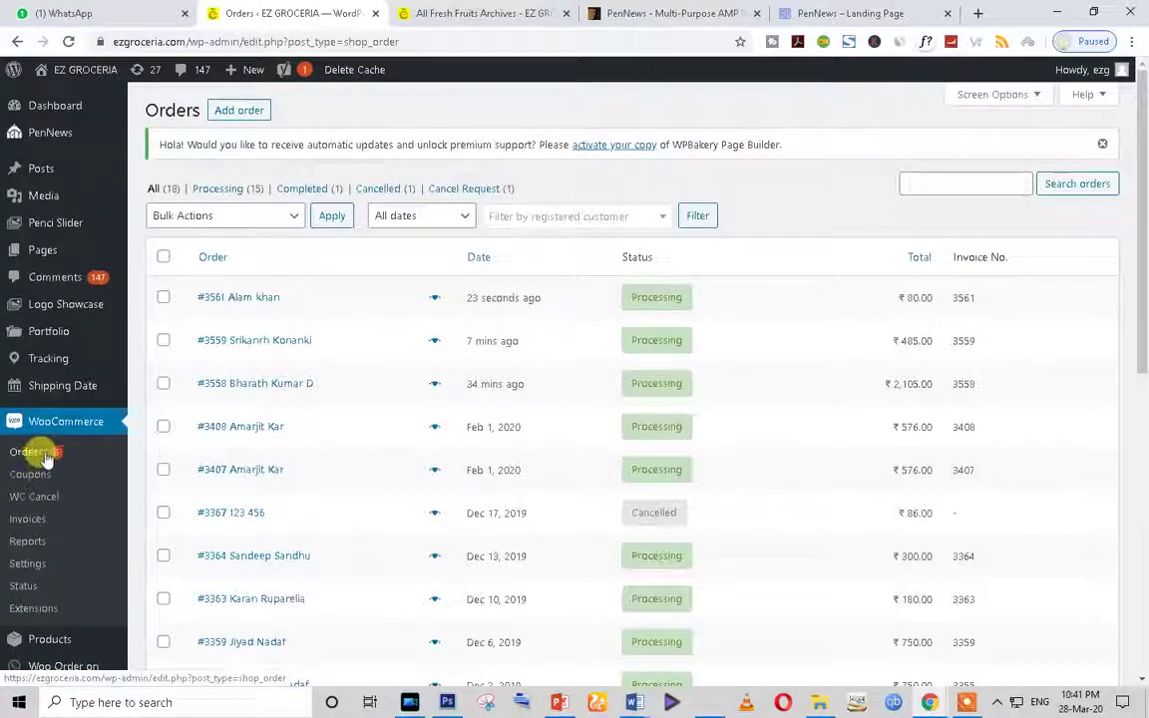
Step: Open TeraWallet, then view the All Fresh Fruits category page showing 35 products
scroll(185, 359, "down", 5)
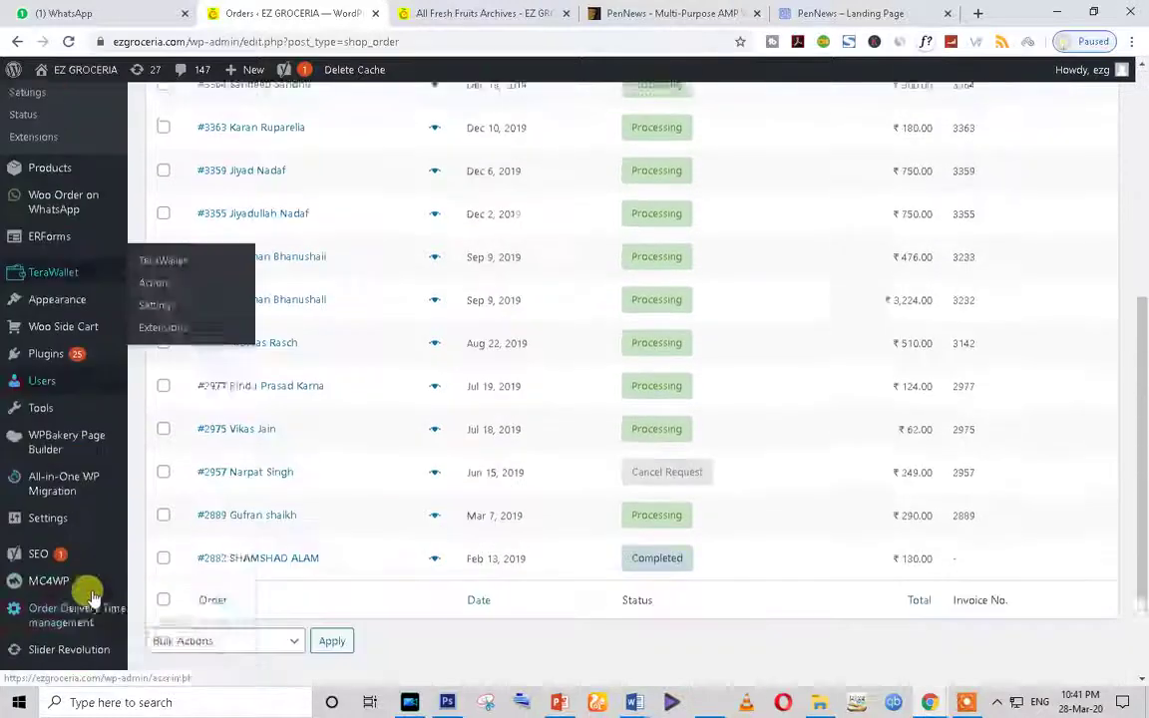
left_click(54, 266)
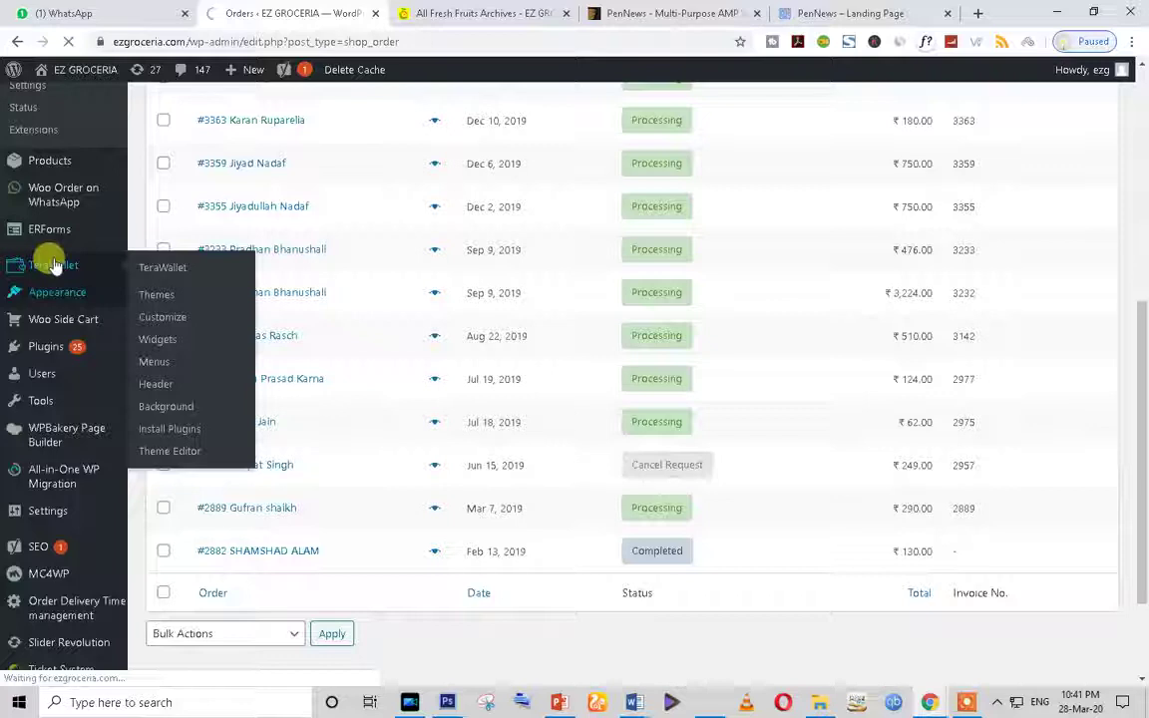
left_click(454, 8)
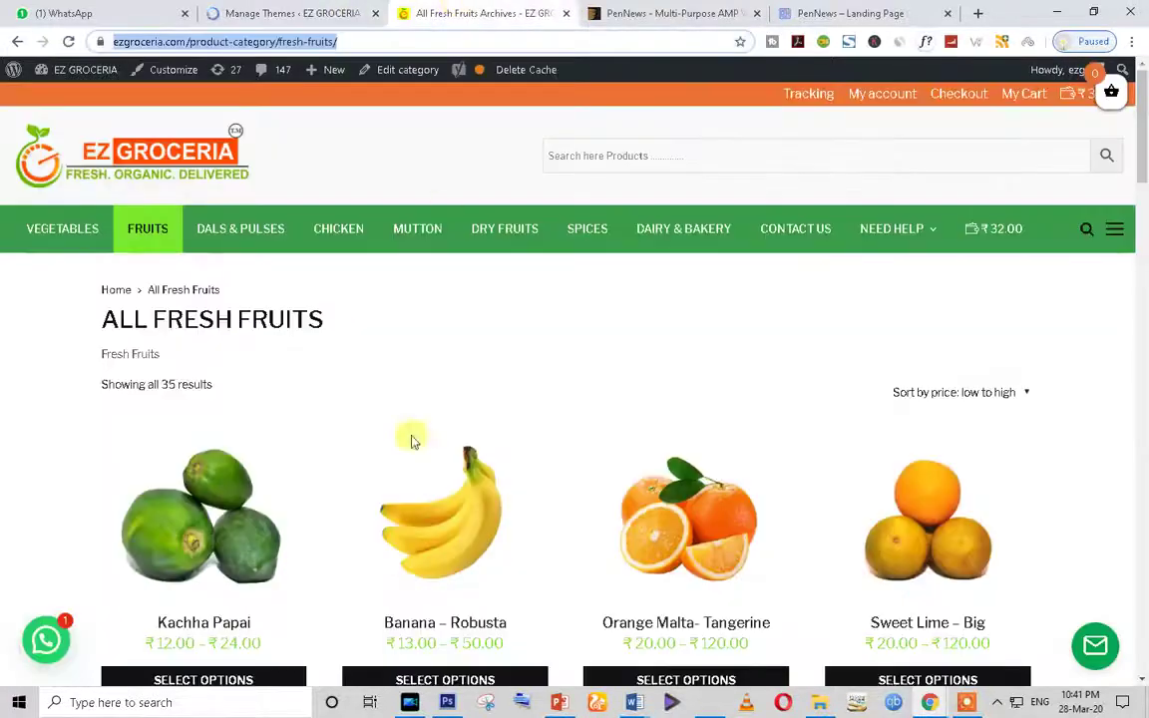
Step: Go from the fruits category to the store home page via the site logo
scroll(413, 441, "down", 3)
scroll(403, 464, "up", 3)
left_click(68, 165)
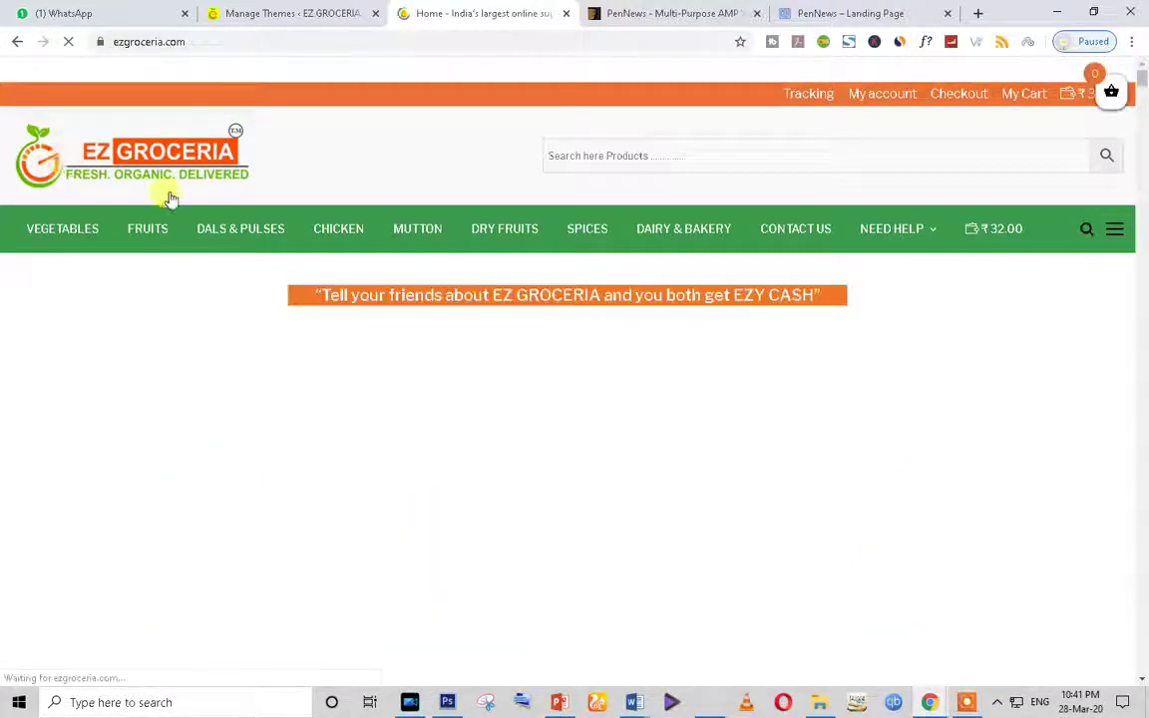
scroll(510, 285, "down", 3)
scroll(508, 286, "down", 5)
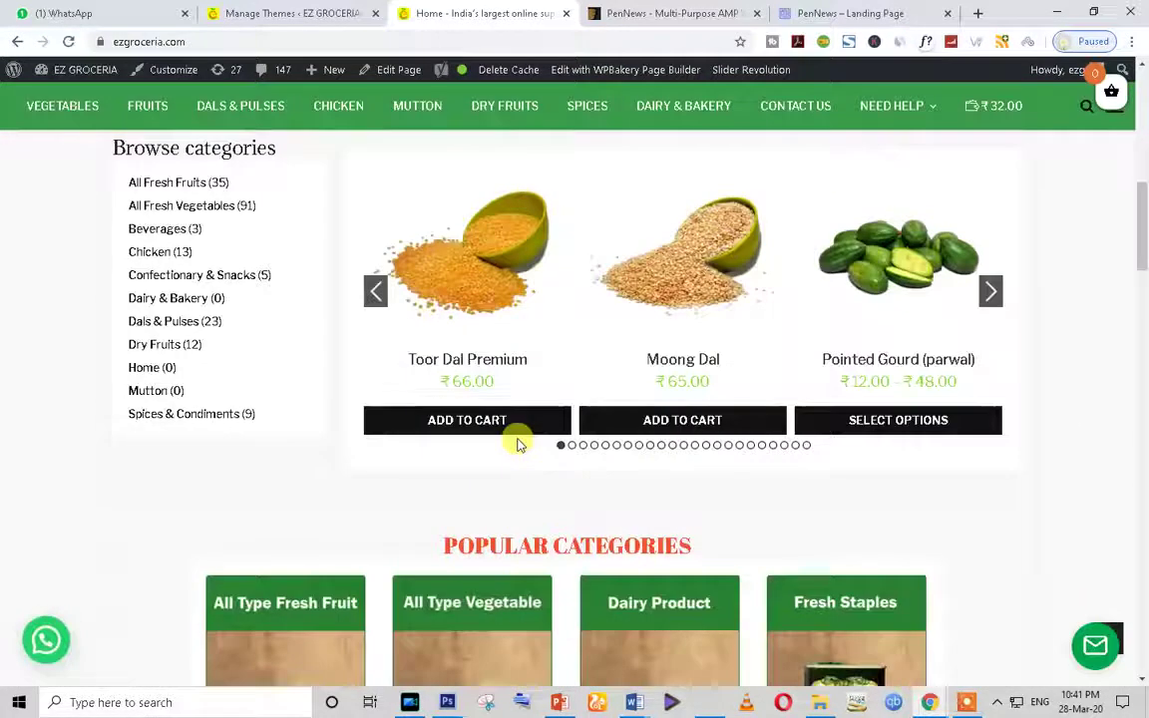
Step: Advance the home page product carousel three times, then return to the Themes page with PenNews active
left_click(994, 296)
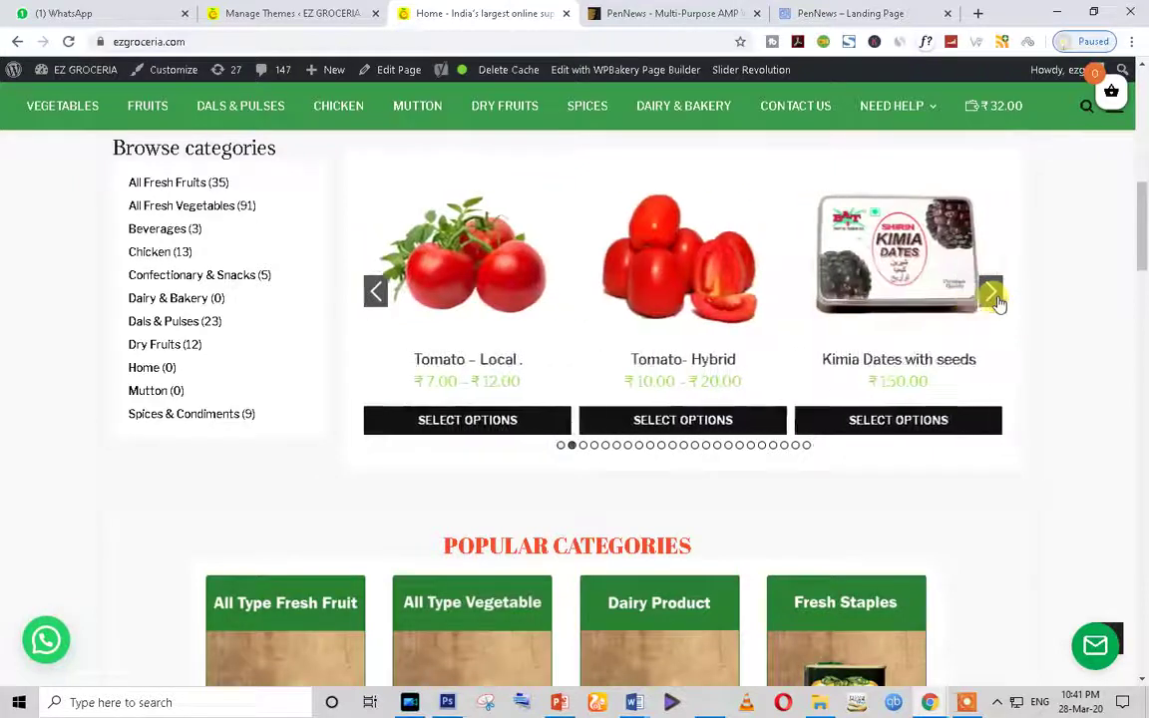
left_click(994, 295)
left_click(993, 295)
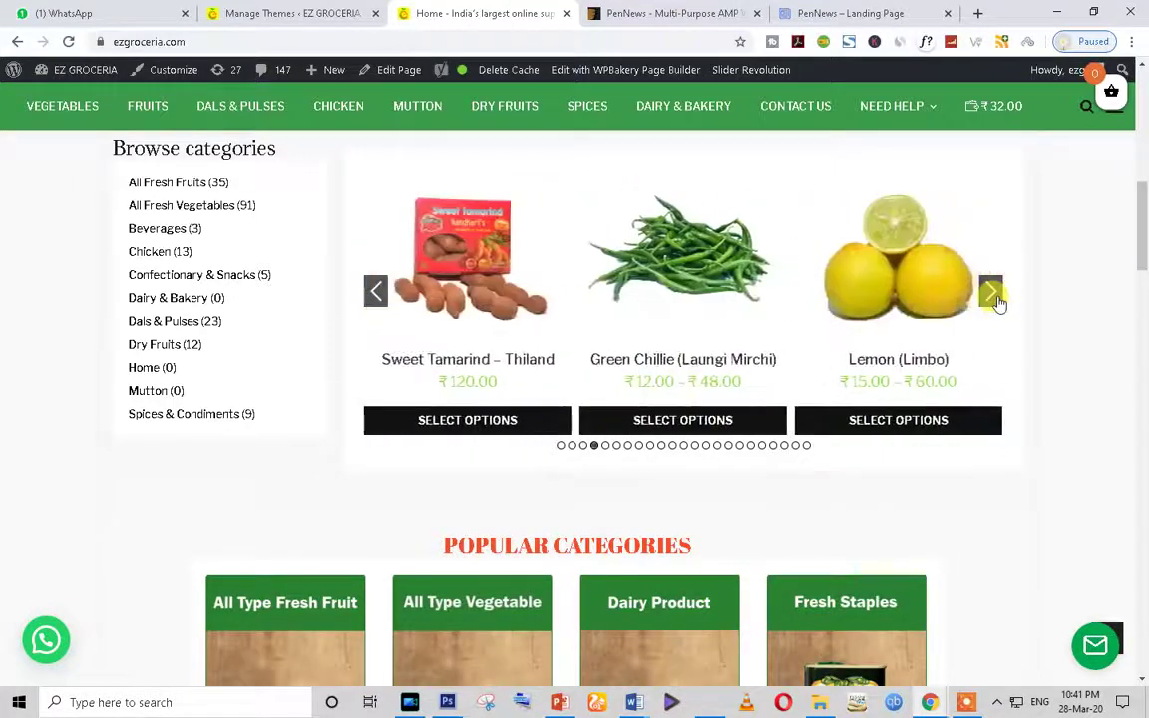
scroll(689, 503, "down", 3)
scroll(676, 589, "down", 9)
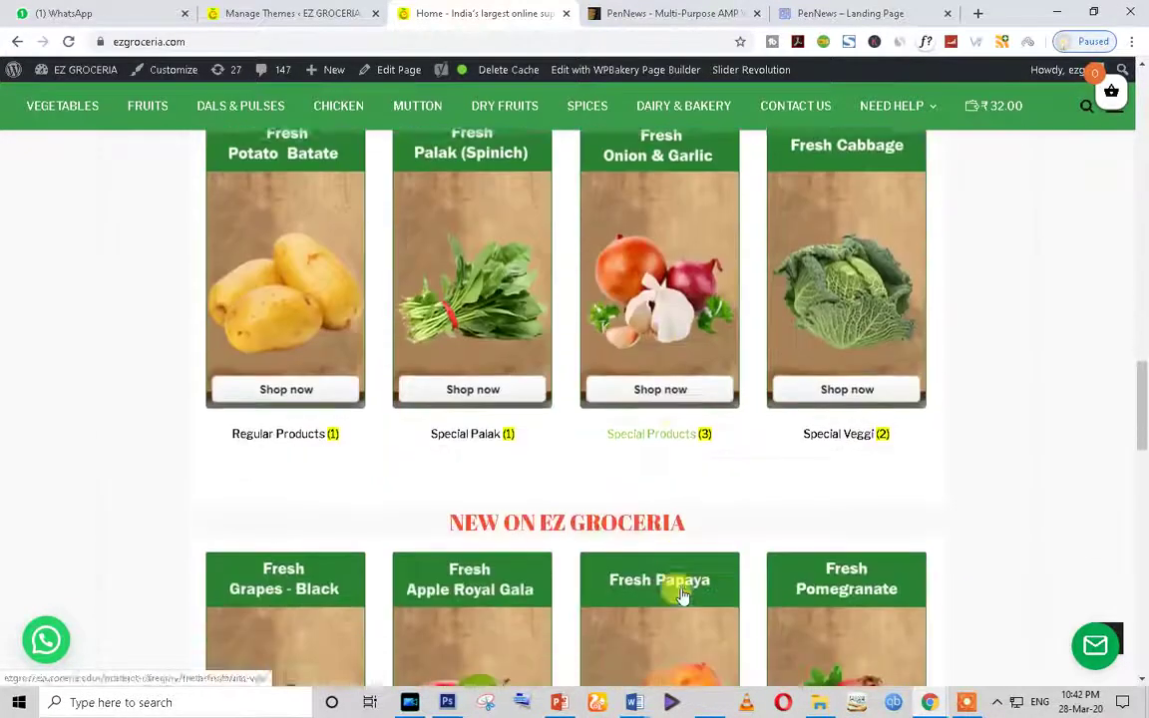
left_click(295, 12)
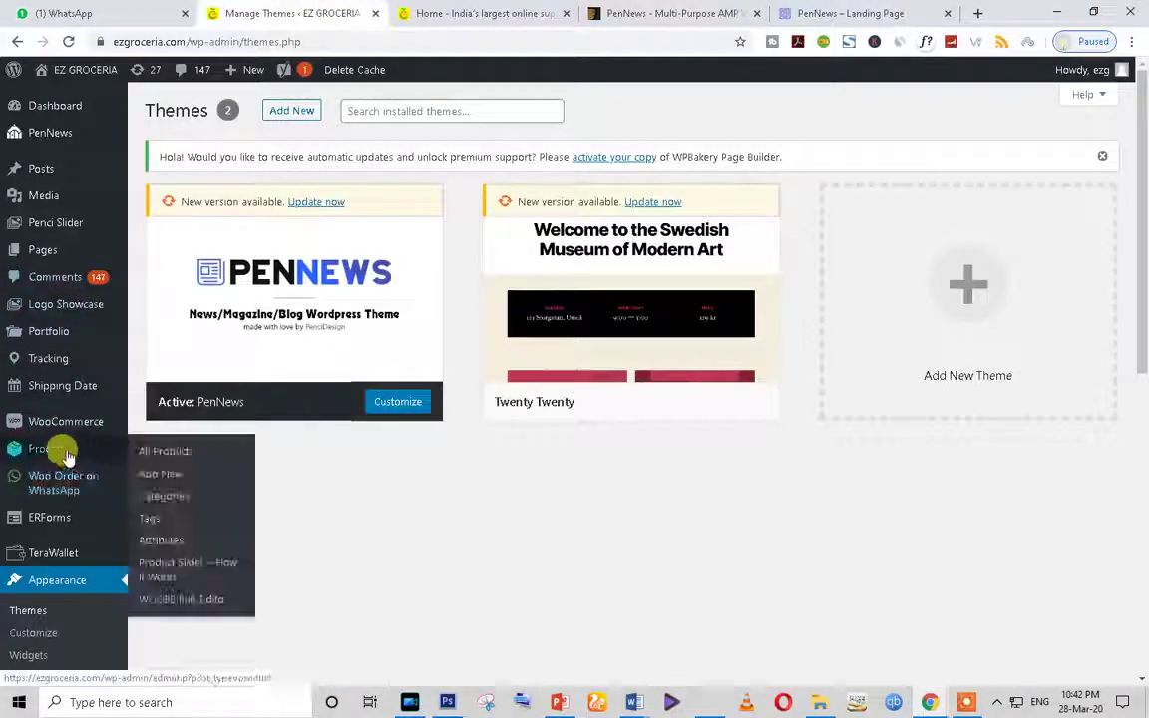
Step: Open WooCommerce Orders and highlight order #3559's date and order #3558's row
left_click(153, 427)
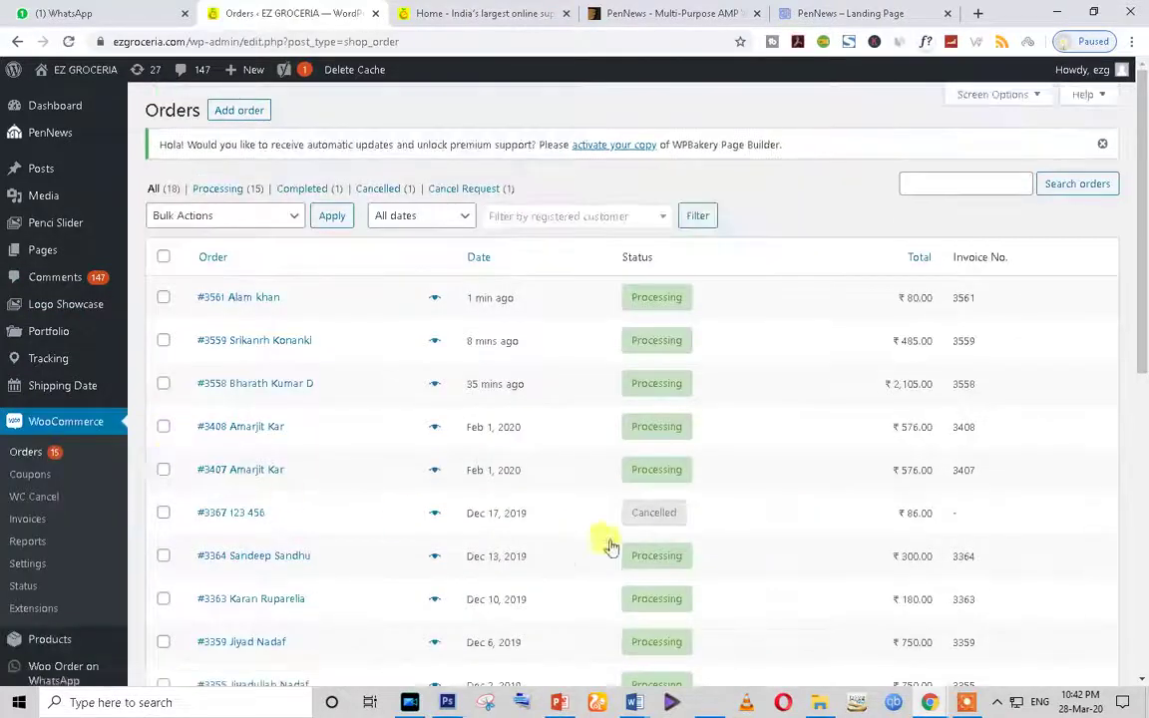
scroll(611, 547, "down", 5)
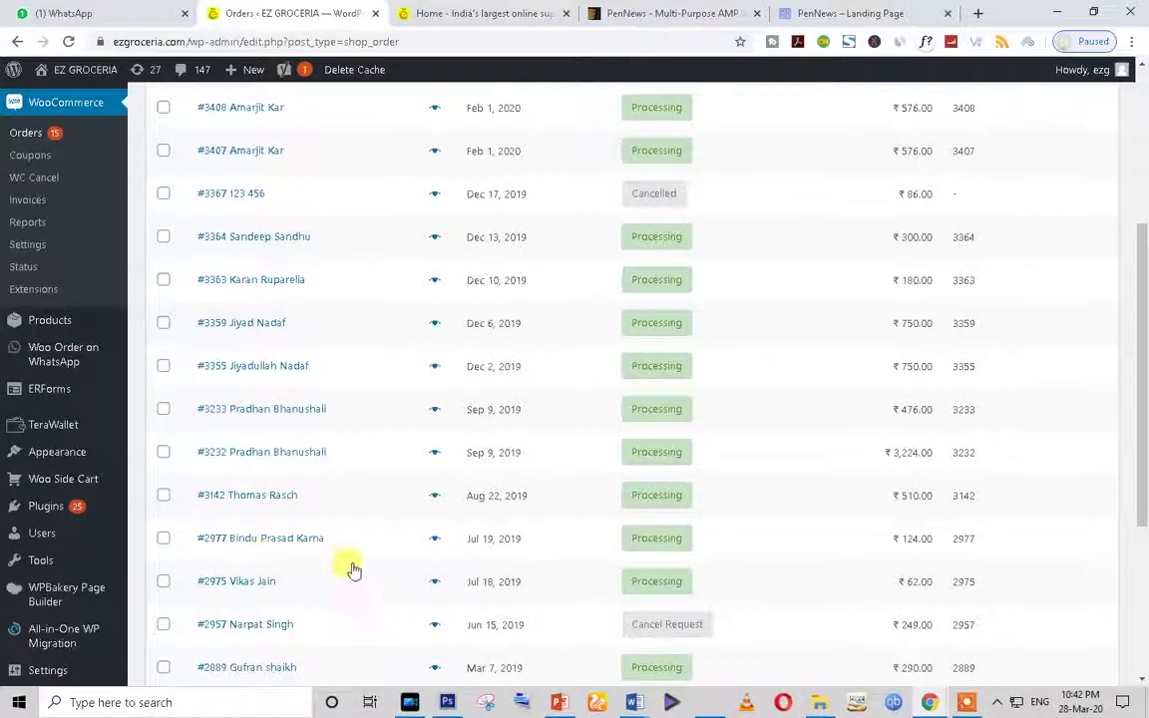
scroll(515, 502, "up", 5)
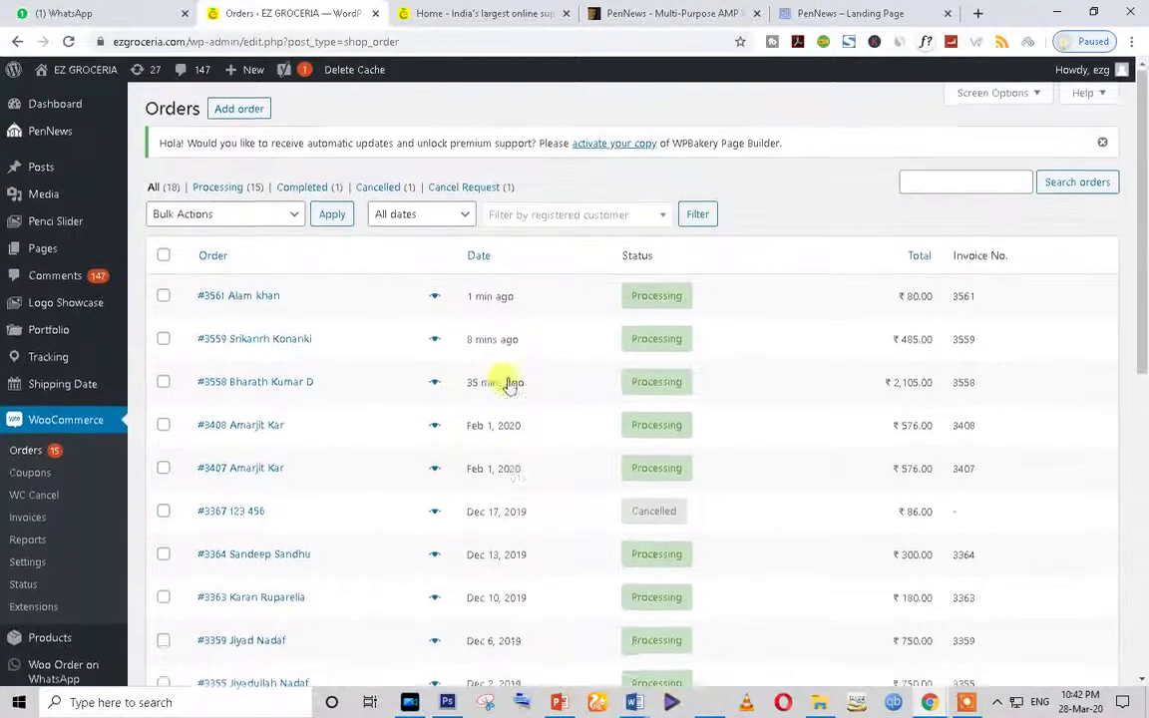
left_click_drag(463, 348, 517, 353)
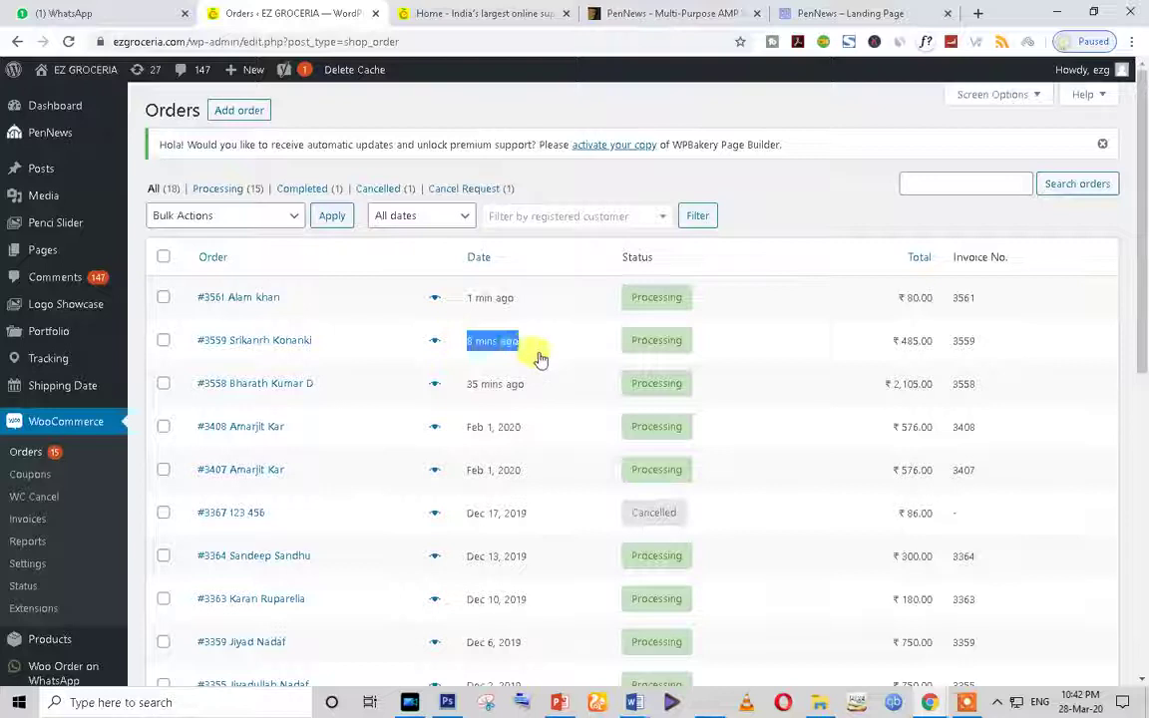
triple_click(431, 383)
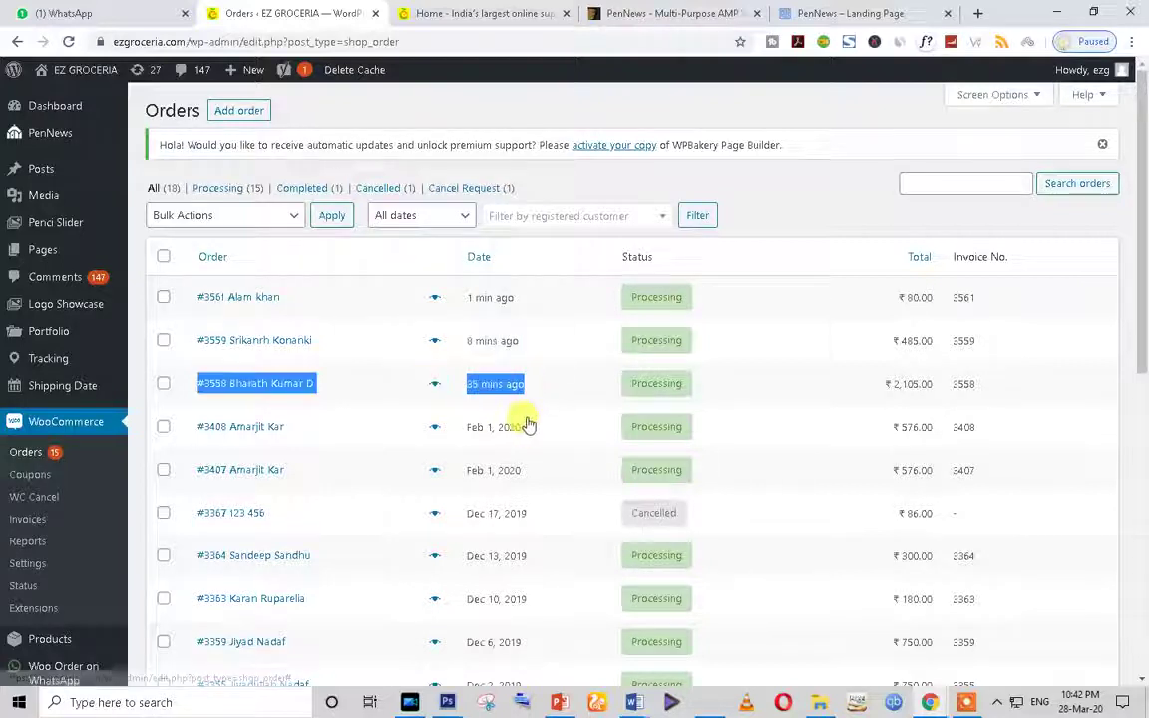
left_click(546, 385)
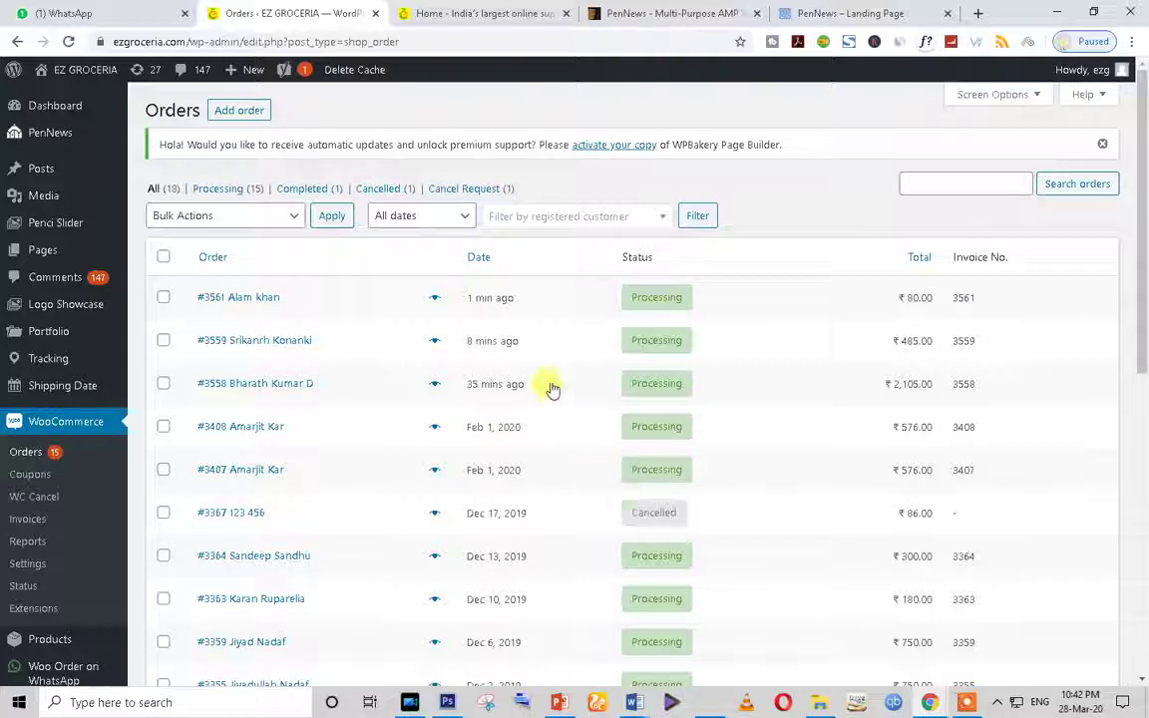
Step: Highlight order #3558's date and total, then head to the Plugins menu
left_click_drag(553, 389, 465, 387)
left_click_drag(885, 387, 941, 389)
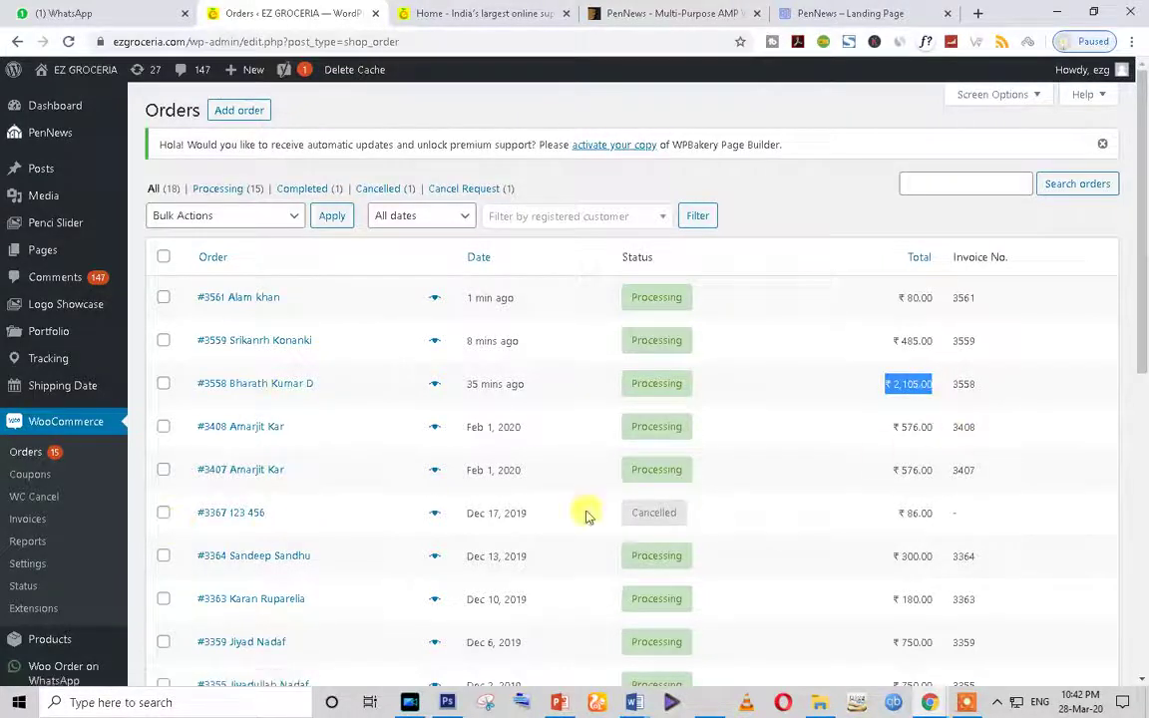
scroll(805, 342, "down", 4)
scroll(339, 532, "up", 3)
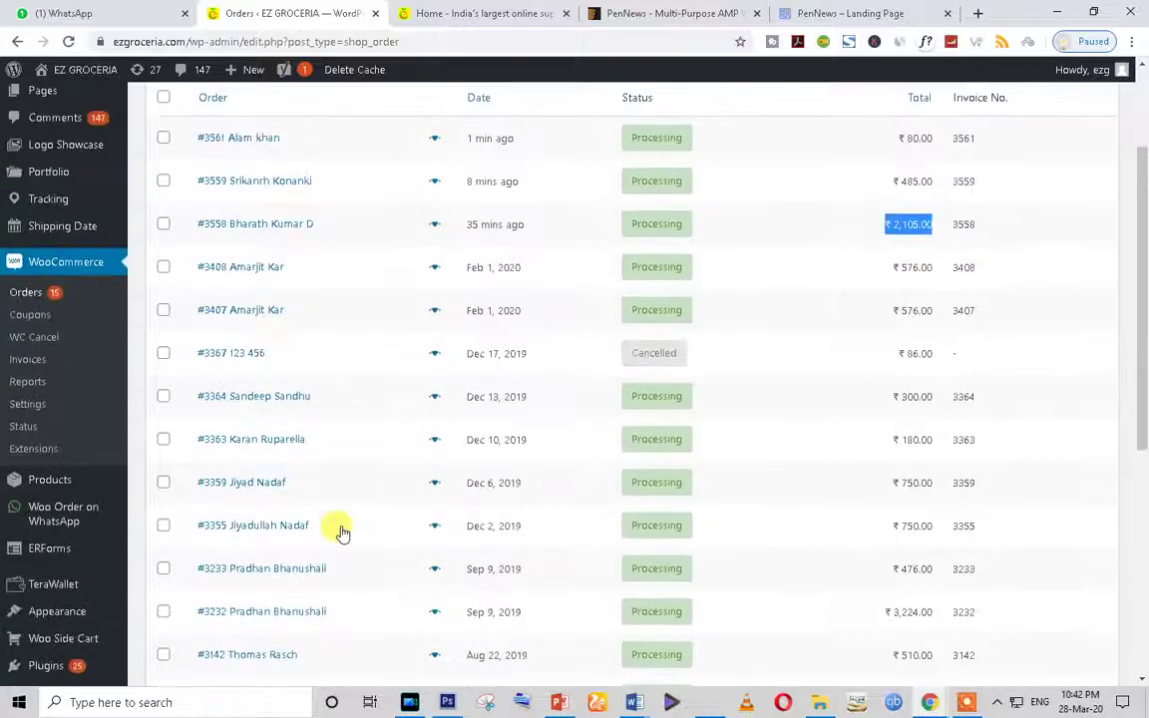
scroll(340, 531, "down", 2)
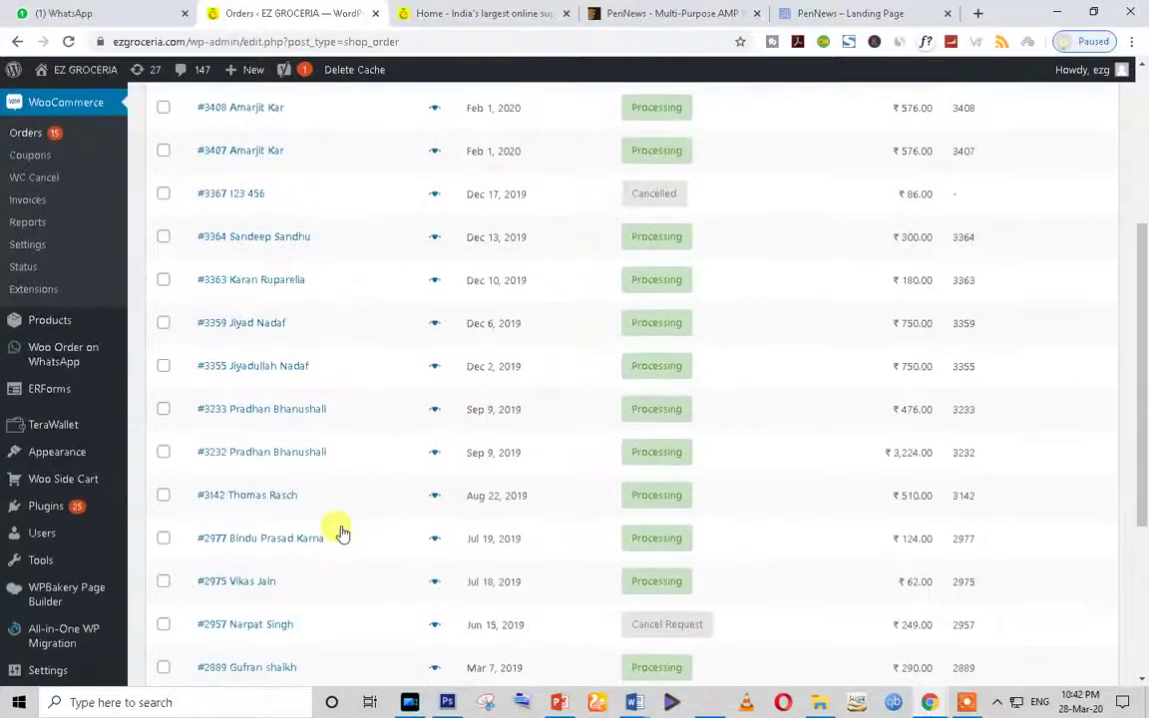
mouse_move(55, 513)
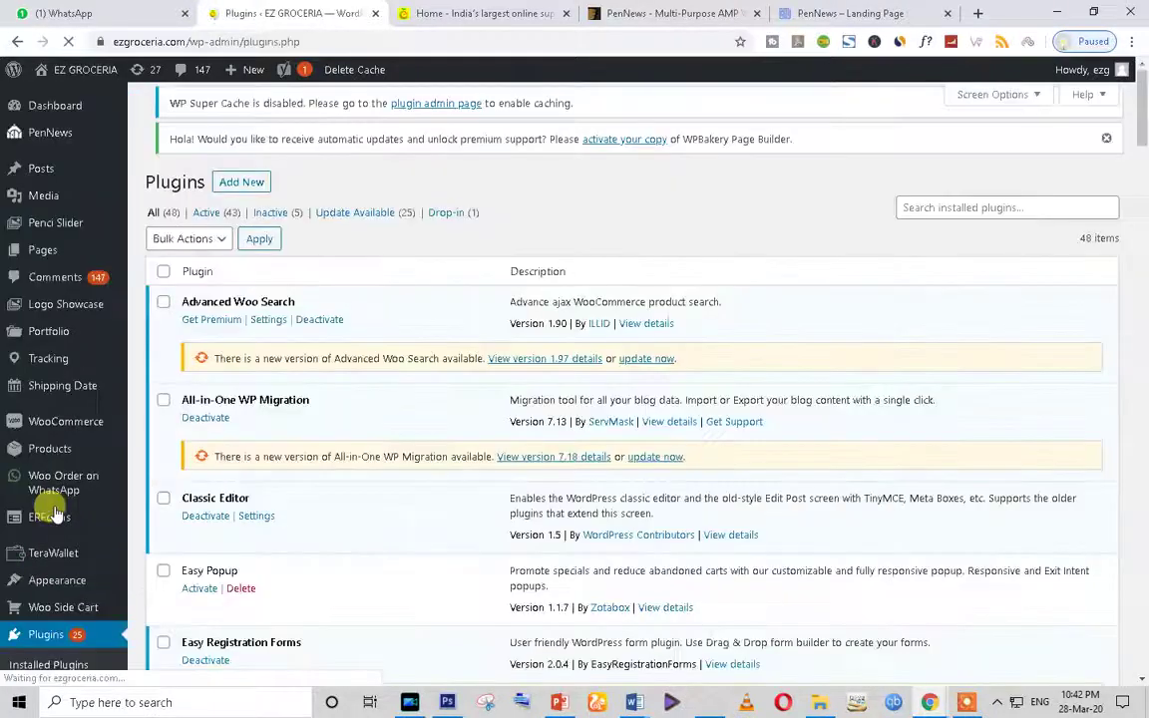
Step: Open the PenNews 6.4 welcome page and its required-plugins list featuring Contact Form 7
left_click(48, 140)
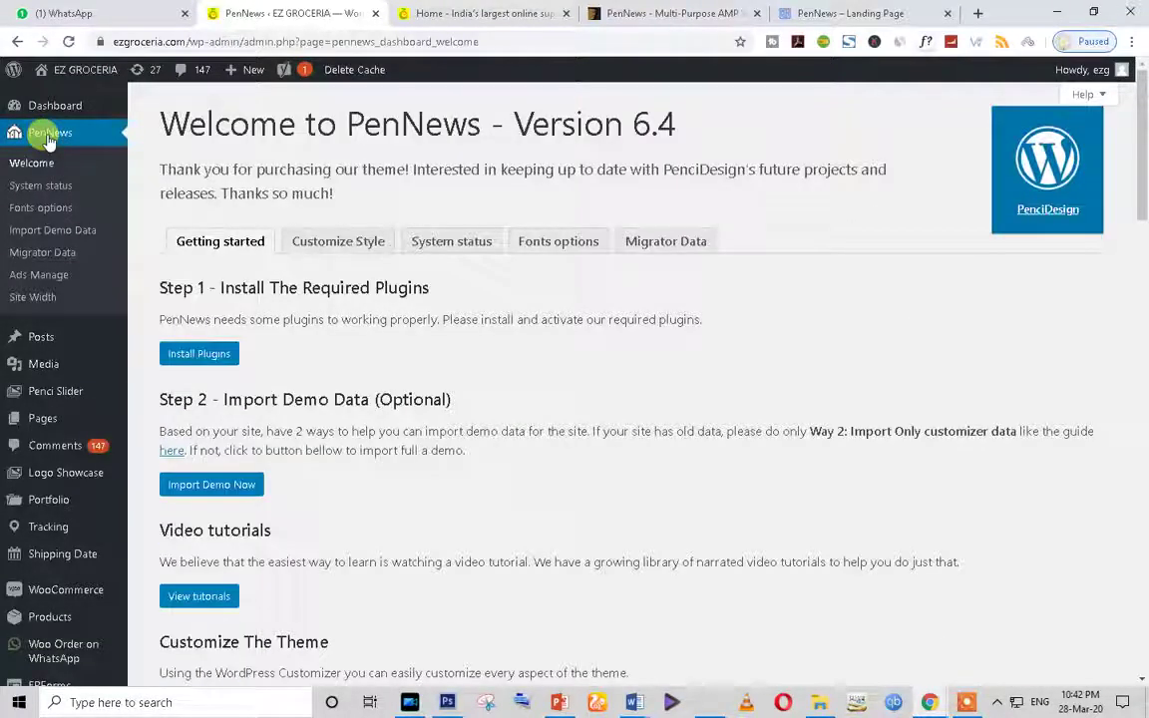
left_click(197, 351)
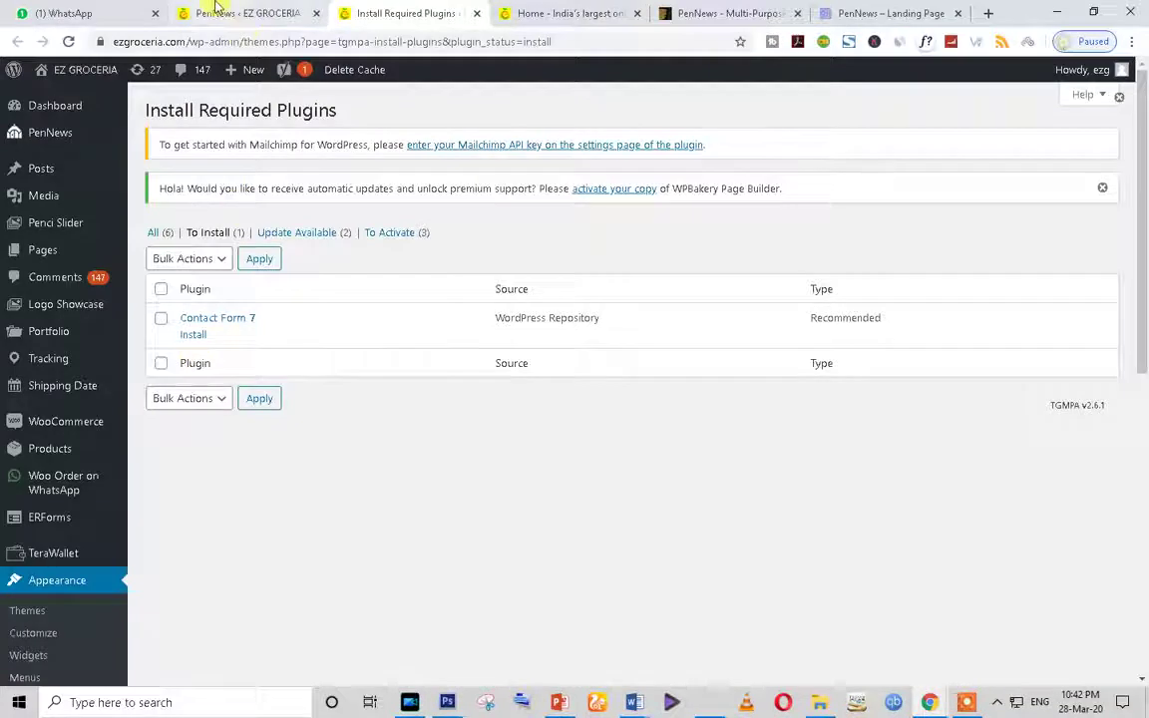
left_click(218, 10)
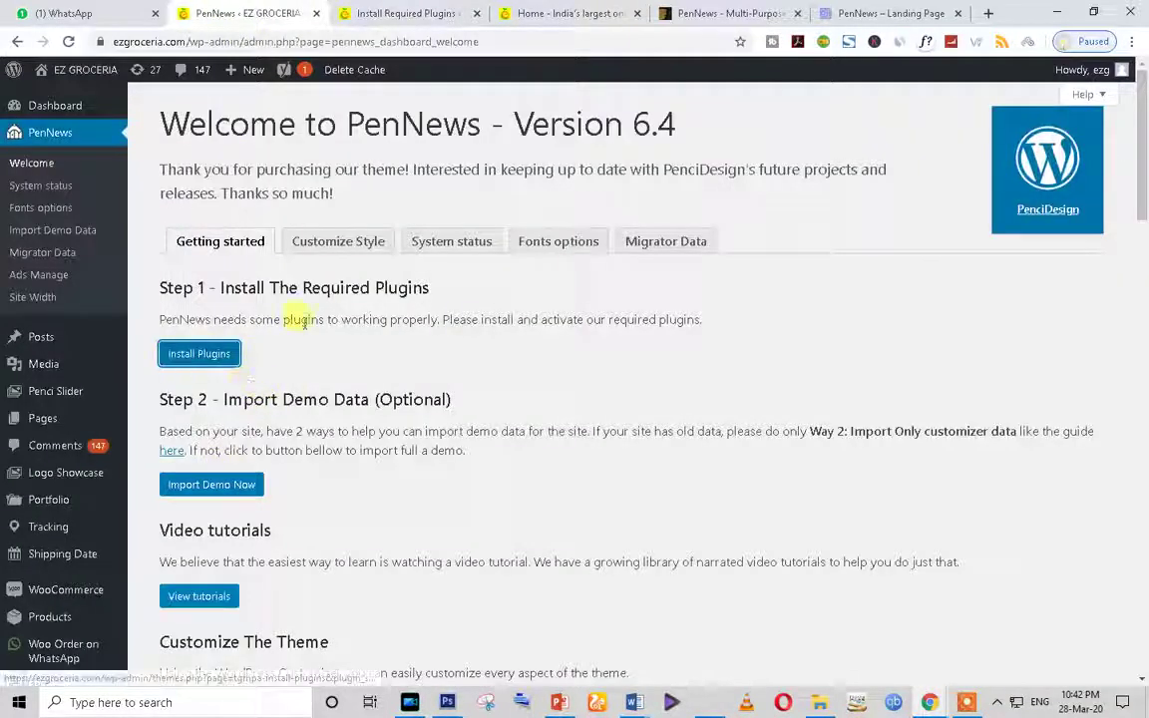
left_click(344, 11)
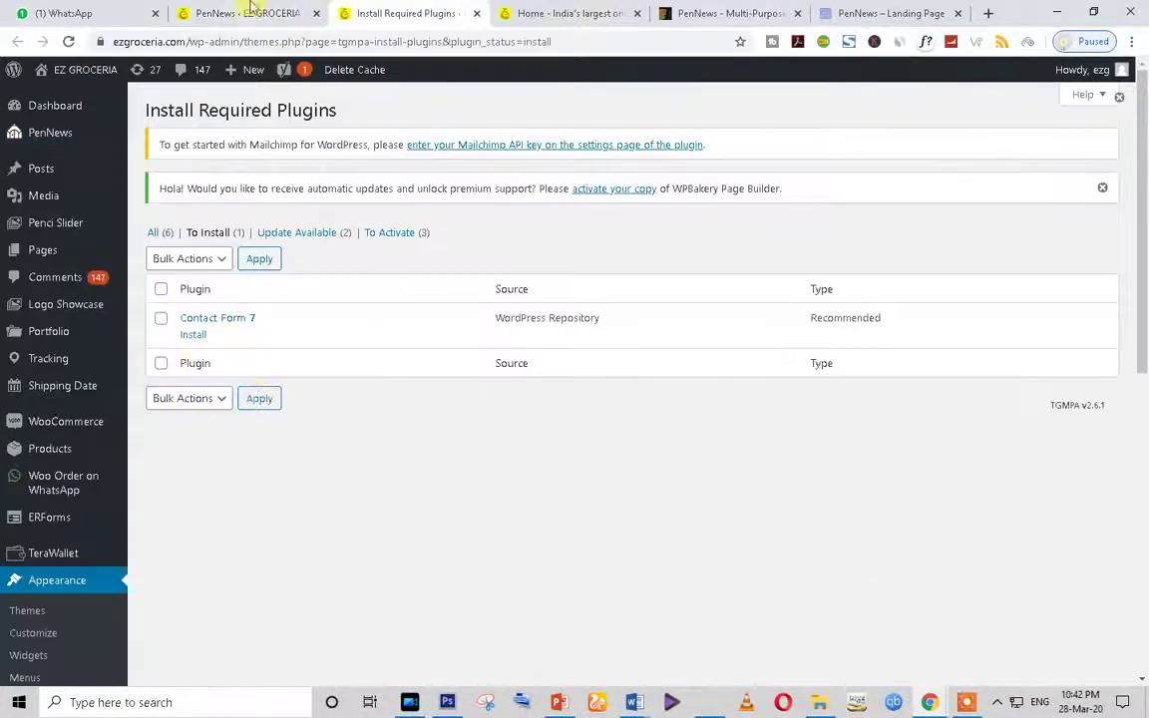
left_click(251, 8)
scroll(398, 583, "down", 3)
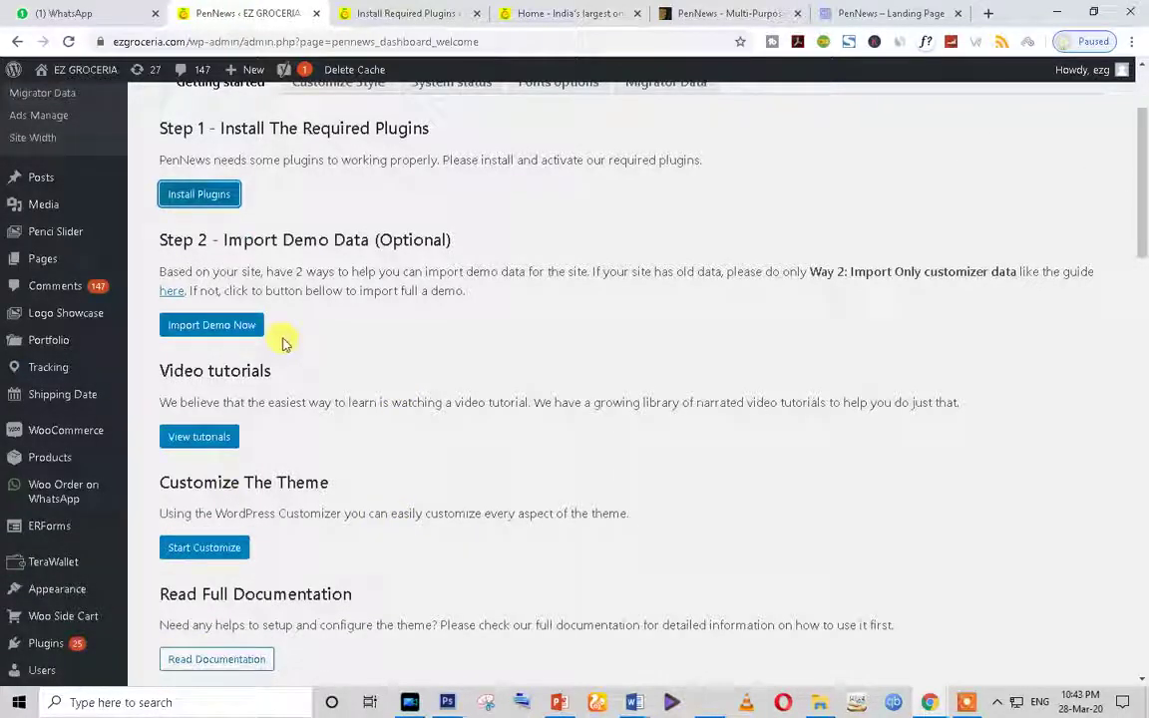
Step: Open the order tracking plugin pages and scroll through them
left_click(58, 371)
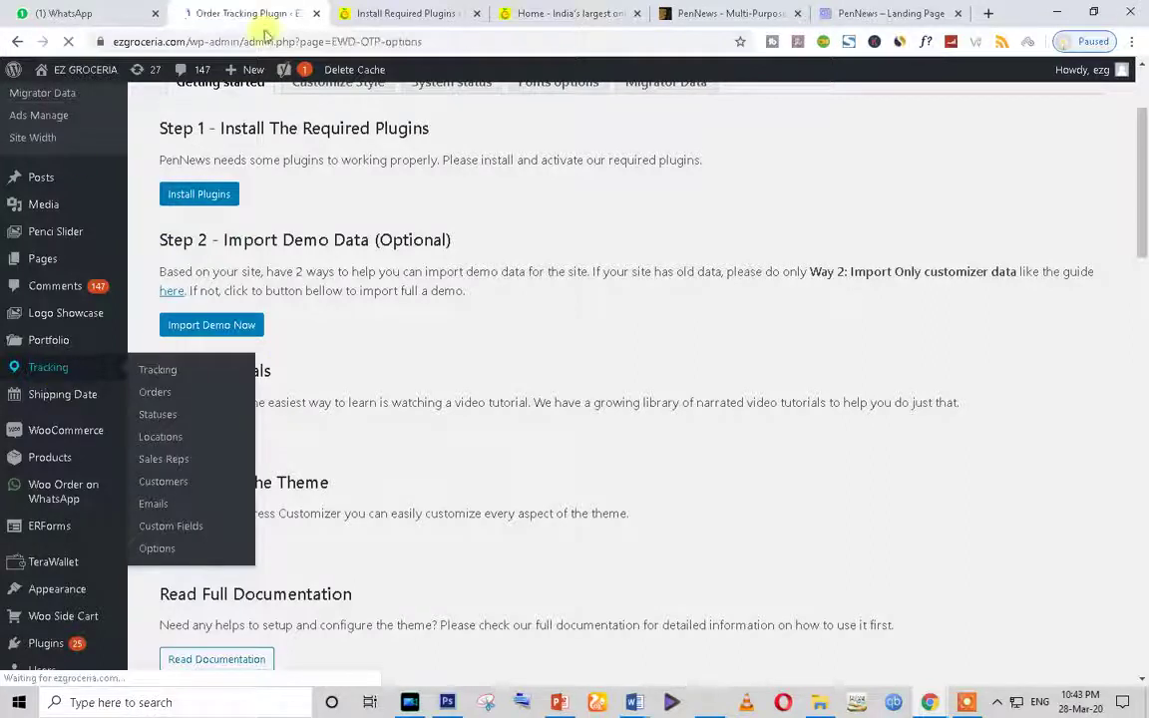
scroll(527, 489, "down", 3)
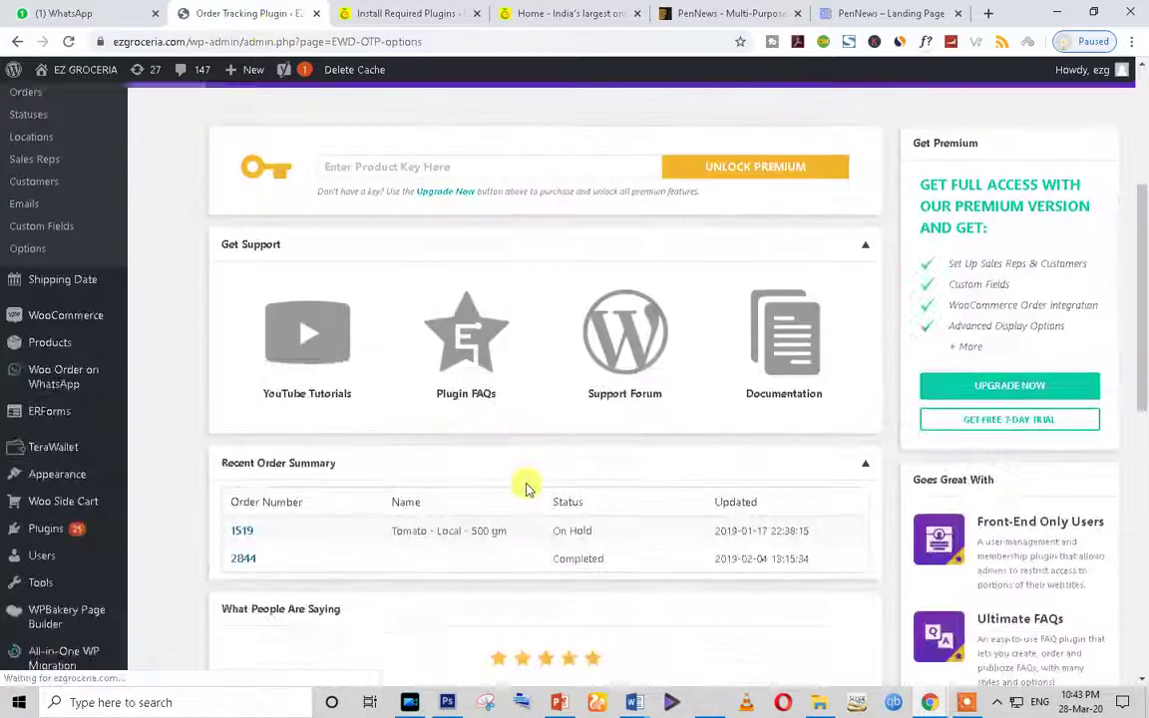
scroll(526, 488, "down", 3)
scroll(526, 489, "down", 3)
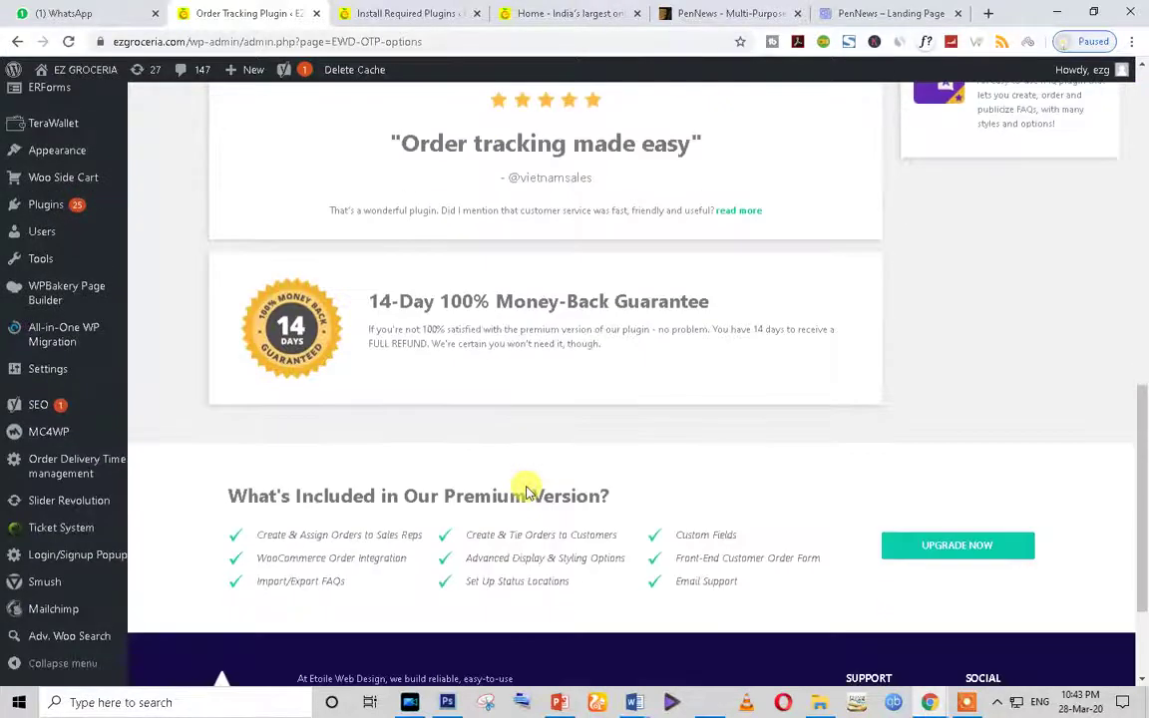
scroll(526, 485, "up", 10)
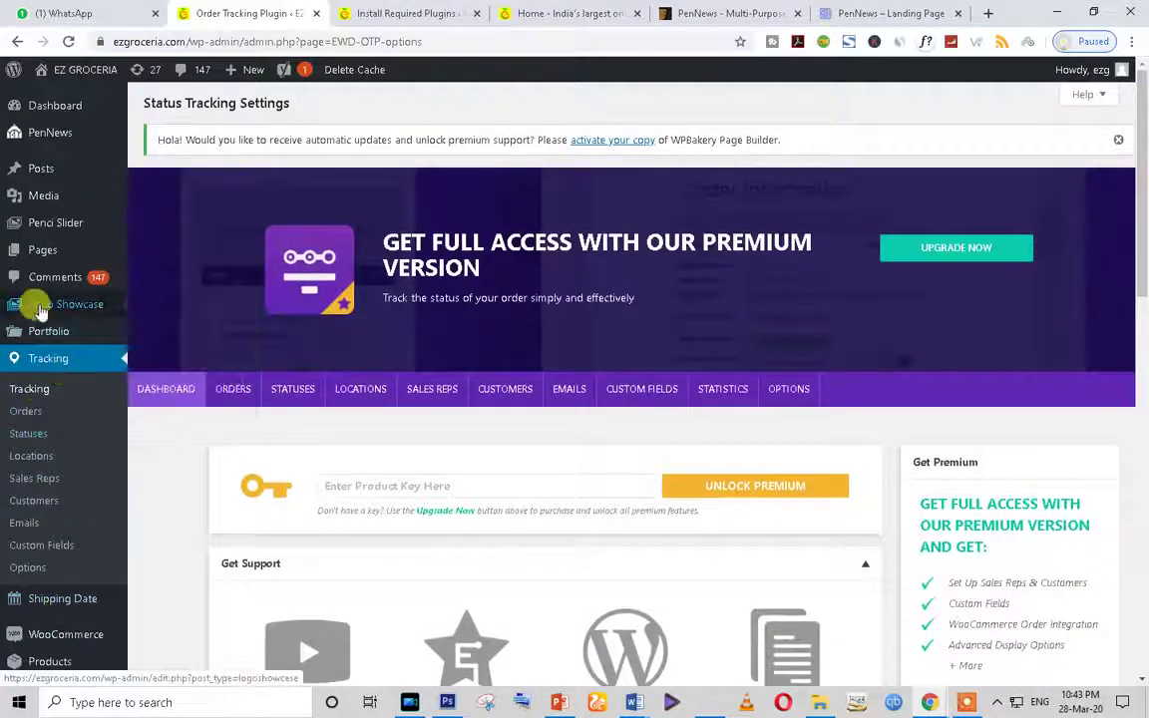
Step: Open the Logo Showcase list, then switch to the storefront home page with its category tiles
left_click(40, 311)
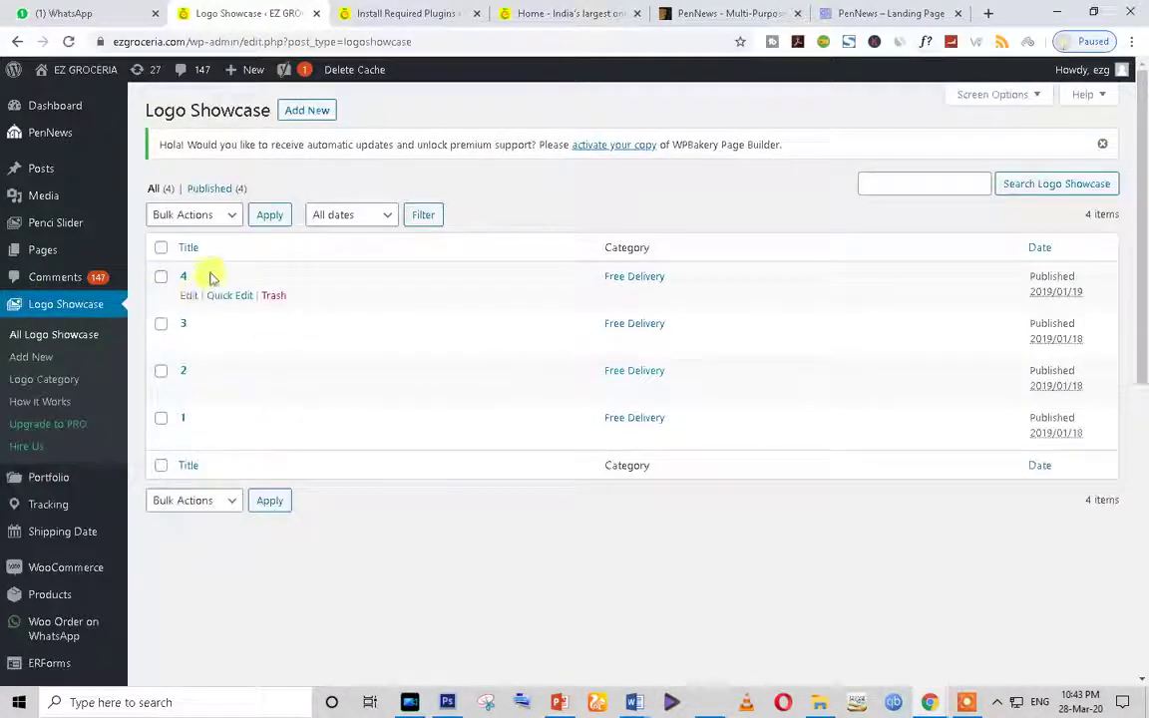
left_click(448, 13)
left_click(529, 13)
scroll(509, 419, "up", 10)
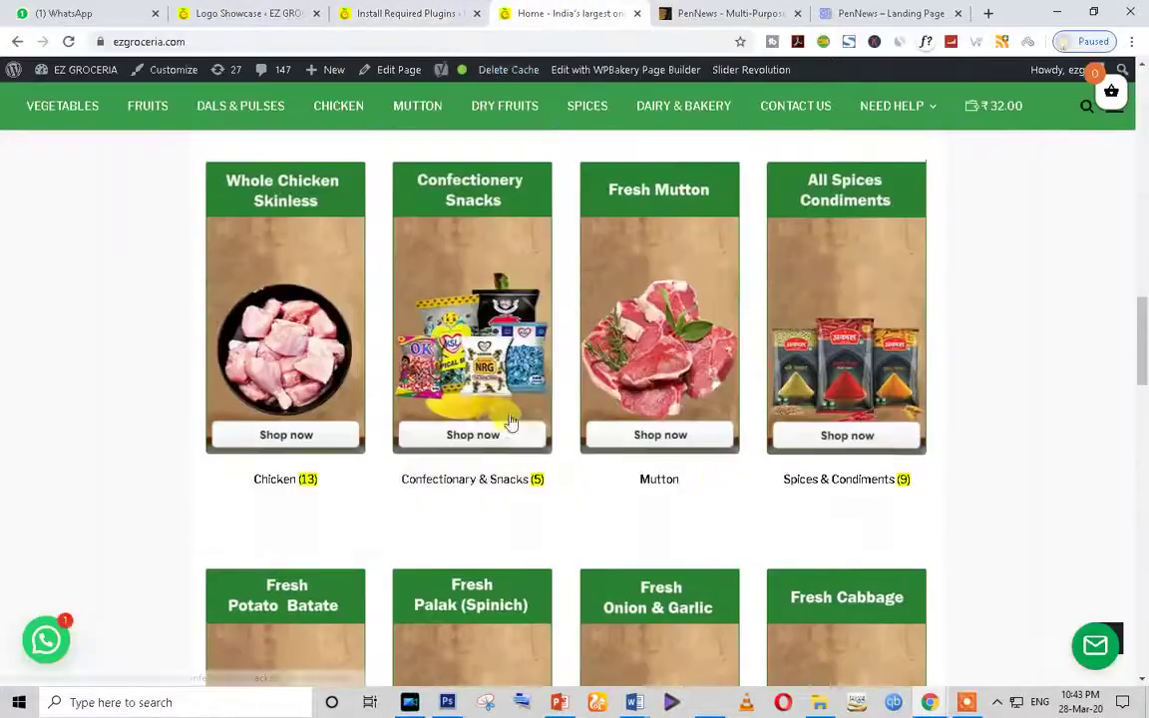
scroll(492, 434, "up", 8)
scroll(298, 395, "down", 3)
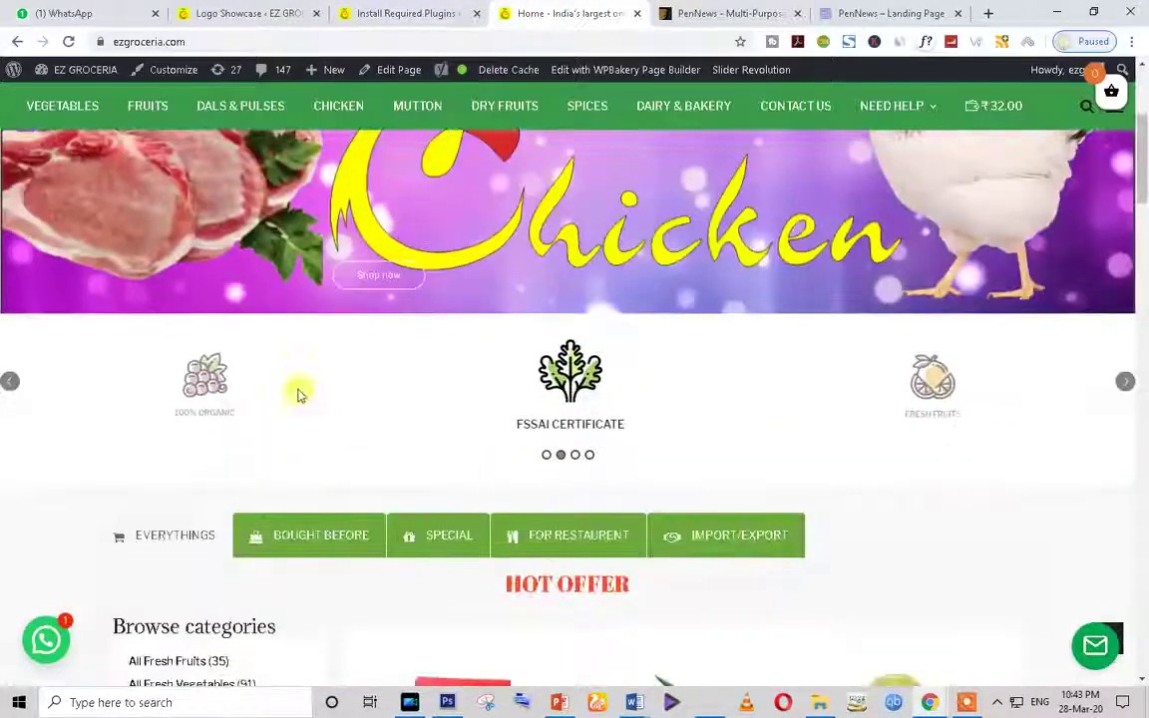
scroll(295, 423, "up", 3)
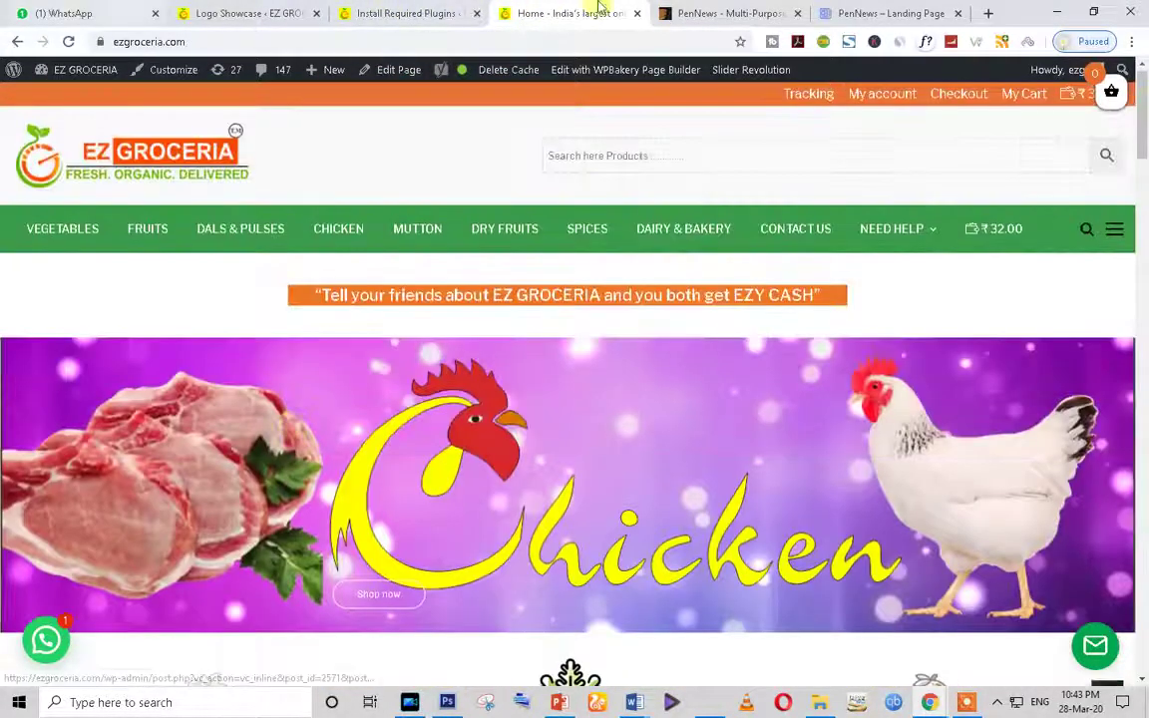
scroll(599, 404, "down", 7)
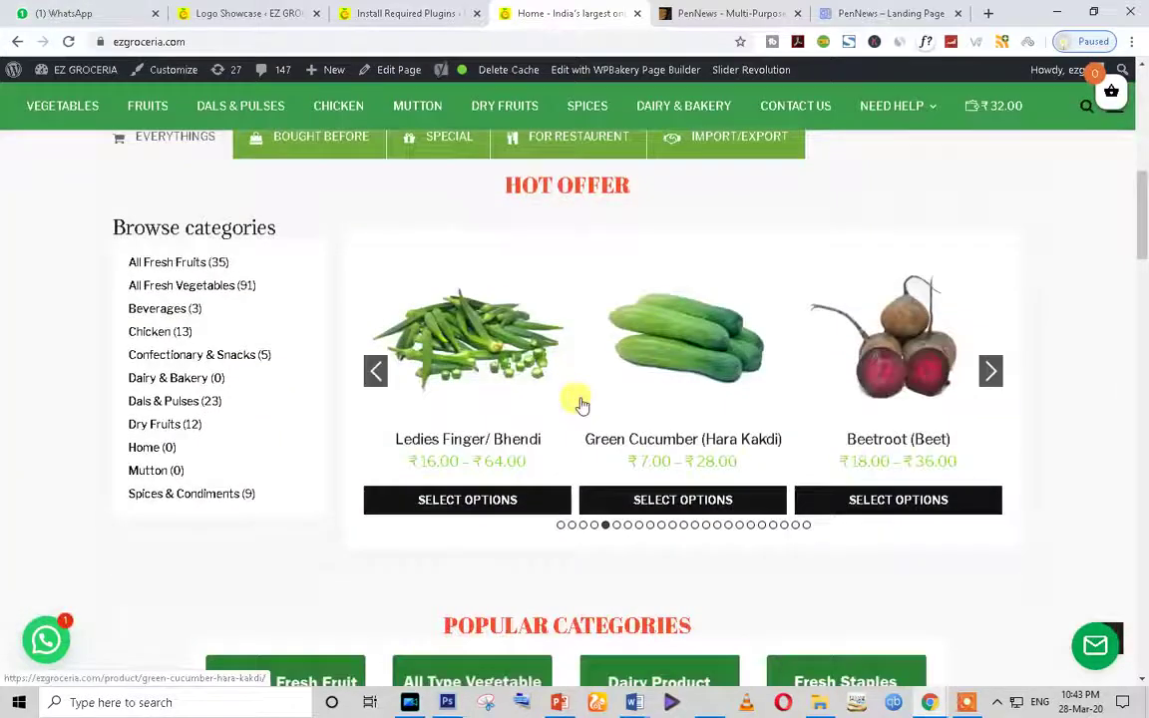
scroll(580, 403, "up", 7)
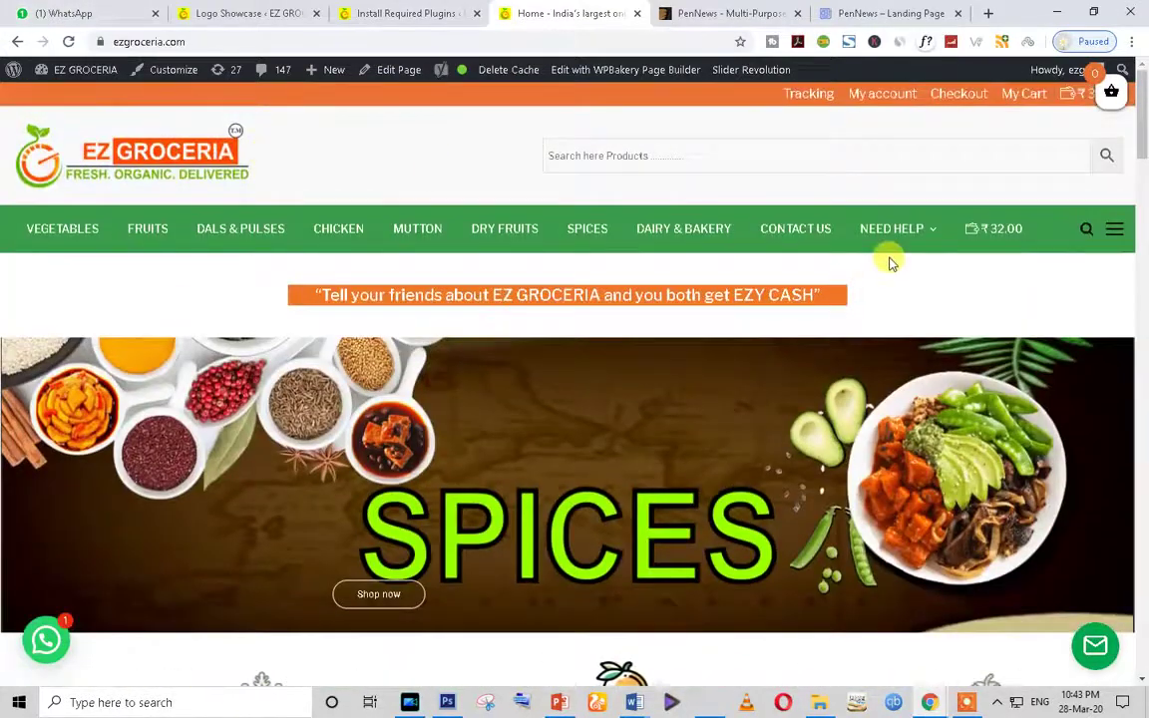
scroll(765, 456, "down", 4)
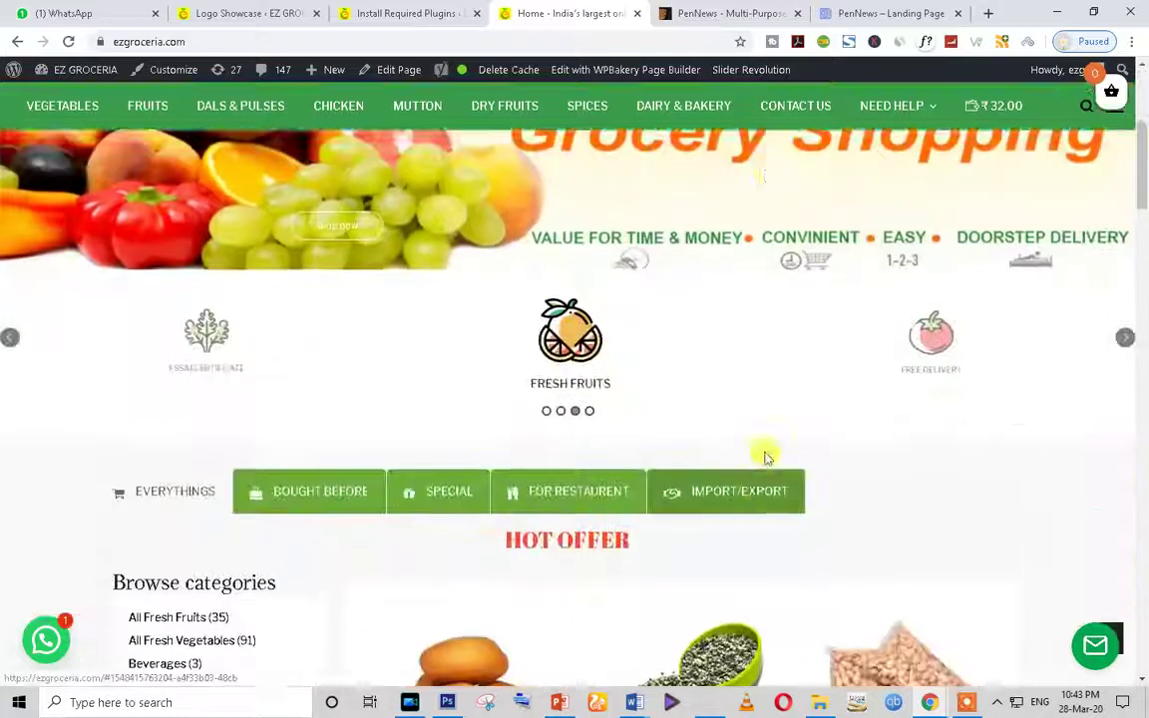
scroll(768, 458, "up", 3)
scroll(380, 341, "up", 1)
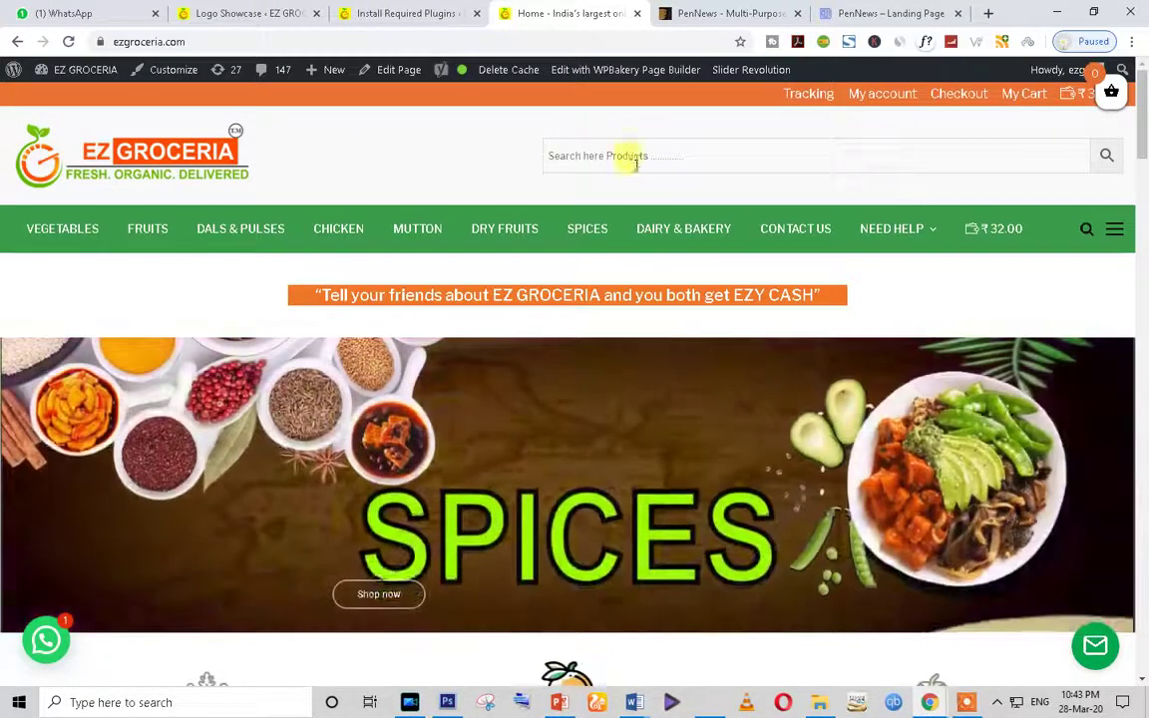
Step: Switch to the Install Required Plugins page and browse the admin sidebar flyout menus
left_click(395, 13)
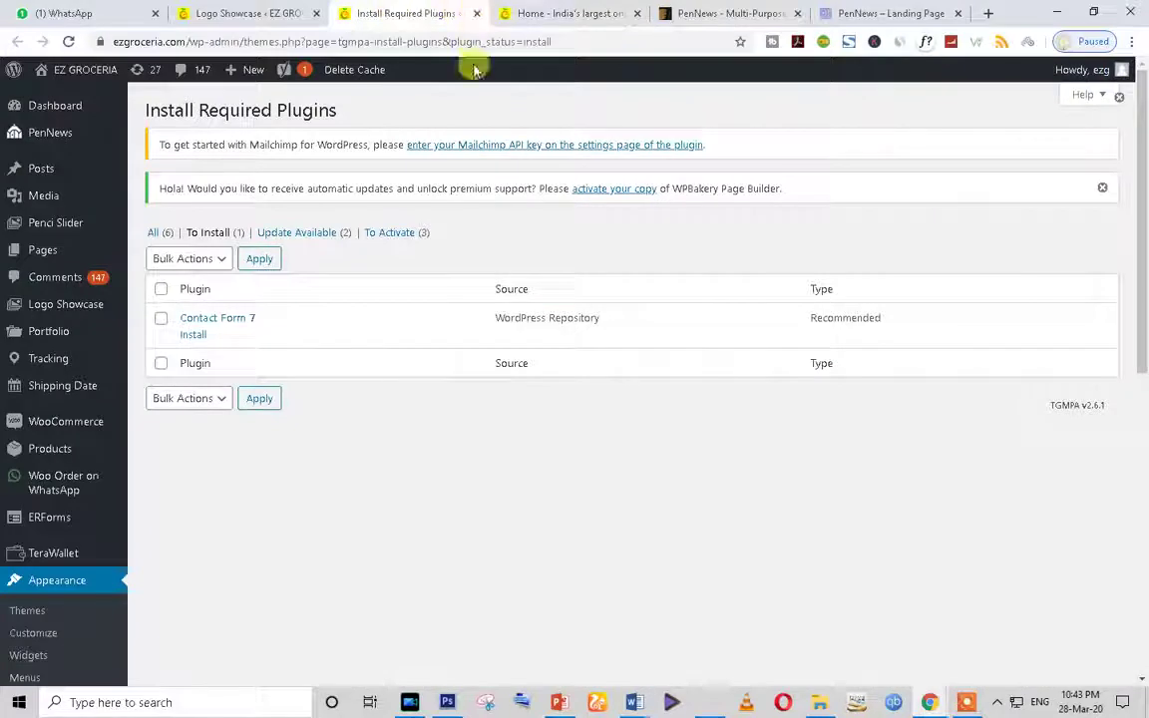
mouse_move(95, 427)
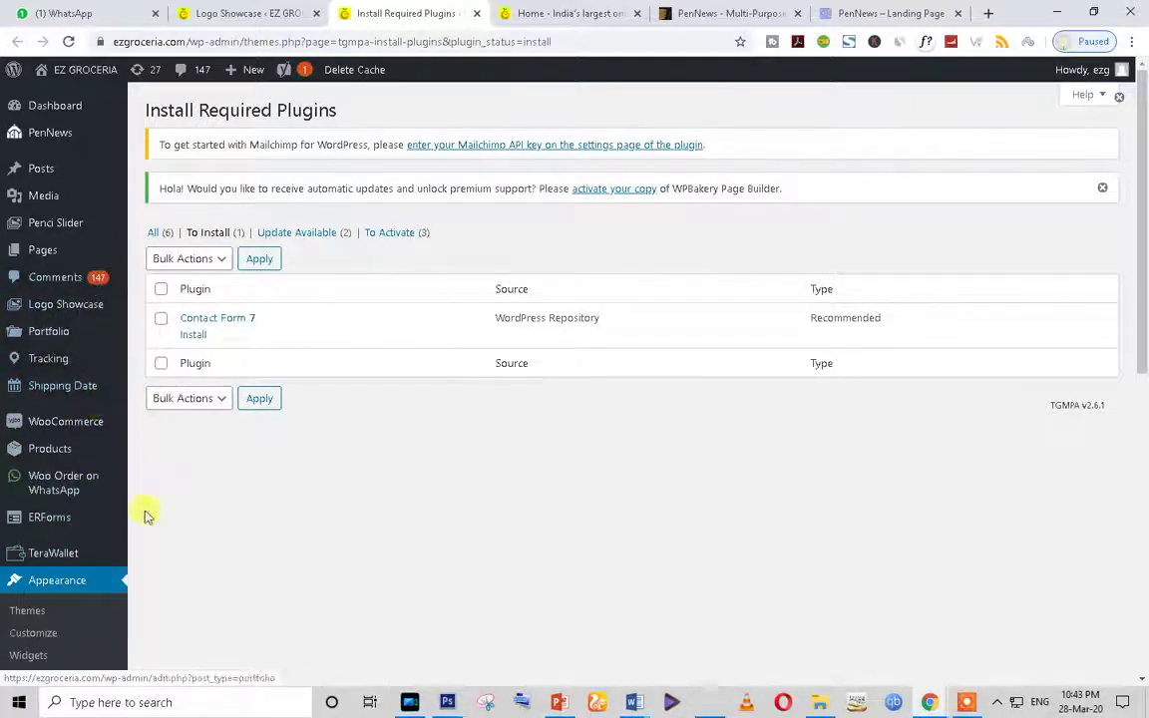
scroll(80, 489, "down", 3)
mouse_move(95, 564)
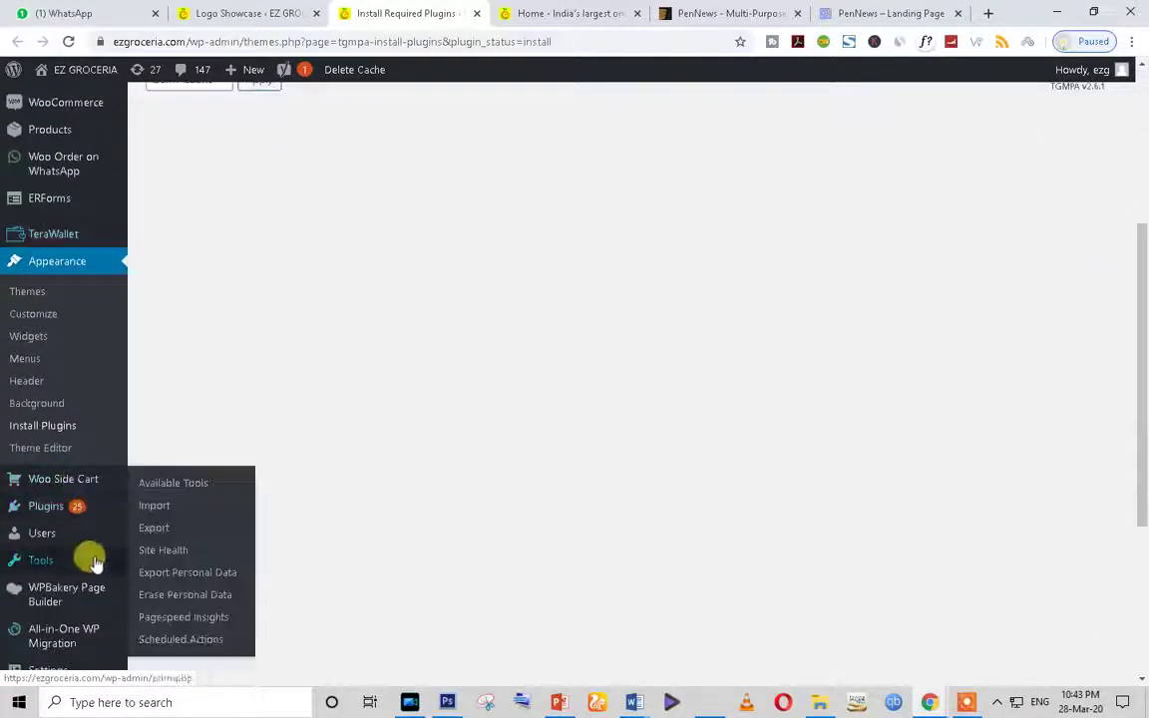
scroll(84, 459, "up", 3)
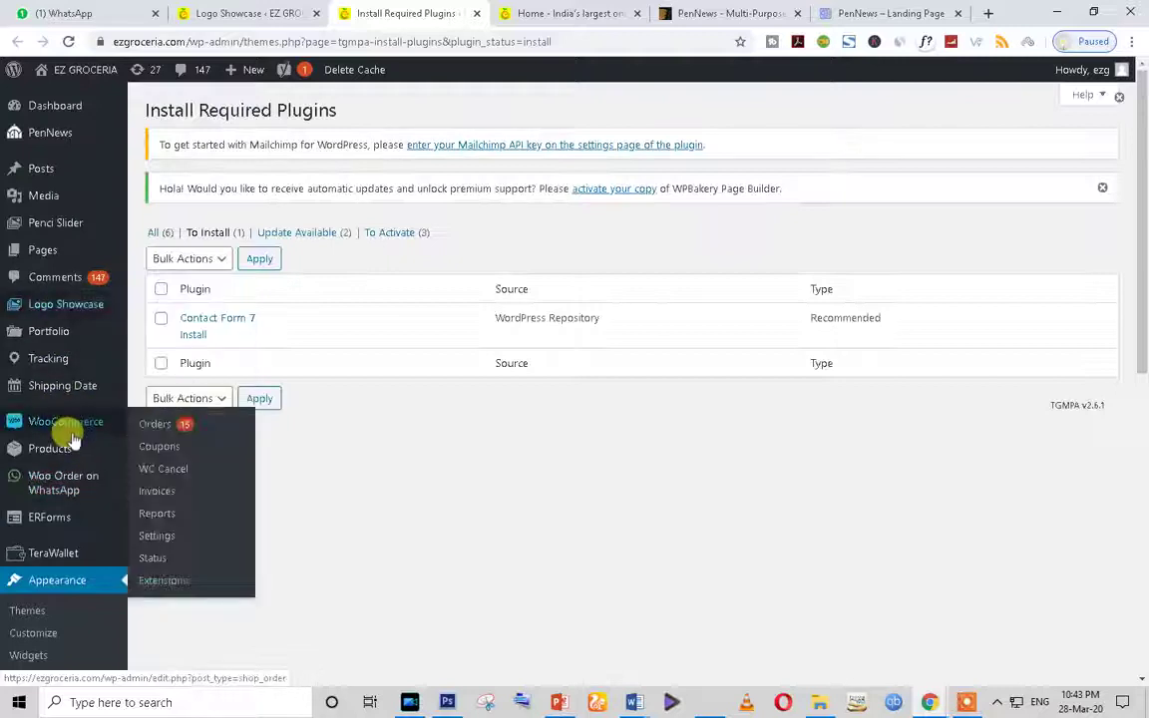
scroll(70, 454, "down", 5)
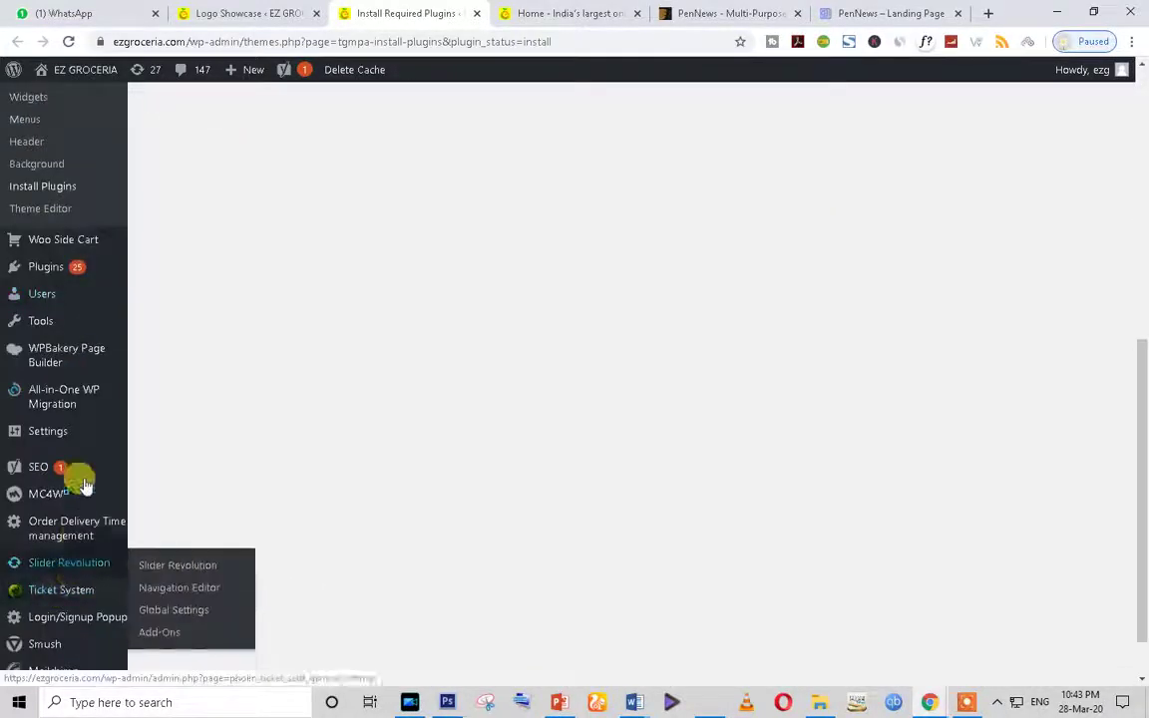
scroll(70, 449, "up", 5)
Step: Open the admin Dashboard and scroll past its welcome panel, Activity and Quick Draft boxes
left_click(58, 108)
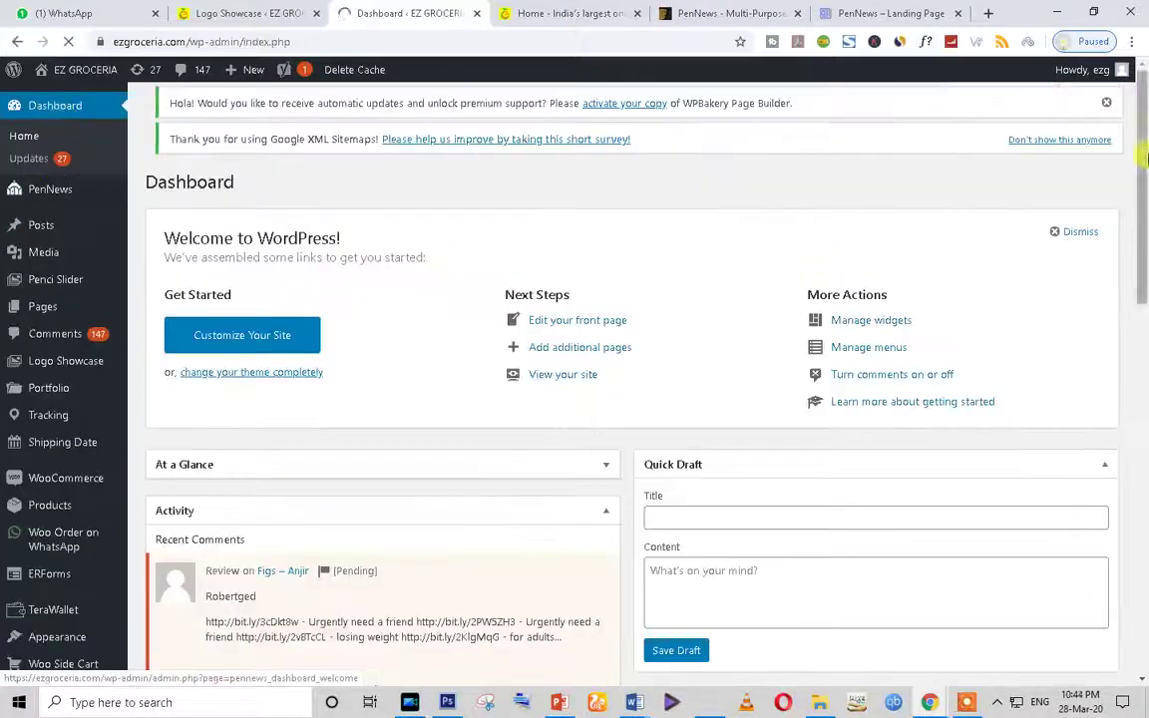
scroll(171, 523, "down", 2)
scroll(149, 499, "down", 1)
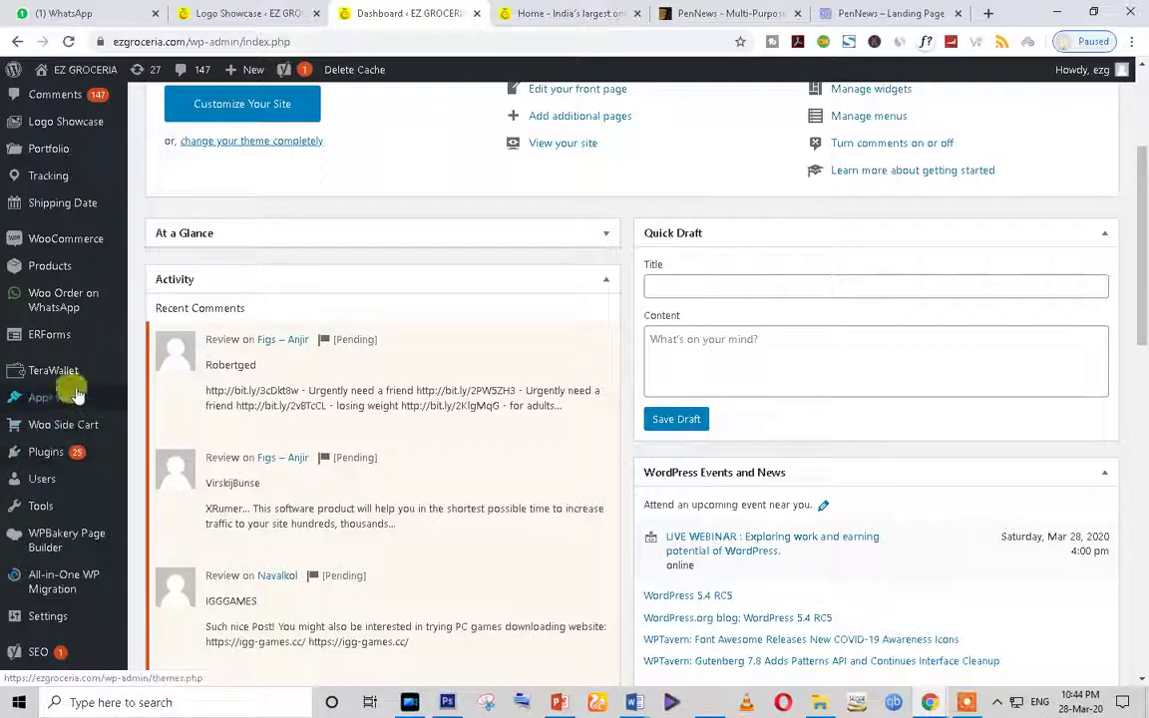
Step: Open the theme Customizer from Appearance in a new tab
mouse_move(52, 395)
right_click(157, 427)
left_click(220, 436)
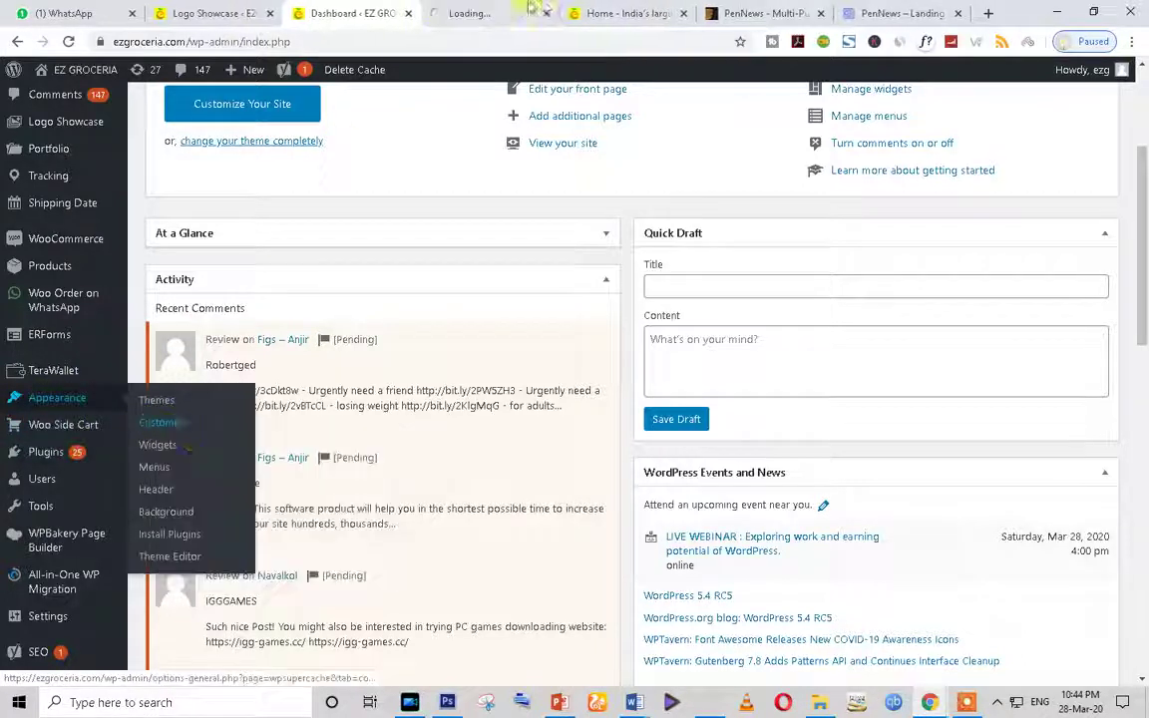
key("ctrl+Tab")
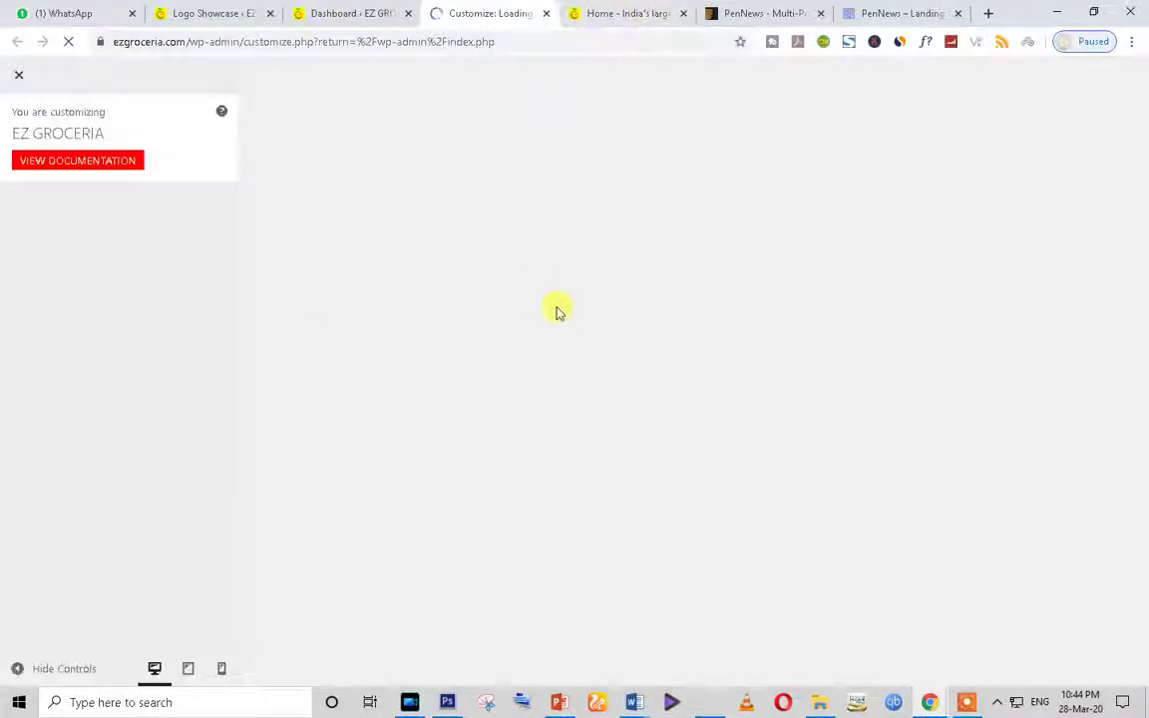
left_click(631, 12)
left_click(461, 12)
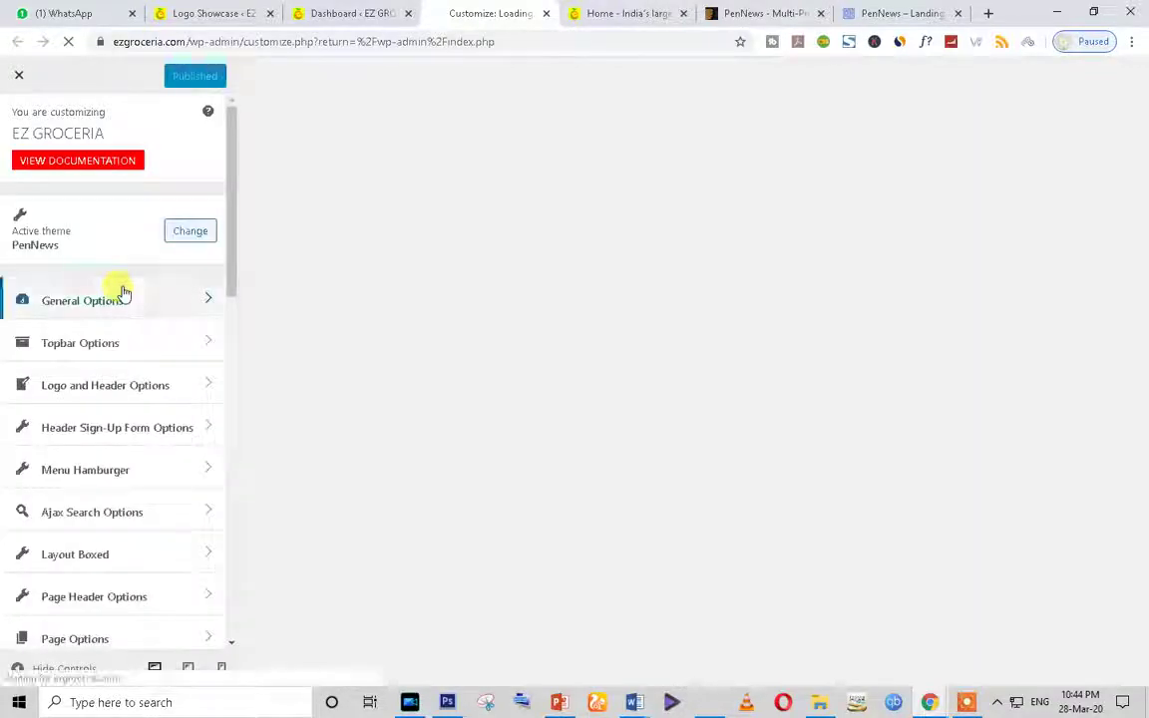
Step: Open the Customizer's Logo and Header Options, then return to the storefront home page
left_click(171, 389)
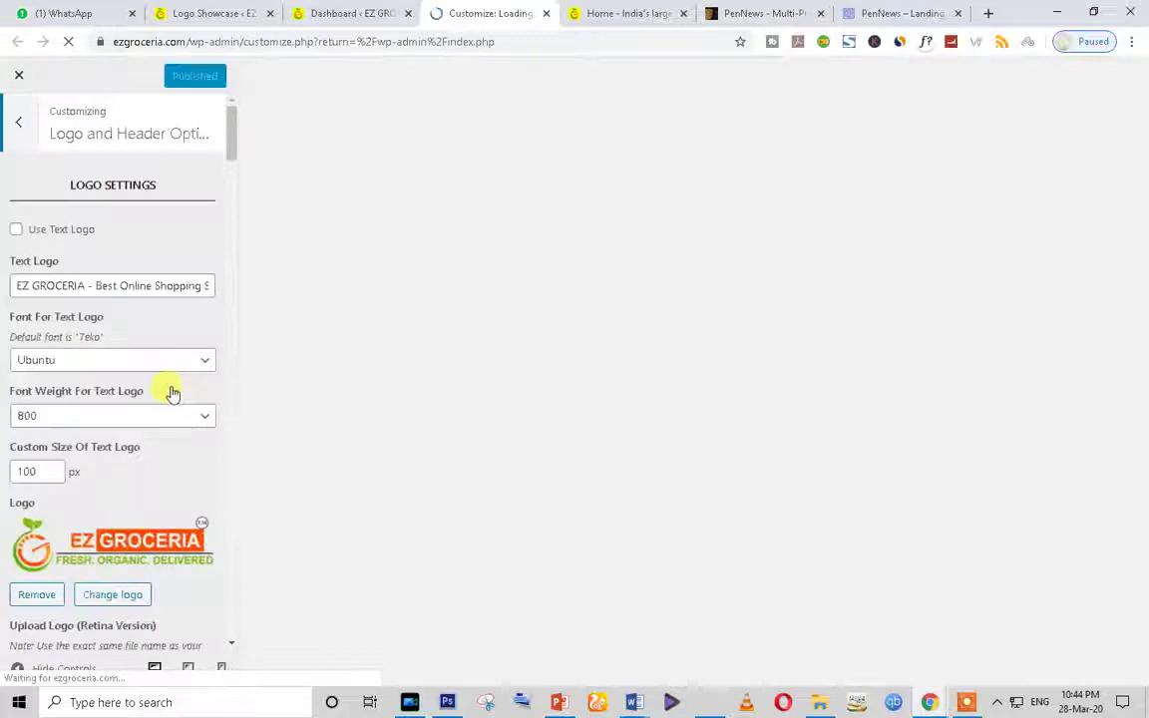
scroll(167, 562, "down", 4)
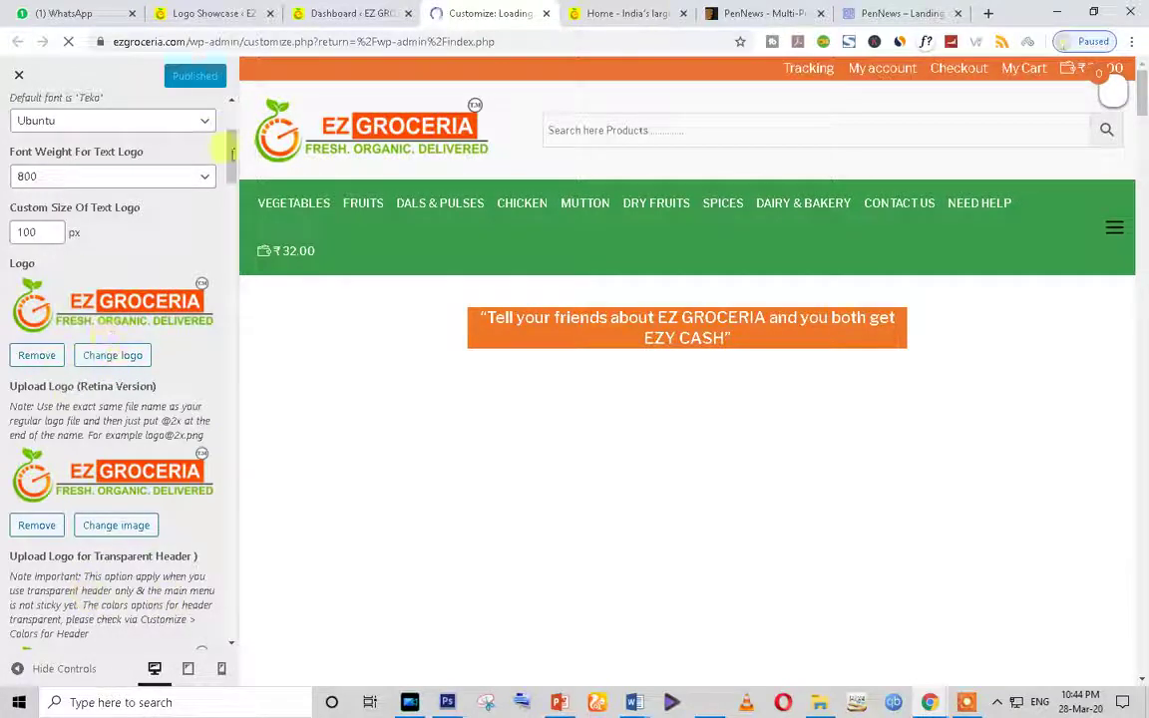
left_click(617, 13)
scroll(543, 364, "down", 6)
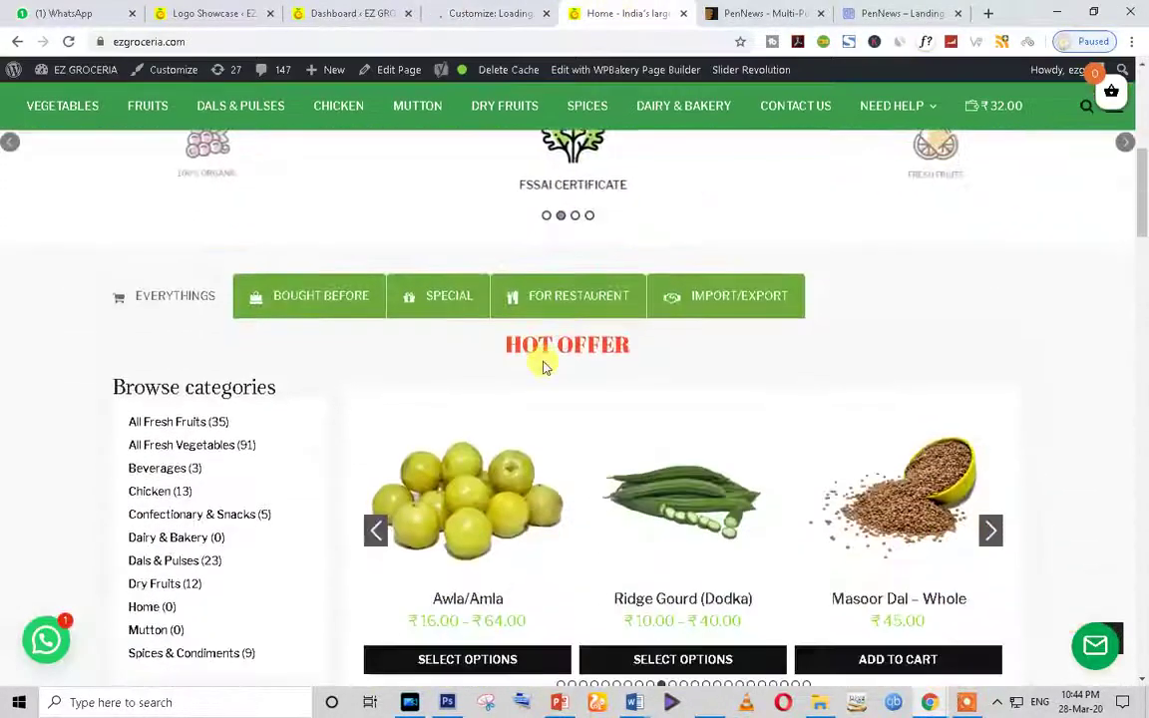
Step: Go back to the Logo Showcase tab and scroll through its list
scroll(544, 364, "up", 6)
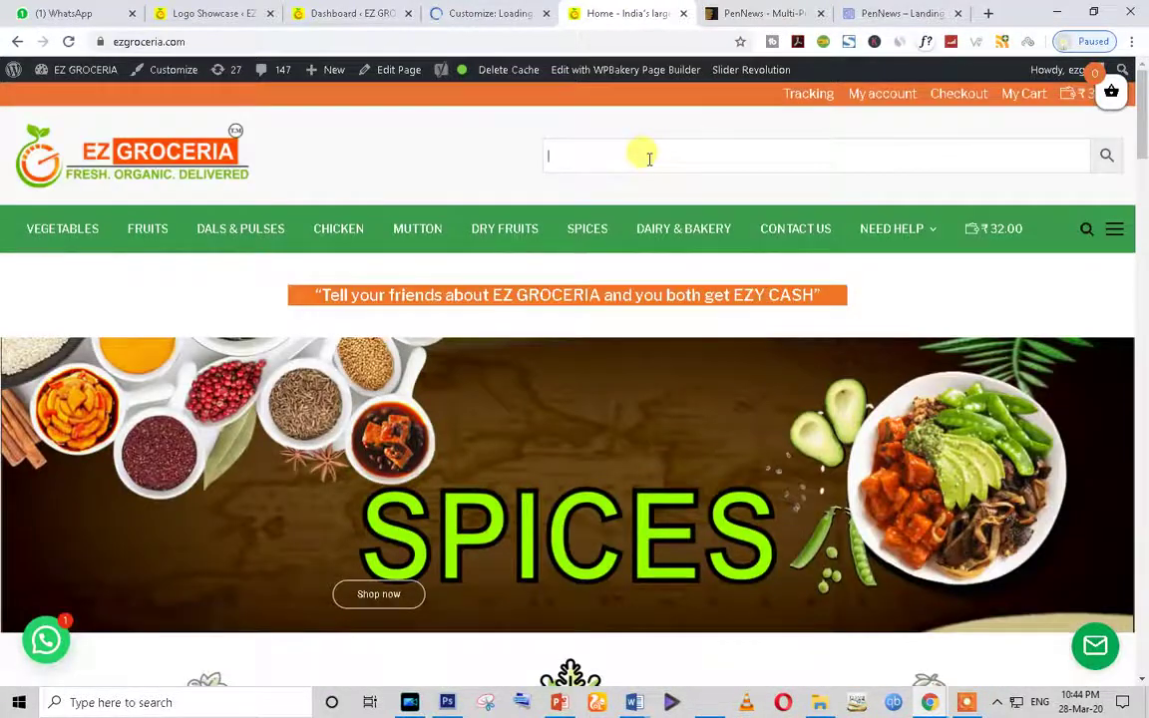
key("ctrl+shift+Tab")
key("ctrl+shift+Tab")
key("ctrl+shift+Tab")
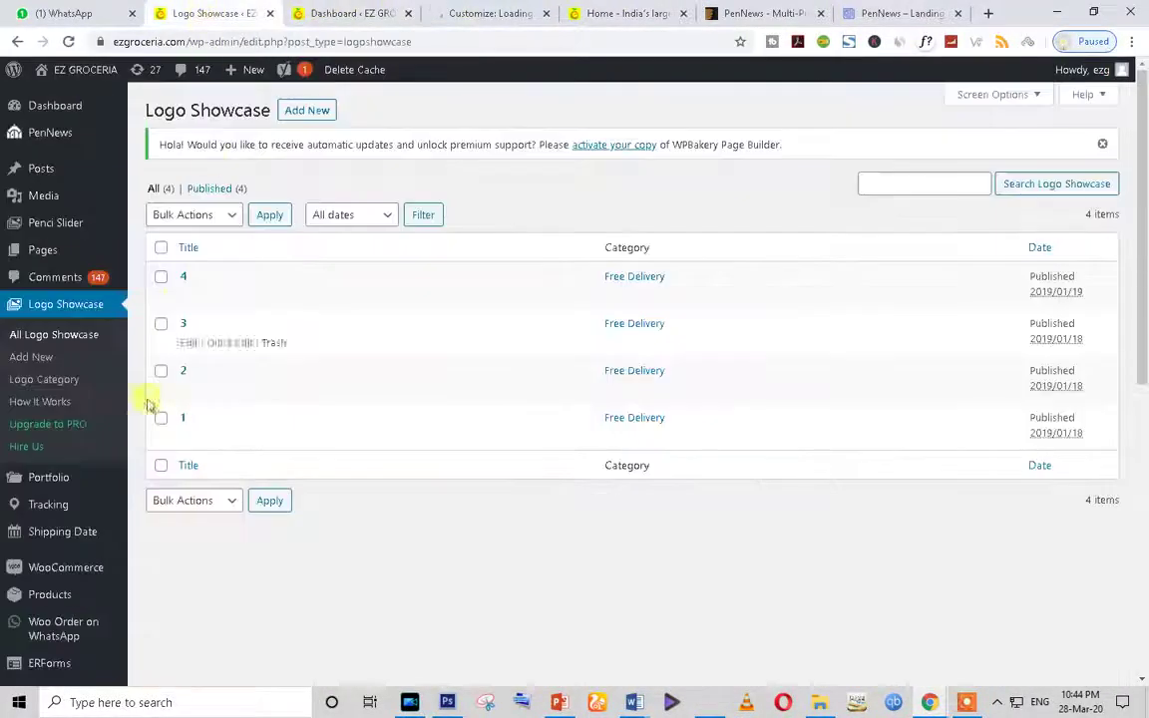
scroll(57, 568, "down", 3)
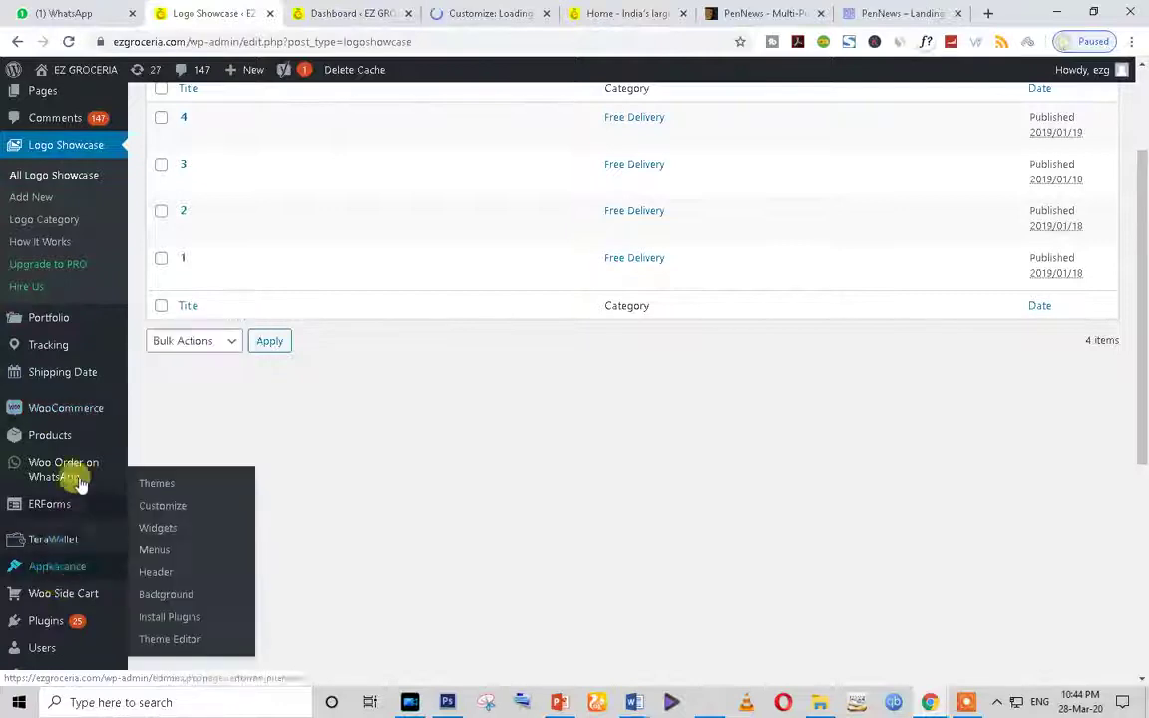
scroll(65, 513, "up", 2)
scroll(149, 449, "up", 2)
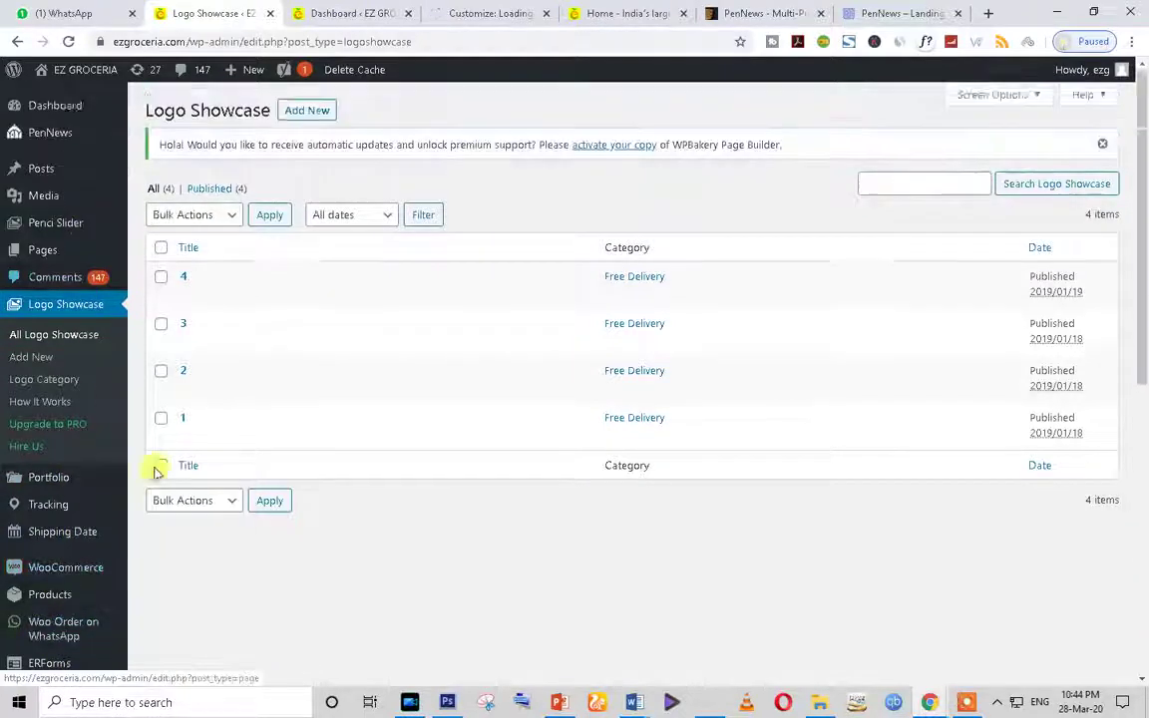
scroll(140, 559, "down", 3)
scroll(110, 599, "down", 1)
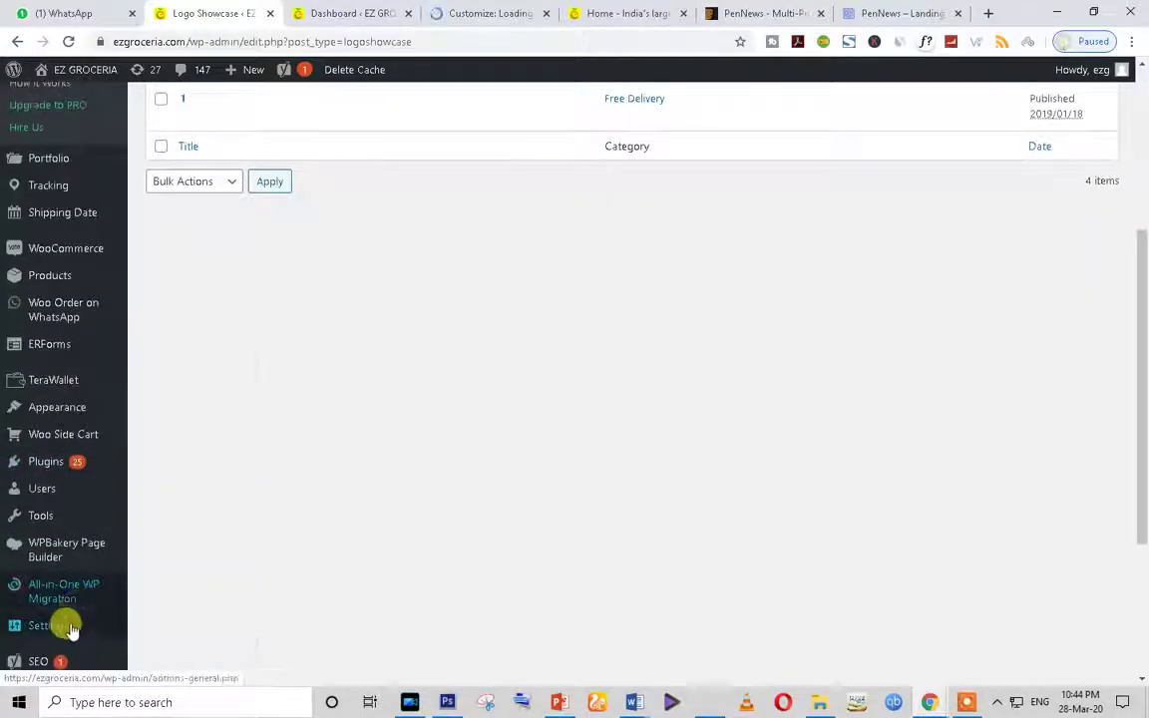
scroll(69, 619, "down", 3)
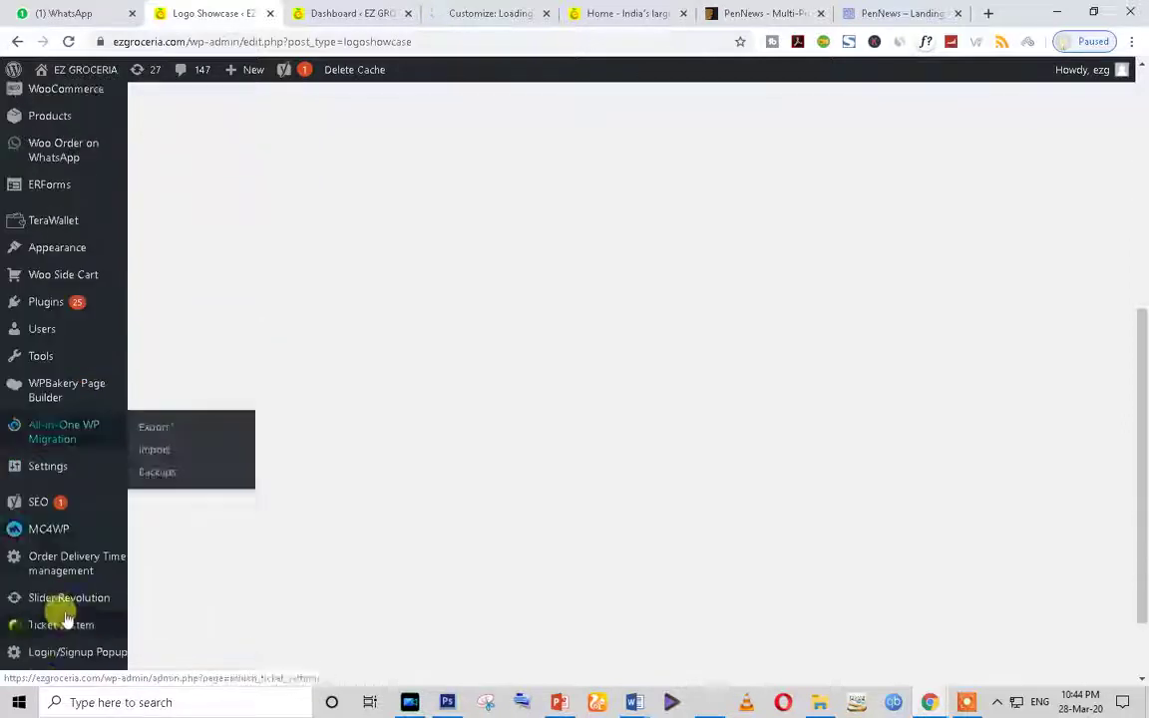
scroll(65, 619, "down", 1)
Step: Open Installed Plugins, listing 48 plugins starting with Advanced Woo Search
left_click(56, 229)
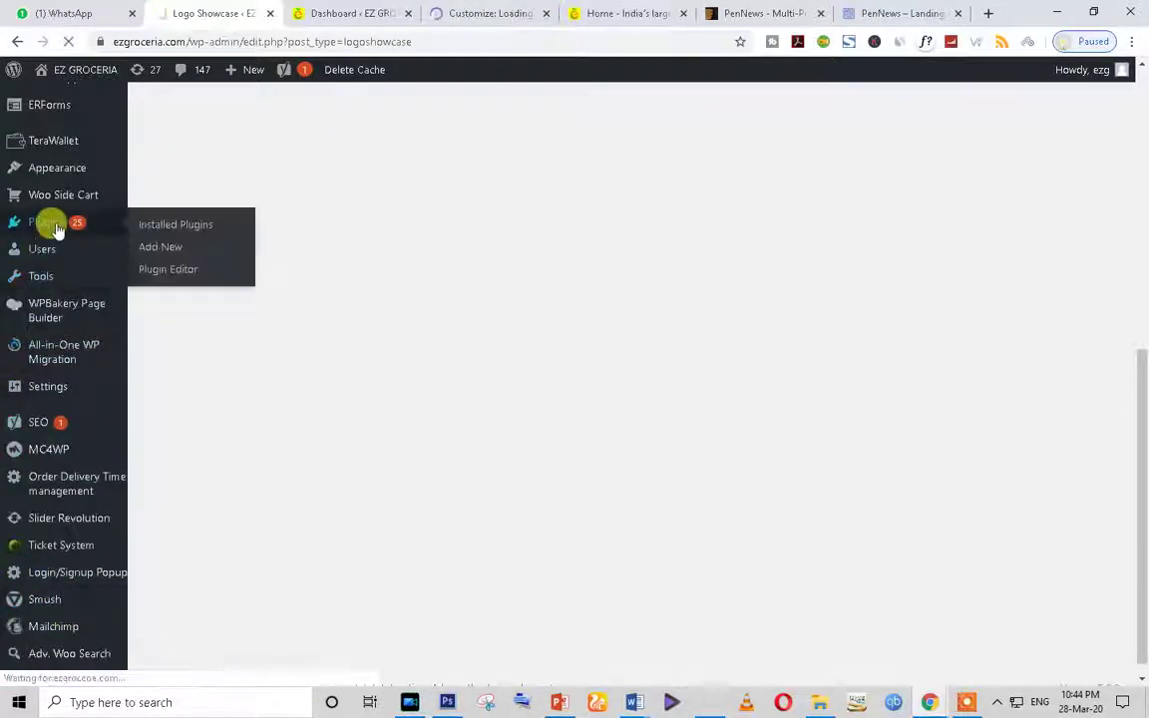
left_click(344, 10)
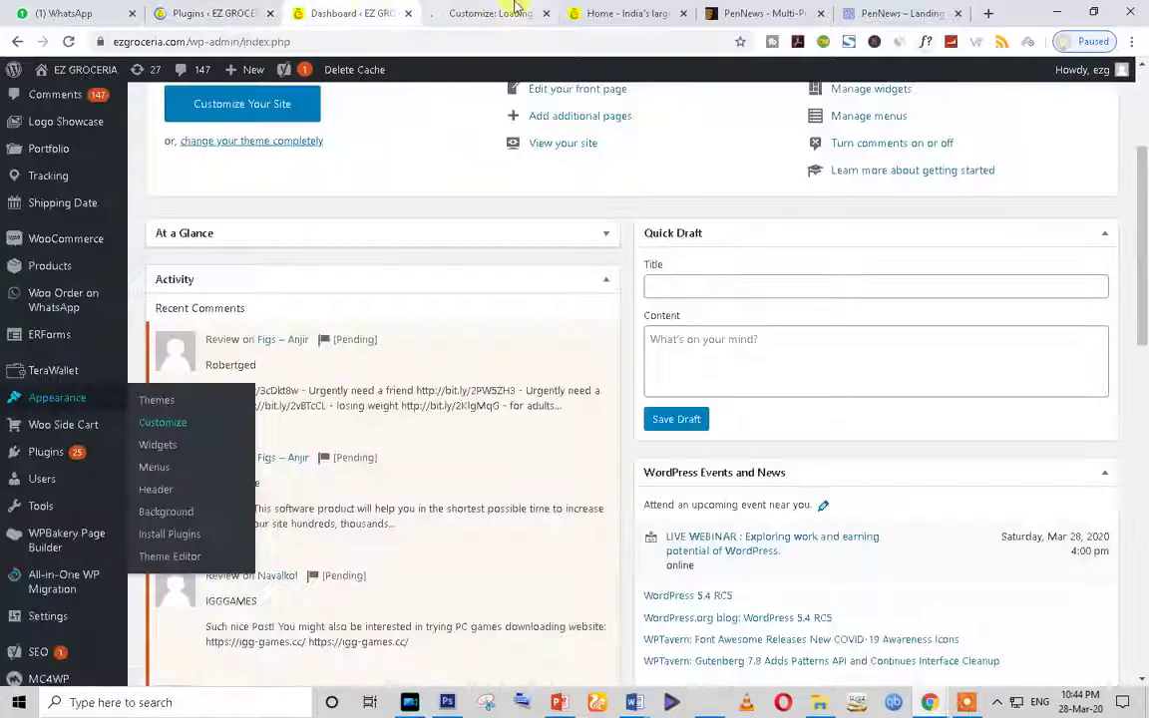
left_click(509, 10)
left_click(170, 10)
scroll(230, 469, "down", 2)
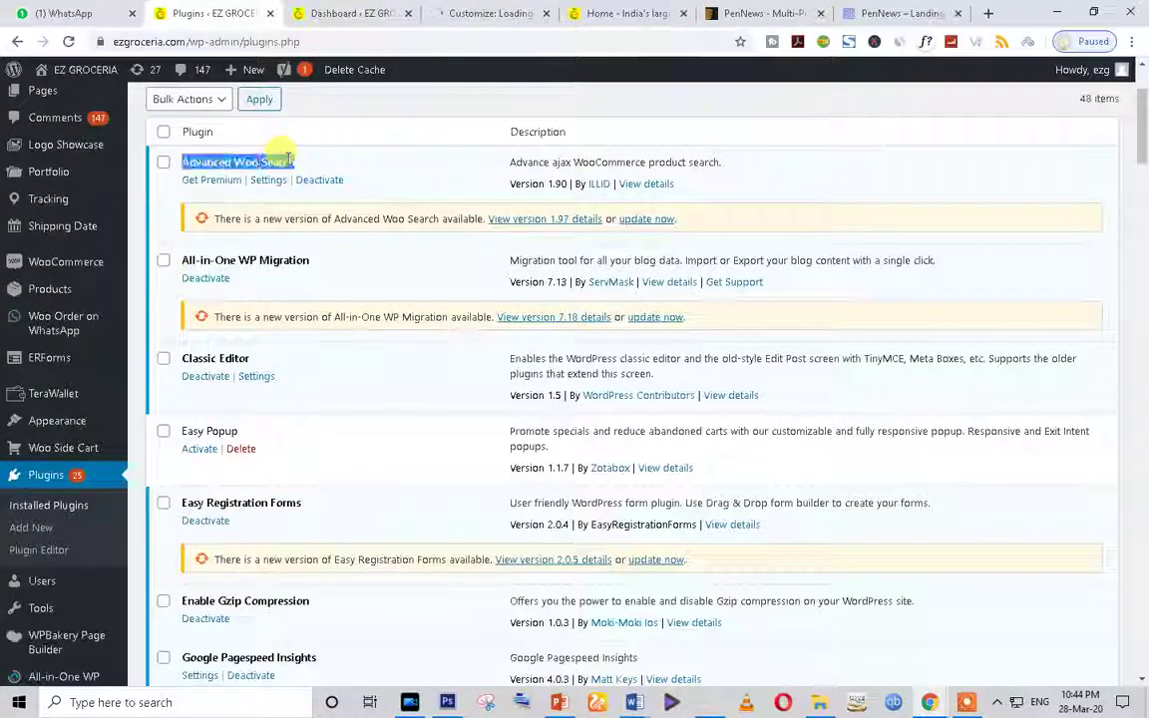
Step: Open Advanced Woo Search's View details page in a new tab and review it
scroll(344, 287, "up", 2)
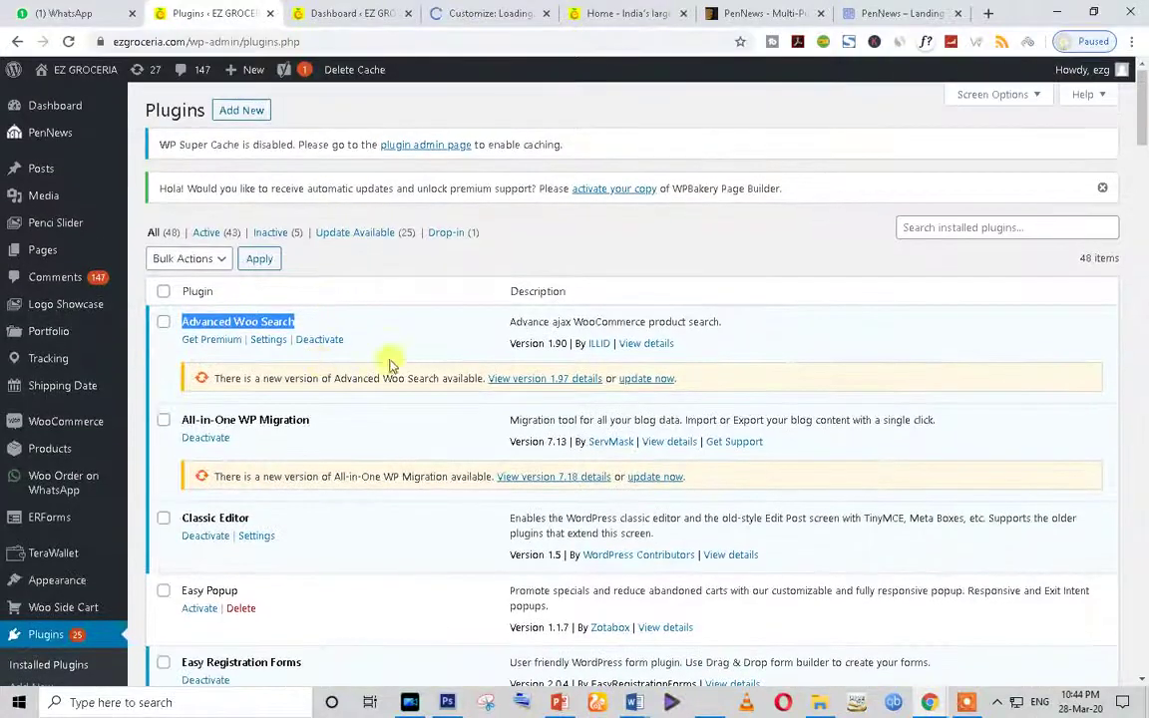
right_click(647, 343)
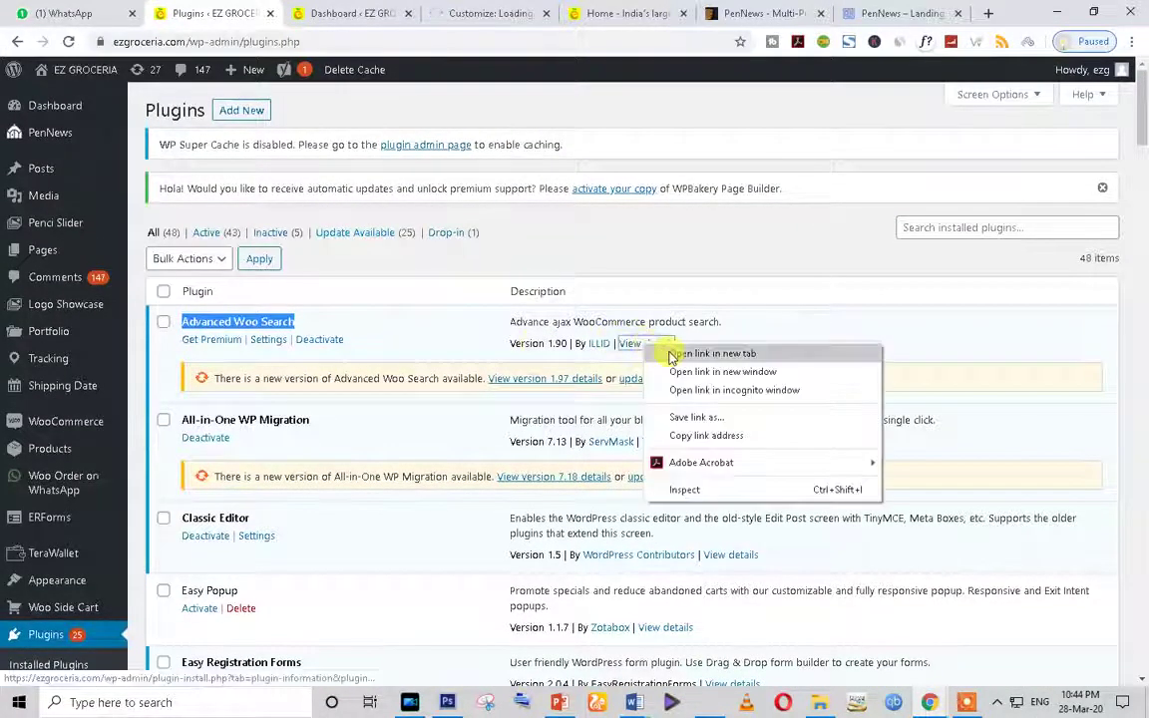
left_click(675, 355)
left_click(309, 12)
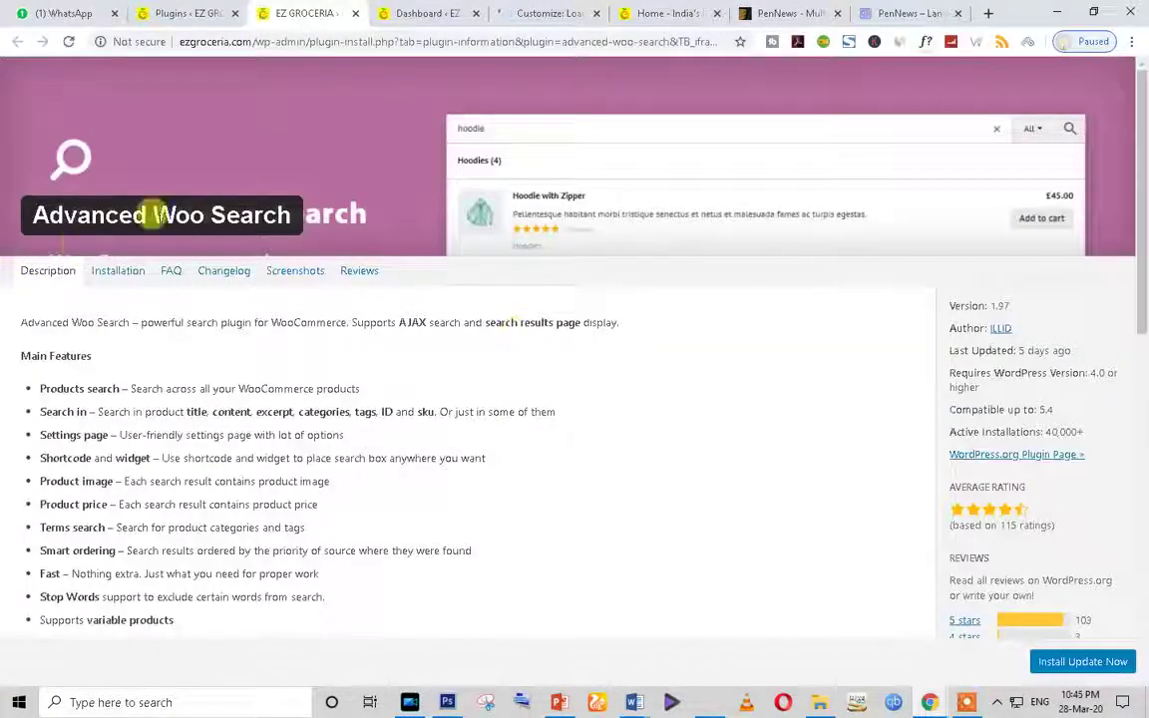
scroll(547, 373, "down", 5)
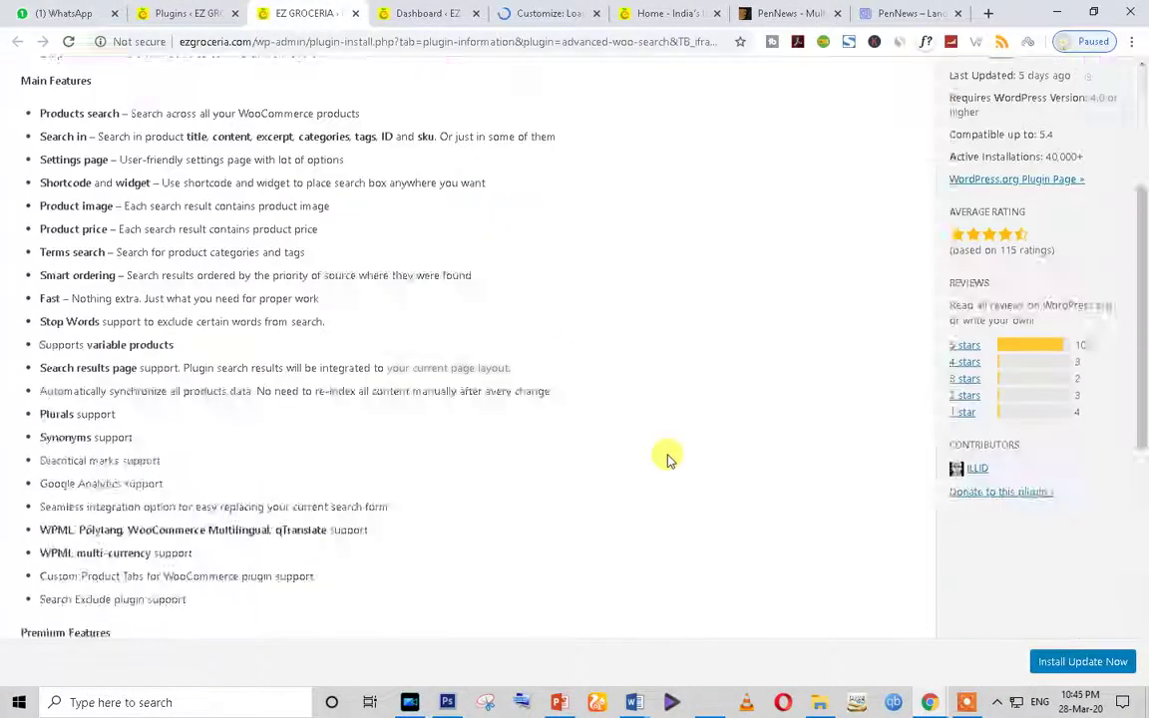
scroll(666, 457, "up", 5)
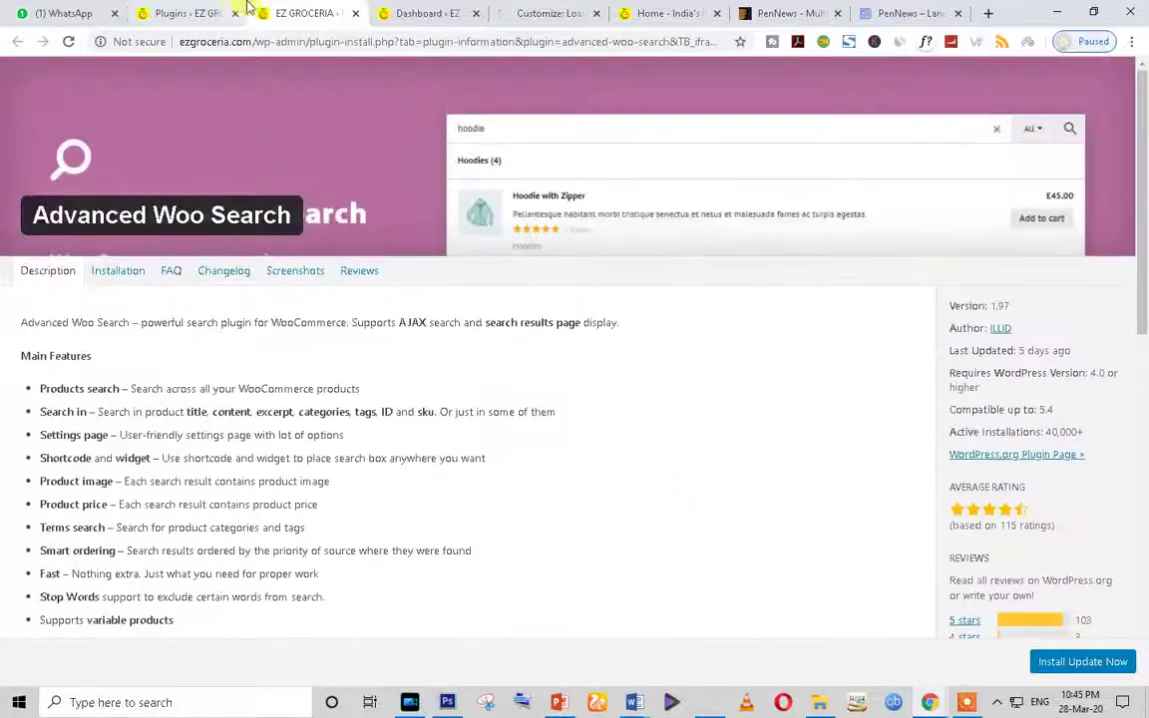
Step: Return to the installed plugins list and scroll to Advanced Woo Search's settings
left_click(204, 13)
scroll(362, 529, "down", 3)
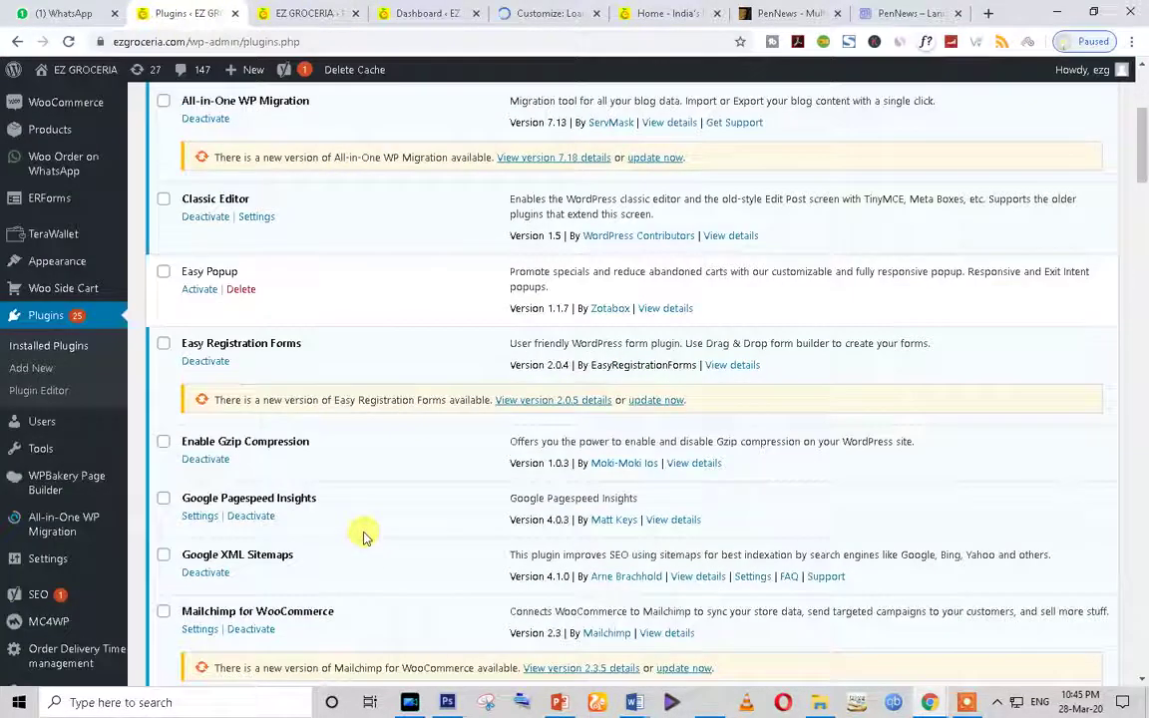
scroll(362, 532, "up", 2)
scroll(364, 539, "down", 2)
scroll(362, 535, "down", 2)
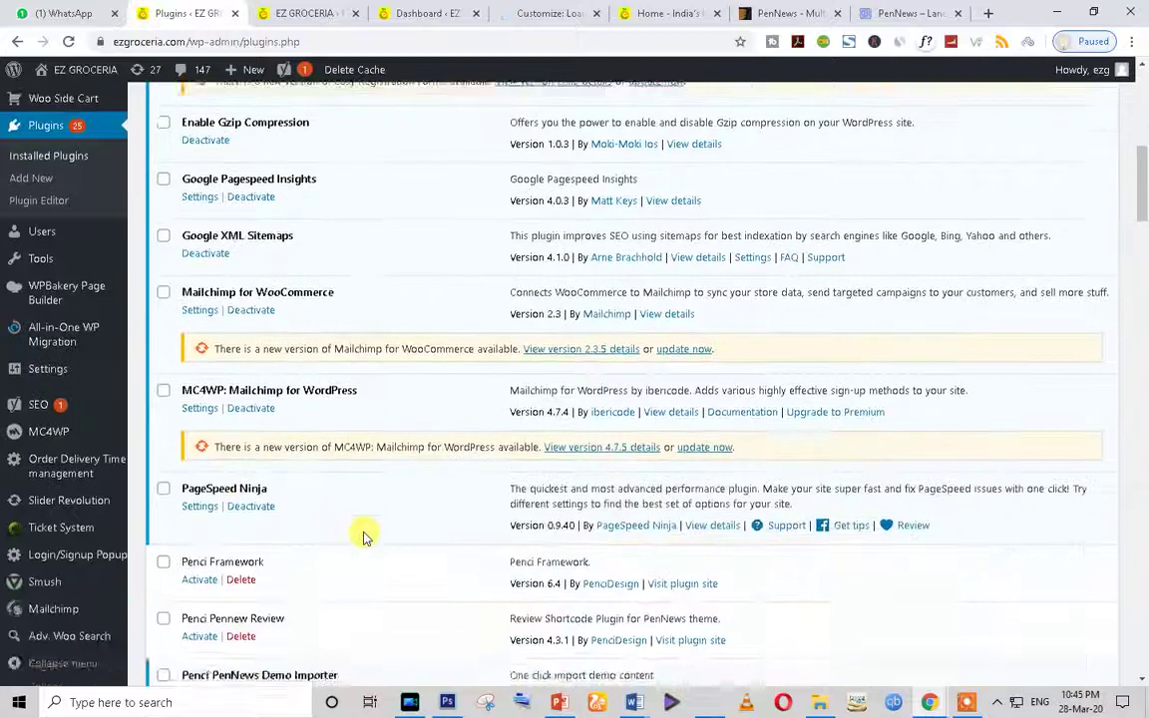
scroll(287, 410, "up", 6)
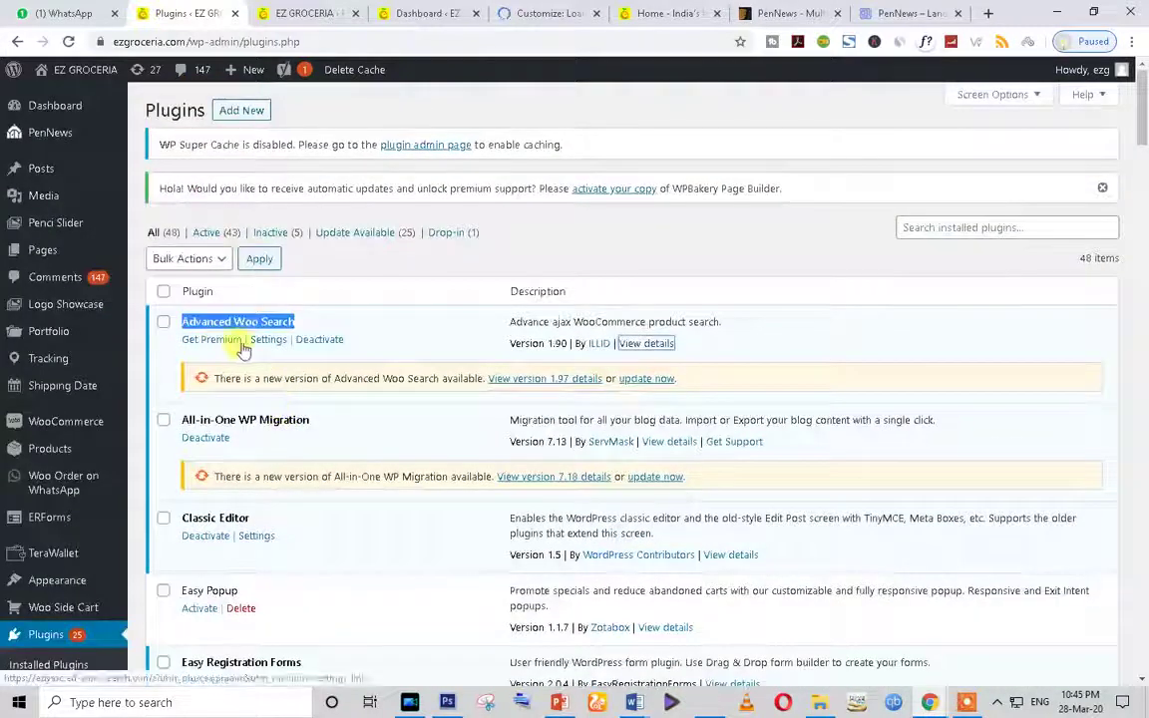
scroll(418, 584, "down", 4)
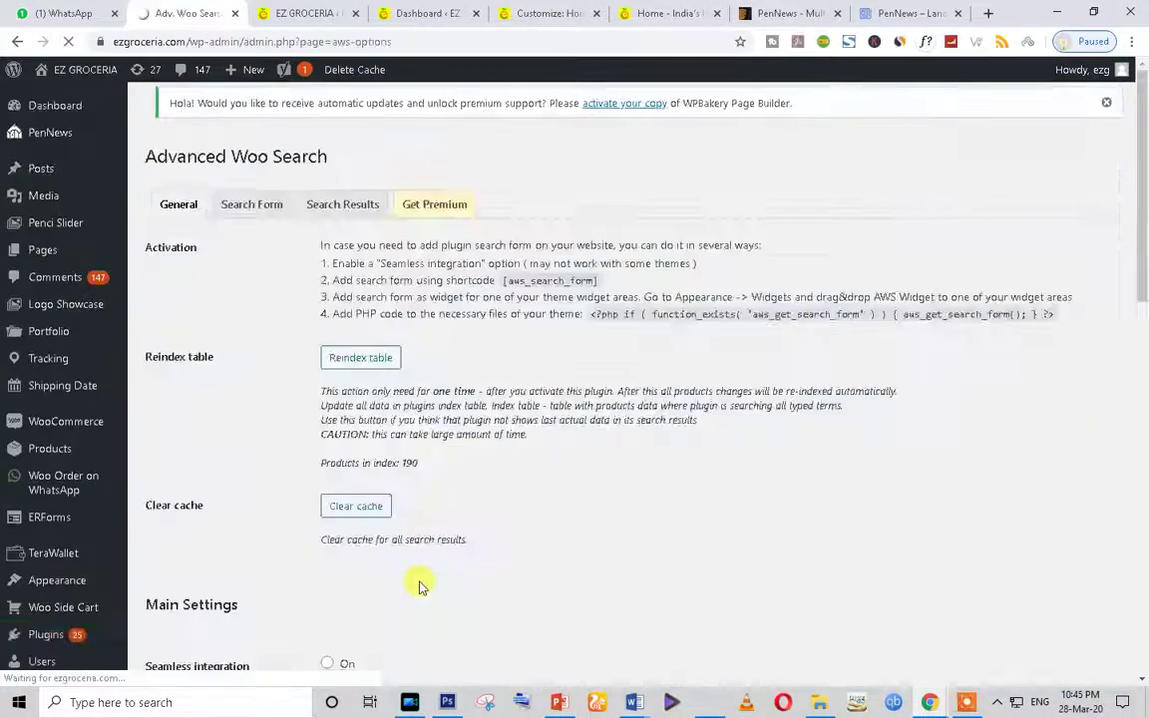
Step: Look over the General search settings and select the search-form shortcode line
scroll(418, 584, "down", 3)
scroll(418, 587, "up", 3)
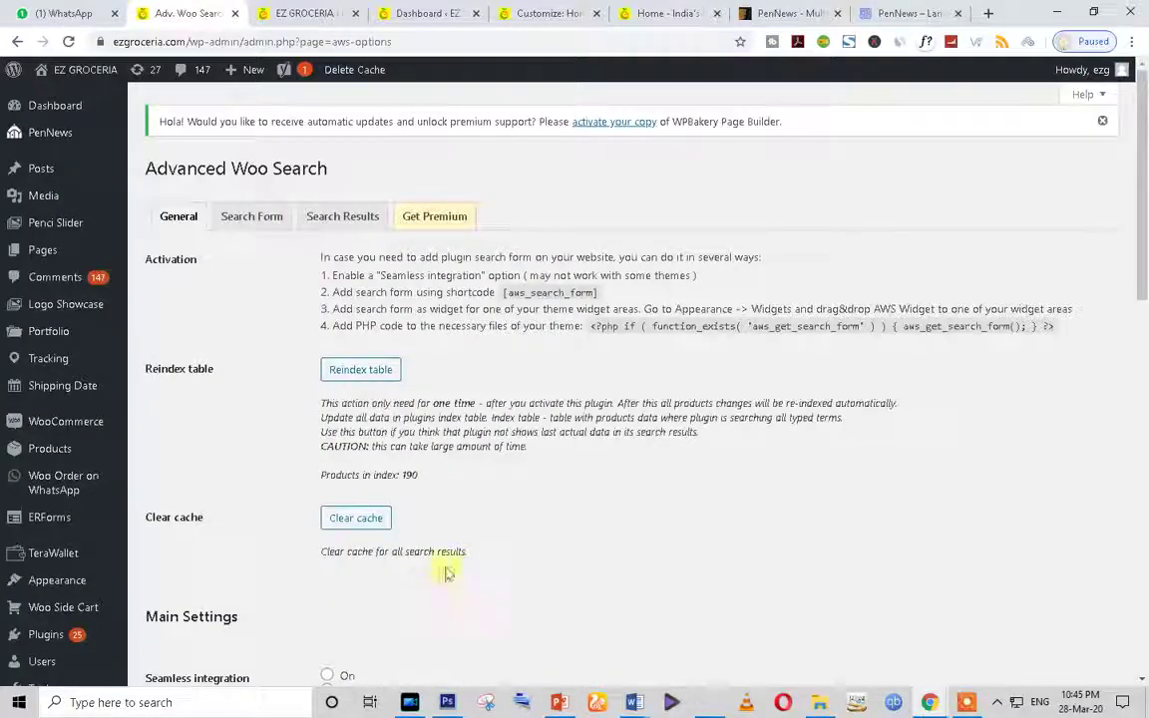
left_click(230, 219)
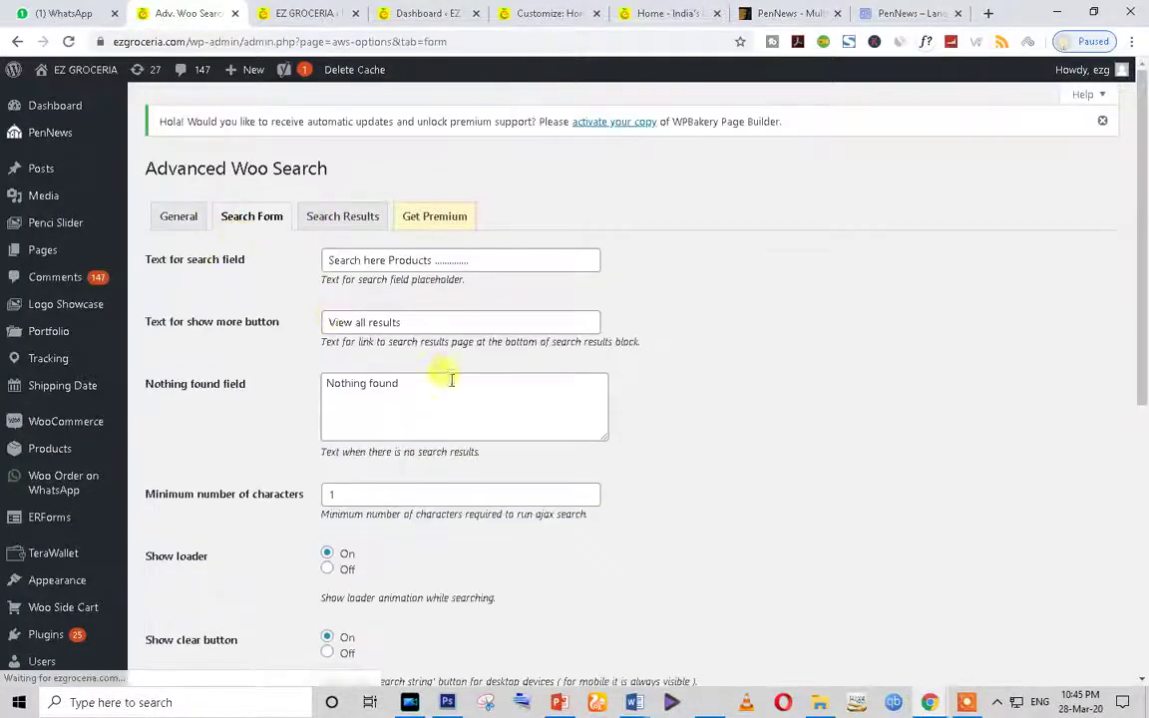
left_click(172, 220)
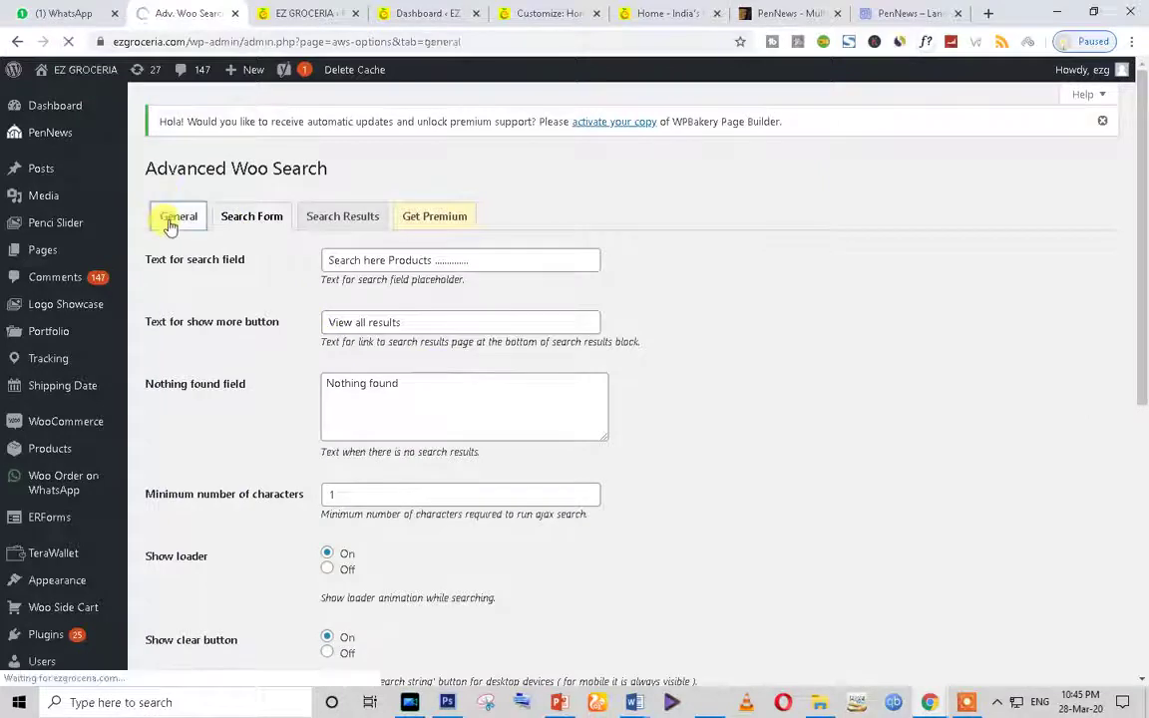
scroll(503, 474, "down", 15)
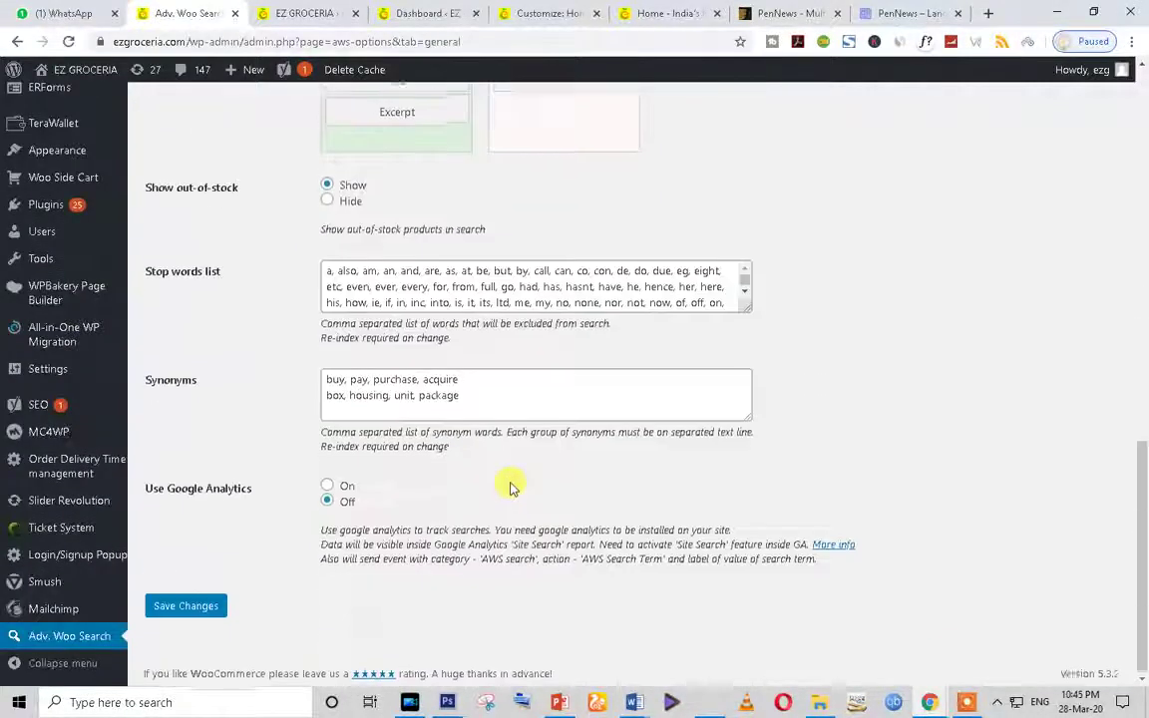
scroll(508, 486, "up", 4)
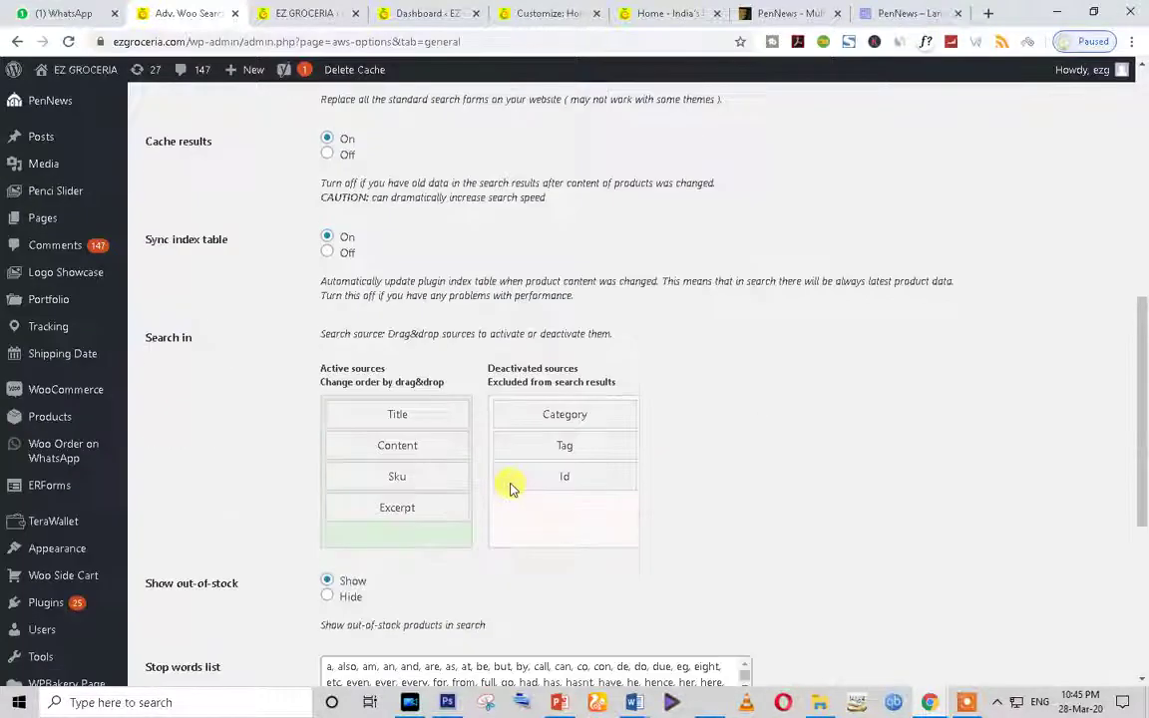
scroll(511, 489, "up", 6)
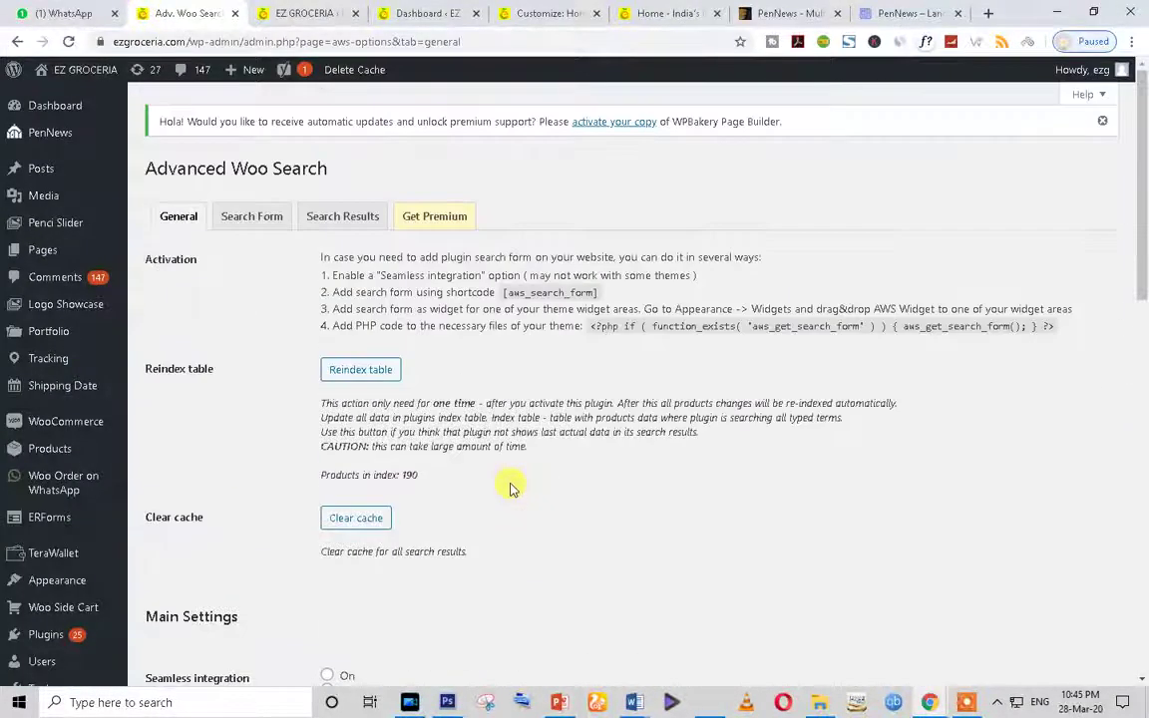
triple_click(523, 295)
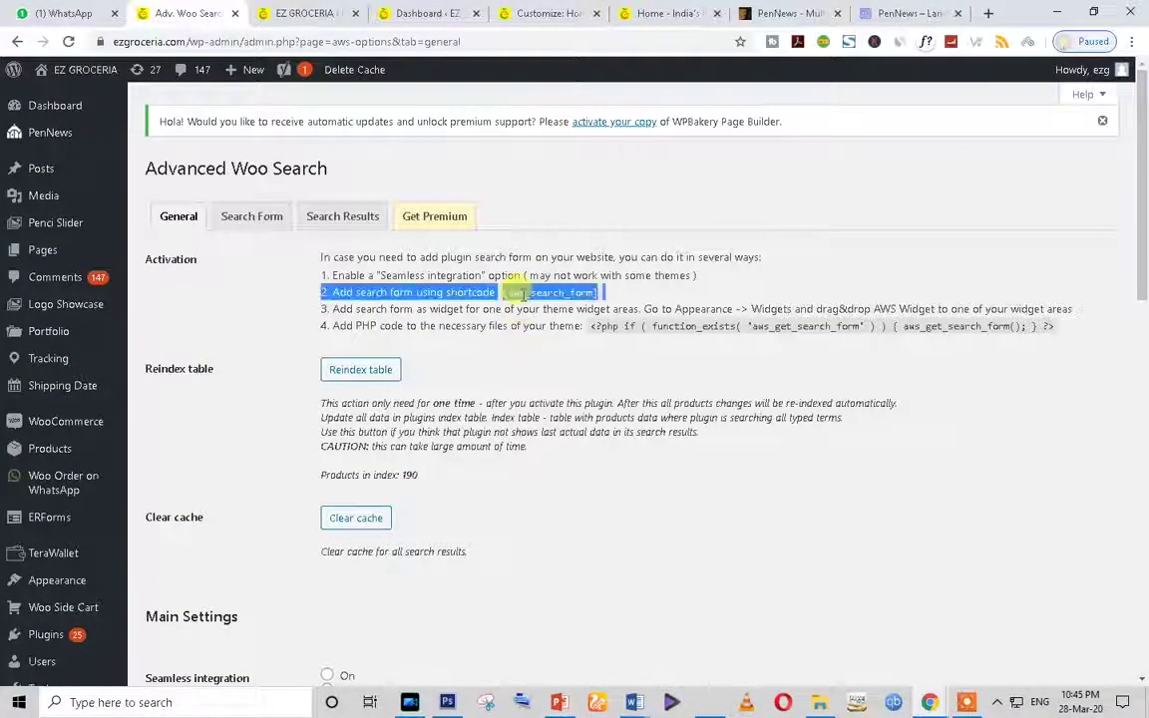
Step: Select the current 'Search here Products' placeholder and compare it with the storefront search box
left_click(255, 220)
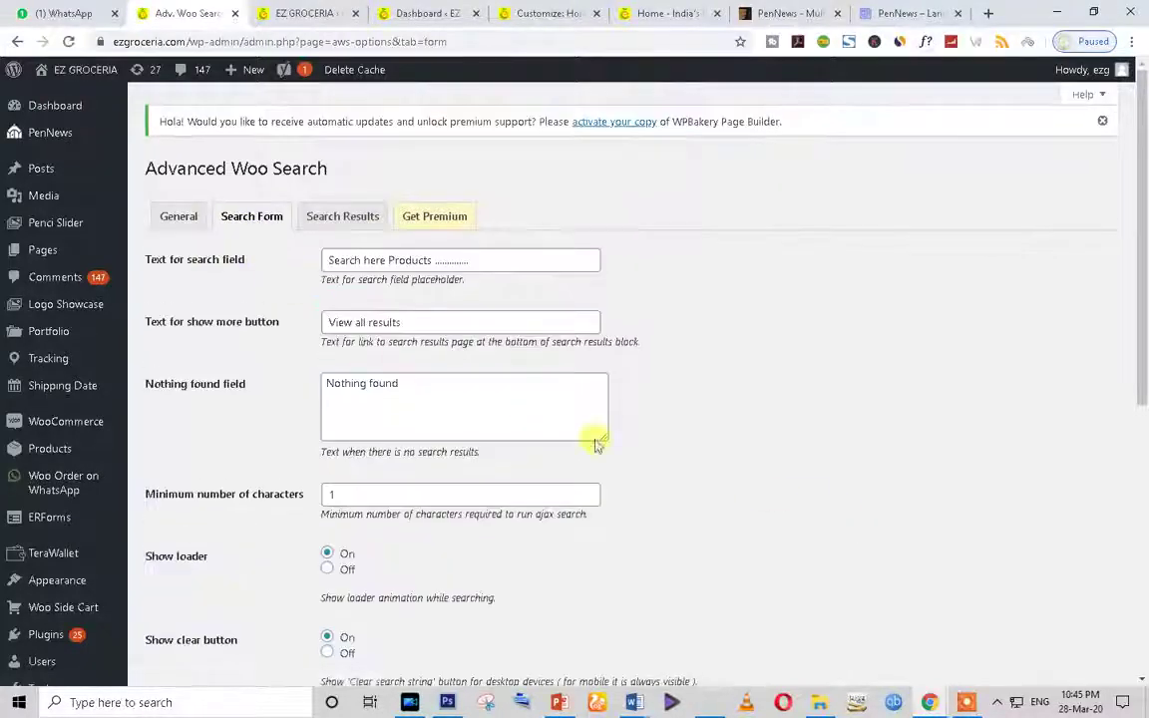
left_click_drag(510, 259, 309, 266)
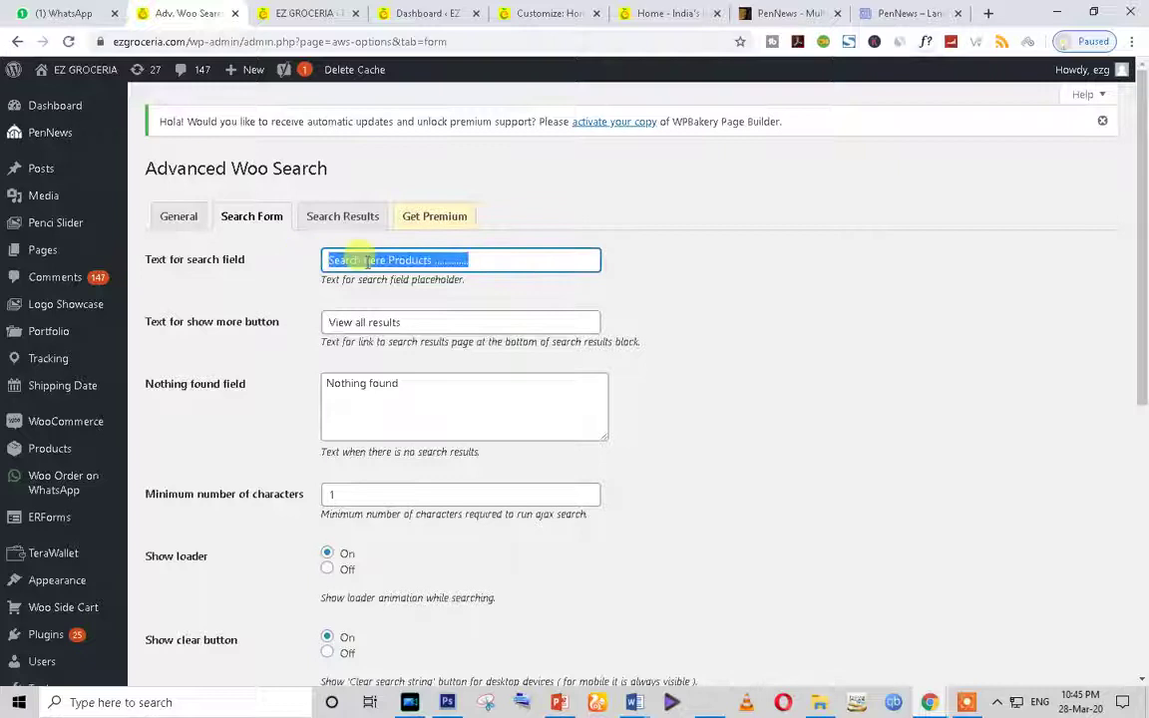
scroll(441, 526, "down", 5)
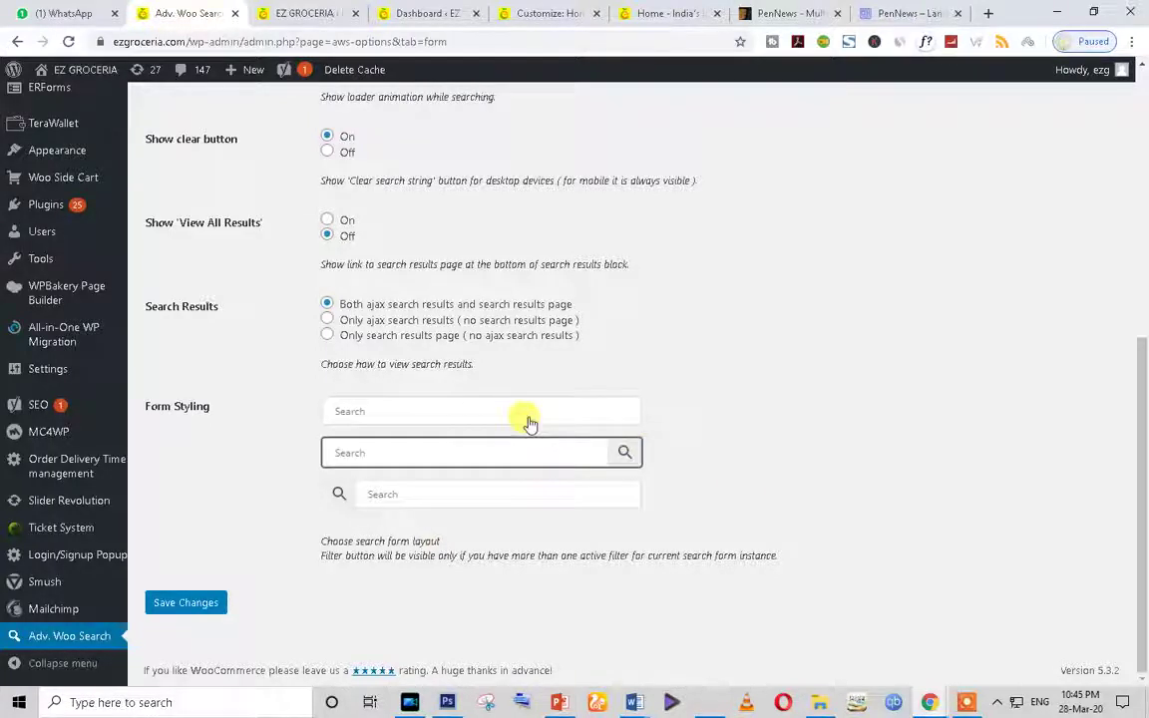
scroll(528, 424, "up", 3)
left_click(657, 13)
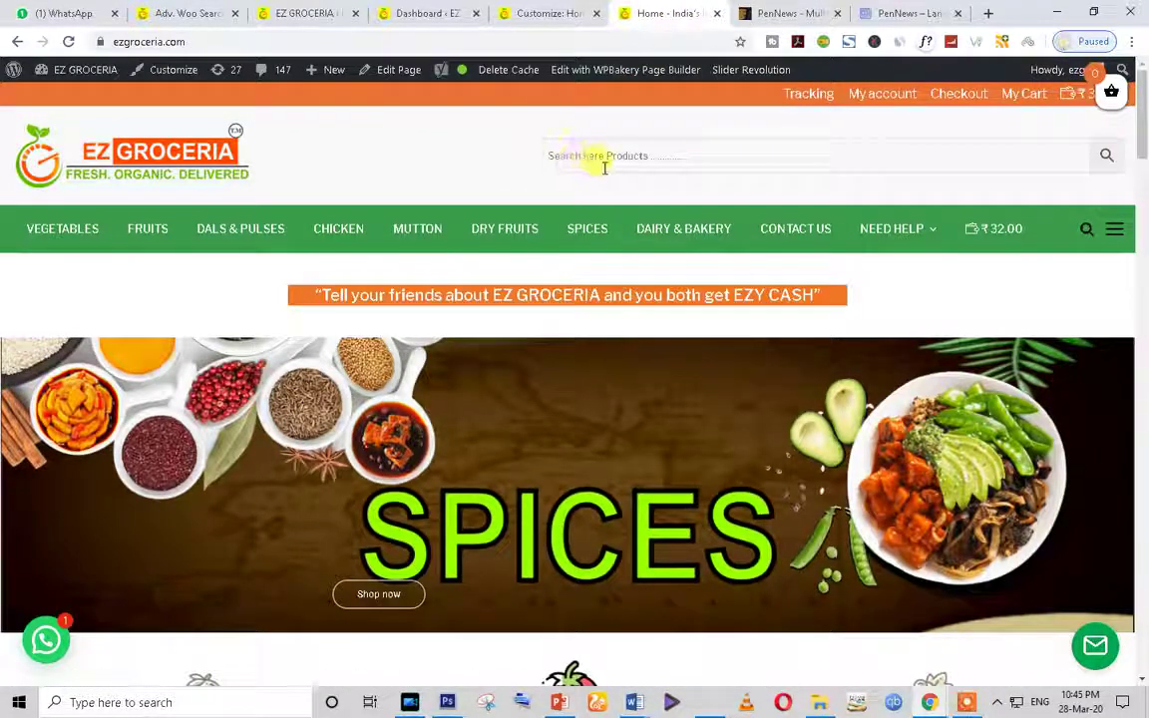
left_click(162, 14)
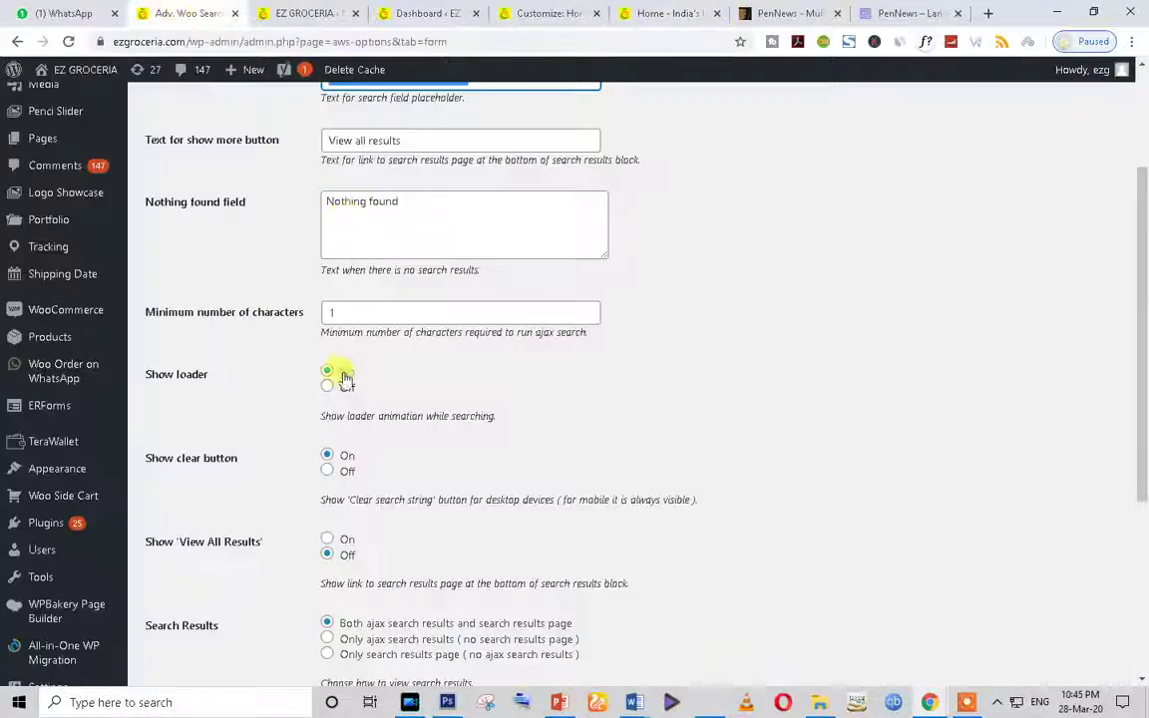
scroll(344, 377, "up", 2)
Step: Change the search field placeholder to 'Search Products' and reload the storefront to confirm it
left_click(361, 261)
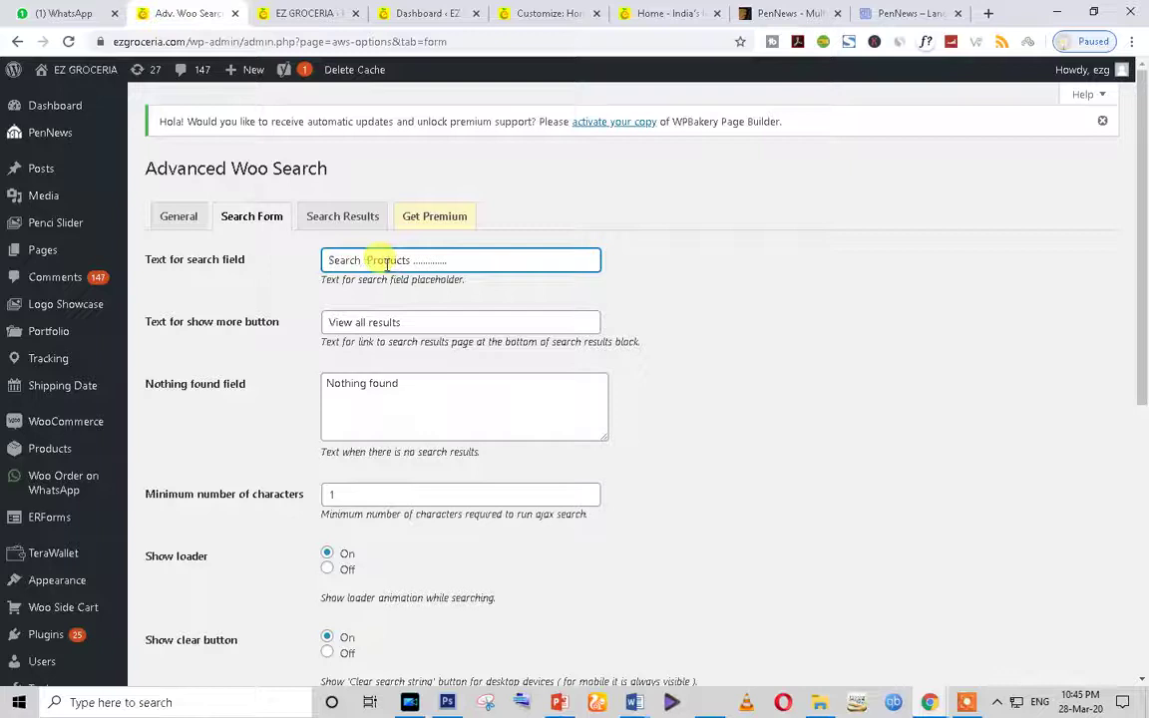
scroll(246, 588, "down", 5)
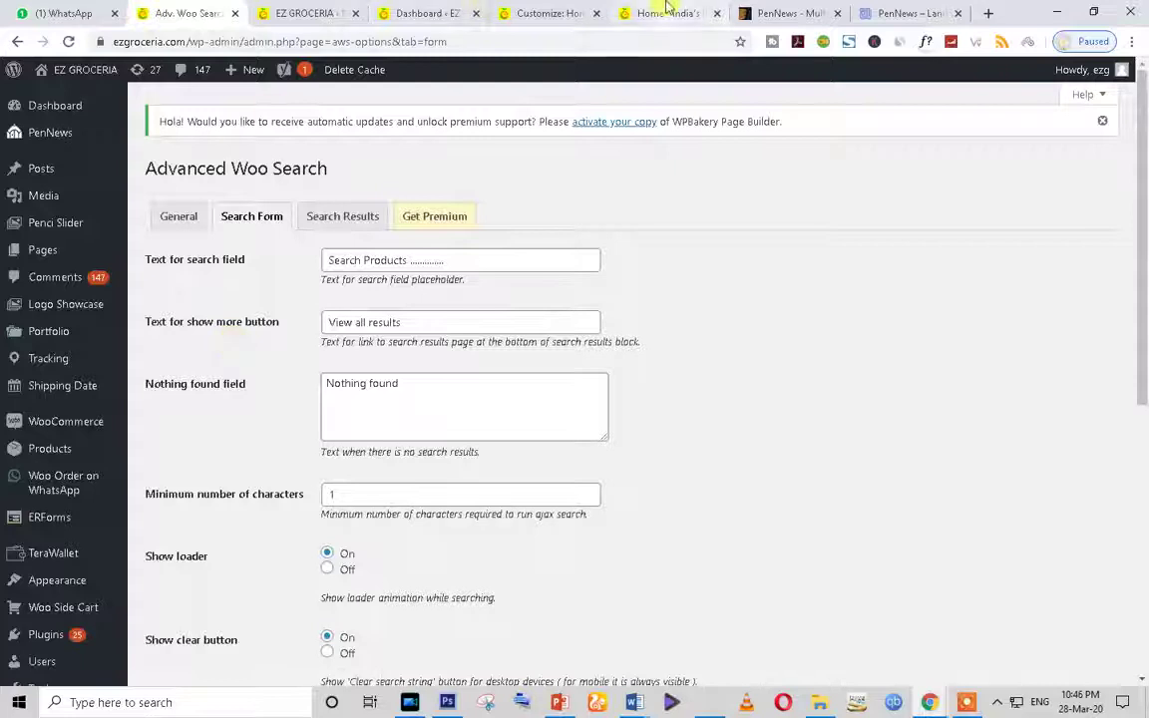
left_click(666, 13)
left_click(67, 40)
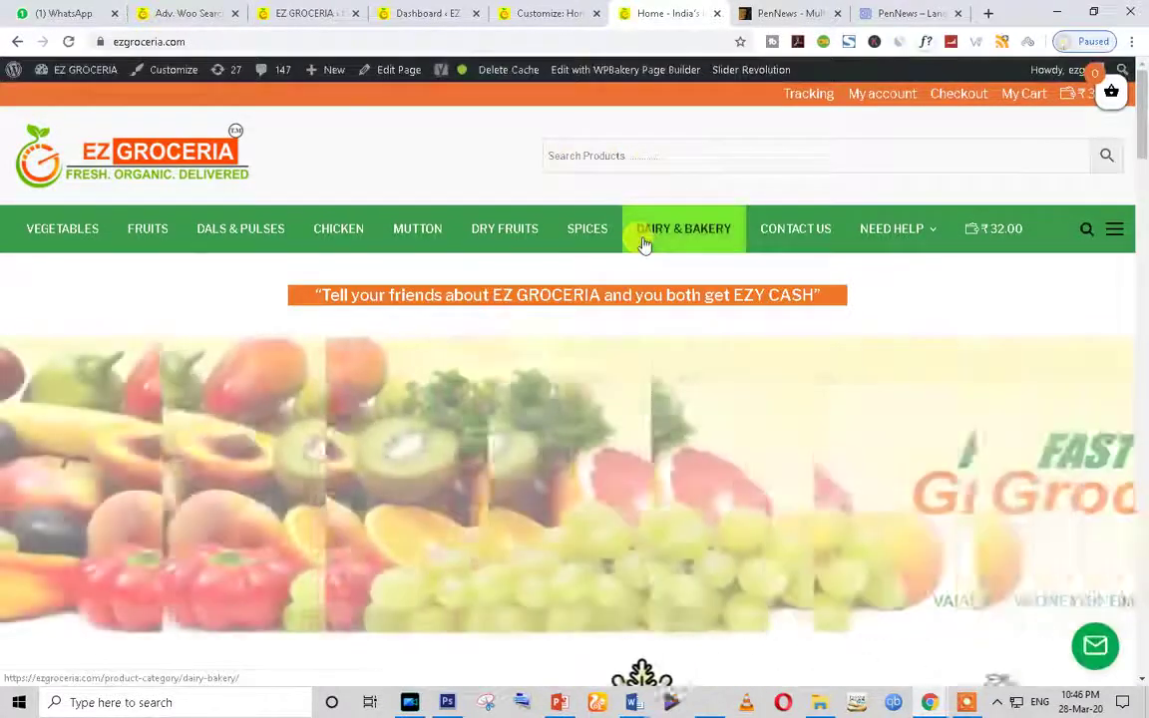
Step: Return to the theme Customizer and scroll through its Logo and Header Options
scroll(644, 243, "down", 2)
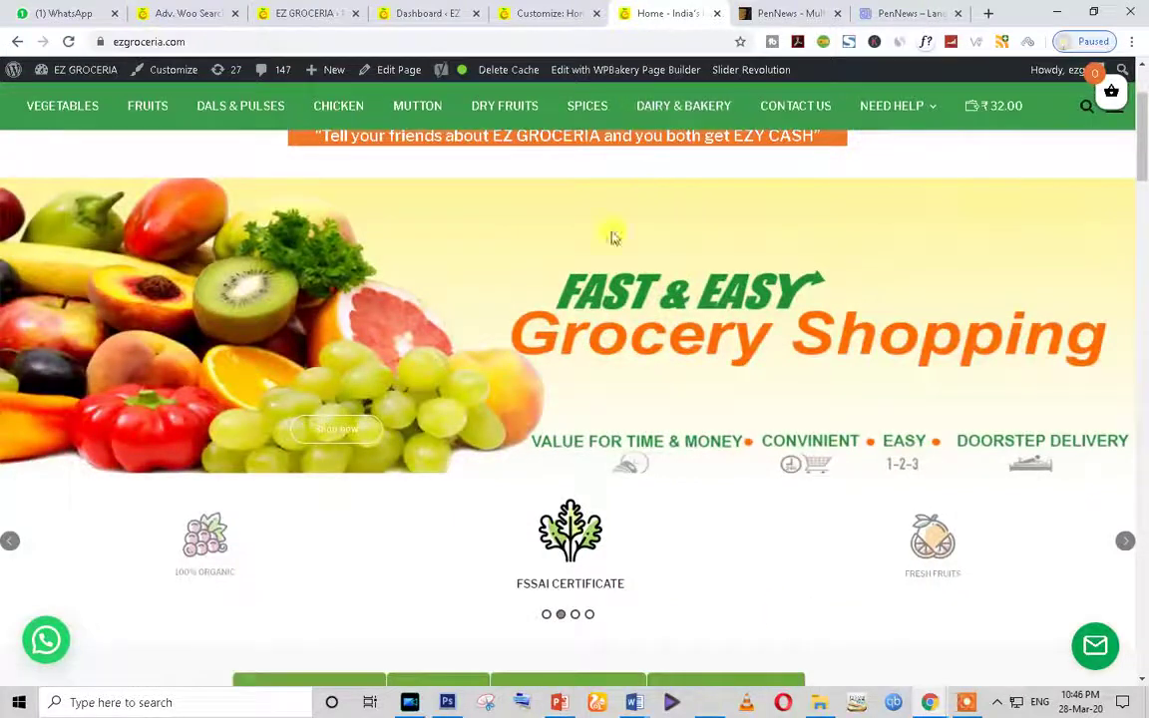
scroll(613, 237, "up", 2)
left_click(505, 10)
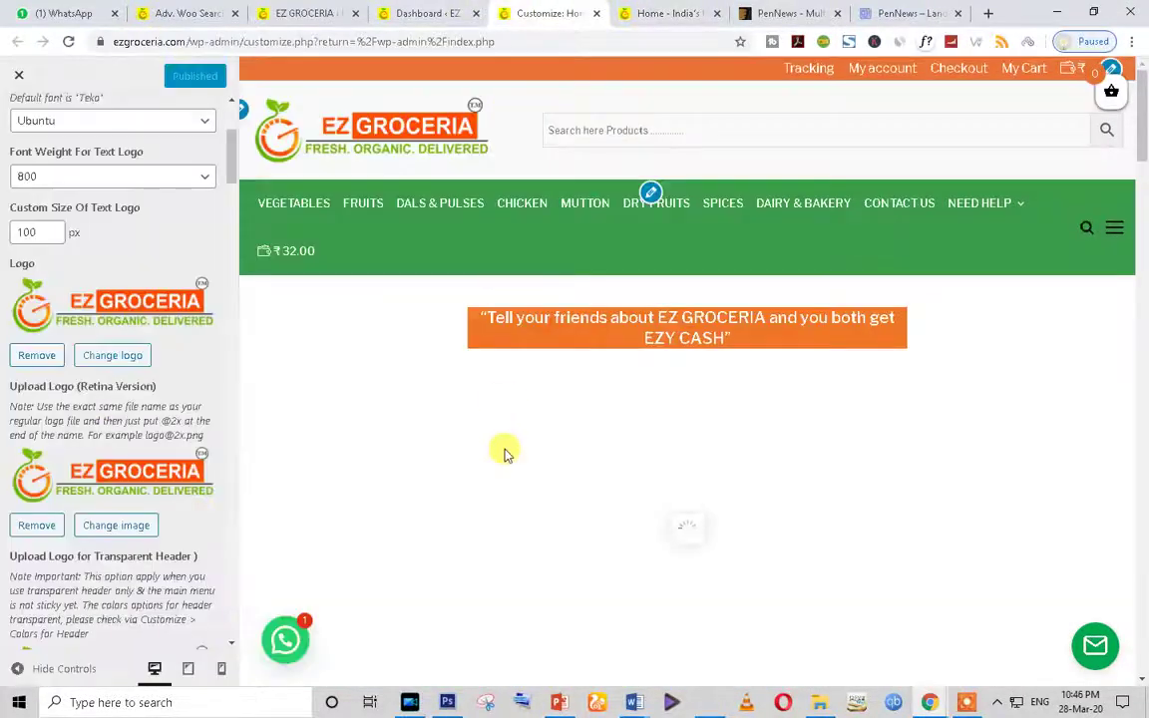
scroll(60, 443, "down", 10)
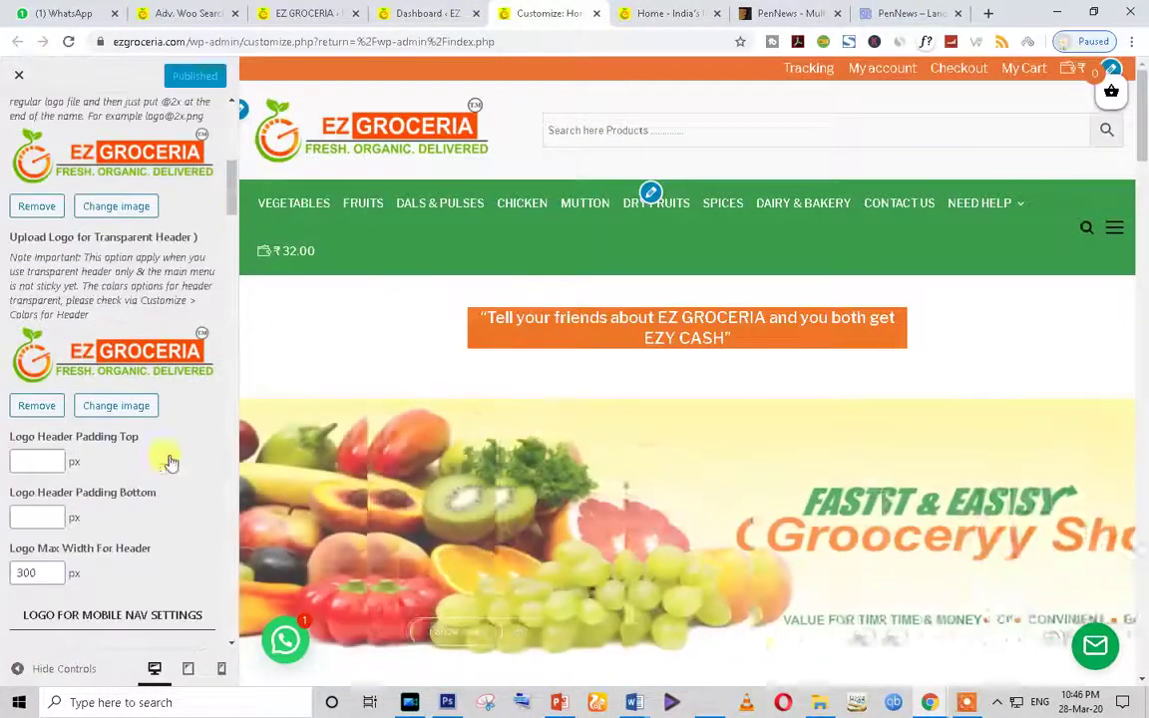
scroll(164, 454, "down", 3)
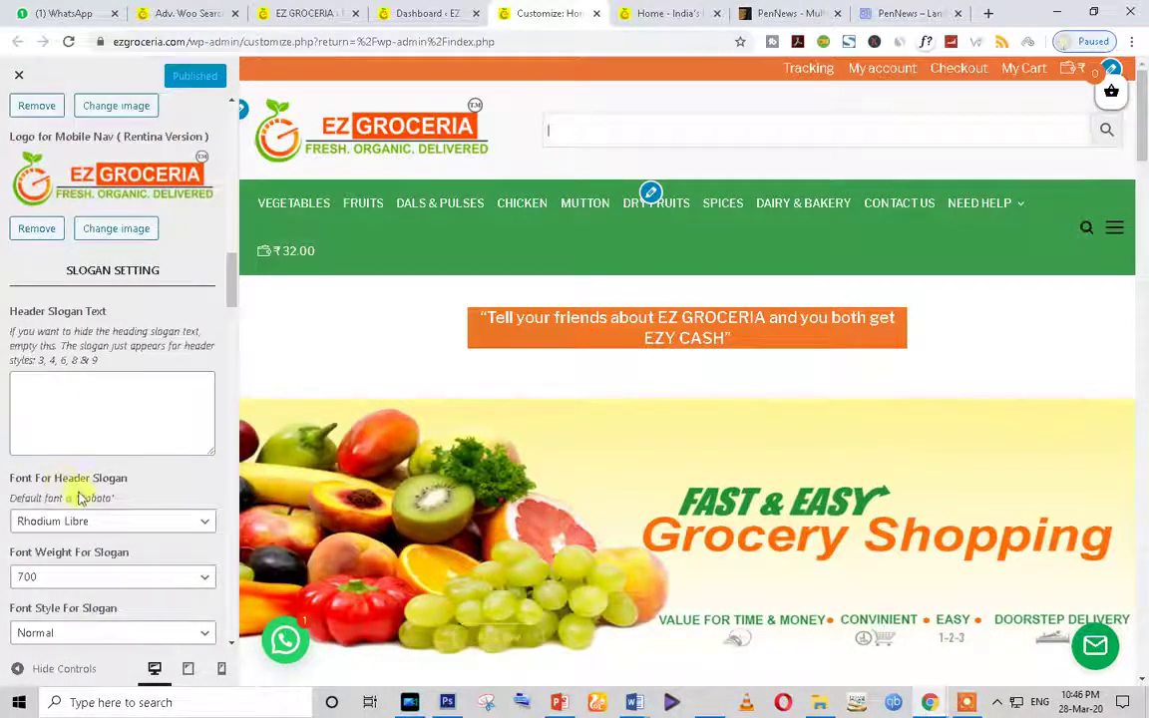
scroll(77, 488, "down", 10)
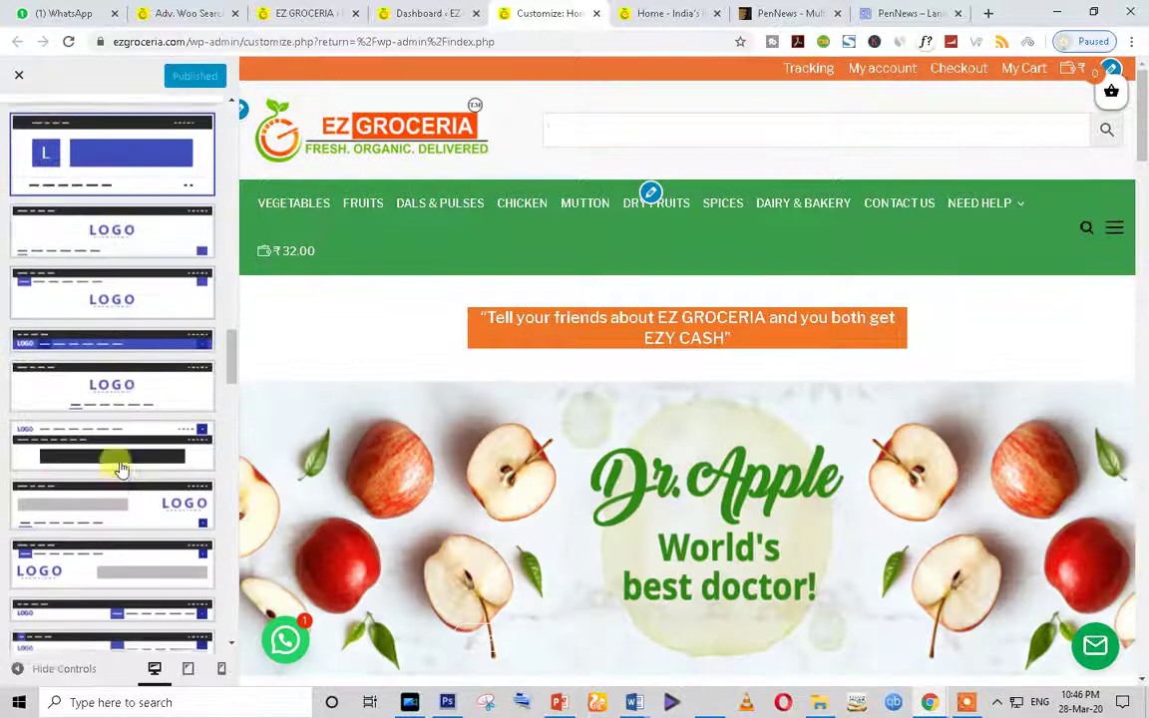
scroll(118, 469, "up", 3)
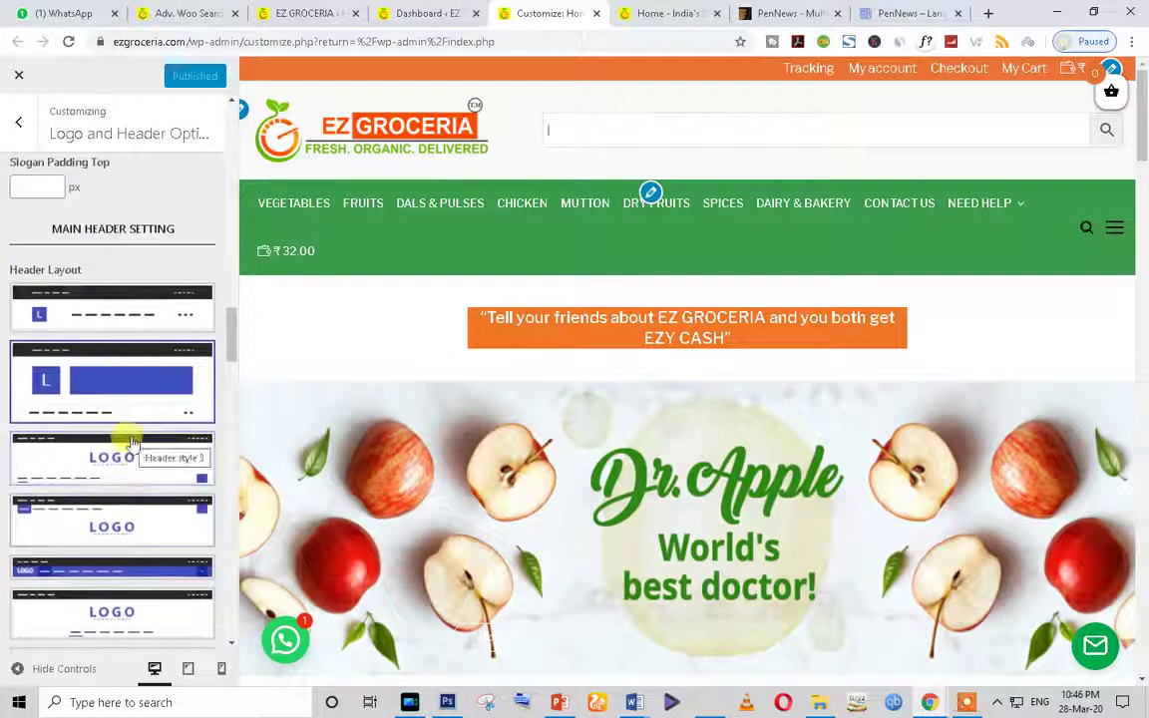
Step: Select the [aws_search_form] code in the Adsense field, then show the Advanced Woo Search details page
scroll(179, 359, "down", 1)
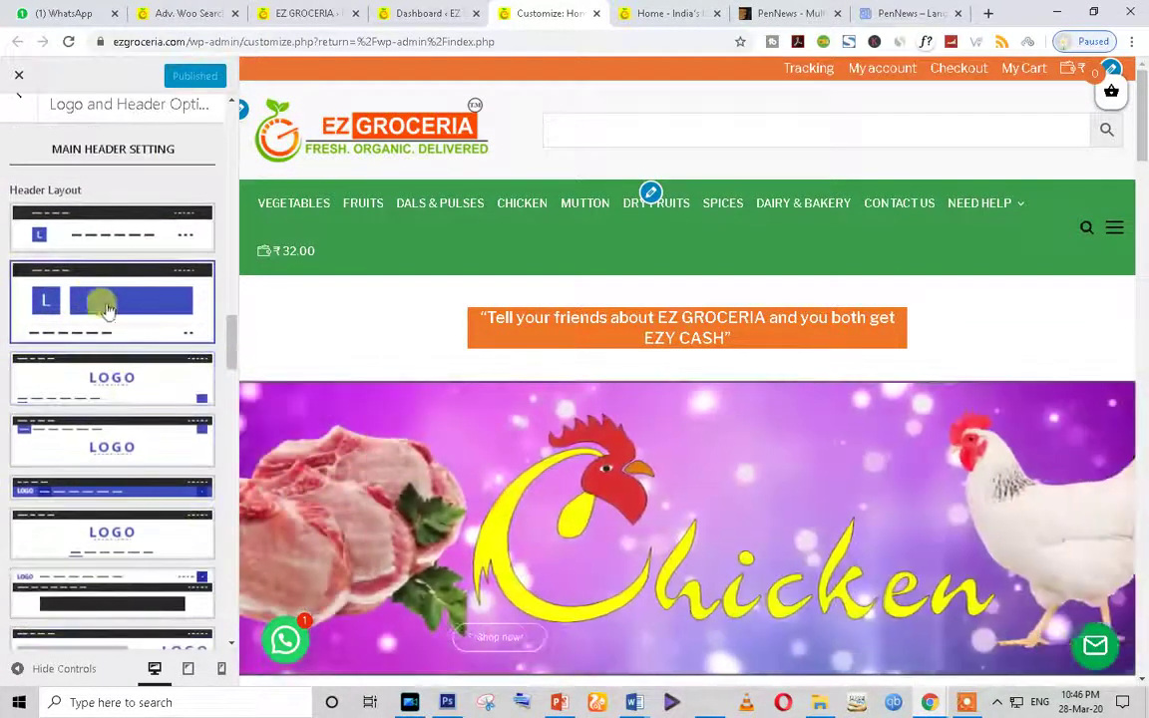
scroll(96, 319, "down", 8)
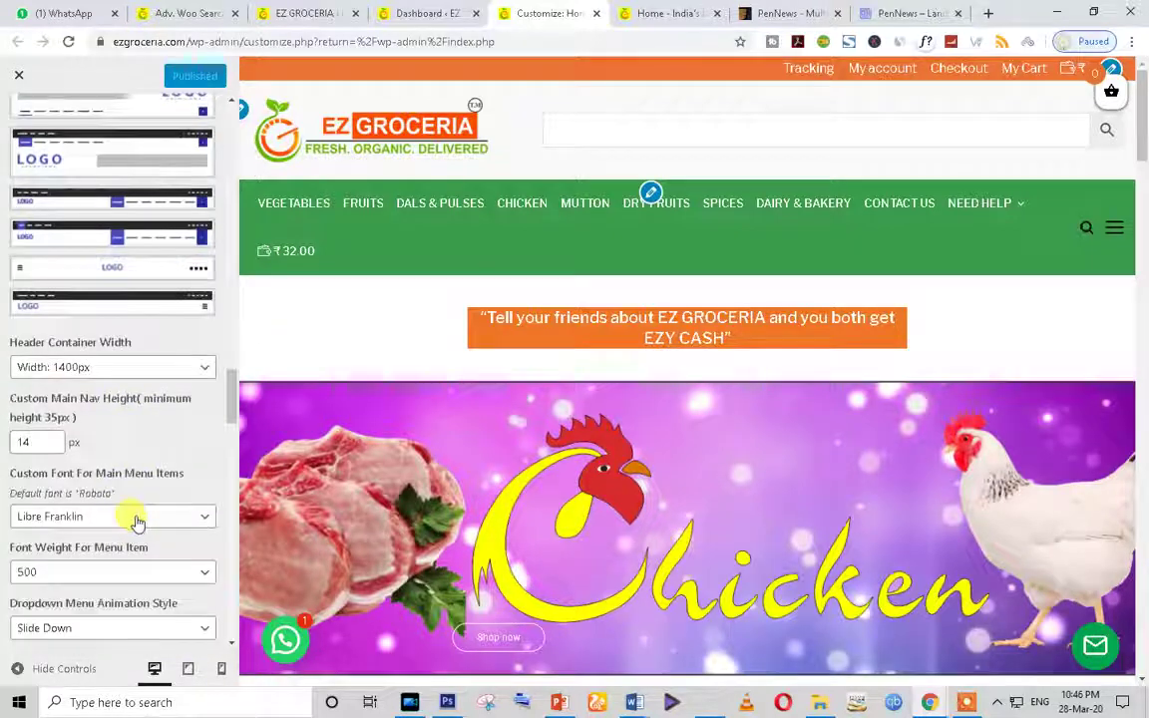
scroll(140, 540, "down", 15)
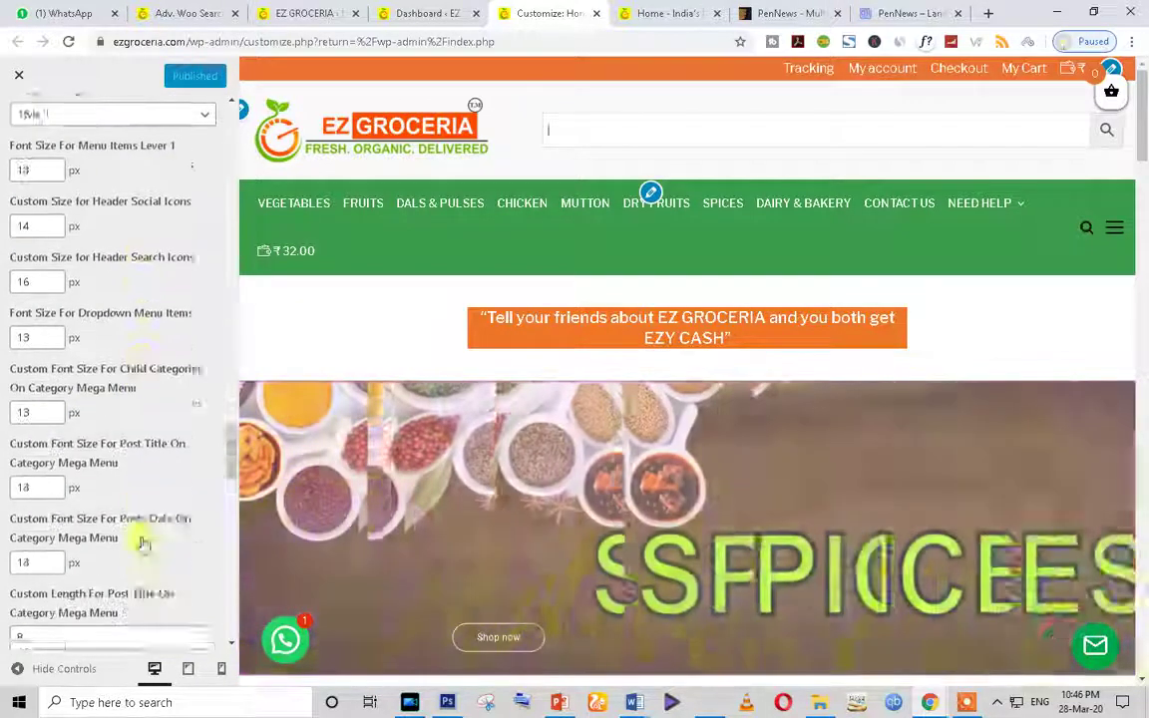
scroll(142, 543, "down", 15)
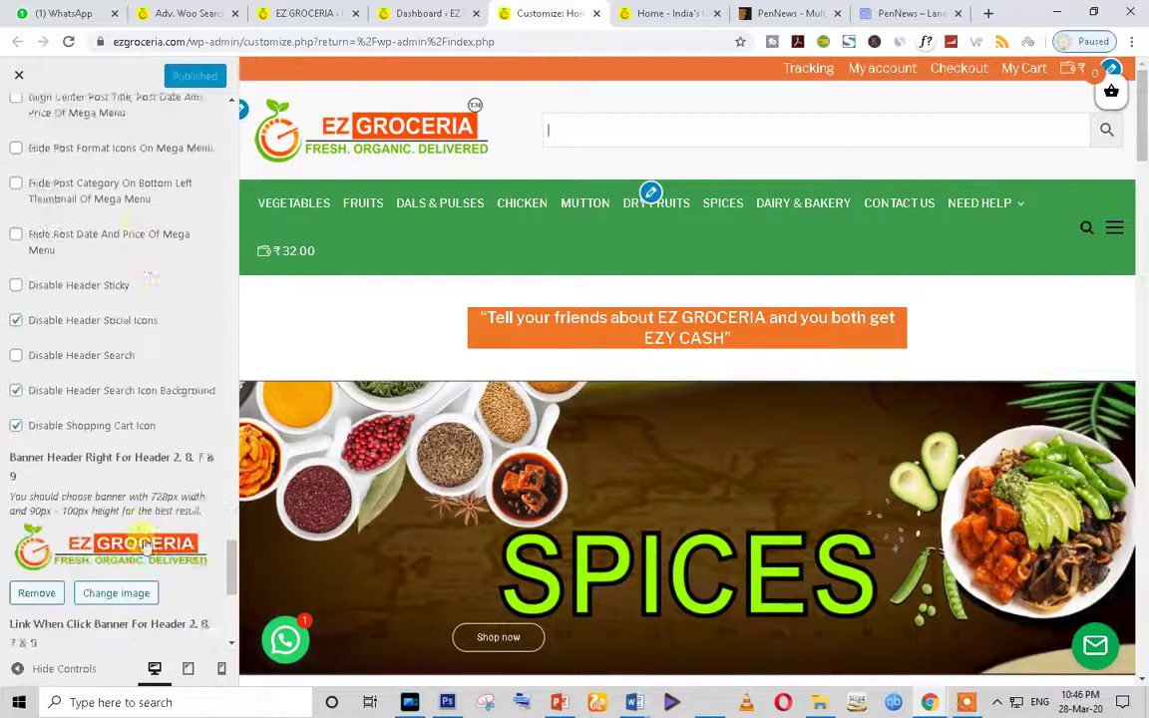
scroll(144, 537, "down", 1)
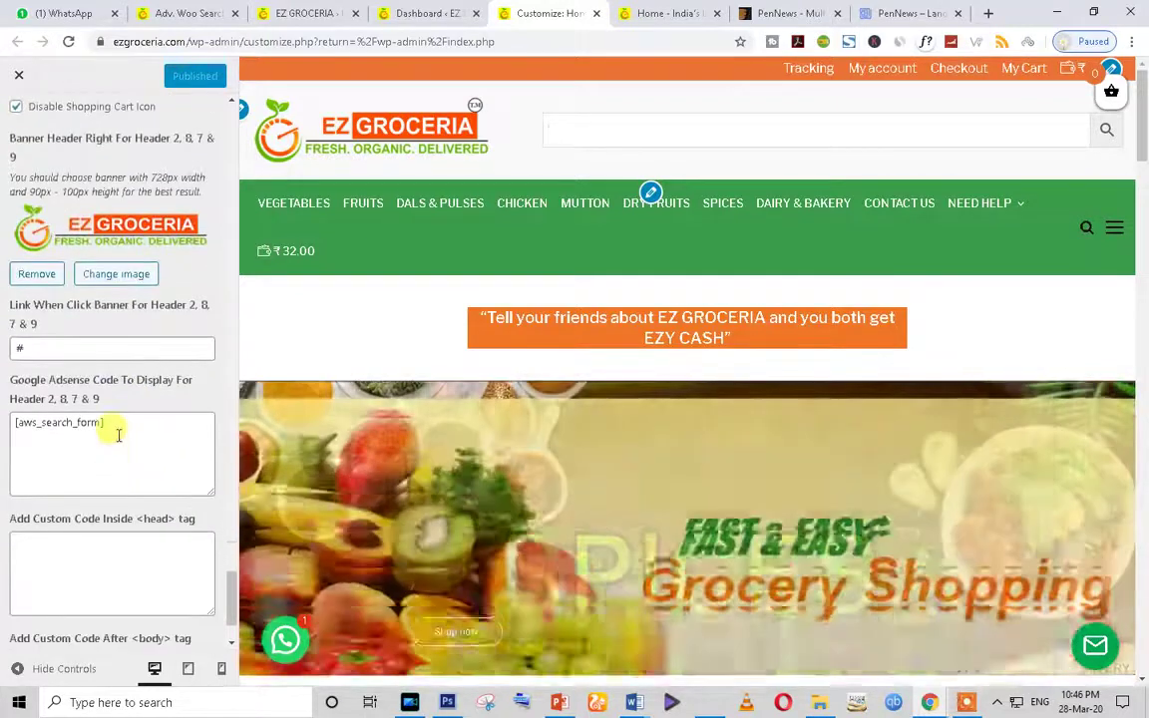
left_click_drag(115, 436, 13, 422)
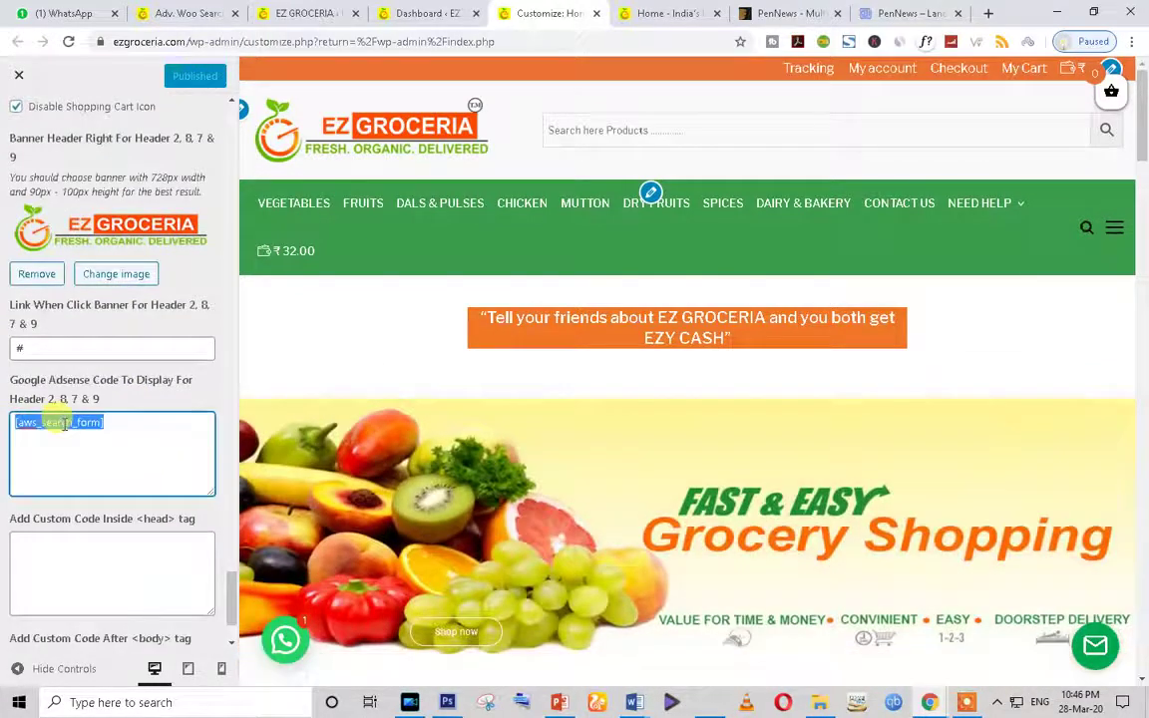
left_click(307, 13)
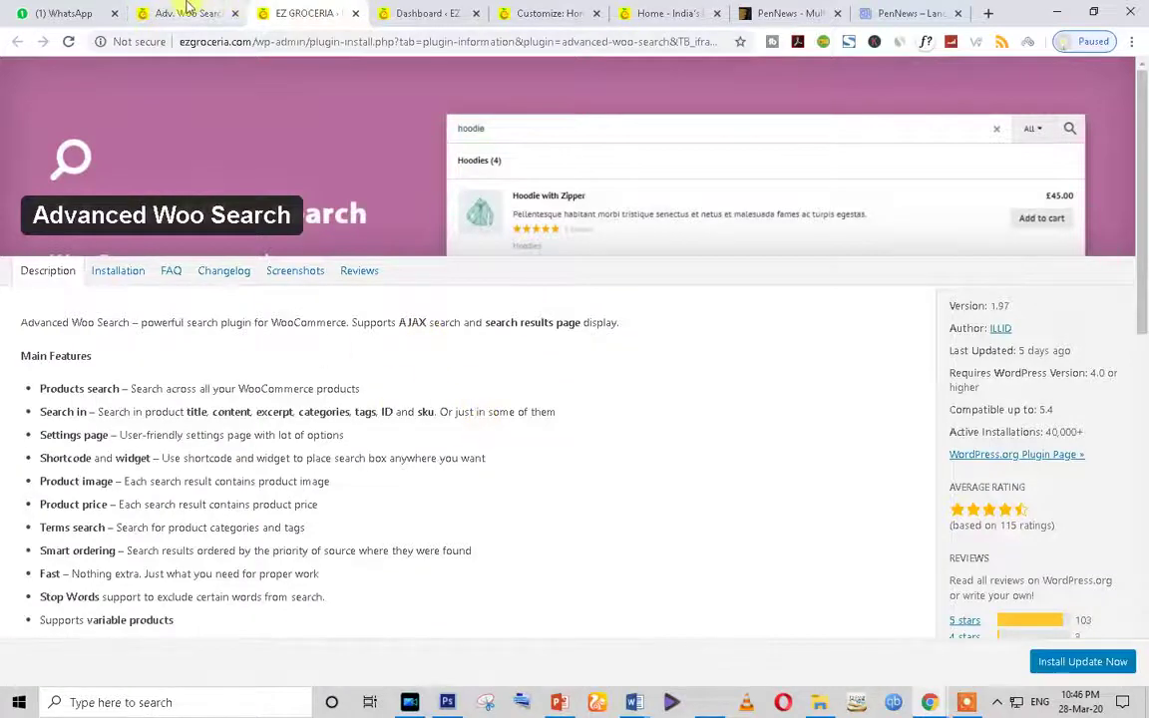
Step: Find and select the [aws_search_form] shortcode in Advanced Woo Search's General settings
left_click(187, 12)
scroll(462, 444, "down", 5)
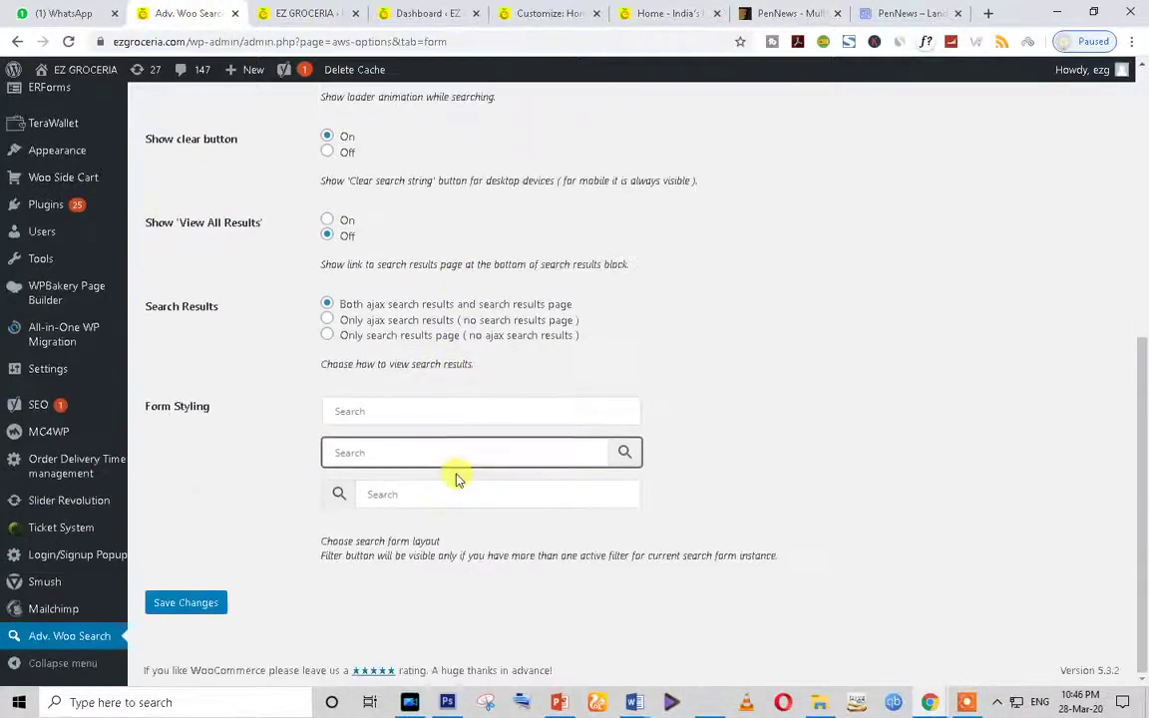
scroll(457, 477, "up", 5)
left_click(180, 218)
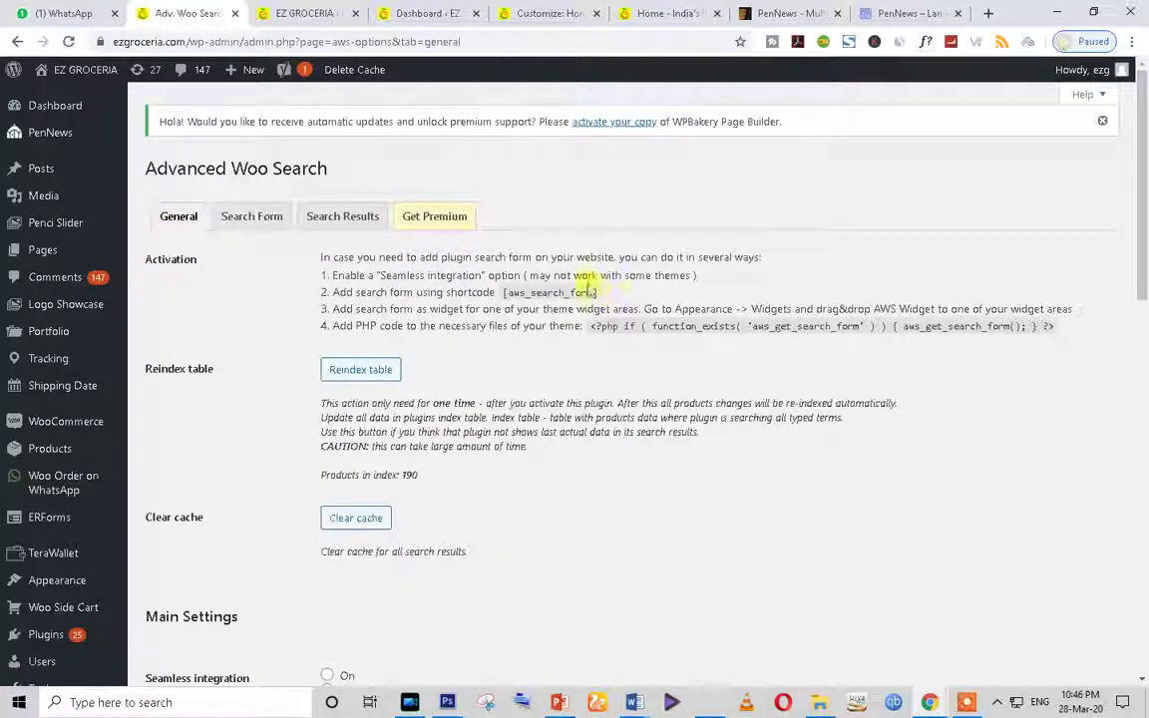
left_click_drag(599, 293, 513, 295)
left_click(514, 296)
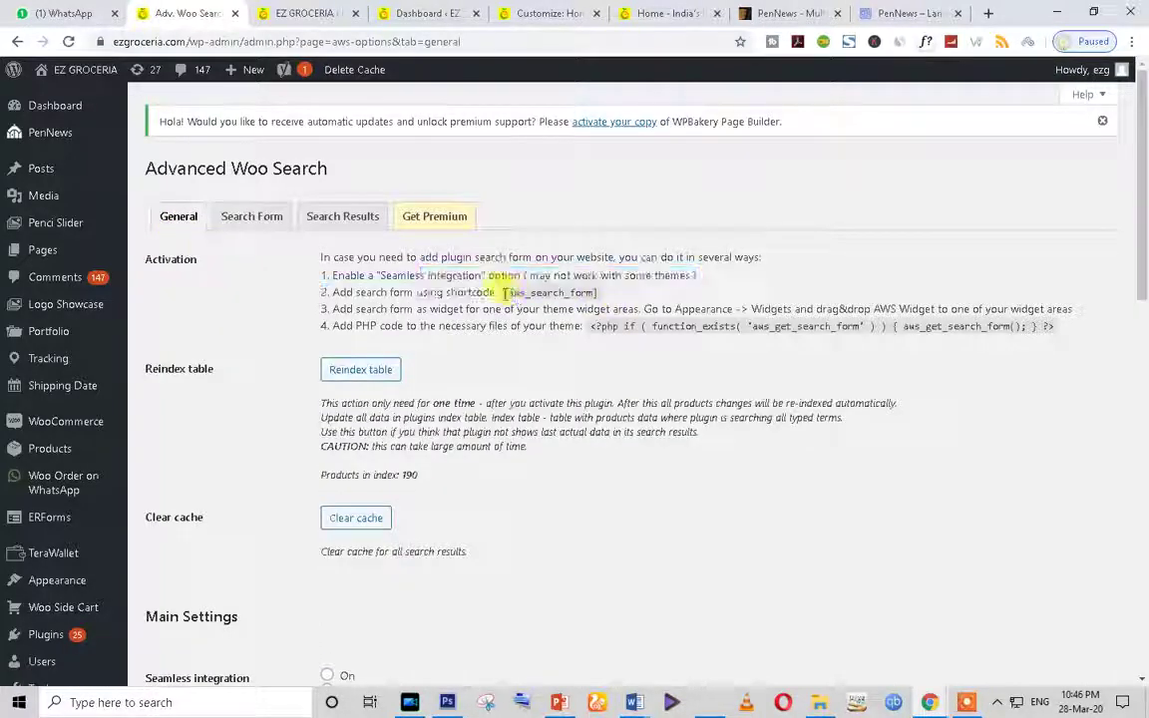
double_click(509, 292)
Step: Try the storefront header search field in the Customizer preview, then exit to the Dashboard
left_click(302, 13)
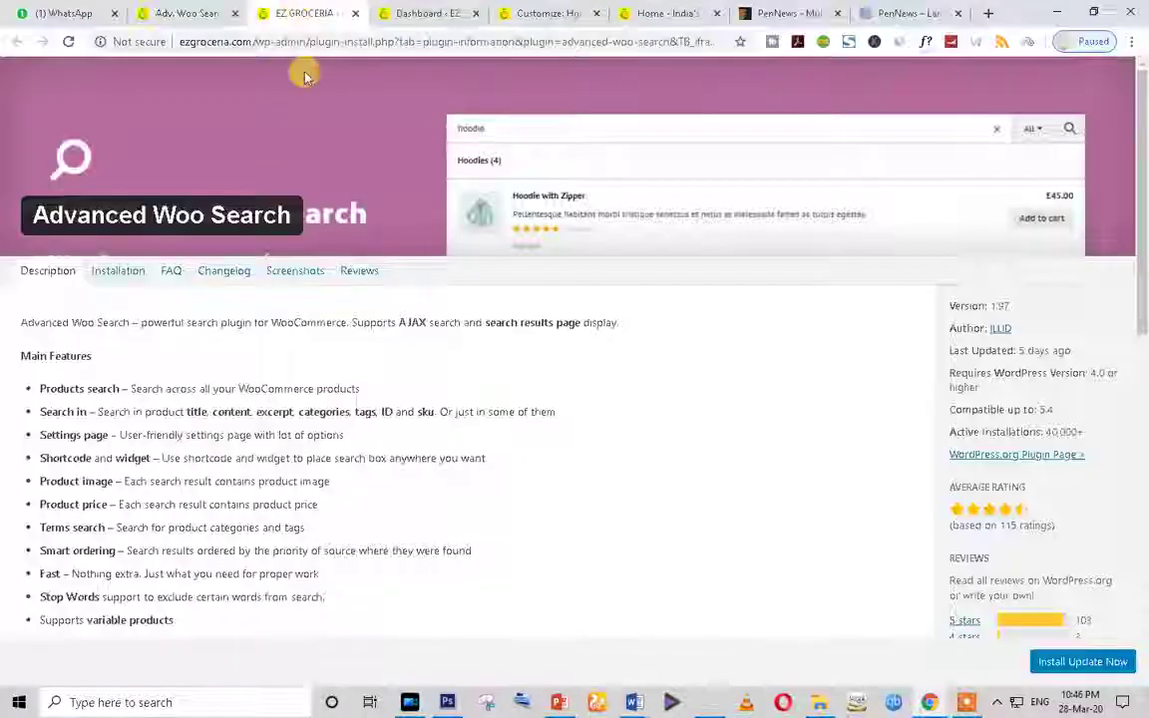
left_click(429, 13)
left_click(547, 13)
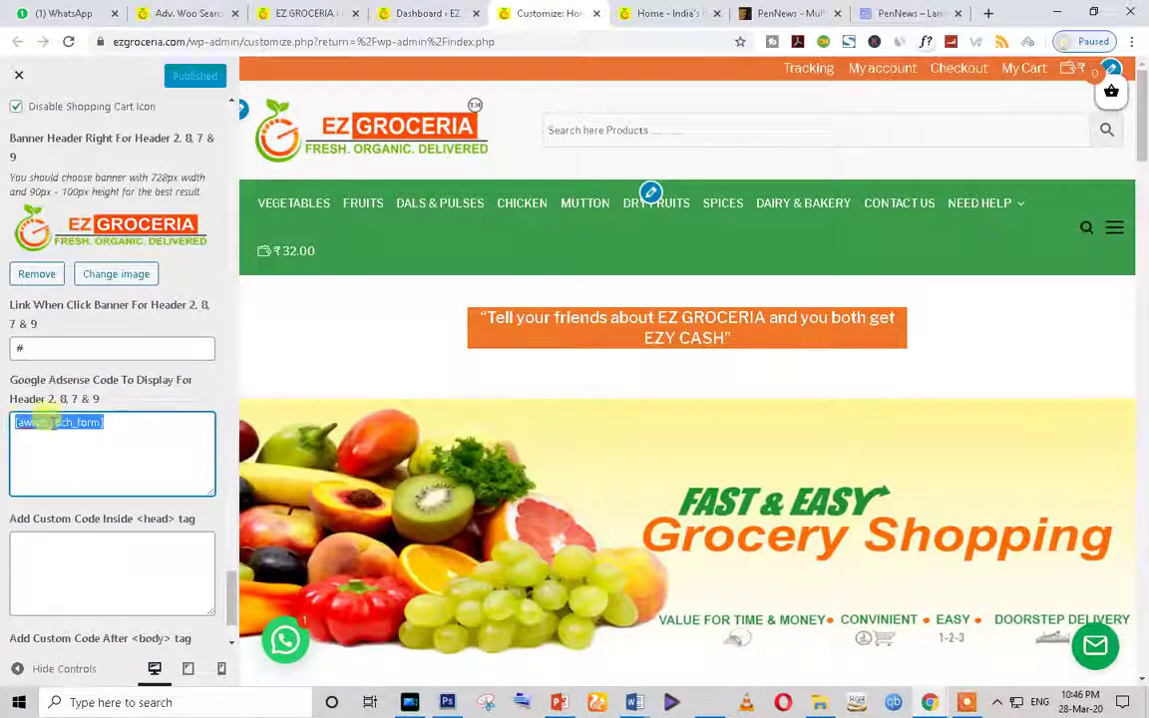
left_click(661, 130)
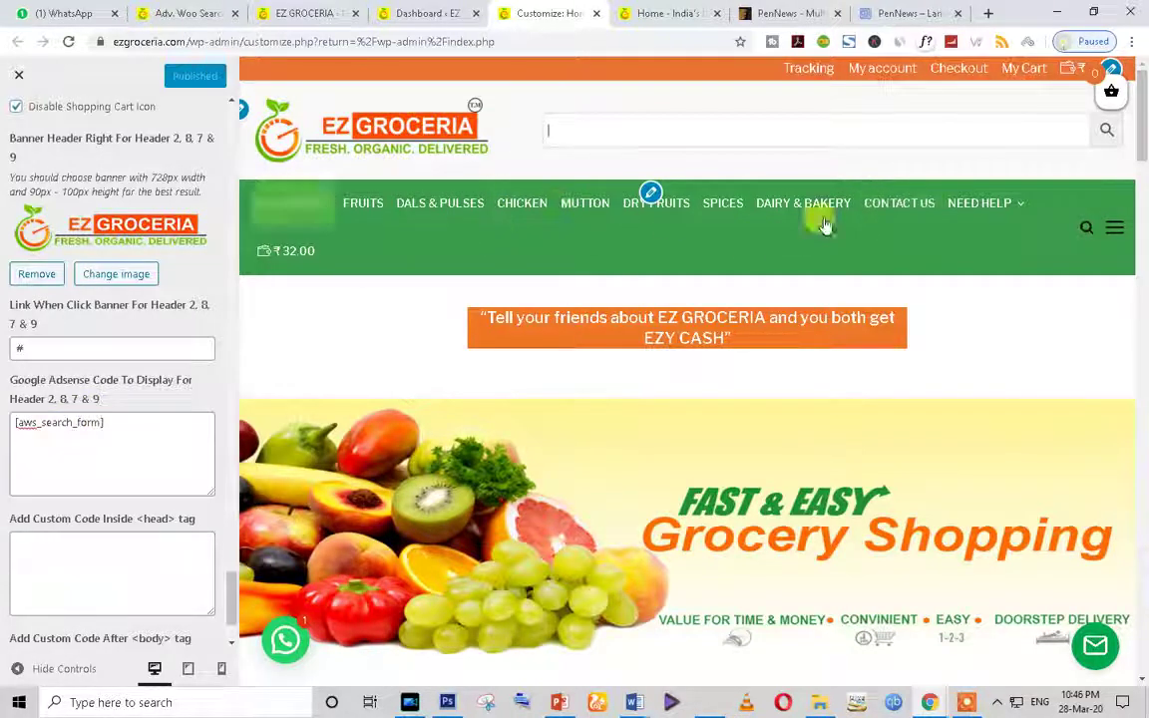
left_click(20, 78)
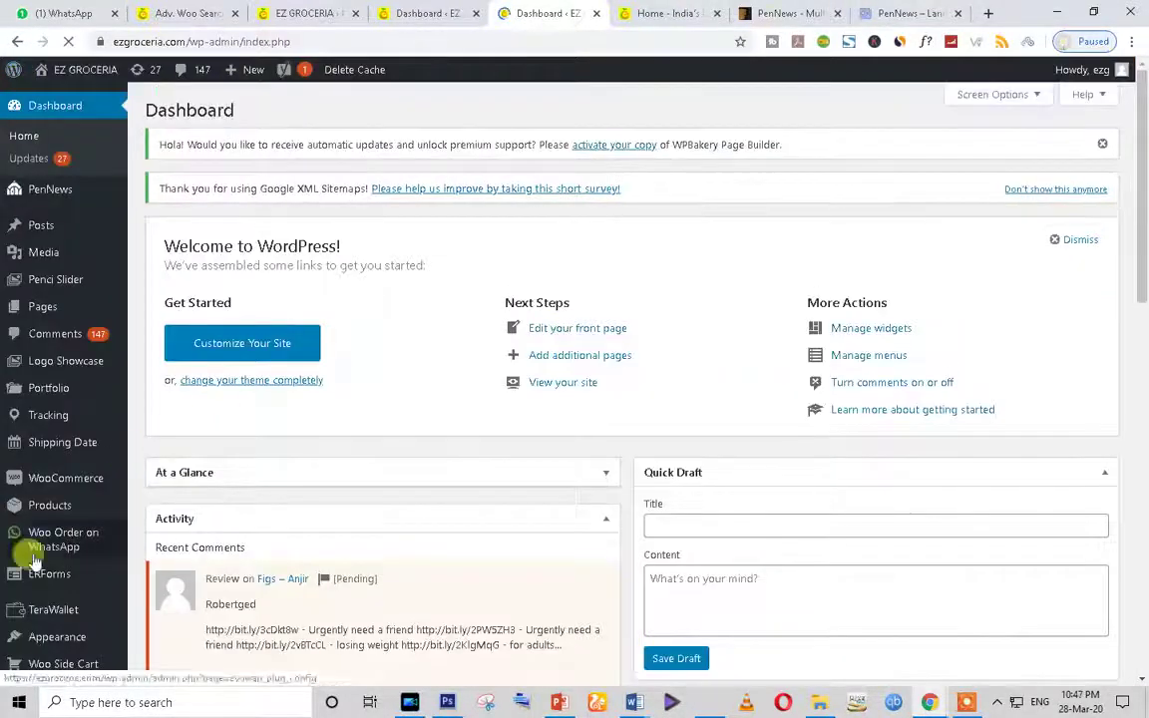
Step: Open the Menus editor and view the storefront home page's navigation bar
scroll(155, 558, "down", 2)
mouse_move(155, 479)
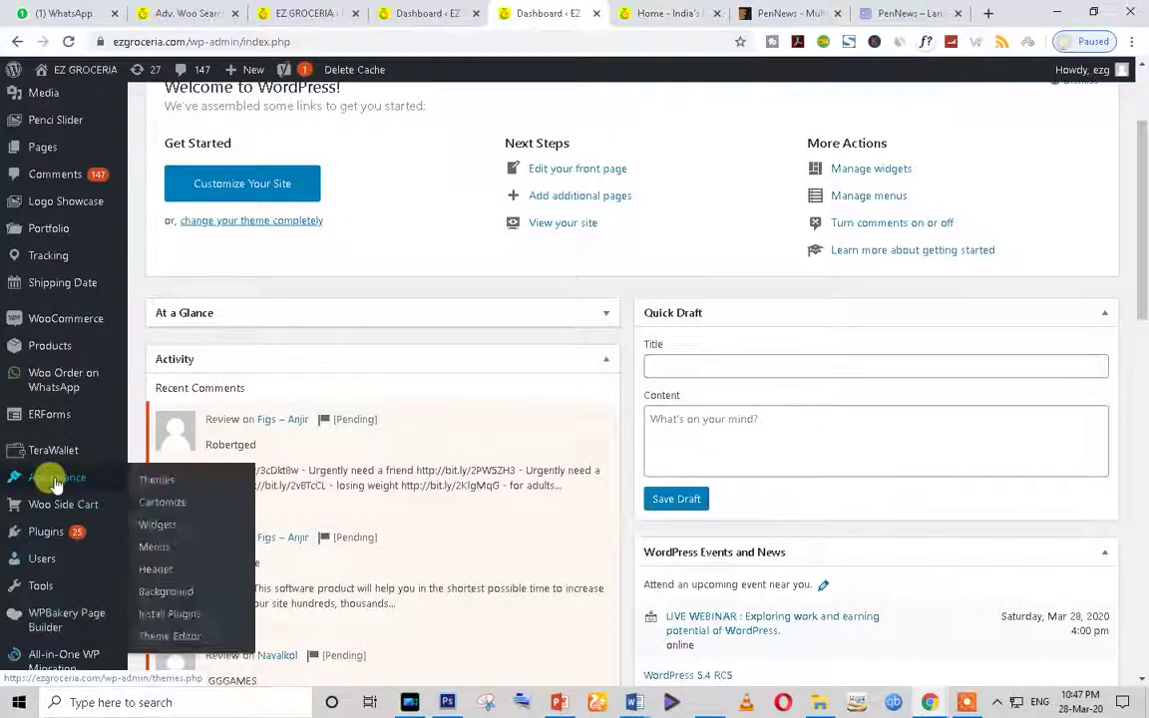
left_click(161, 546)
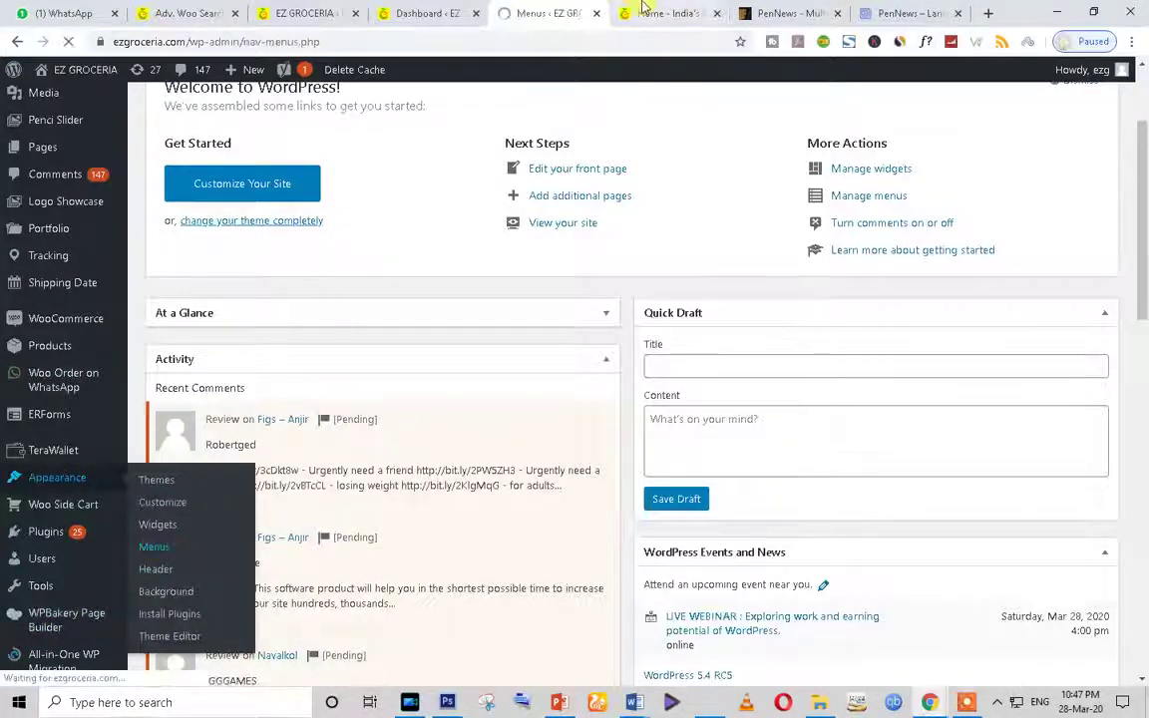
key("ctrl+Tab")
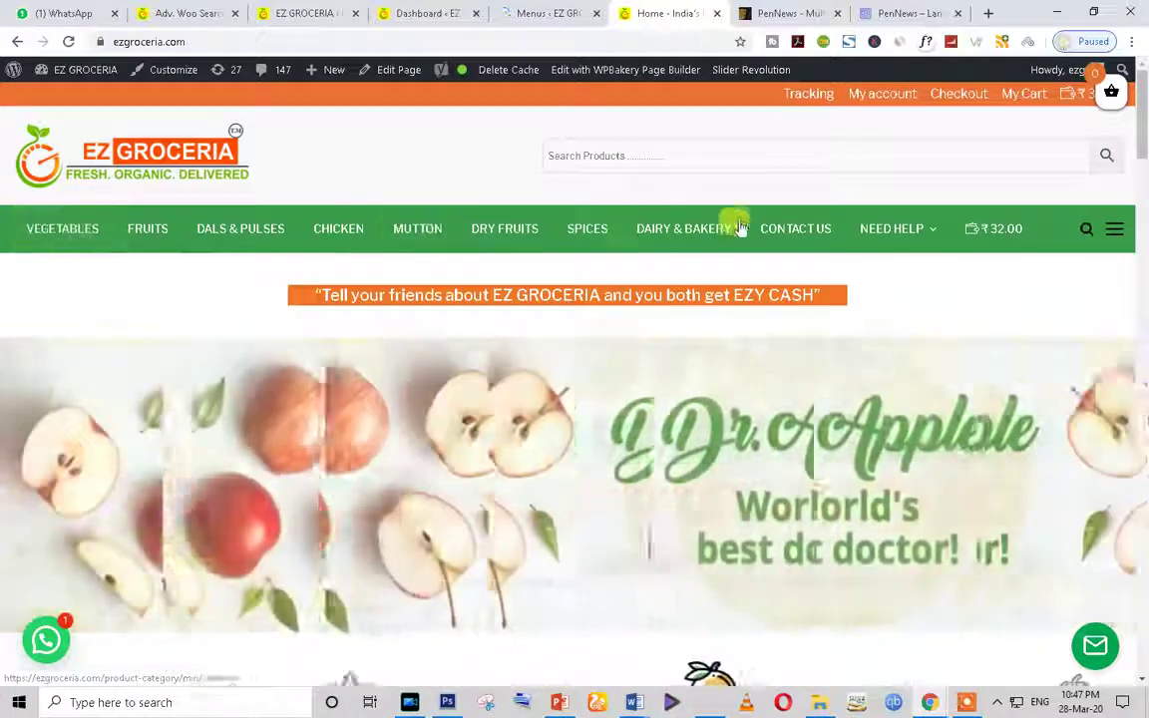
scroll(420, 260, "down", 3)
scroll(404, 285, "down", 3)
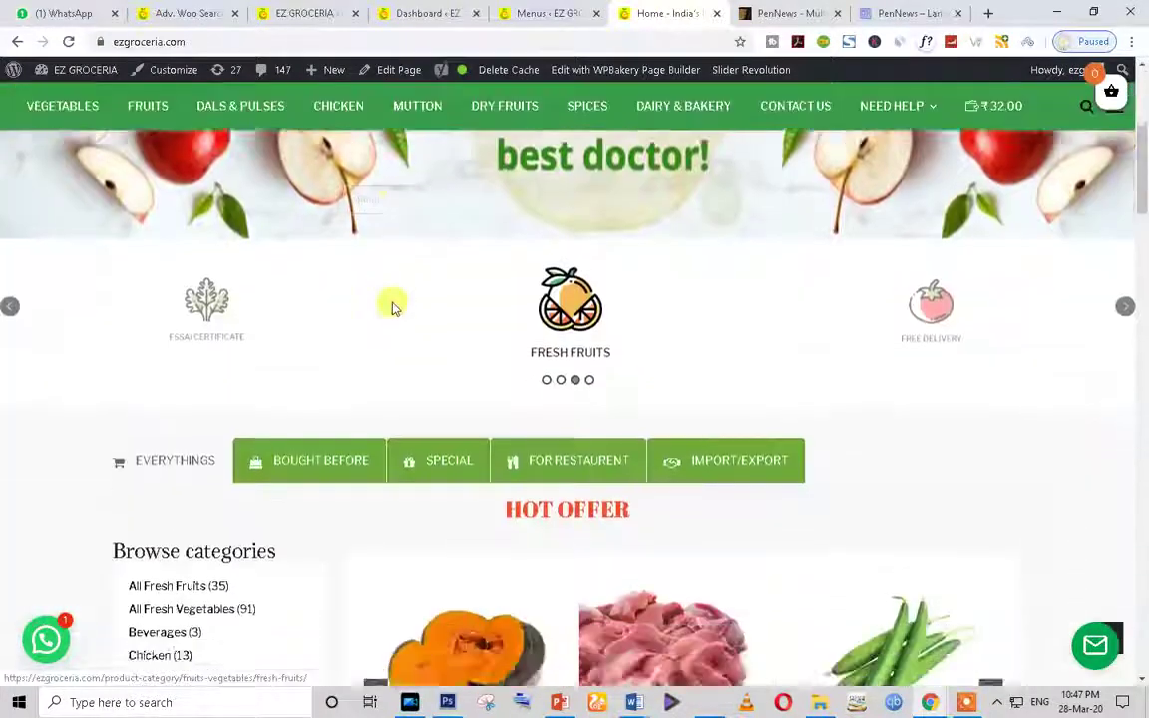
scroll(384, 299, "up", 5)
Step: Load the Main Menu (Primary) structure in the Menus editor instead of Top Menu
left_click(548, 13)
scroll(384, 464, "down", 2)
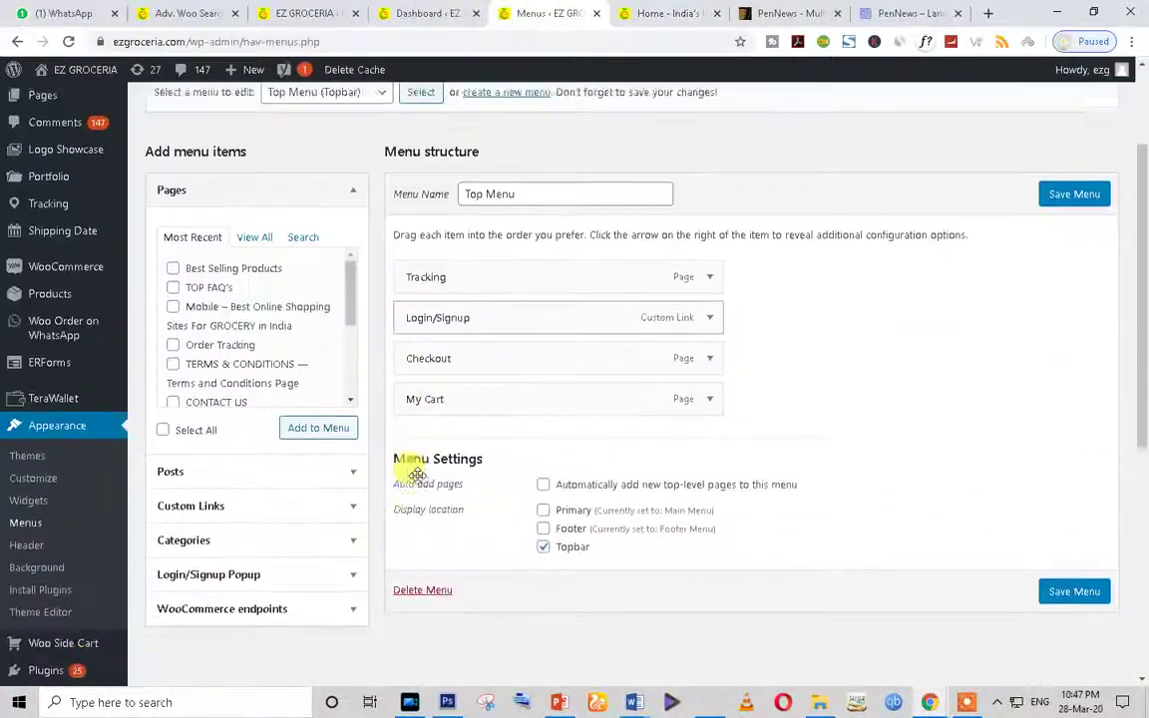
scroll(489, 259, "up", 2)
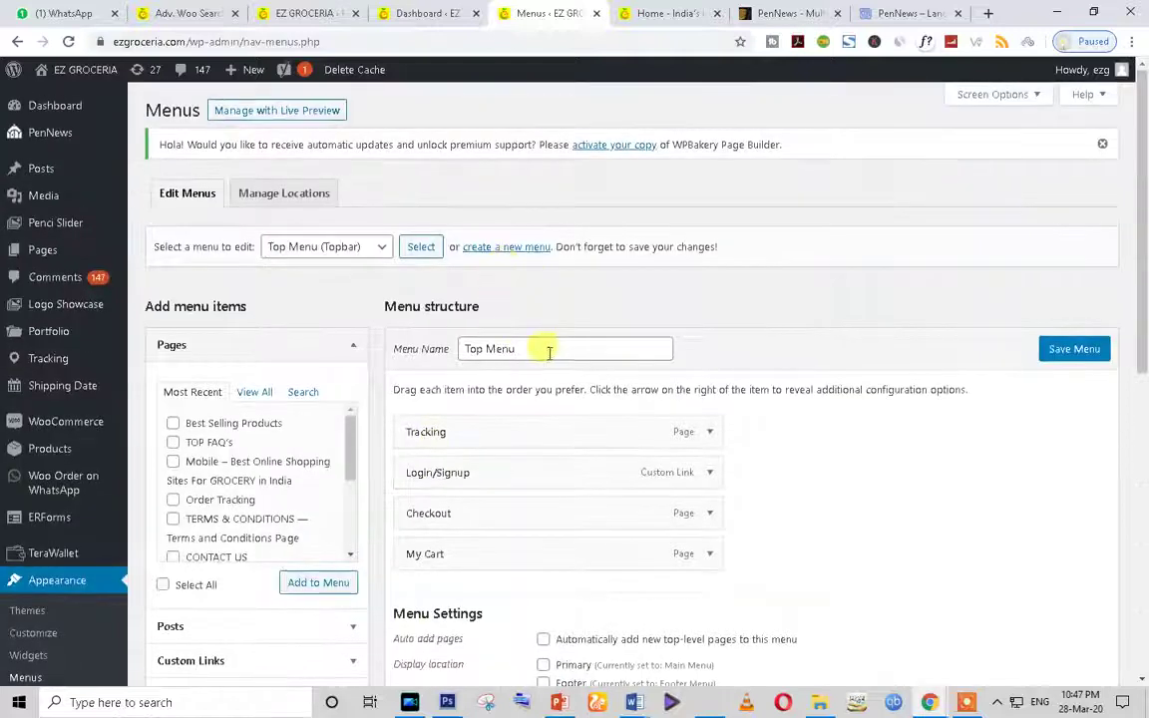
triple_click(549, 352)
left_click(347, 248)
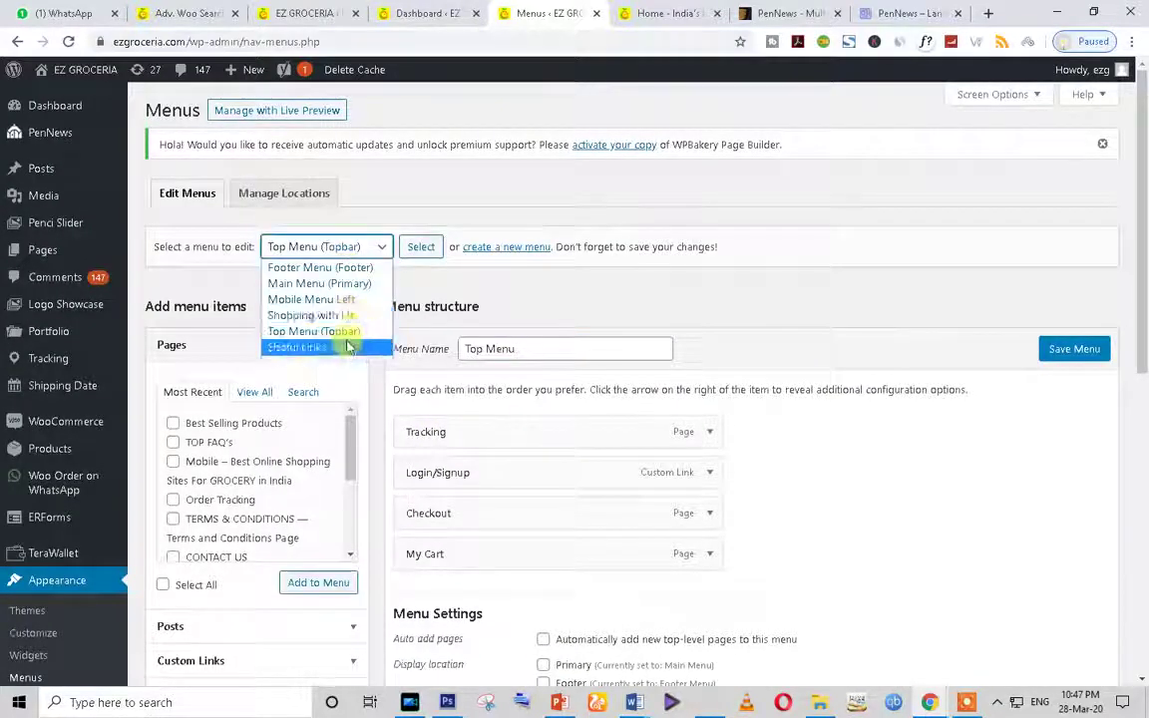
left_click(341, 284)
left_click(419, 251)
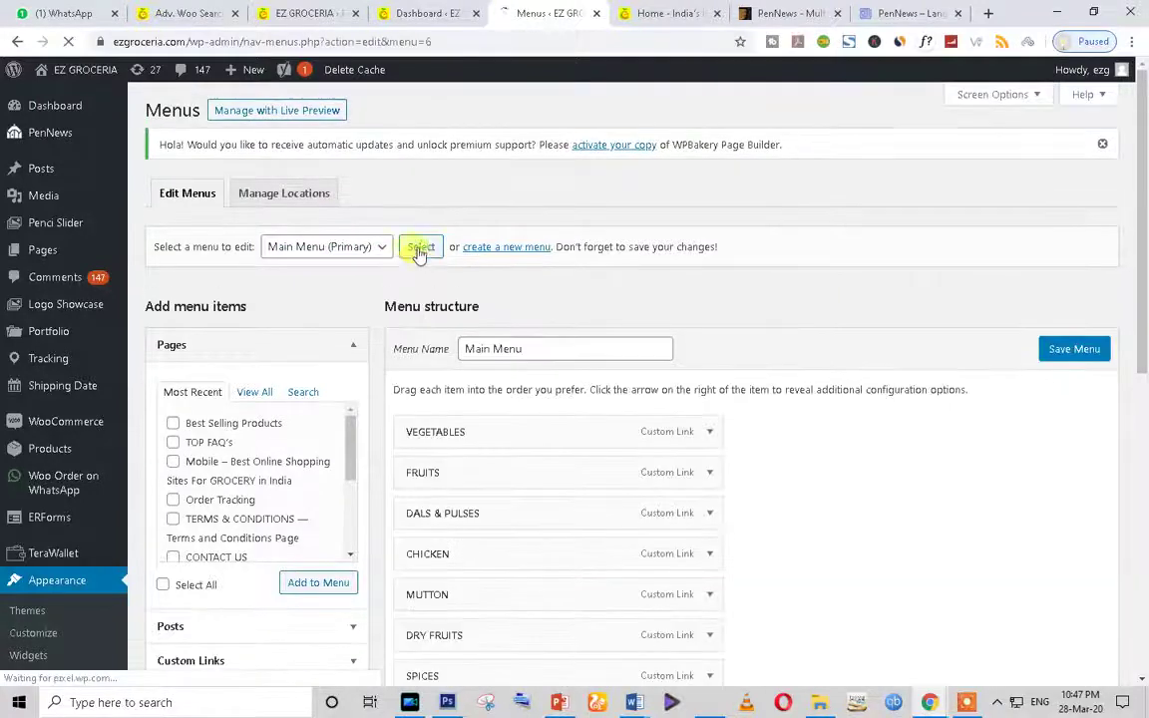
Step: Review the Main Menu items and compare them with the live storefront home page
scroll(584, 379, "down", 3)
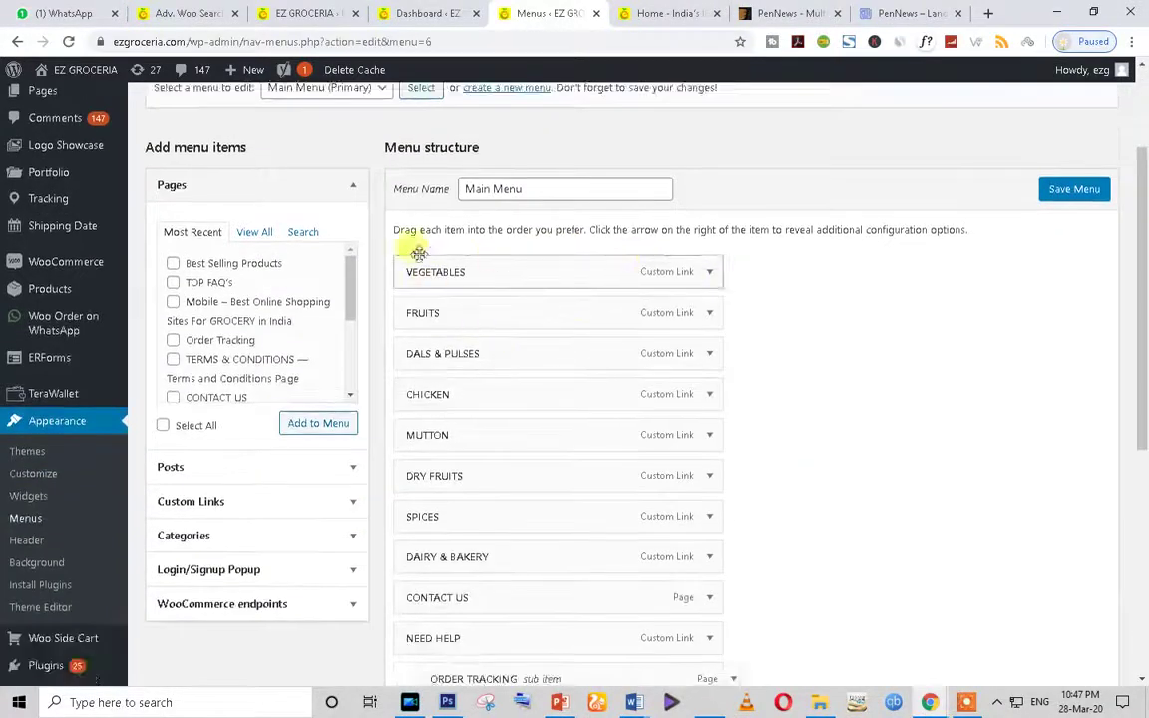
scroll(646, 469, "down", 3)
scroll(647, 467, "up", 4)
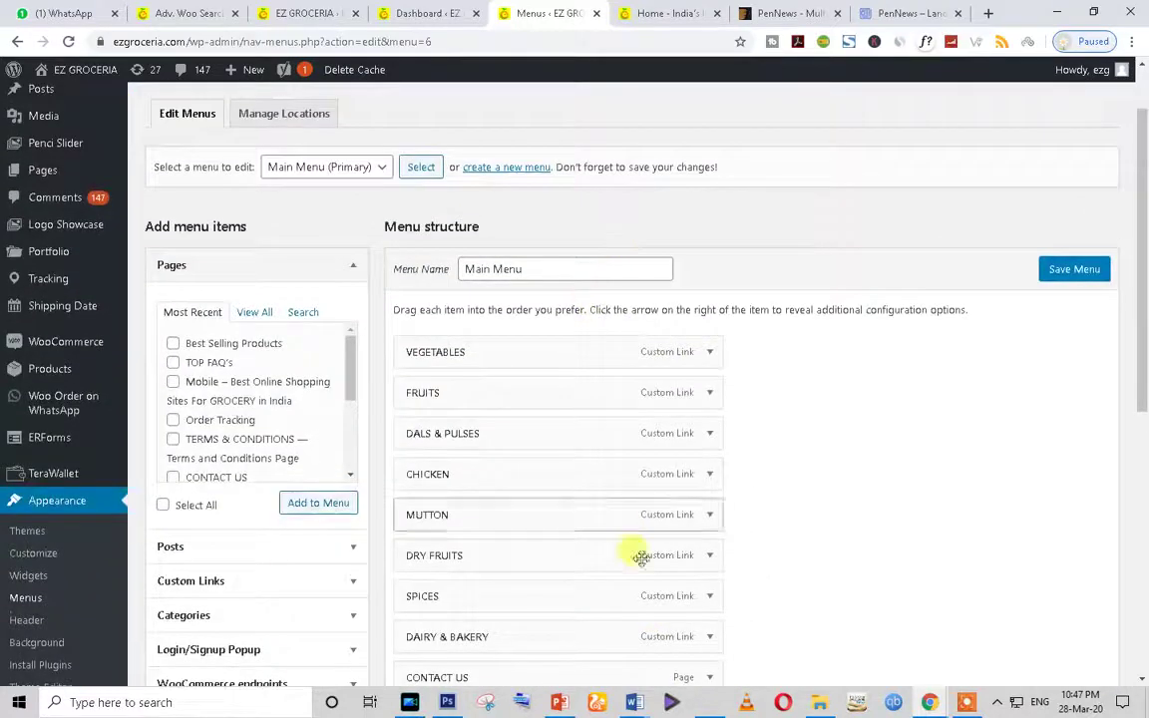
scroll(635, 529, "down", 3)
scroll(662, 316, "up", 4)
scroll(679, 538, "down", 4)
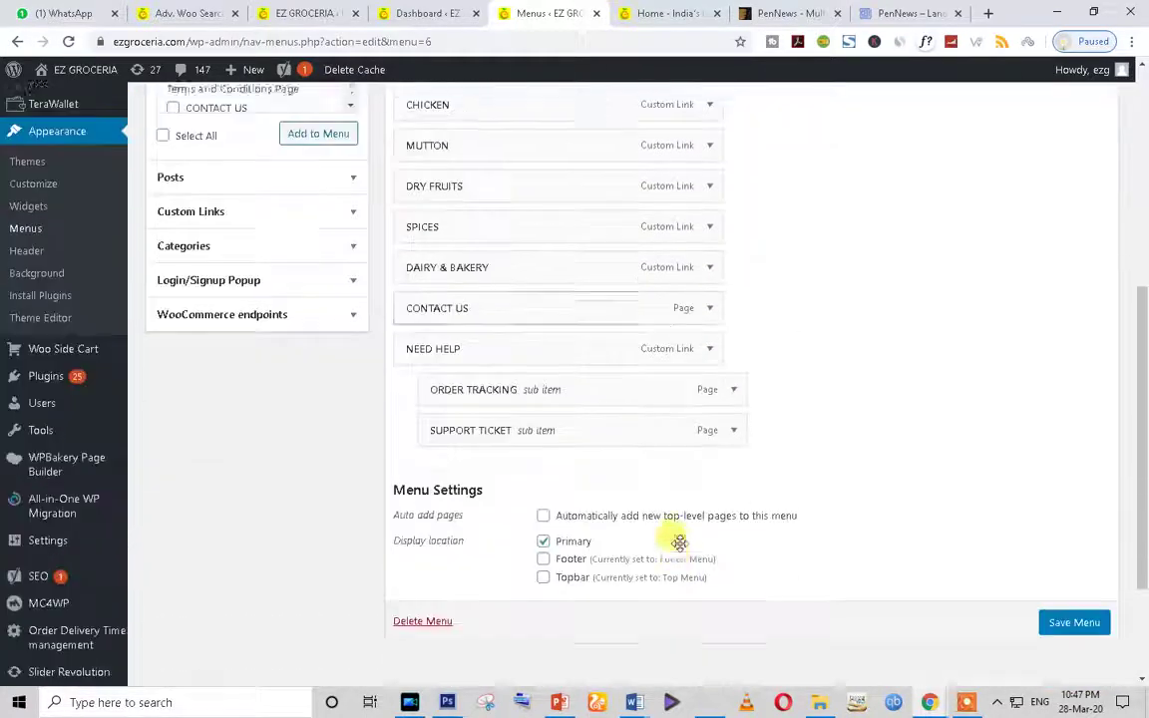
scroll(726, 441, "up", 3)
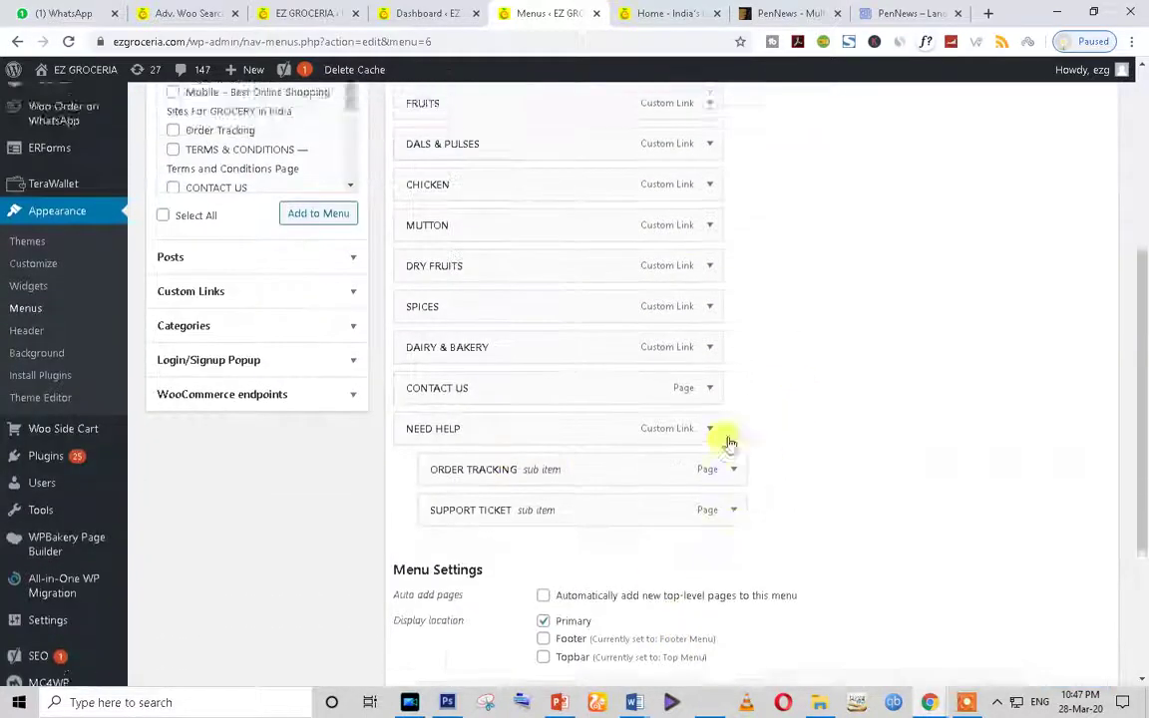
left_click(664, 13)
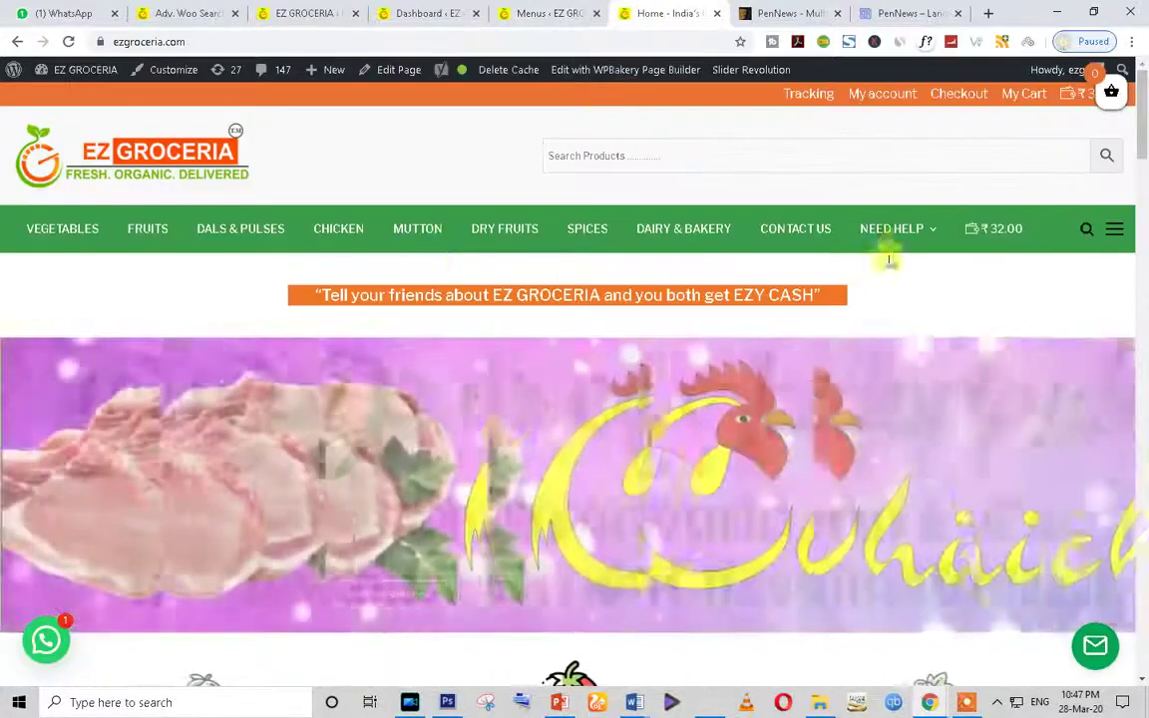
Step: Close the Advanced Woo Search plugin-info tab and show the Plugins list of 48 items
mouse_move(929, 235)
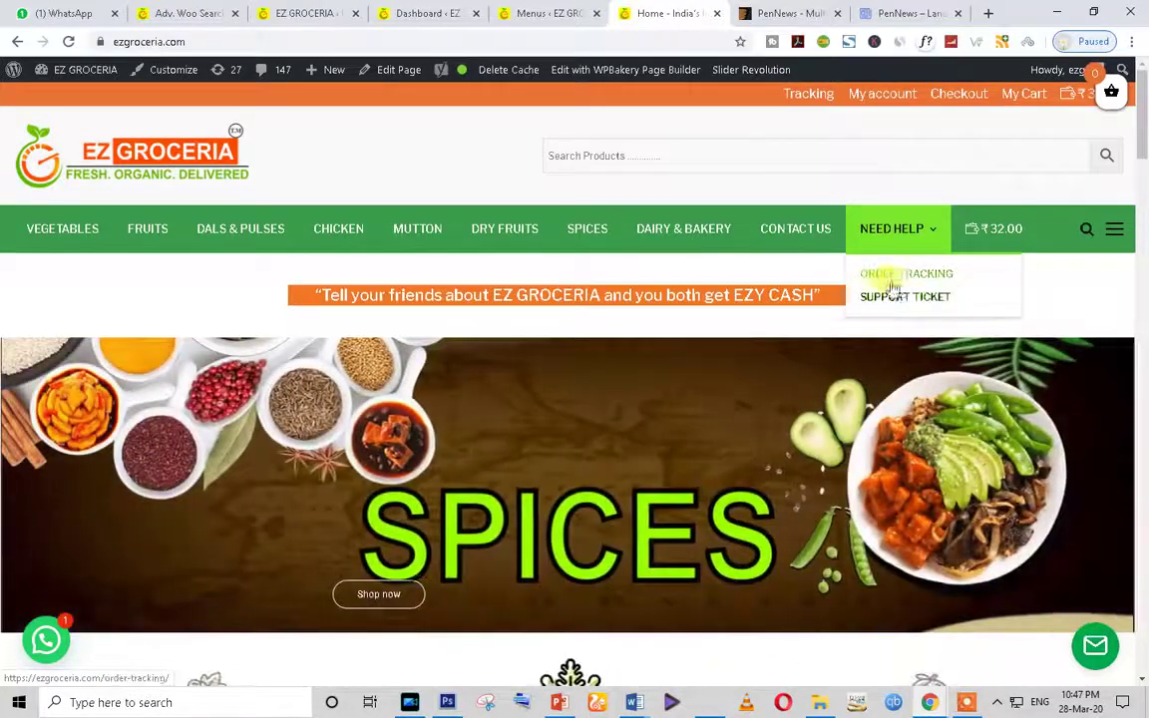
left_click(434, 12)
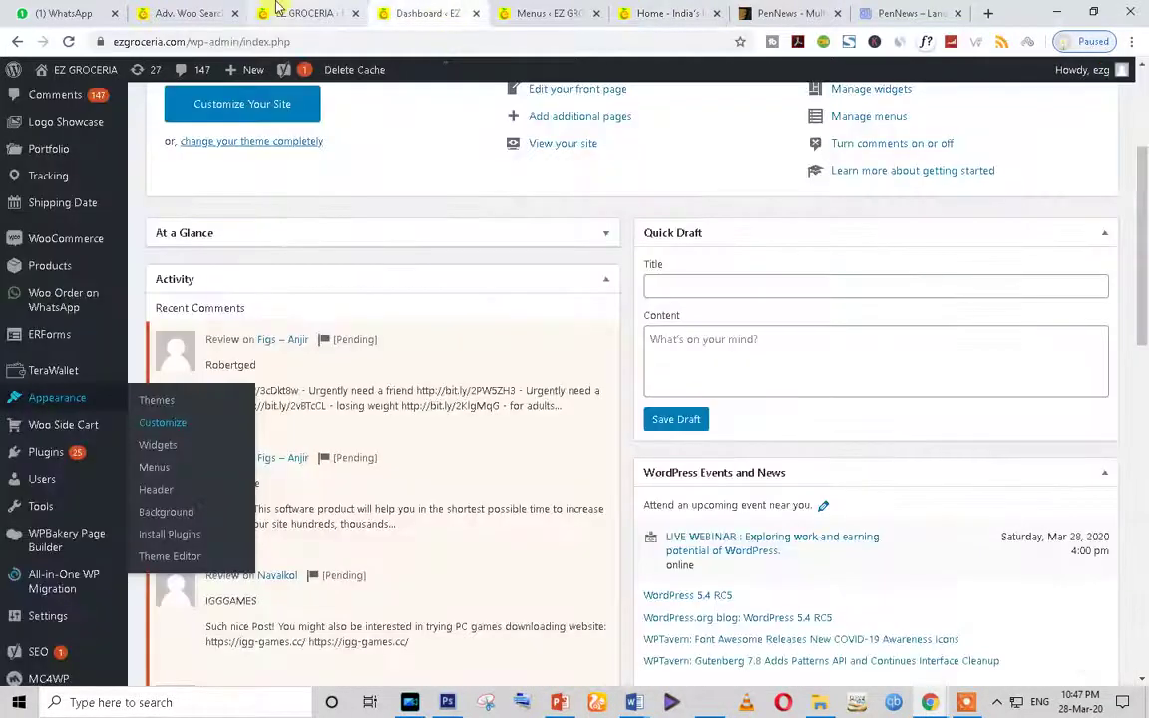
left_click(548, 10)
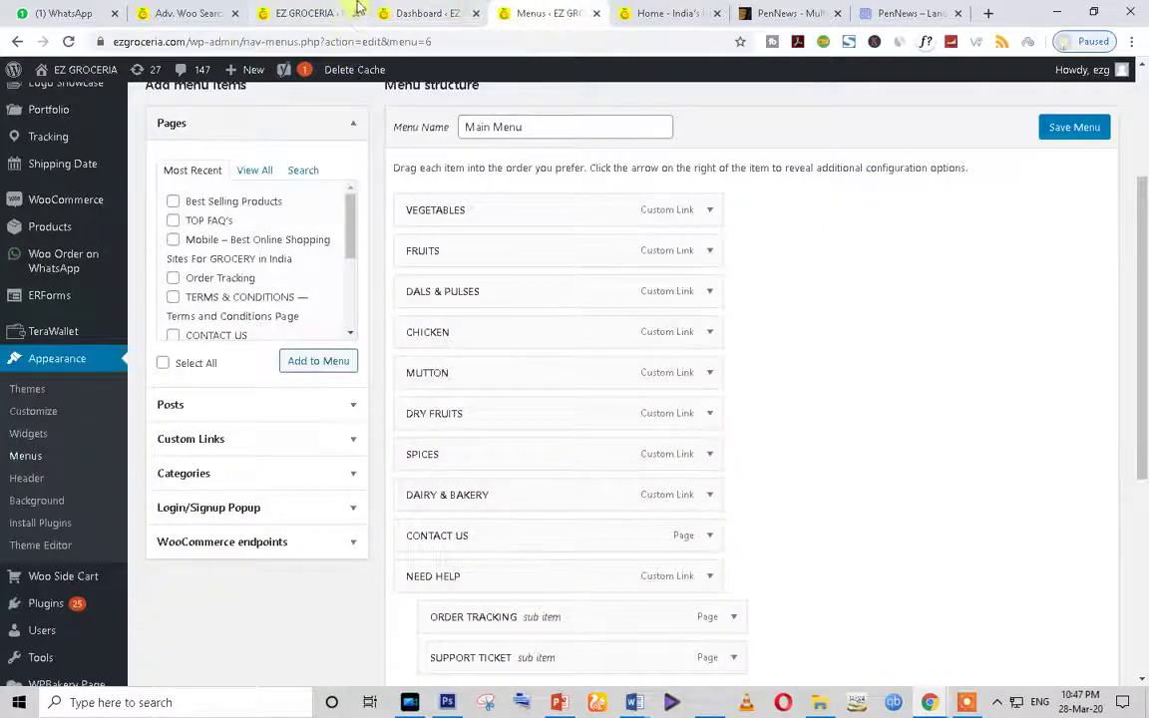
left_click(299, 12)
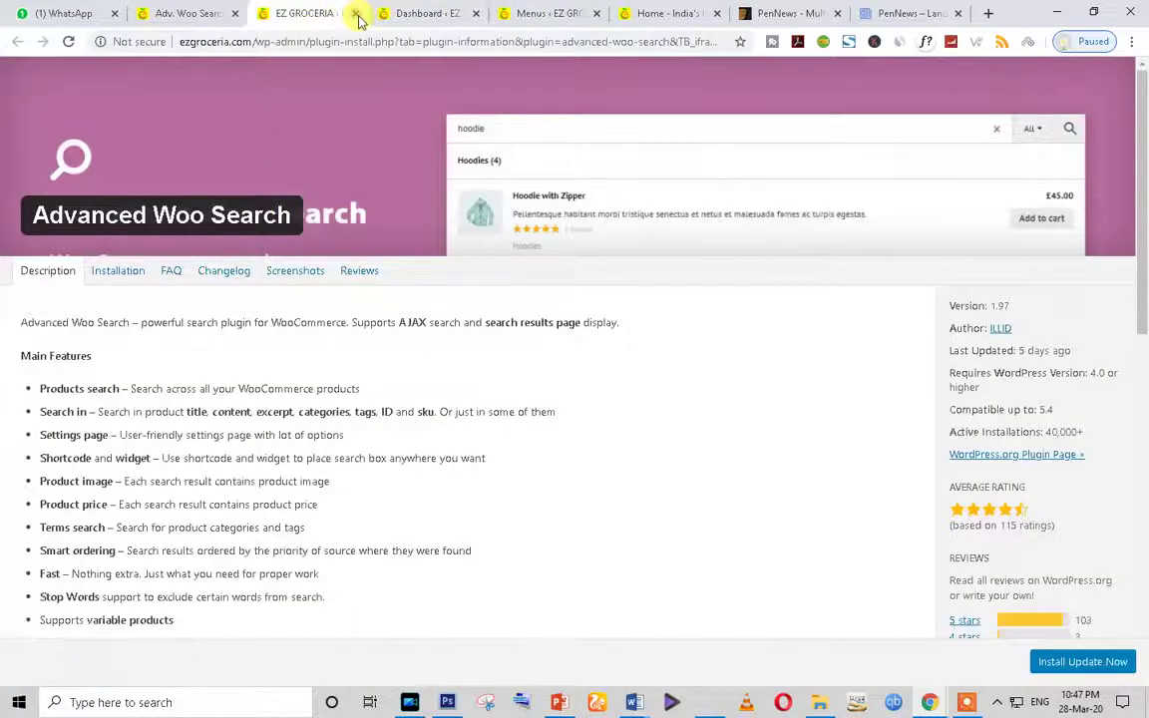
left_click(356, 13)
left_click(184, 13)
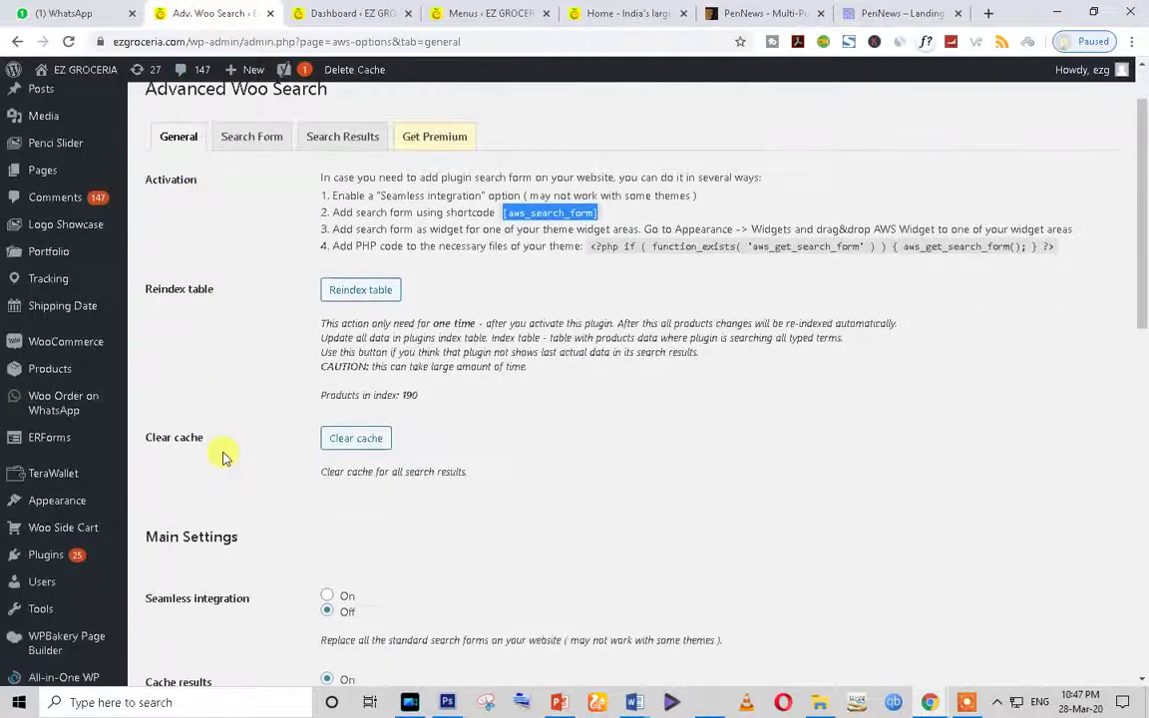
left_click(57, 562)
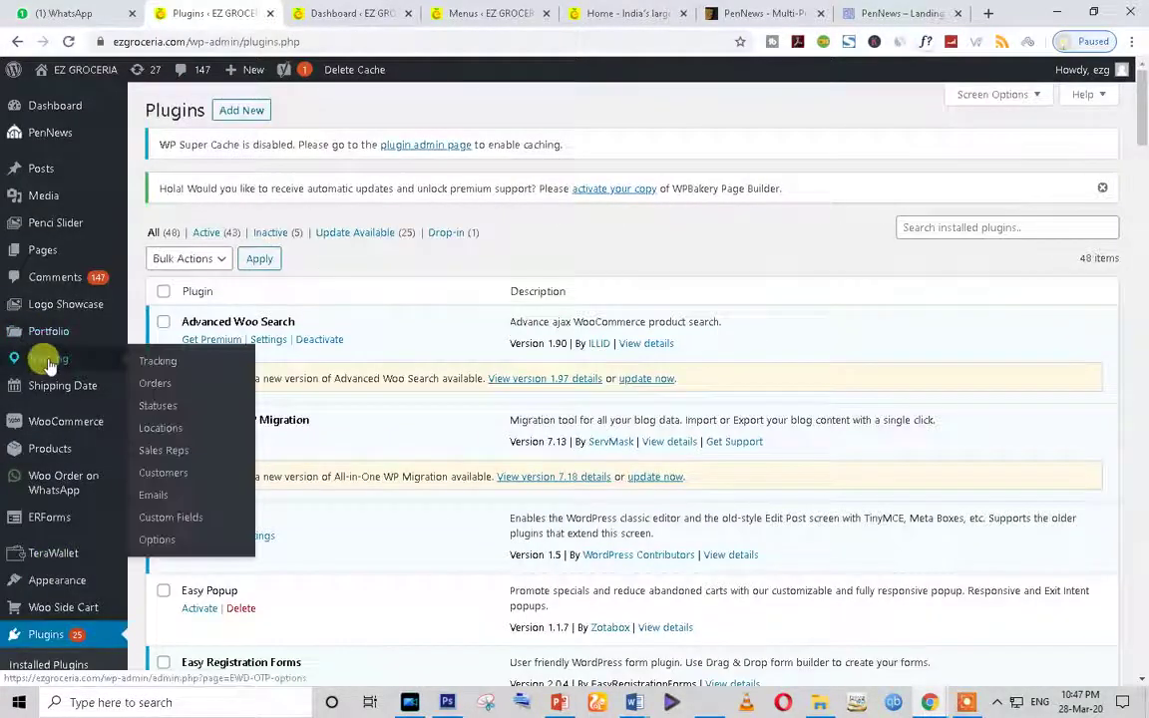
Step: Check Status and Order Tracking's version 2.11.16 details, then open its Status Tracking Settings
scroll(197, 299, "down", 3)
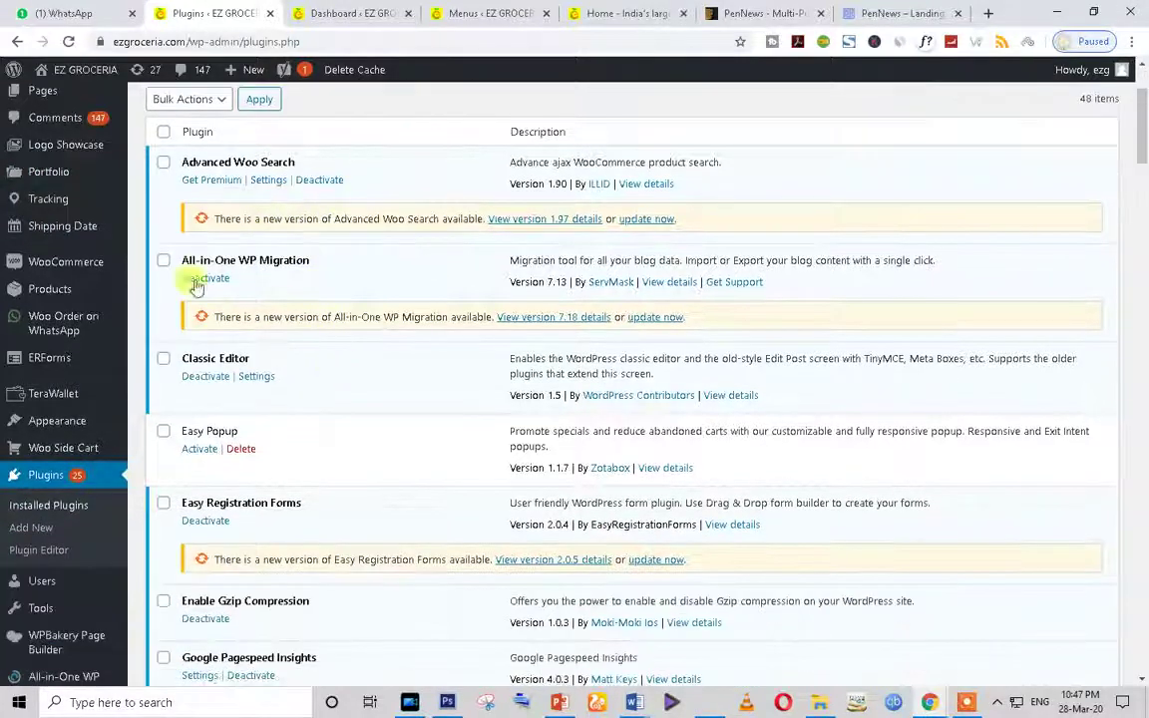
scroll(267, 338, "down", 3)
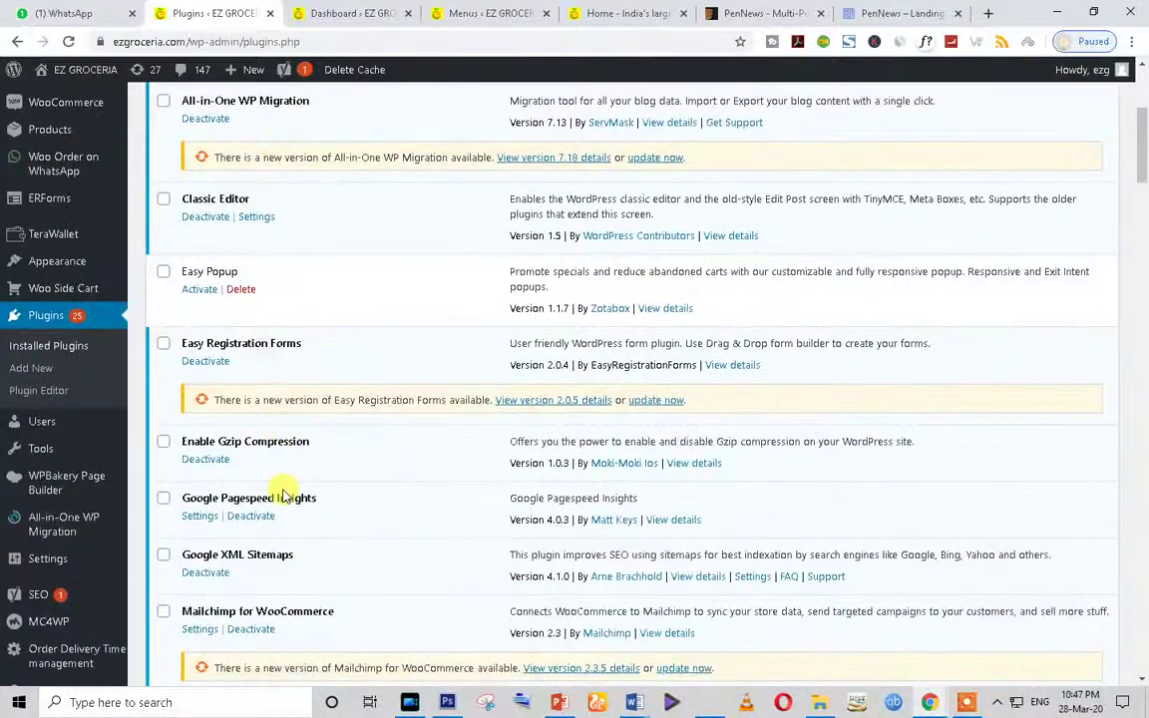
scroll(286, 496, "up", 6)
scroll(311, 454, "down", 10)
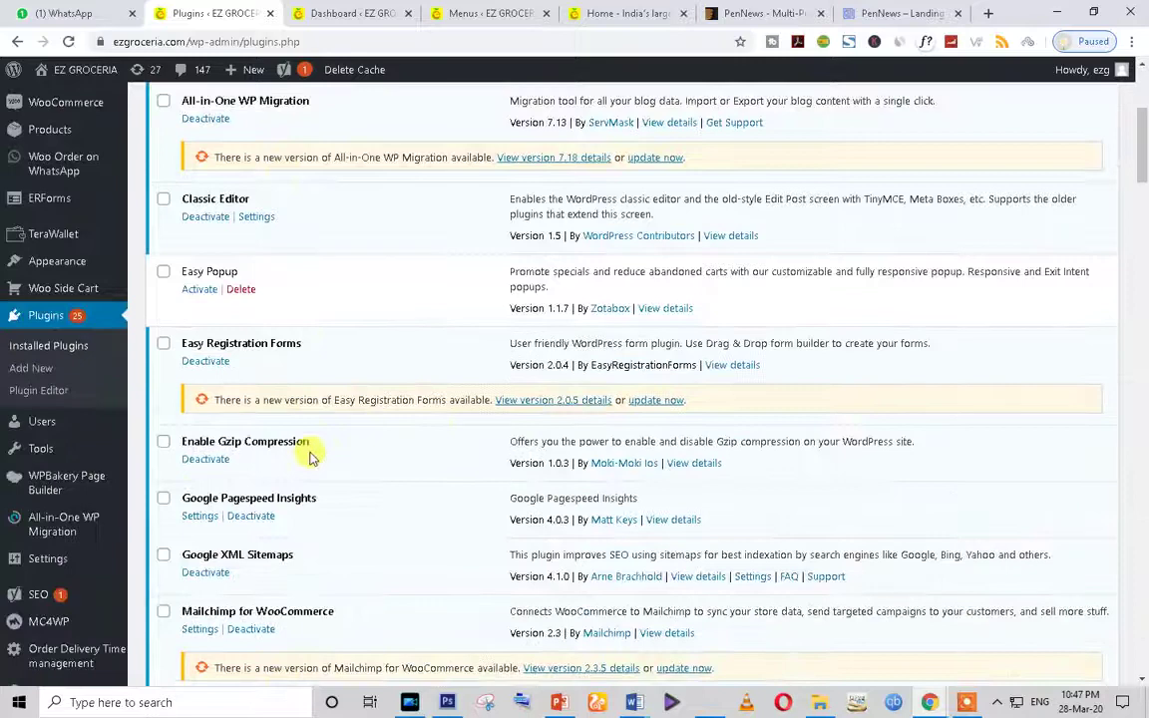
scroll(310, 457, "down", 11)
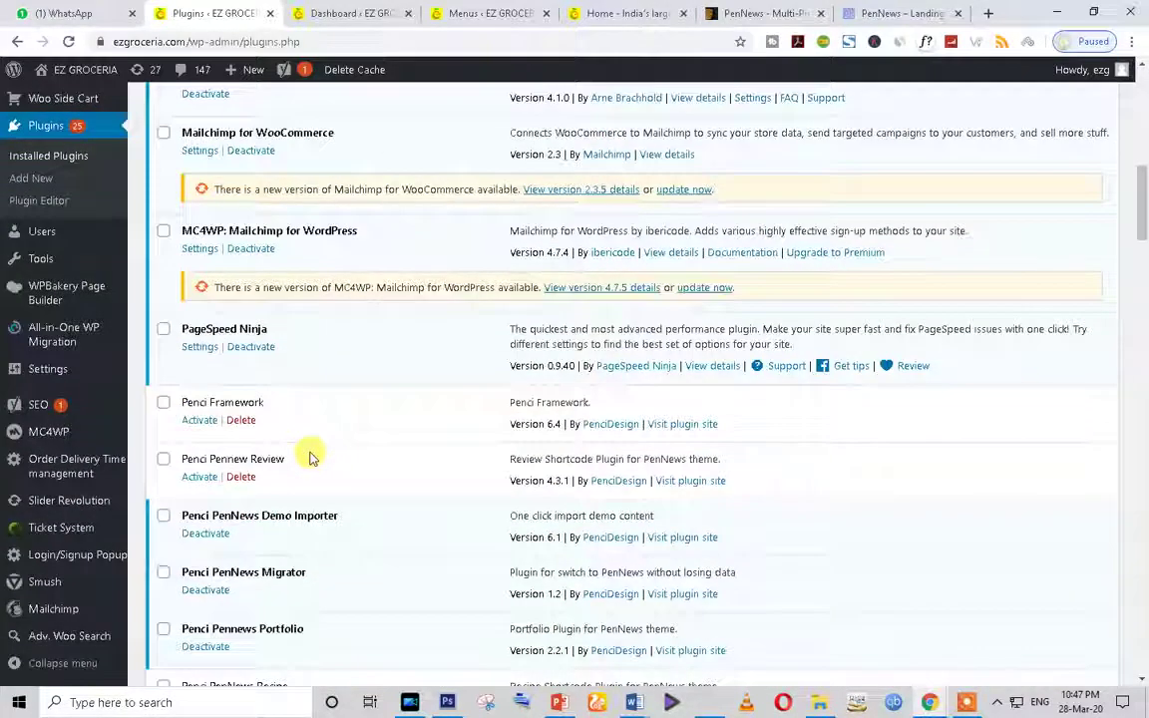
scroll(309, 457, "down", 8)
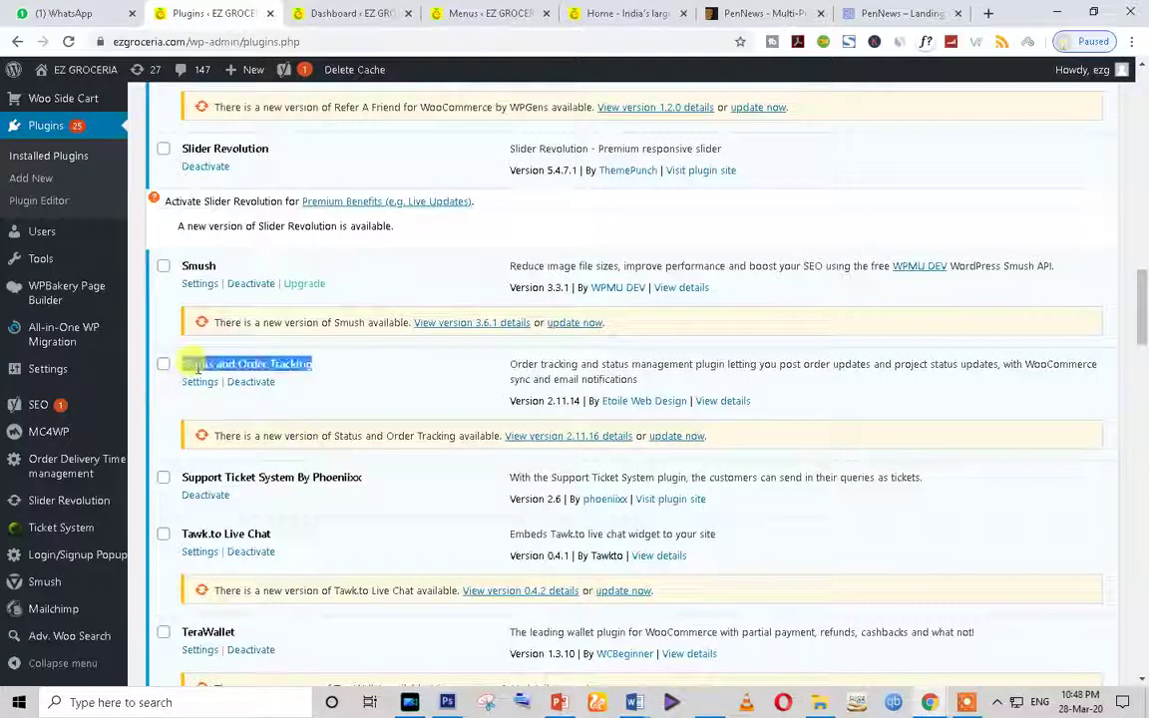
left_click(723, 402)
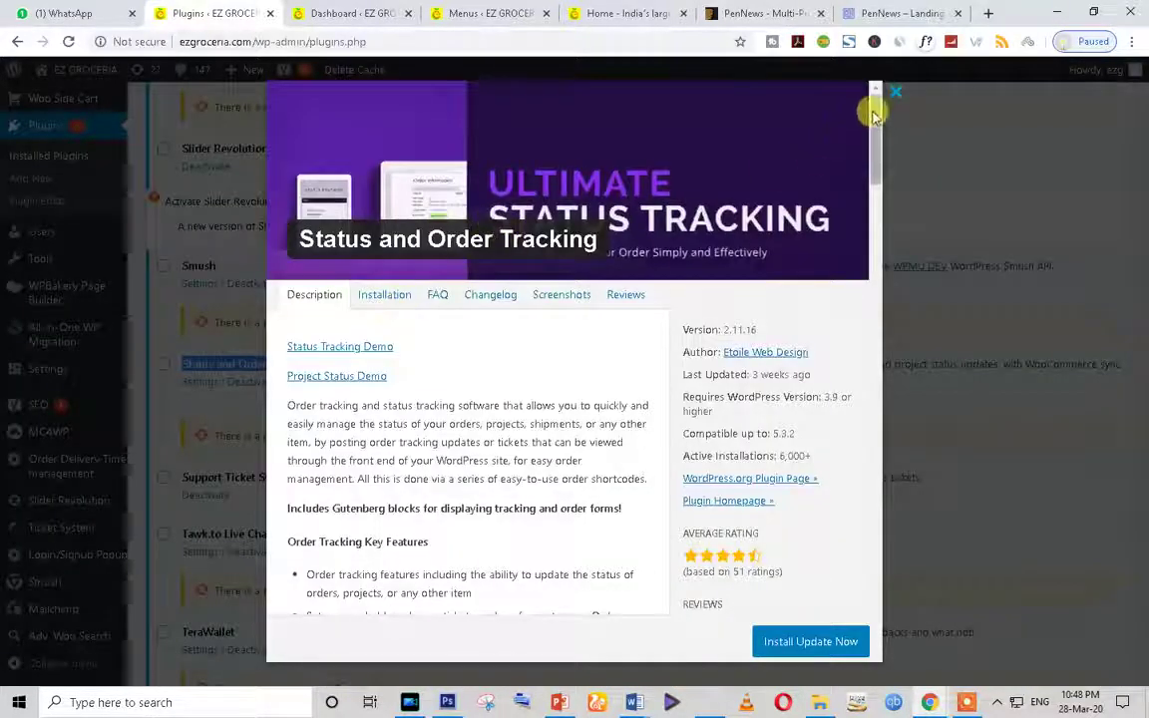
left_click(894, 93)
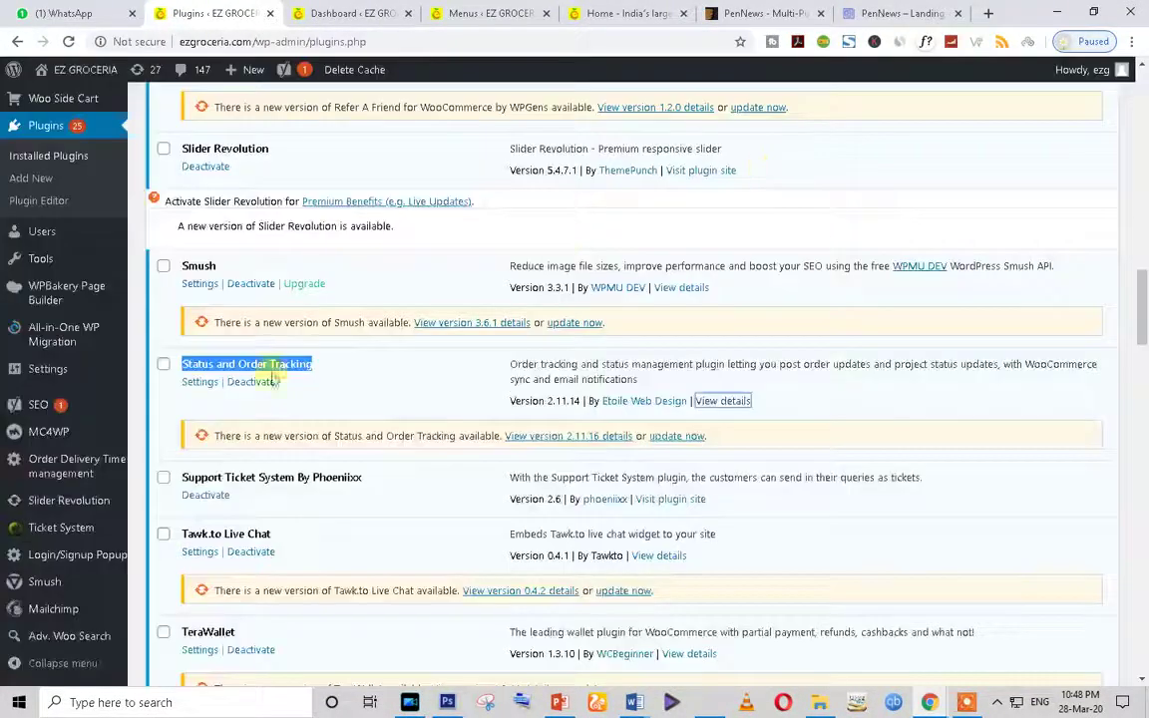
left_click(648, 403)
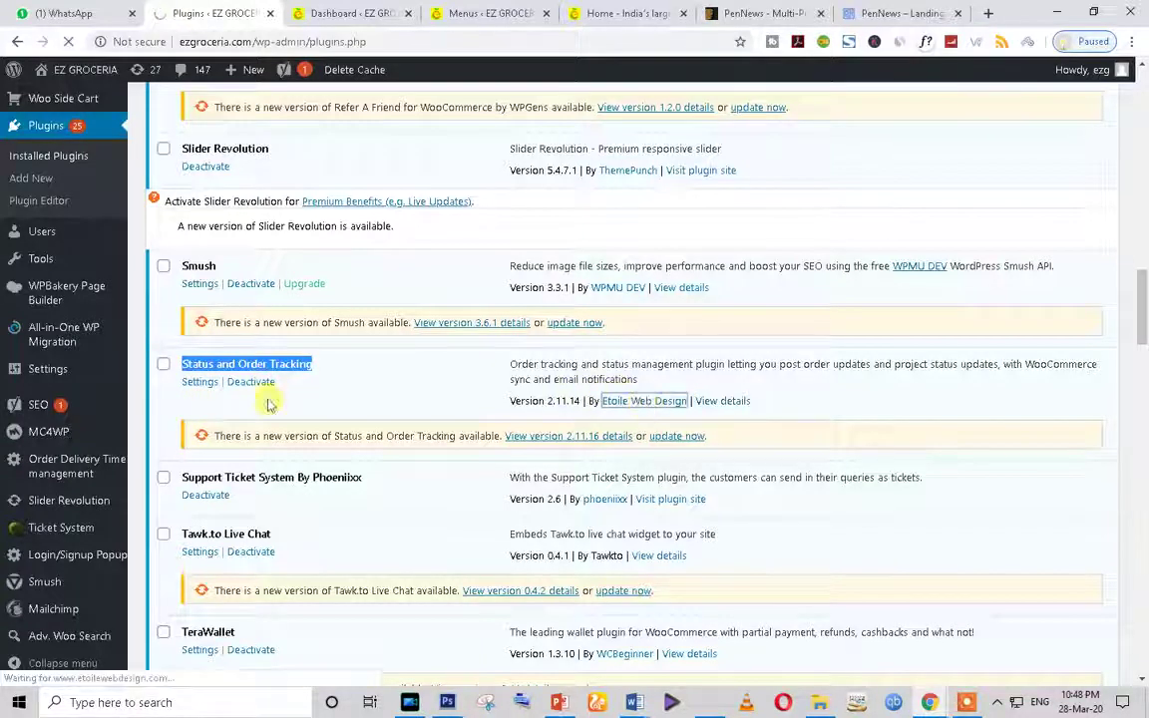
left_click(199, 385)
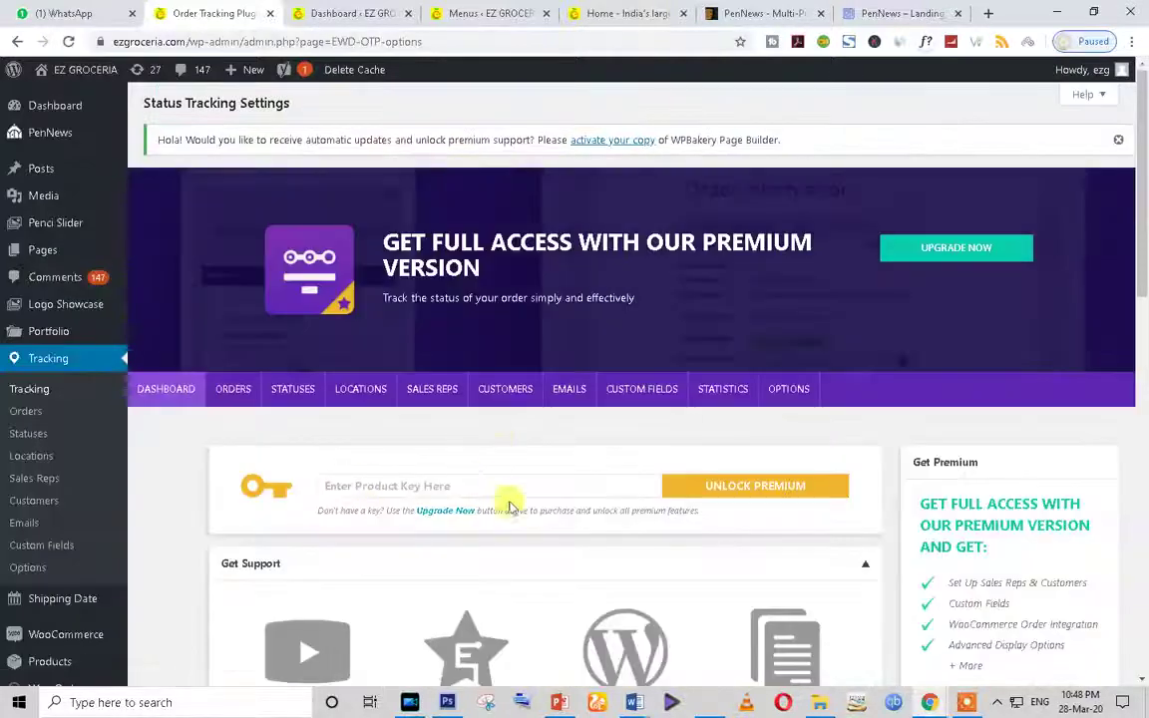
Step: Glance at the storefront home page and wallet balance, then return to Status Tracking Settings
scroll(511, 529, "down", 3)
scroll(517, 547, "down", 3)
scroll(516, 547, "up", 6)
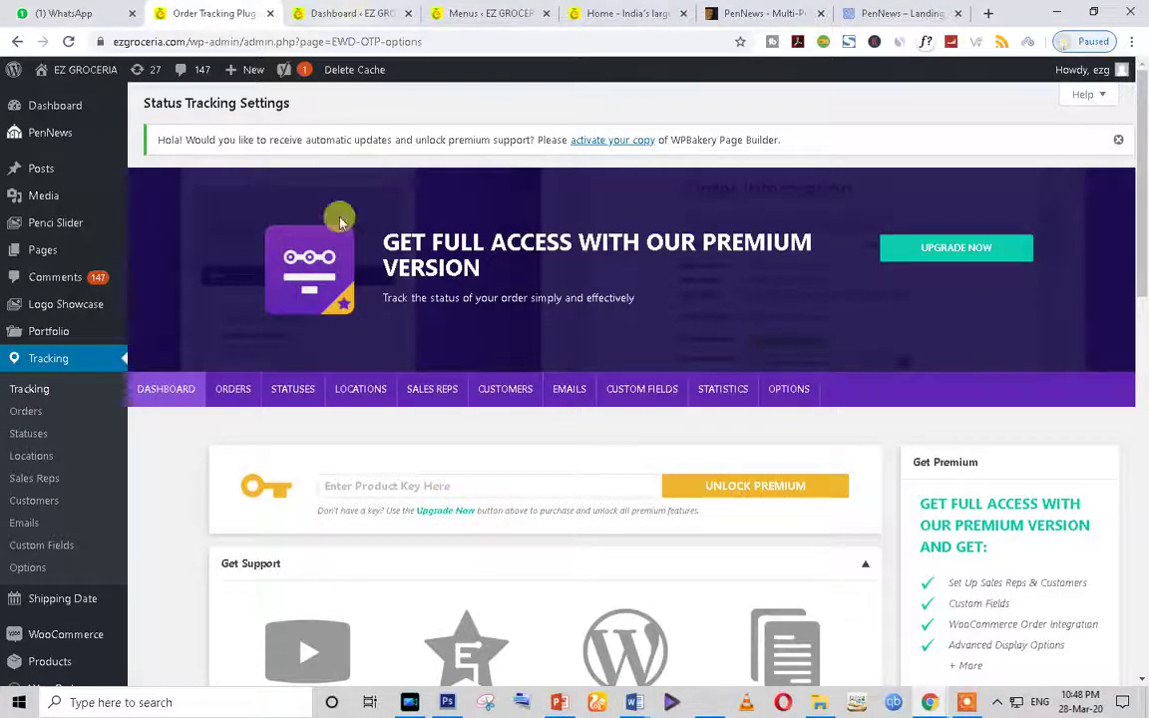
left_click(345, 13)
left_click(610, 13)
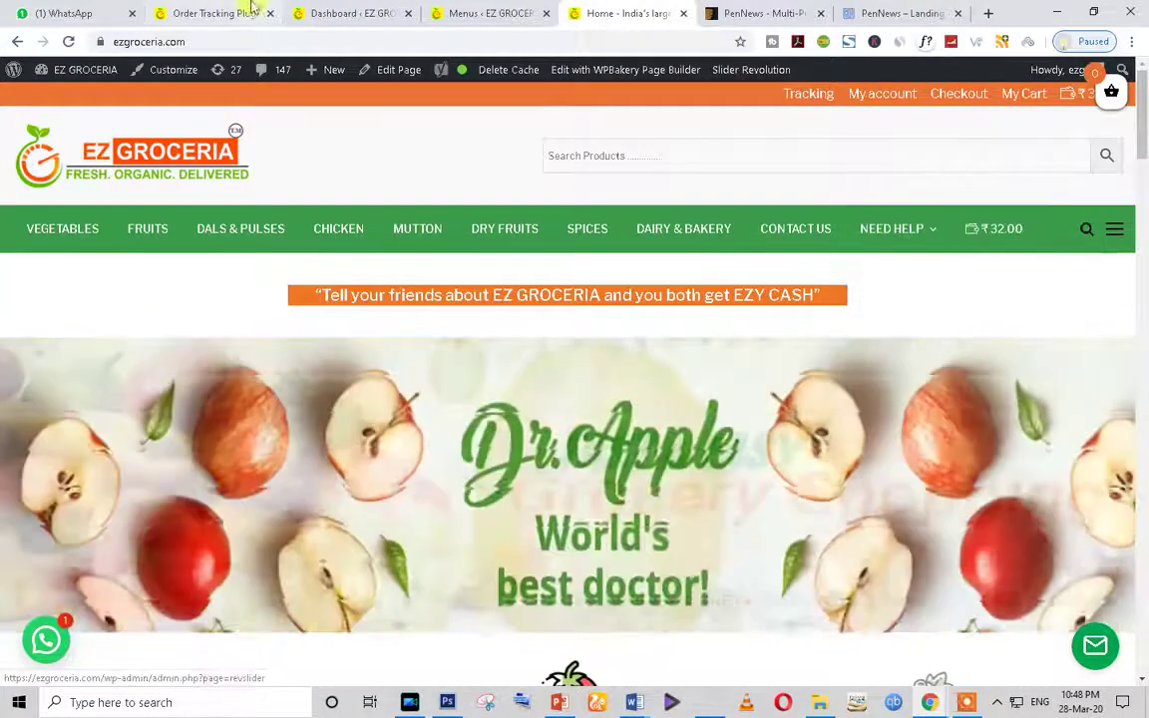
left_click(214, 12)
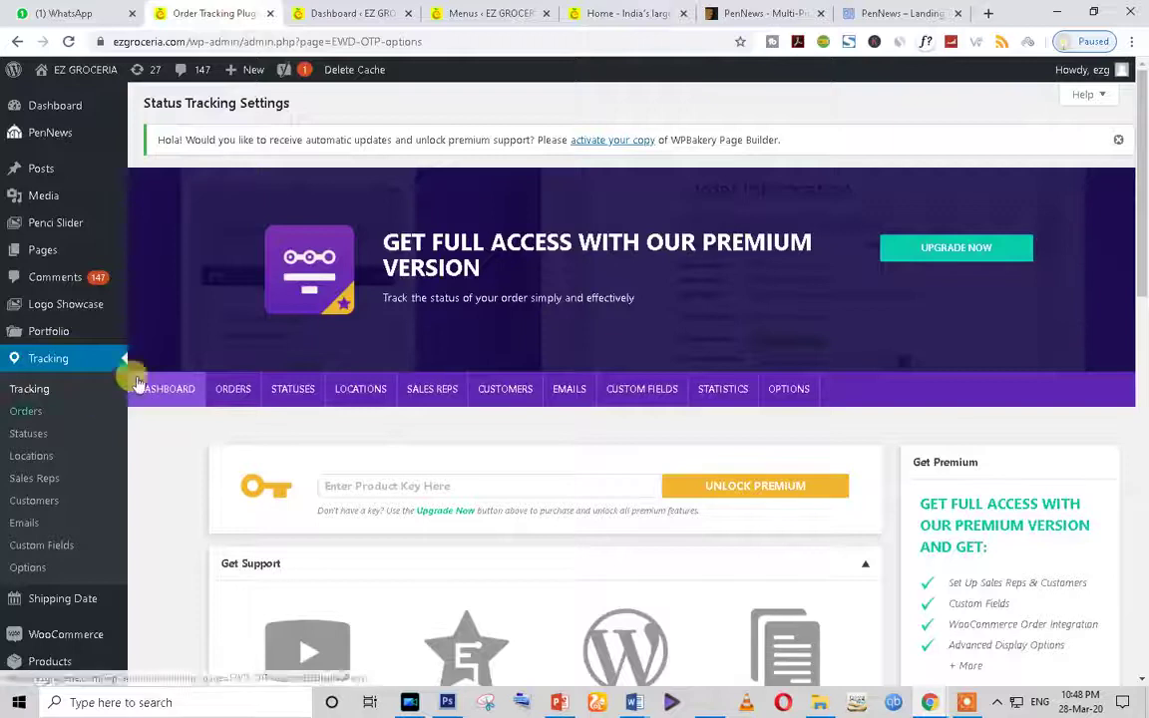
scroll(136, 449, "down", 2)
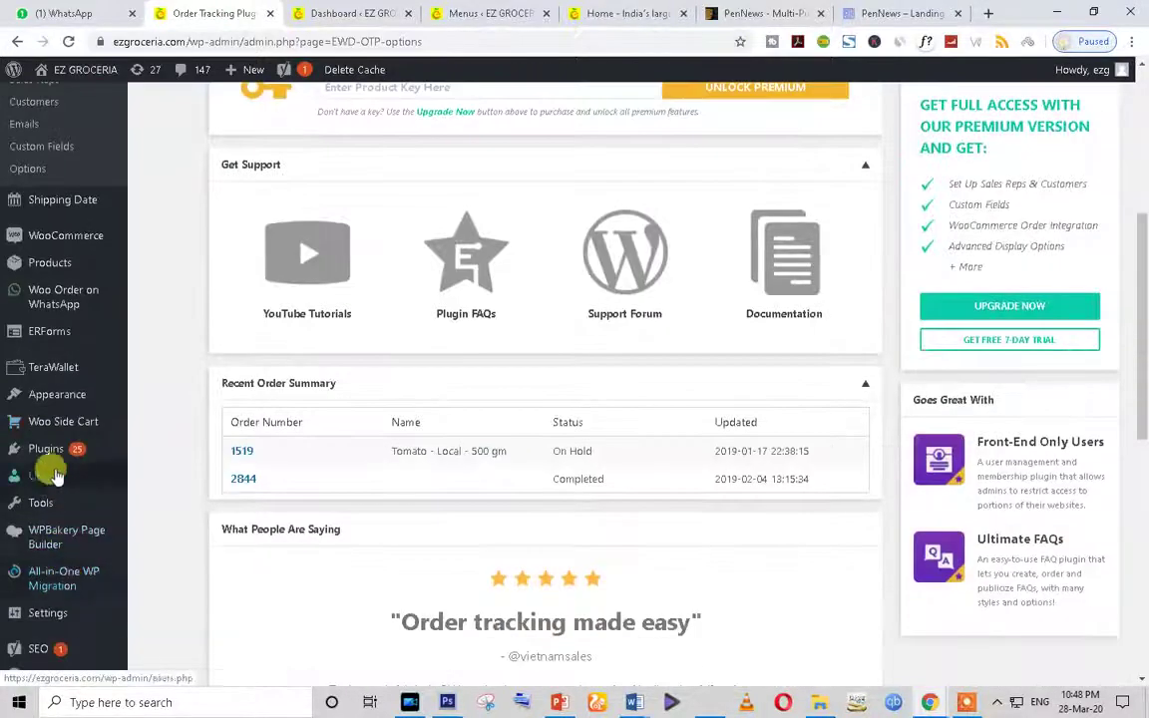
mouse_move(50, 456)
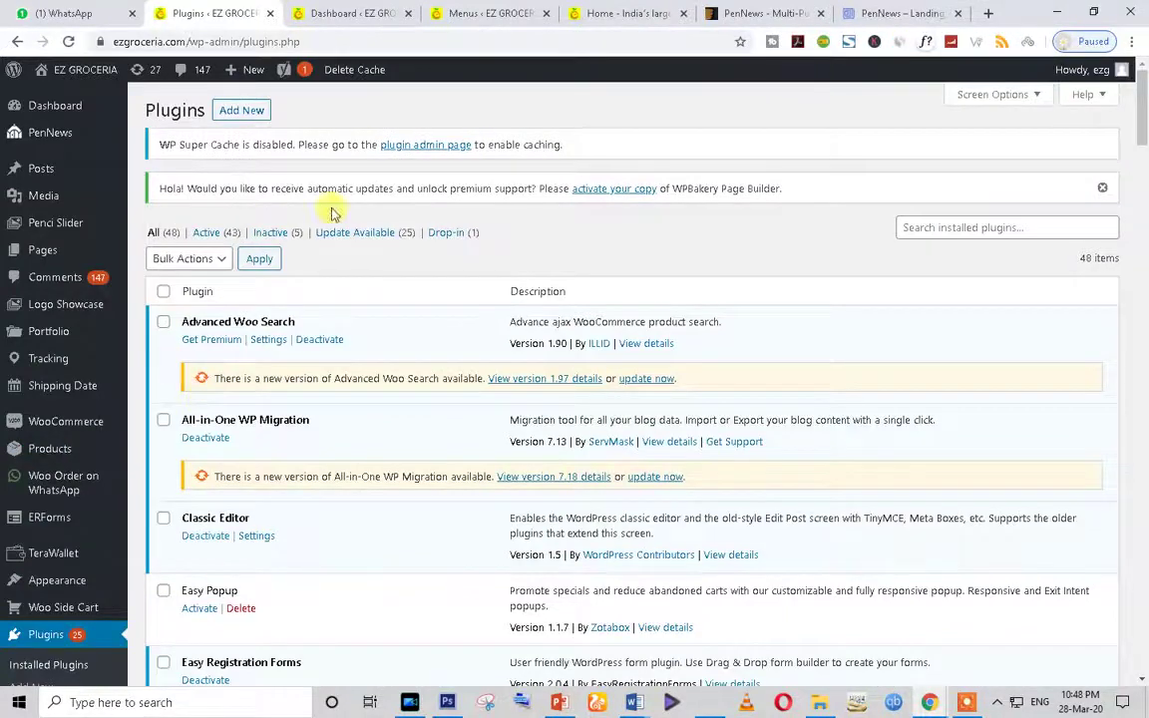
scroll(367, 449, "down", 5)
scroll(363, 464, "down", 2)
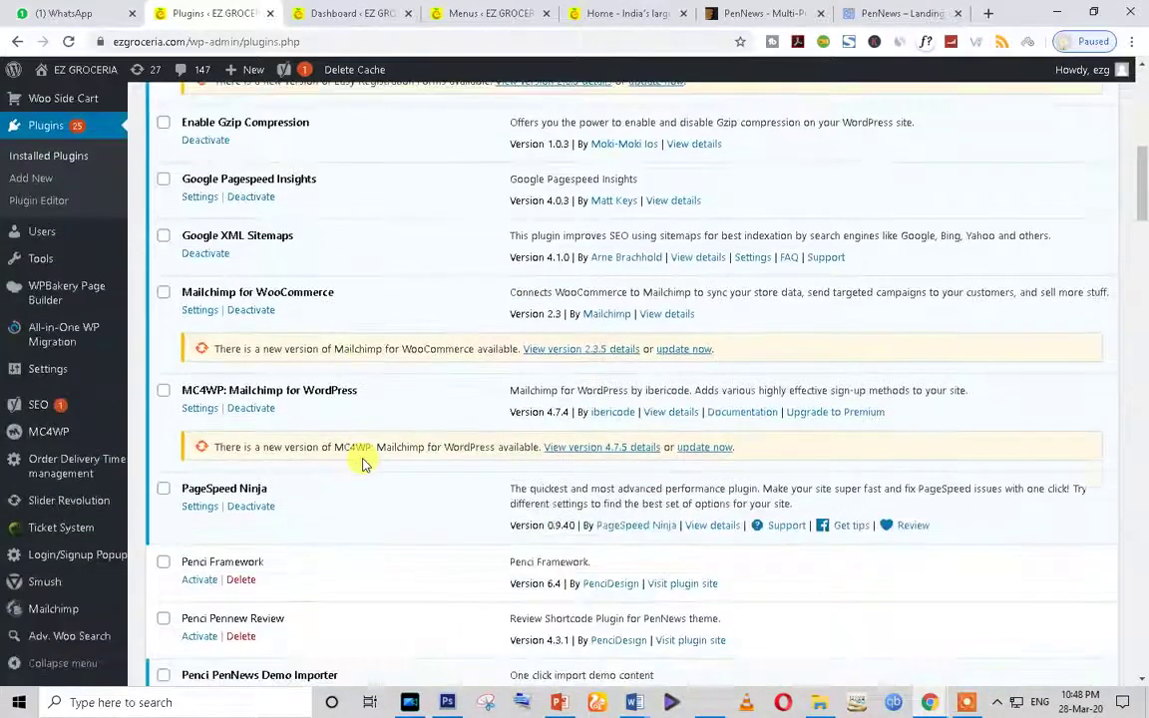
scroll(363, 464, "down", 2)
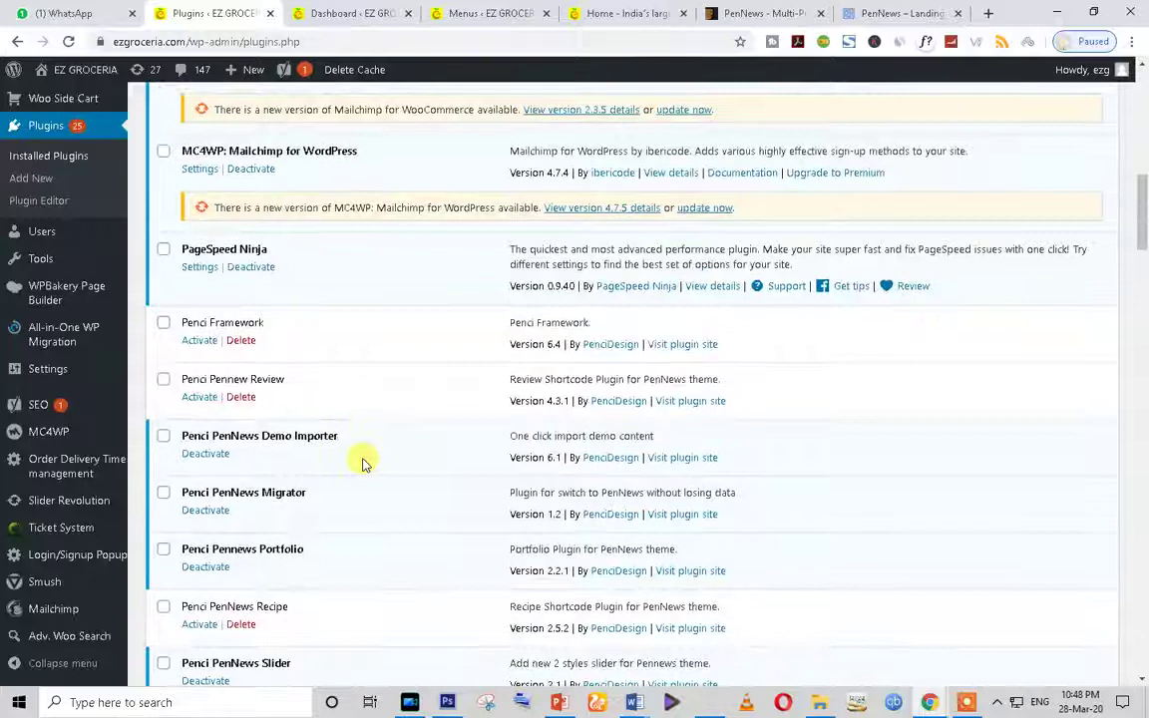
scroll(363, 464, "down", 3)
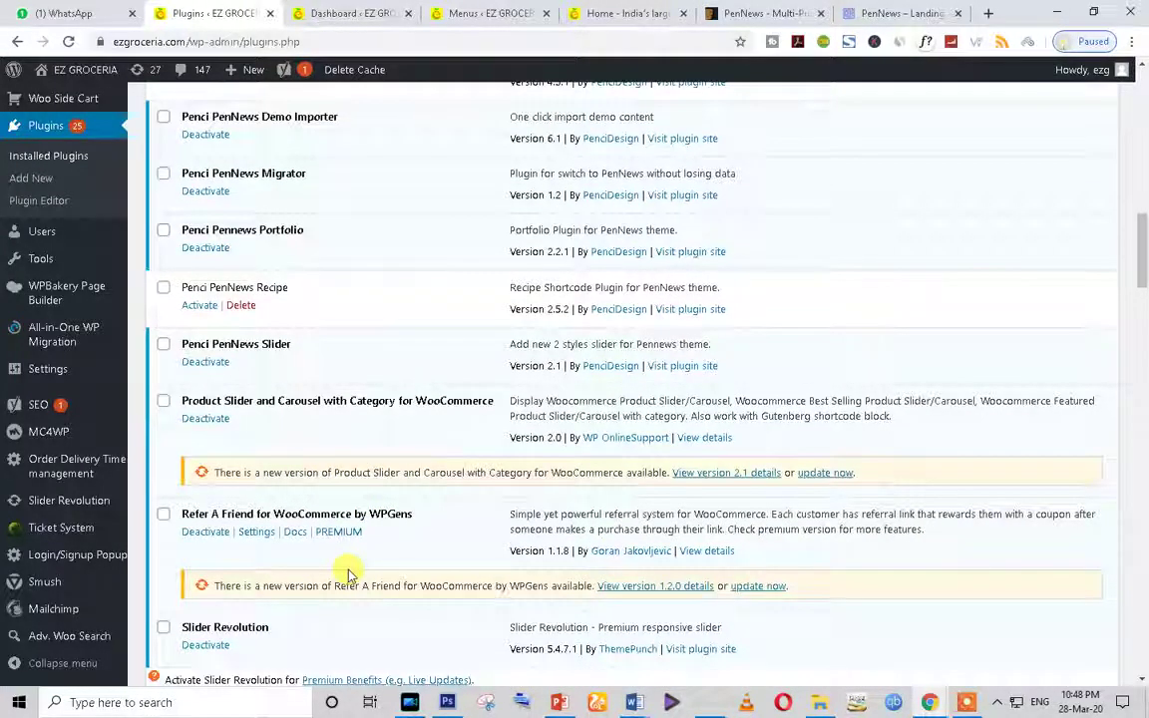
scroll(348, 575, "down", 2)
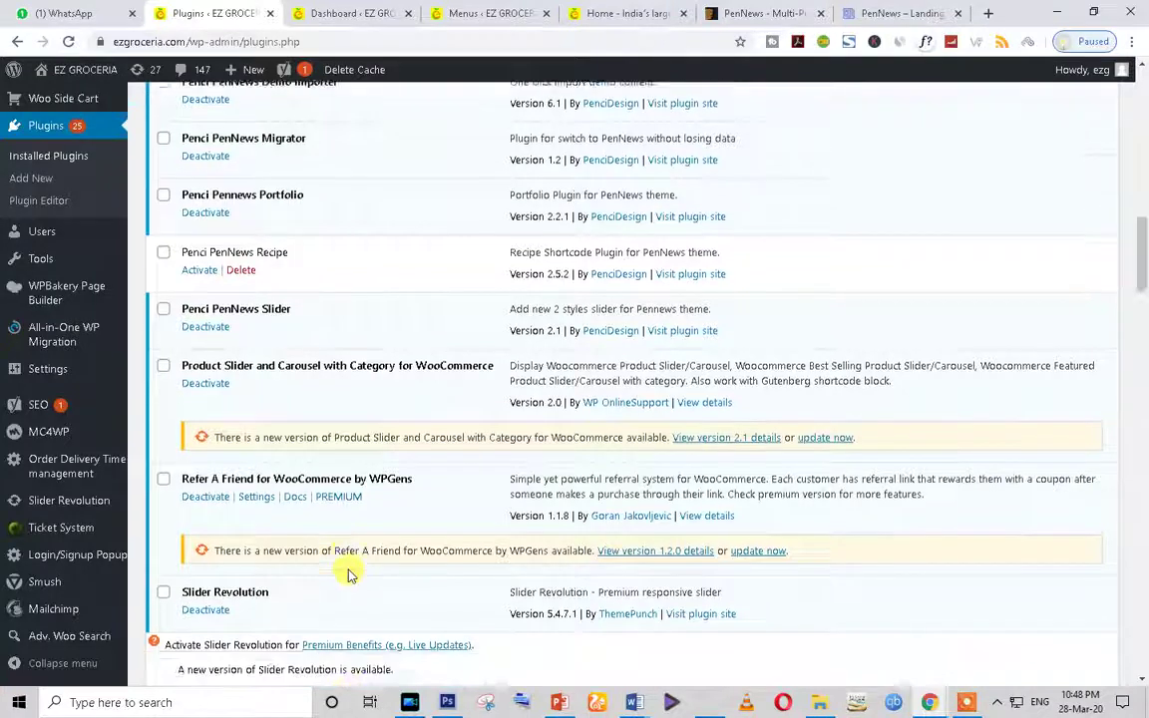
scroll(348, 575, "down", 2)
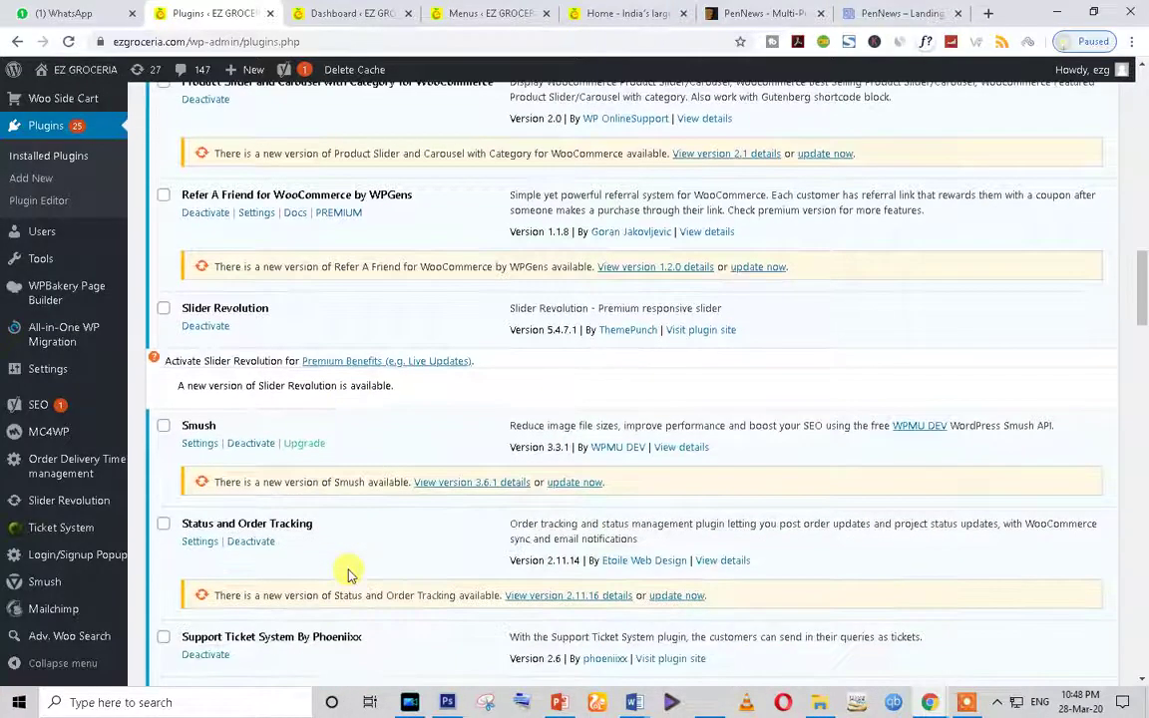
scroll(348, 575, "down", 3)
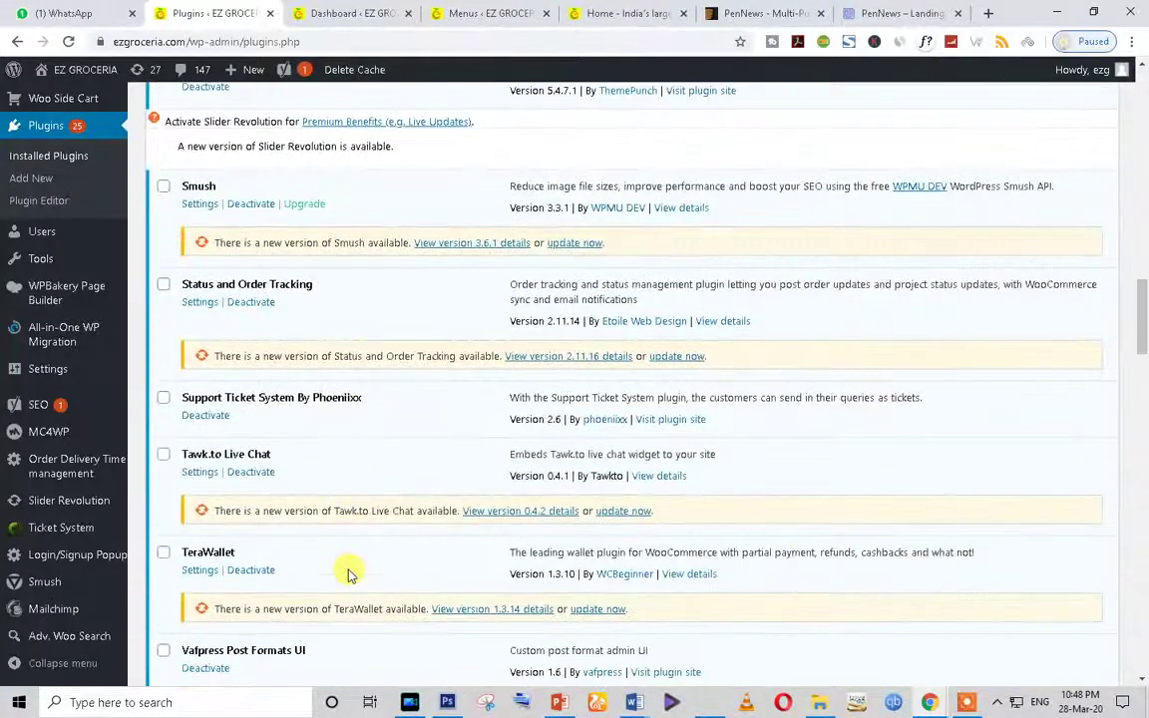
scroll(348, 574, "down", 3)
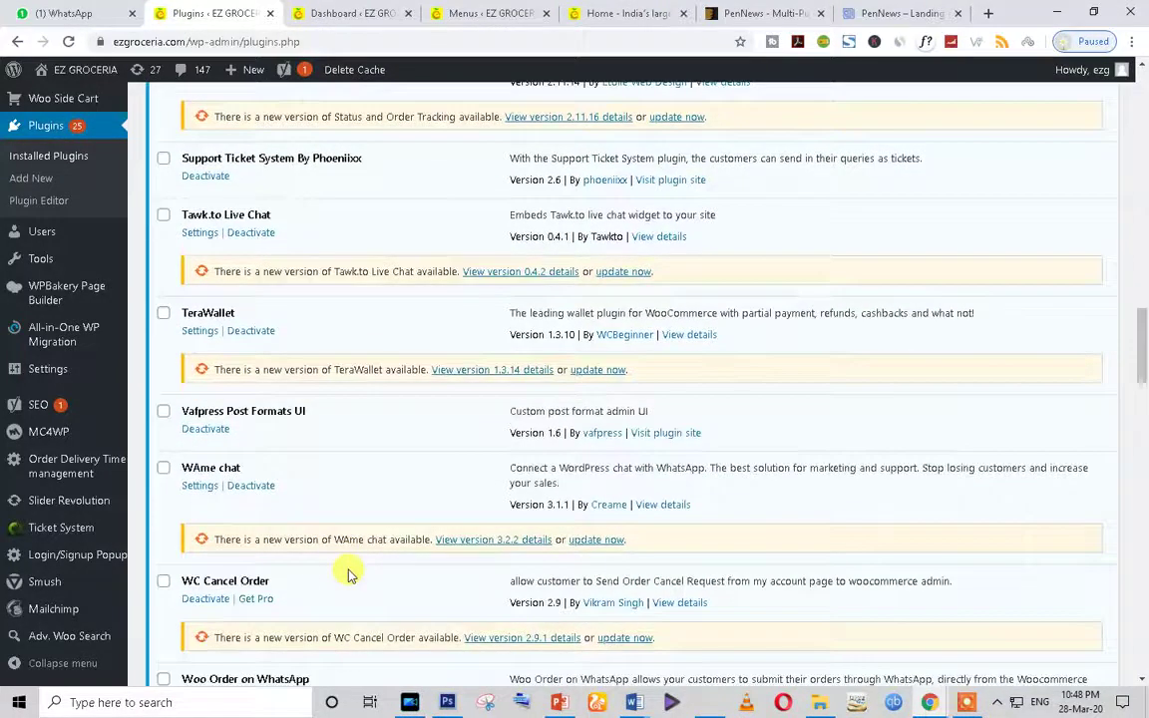
scroll(349, 574, "down", 3)
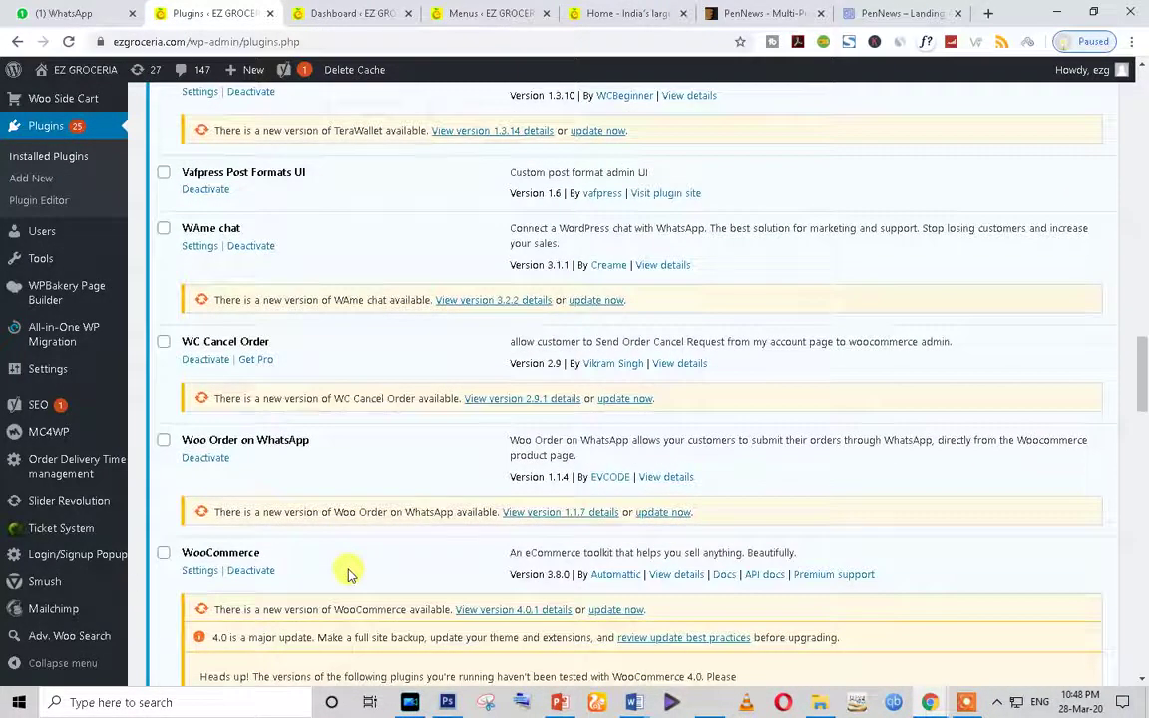
scroll(348, 575, "down", 15)
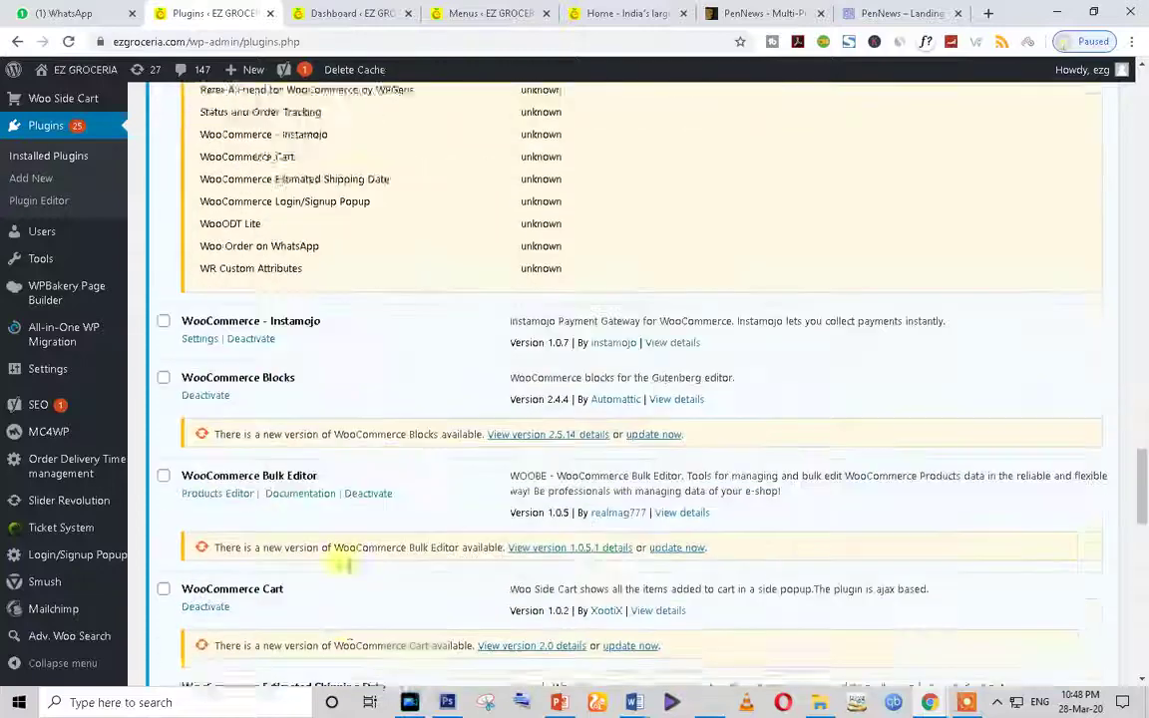
scroll(348, 568, "up", 1)
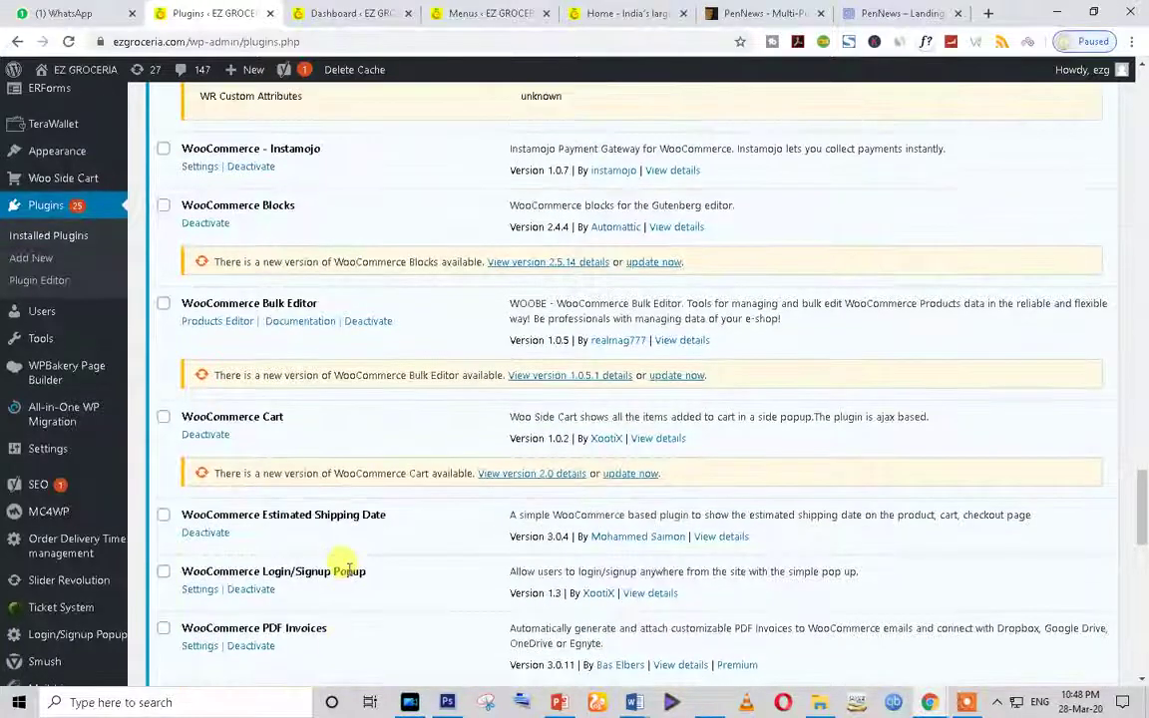
scroll(348, 570, "down", 3)
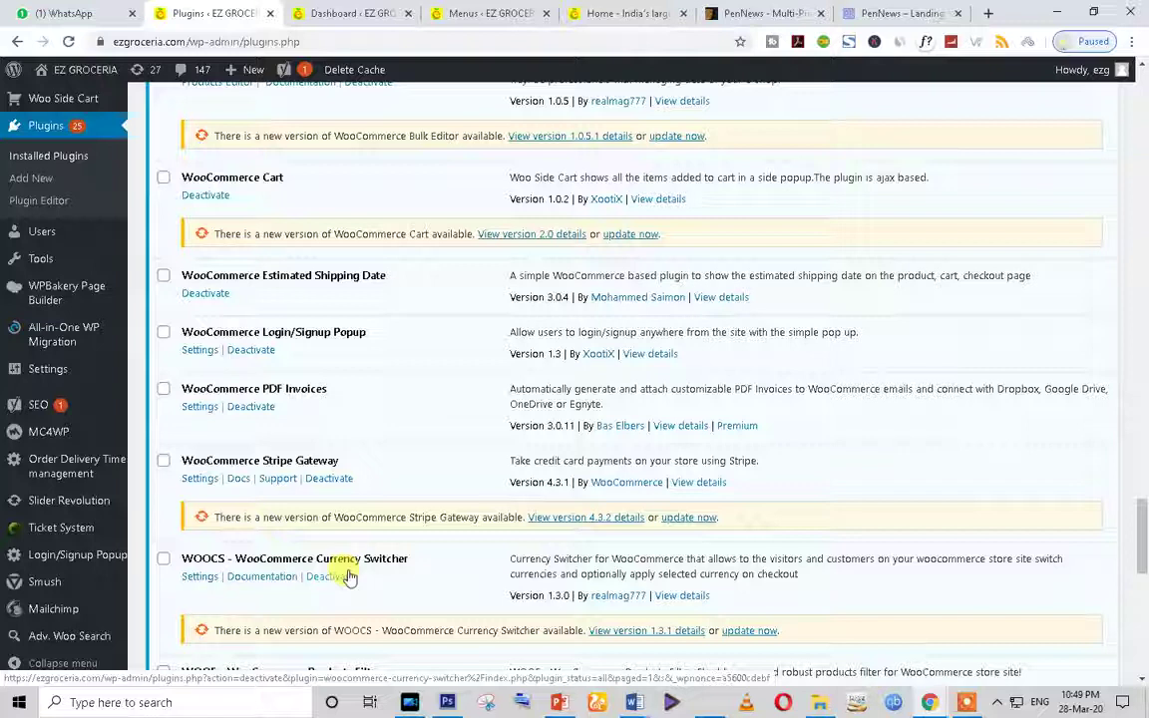
scroll(314, 573, "down", 2)
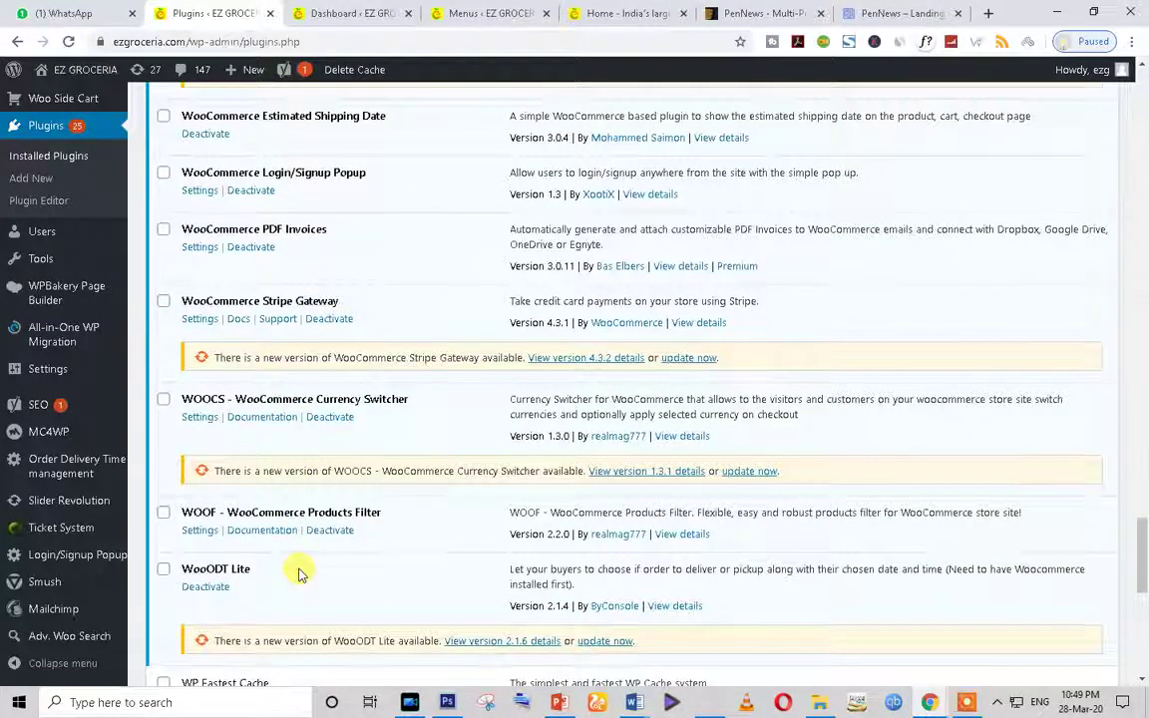
scroll(300, 574, "down", 1)
scroll(297, 573, "down", 3)
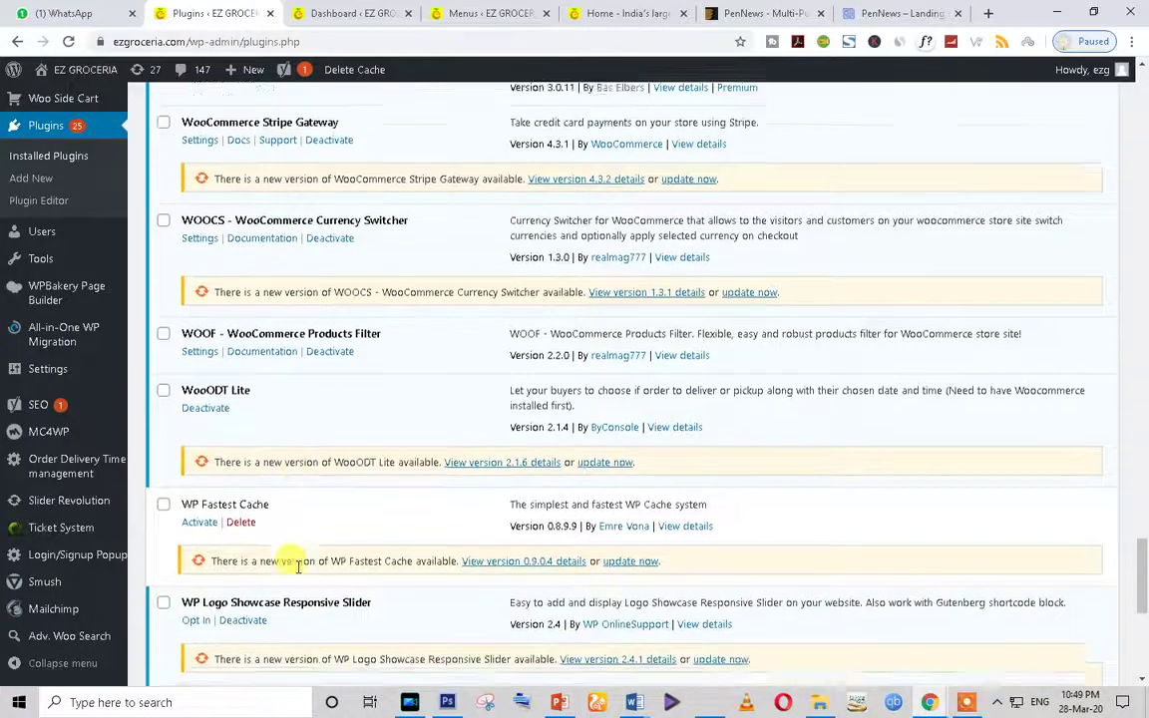
scroll(298, 572, "down", 2)
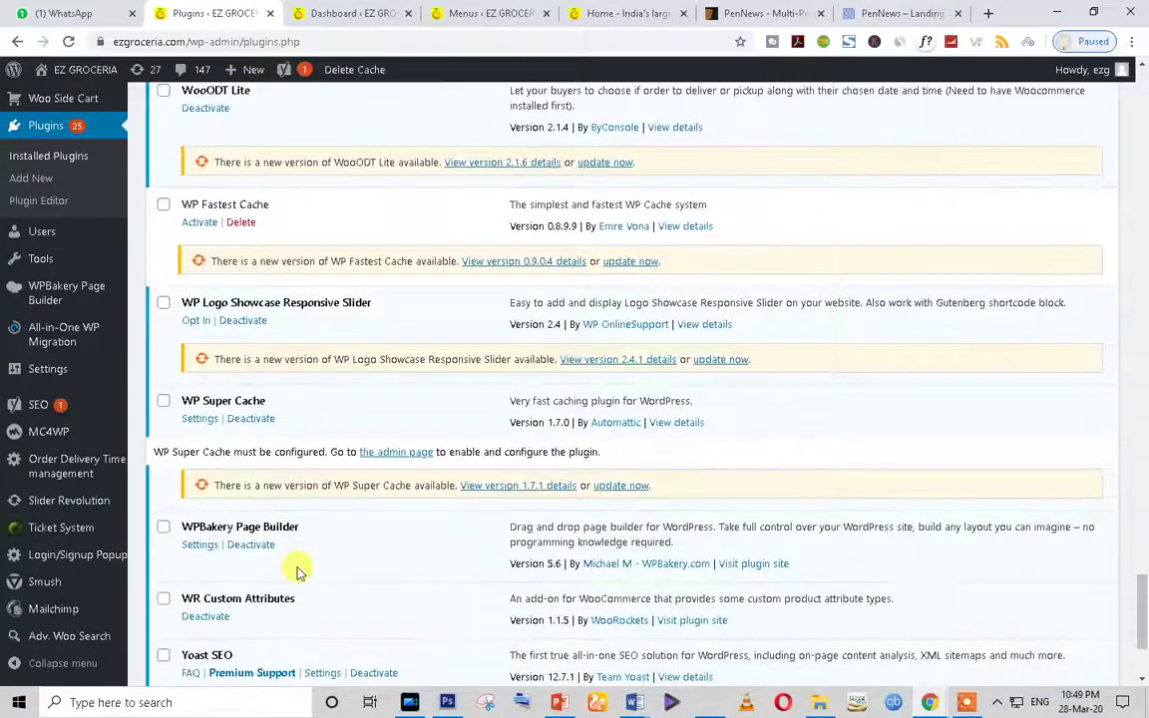
scroll(298, 572, "down", 2)
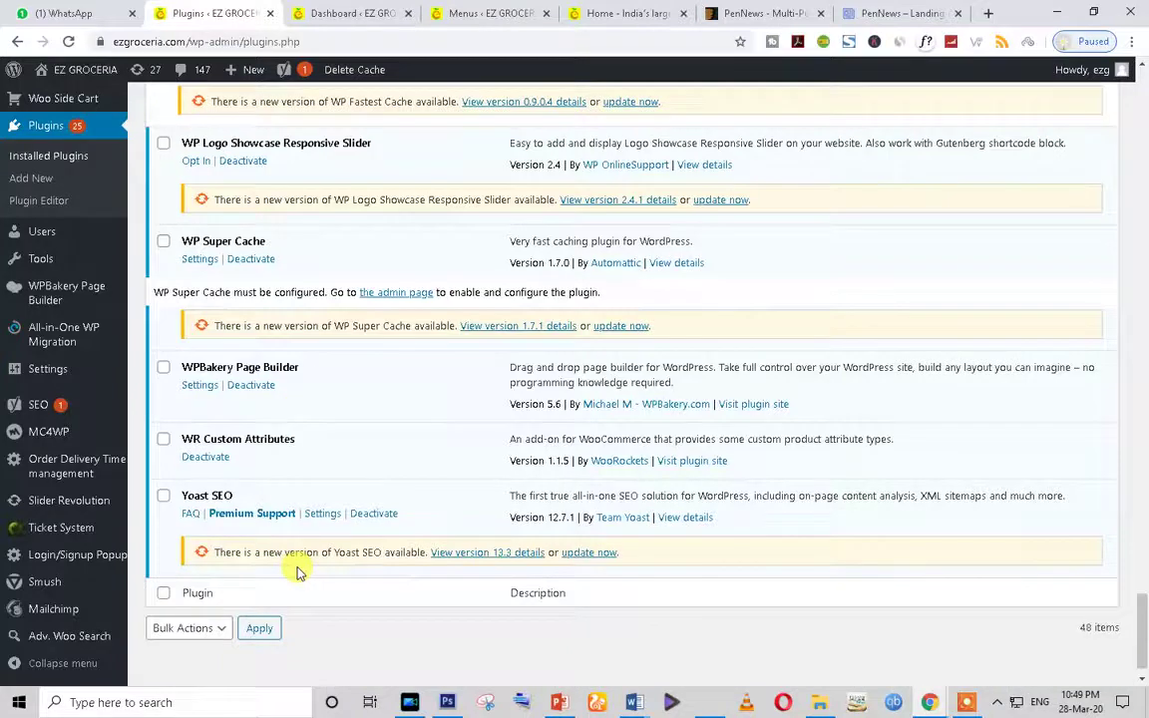
scroll(240, 429, "up", 5)
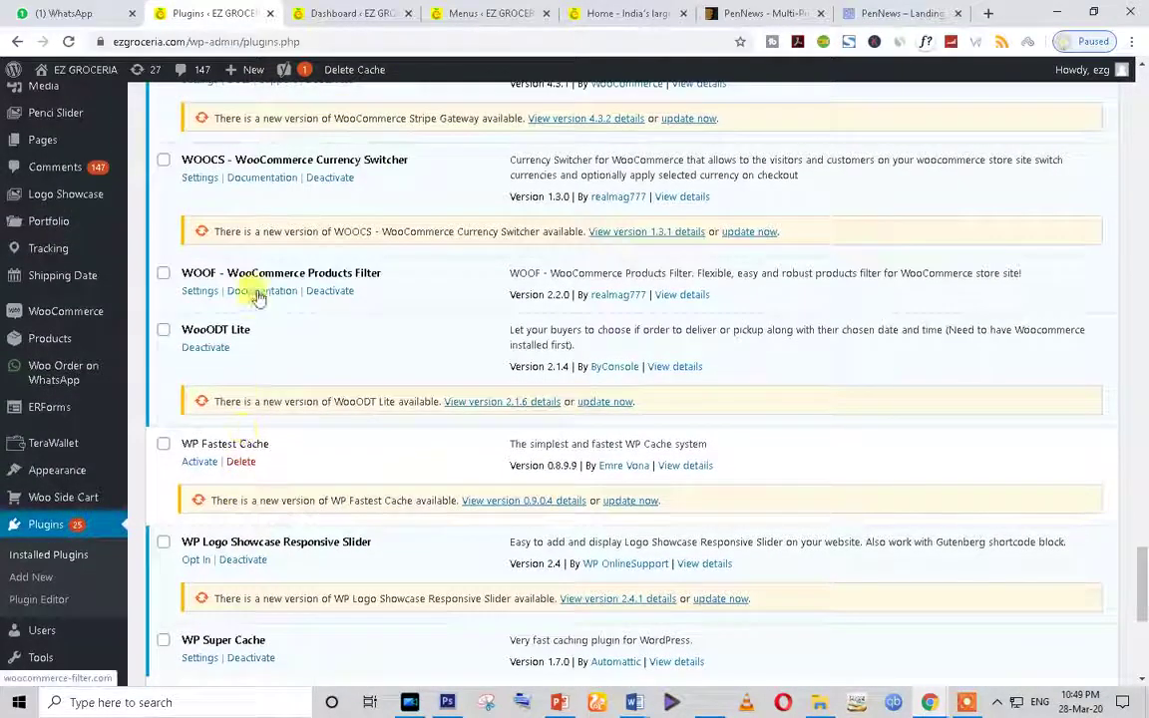
scroll(290, 303, "up", 1)
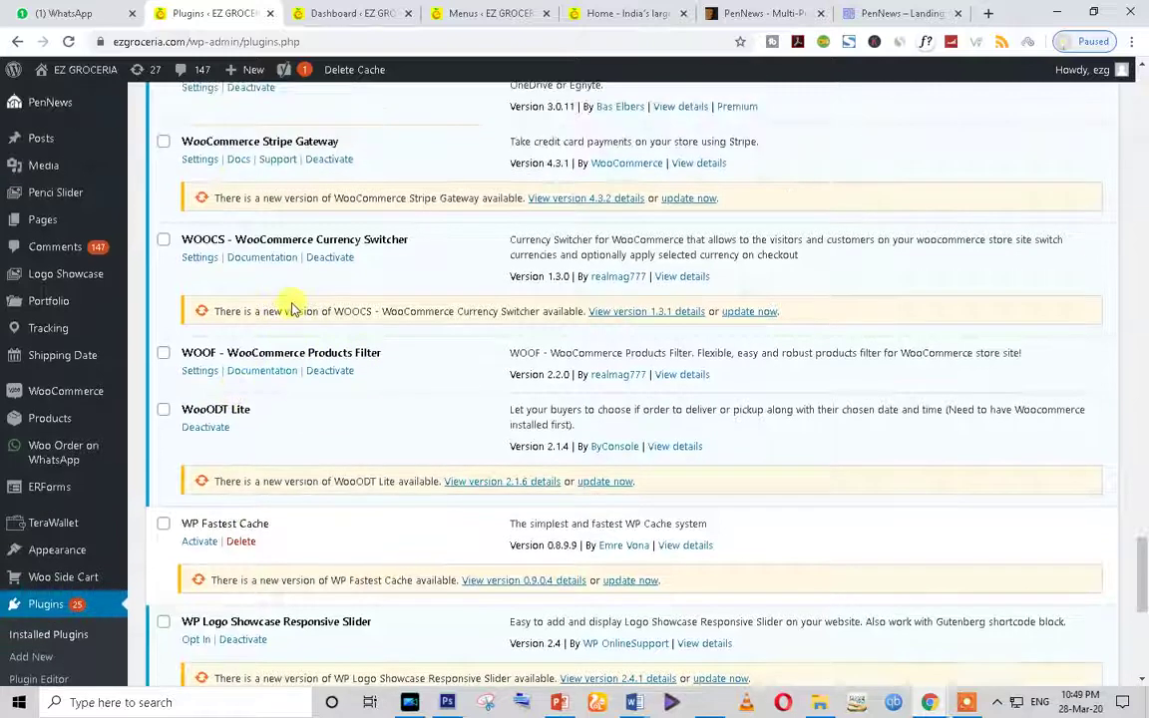
scroll(392, 337, "up", 2)
scroll(392, 336, "up", 1)
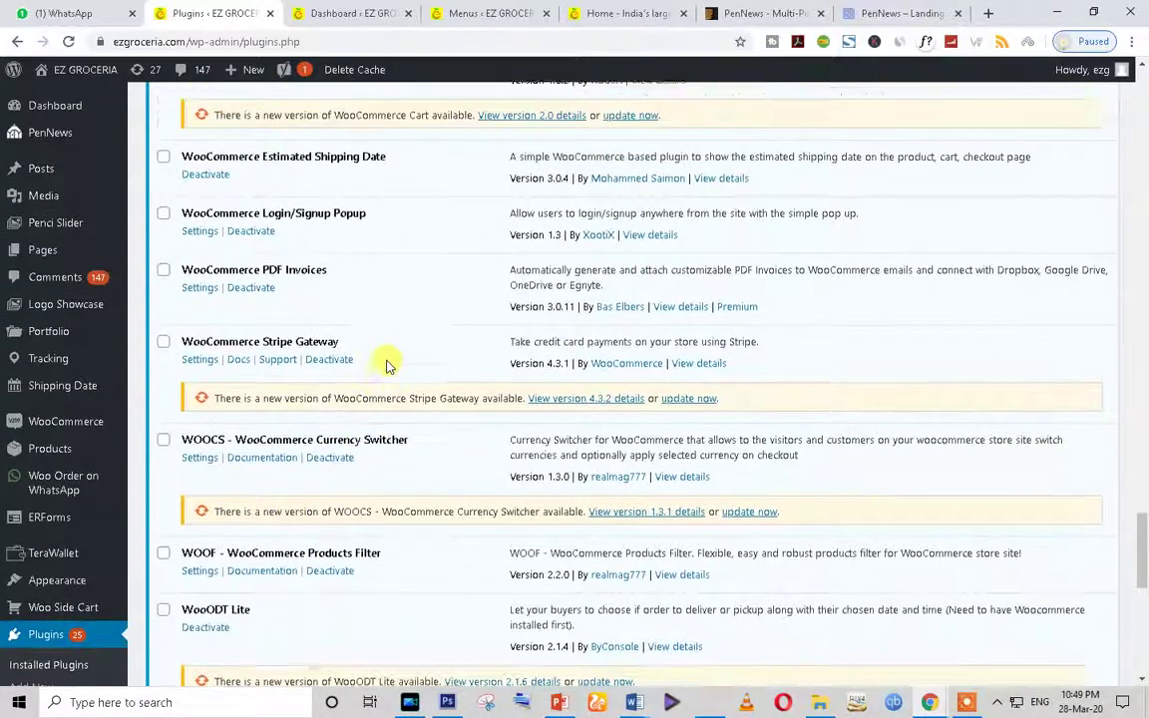
scroll(386, 362, "down", 3)
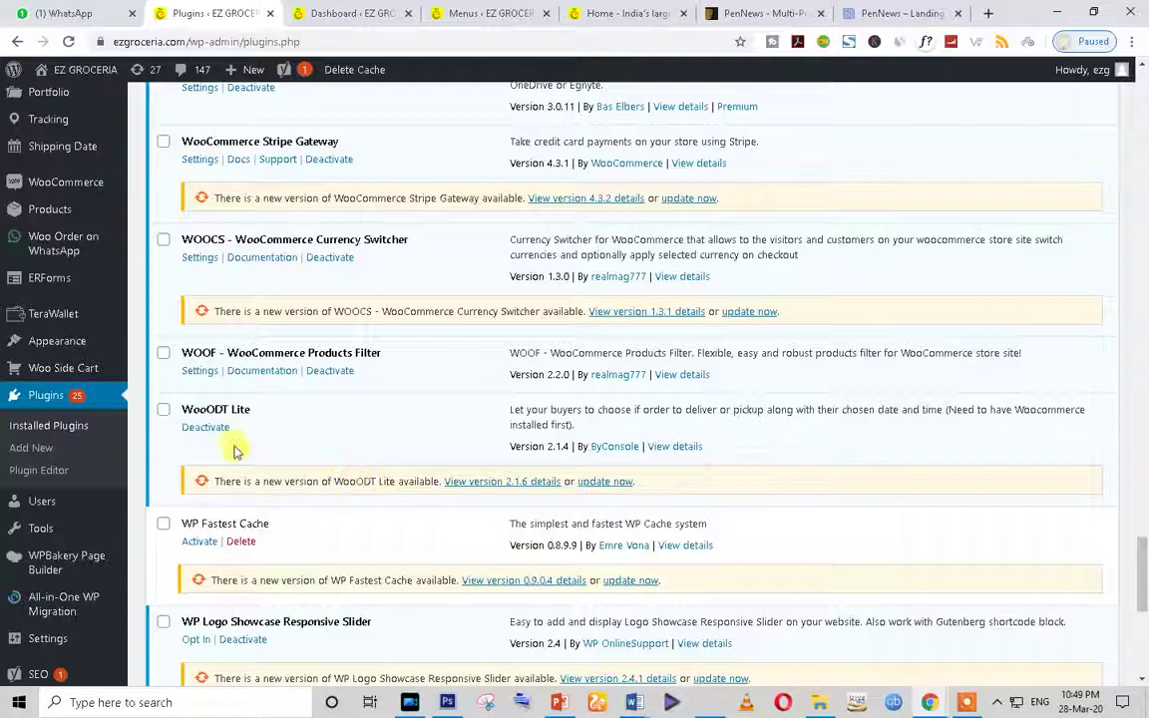
scroll(236, 451, "down", 1)
mouse_move(55, 243)
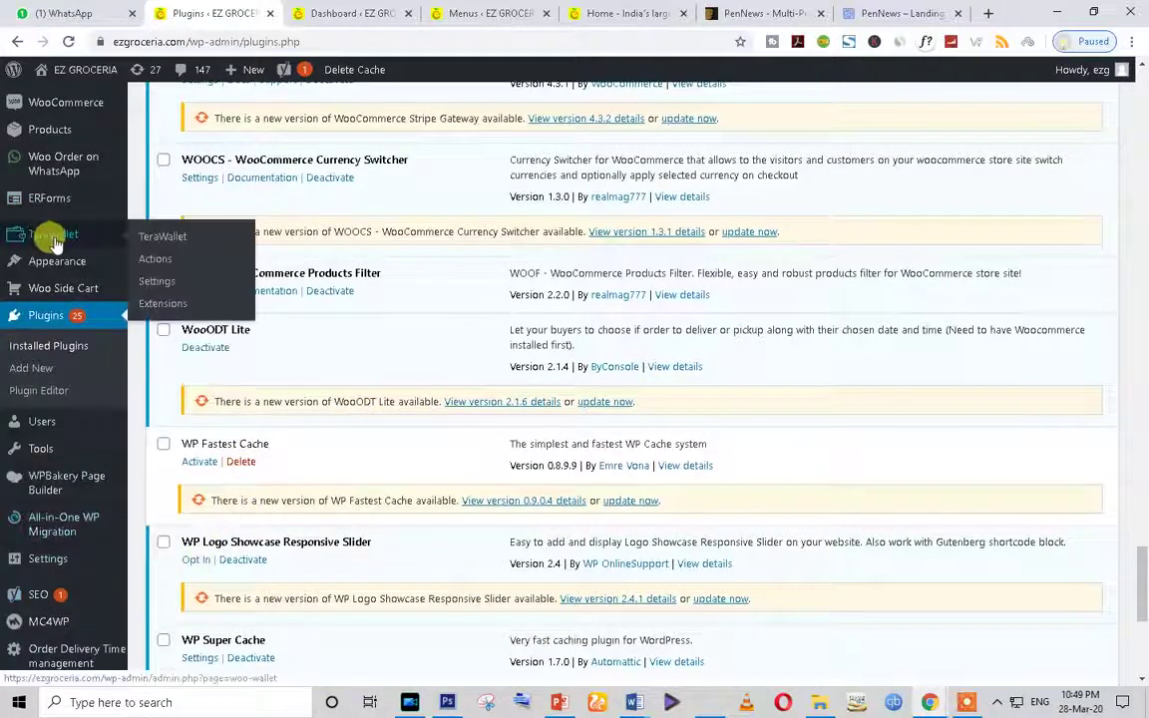
scroll(333, 499, "up", 3)
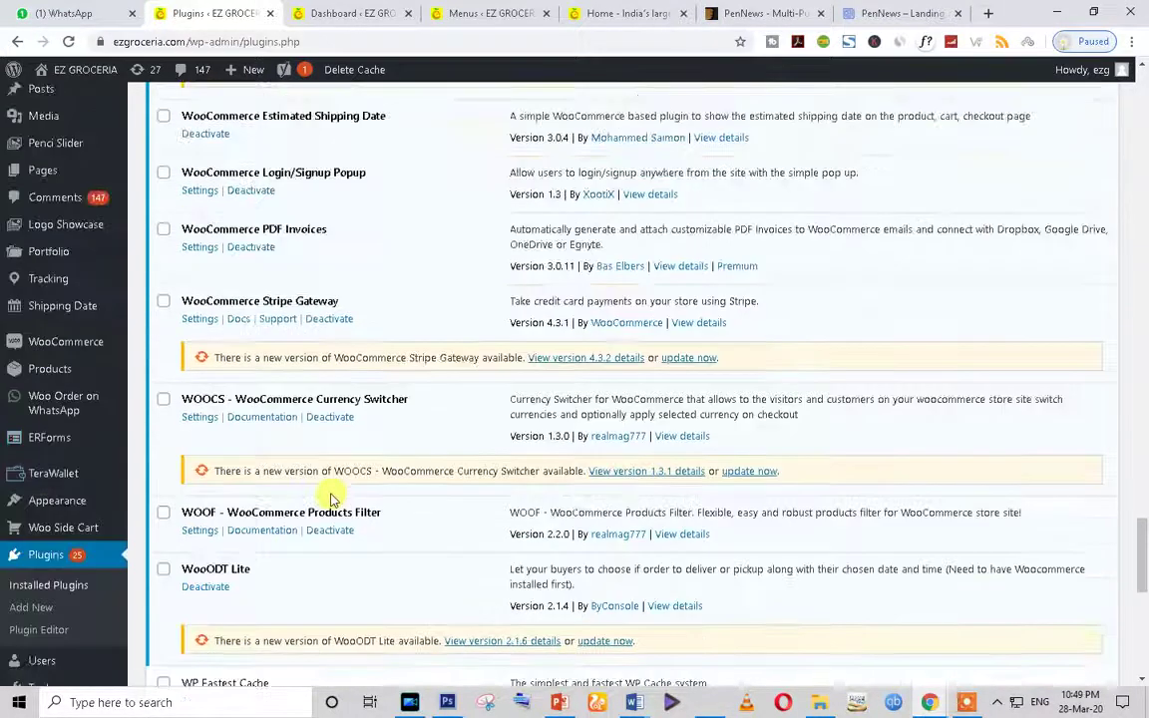
scroll(333, 498, "up", 15)
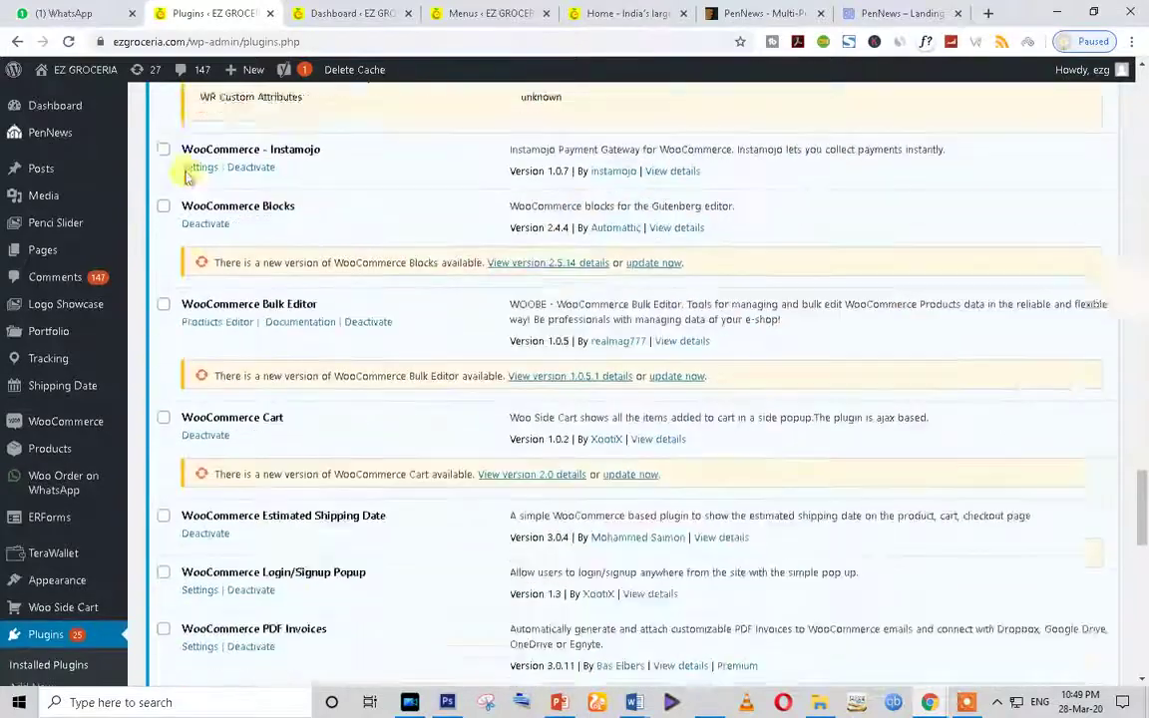
scroll(231, 213, "up", 20)
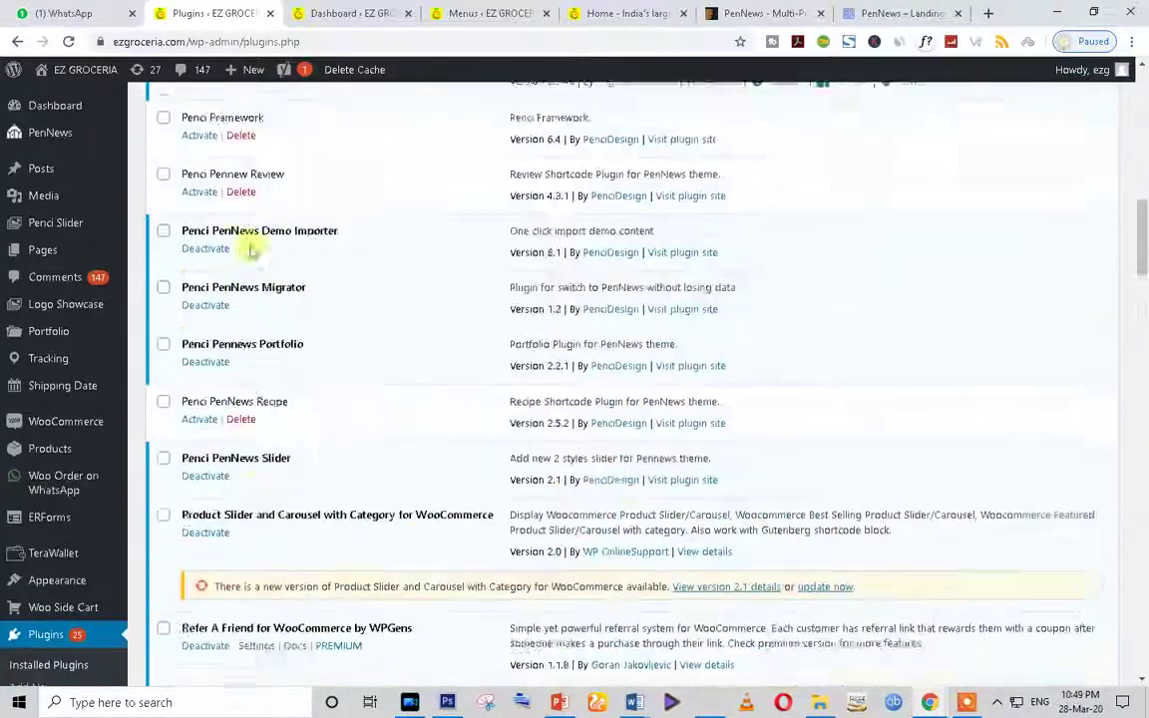
scroll(387, 326, "up", 2)
Step: Search installed plugins for 'wallet' to show TeraWallet 1.3.10 and open its author's site
left_click(920, 227)
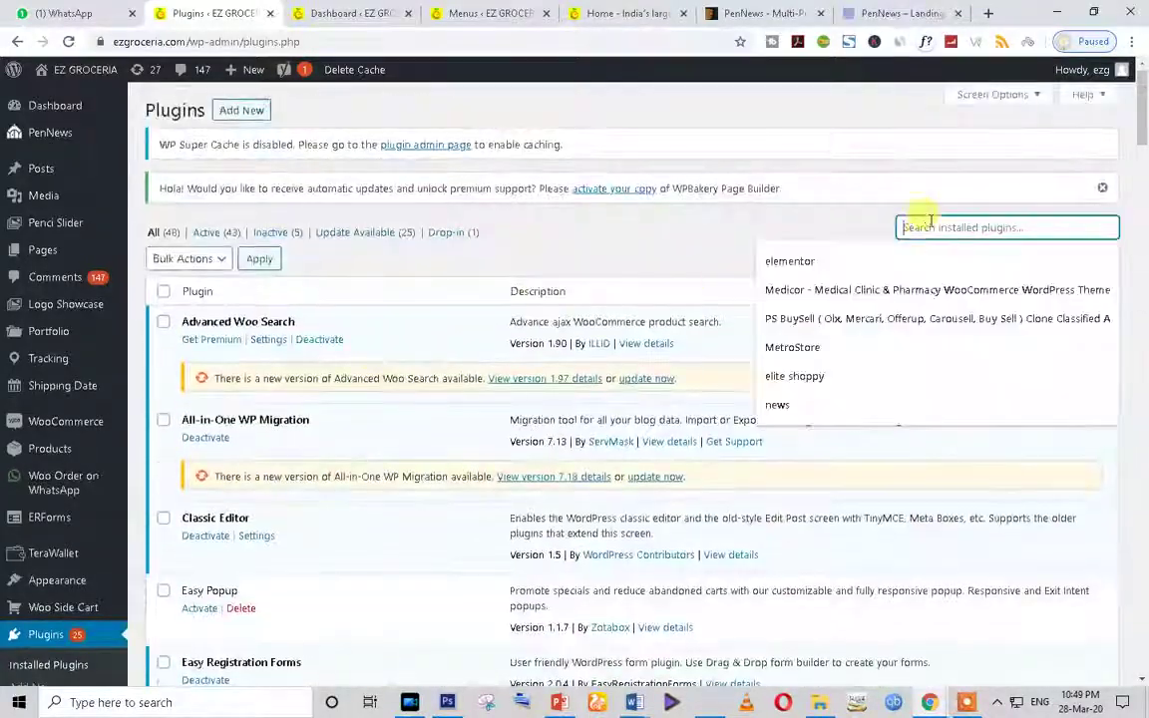
type("wa")
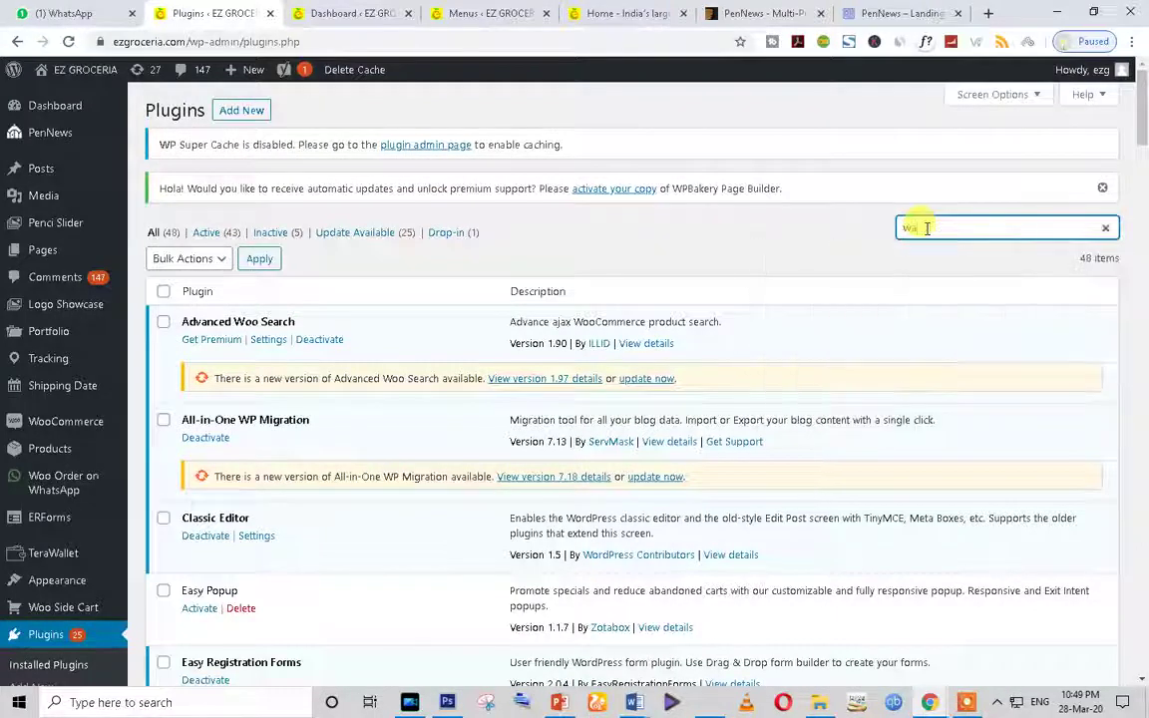
type("llet")
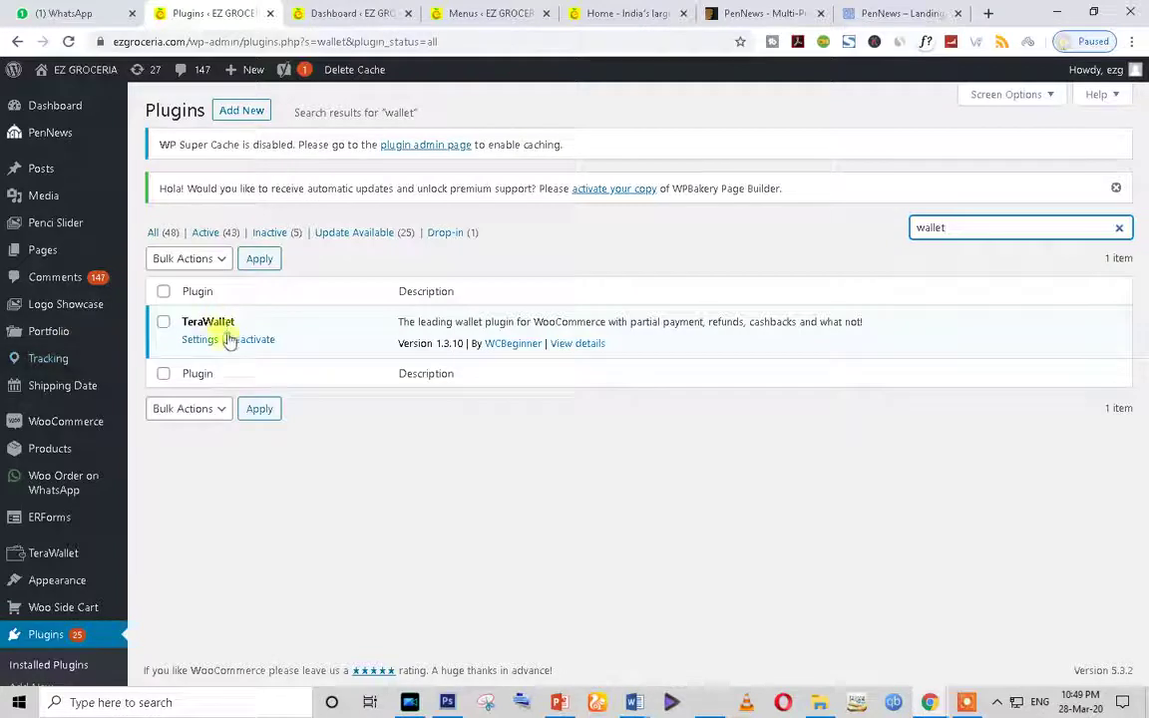
left_click(506, 348)
right_click(506, 348)
Step: Open the WCBeginner homepage in a new tab, browse it, then go back to the plugin results
left_click(511, 356)
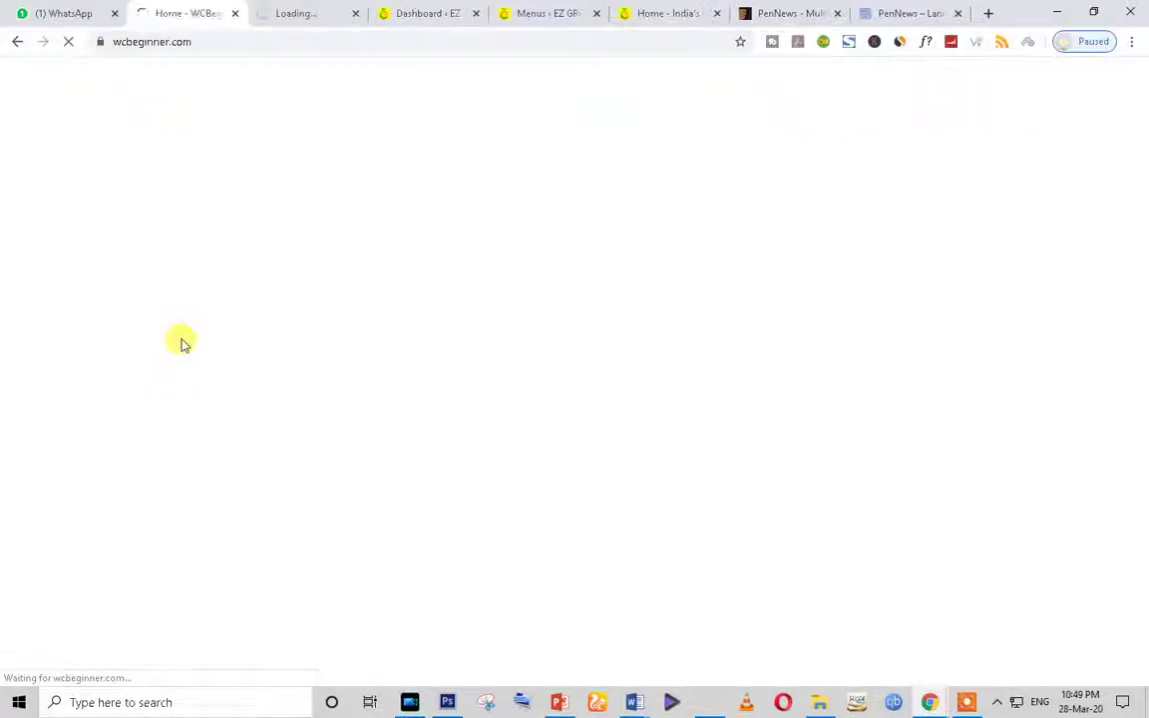
left_click(321, 12)
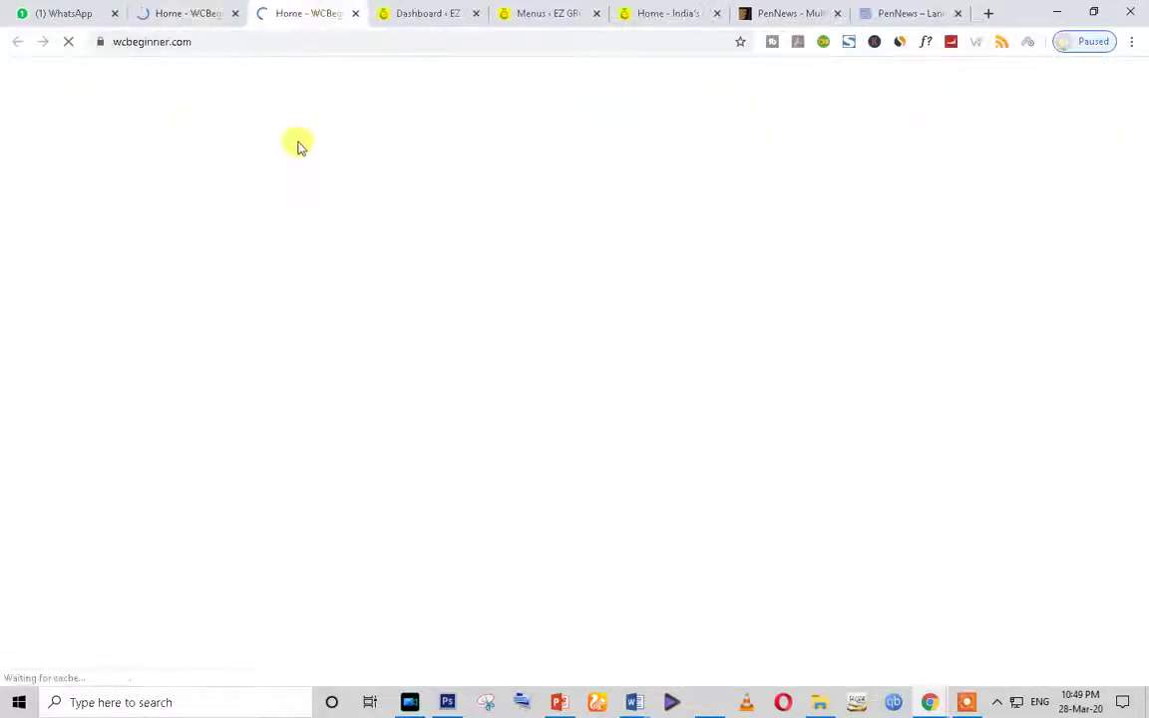
scroll(585, 469, "down", 10)
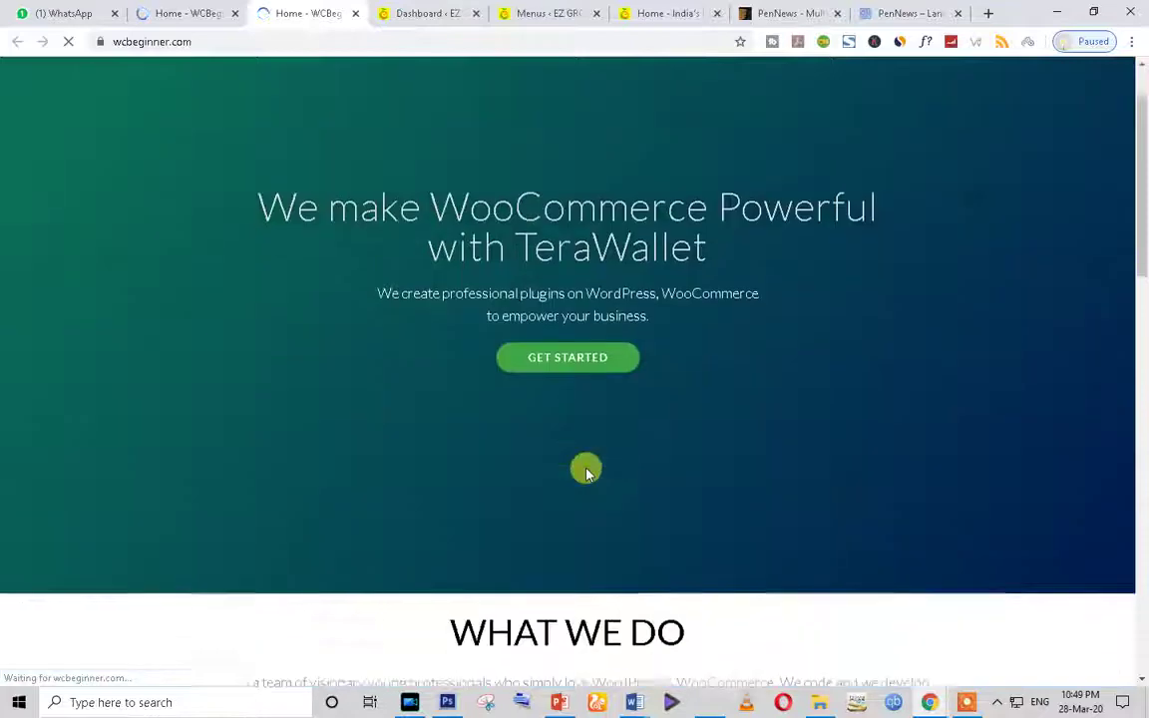
scroll(587, 471, "down", 4)
scroll(475, 321, "up", 5)
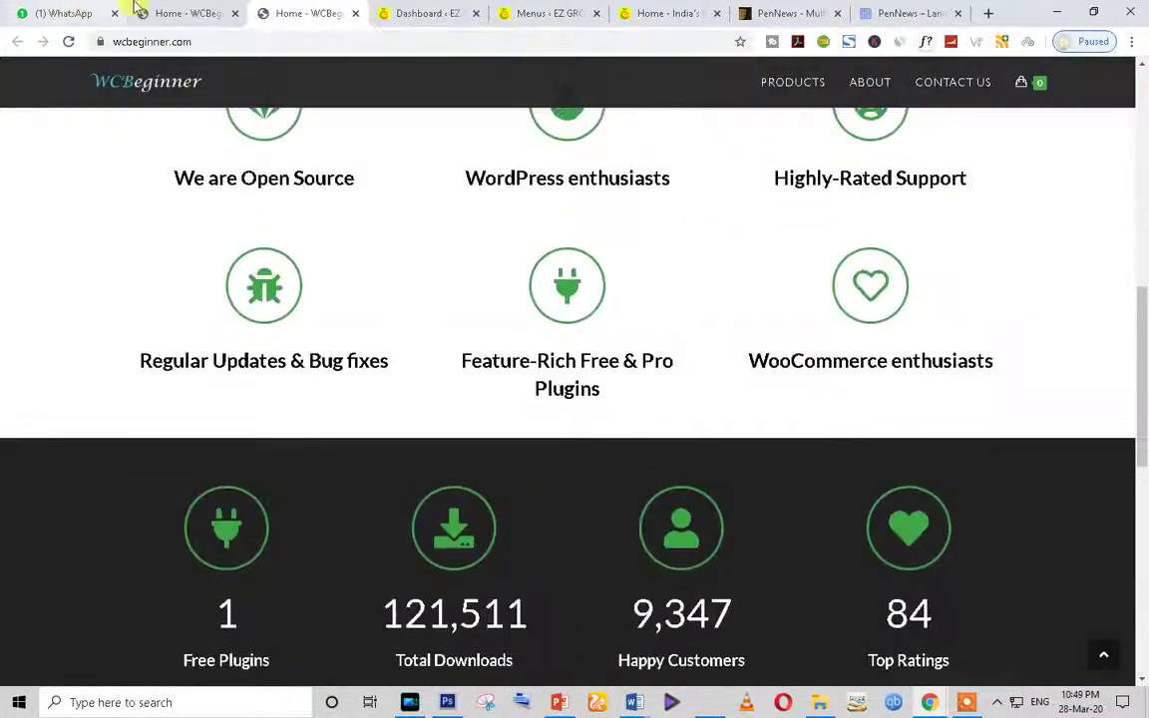
left_click(170, 9)
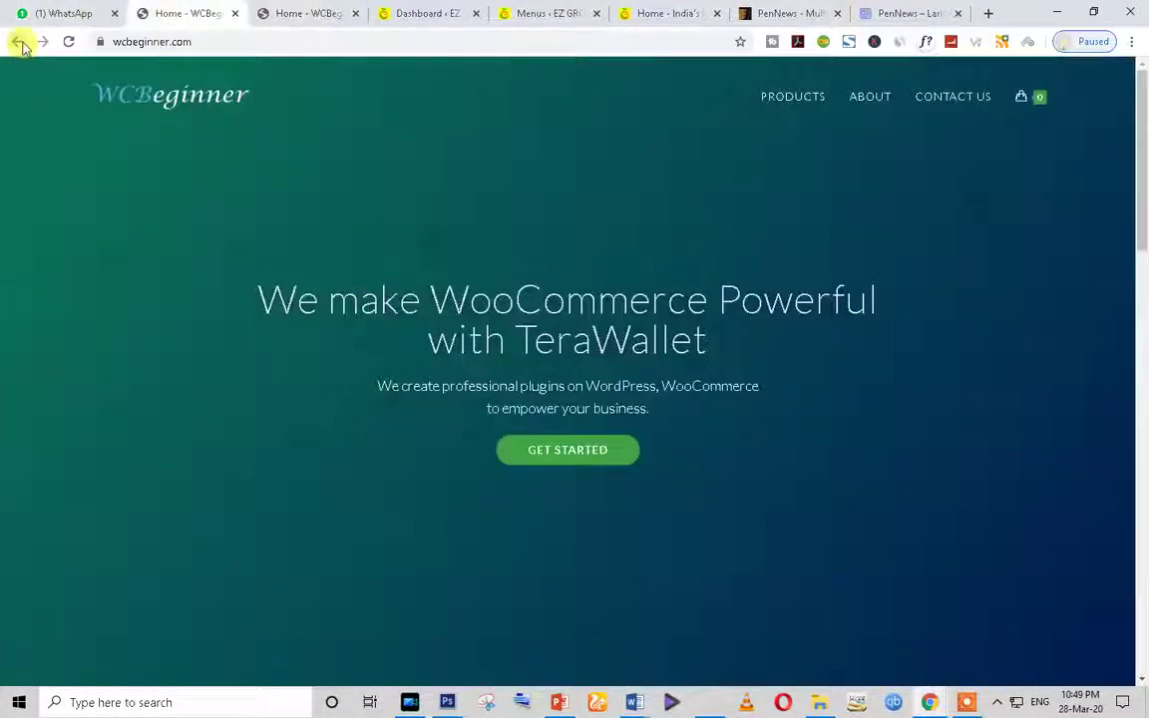
left_click(19, 42)
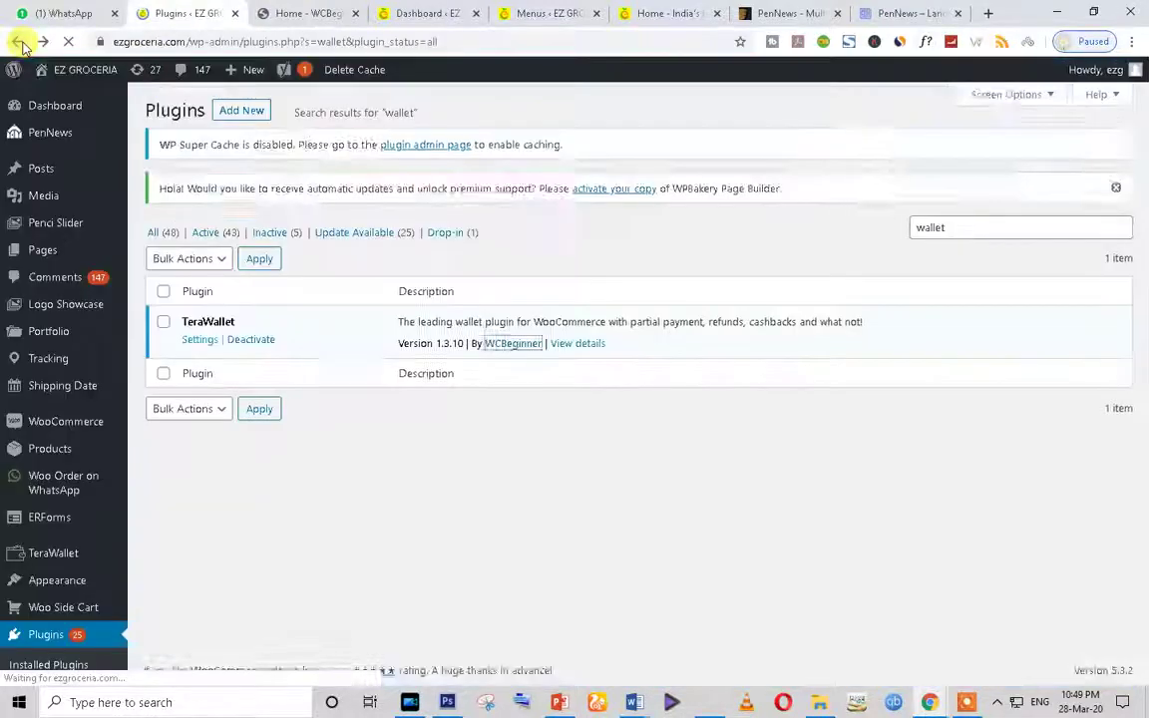
left_click(200, 340)
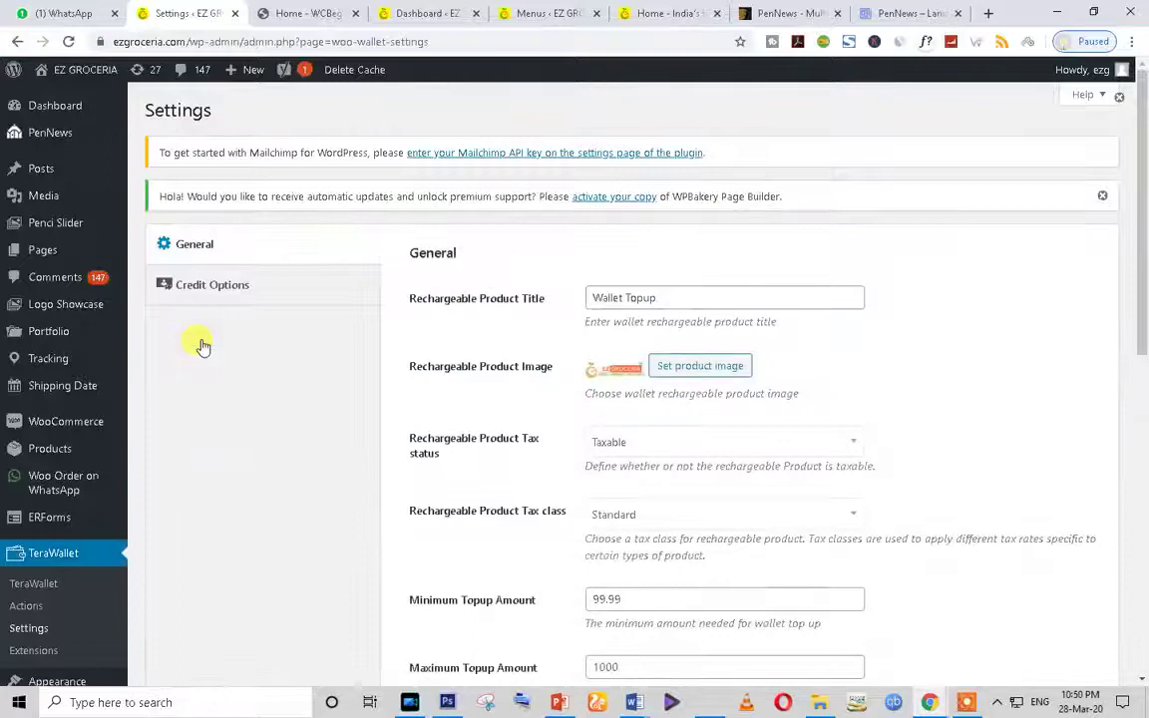
scroll(718, 385, "down", 5)
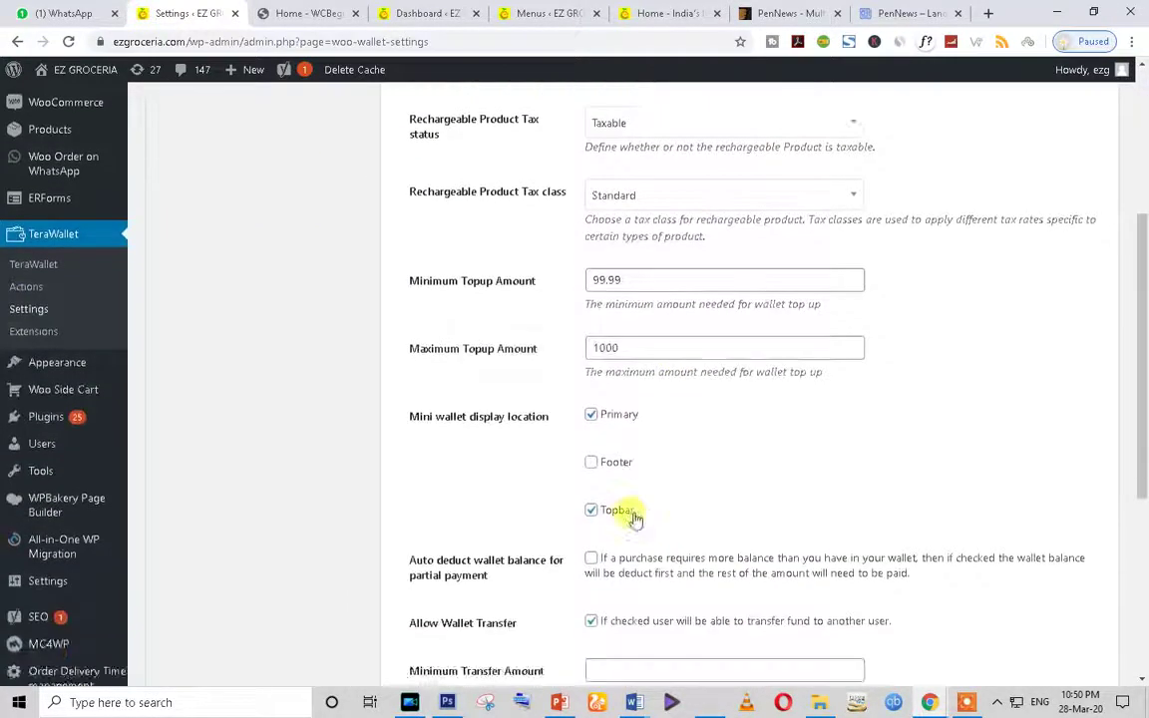
left_click(643, 281)
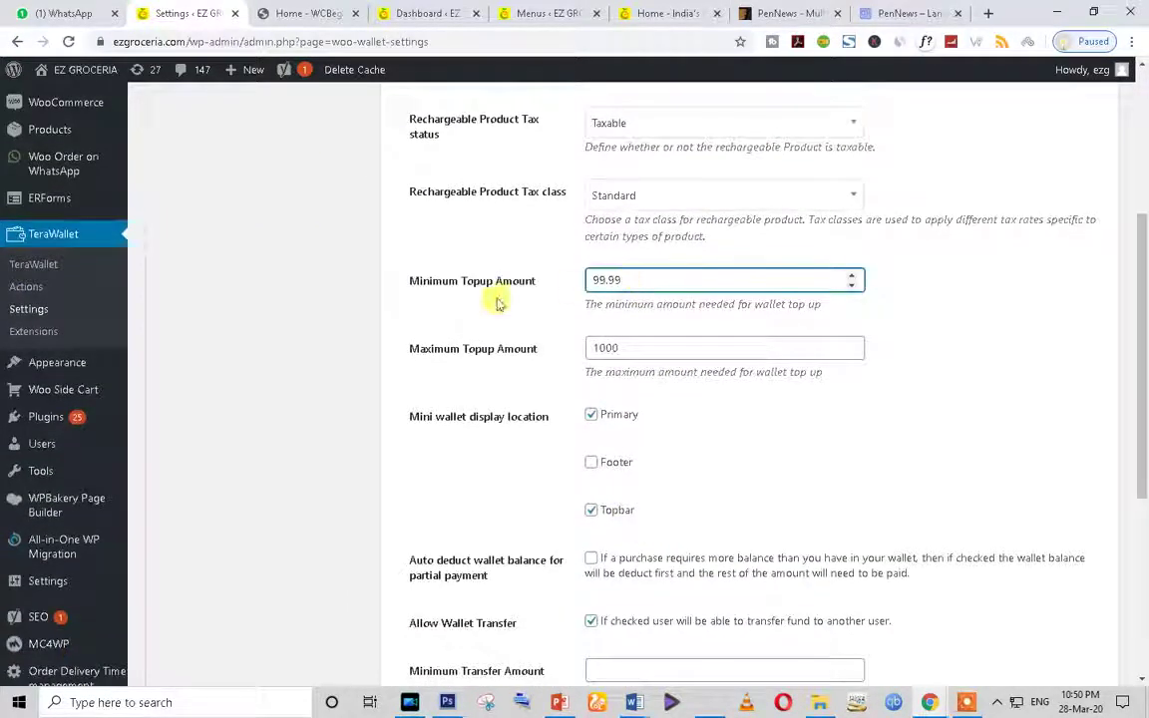
left_click_drag(624, 281, 521, 288)
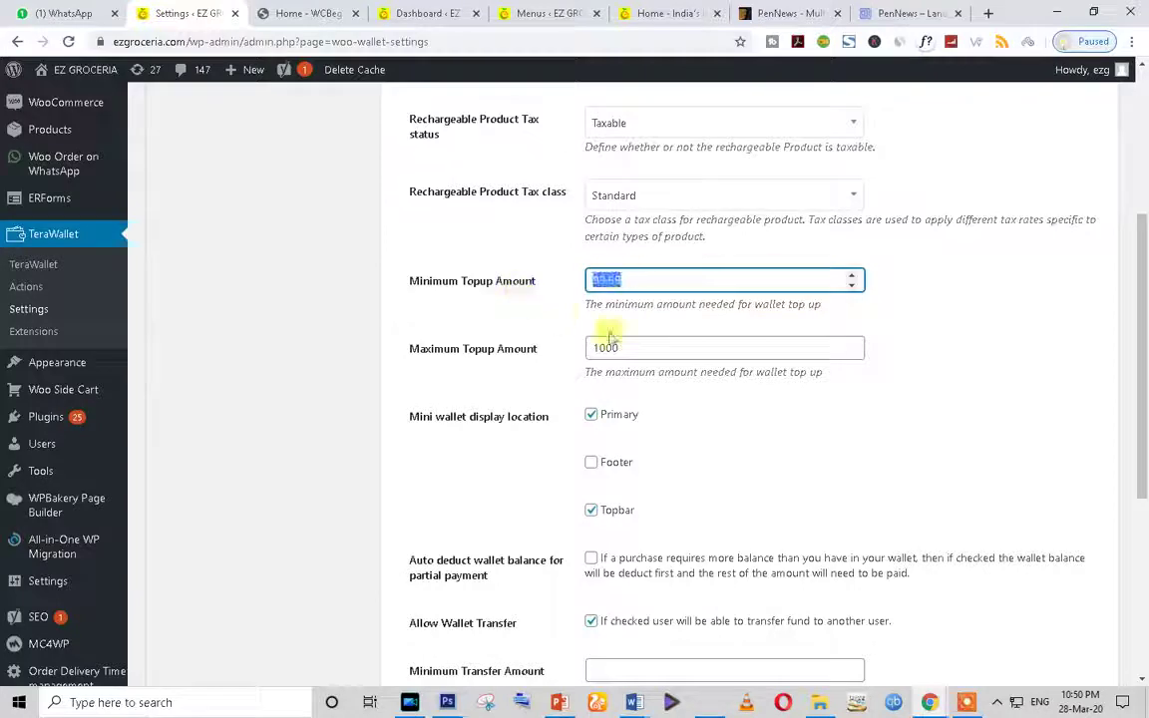
left_click_drag(638, 347, 461, 373)
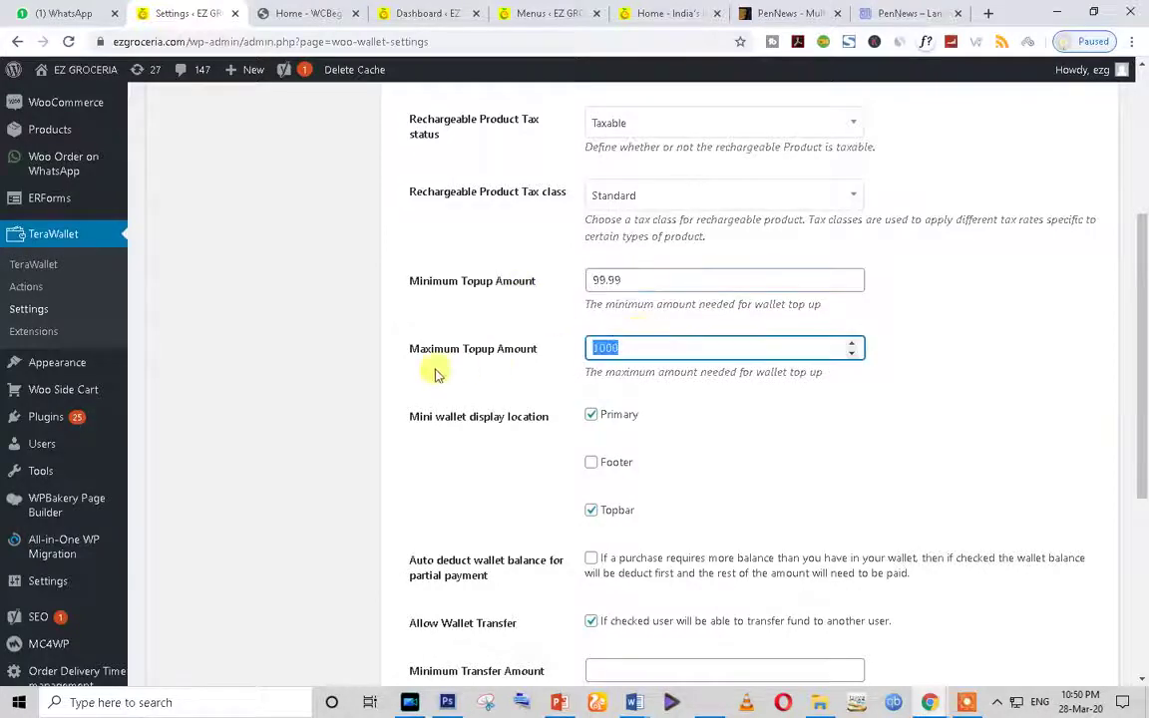
scroll(662, 482, "down", 4)
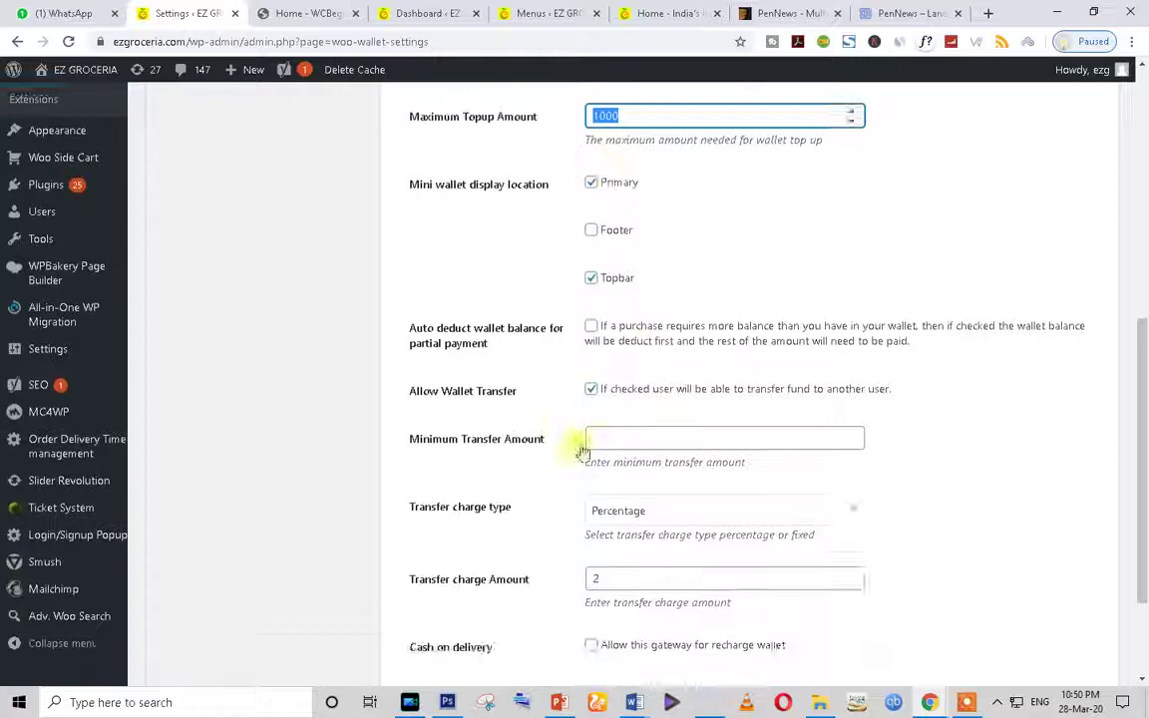
scroll(569, 454, "down", 3)
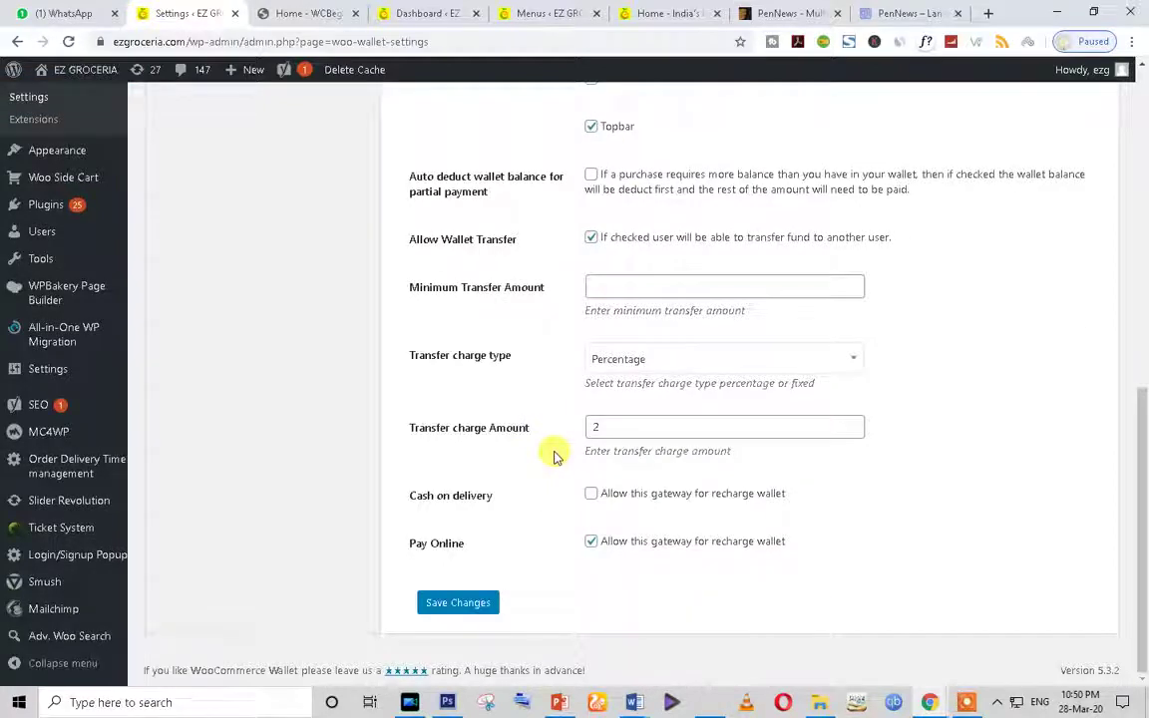
scroll(556, 456, "up", 10)
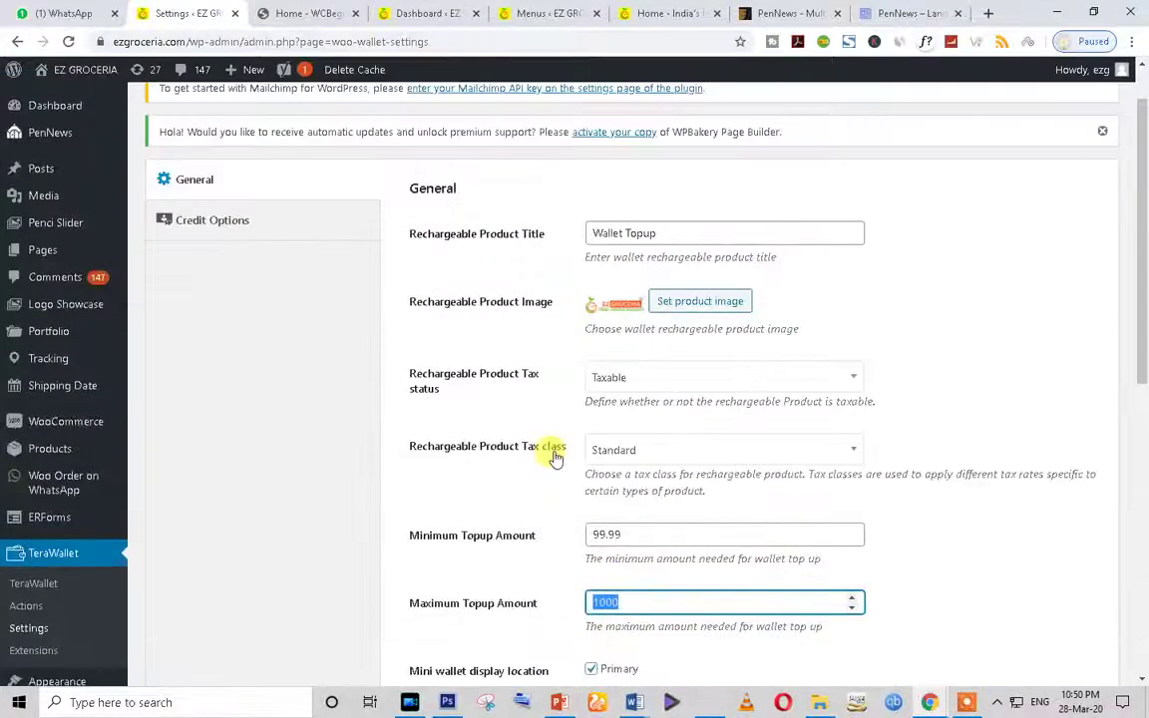
Step: Show Credit Options and highlight cashback 20, minimum cart 200 and maximum cashback 50
left_click(231, 231)
scroll(603, 441, "down", 5)
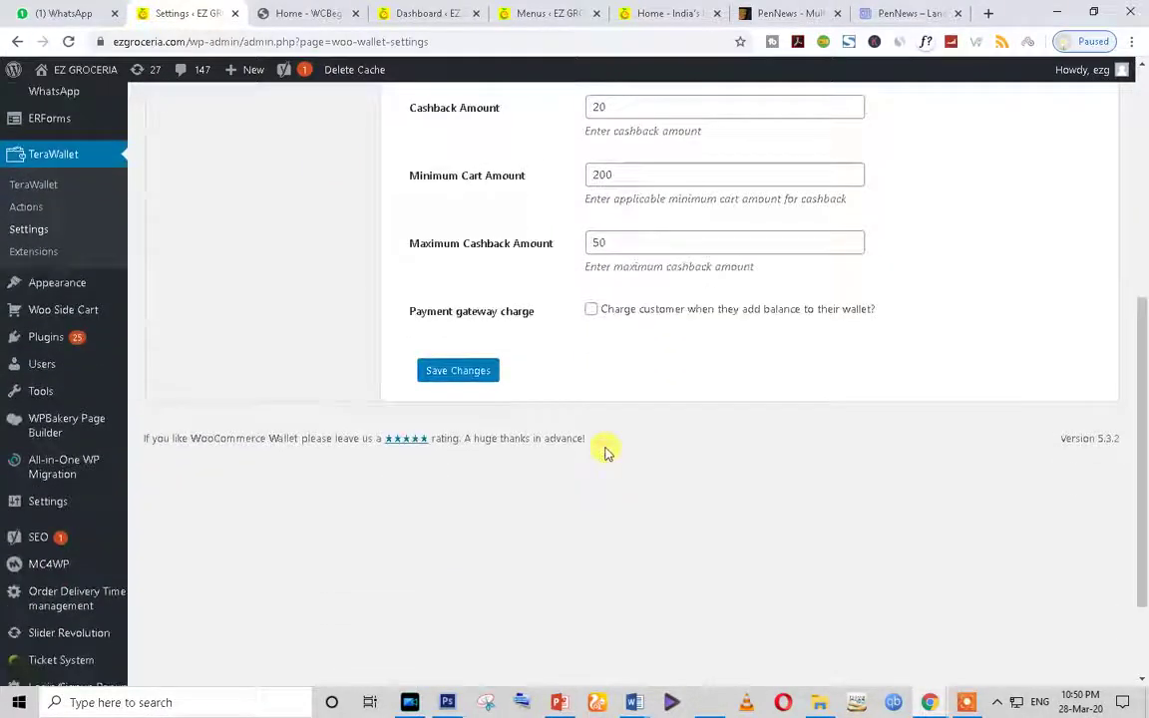
scroll(605, 451, "up", 2)
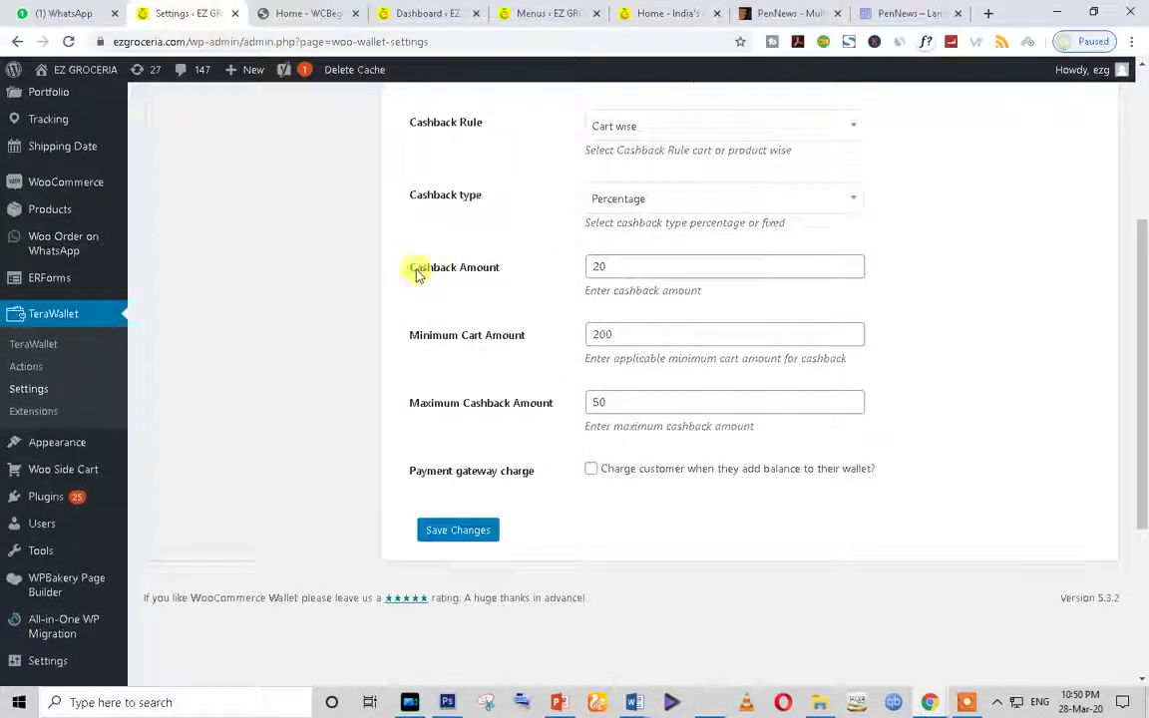
left_click_drag(616, 334, 431, 342)
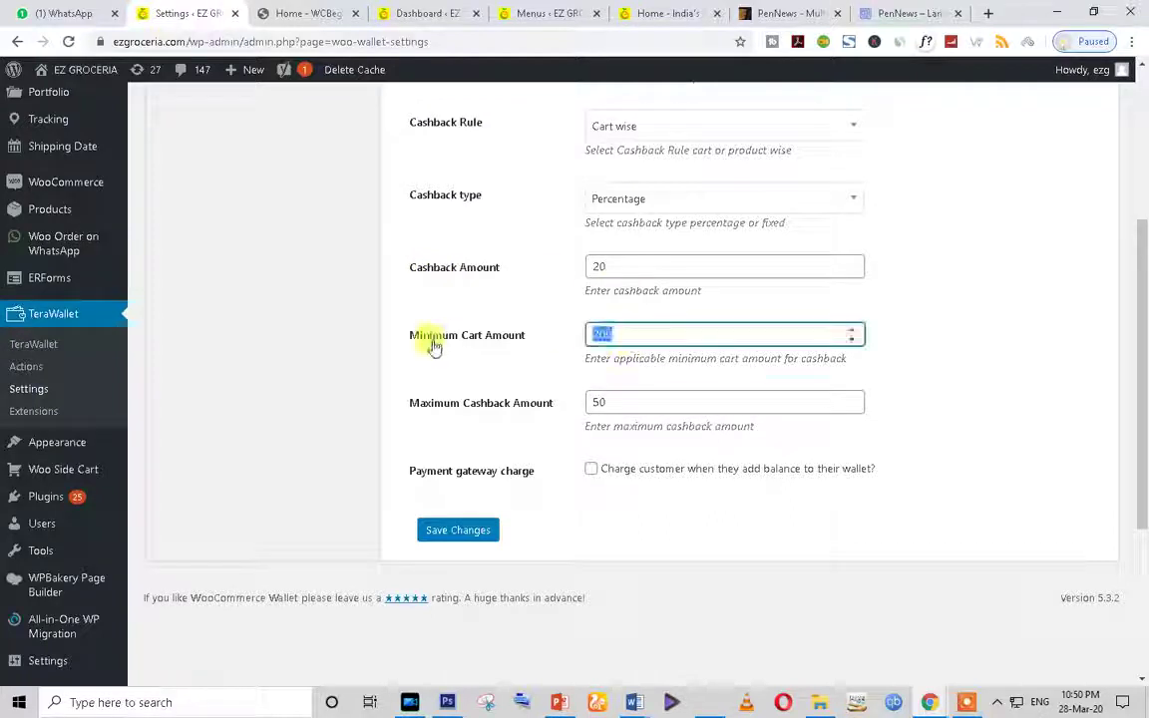
left_click_drag(615, 266, 454, 292)
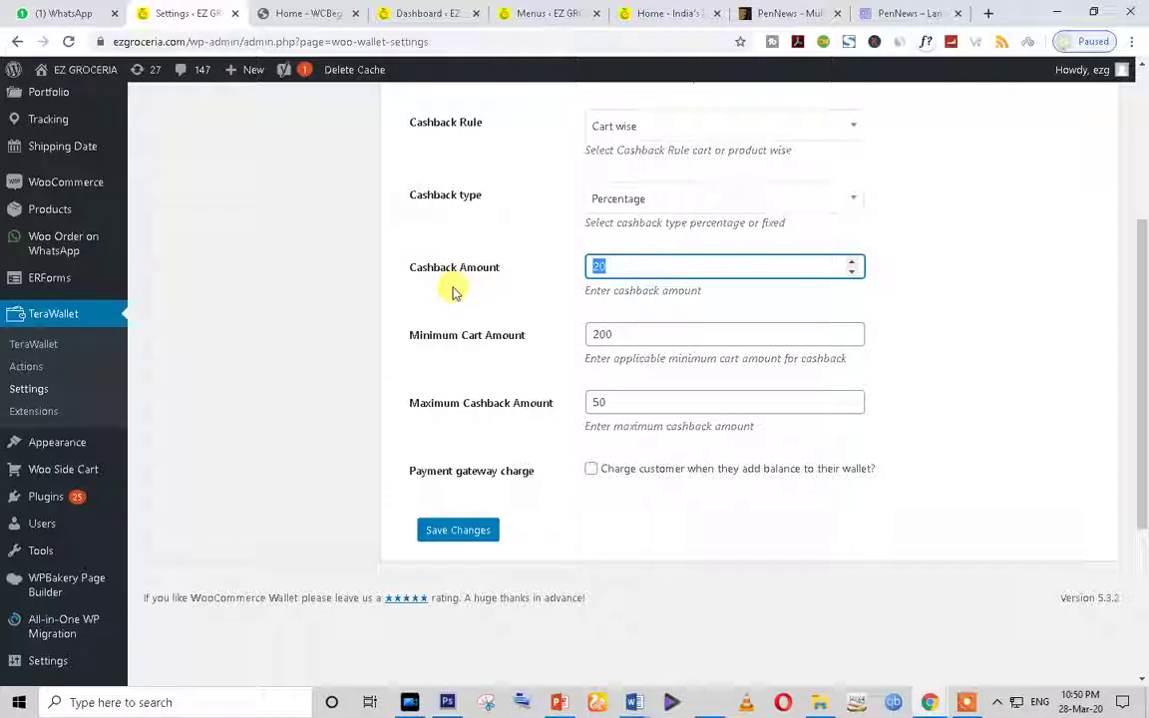
left_click_drag(598, 402, 534, 409)
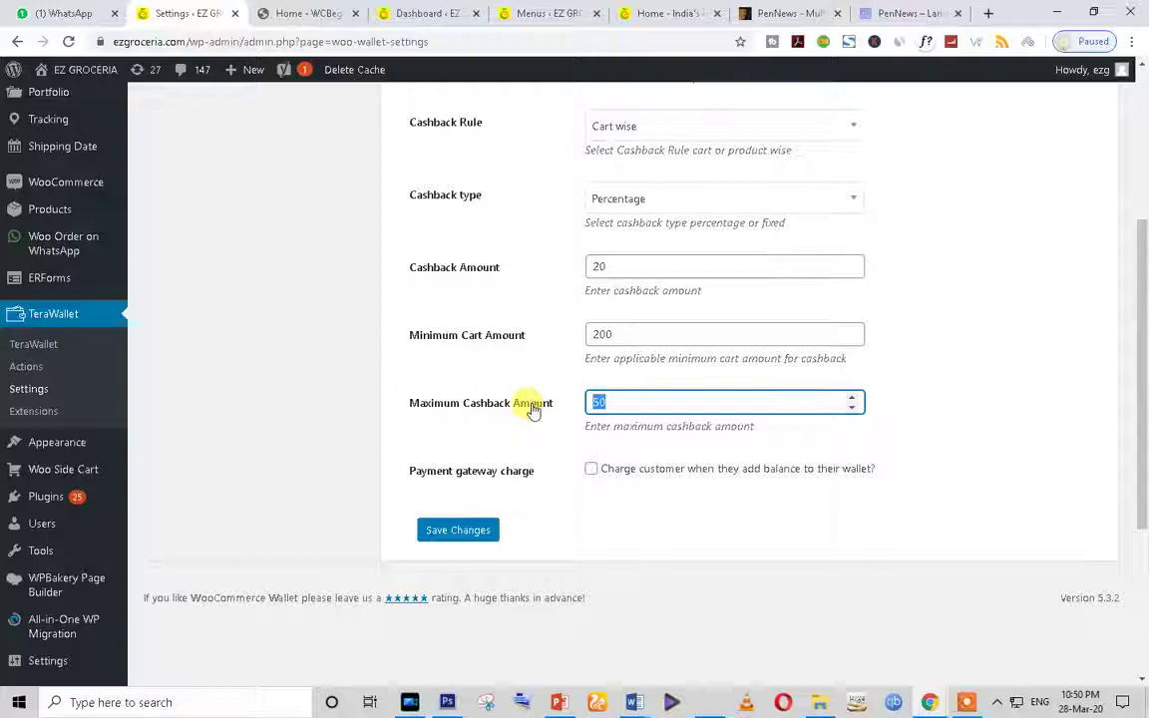
scroll(534, 409, "up", 3)
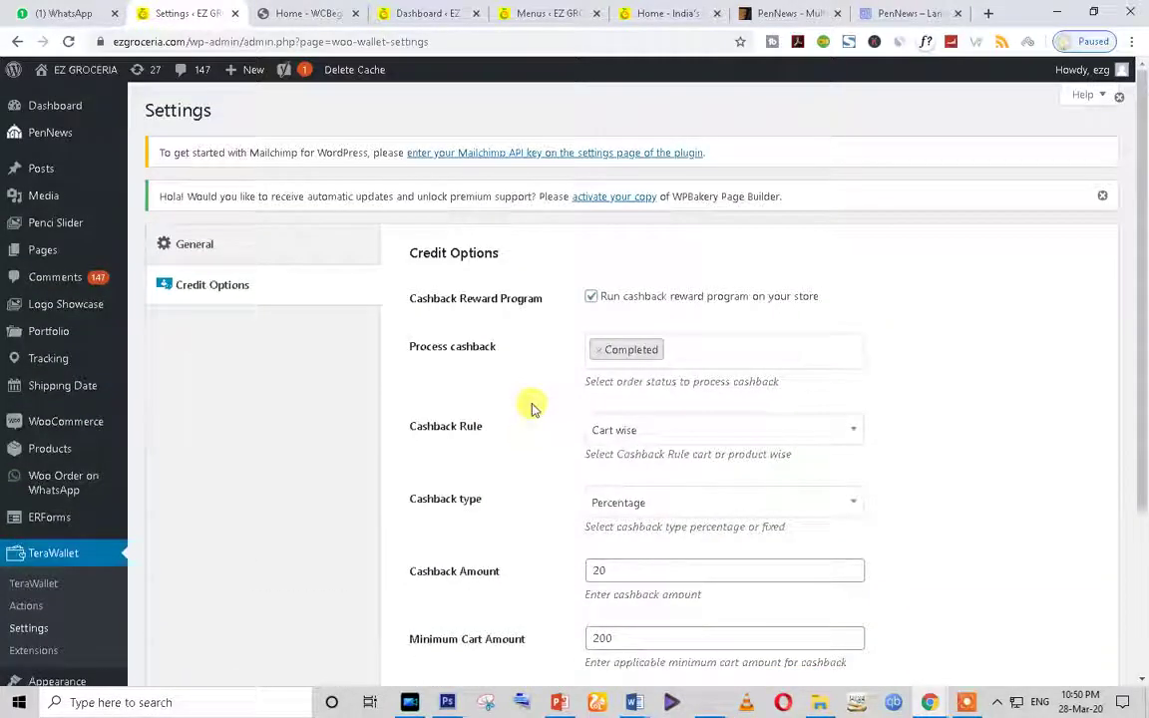
Step: On the EZ Groceria storefront, open the keyword search box and the slide-in side menu
left_click(658, 13)
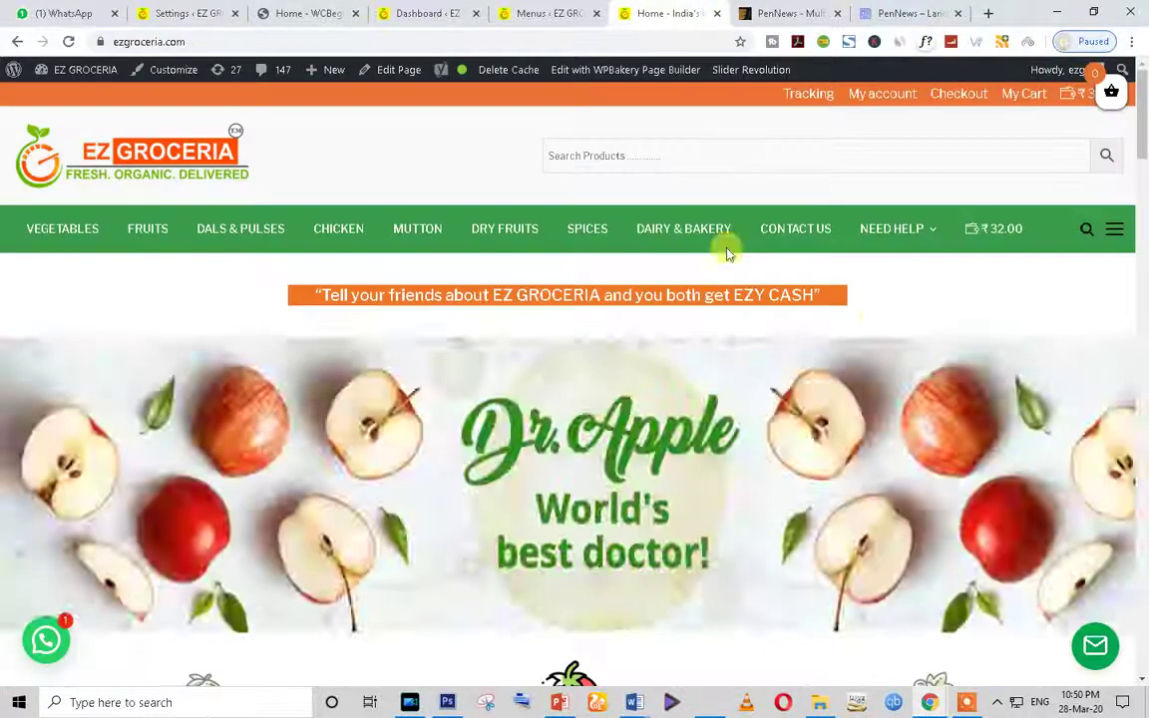
left_click(1083, 229)
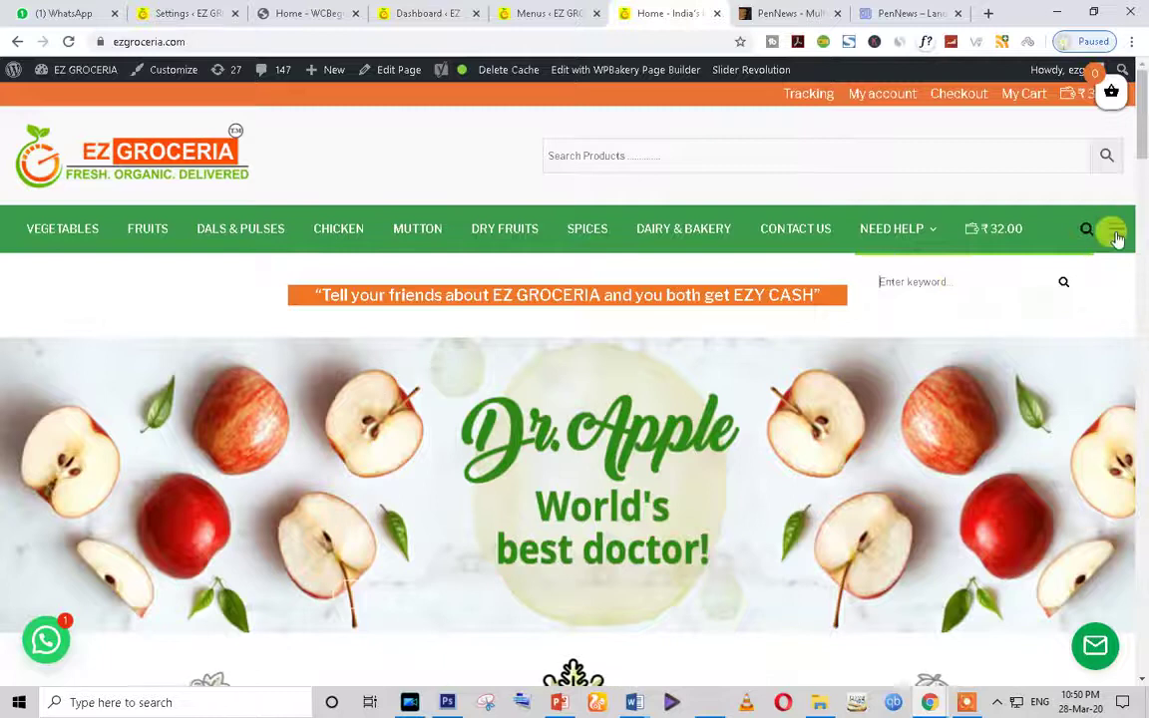
left_click(1114, 229)
scroll(926, 526, "down", 2)
scroll(941, 581, "up", 2)
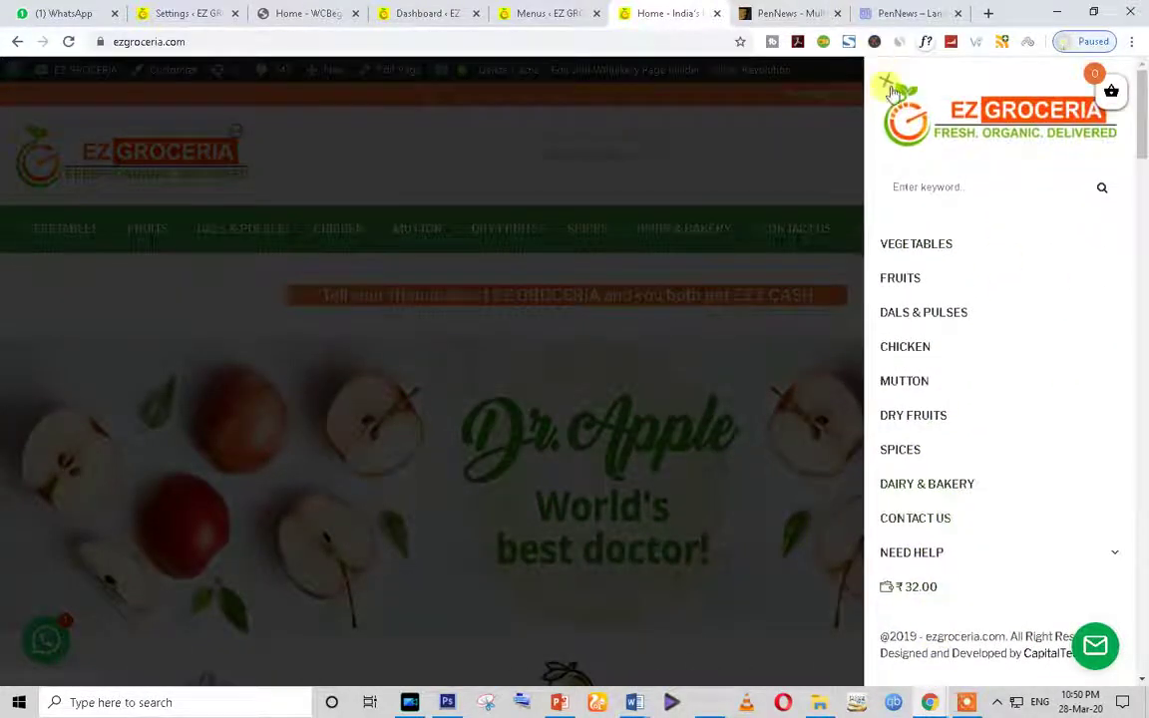
Step: Close and reopen the slide-in side menu twice, then return to the admin Dashboard
left_click(887, 81)
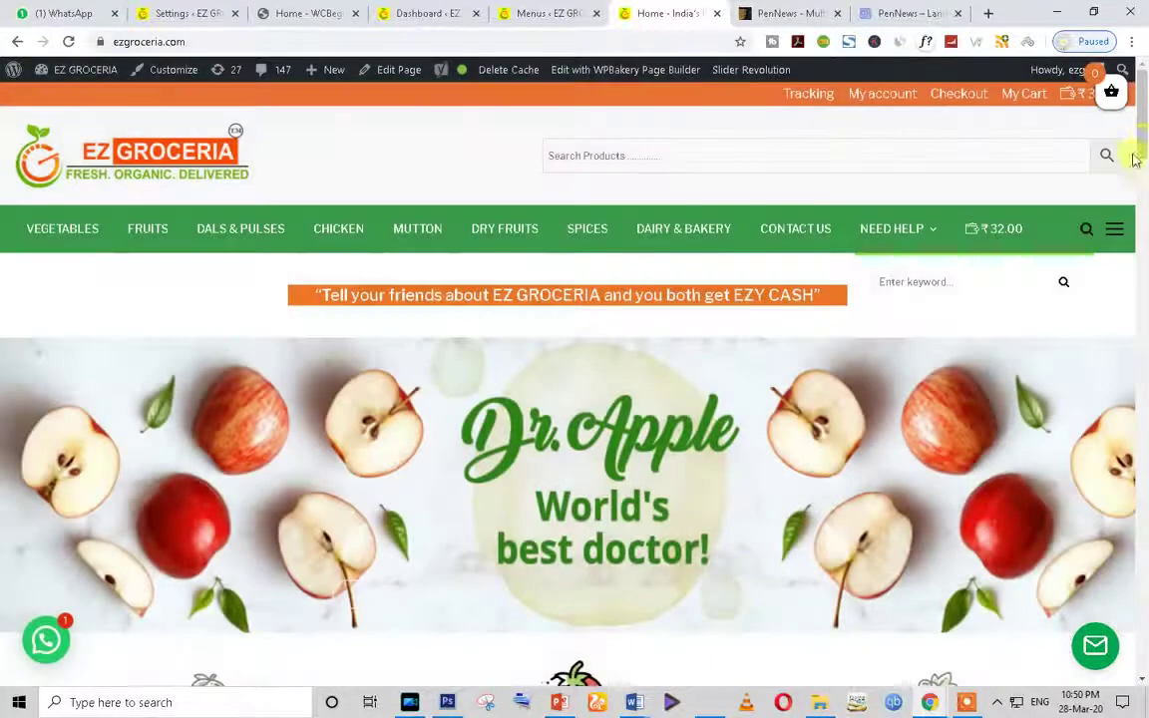
left_click(1114, 230)
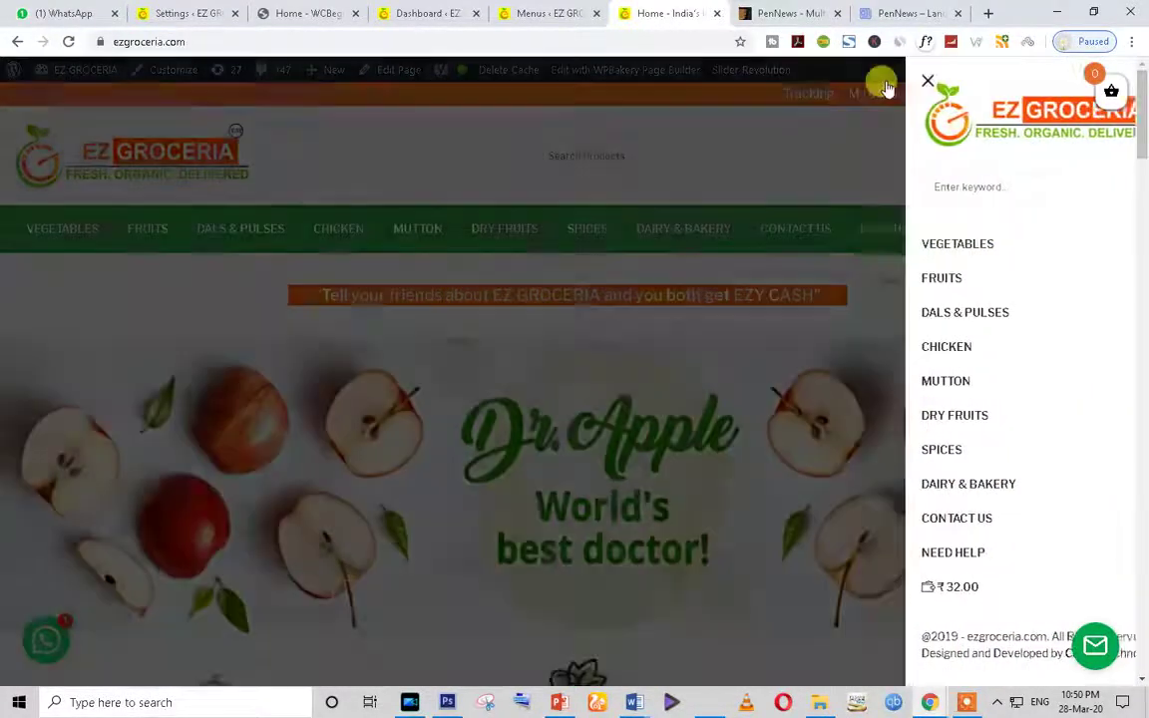
left_click(887, 88)
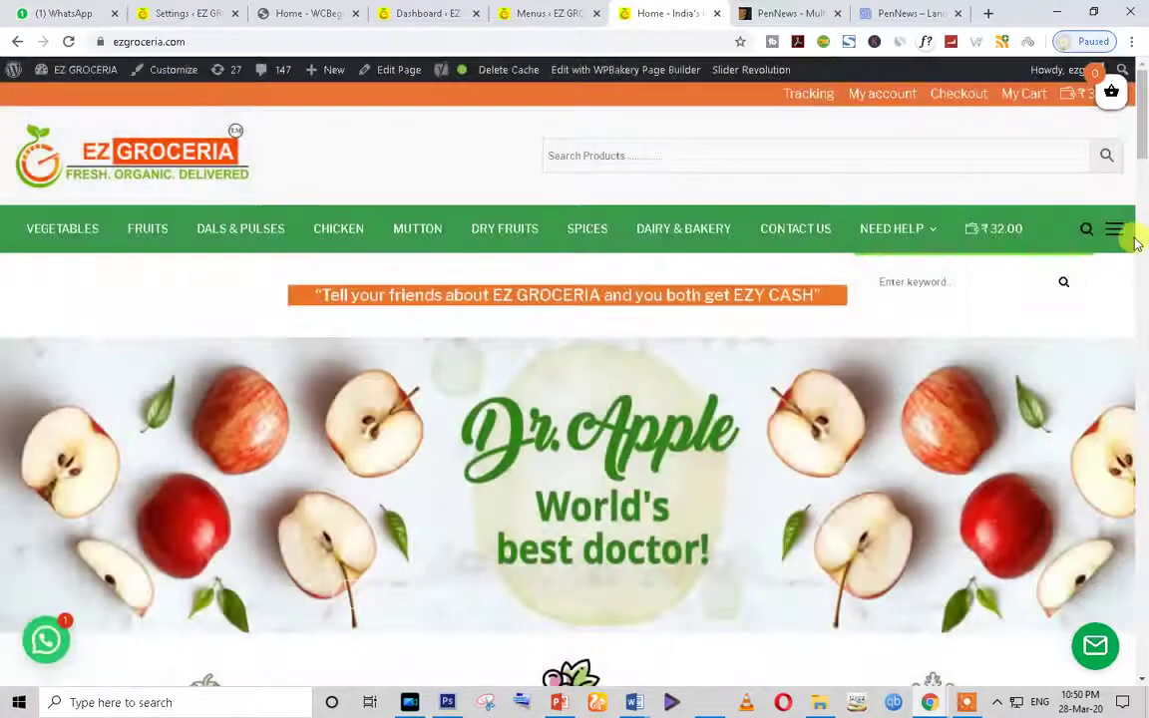
left_click(1121, 236)
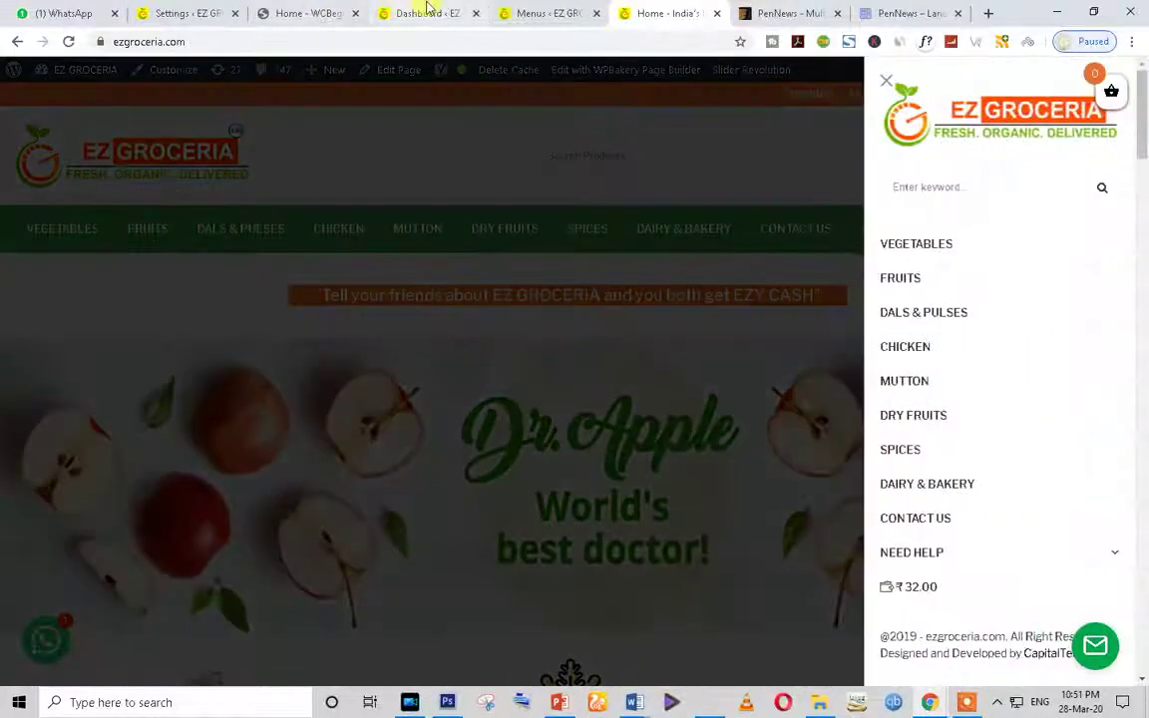
left_click(427, 13)
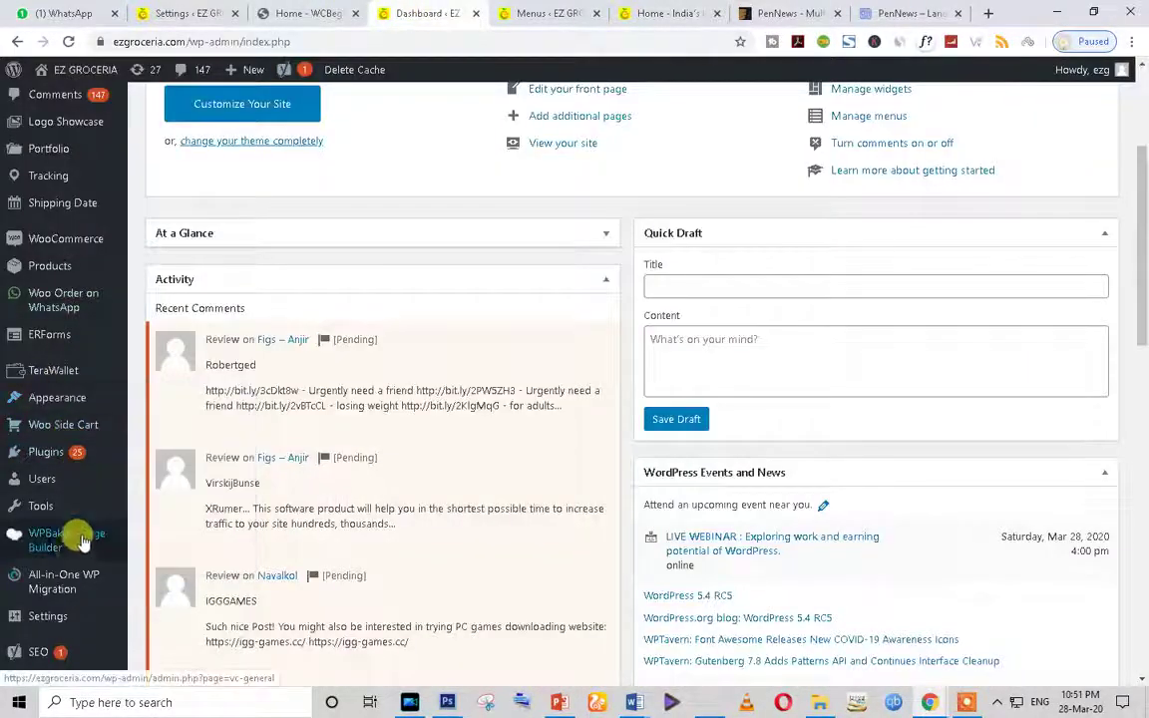
Step: Glance at the WCBeginner tab, then return to the TeraWallet settings and review the Credit Options
left_click(299, 9)
left_click(193, 12)
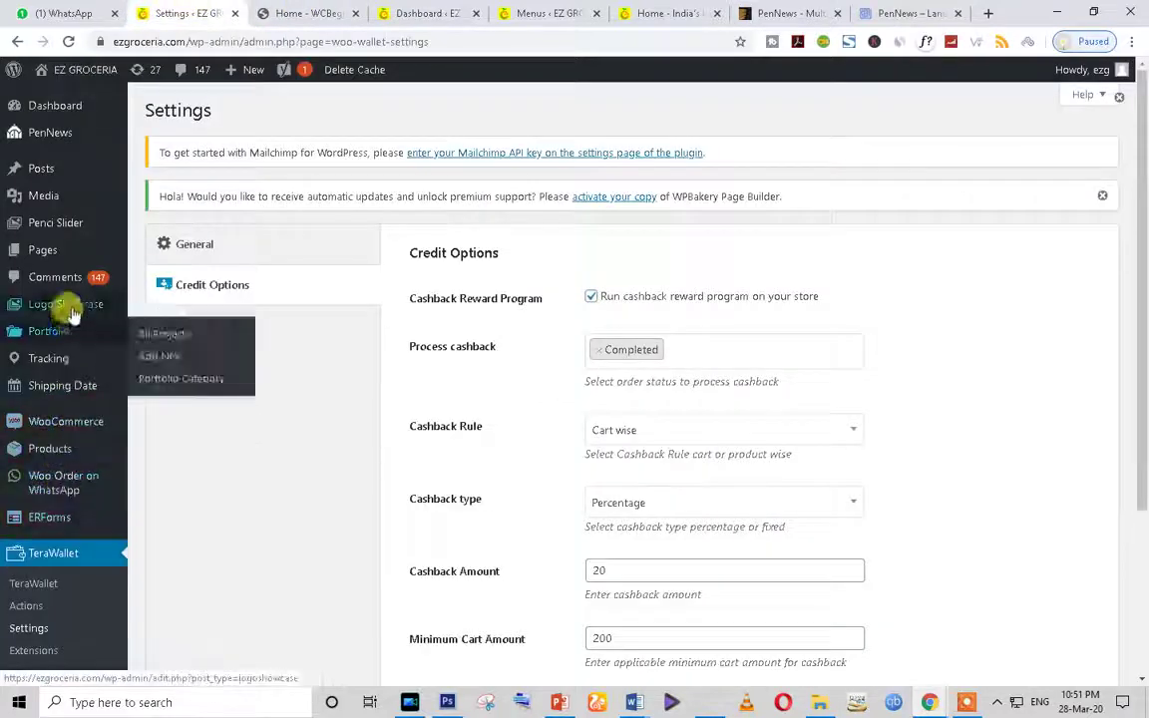
scroll(60, 529, "down", 3)
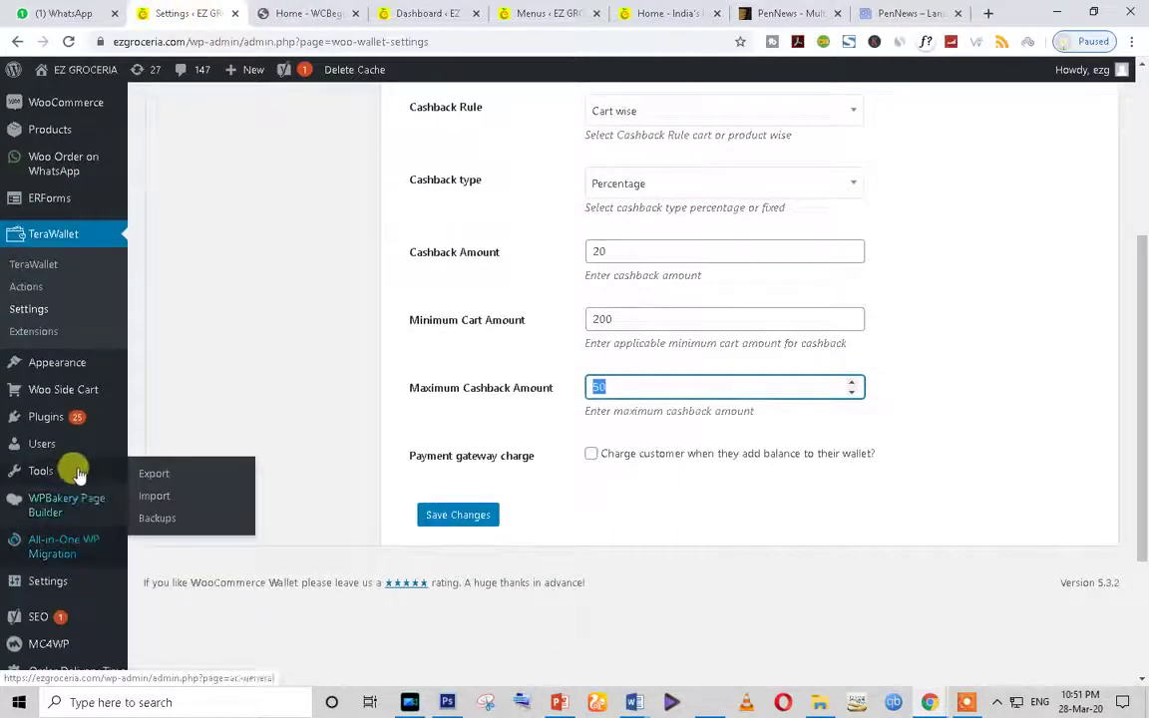
scroll(77, 469, "down", 3)
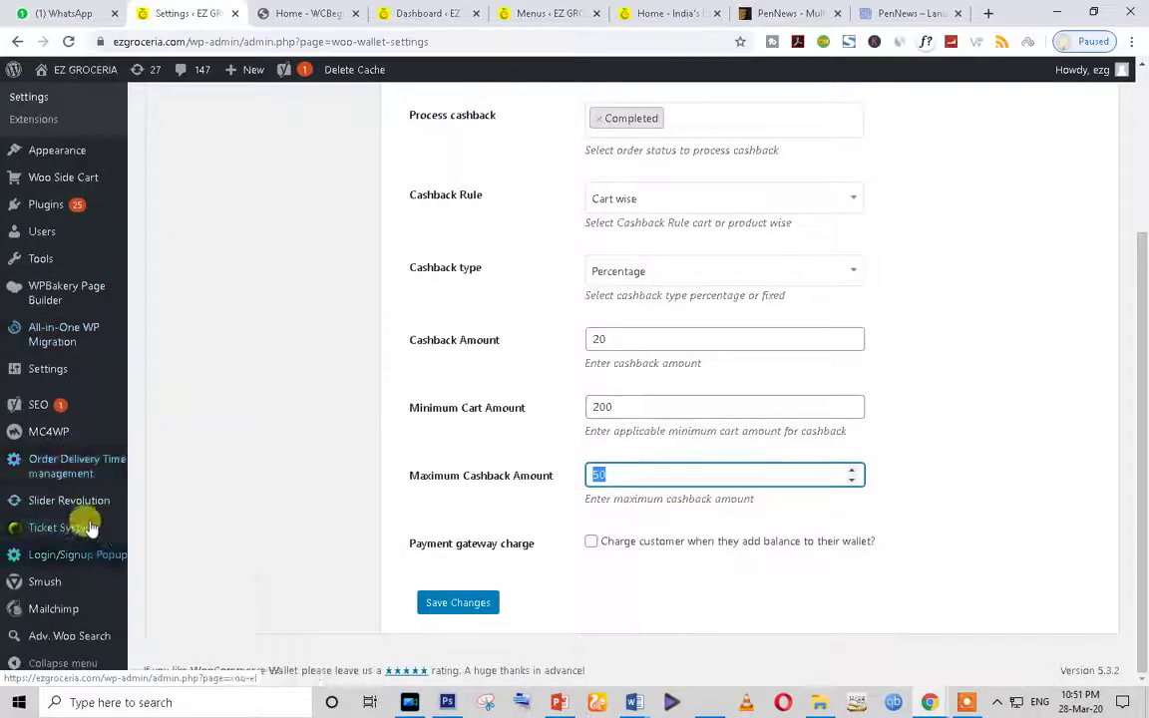
scroll(79, 468, "up", 3)
scroll(60, 349, "down", 2)
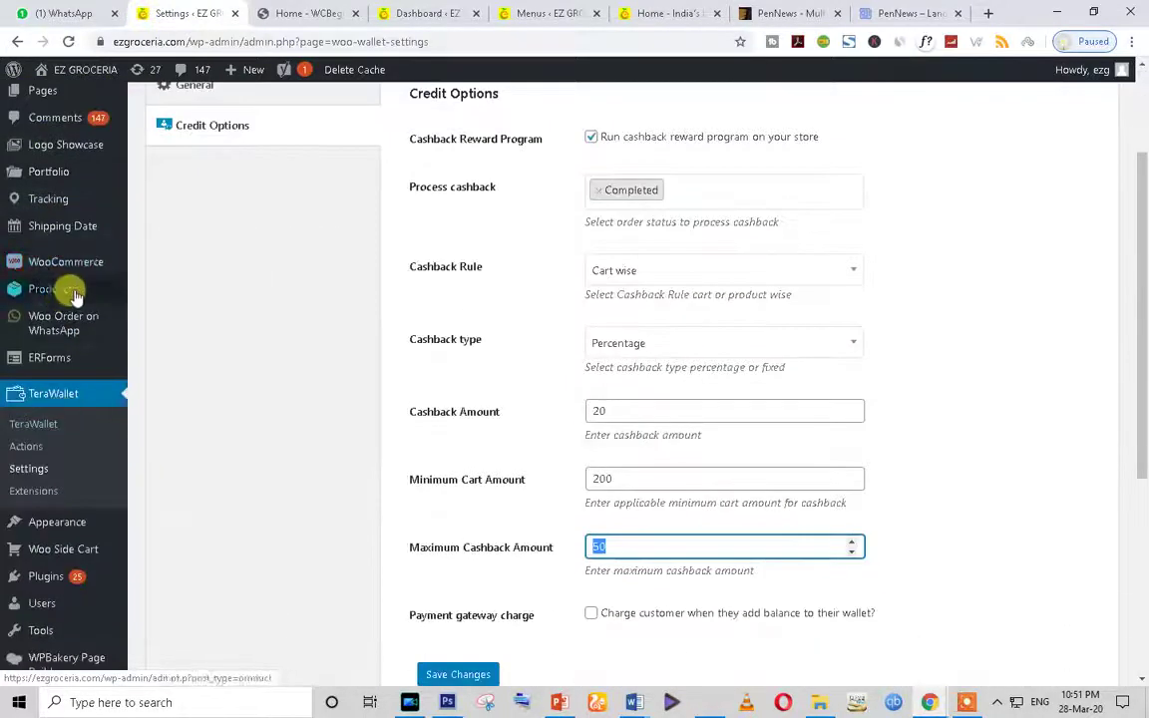
scroll(78, 399, "down", 3)
scroll(78, 539, "up", 3)
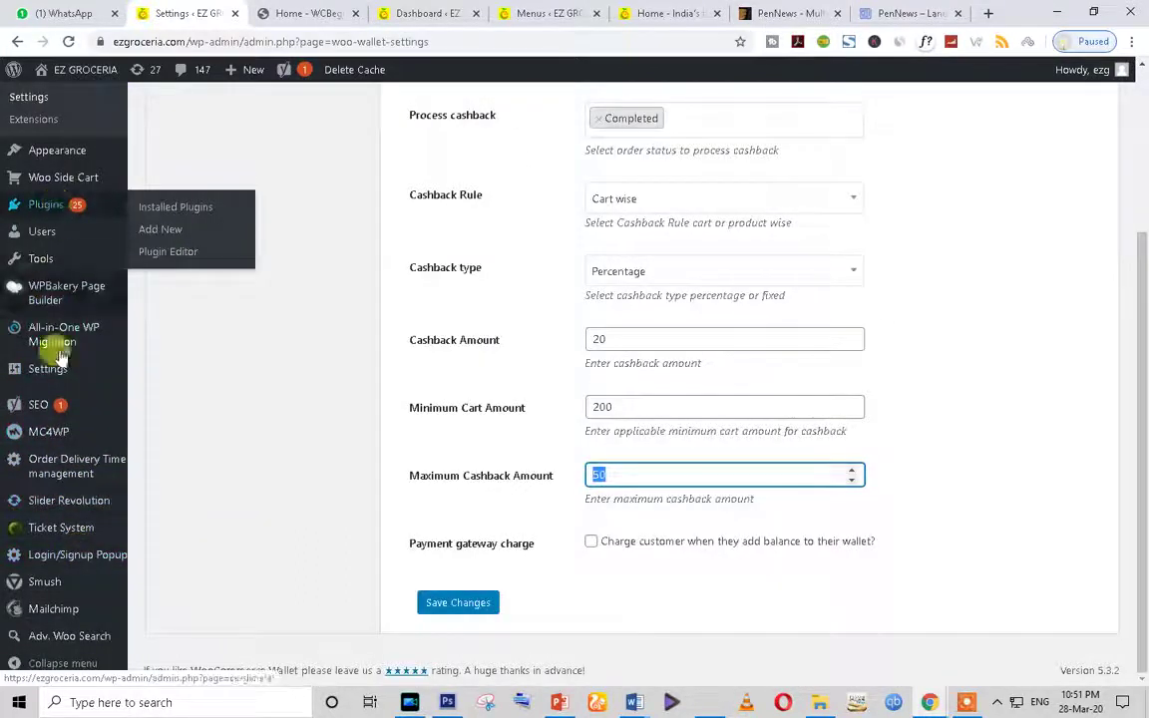
scroll(31, 508, "up", 3)
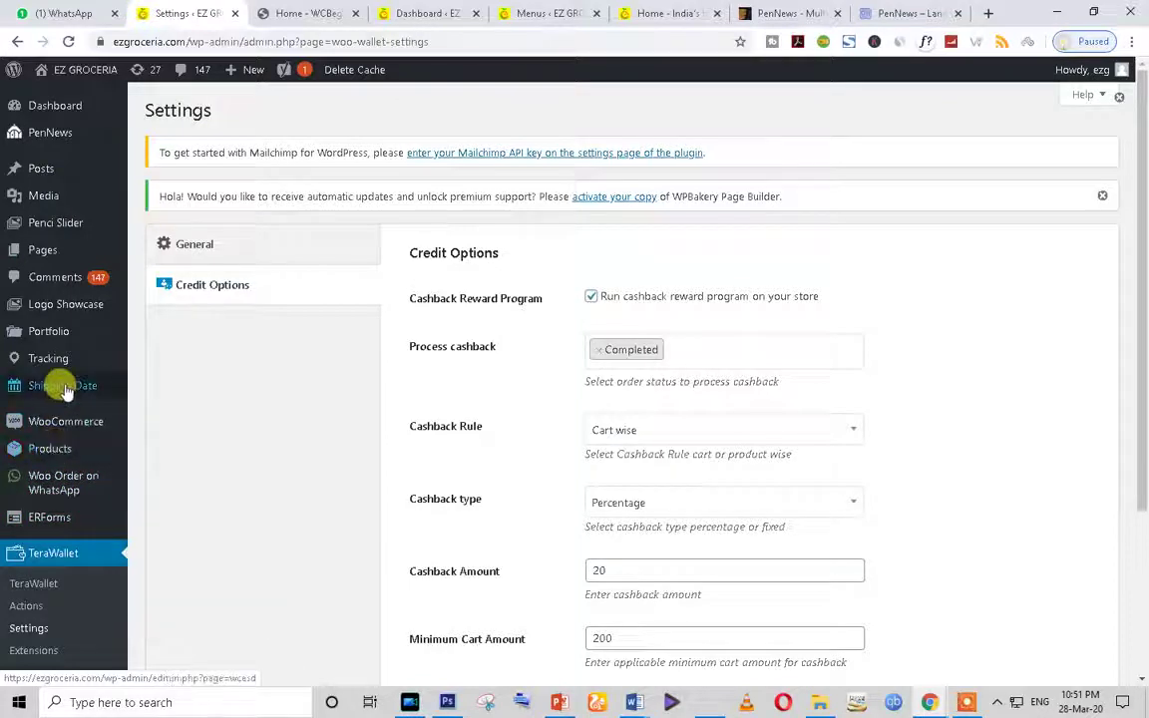
Step: Go to the admin Dashboard with its Welcome to WordPress panel and Quick Draft
mouse_move(62, 356)
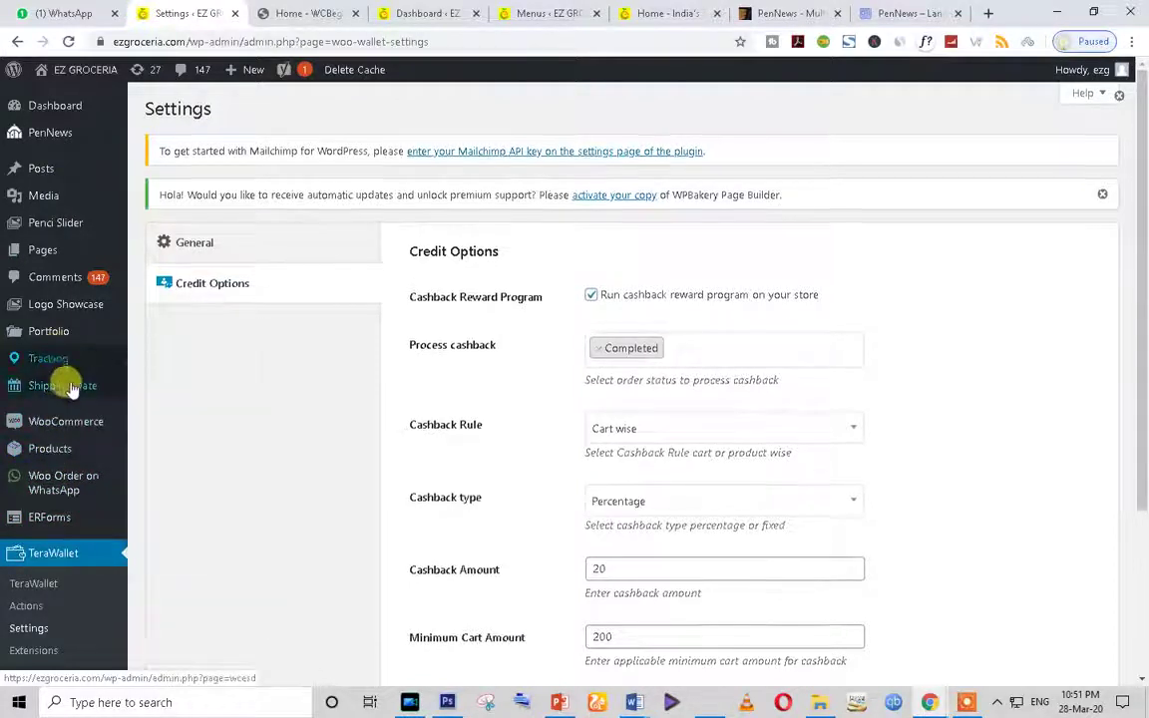
scroll(64, 383, "down", 5)
scroll(70, 389, "down", 1)
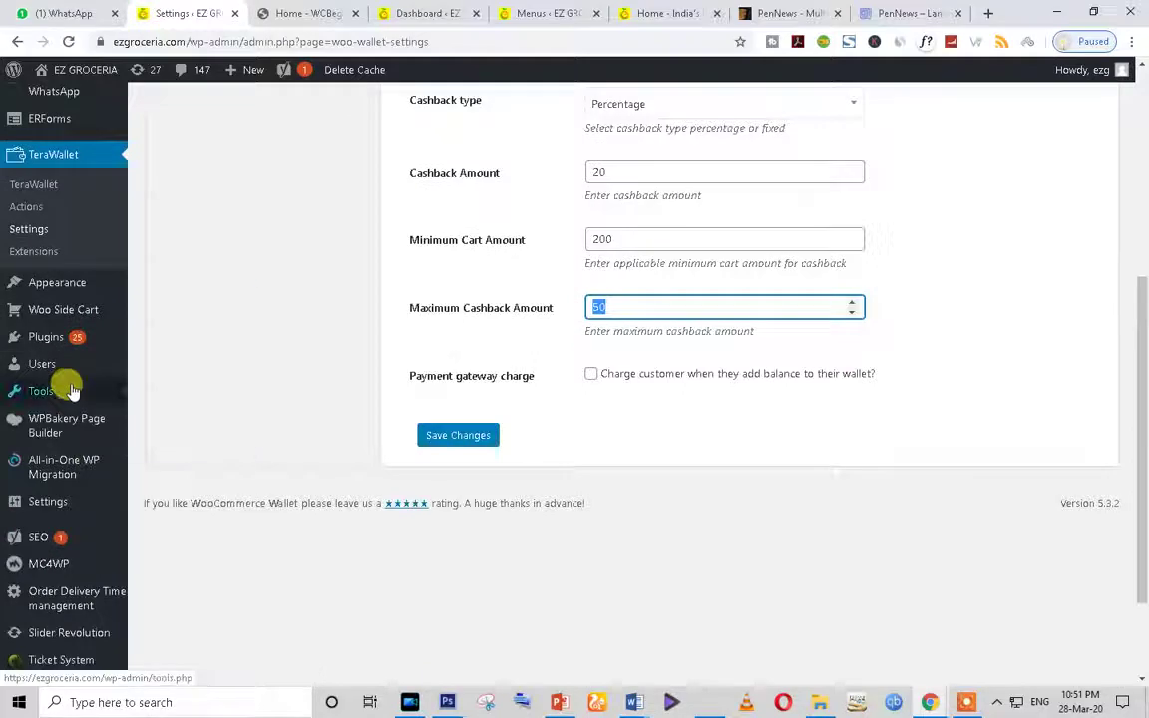
scroll(70, 390, "up", 3)
scroll(72, 389, "up", 3)
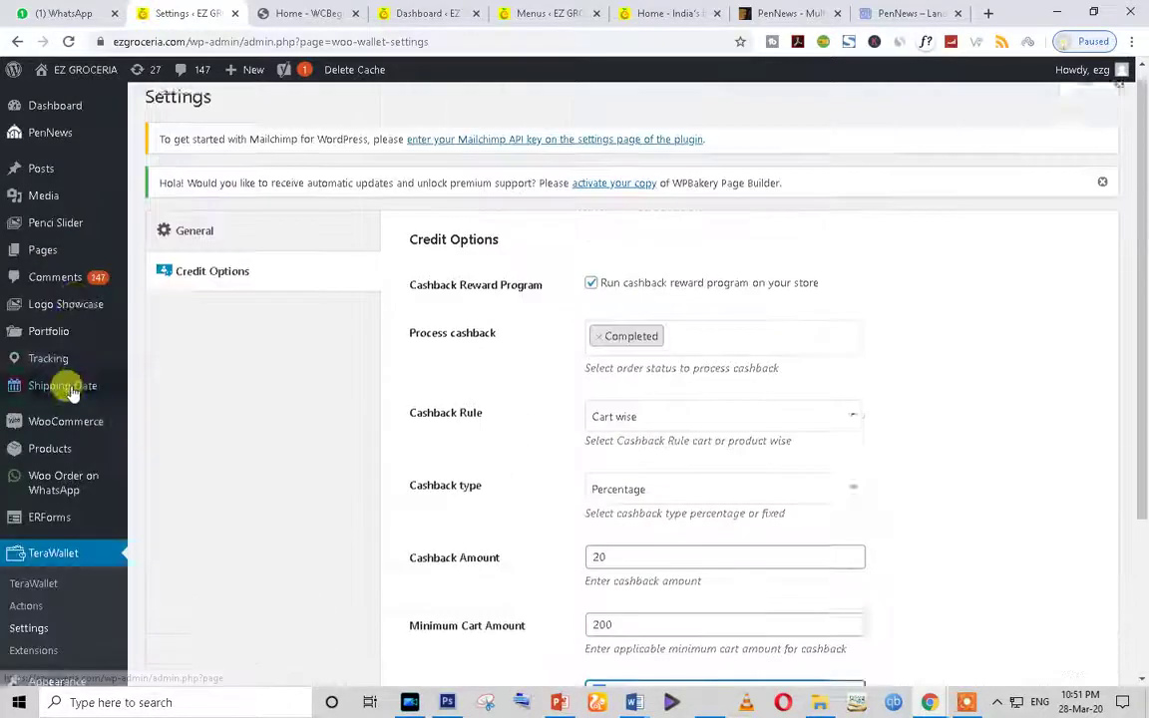
left_click(52, 110)
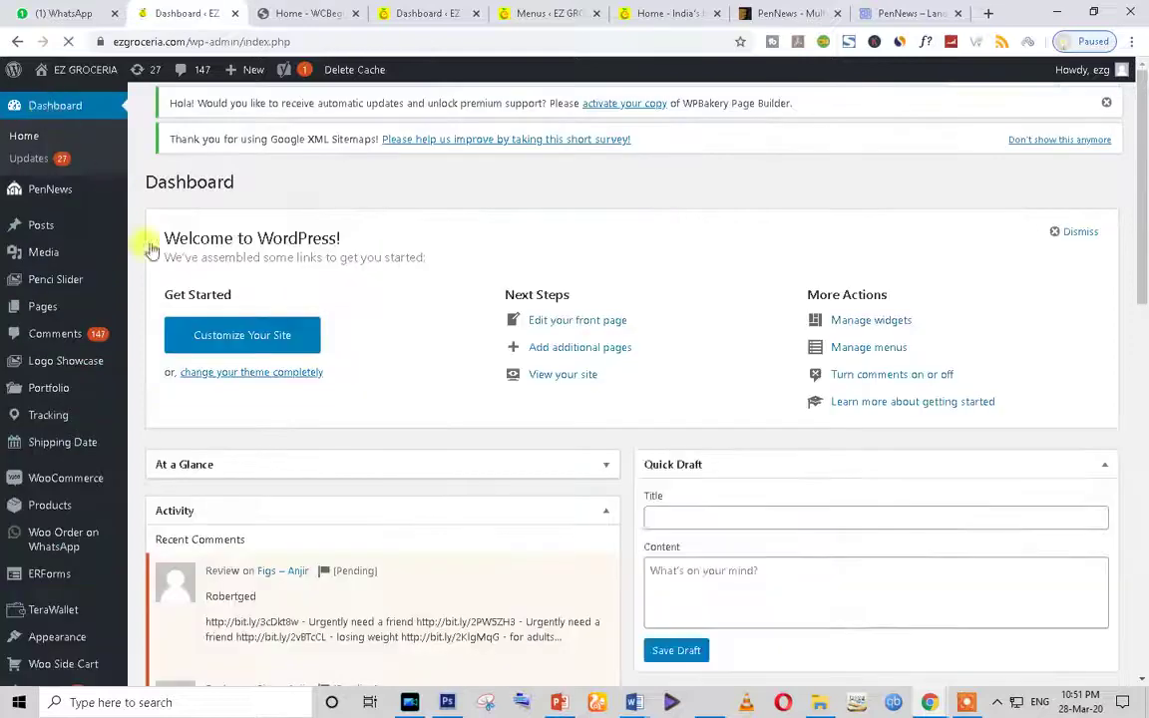
Step: Open Appearance > Customize from the Dashboard sidebar in a new browser tab
scroll(91, 539, "down", 4)
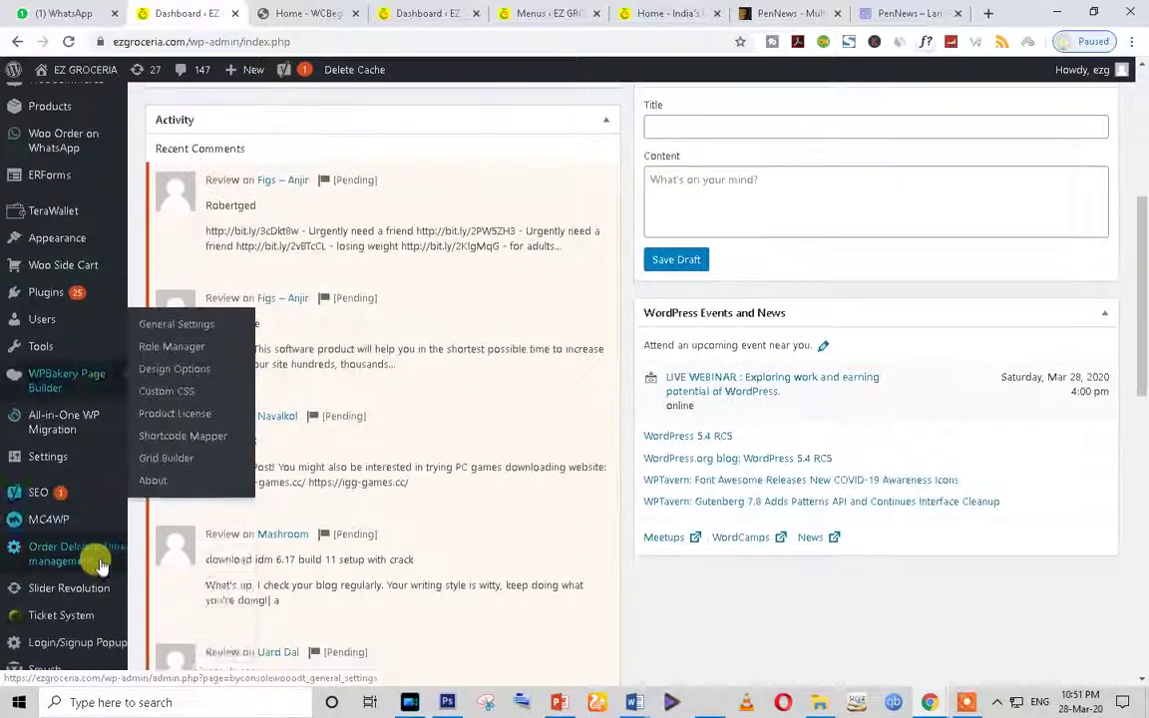
scroll(100, 591, "down", 3)
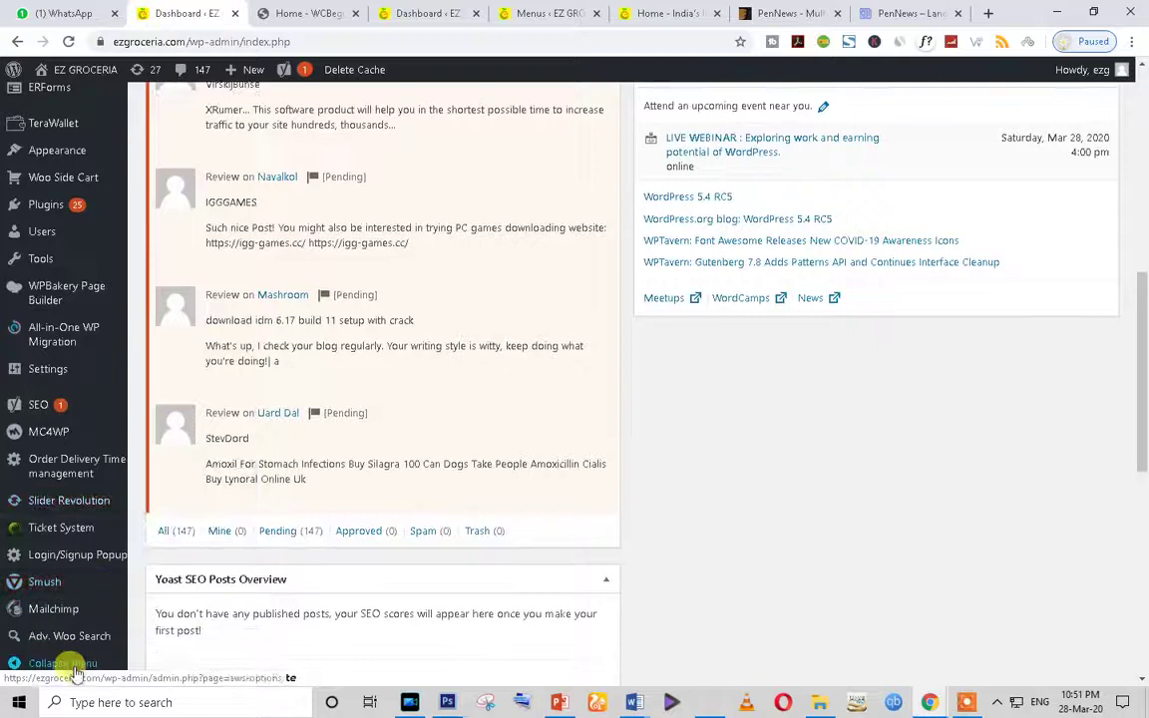
scroll(51, 205, "up", 3)
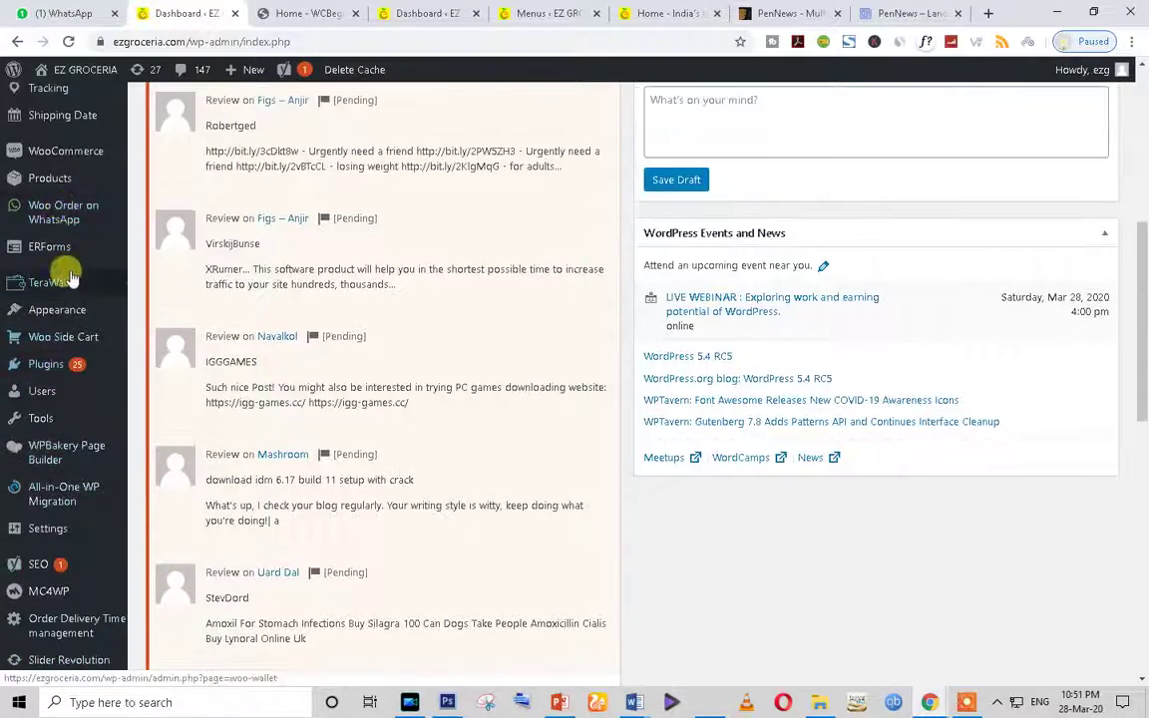
mouse_move(90, 237)
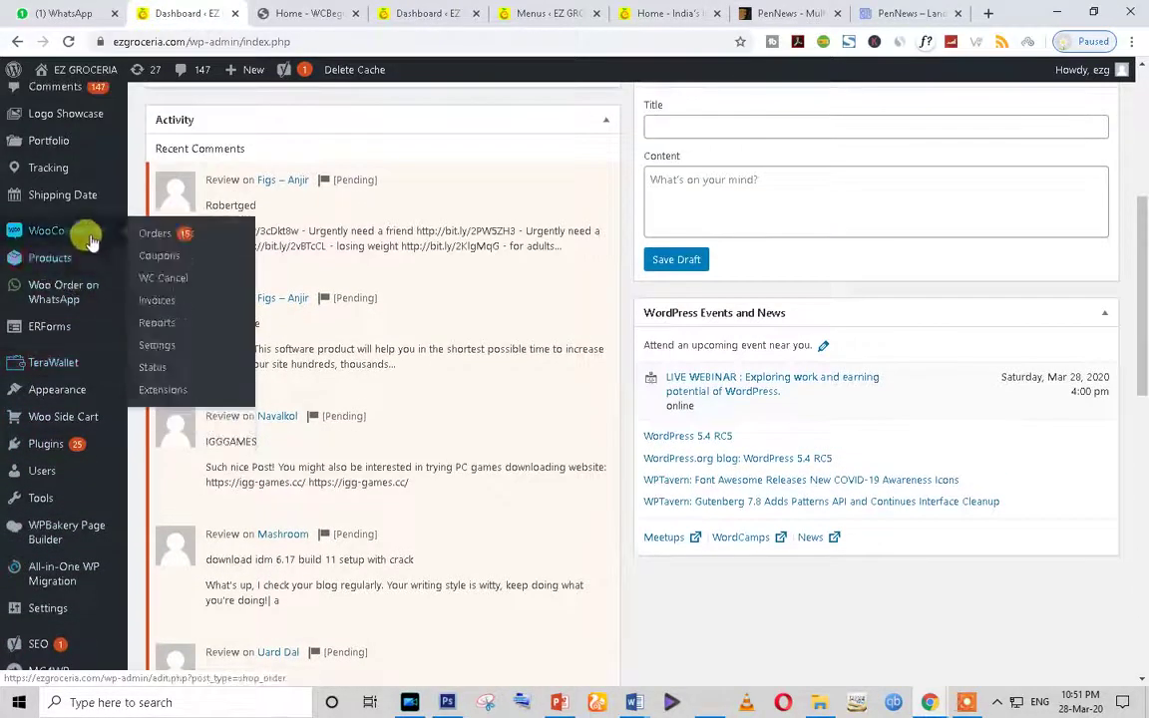
scroll(90, 239, "up", 1)
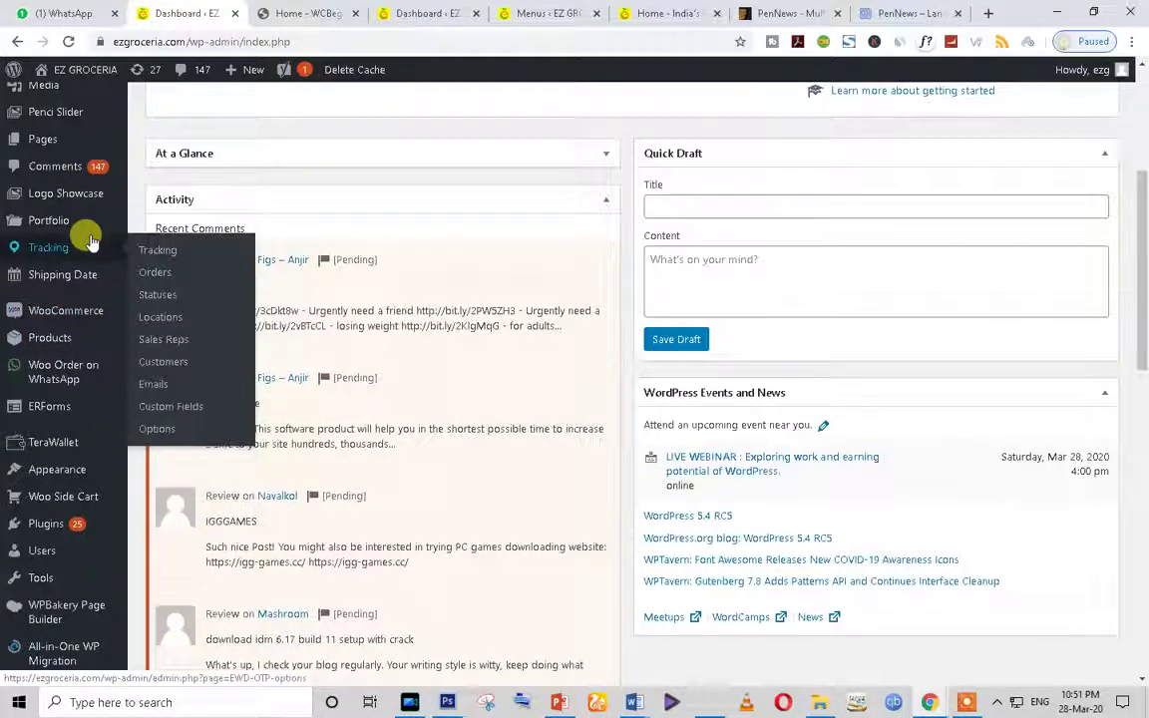
mouse_move(77, 469)
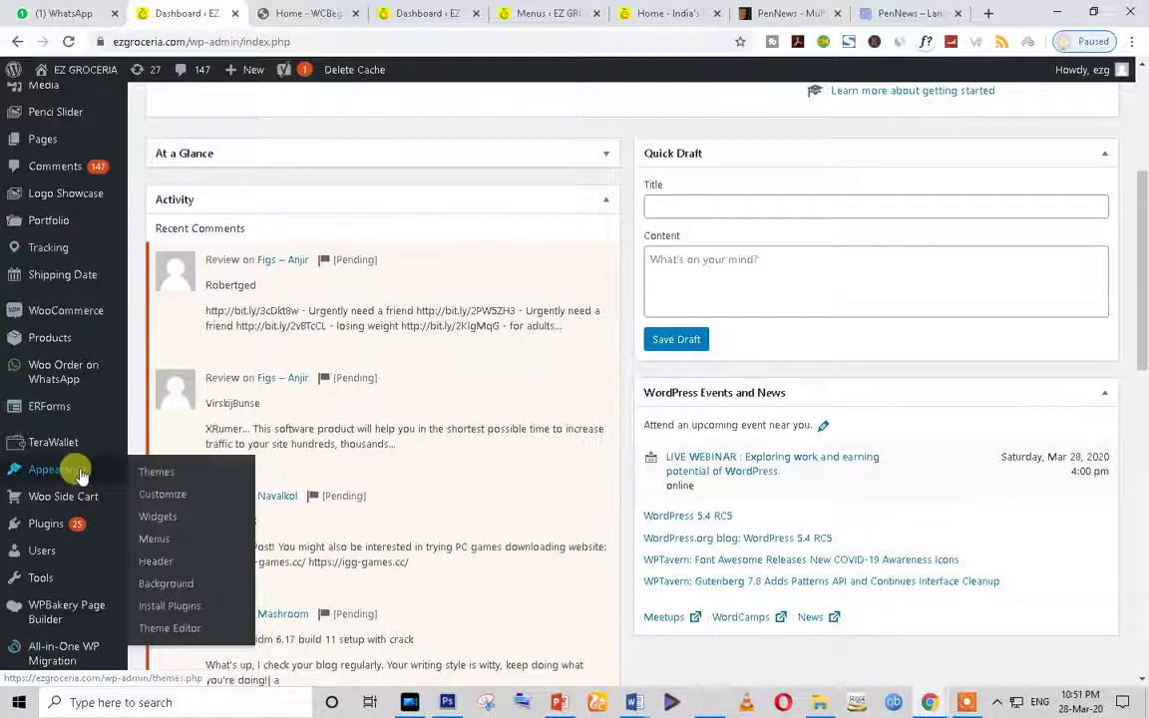
right_click(175, 499)
left_click(231, 508)
Step: Close the WCBeginner, duplicate Dashboard and Menus browser tabs
left_click(267, 13)
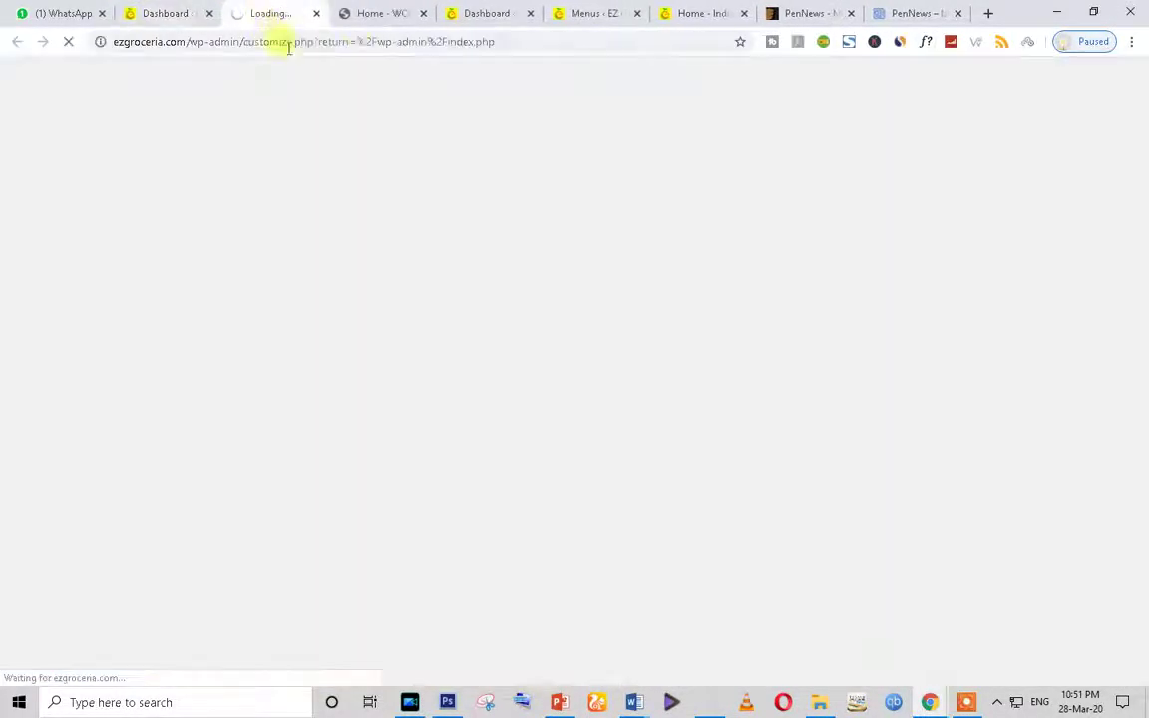
left_click(380, 12)
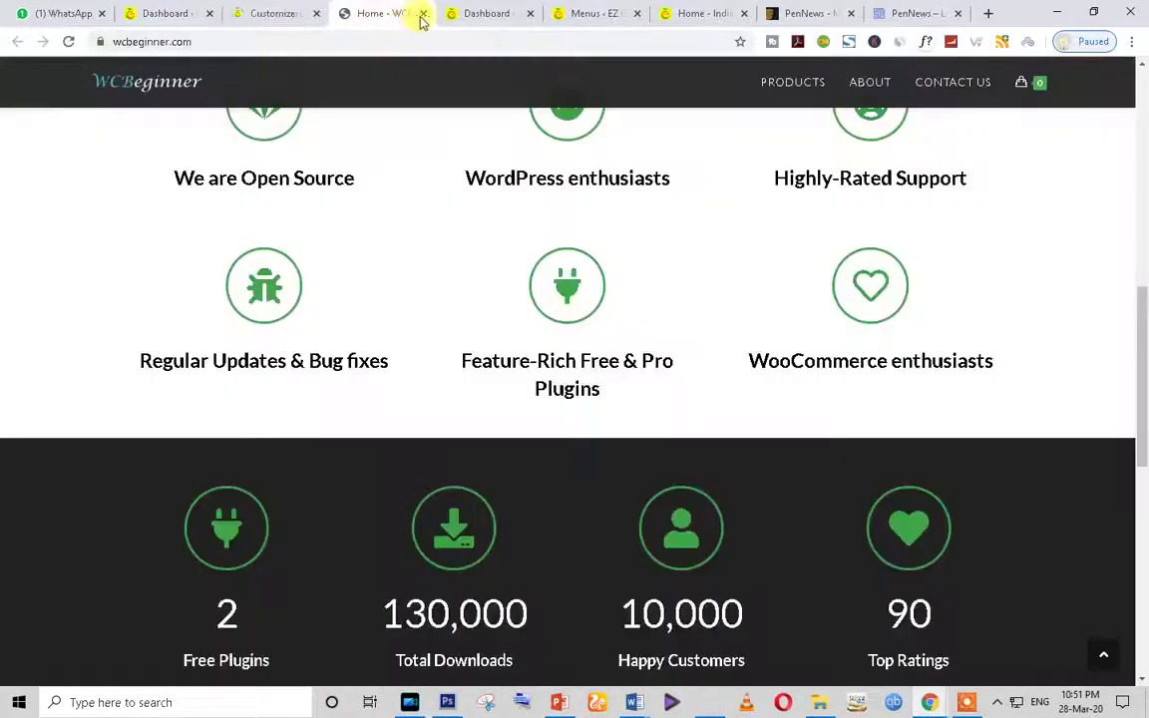
left_click(422, 15)
left_click(423, 14)
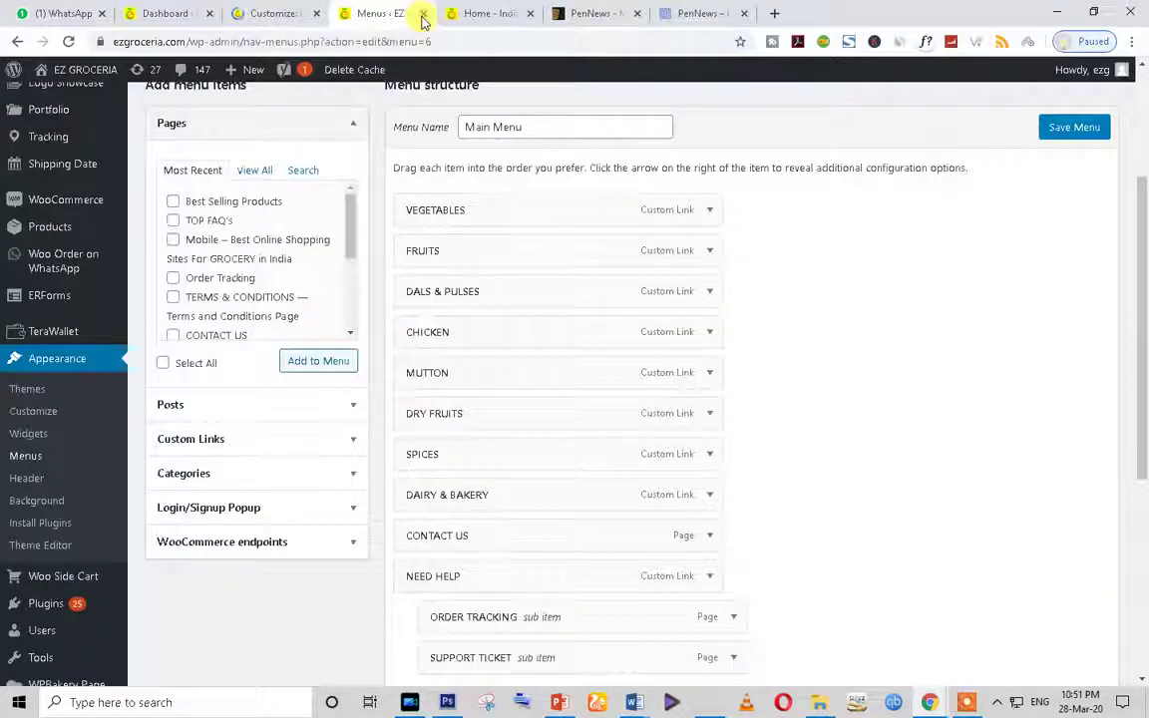
left_click(423, 14)
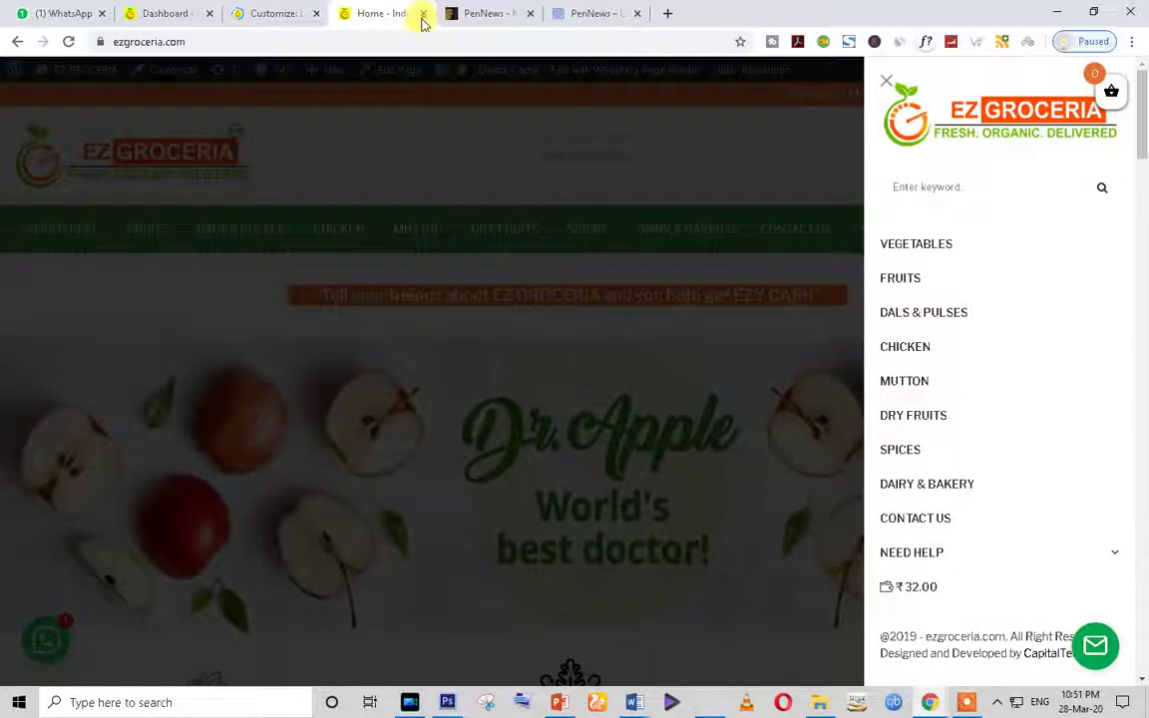
Step: Close both PenNews tabs and open the EZ Groceria storefront's hamburger side menu of grocery categories
left_click(887, 81)
left_click(405, 12)
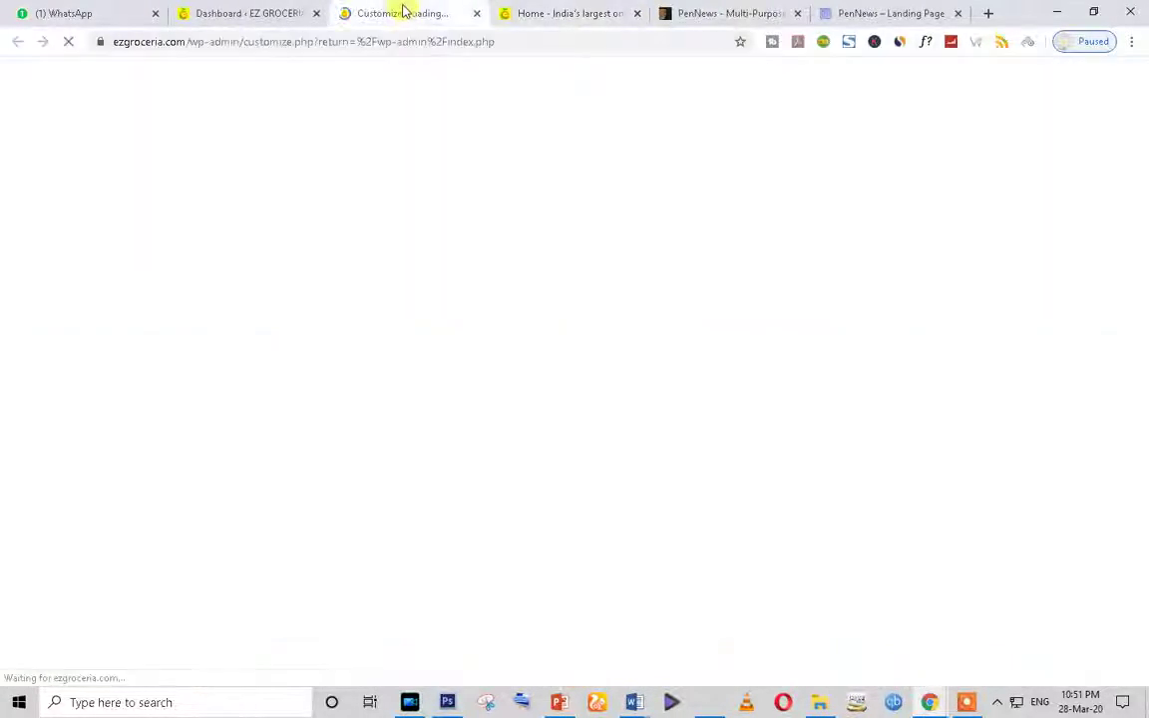
left_click(860, 13)
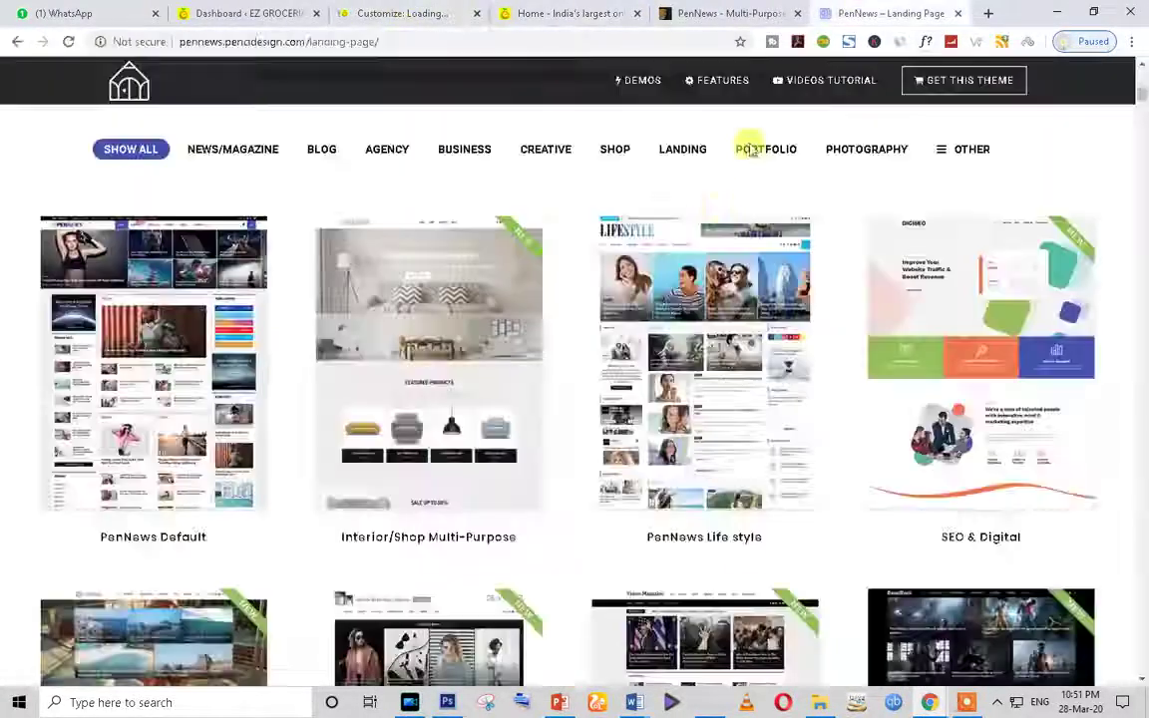
left_click(726, 12)
left_click(797, 13)
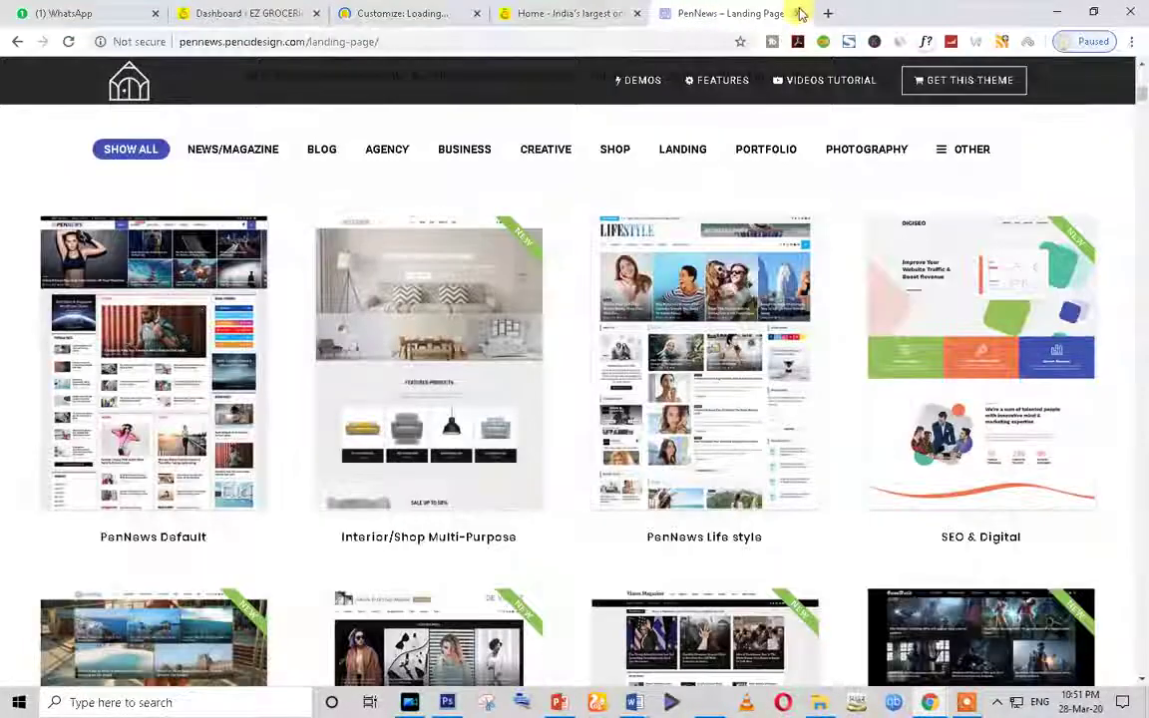
left_click(798, 13)
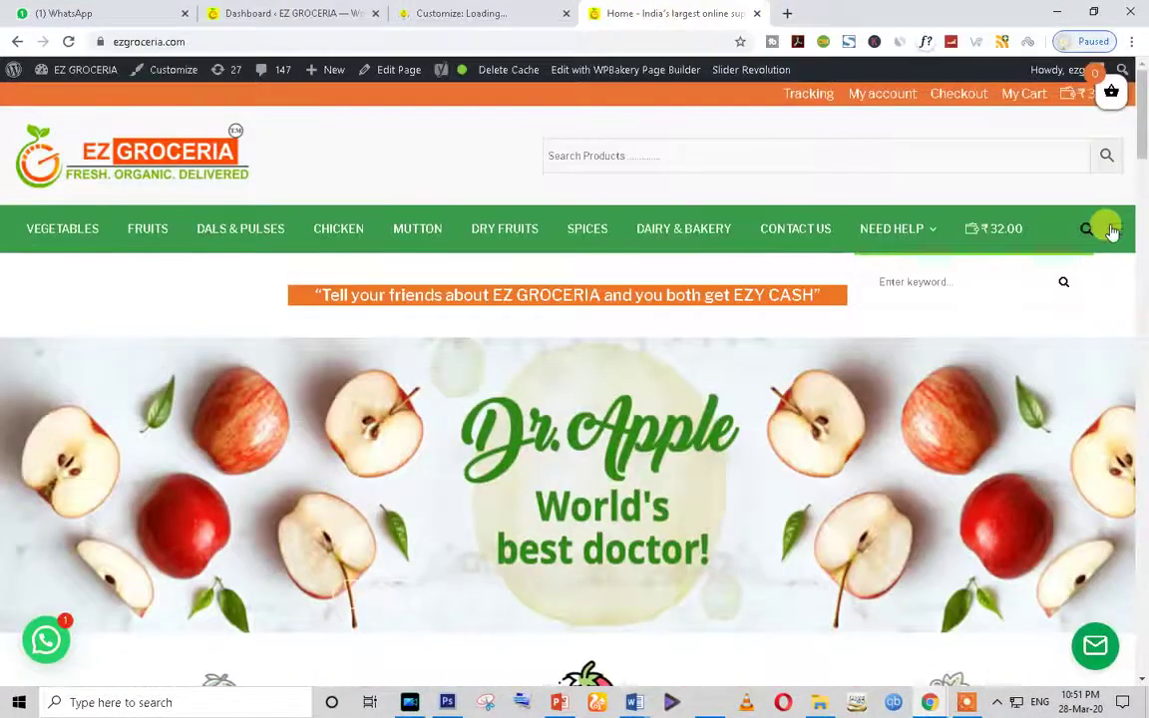
left_click(1113, 228)
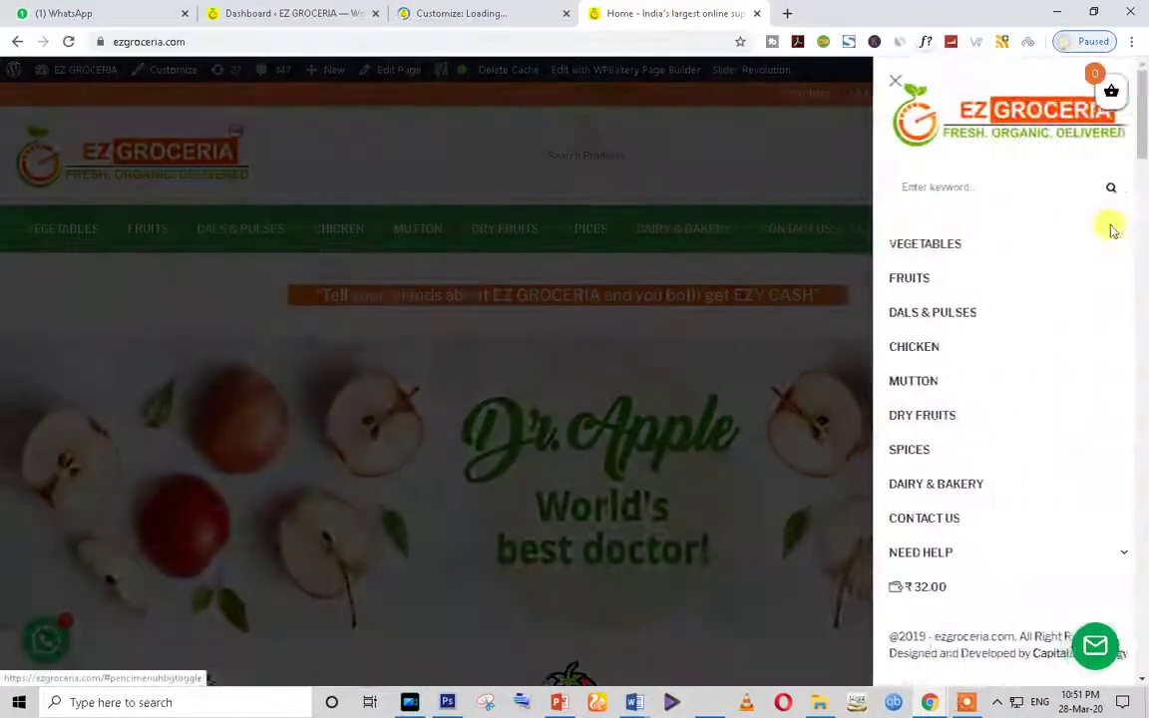
left_click(886, 78)
Step: Check the loaded Customizer, then browse the live storefront homepage and run a blank search
left_click(412, 11)
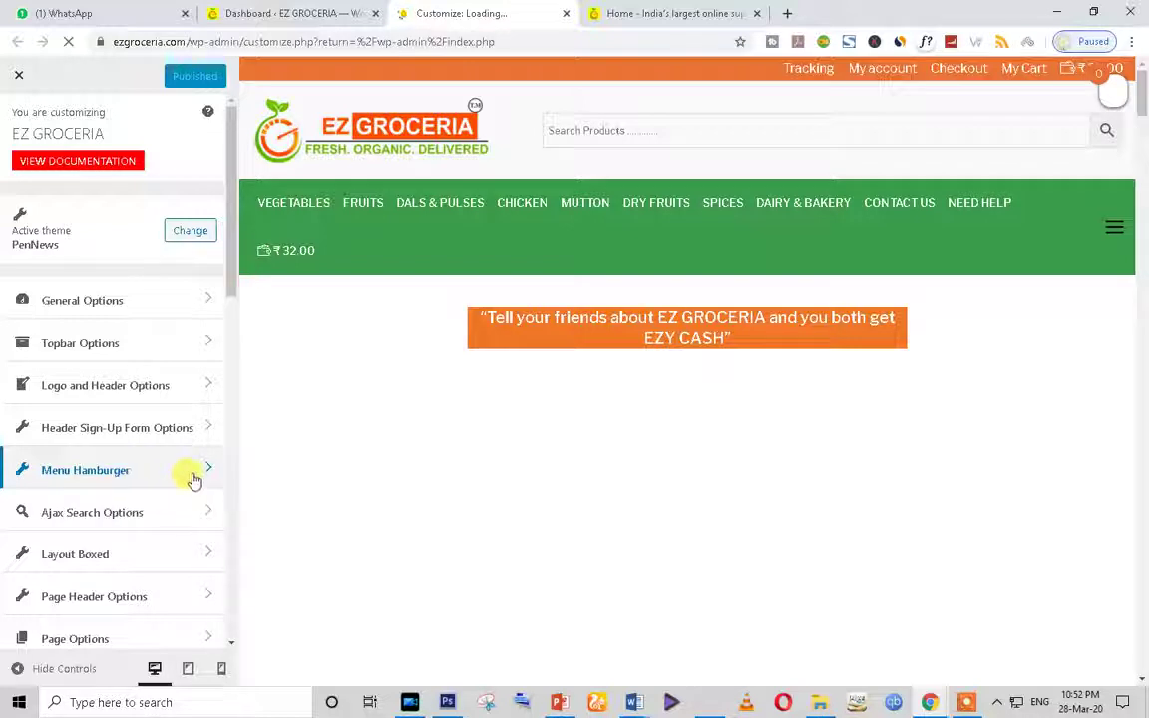
left_click(720, 8)
scroll(638, 419, "down", 1)
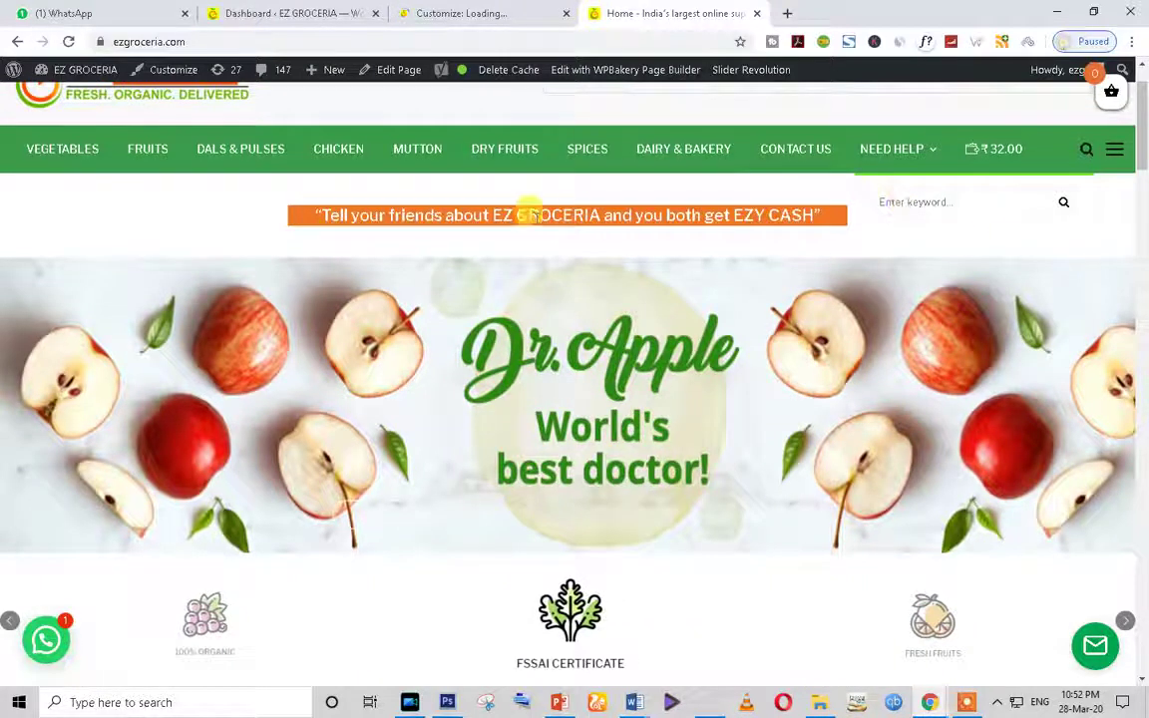
scroll(575, 454, "down", 2)
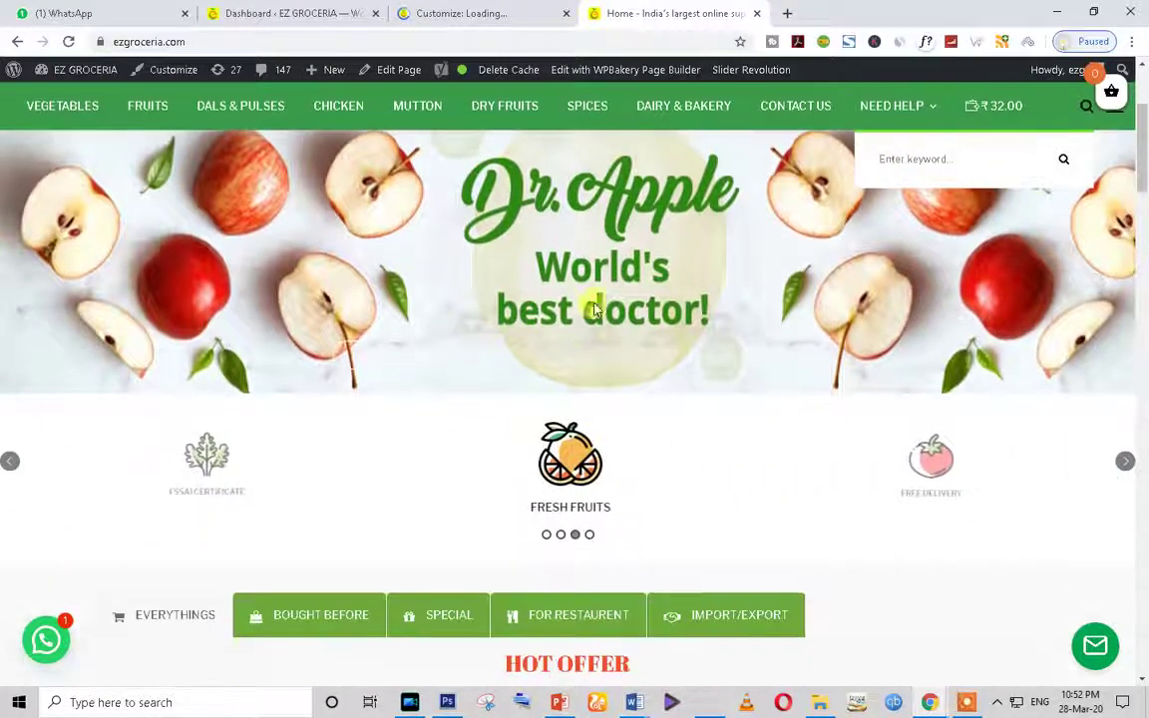
scroll(1096, 256, "up", 3)
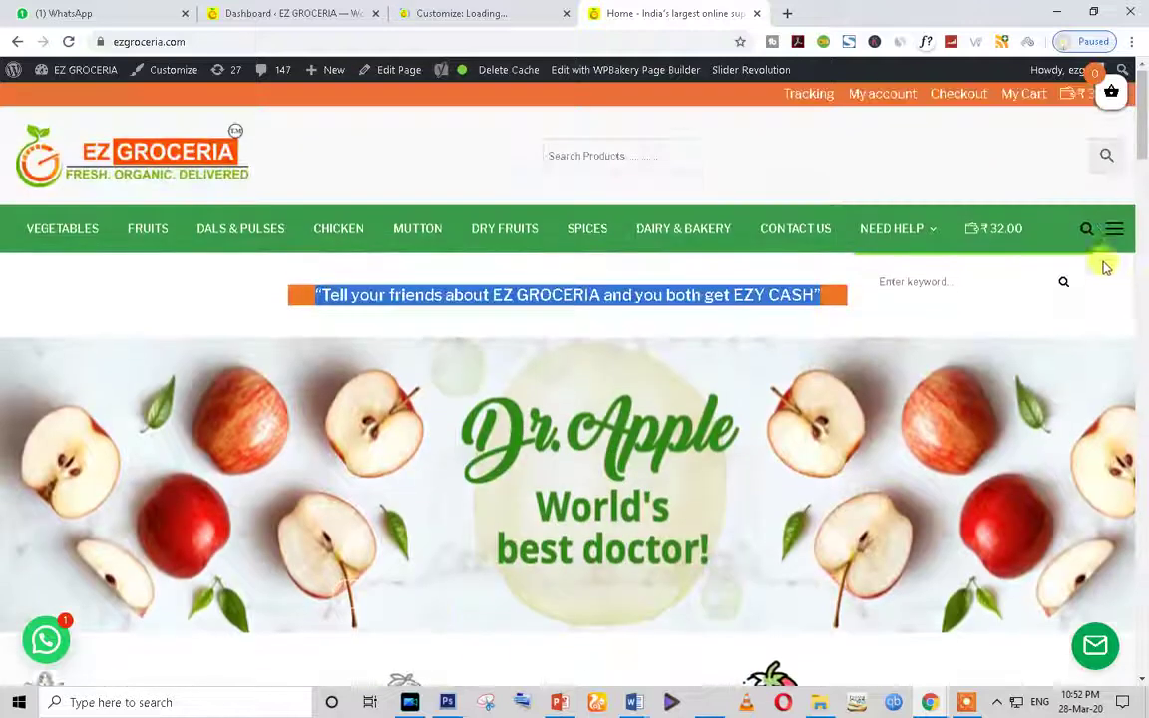
left_click(1063, 282)
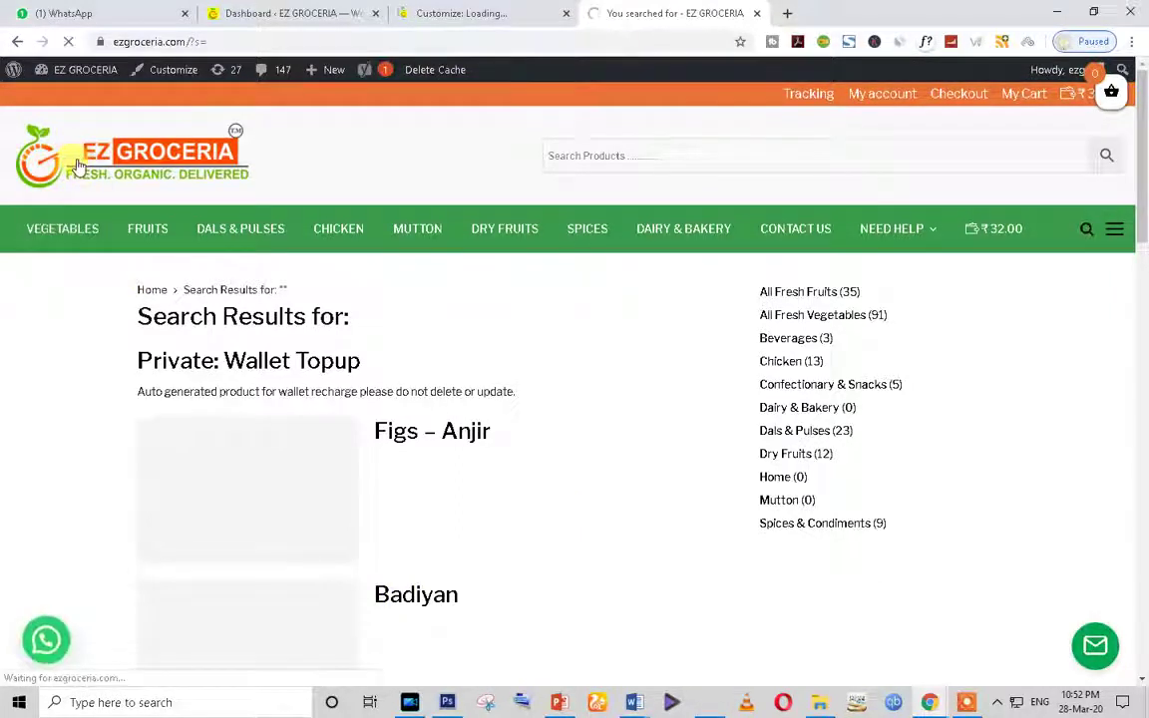
Step: Return via the Customizer to the admin Dashboard and view the Yoast SEO Posts Overview
left_click(487, 10)
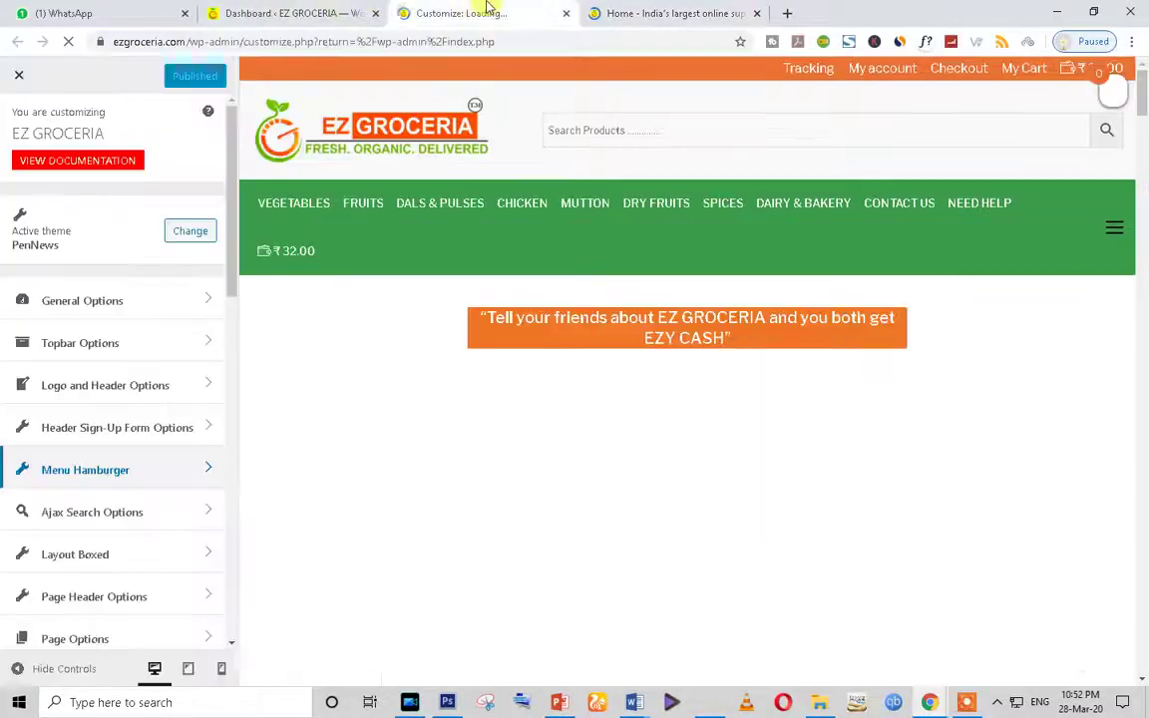
left_click(248, 7)
scroll(436, 167, "down", 10)
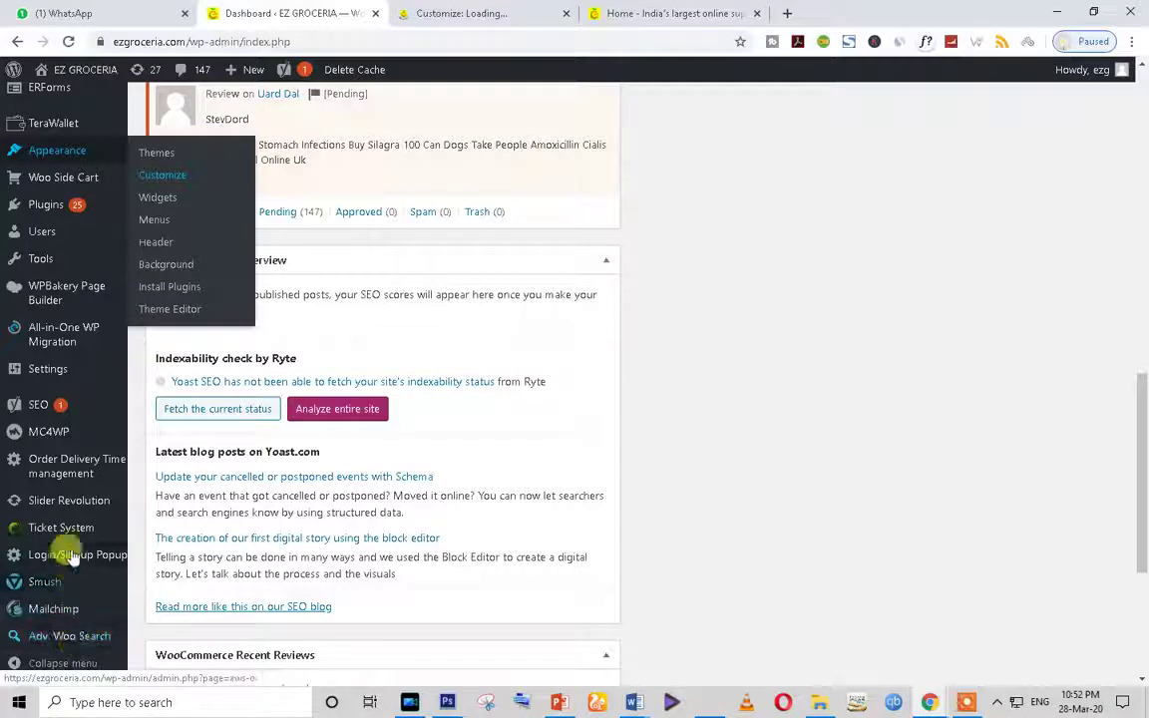
mouse_move(99, 510)
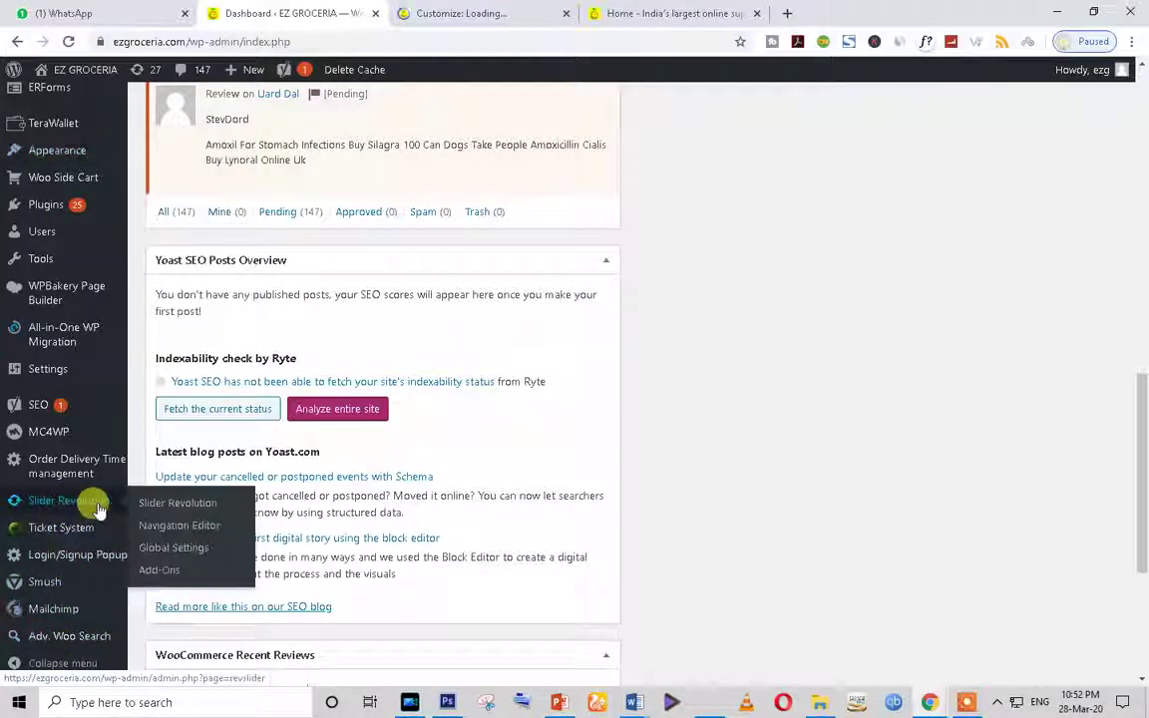
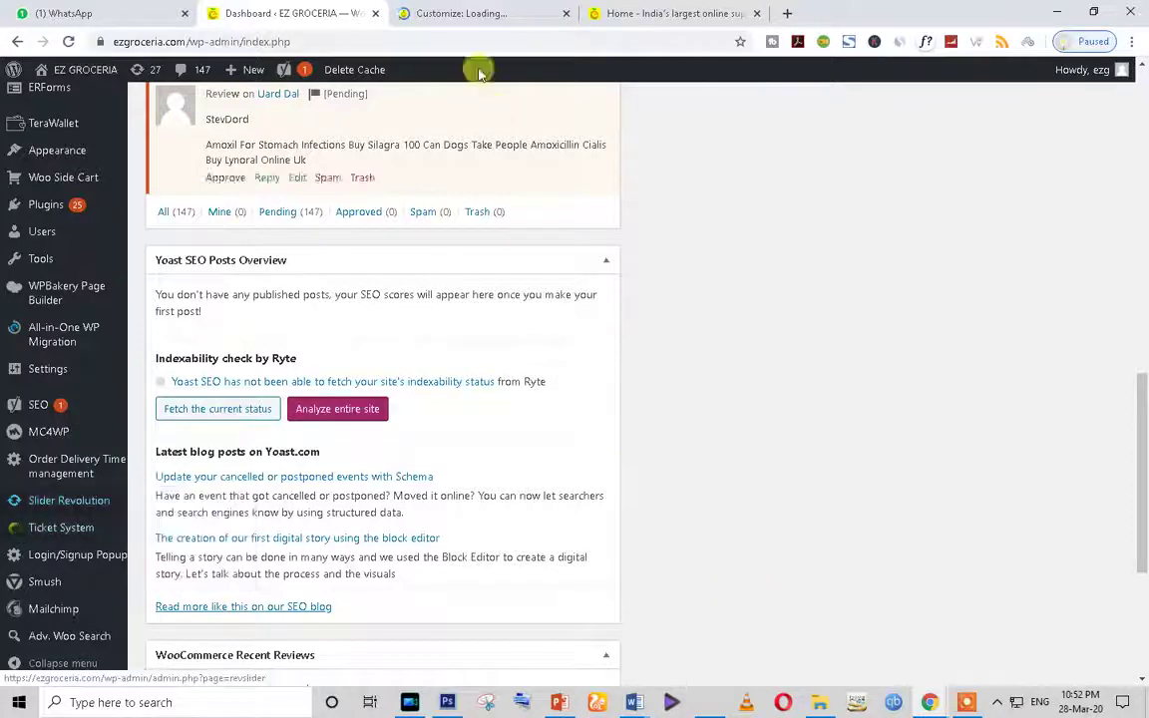
Step: Glance at the Customizer and the live storefront homepage, then return to the admin Dashboard
left_click(439, 10)
left_click(688, 12)
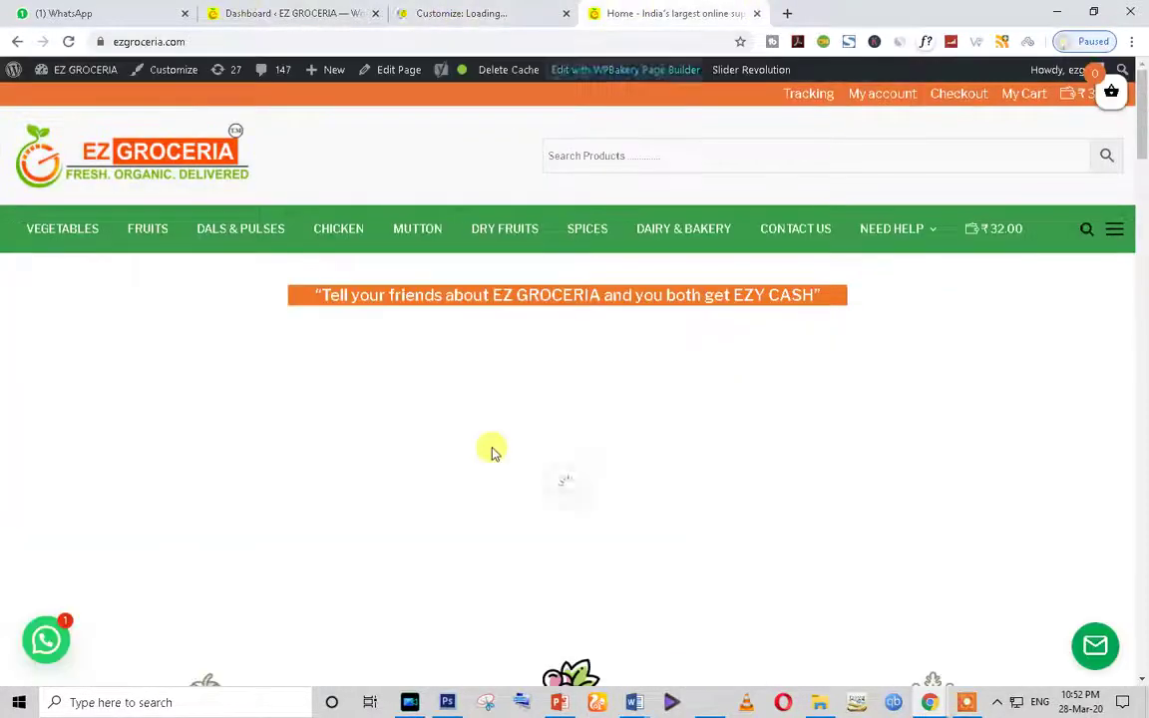
scroll(660, 532, "down", 2)
scroll(661, 532, "down", 4)
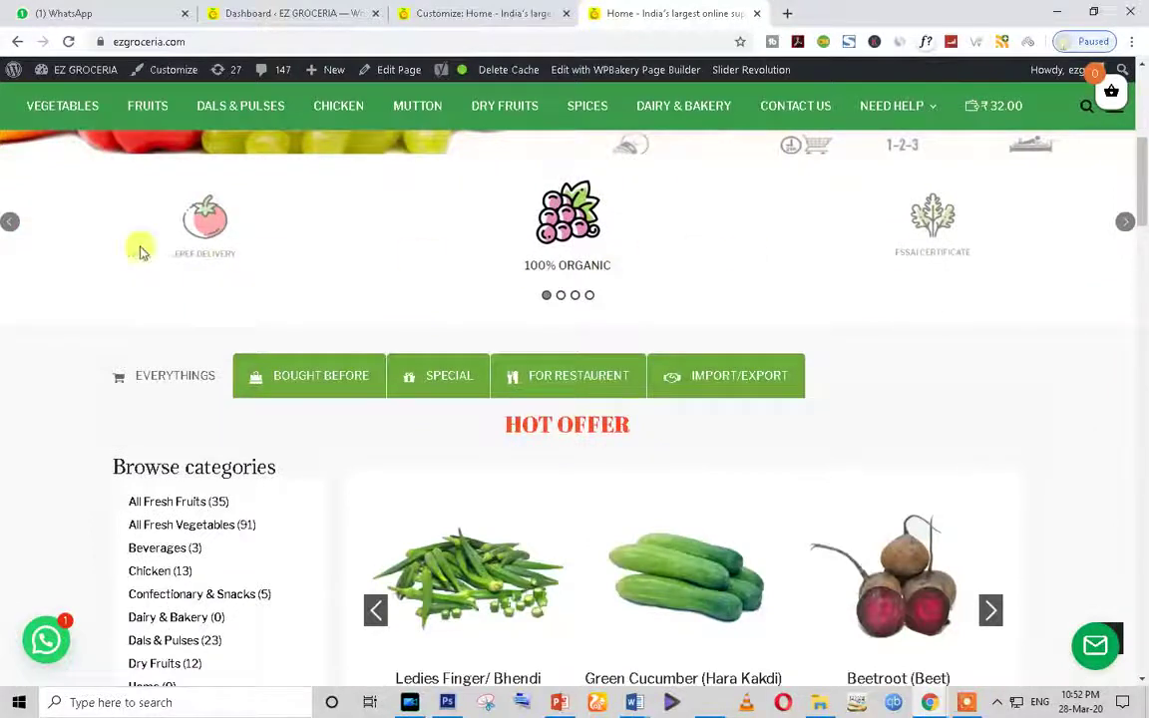
left_click(270, 13)
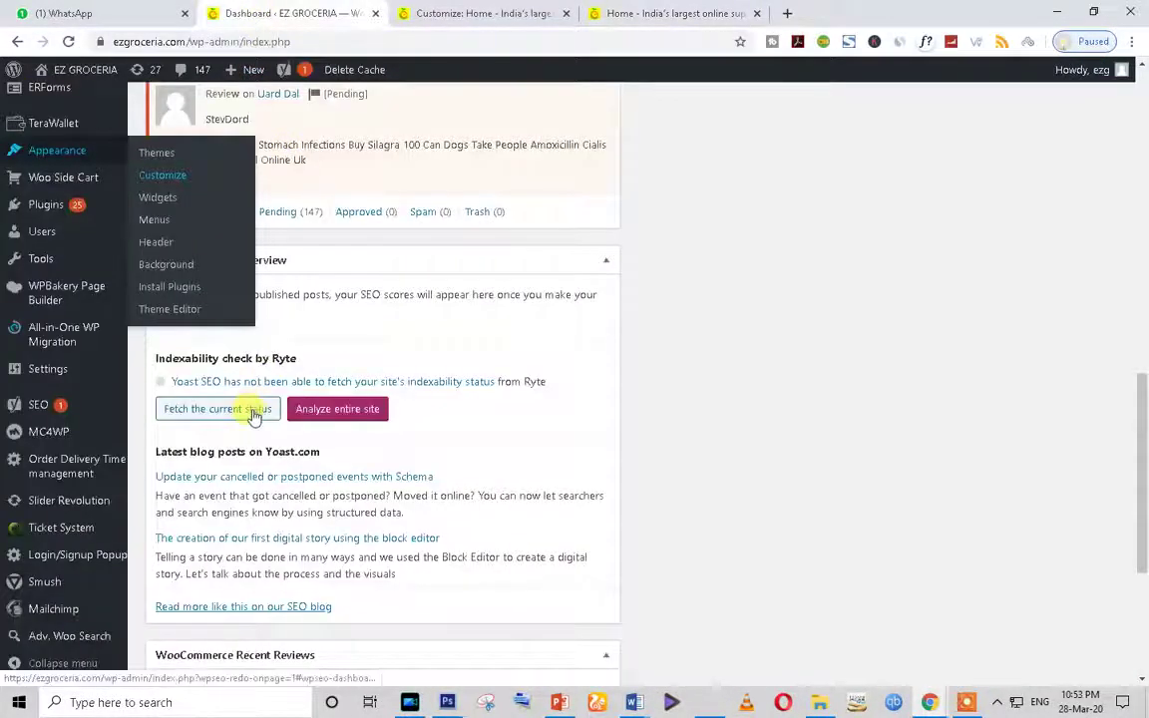
scroll(249, 409, "up", 2)
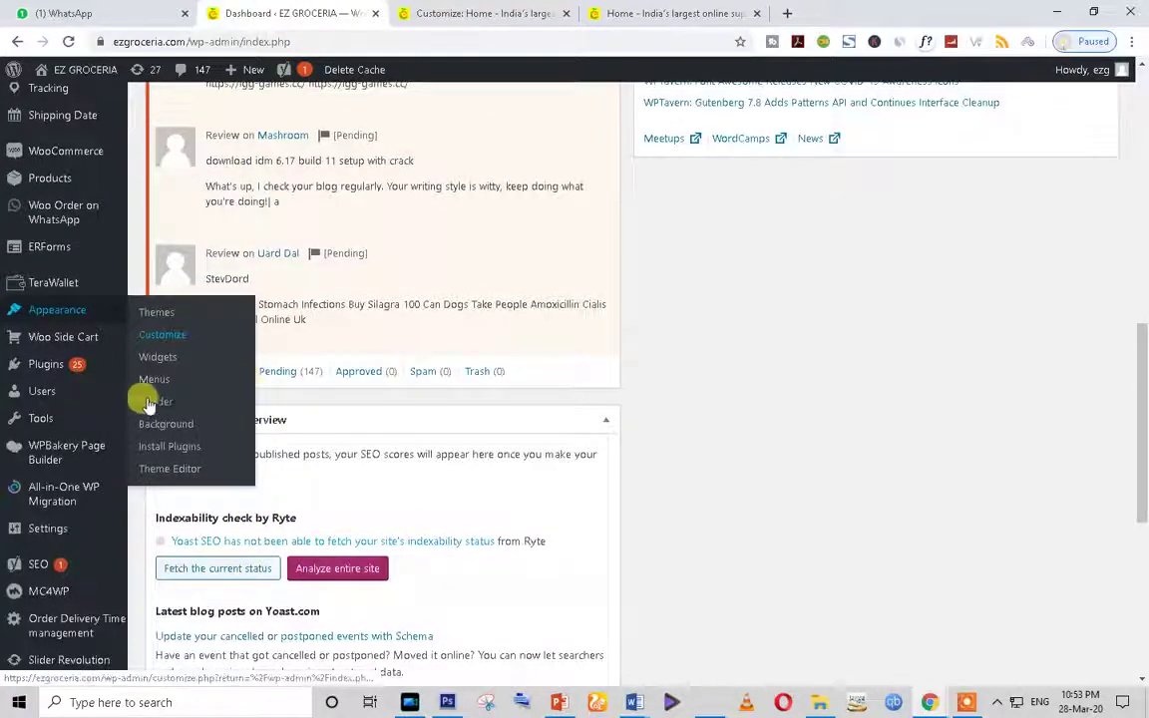
scroll(85, 249, "up", 2)
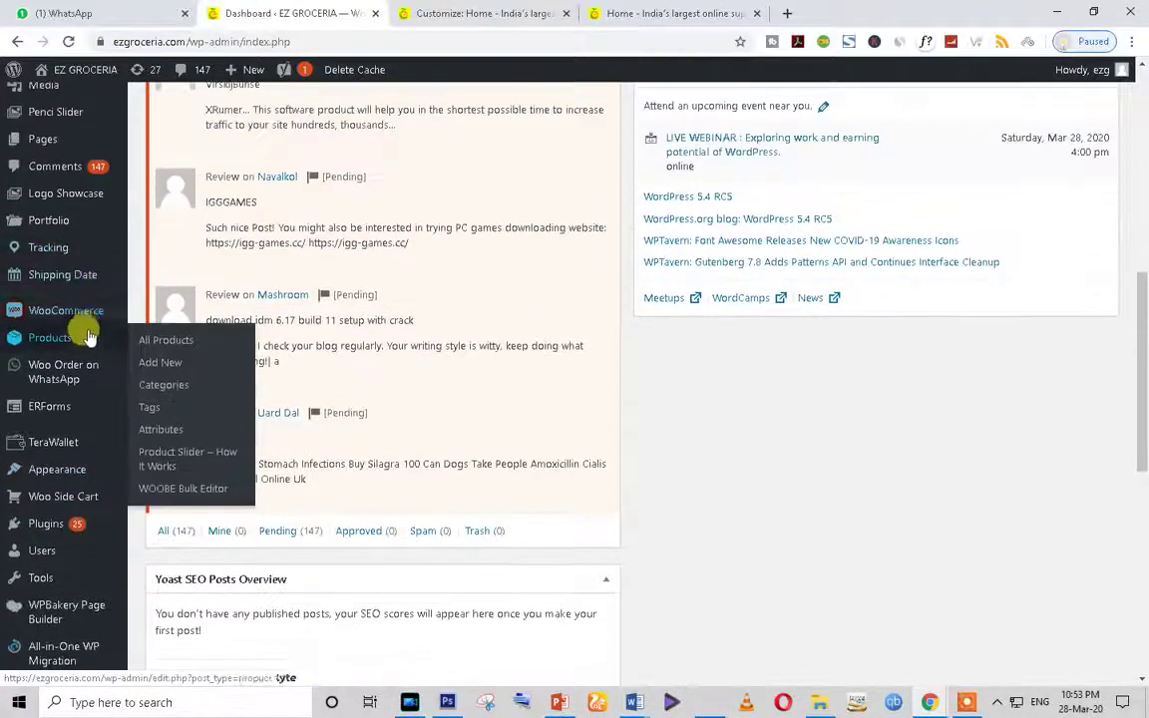
mouse_move(56, 198)
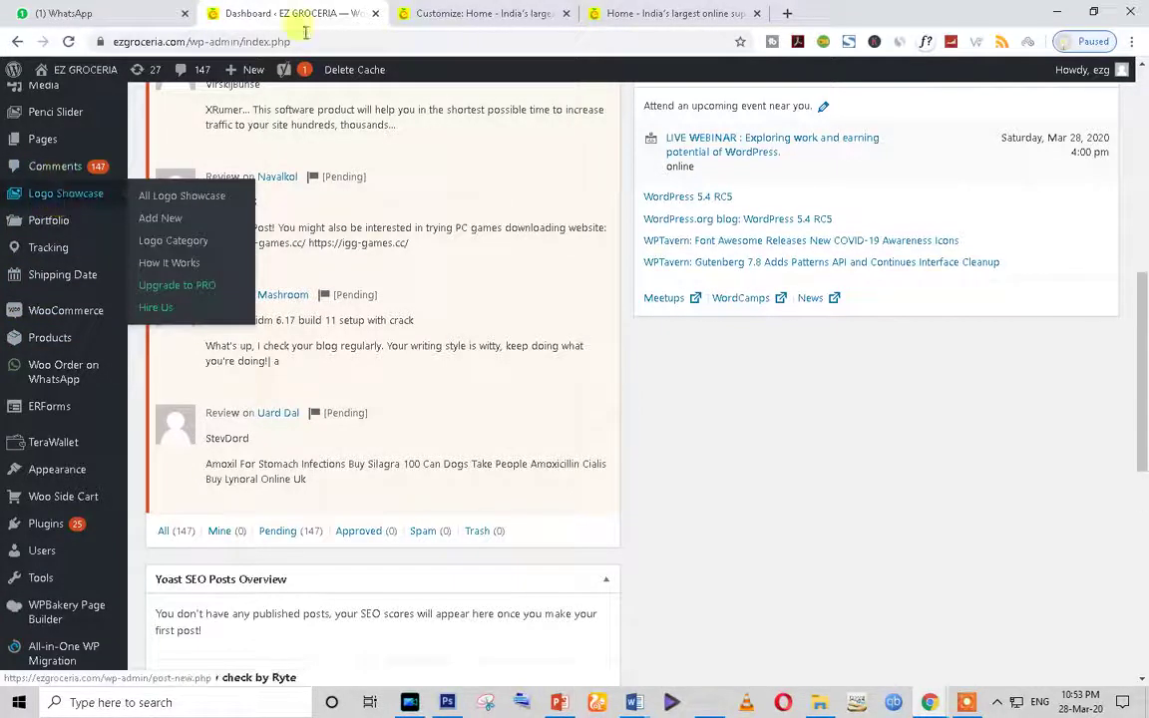
Step: Scroll through the live storefront homepage again, then go back to the Dashboard
left_click(449, 13)
left_click(638, 13)
scroll(545, 402, "down", 4)
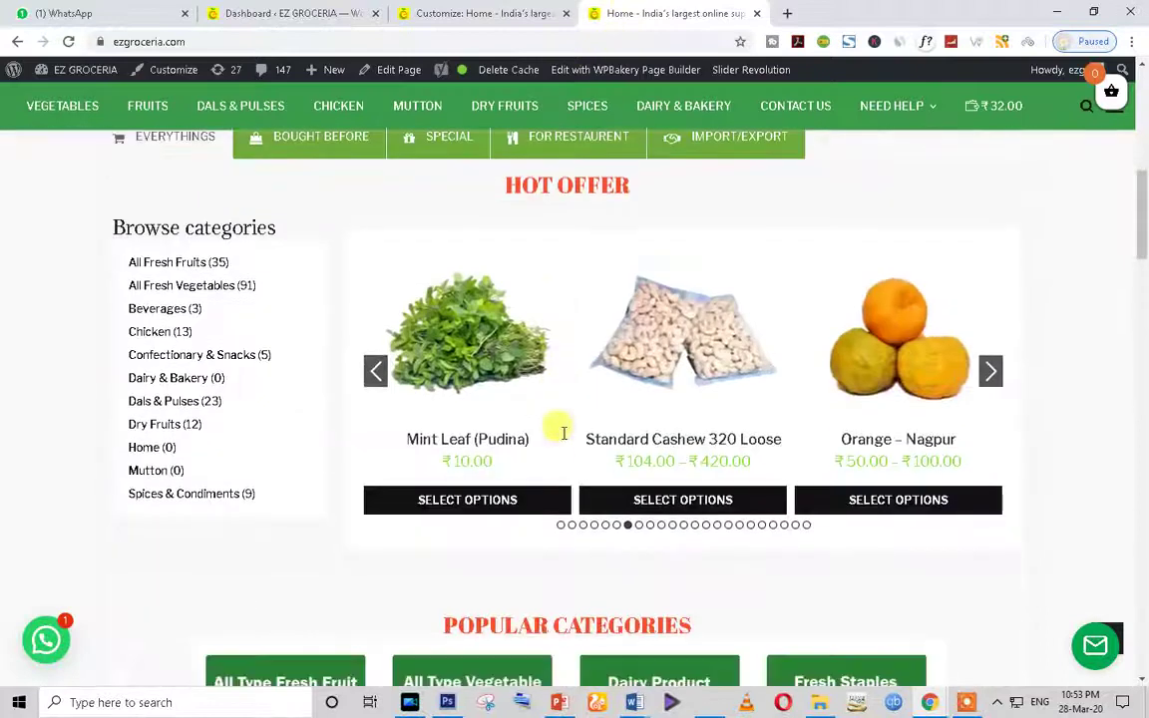
scroll(479, 246, "up", 1)
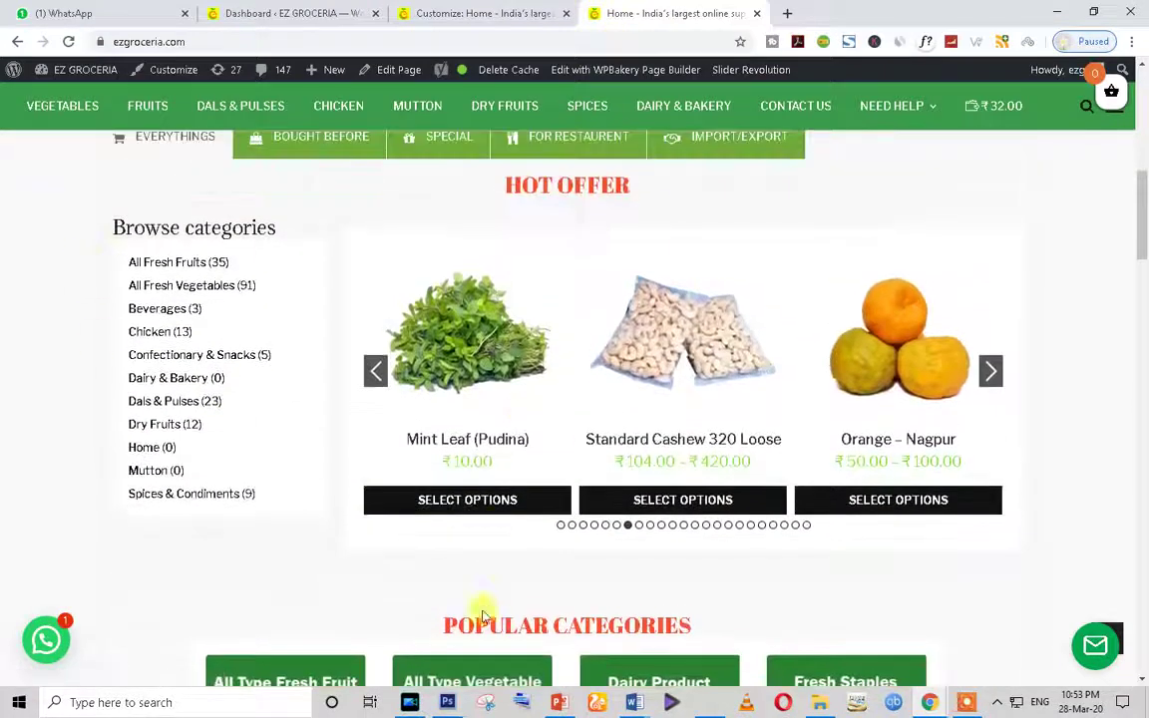
scroll(481, 613, "up", 2)
scroll(648, 568, "down", 1)
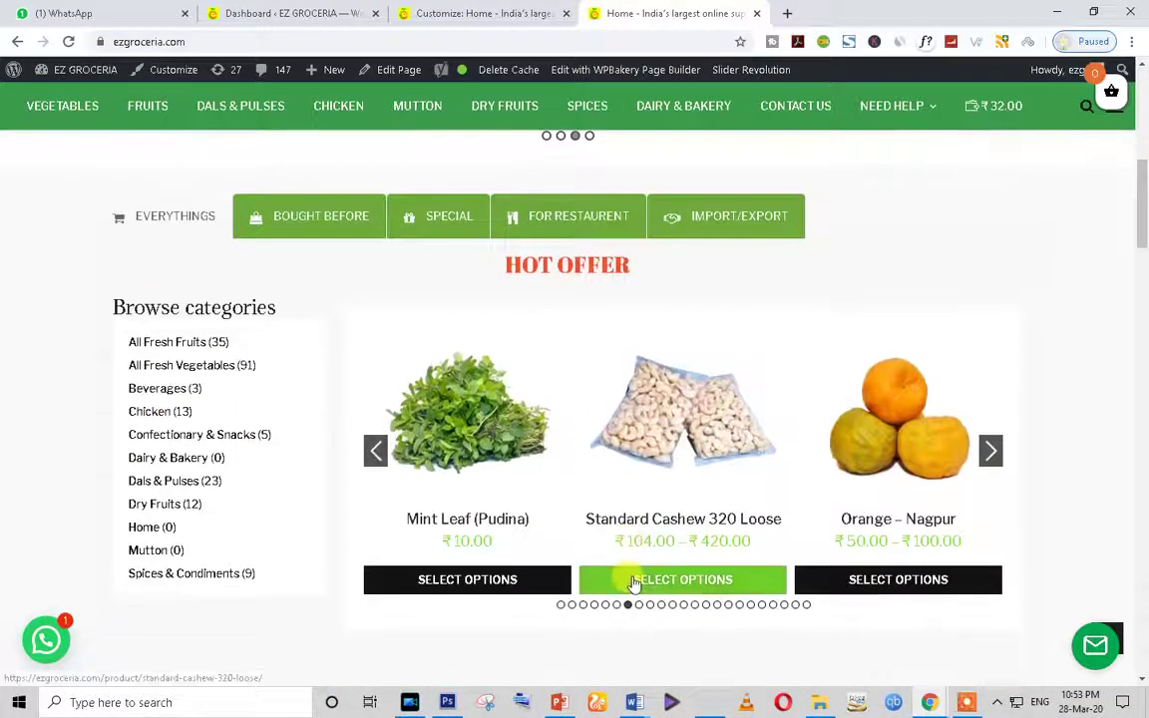
scroll(218, 530, "up", 6)
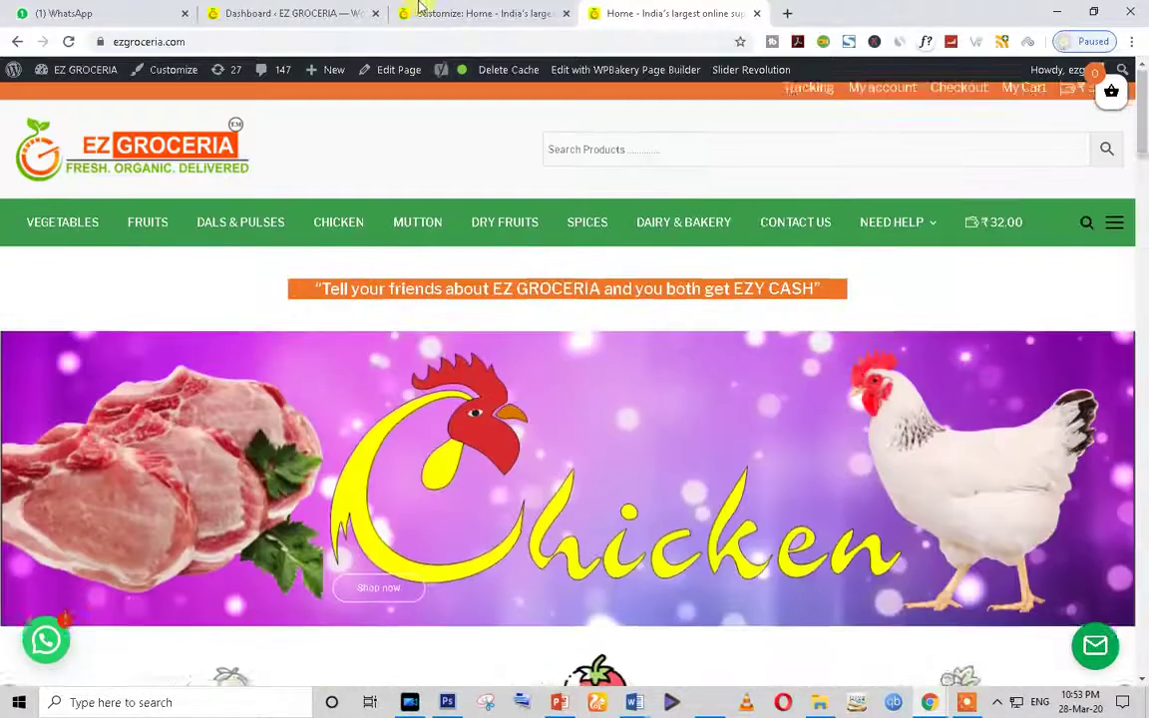
left_click(471, 10)
left_click(295, 8)
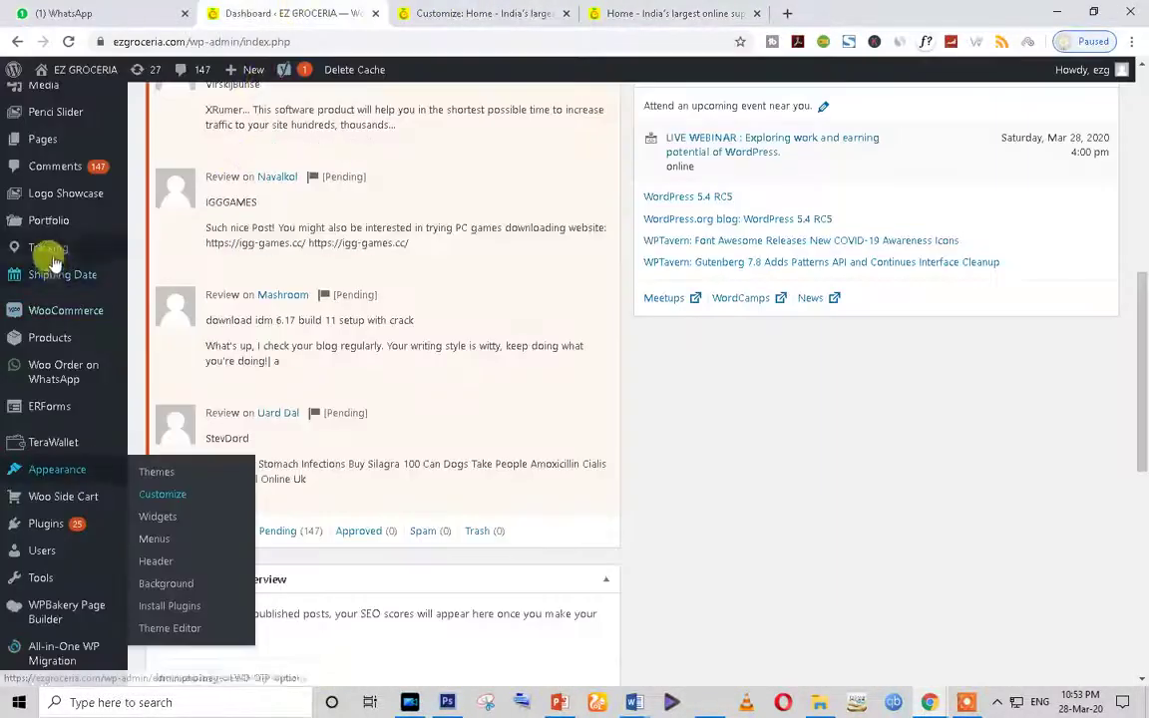
scroll(30, 229, "up", 1)
Step: Open the admin Pages list in a new tab and switch to it
right_click(55, 299)
left_click(99, 310)
left_click(491, 24)
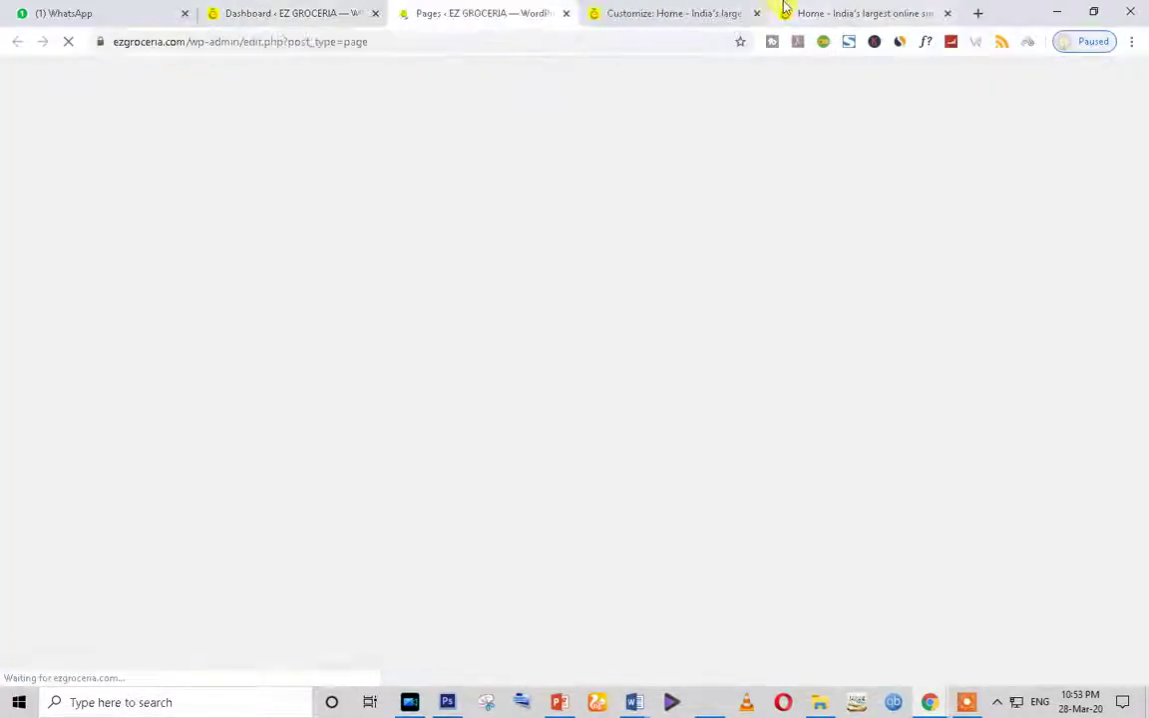
left_click(853, 13)
scroll(565, 378, "down", 3)
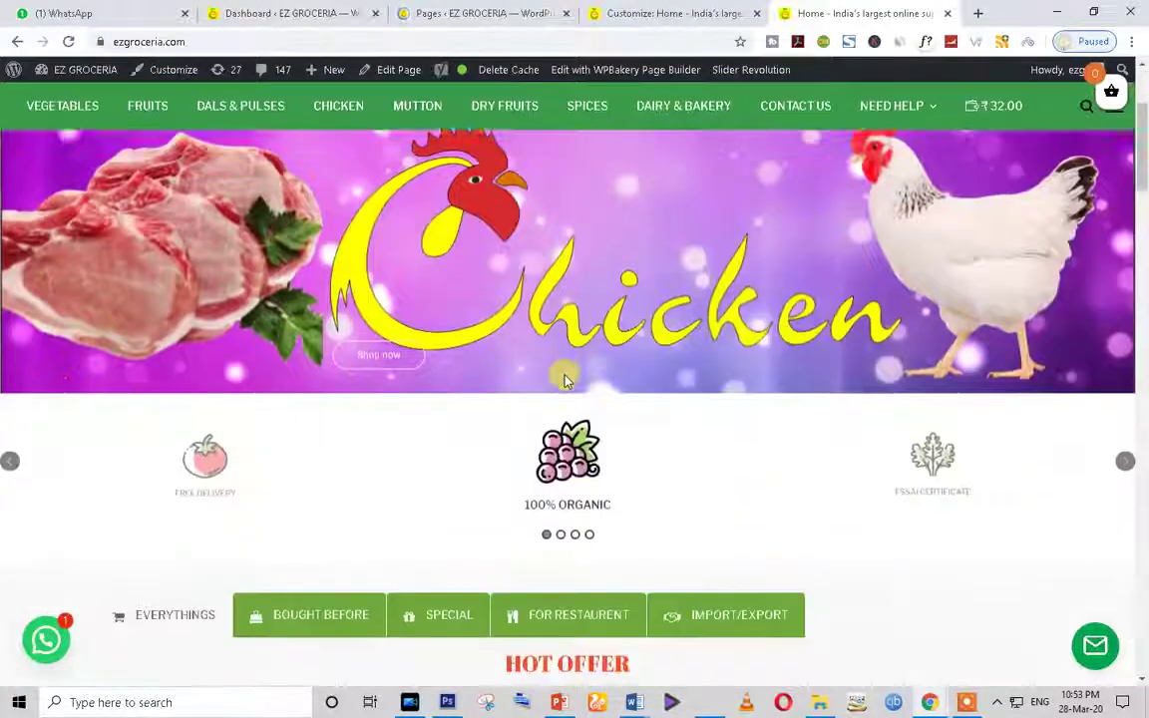
left_click(444, 13)
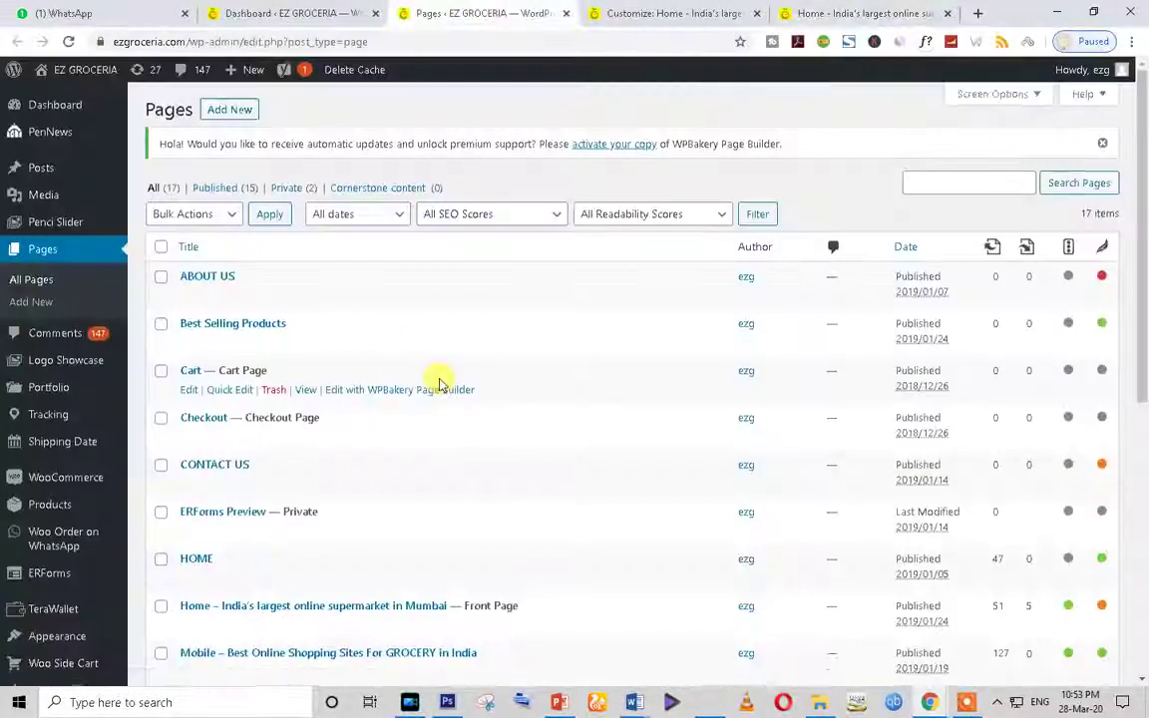
Step: Scroll through all 17 pages and open the Home page's editor in a new tab
scroll(439, 381, "down", 1)
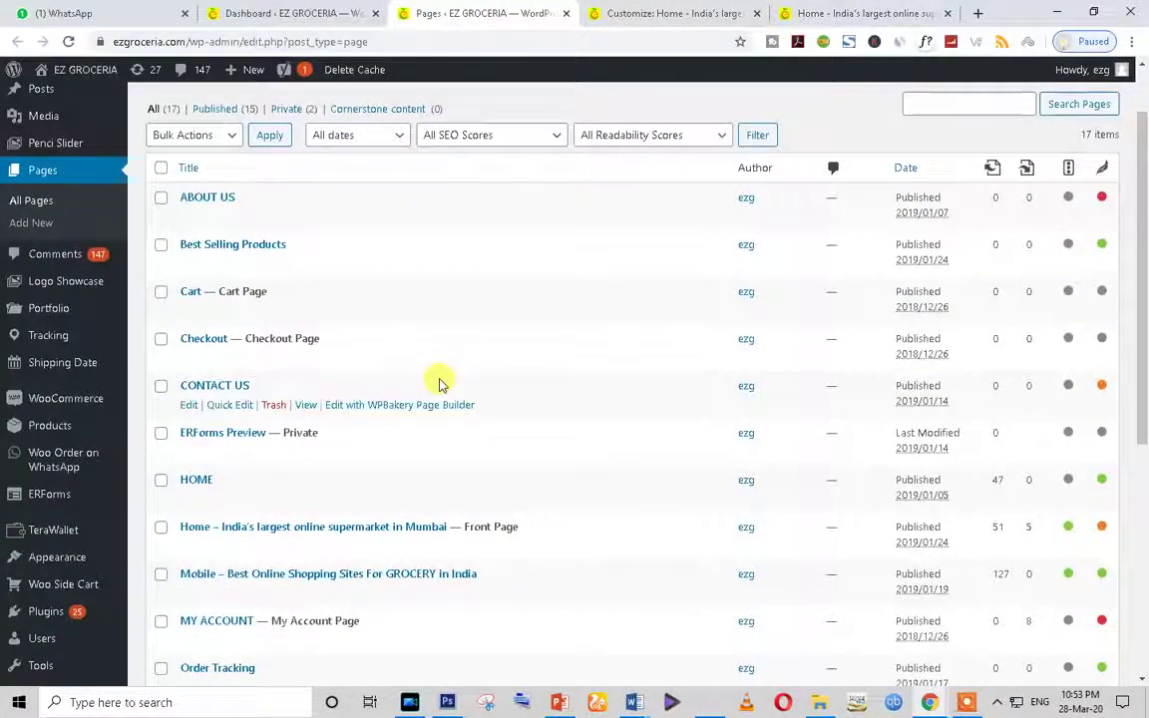
scroll(439, 381, "down", 1)
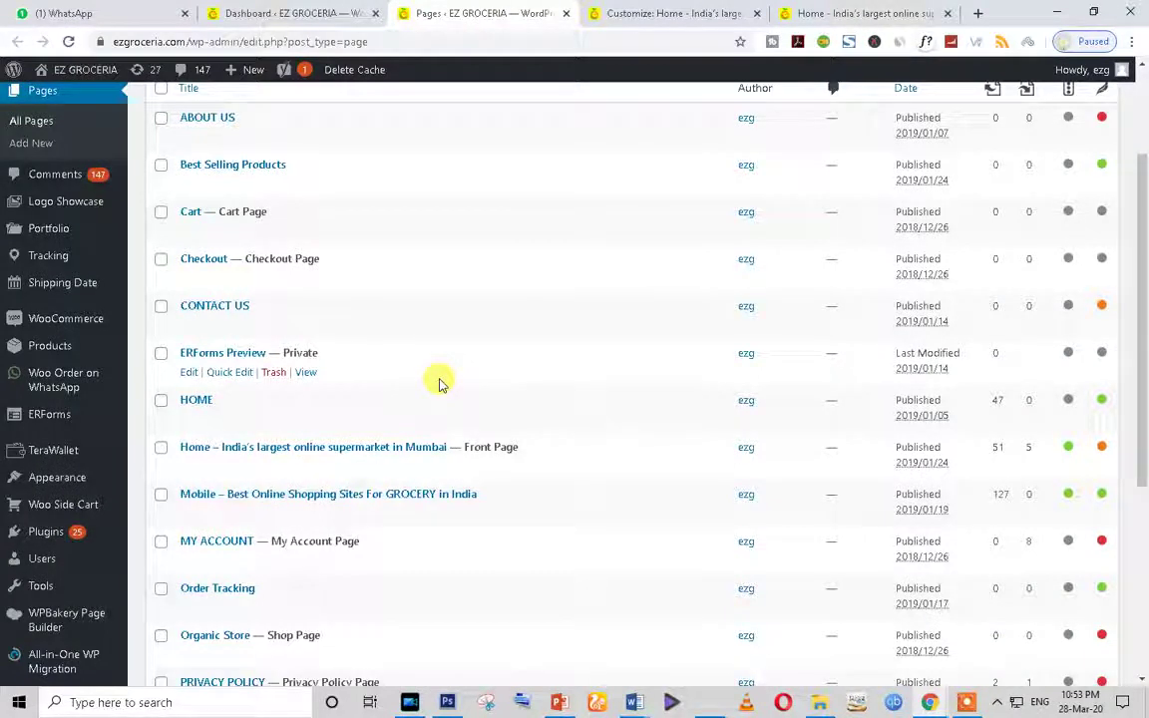
scroll(439, 381, "down", 2)
scroll(456, 467, "down", 1)
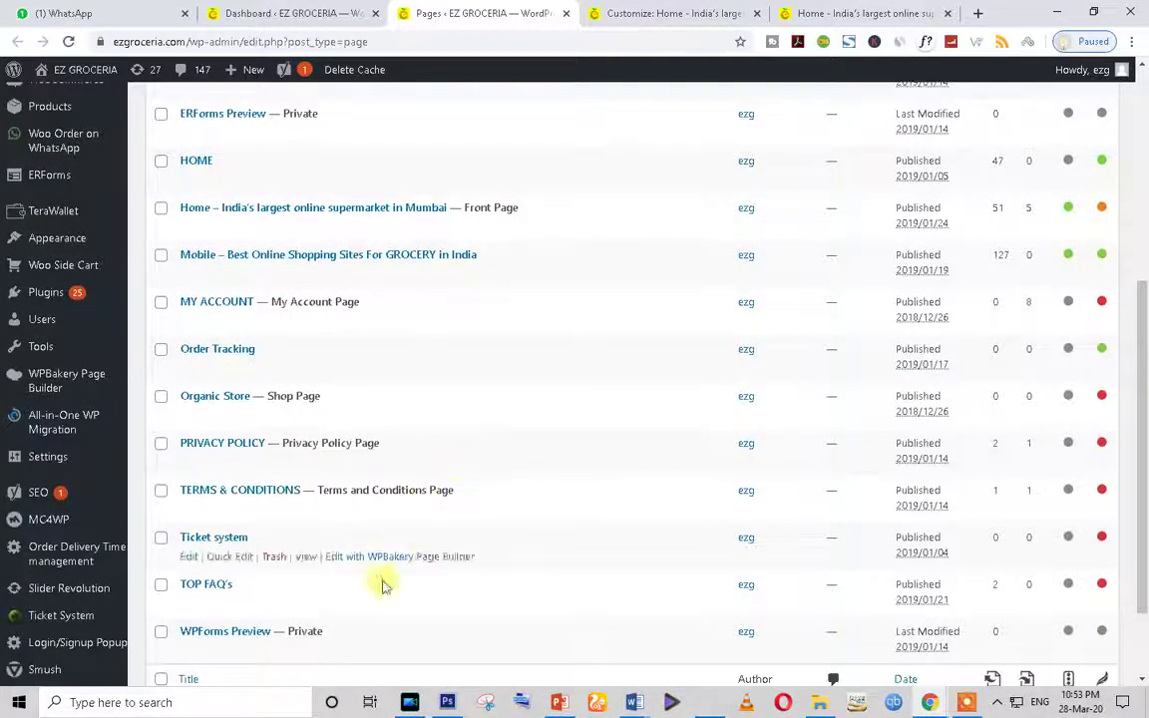
scroll(412, 450, "up", 3)
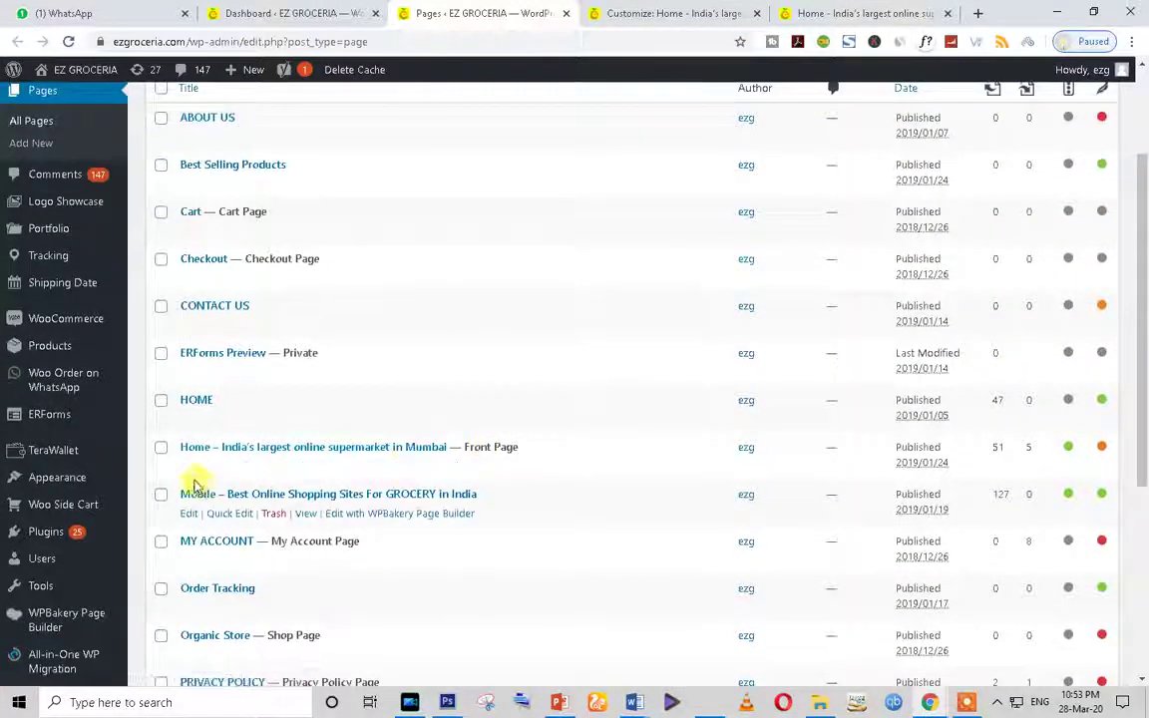
right_click(190, 474)
left_click(240, 479)
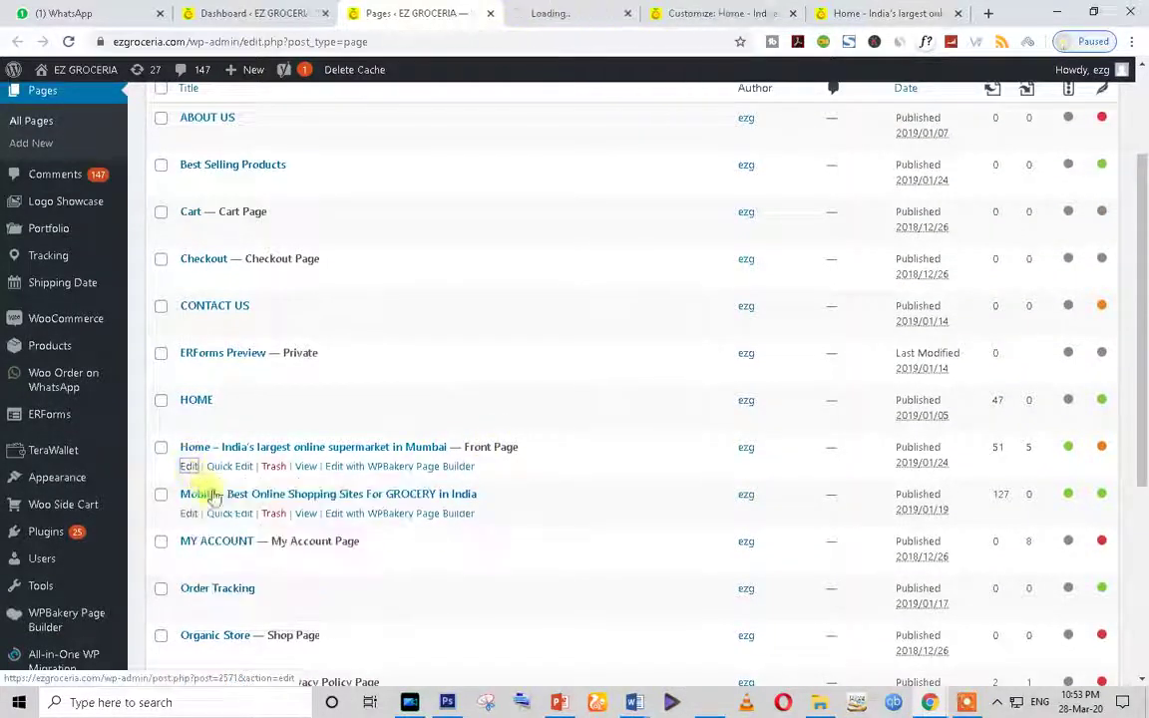
Step: Move the storefront tab before the Customizer tab while the WPBakery Home page editor loads
left_click(544, 12)
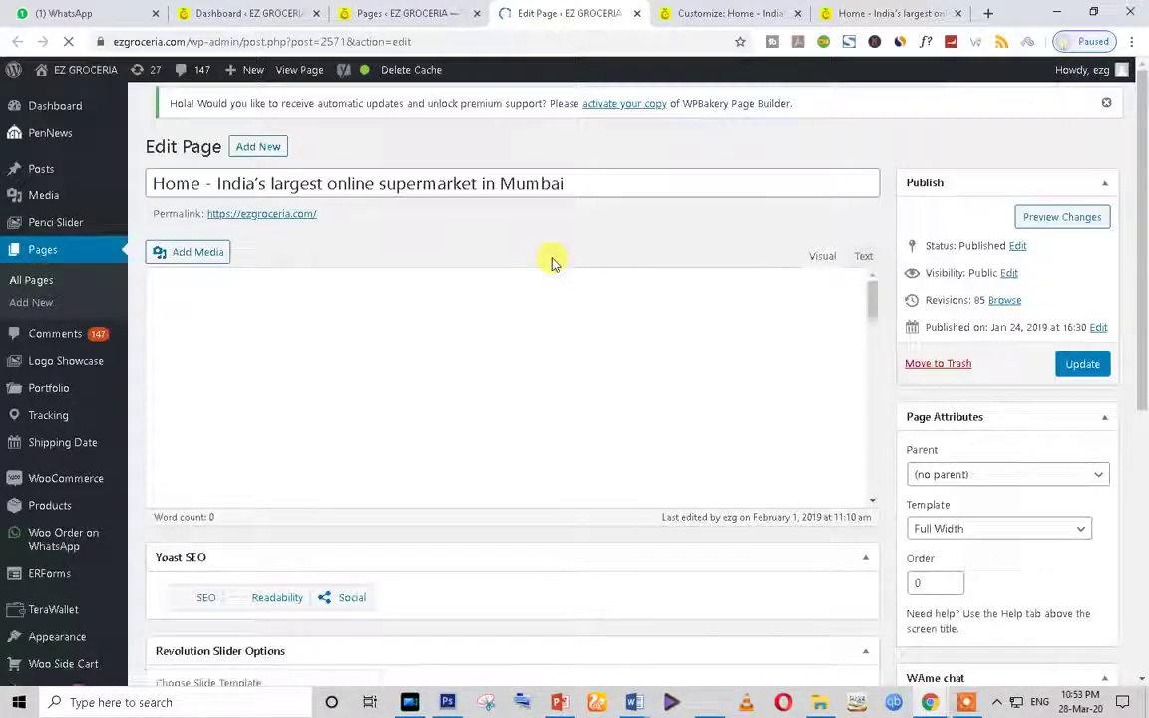
left_click(731, 10)
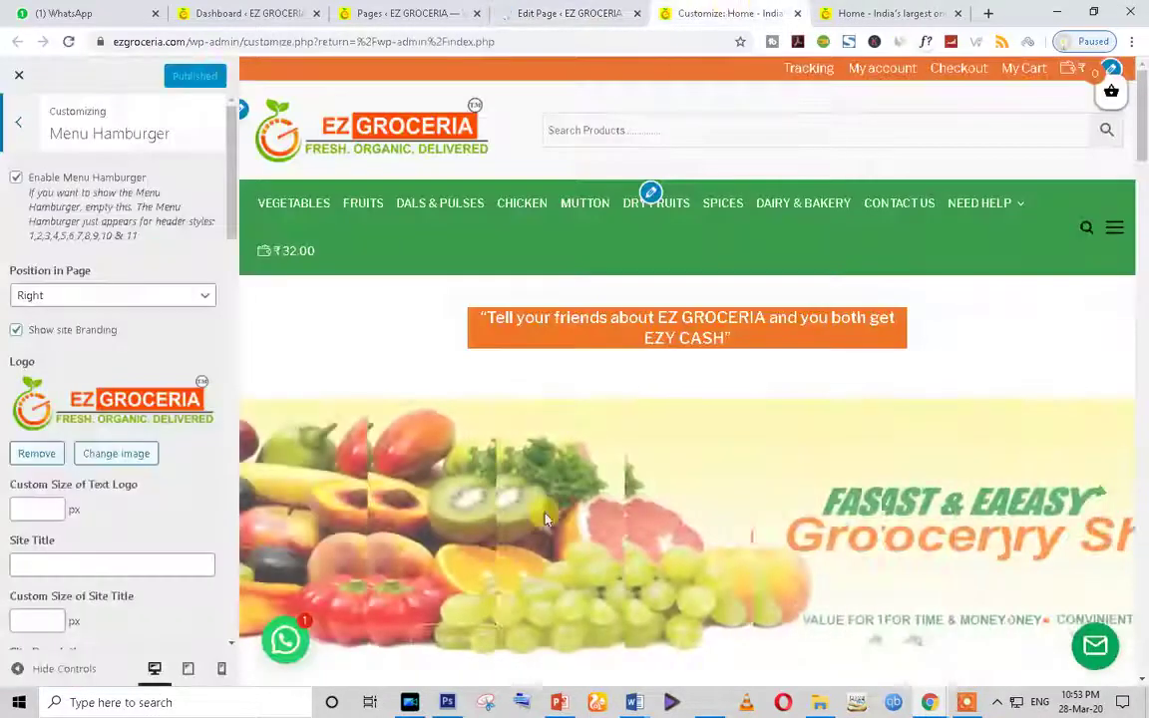
scroll(513, 479, "down", 4)
left_click(564, 8)
left_click_drag(888, 13, 699, 13)
left_click(574, 10)
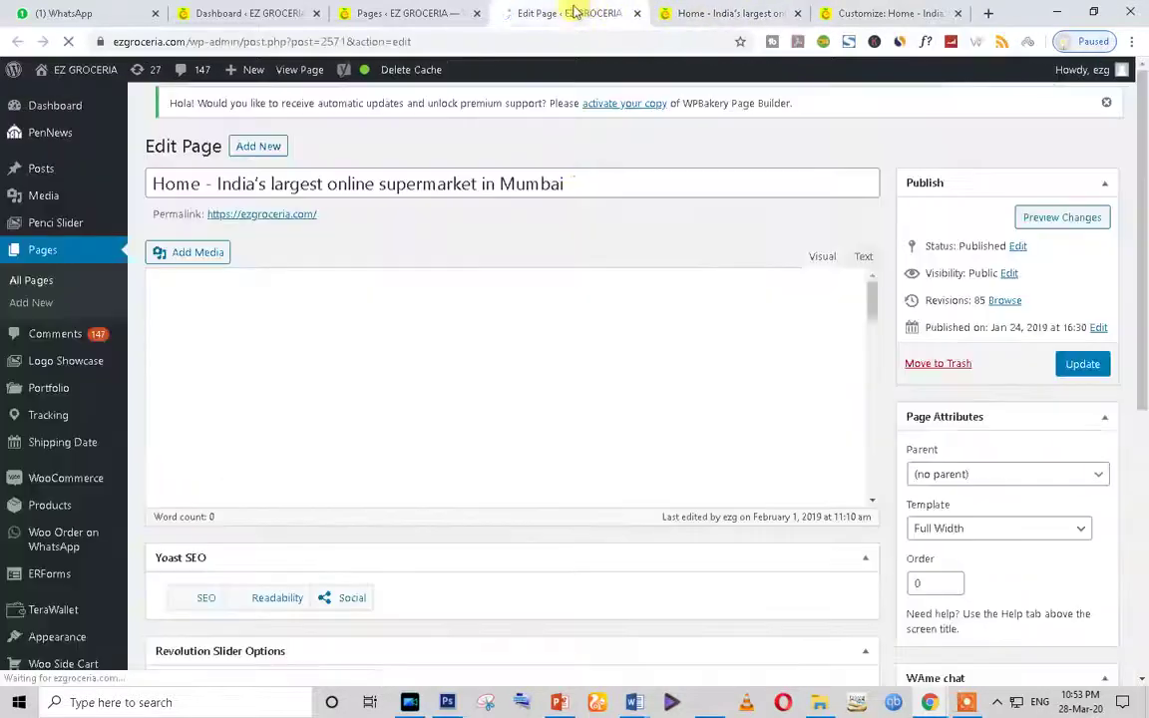
scroll(499, 469, "down", 1)
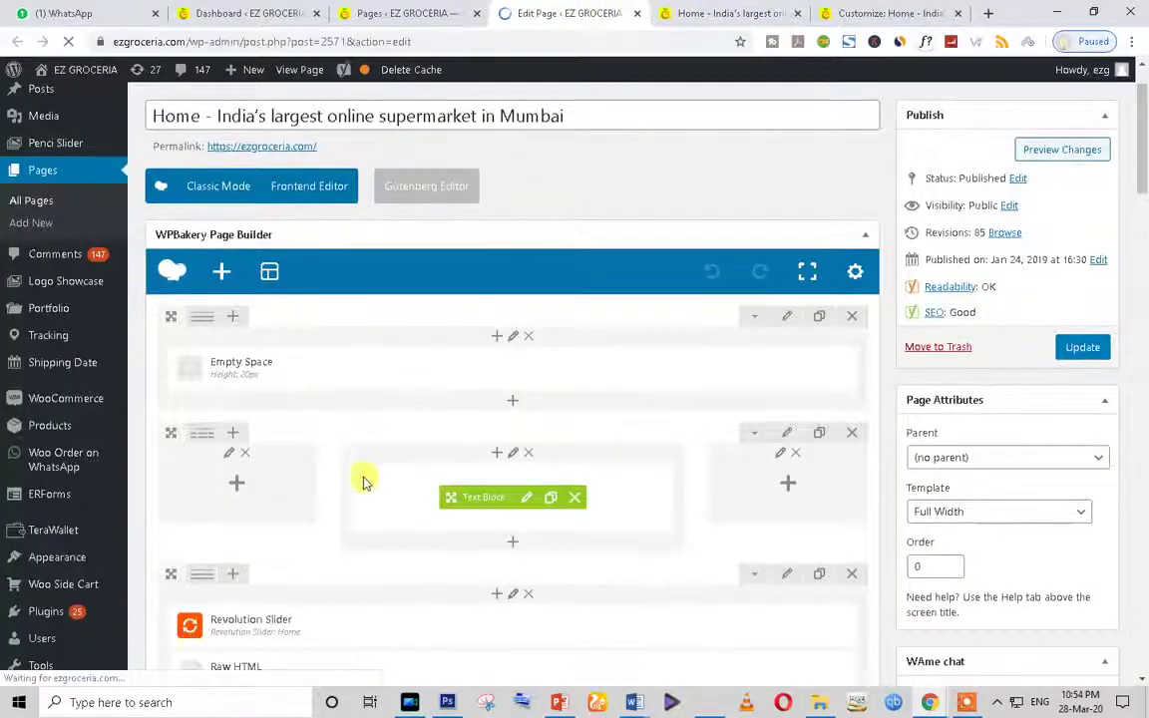
left_click(728, 13)
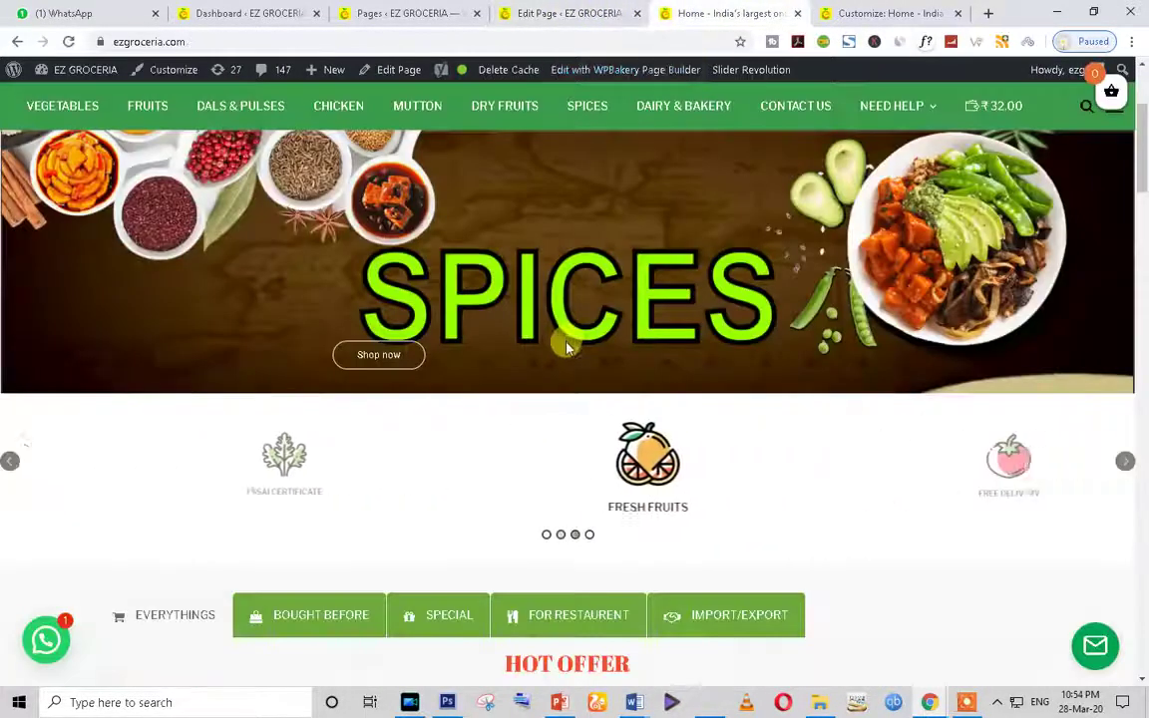
scroll(399, 319, "up", 2)
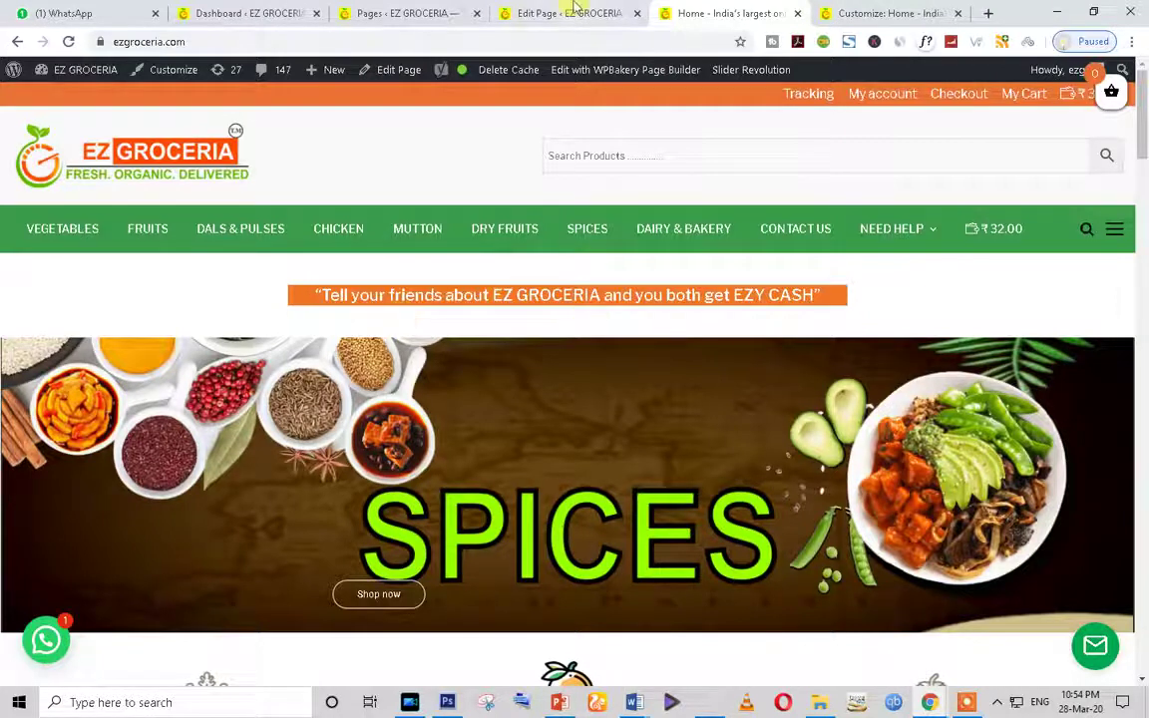
left_click(570, 12)
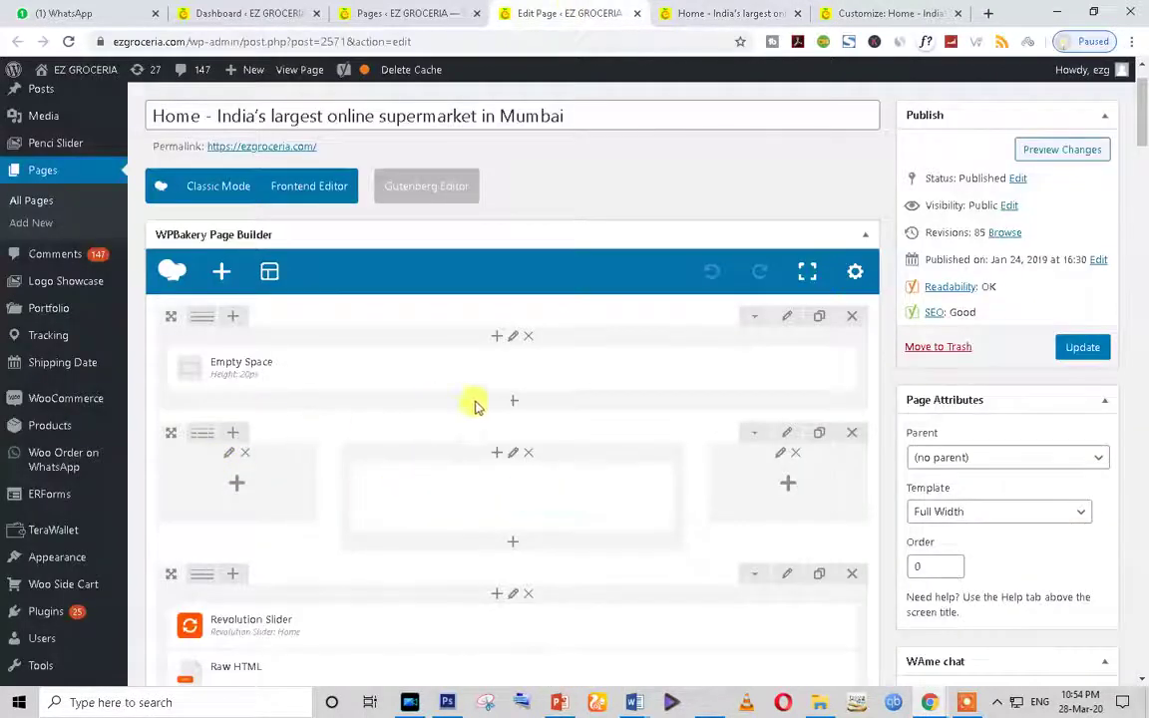
scroll(499, 439, "down", 1)
scroll(283, 405, "down", 2)
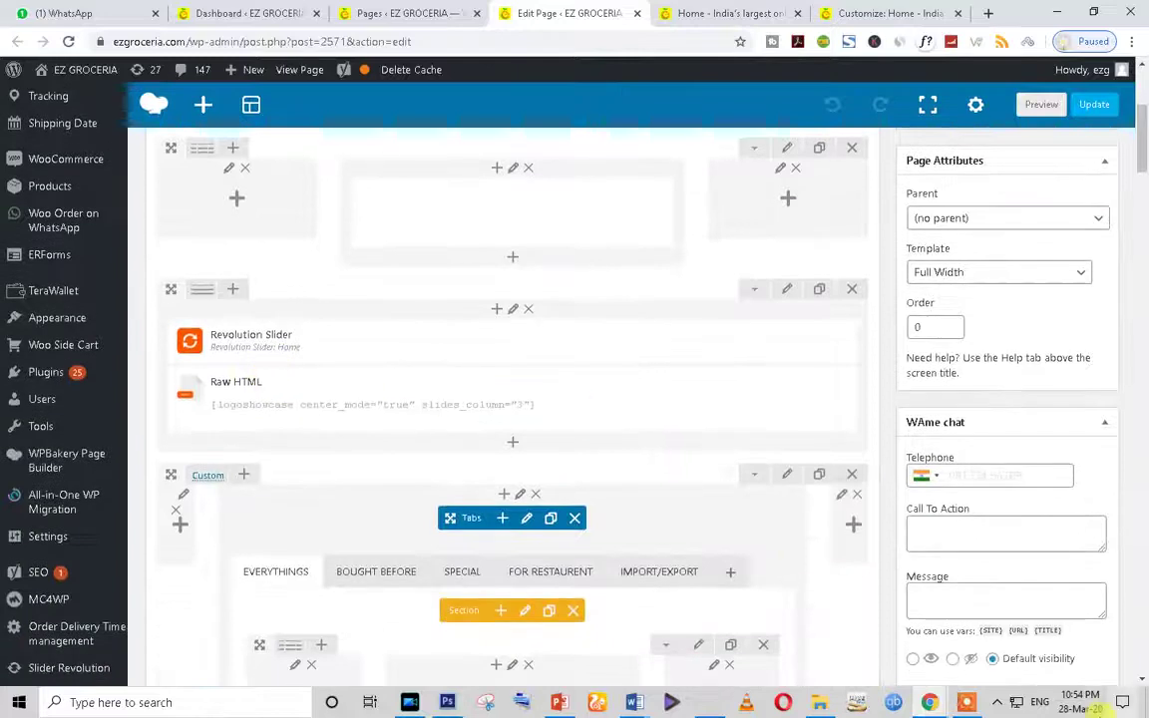
scroll(304, 449, "up", 1)
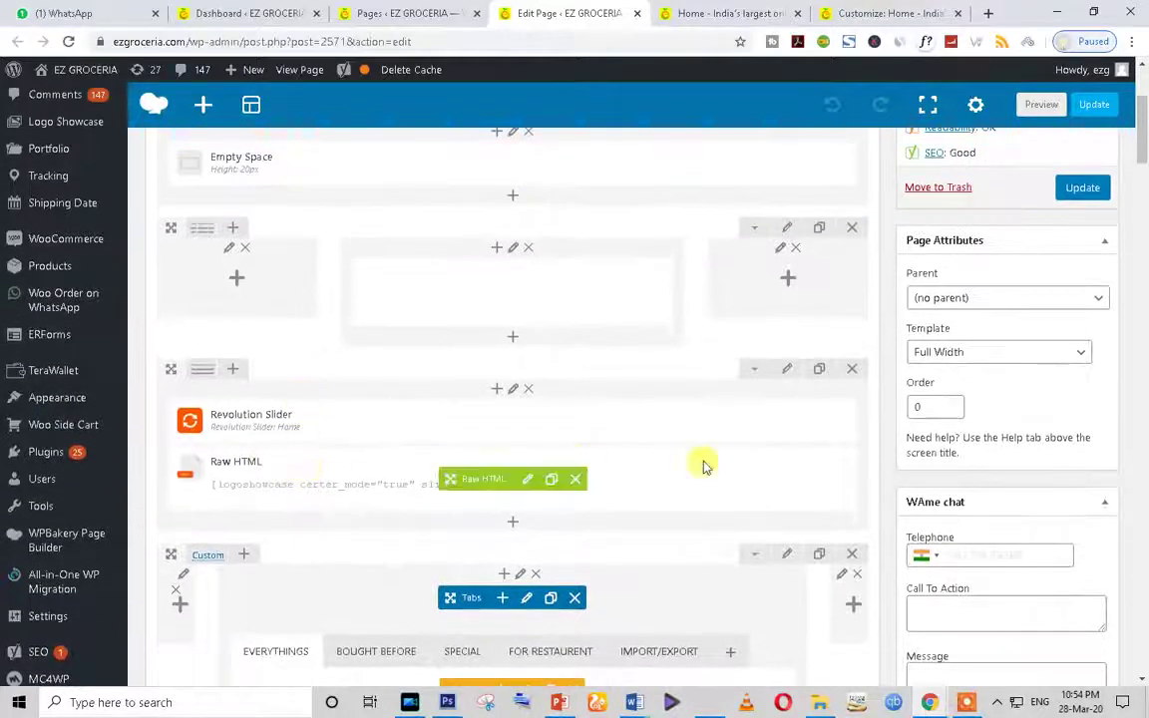
mouse_move(530, 308)
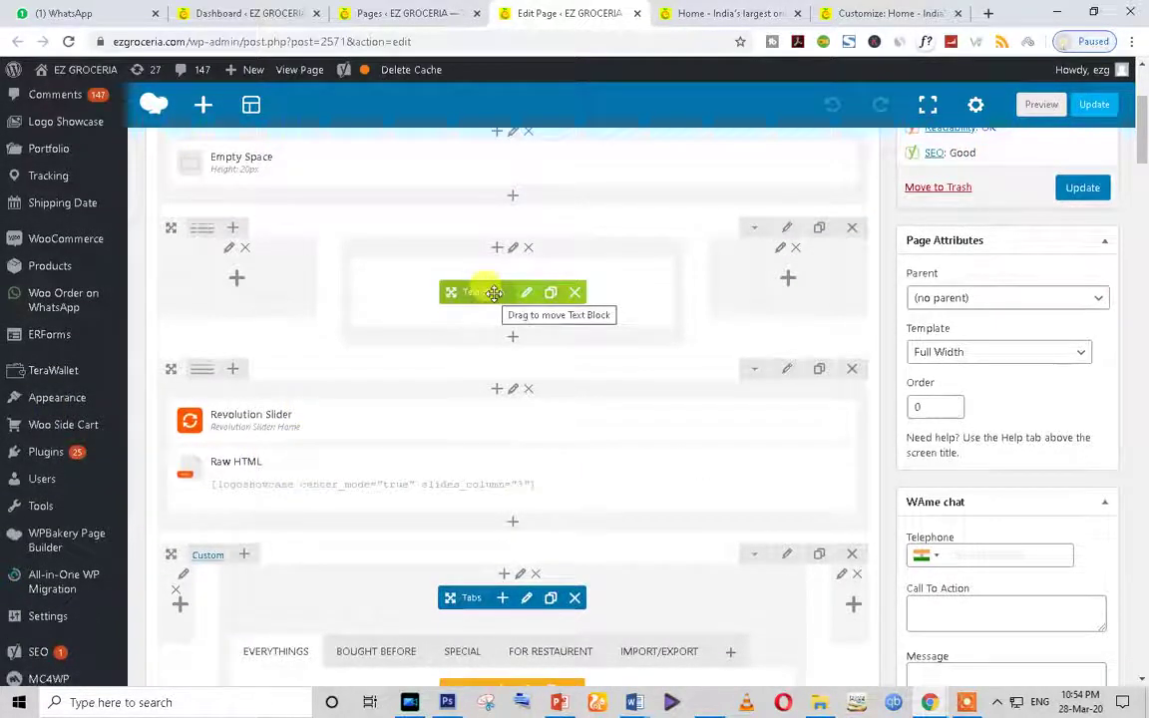
scroll(275, 428, "down", 1)
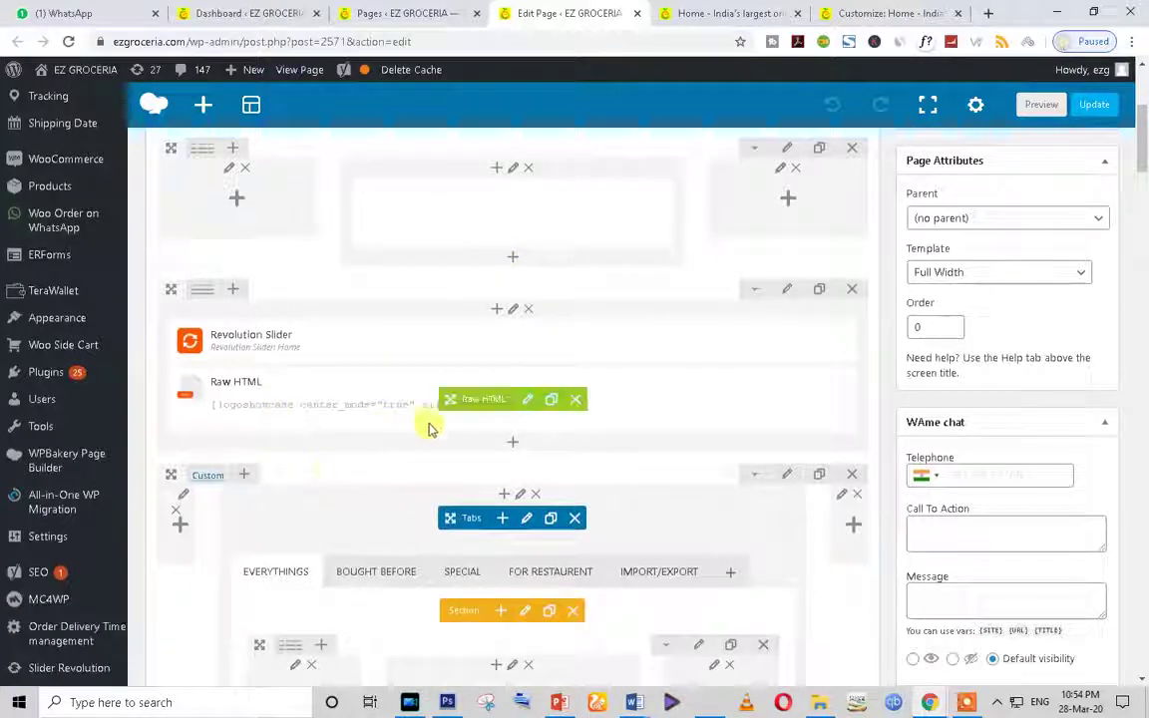
left_click(703, 13)
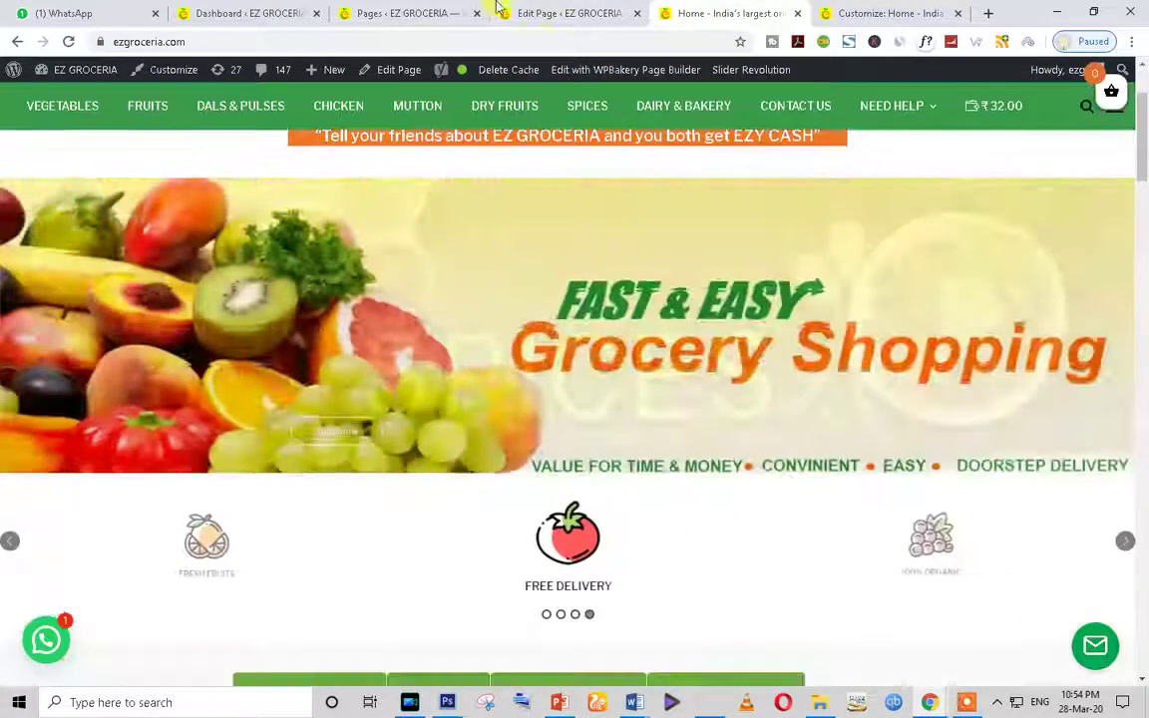
left_click(569, 13)
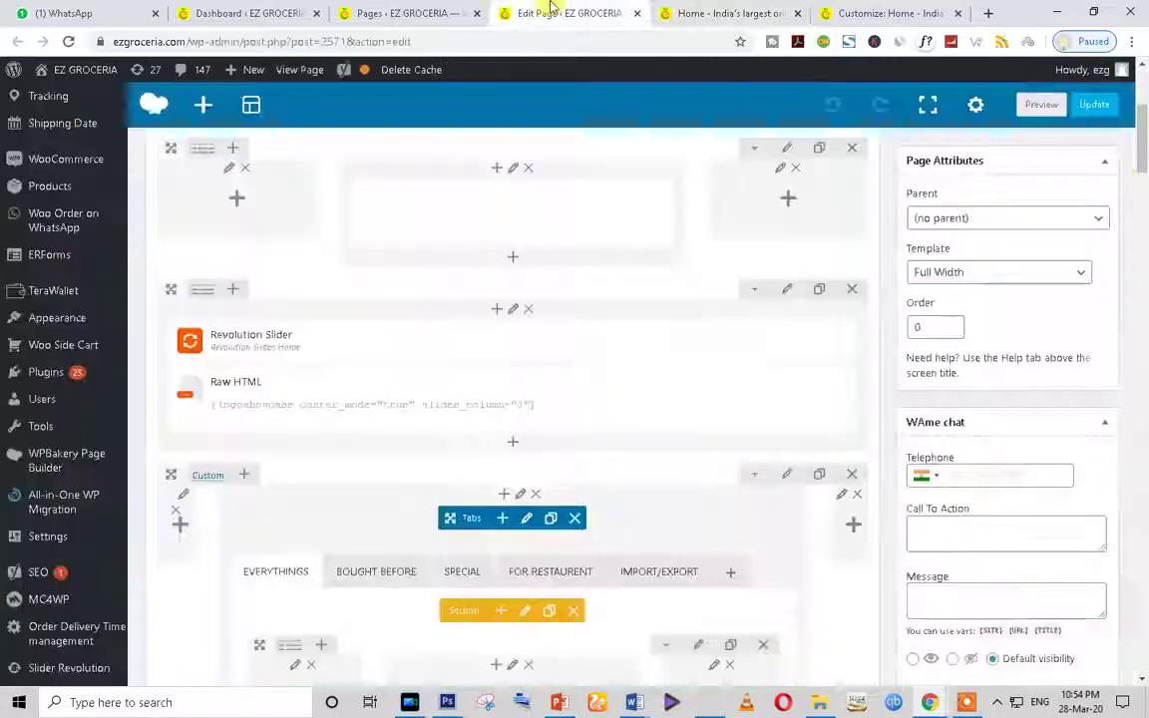
scroll(424, 442, "down", 1)
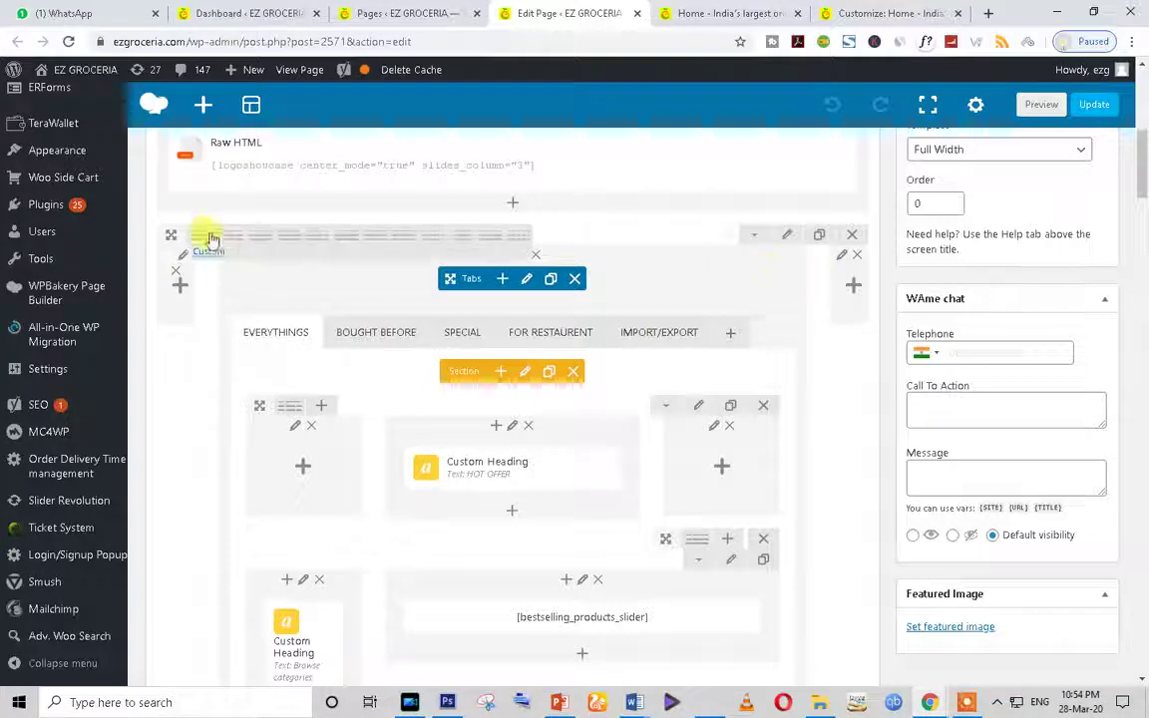
Step: Inspect the tabs row's custom column layout, close it unchanged, and compare with the live page
left_click(200, 241)
left_click_drag(700, 298, 571, 297)
left_click(1065, 150)
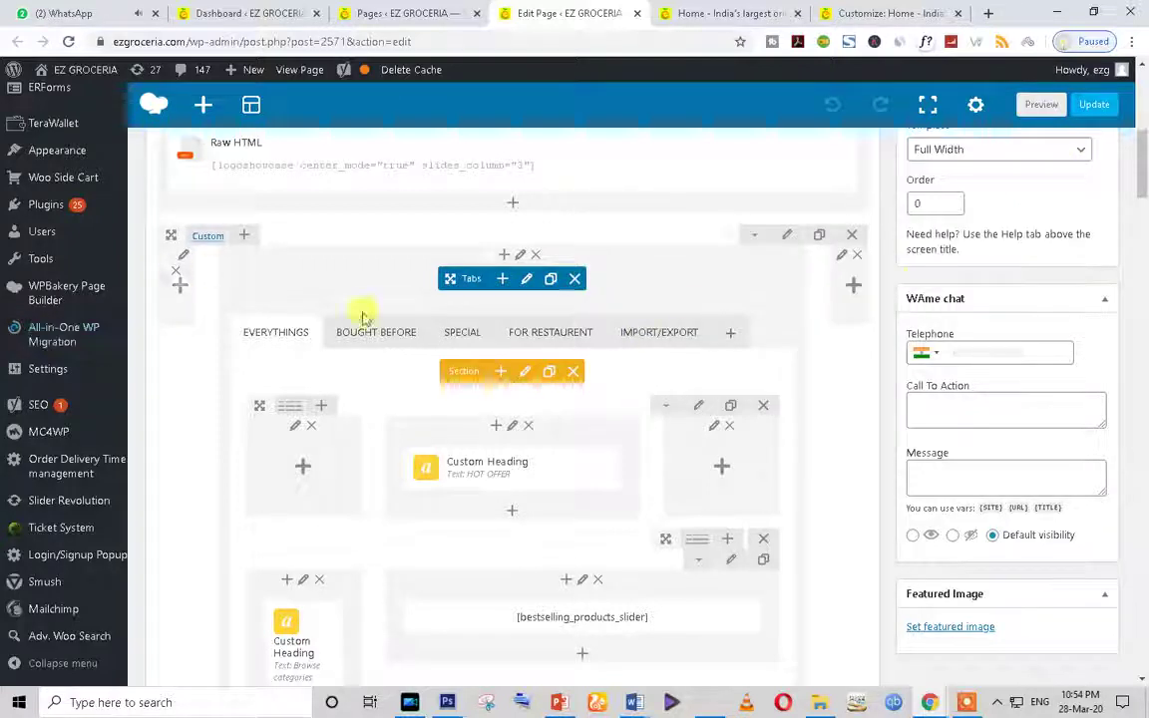
left_click(728, 13)
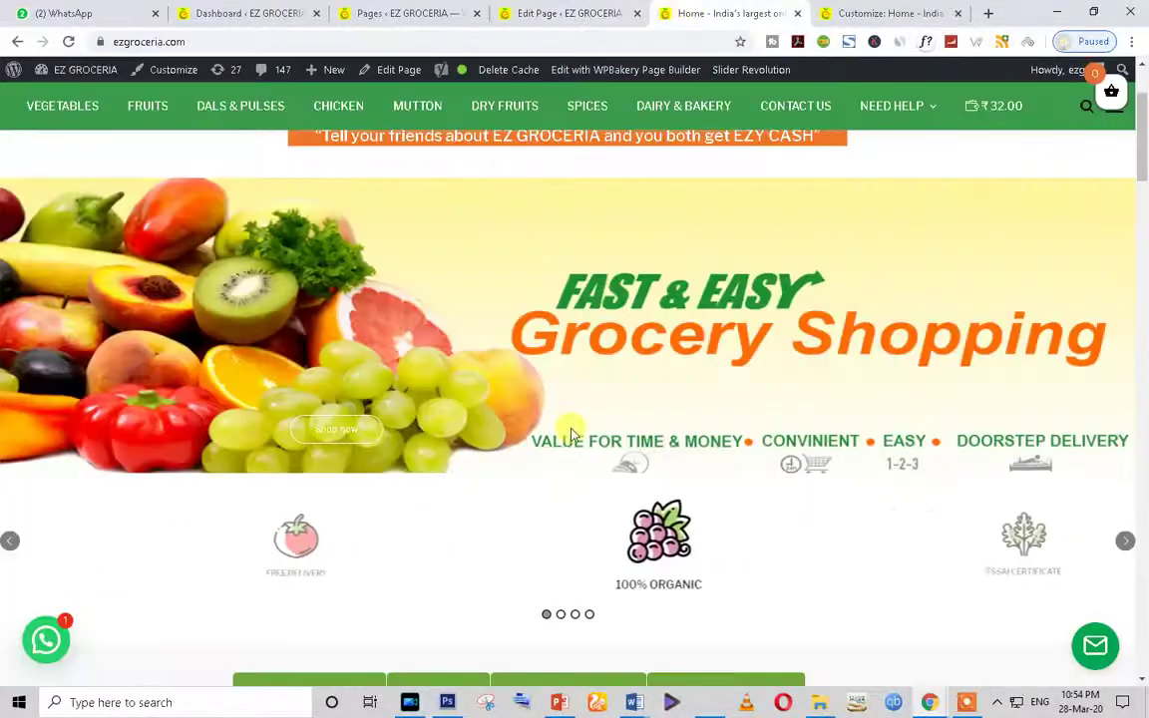
scroll(436, 506, "down", 3)
scroll(67, 436, "down", 3)
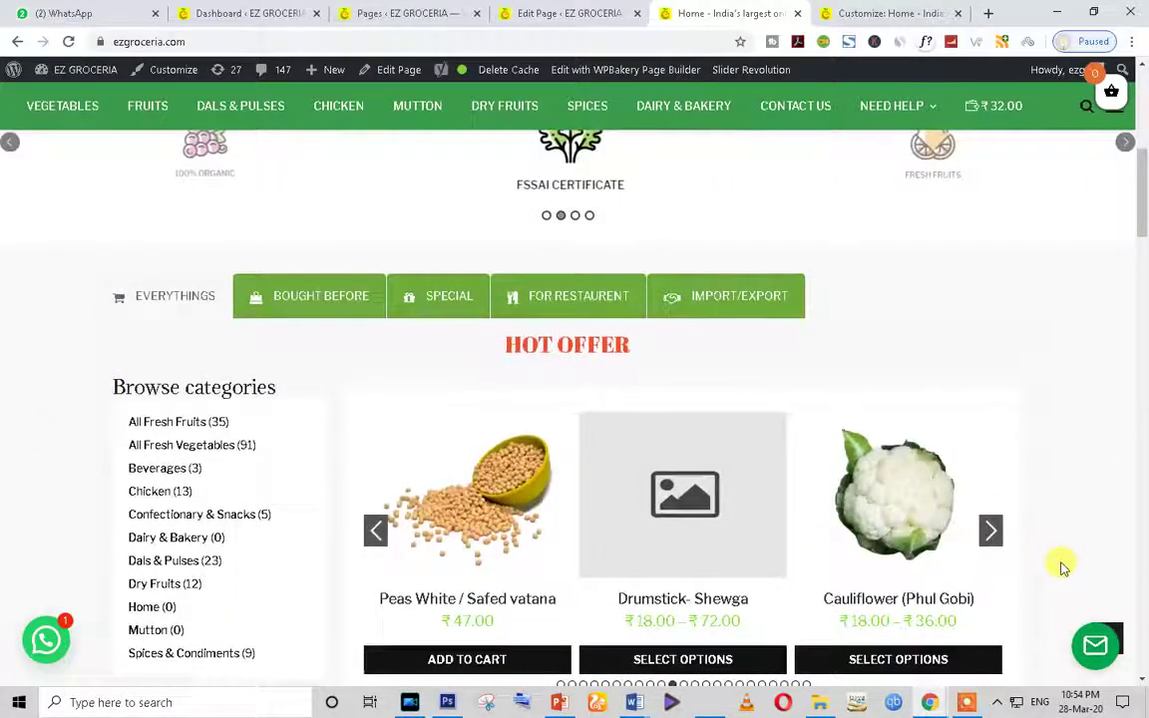
scroll(222, 481, "down", 1)
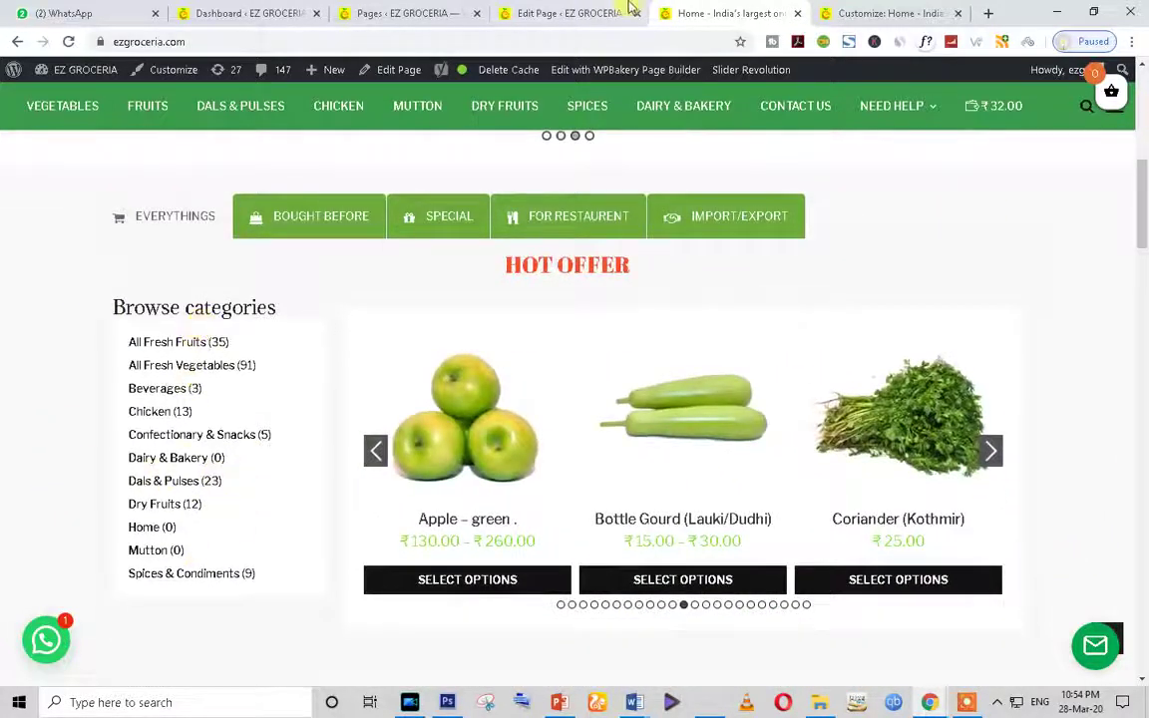
left_click(631, 8)
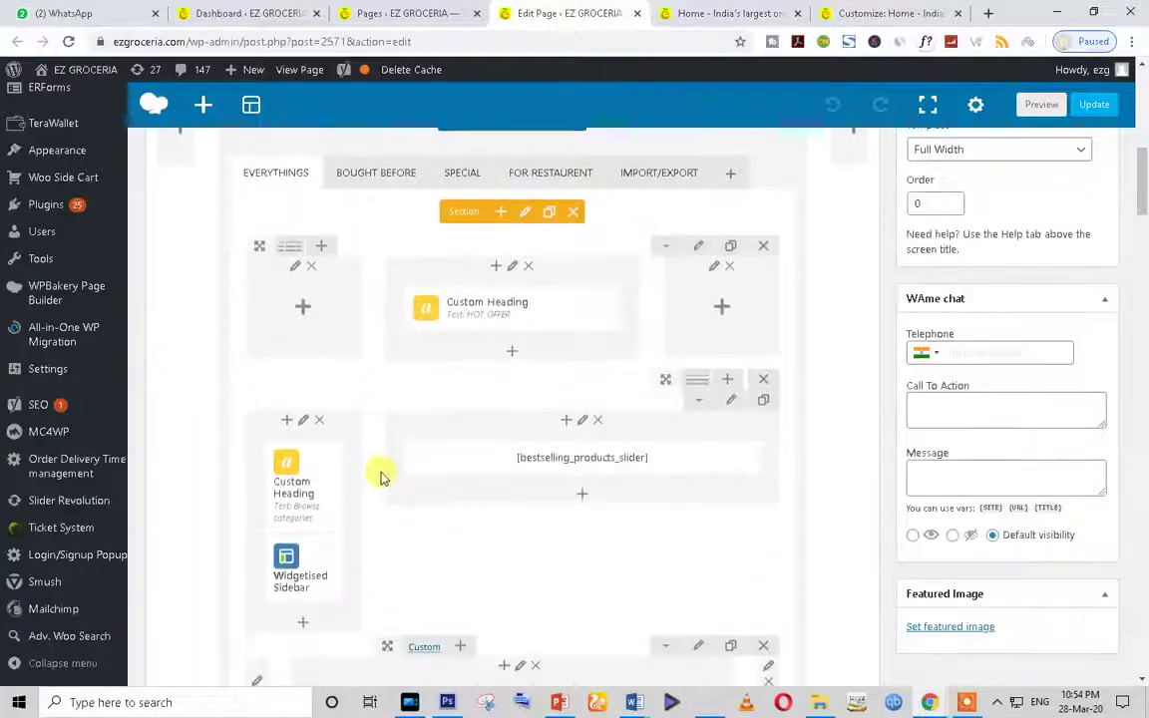
Step: Match the HOT OFFER heading in the builder to its place on the live home page
scroll(381, 476, "up", 2)
scroll(377, 419, "down", 1)
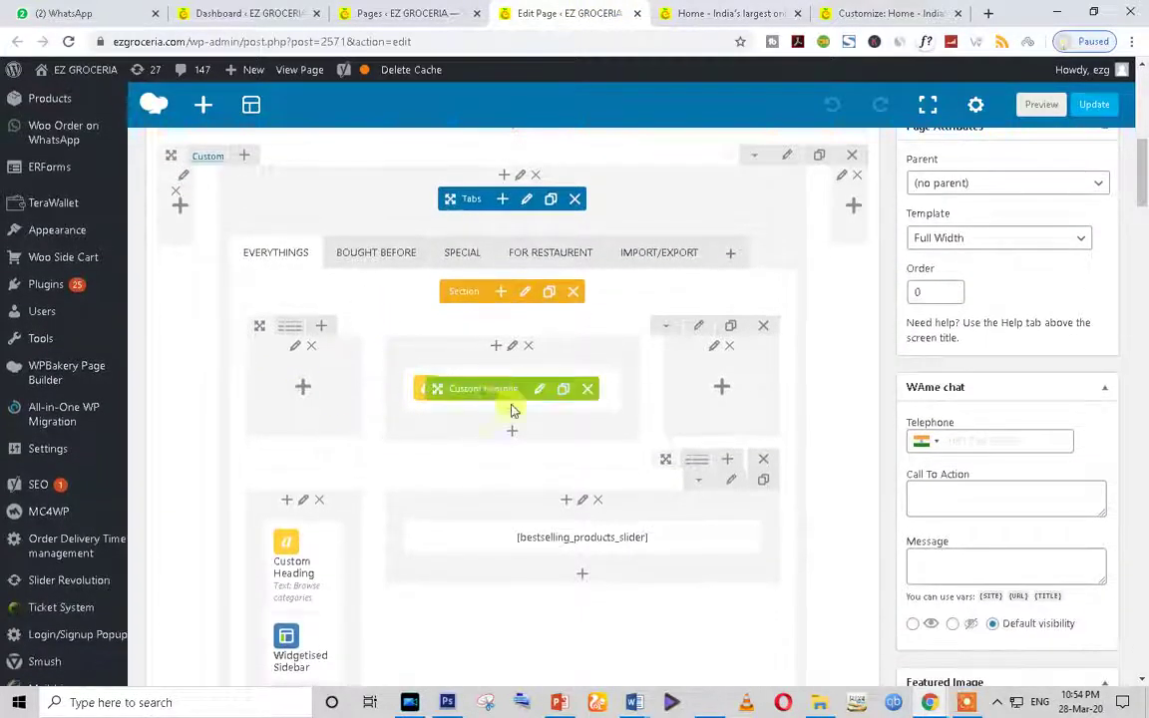
scroll(499, 411, "down", 1)
left_click_drag(434, 303, 464, 336)
key("ctrl+Tab")
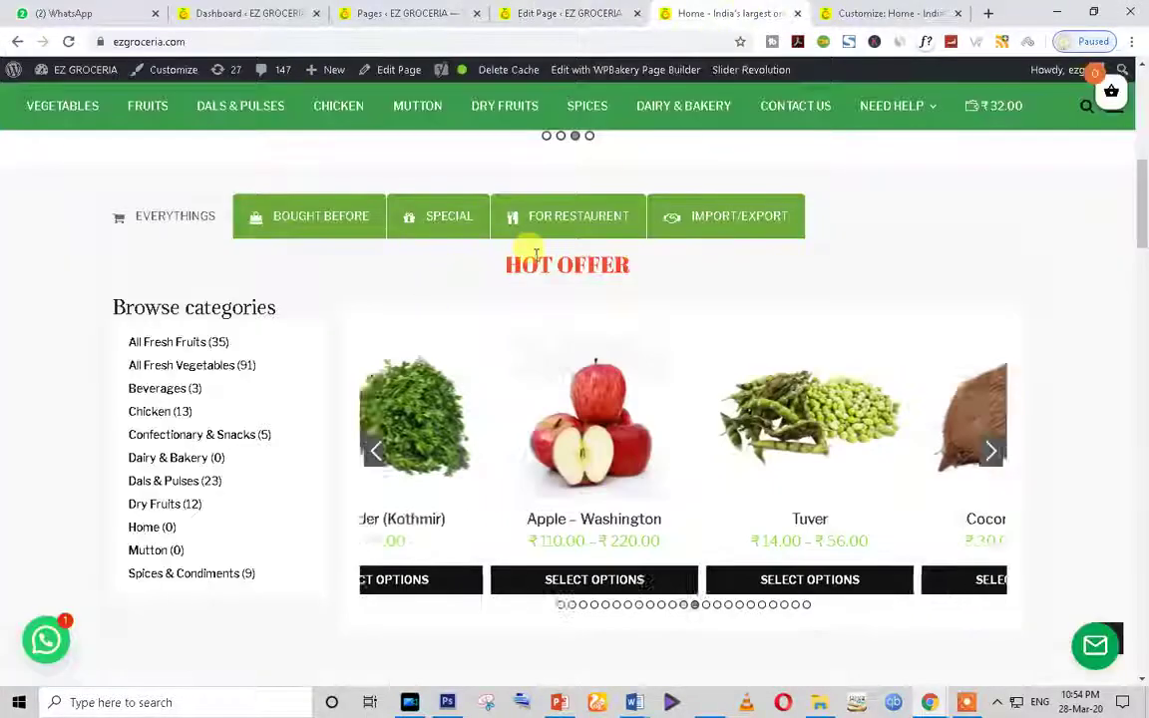
left_click_drag(502, 265, 634, 268)
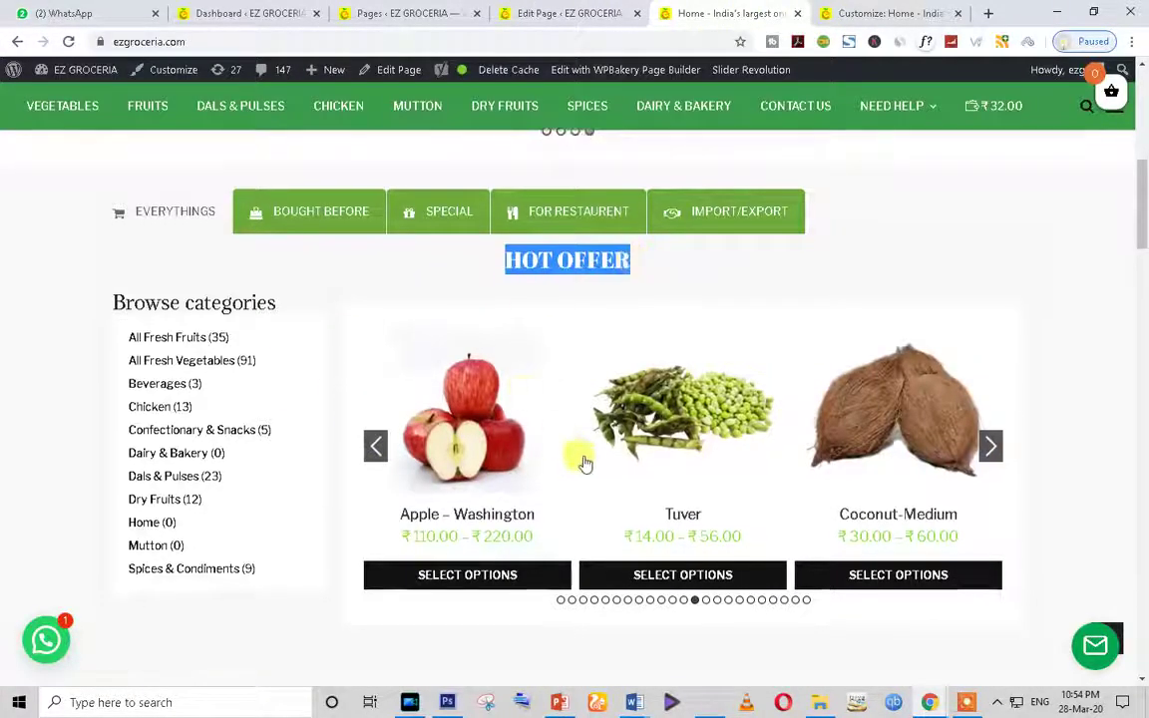
scroll(579, 462, "down", 2)
key("ctrl+shift+Tab")
scroll(447, 489, "down", 1)
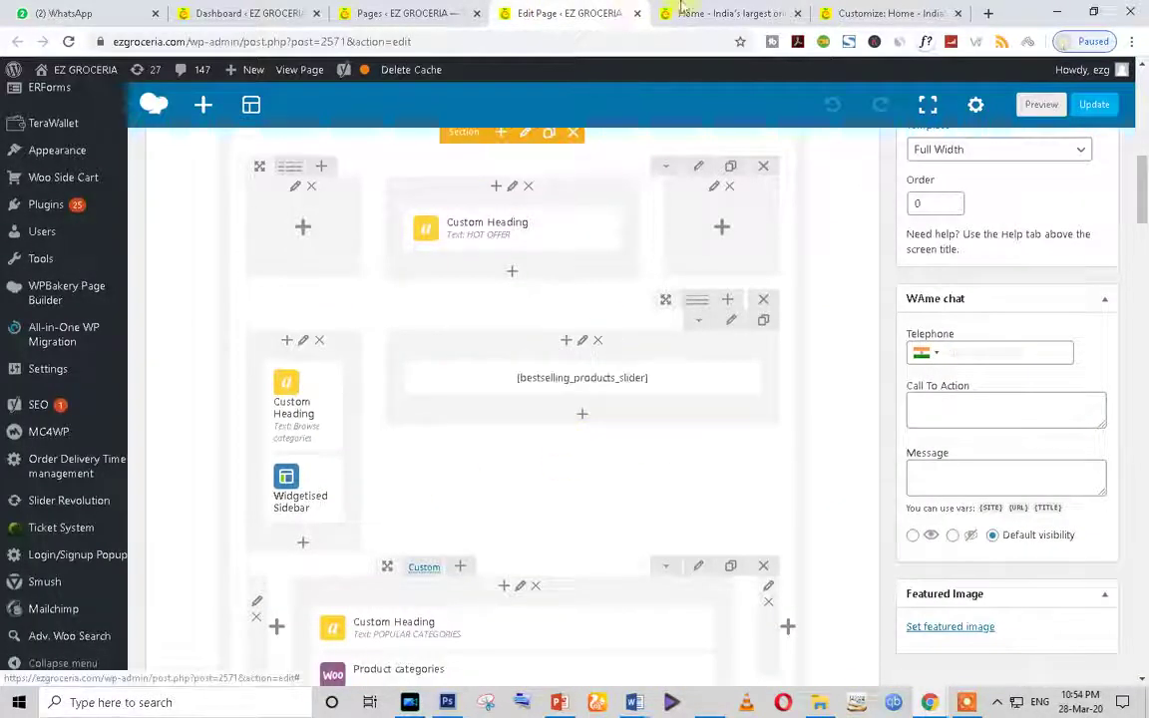
Step: Match the live POPULAR CATEGORIES heading to its element in the builder
key("ctrl+Tab")
scroll(599, 364, "up", 3)
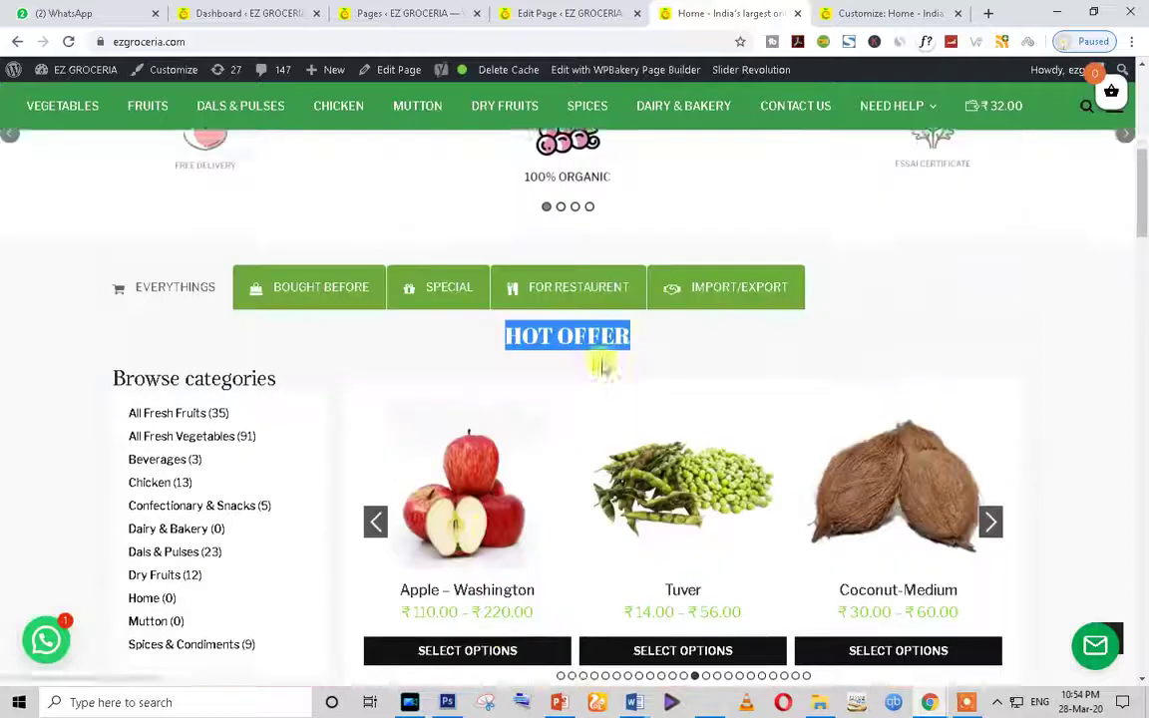
scroll(678, 499, "down", 3)
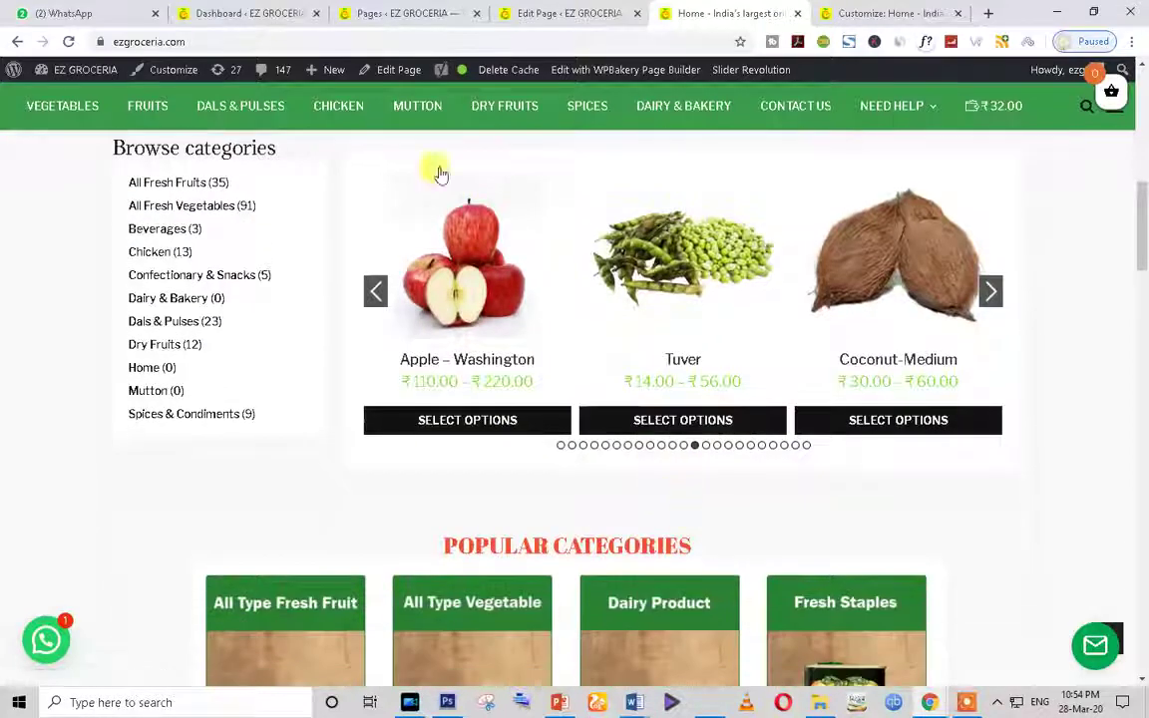
left_click(536, 13)
scroll(512, 417, "down", 2)
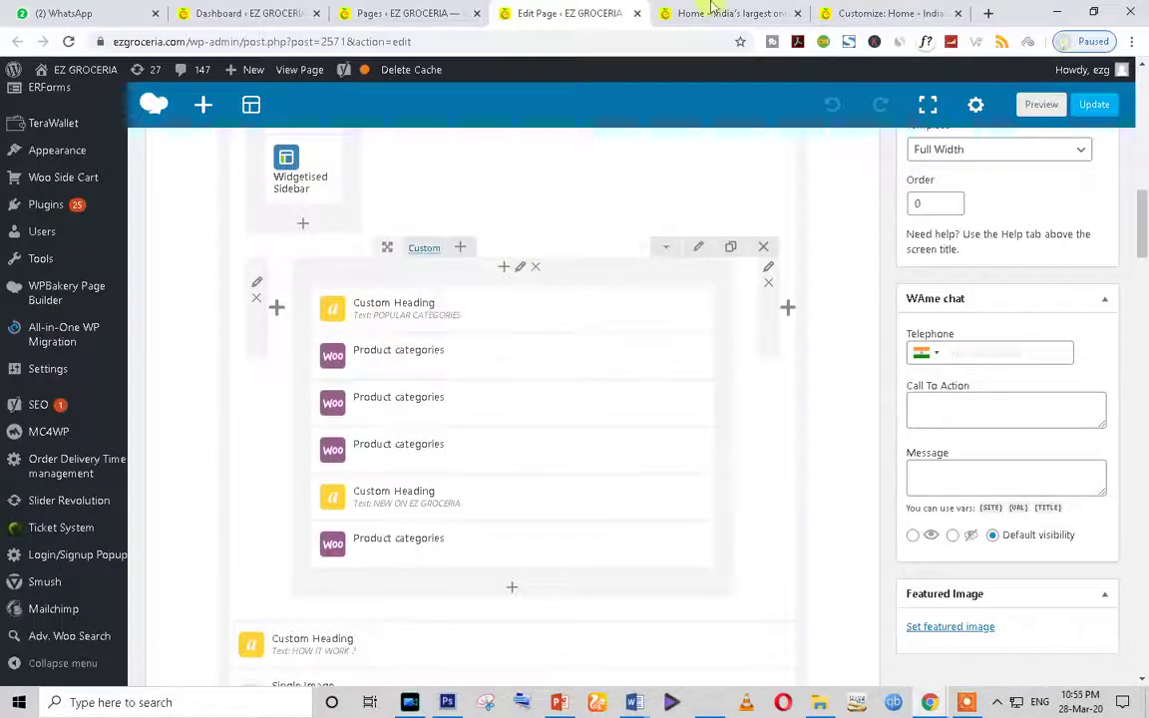
left_click(669, 12)
scroll(479, 329, "down", 3)
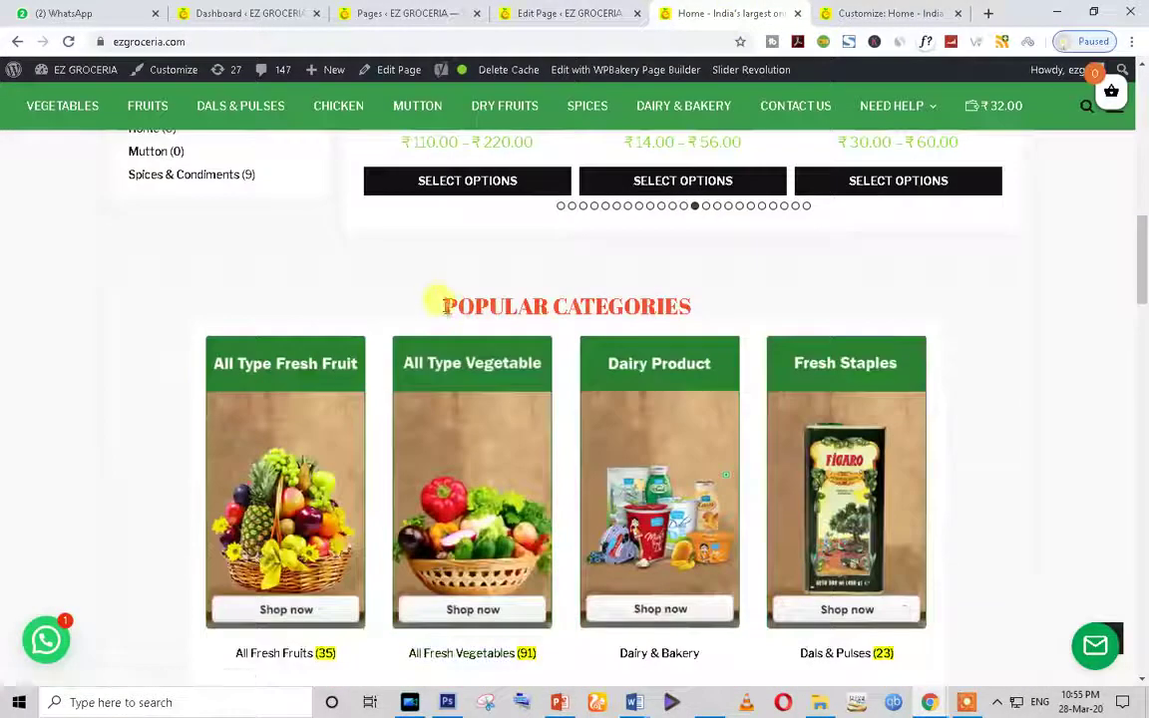
left_click_drag(451, 301, 681, 290)
triple_click(624, 299)
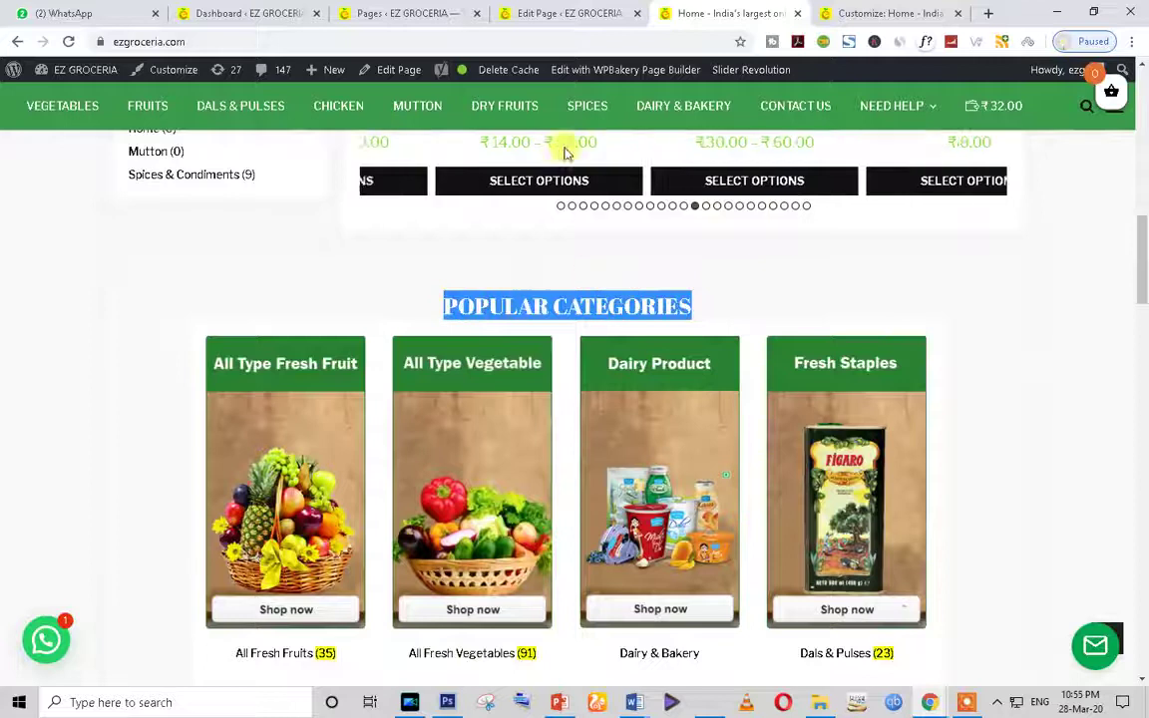
left_click(569, 13)
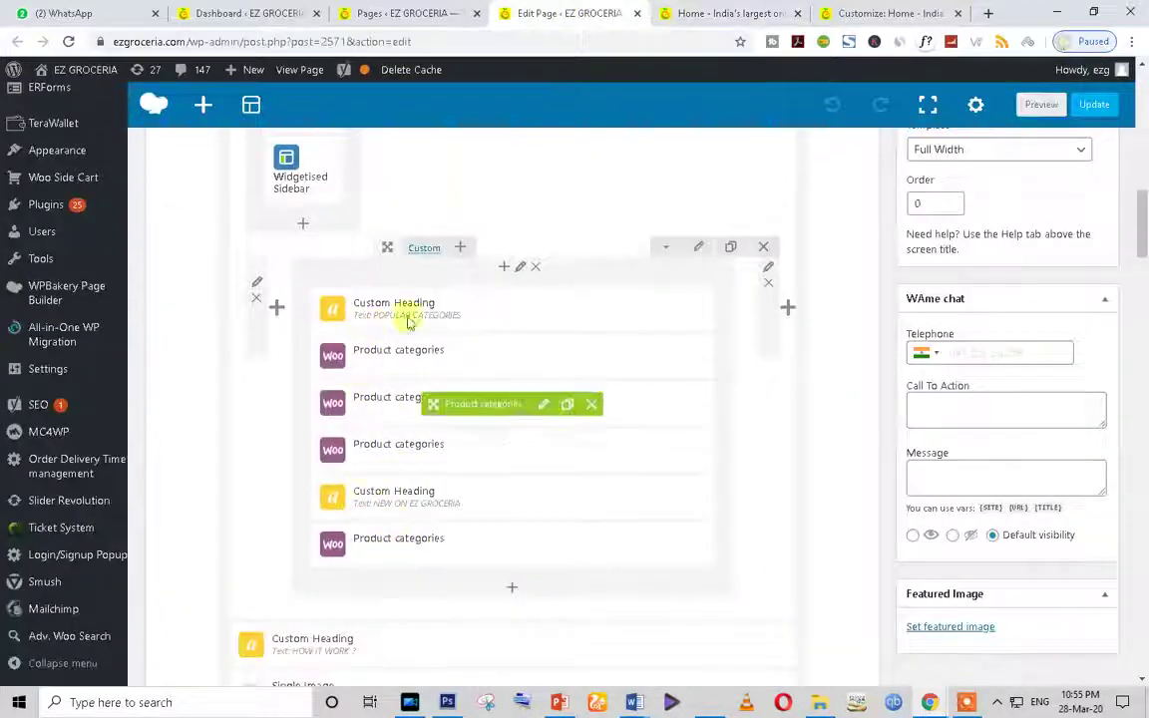
scroll(391, 584, "down", 3)
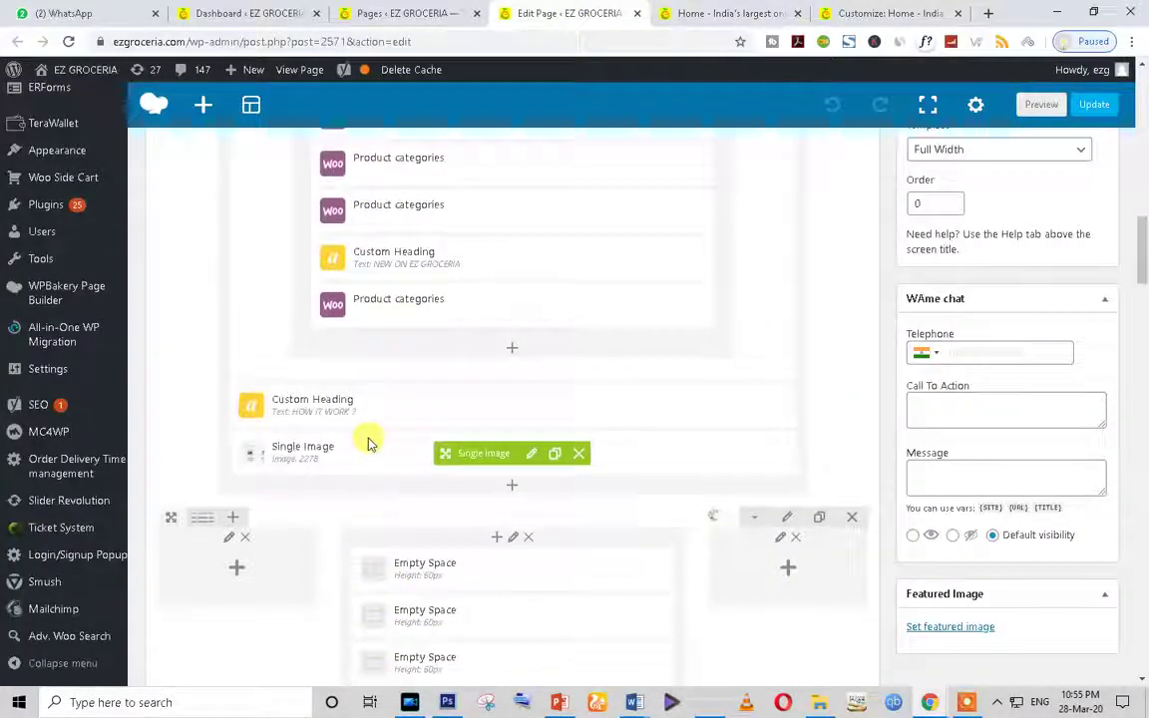
Step: Point out the HOW IT WORK ? heading live and scroll the builder to its Custom Heading and Single Image
left_click(778, 13)
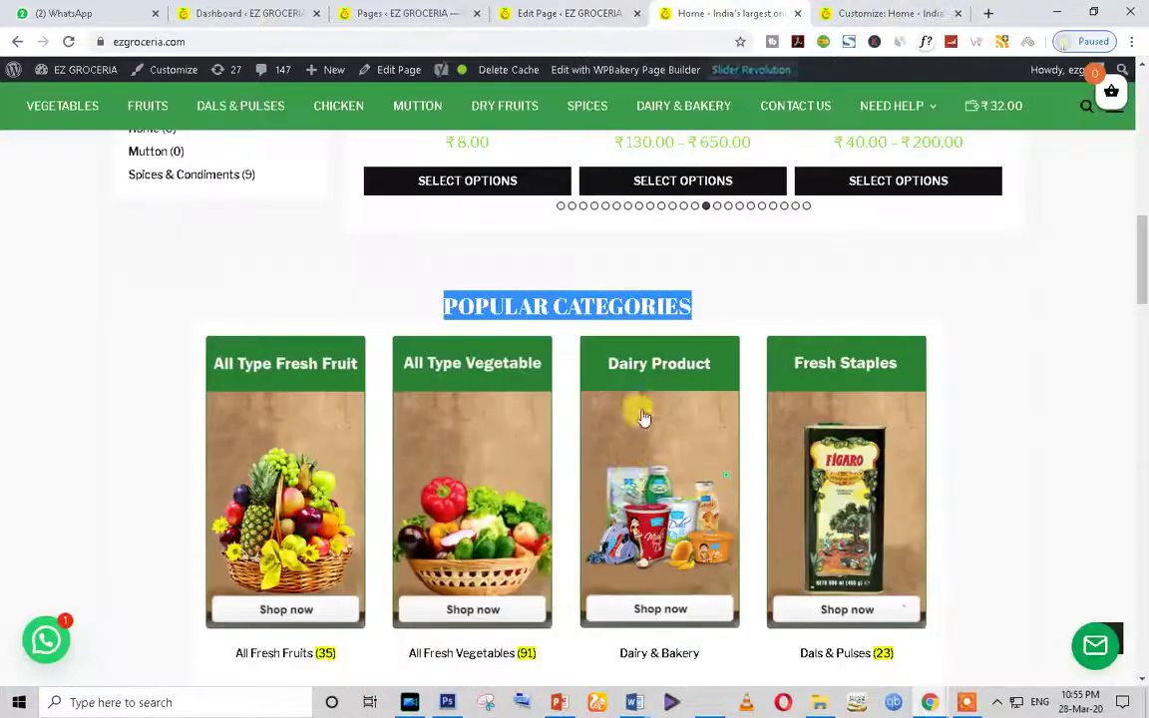
scroll(643, 417, "down", 9)
scroll(538, 329, "down", 5)
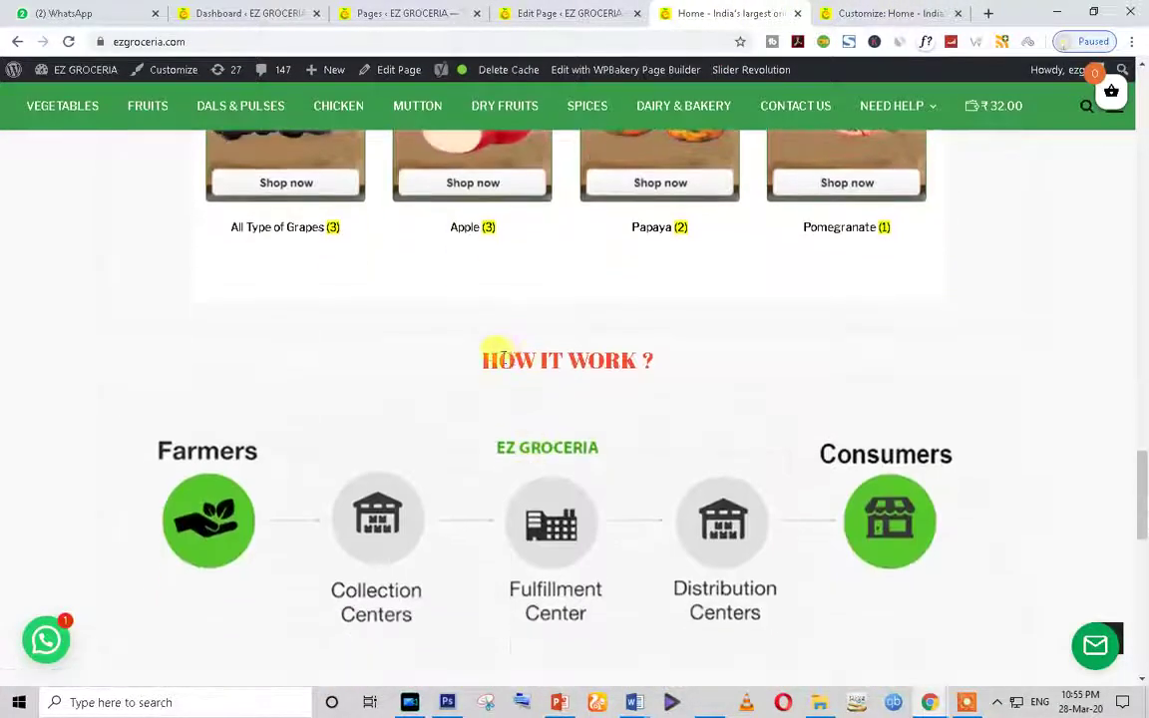
left_click_drag(495, 357, 715, 338)
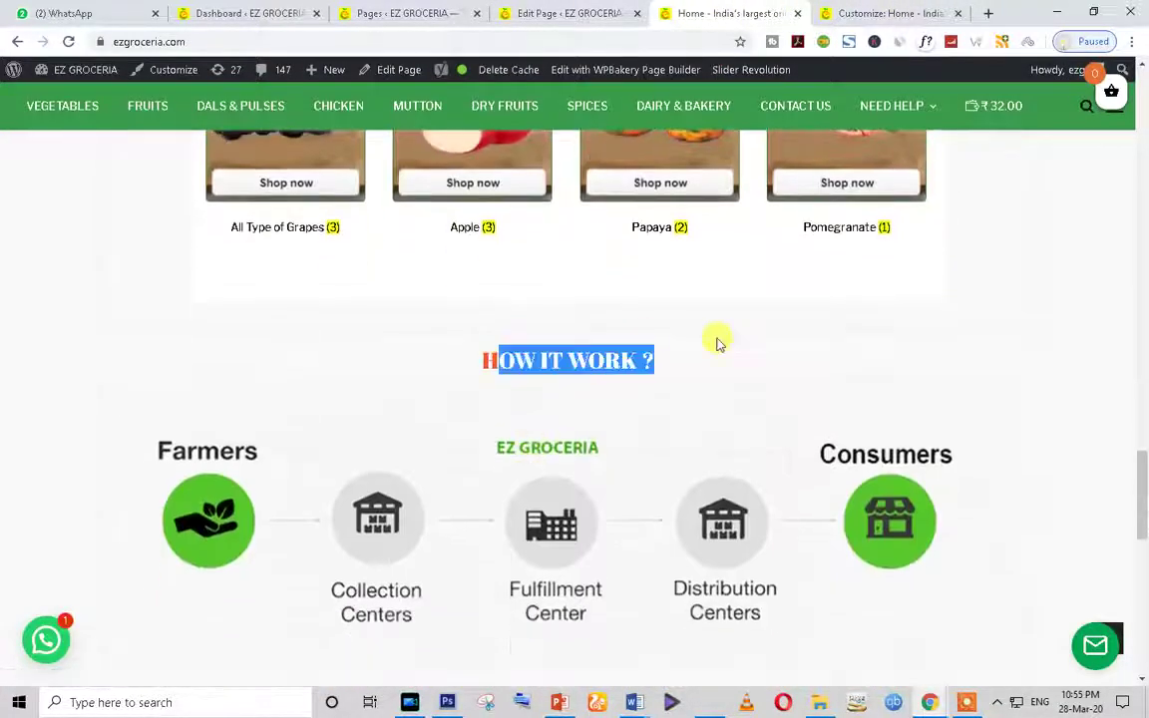
left_click(531, 12)
scroll(436, 483, "down", 1)
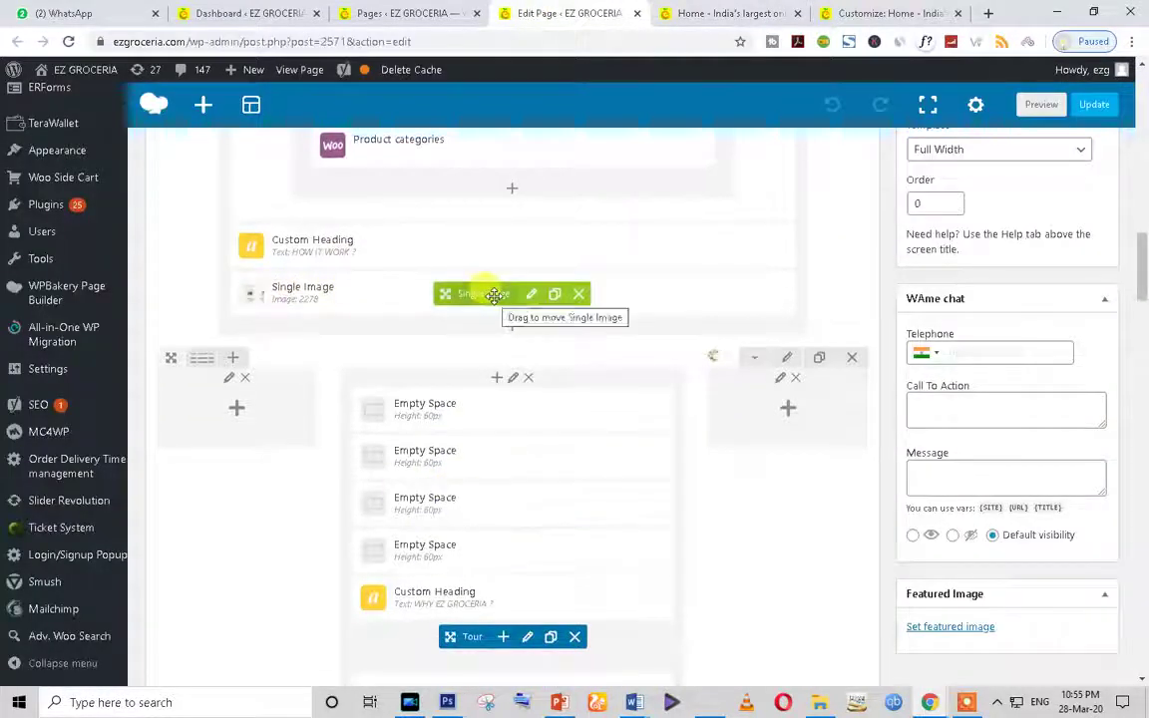
left_click(698, 13)
scroll(611, 403, "down", 2)
Step: Compare the live WHY EZ GROCERIA ? section with its row in the builder
scroll(610, 400, "up", 2)
scroll(220, 314, "down", 4)
left_click_drag(1000, 384, 1087, 615)
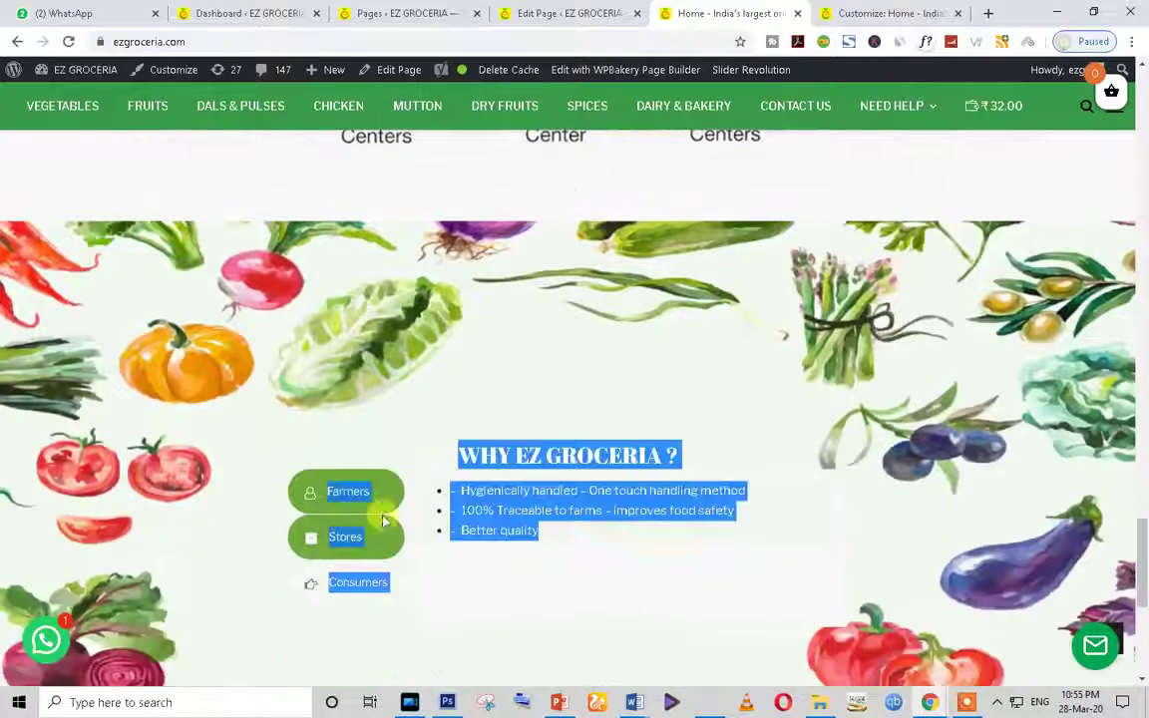
scroll(544, 511, "down", 2)
left_click(547, 479)
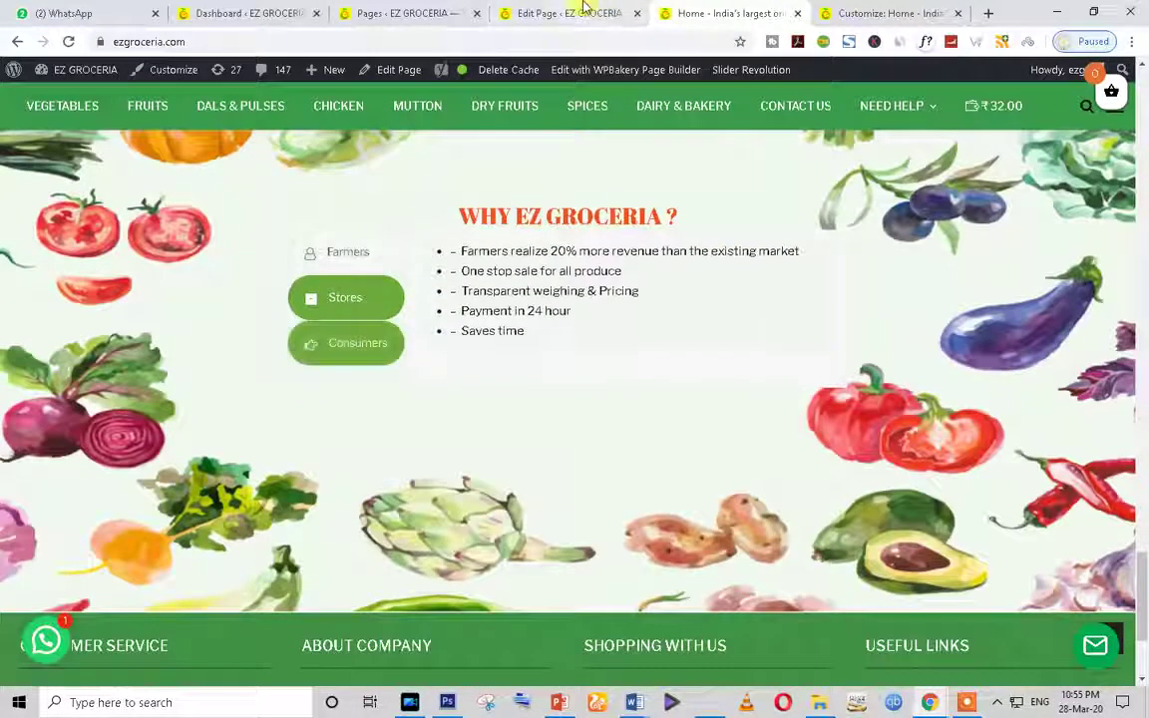
left_click(585, 13)
scroll(441, 503, "down", 2)
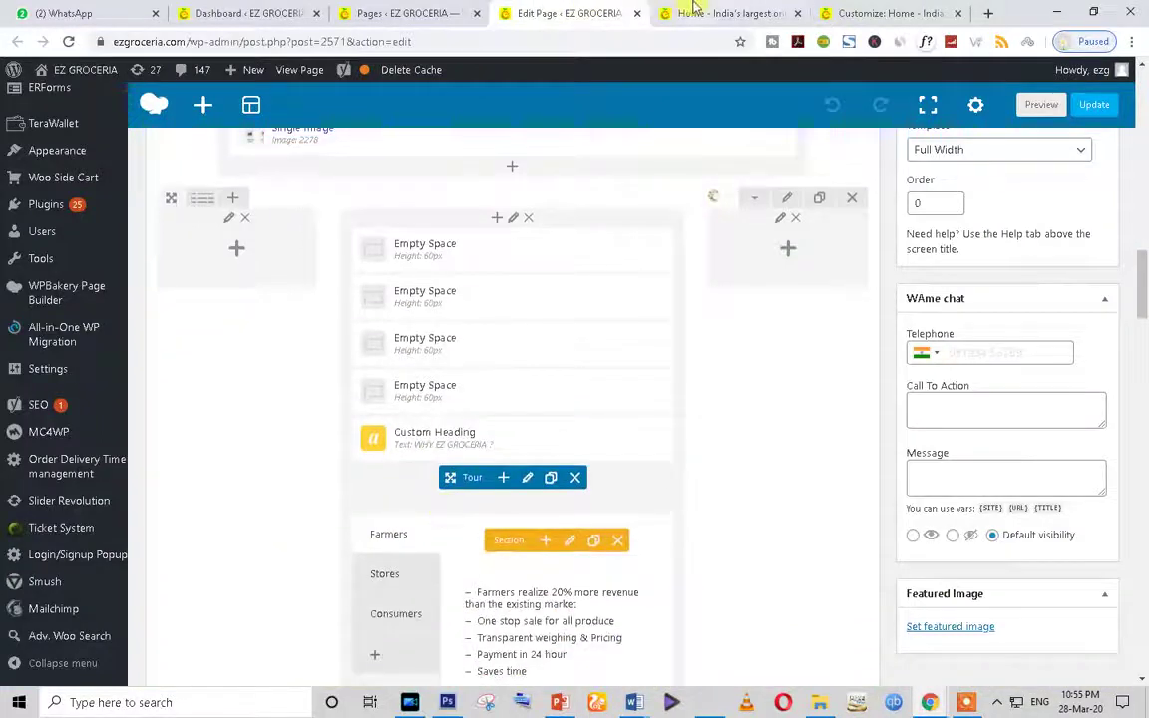
left_click(696, 10)
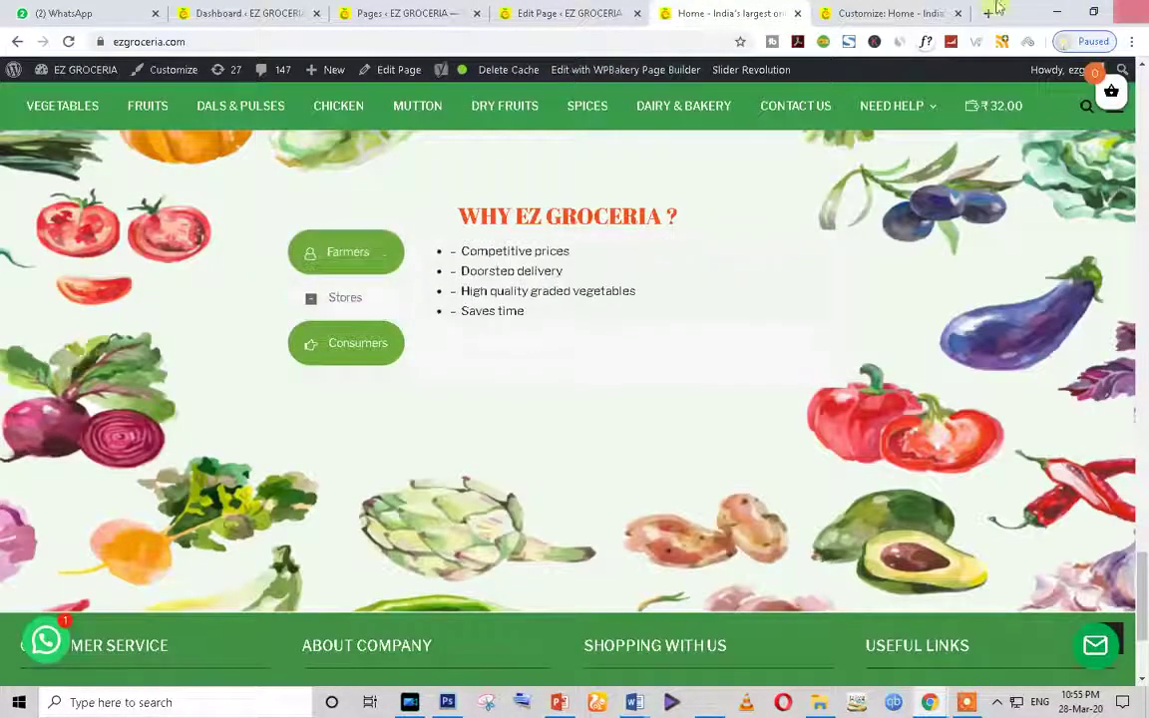
left_click(511, 8)
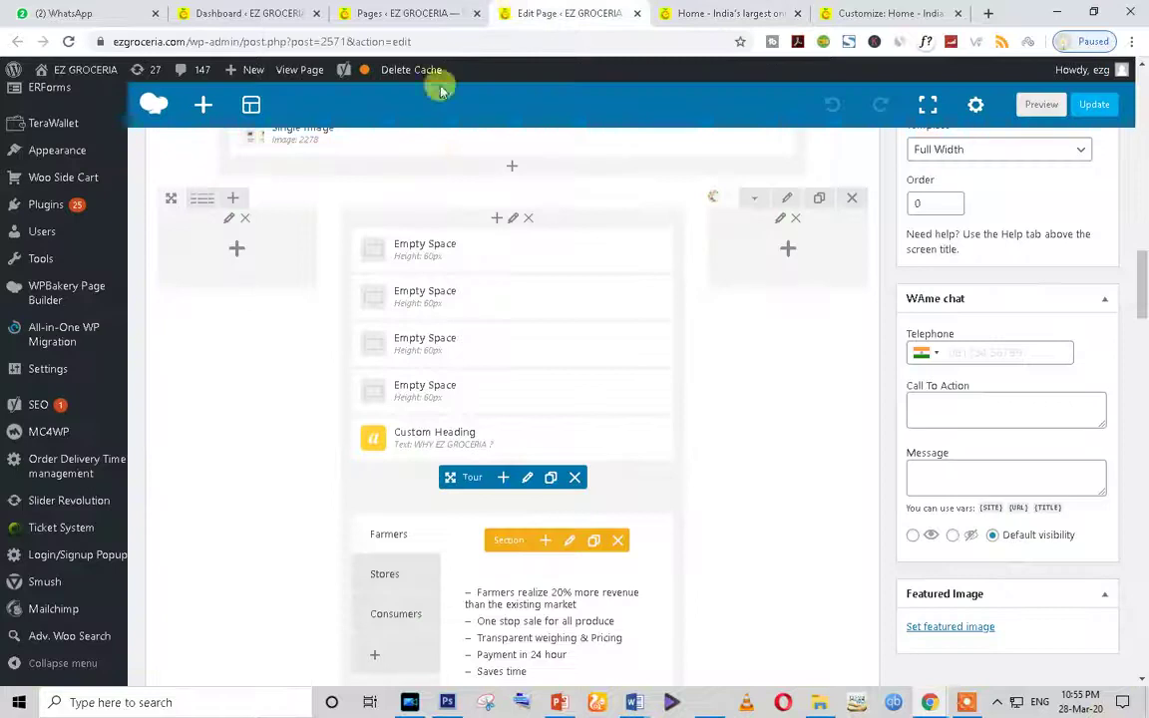
scroll(505, 521, "down", 5)
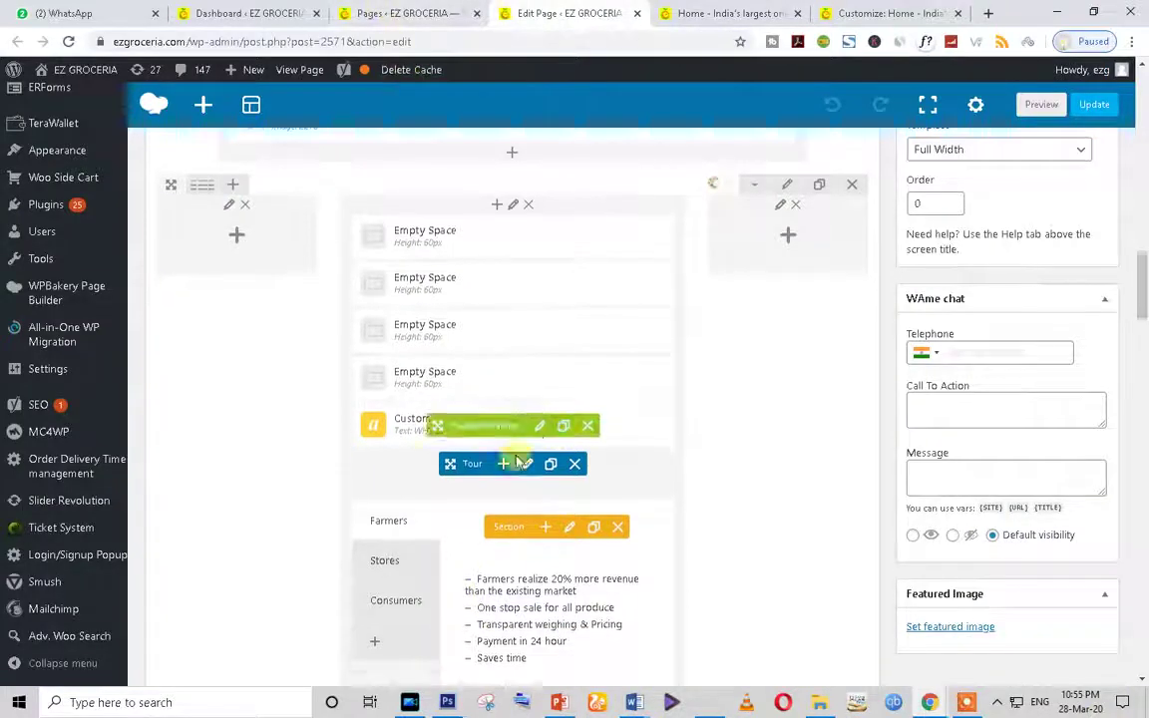
scroll(504, 555, "up", 2)
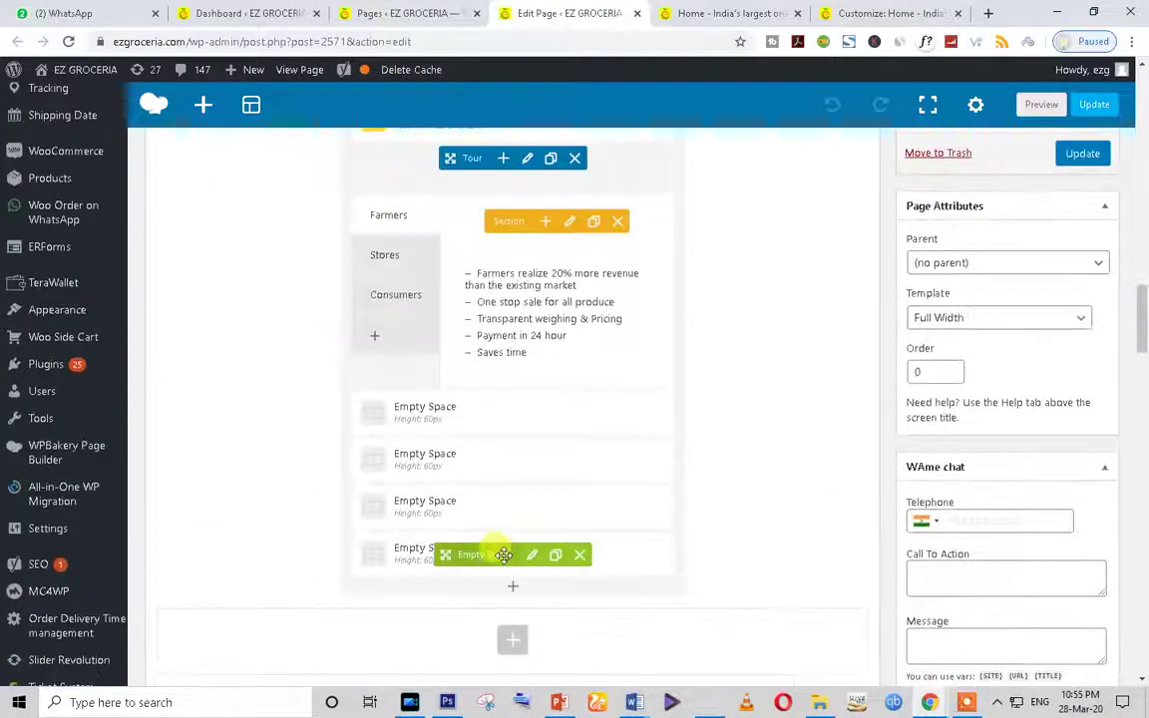
scroll(505, 554, "up", 1)
scroll(413, 469, "up", 3)
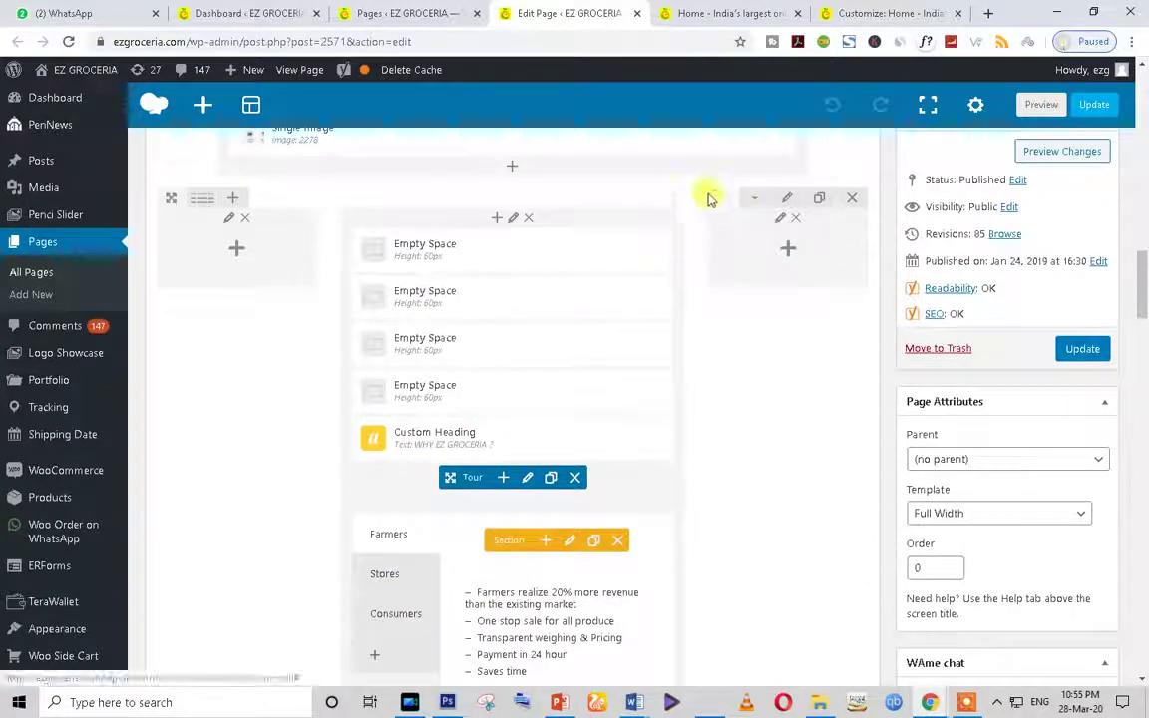
Step: View the WHY EZ GROCERIA ? row's Design Options vegetable background, then close without saving
left_click(788, 201)
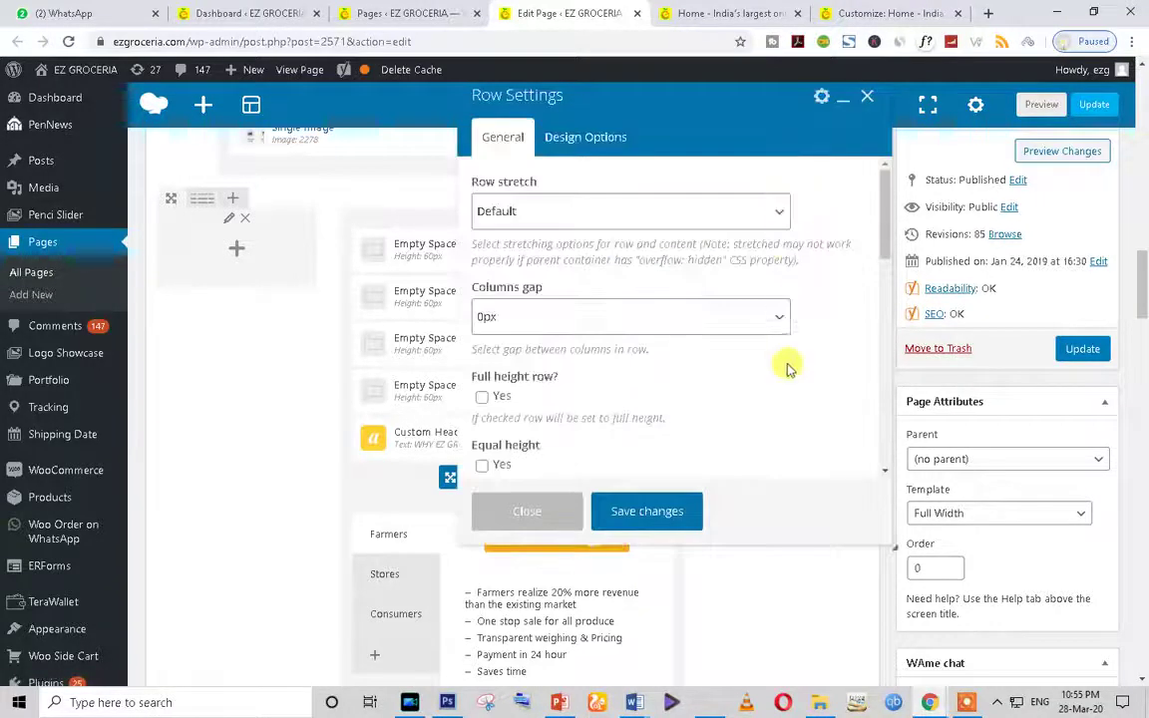
scroll(688, 406, "down", 5)
scroll(687, 405, "up", 2)
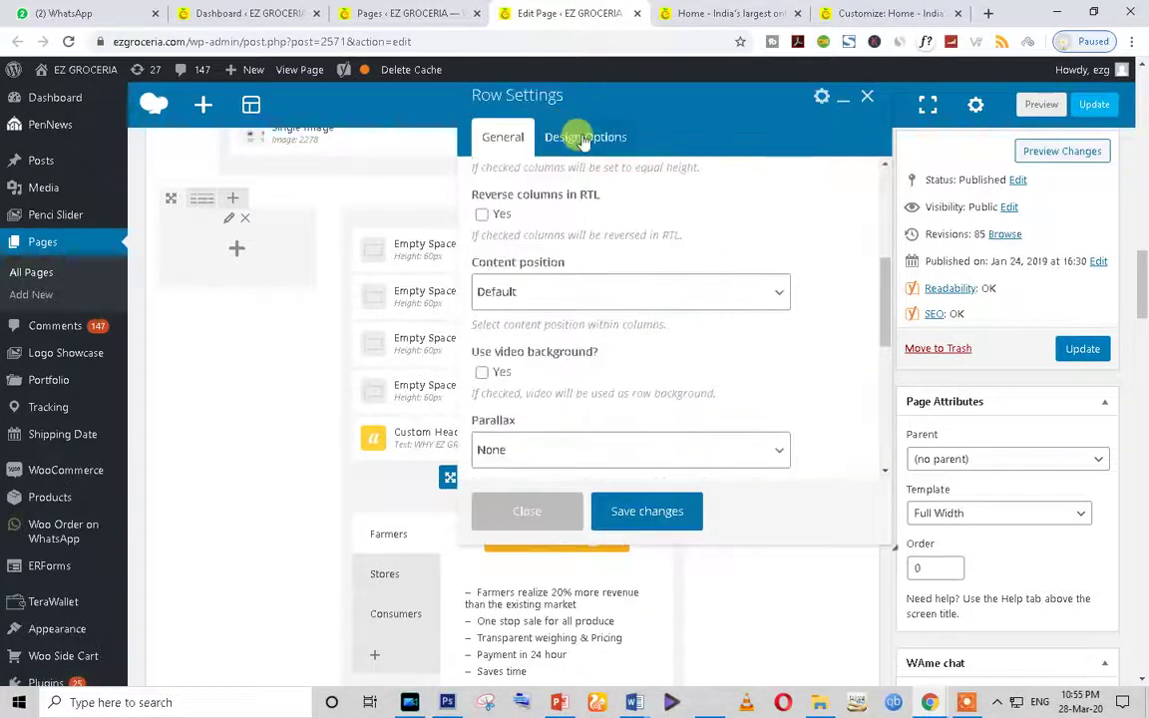
left_click(583, 139)
scroll(693, 340, "down", 5)
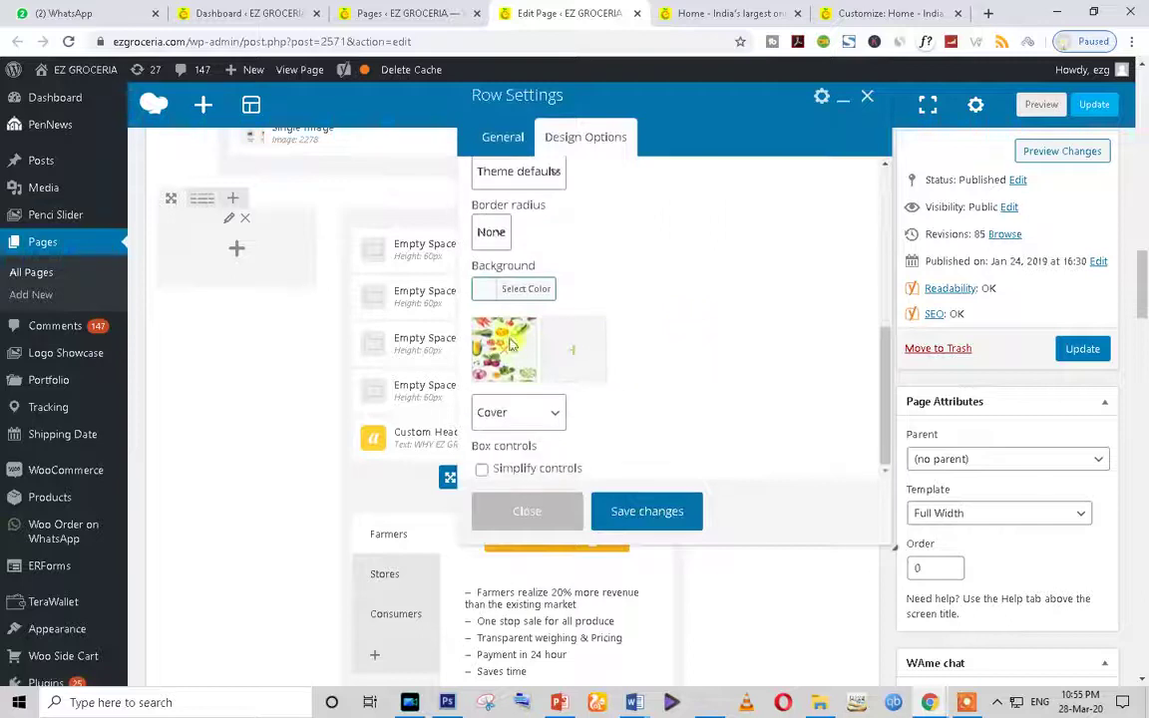
left_click(528, 512)
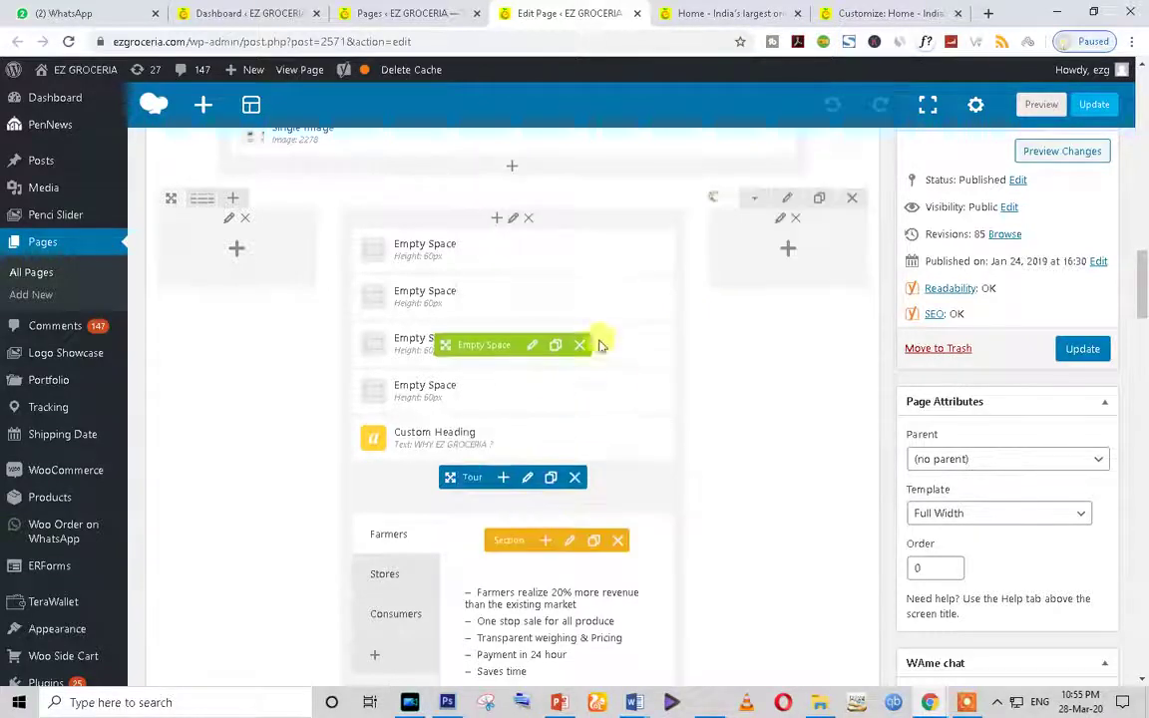
scroll(659, 466, "down", 5)
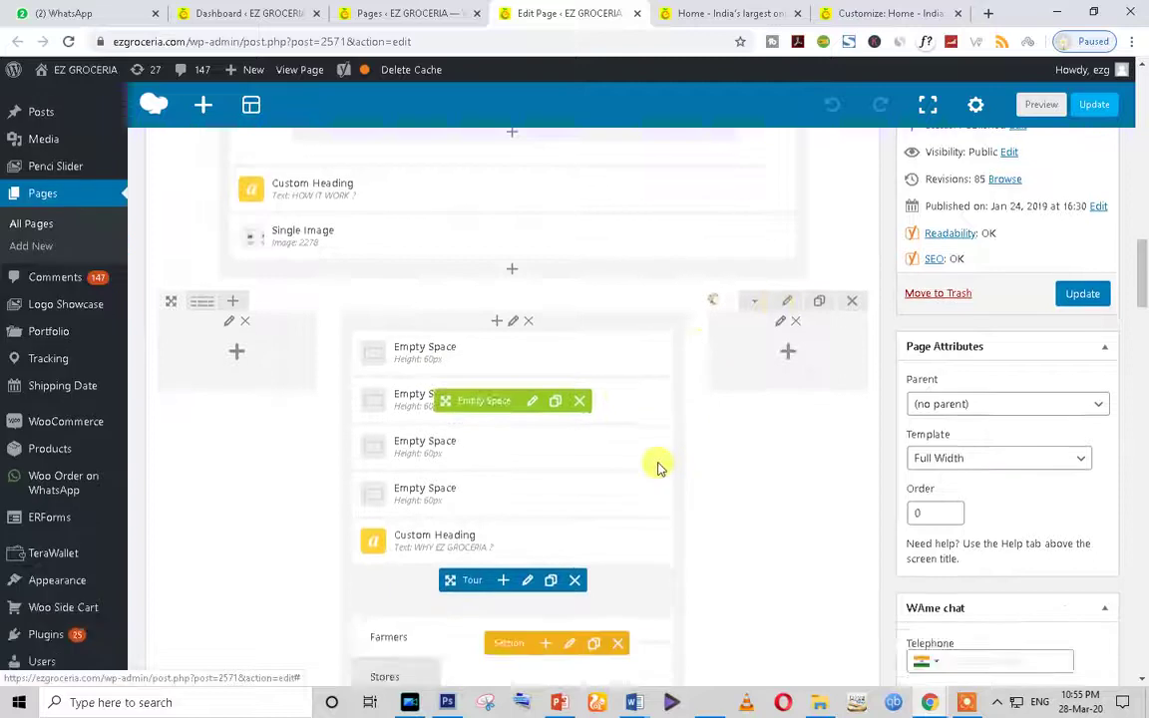
scroll(600, 410, "up", 3)
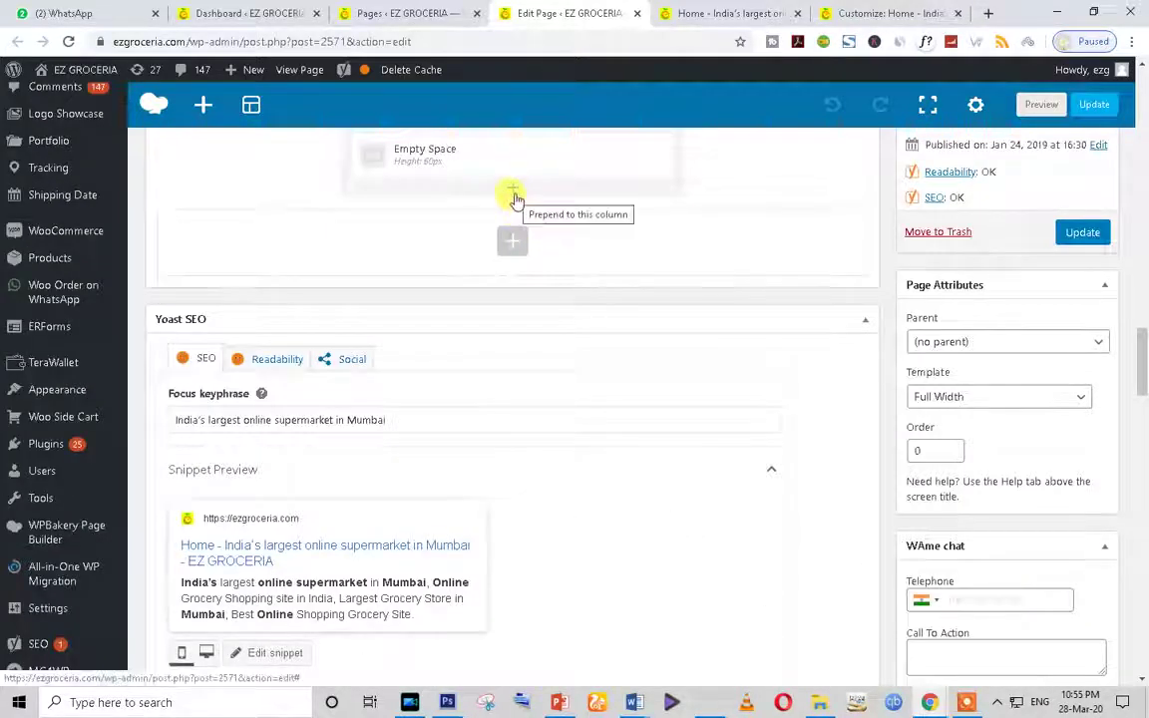
left_click(512, 195)
scroll(513, 469, "down", 3)
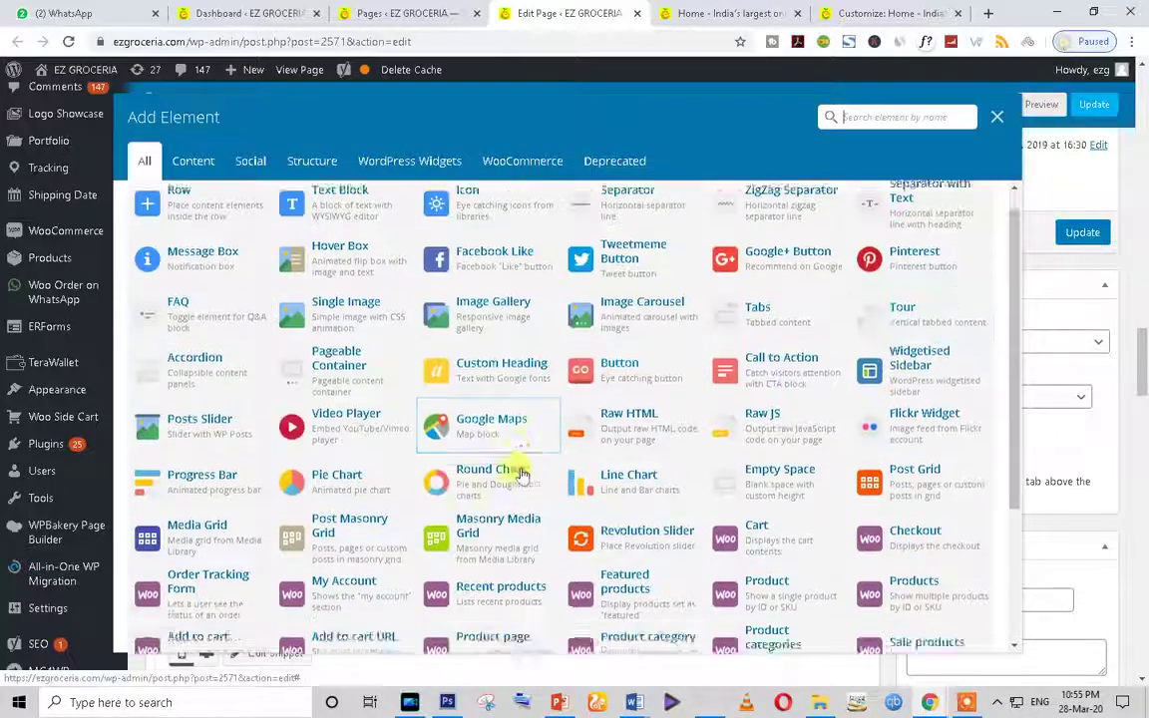
type("pro")
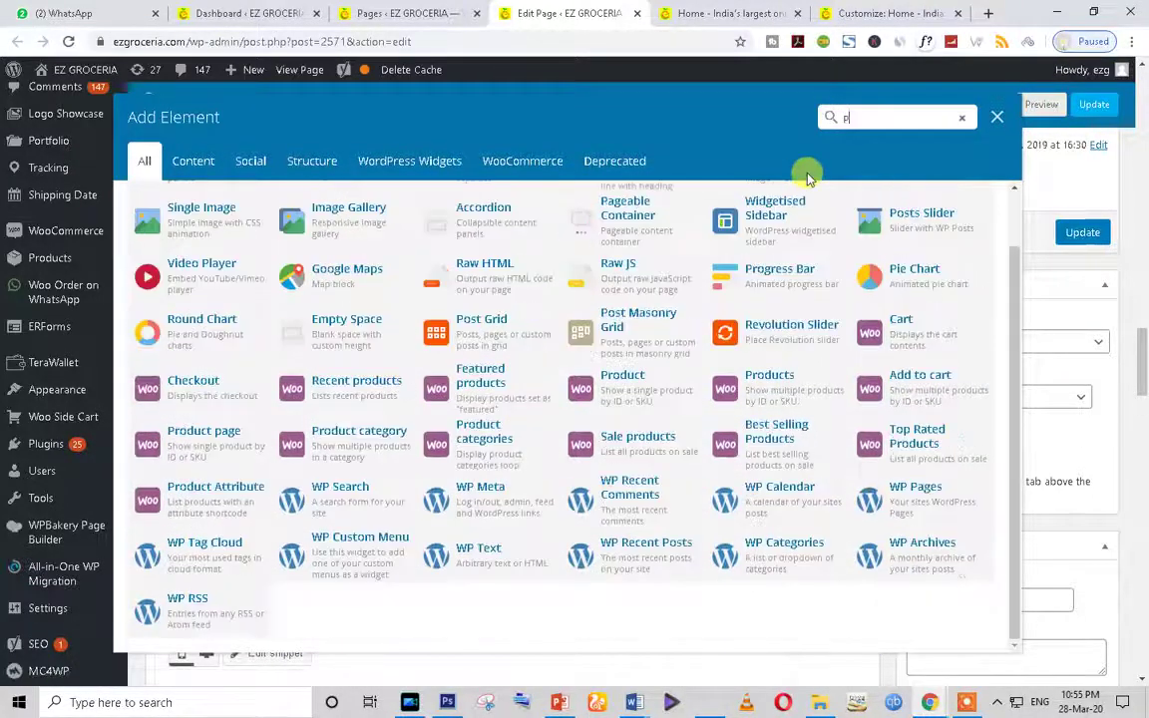
key("BackSpace")
key("BackSpace")
key("BackSpace")
type("slide")
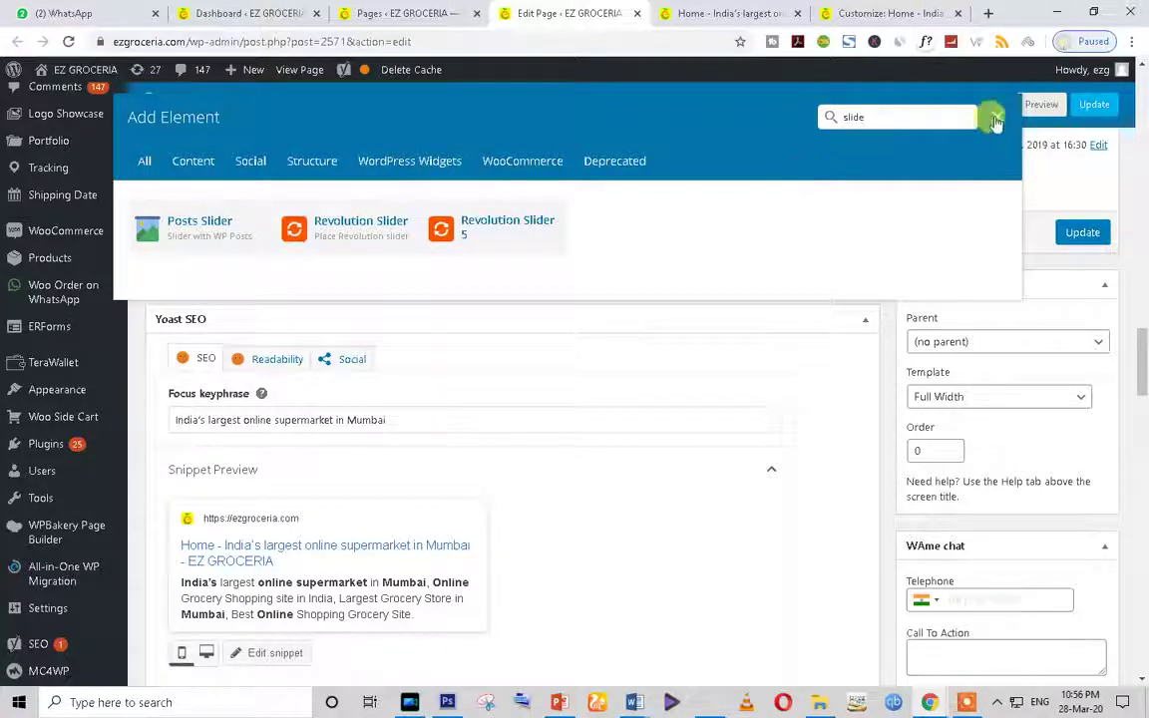
left_click(995, 121)
scroll(668, 669, "up", 10)
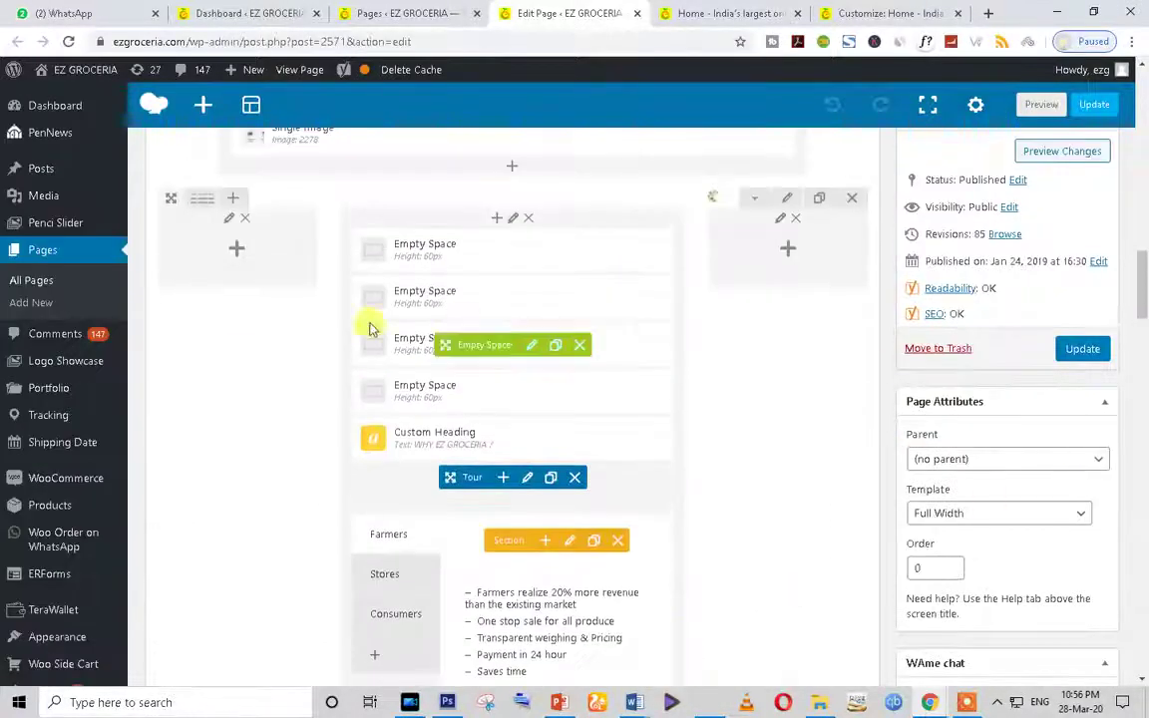
Step: On the live shop, choose VEGETABLES from the menu and open the Palak (Spinich) product
scroll(369, 329, "up", 5)
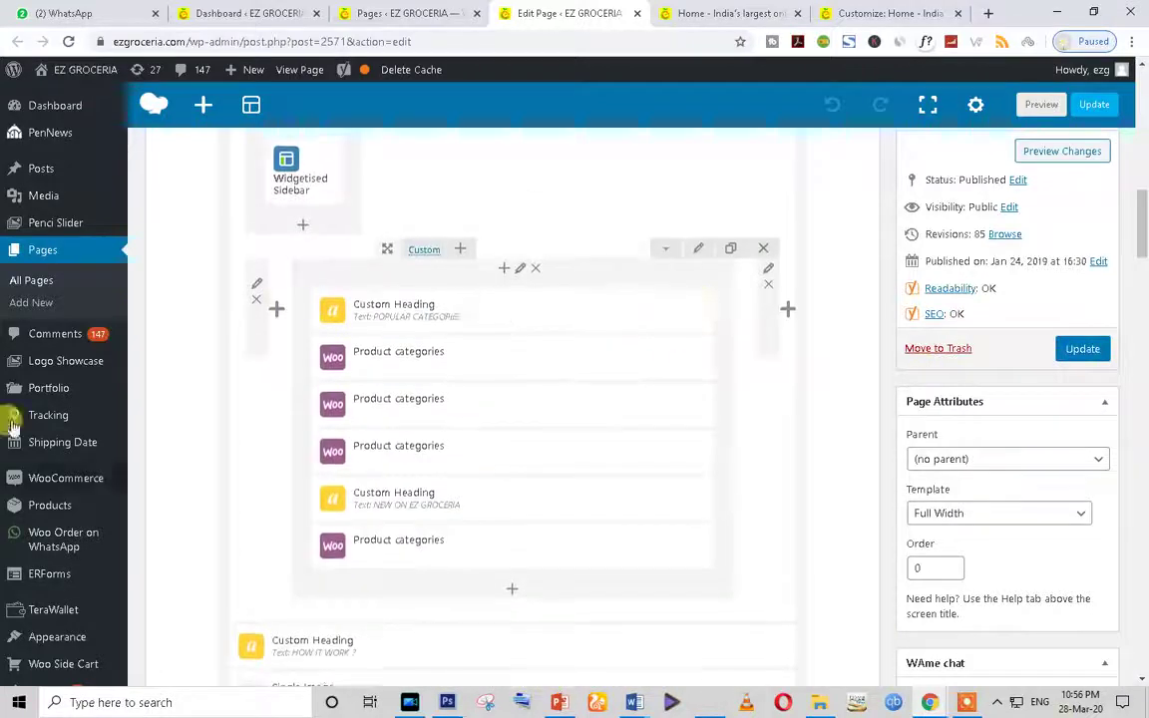
scroll(555, 233, "up", 3)
left_click(691, 8)
scroll(551, 416, "up", 10)
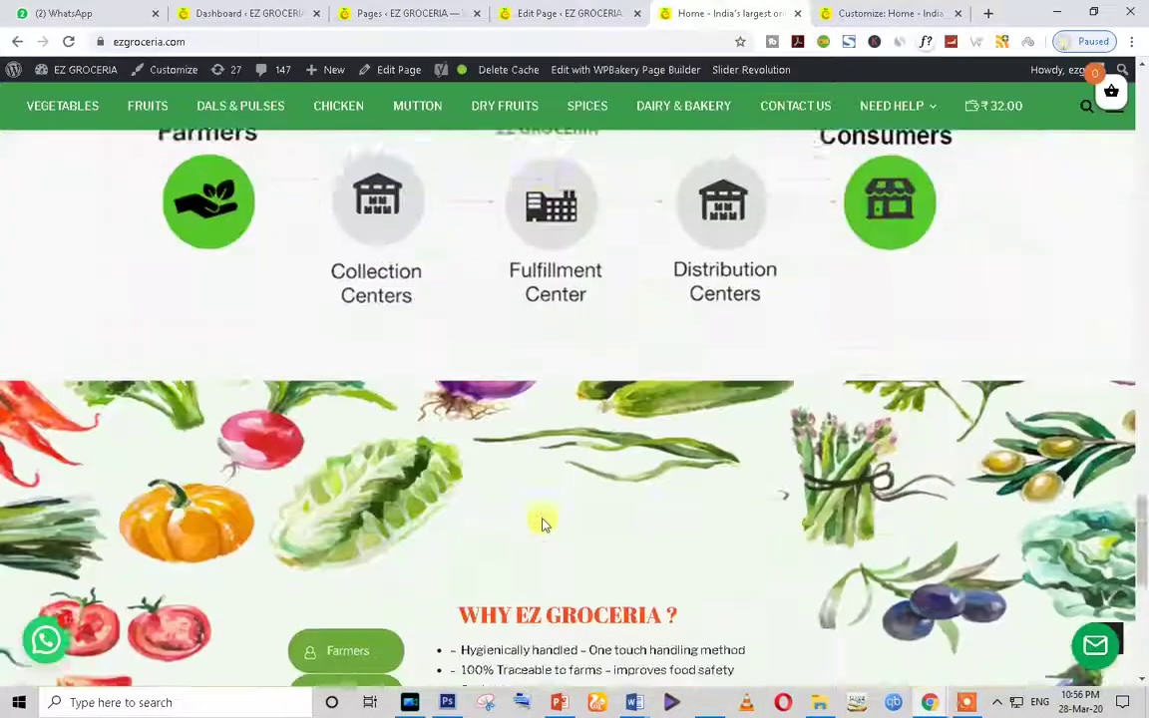
scroll(1000, 377, "up", 3)
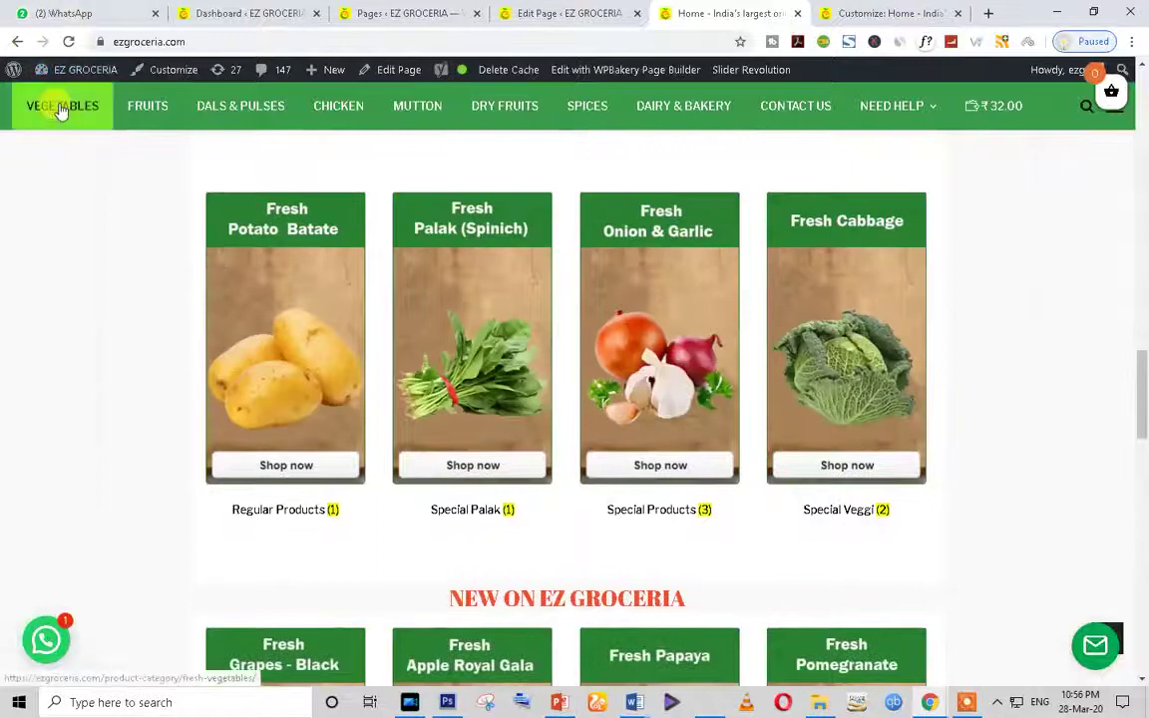
left_click(59, 107)
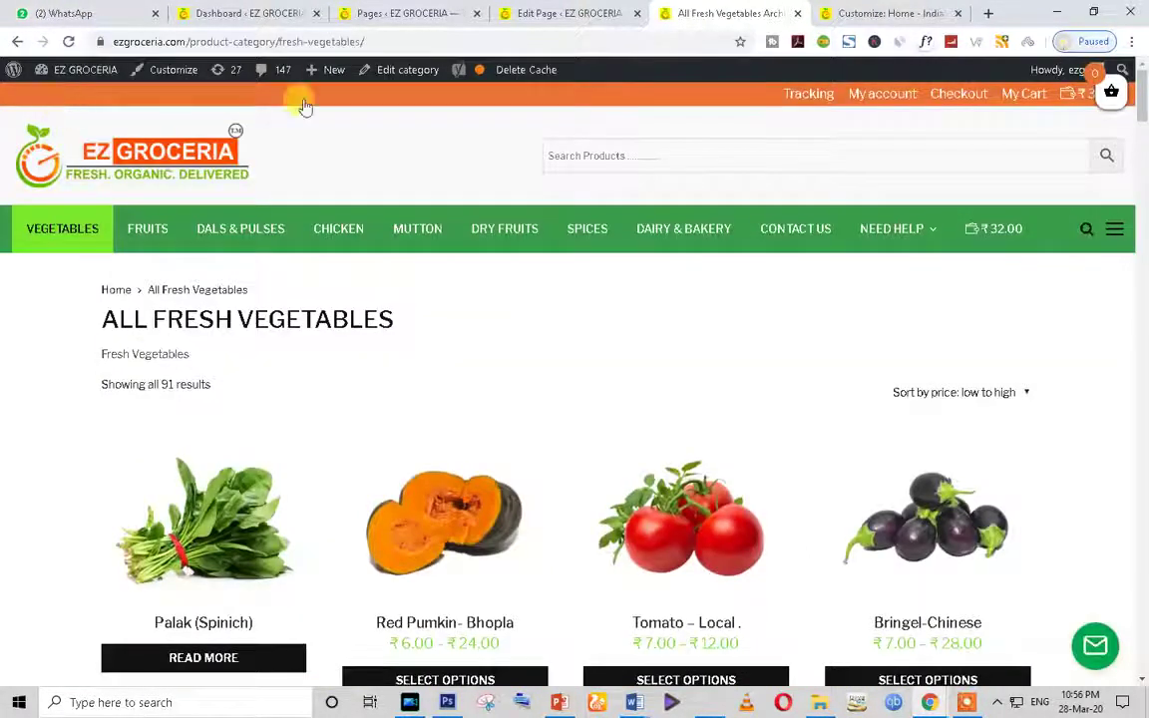
scroll(607, 436, "down", 2)
left_click(197, 373)
scroll(551, 397, "down", 2)
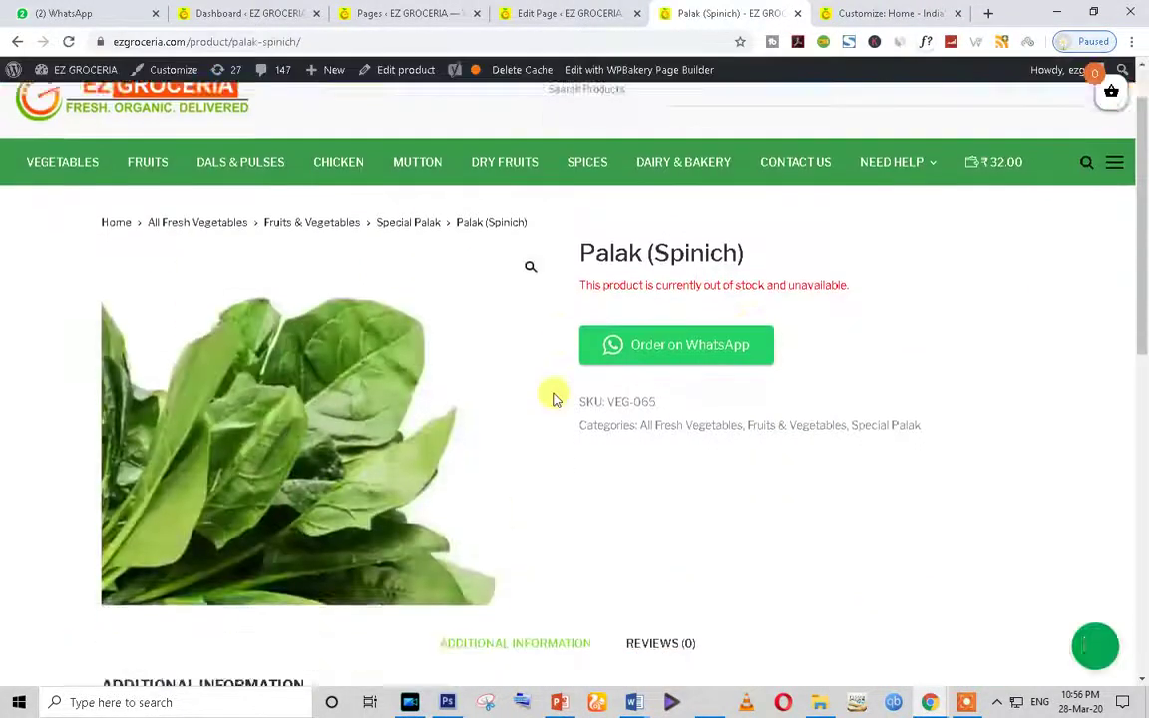
left_click_drag(579, 161, 746, 157)
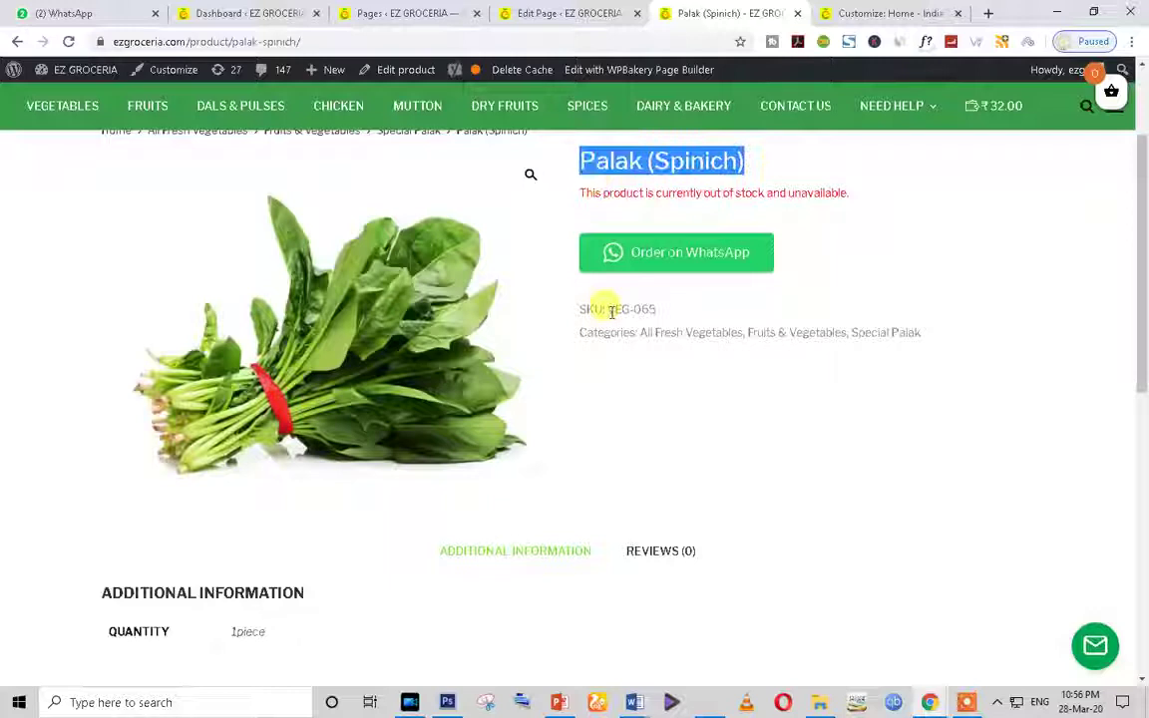
Step: Load the Palak (Spinich) WhatsApp order into WhatsApp Web and delete the prefilled message unsent
left_click(660, 267)
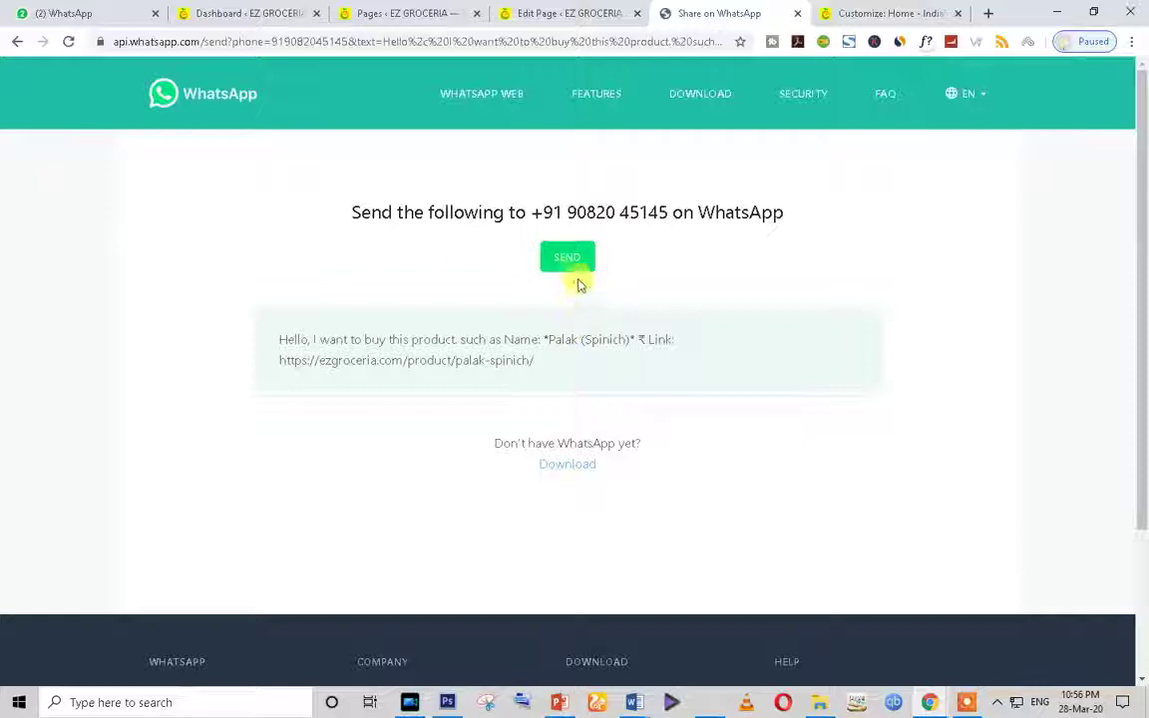
left_click(577, 267)
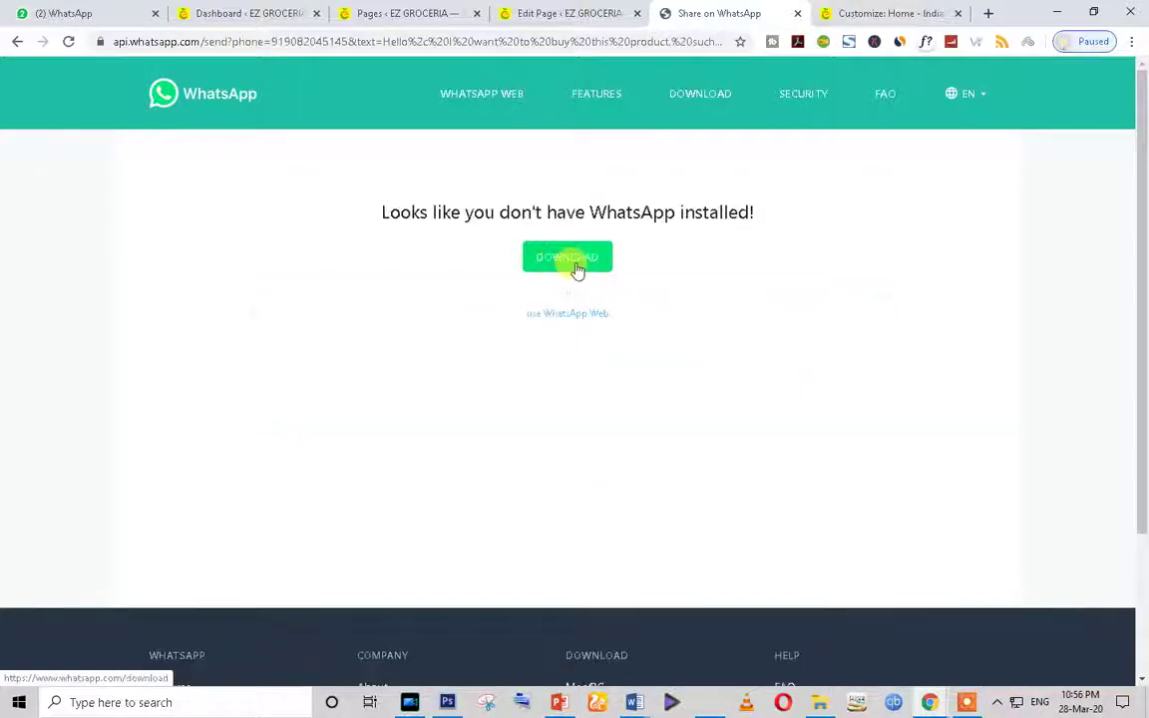
left_click(566, 319)
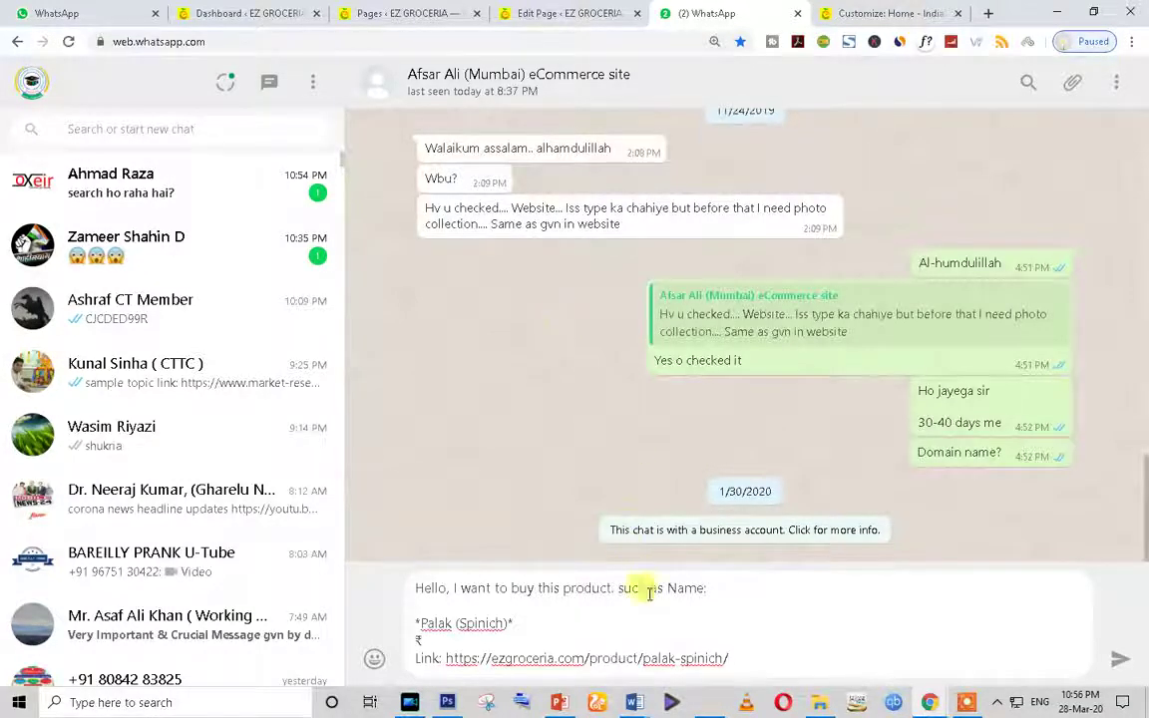
key("ctrl+a")
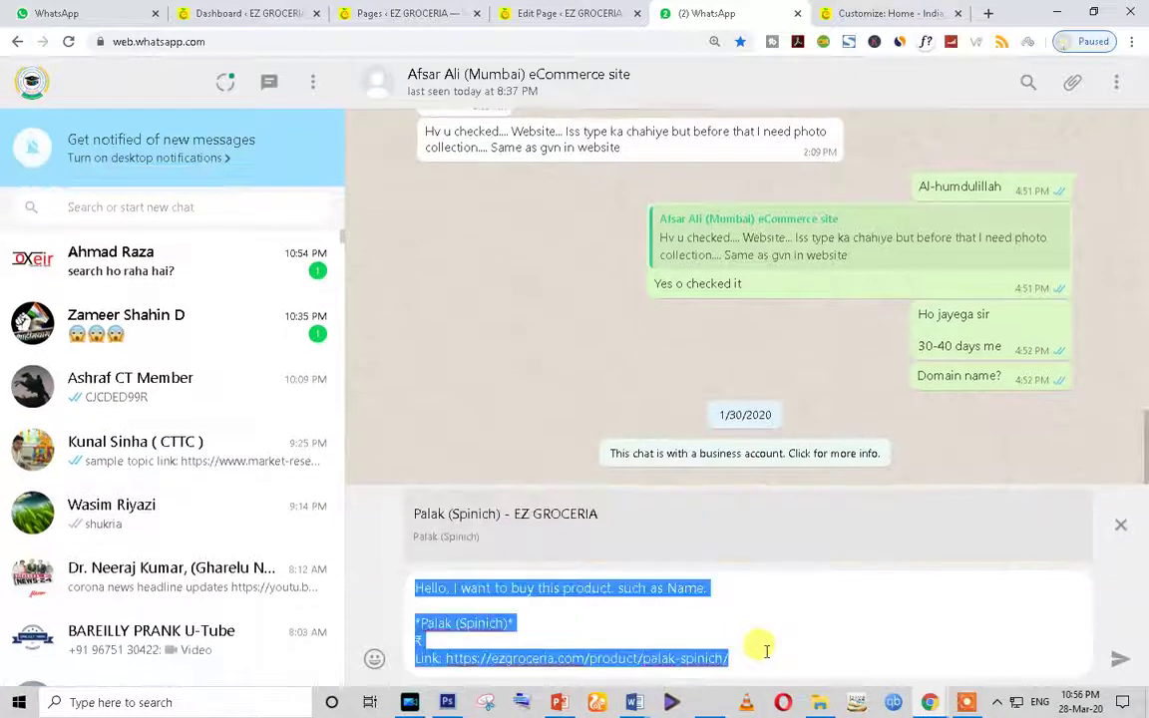
key("BackSpace")
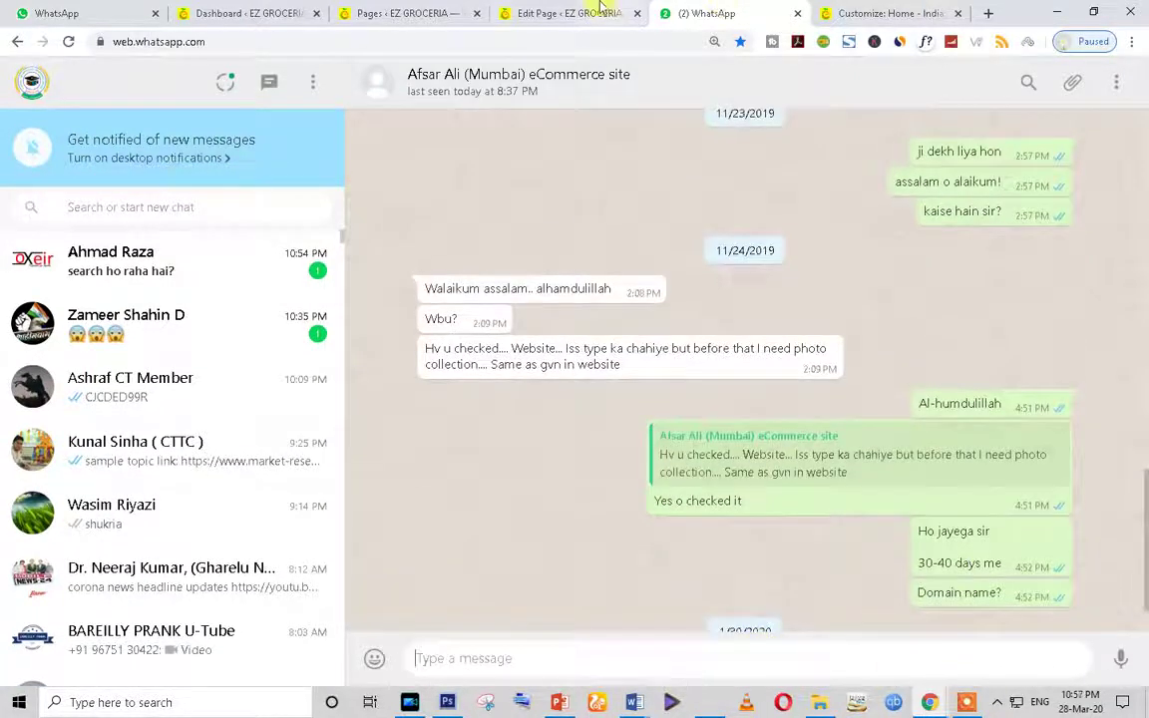
Step: Close the second WhatsApp tab and return to the Home page editor
left_click(600, 10)
key("ctrl+shift+Tab")
left_click(745, 12)
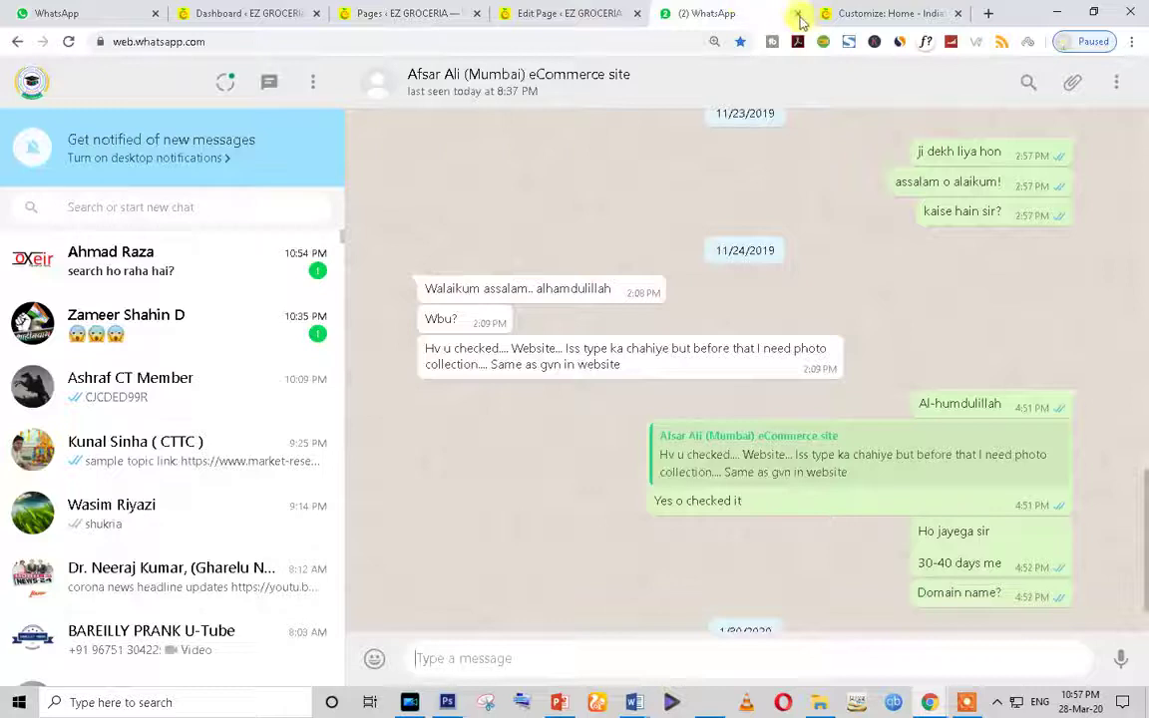
left_click(799, 14)
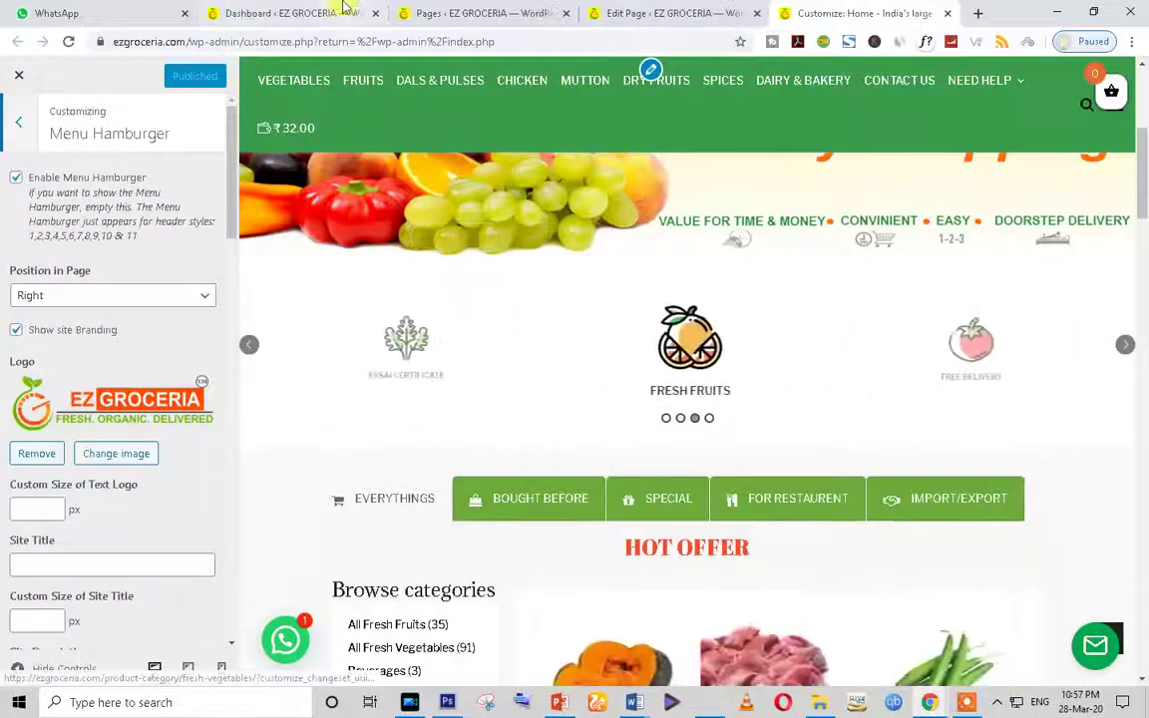
key("ctrl+shift+Tab")
key("ctrl+shift+Tab")
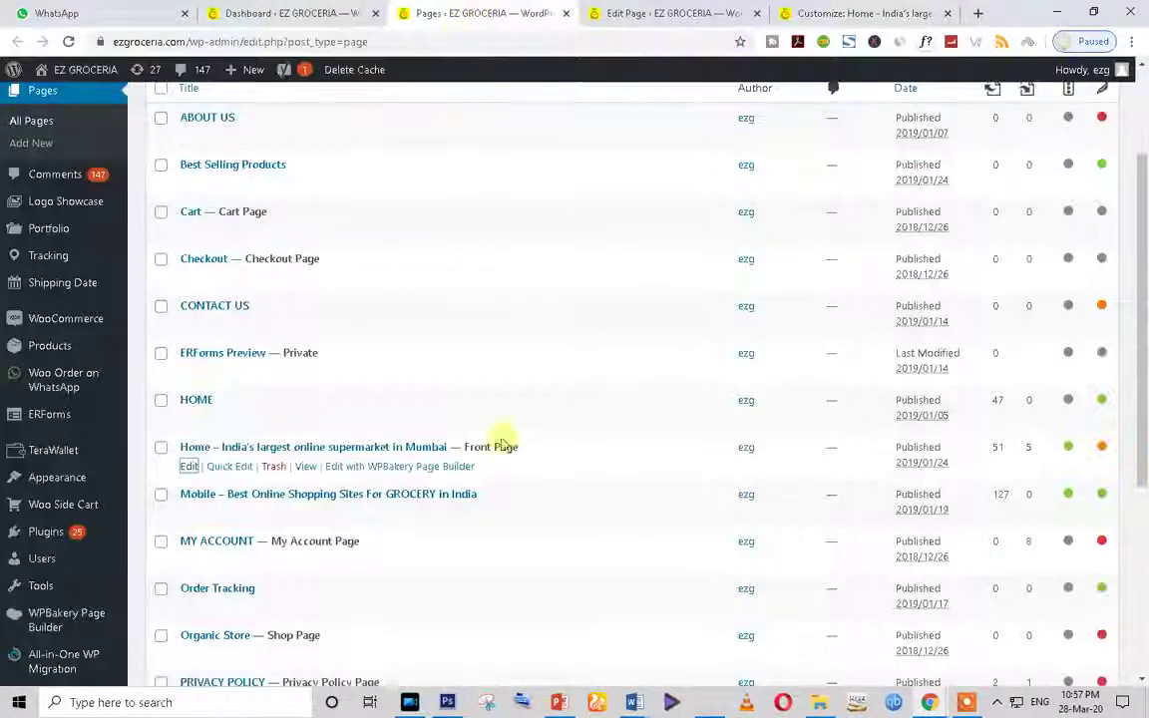
left_click(655, 12)
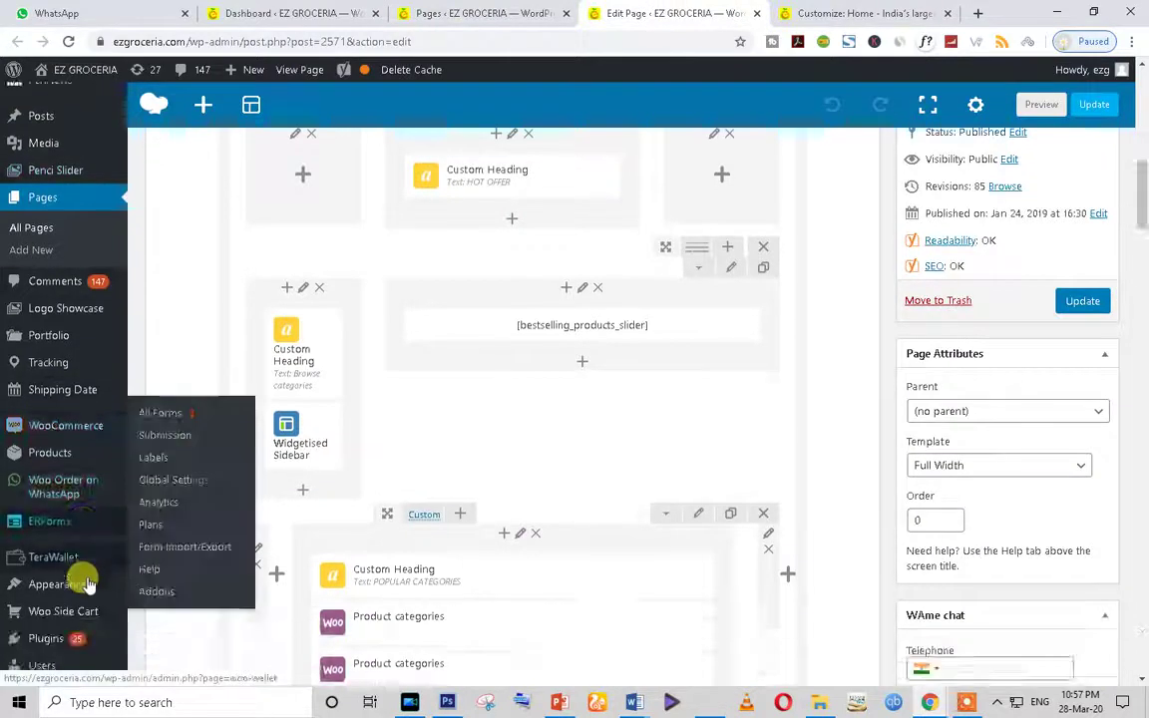
Step: Open Products from the admin sidebar to list all 191 store items
scroll(88, 578, "down", 1)
left_click(51, 425)
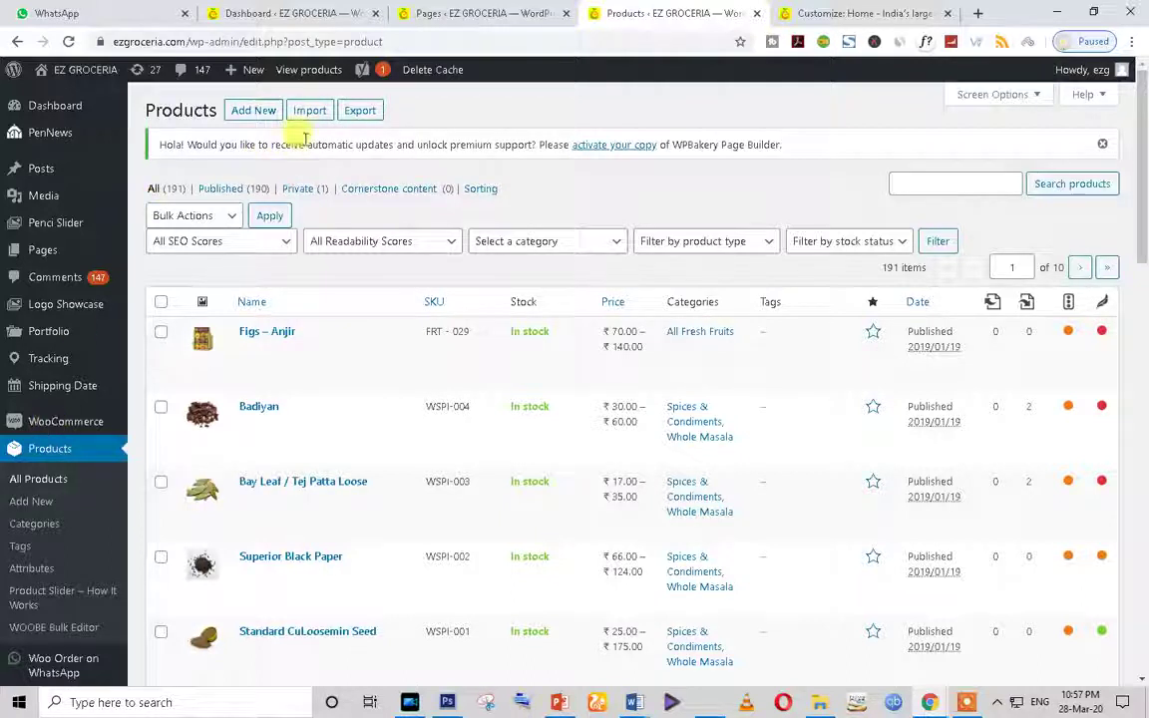
Step: Select all products on the page and apply the Bulk Actions Edit option
left_click(159, 302)
scroll(158, 304, "down", 4)
scroll(374, 531, "up", 4)
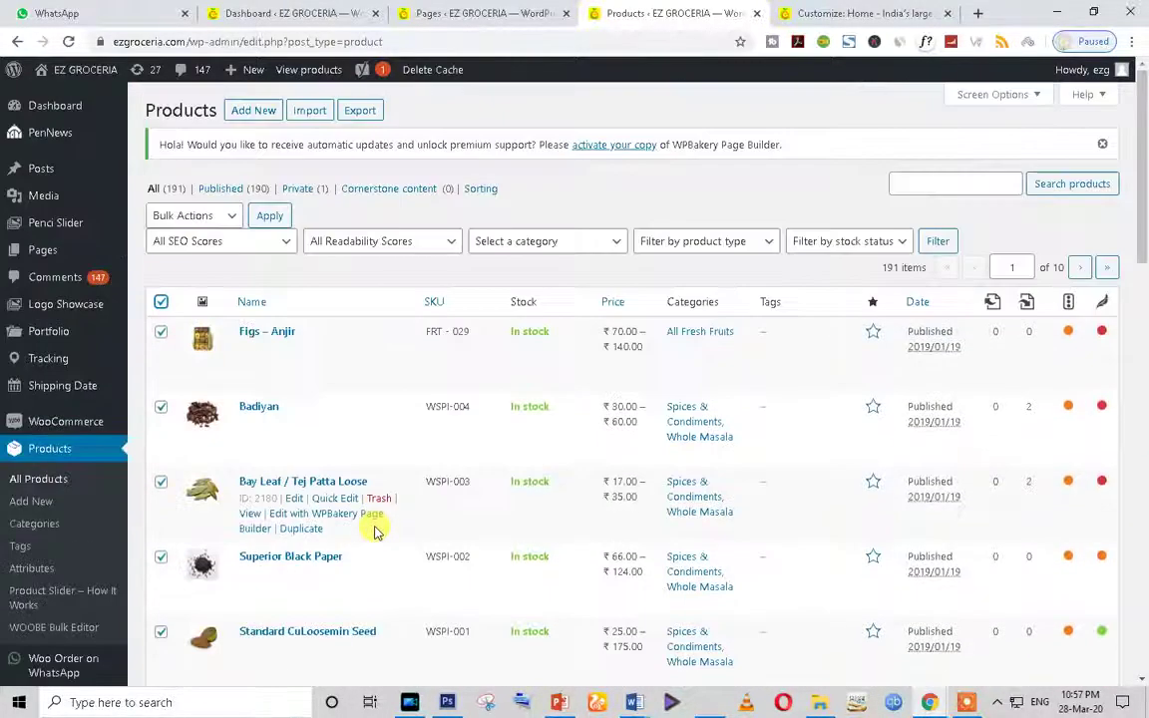
left_click(229, 227)
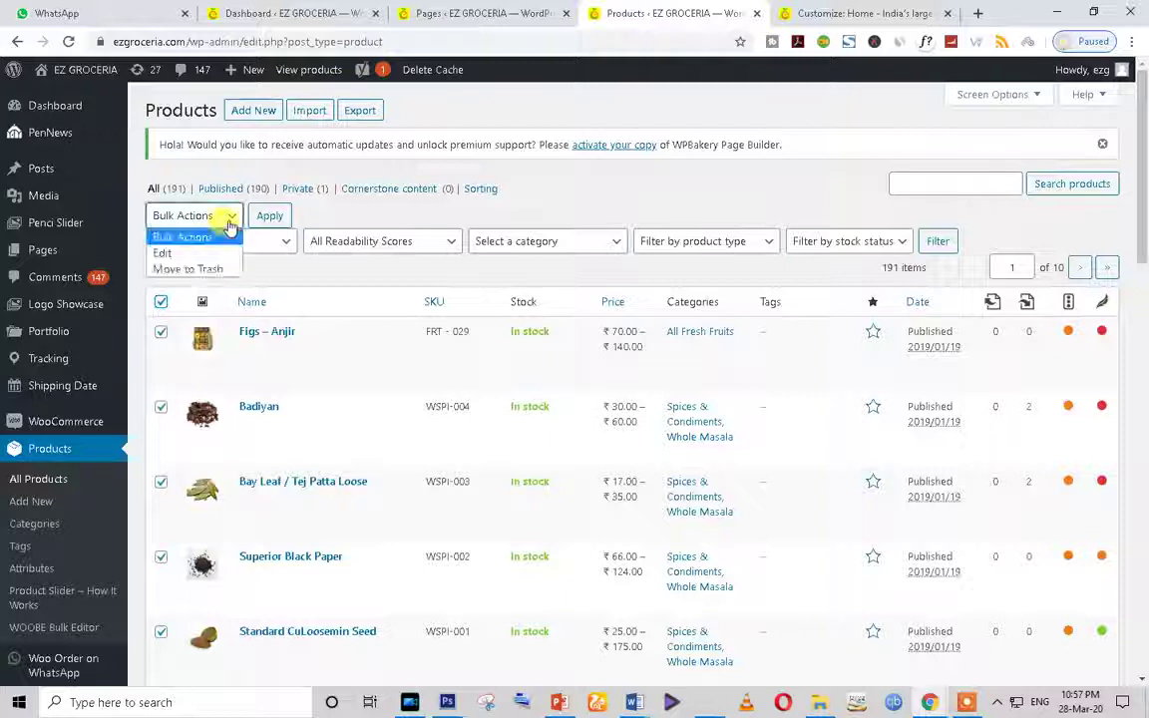
left_click(242, 253)
left_click(270, 218)
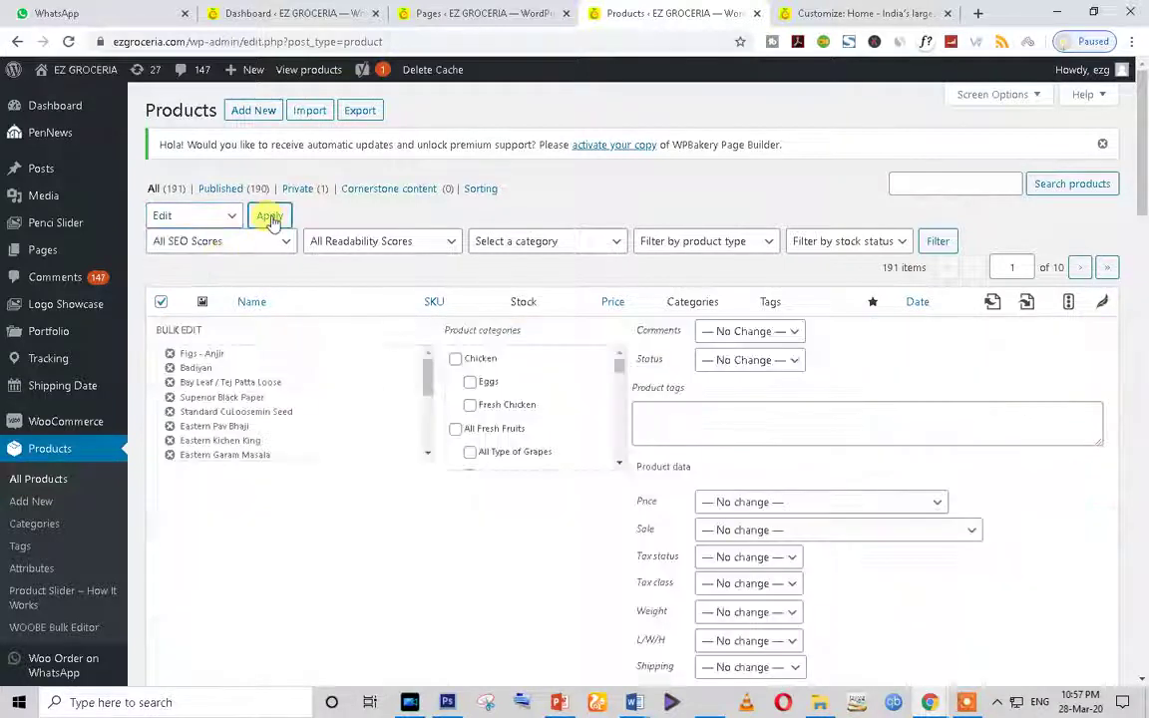
Step: Inspect the bulk edit Price options, leave No change, and abandon the bulk edit
scroll(705, 427, "down", 3)
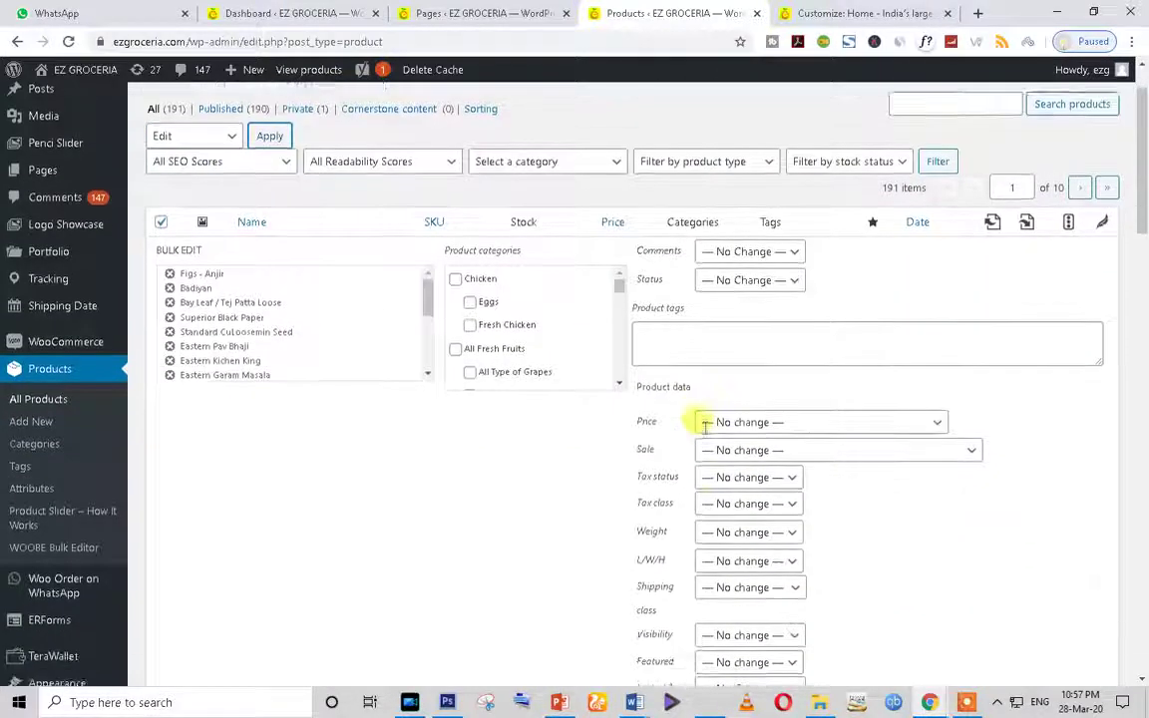
scroll(704, 431, "up", 1)
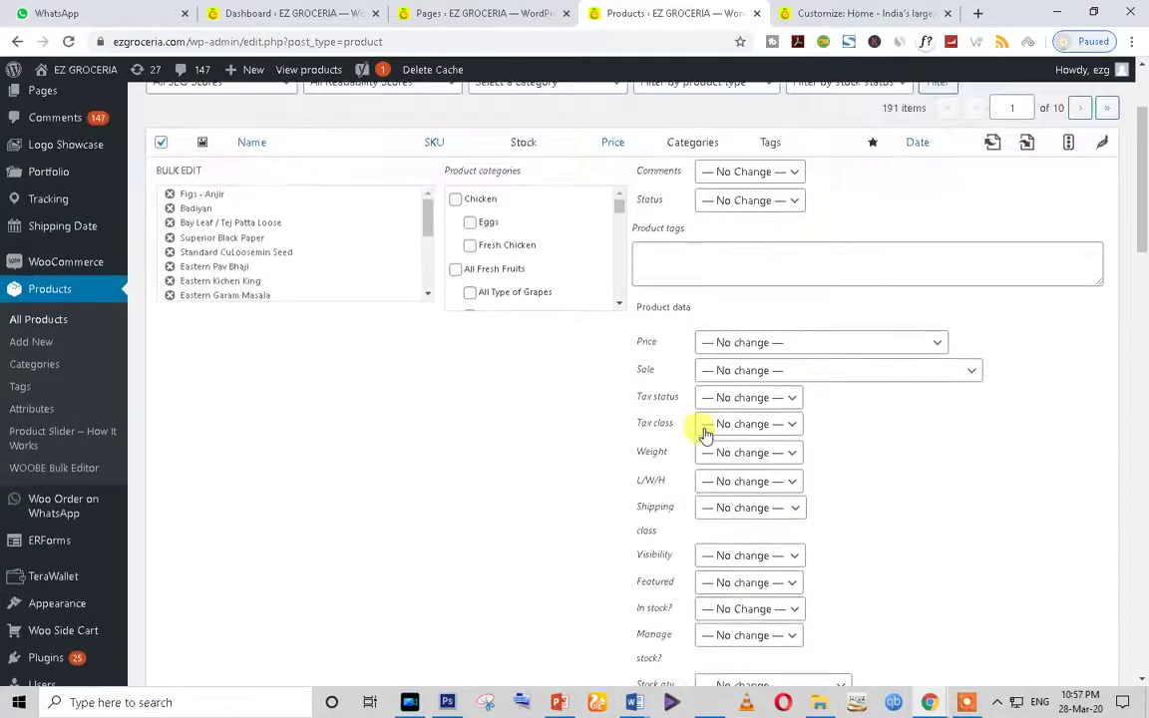
left_click(785, 347)
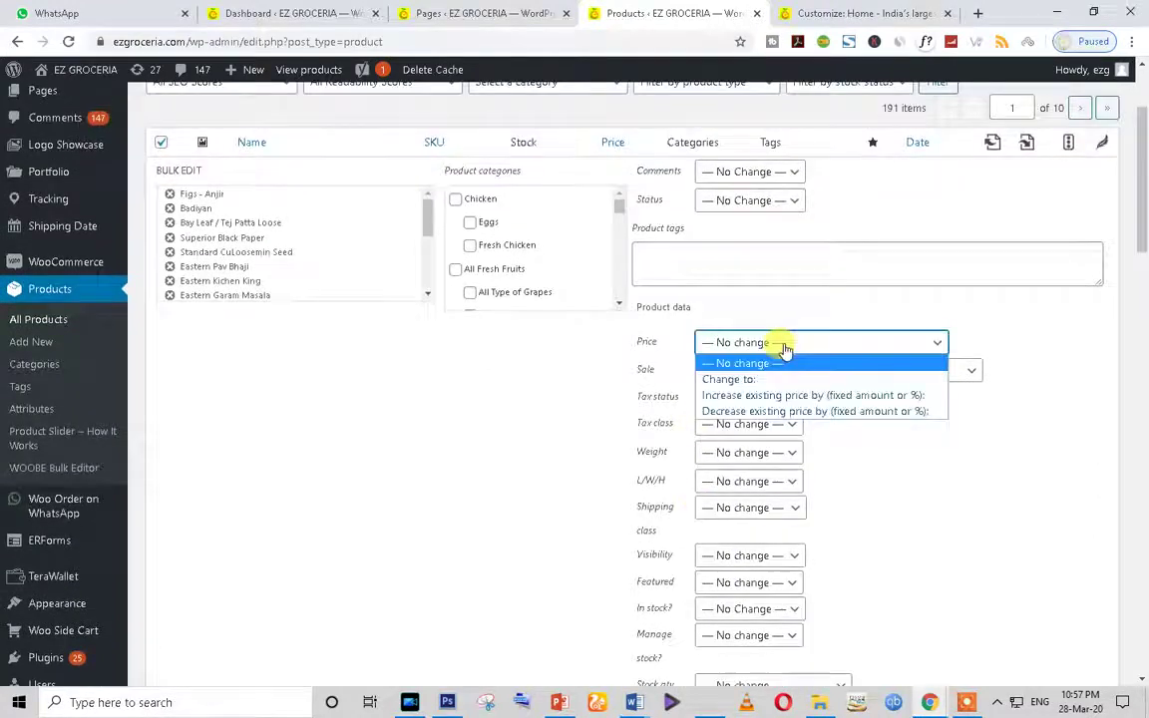
left_click(1077, 362)
scroll(471, 252, "down", 5)
scroll(472, 252, "up", 5)
left_click(639, 250)
scroll(679, 423, "up", 2)
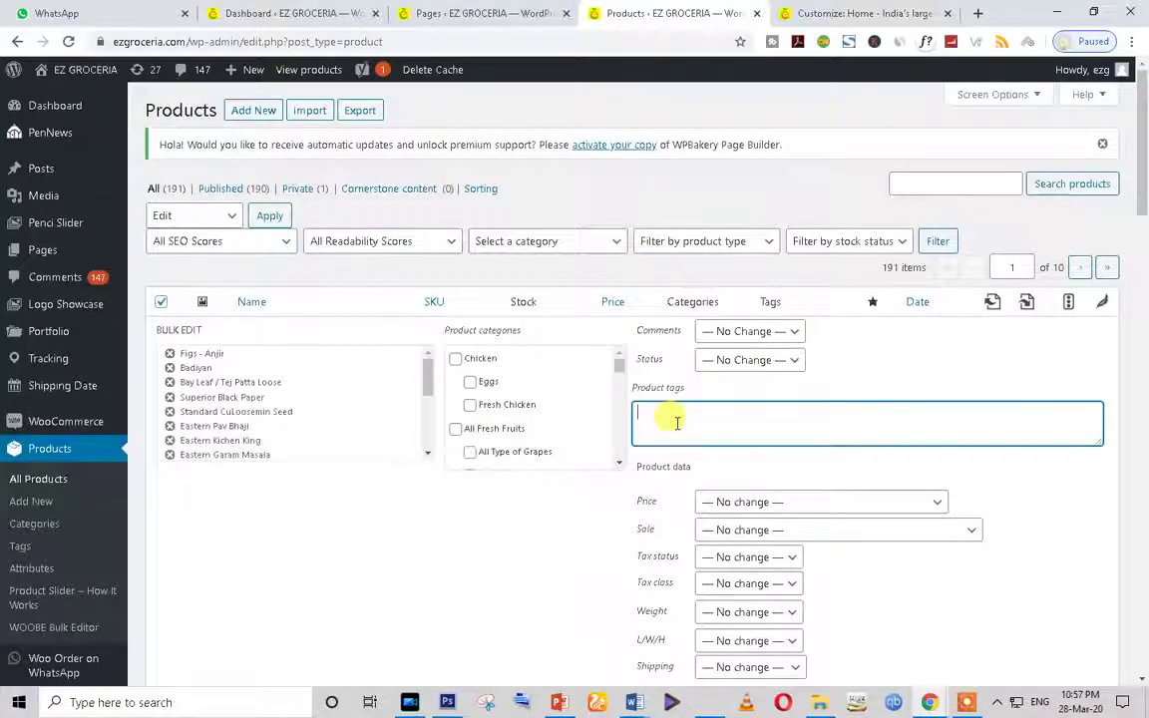
left_click(781, 507)
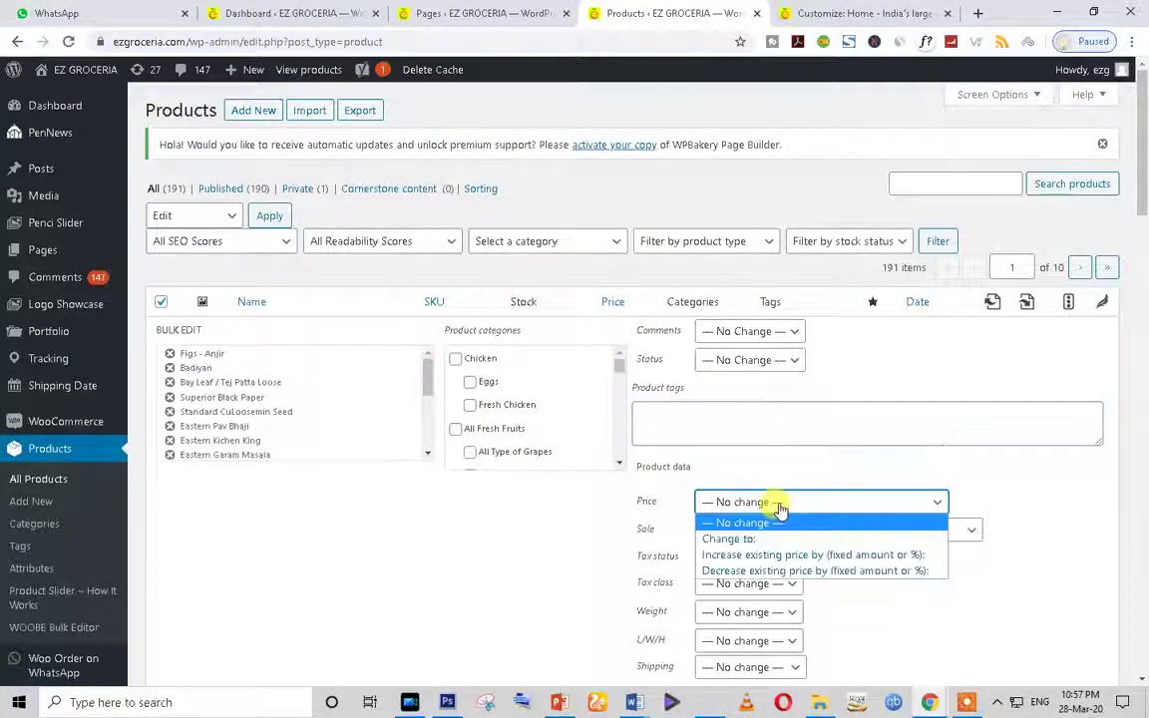
left_click(596, 552)
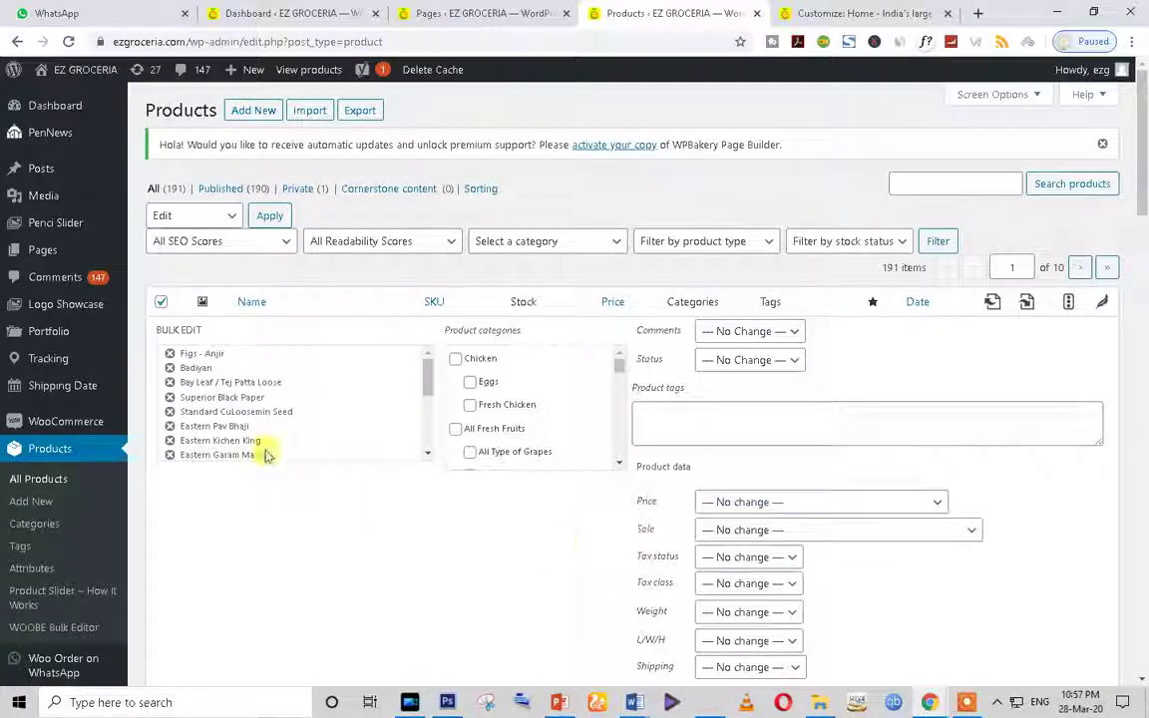
left_click(55, 453)
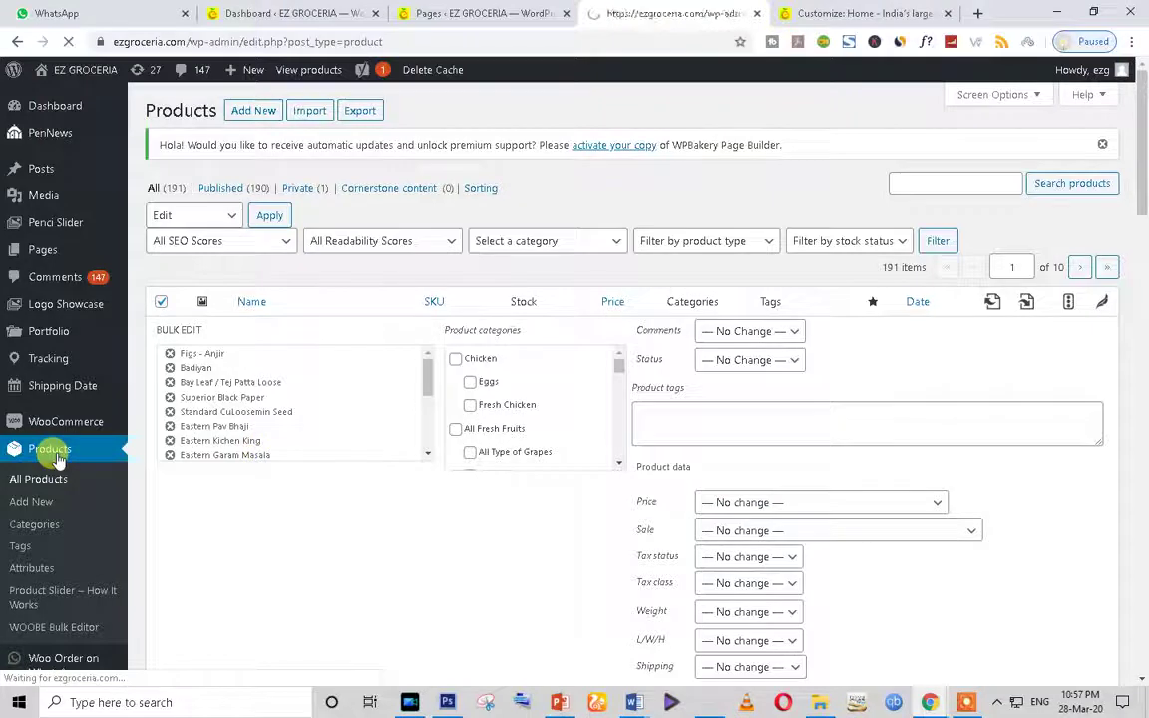
Step: Switch to the Customizer showing the Menu Hamburger settings
left_click(783, 13)
left_click(659, 12)
left_click(783, 13)
Step: Browse the admin Pages and Posts lists, then return to the Products list tab
scroll(776, 354, "up", 5)
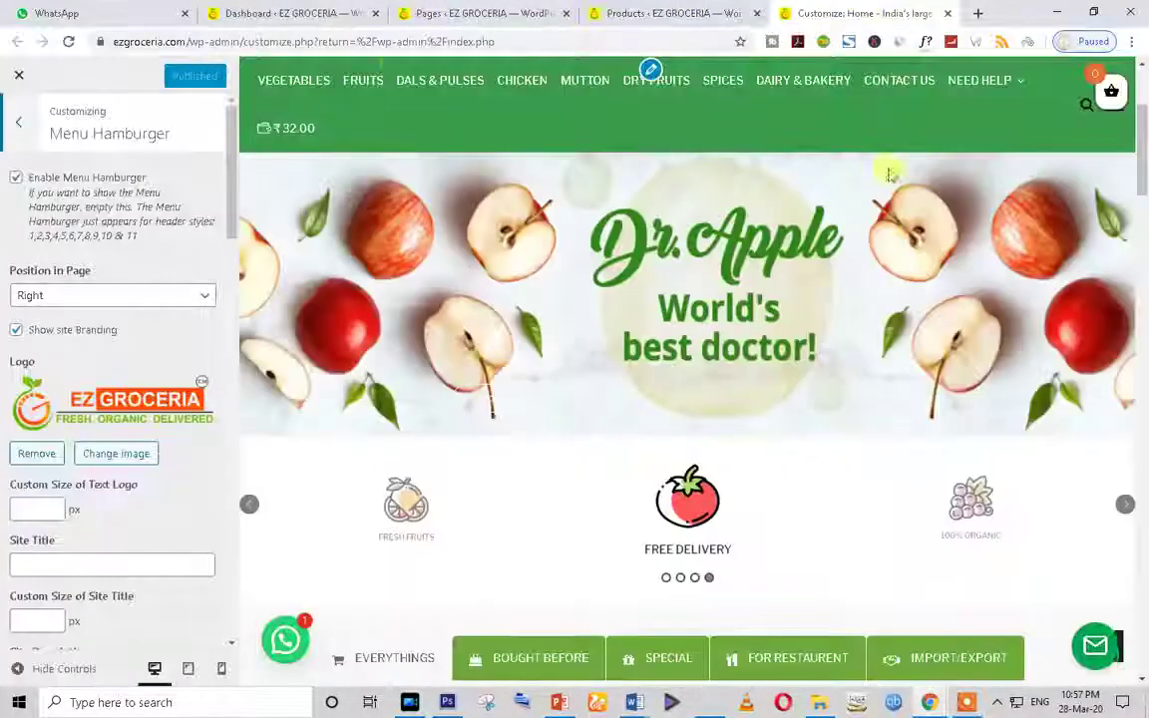
left_click(383, 10)
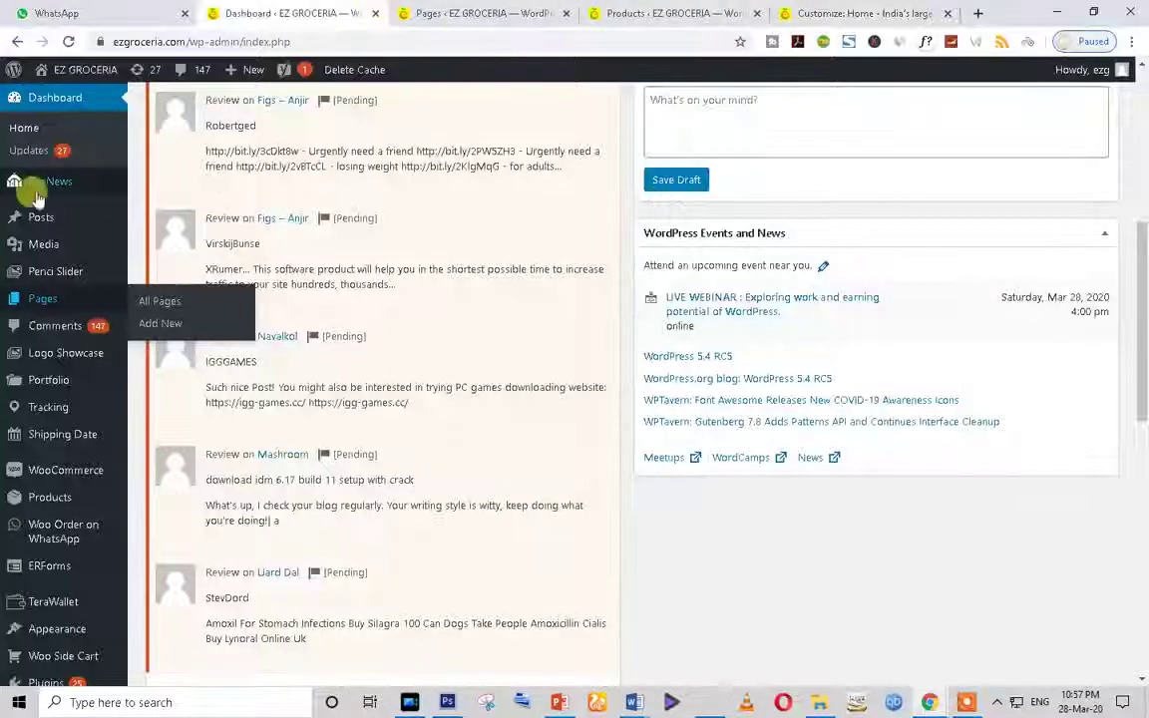
left_click(46, 305)
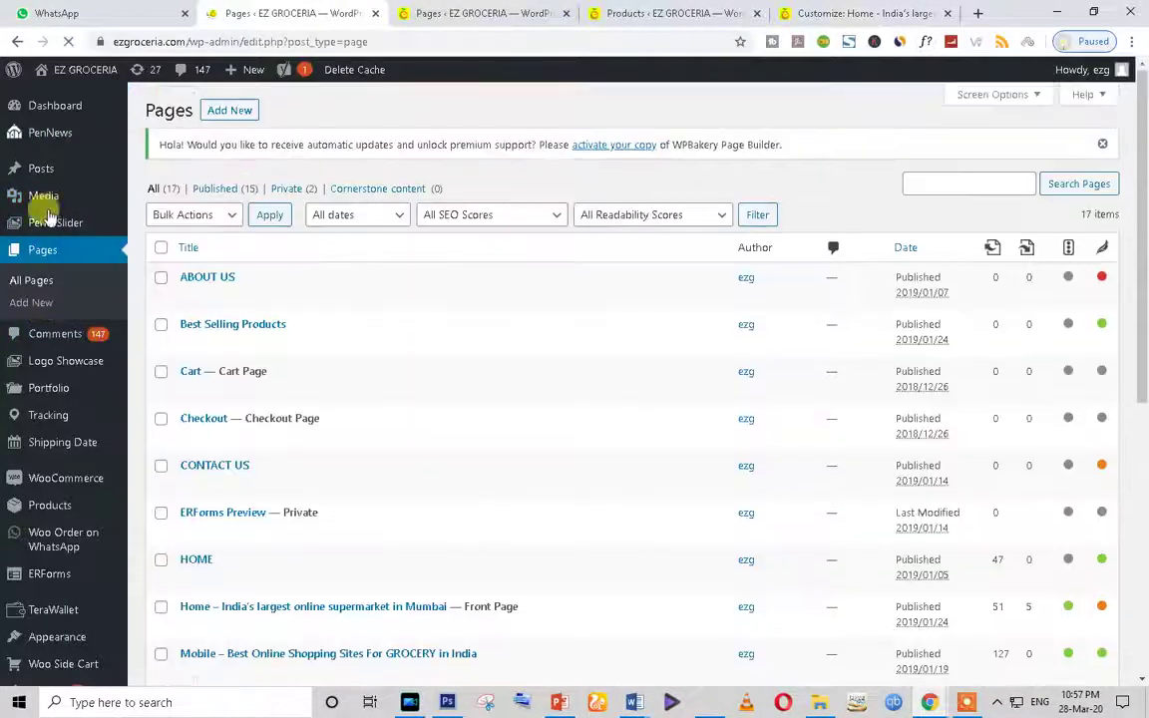
left_click(44, 174)
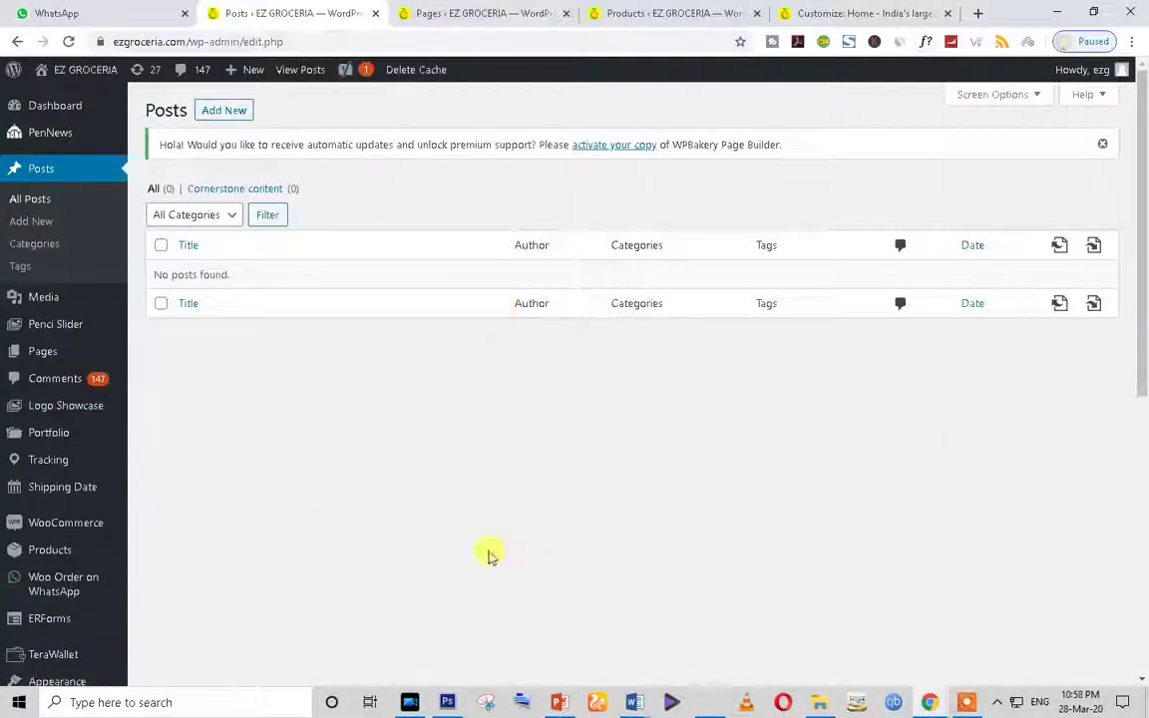
scroll(125, 577, "down", 5)
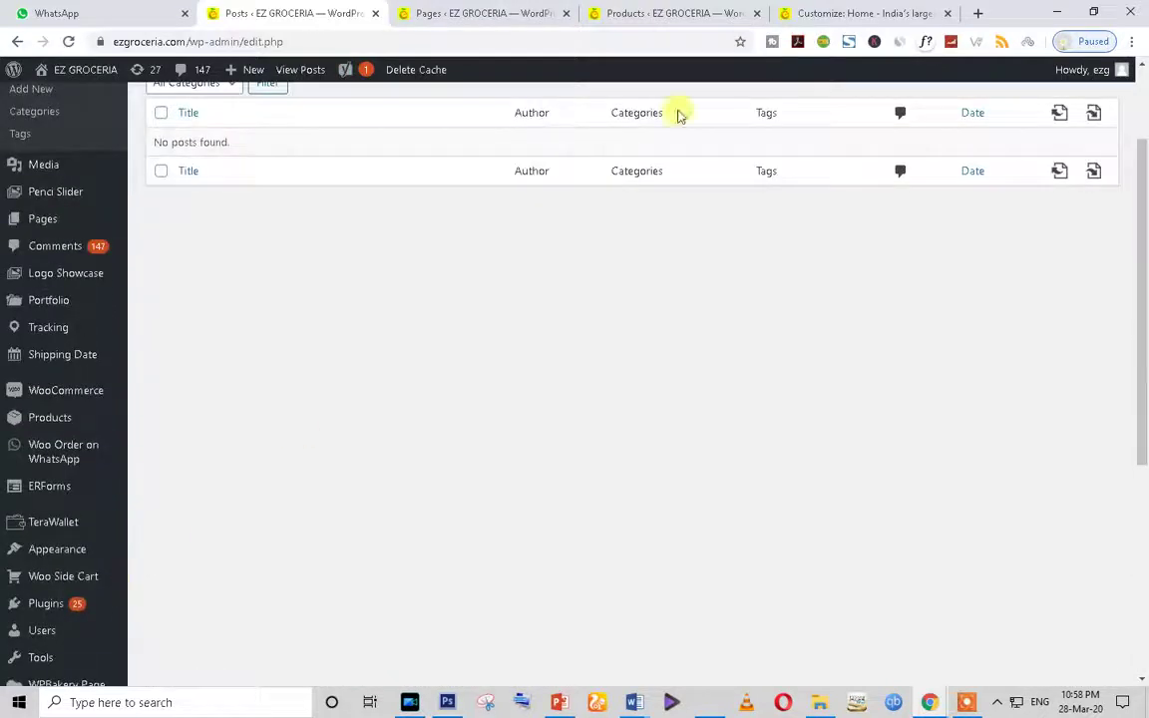
left_click(664, 13)
scroll(584, 405, "down", 2)
scroll(584, 405, "up", 2)
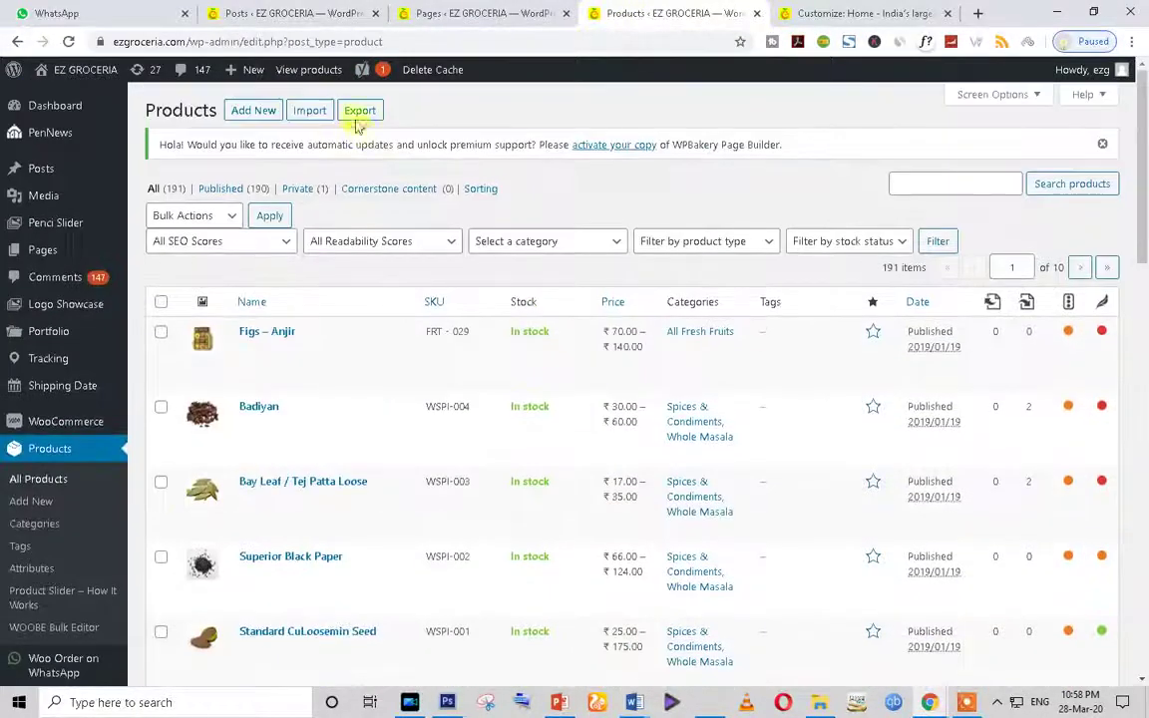
Step: Open the Yoast SEO notifications and select the General - Yoast SEO heading
mouse_move(362, 69)
left_click(399, 106)
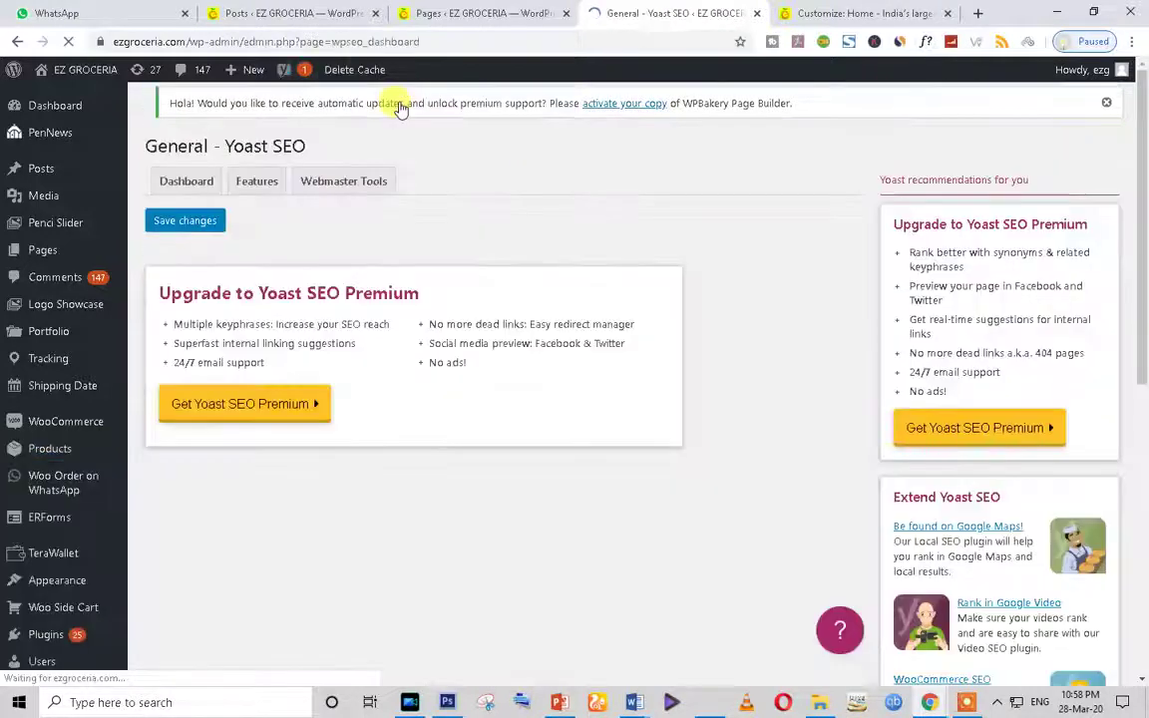
scroll(172, 457, "down", 3)
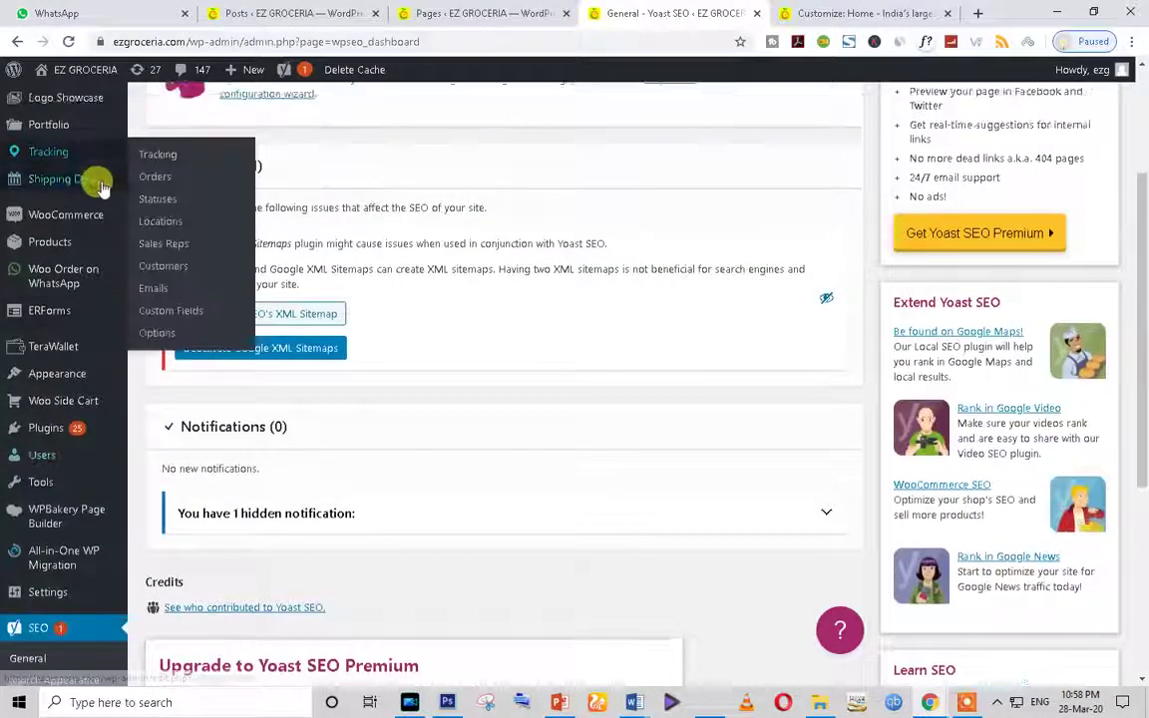
scroll(258, 111, "up", 3)
triple_click(258, 110)
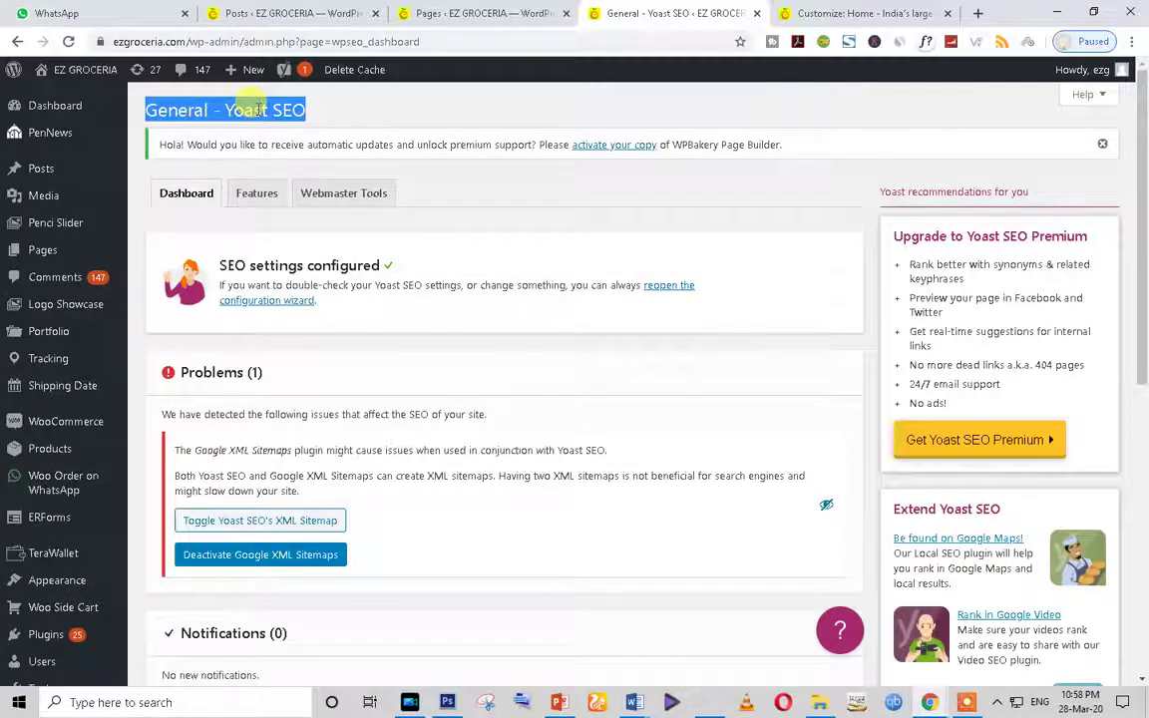
Step: Close the site customizer tab and open a new blank browser tab
left_click(848, 13)
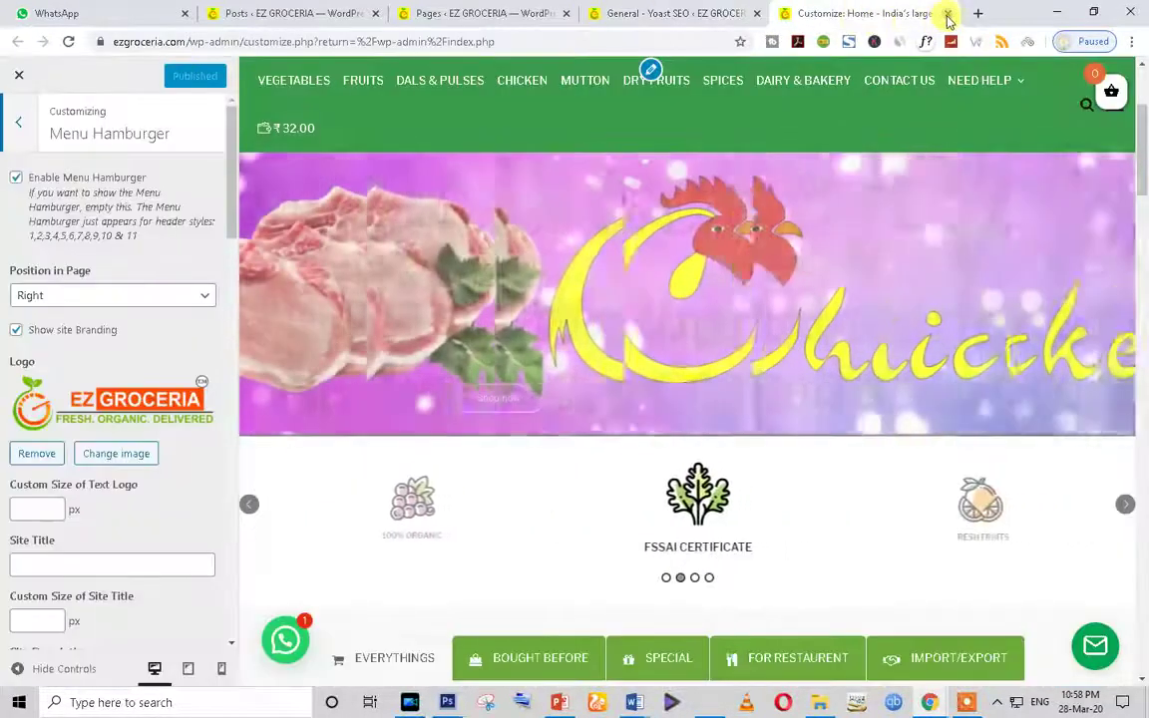
left_click(948, 13)
left_click(785, 12)
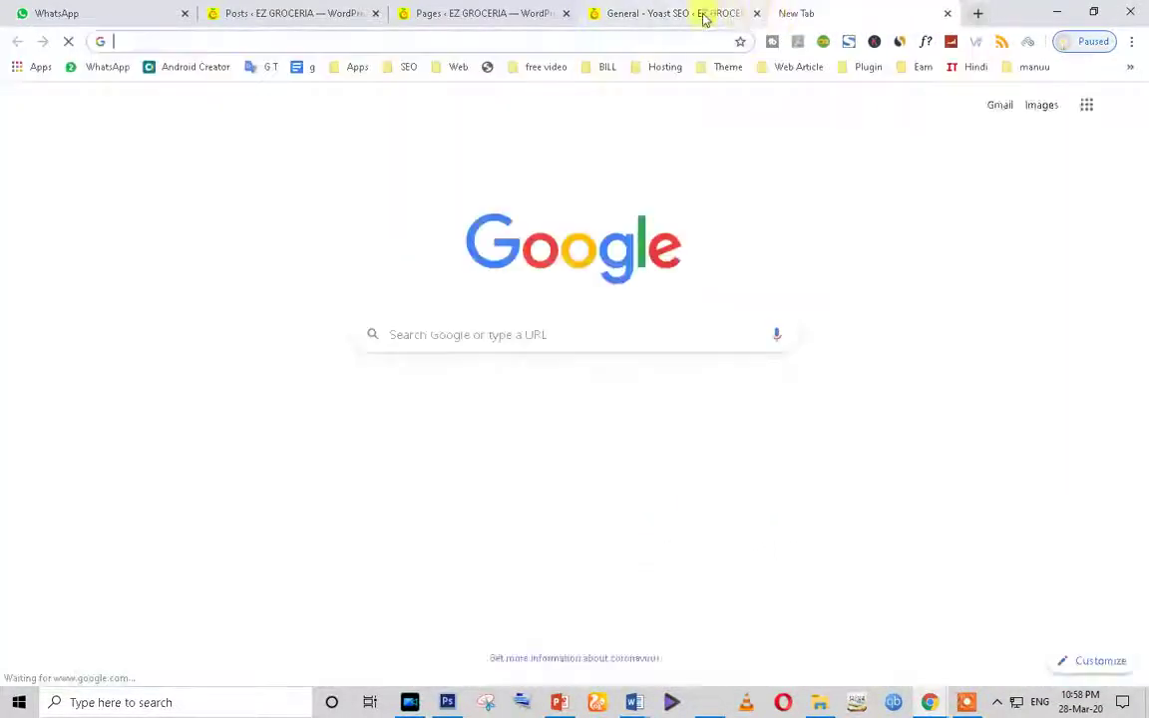
Step: Close the Yoast SEO tab, then open Visit Store from the Pages list in a new tab
left_click(706, 13)
left_click(755, 13)
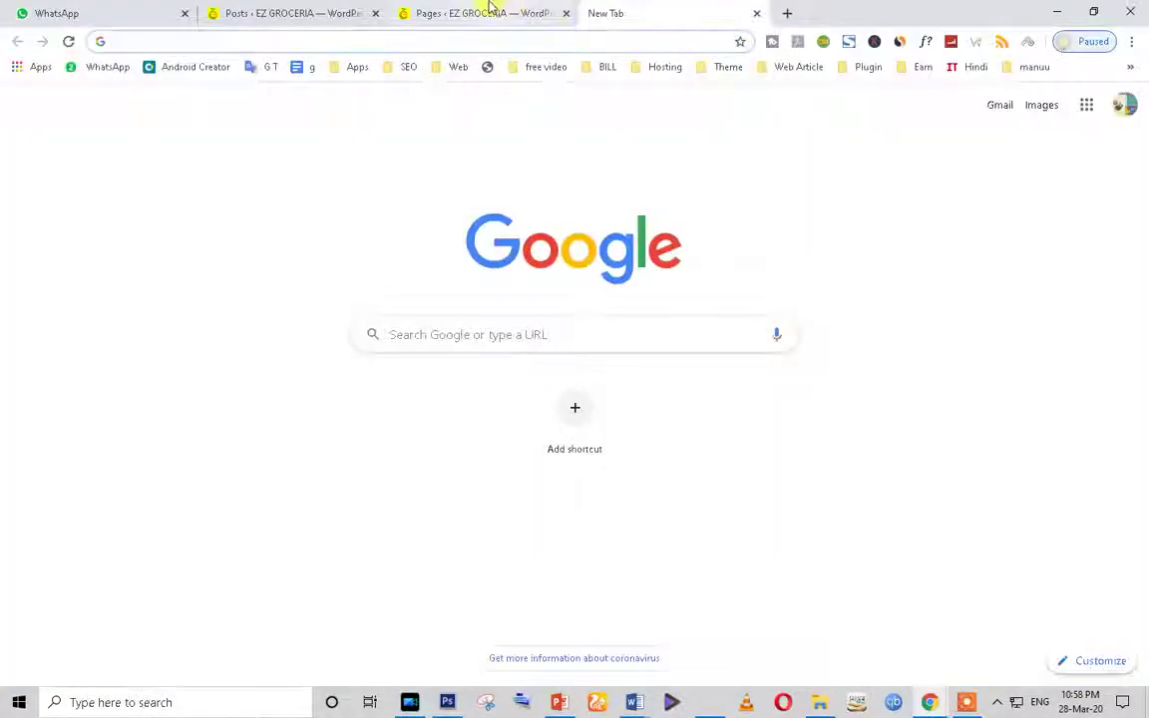
left_click(488, 12)
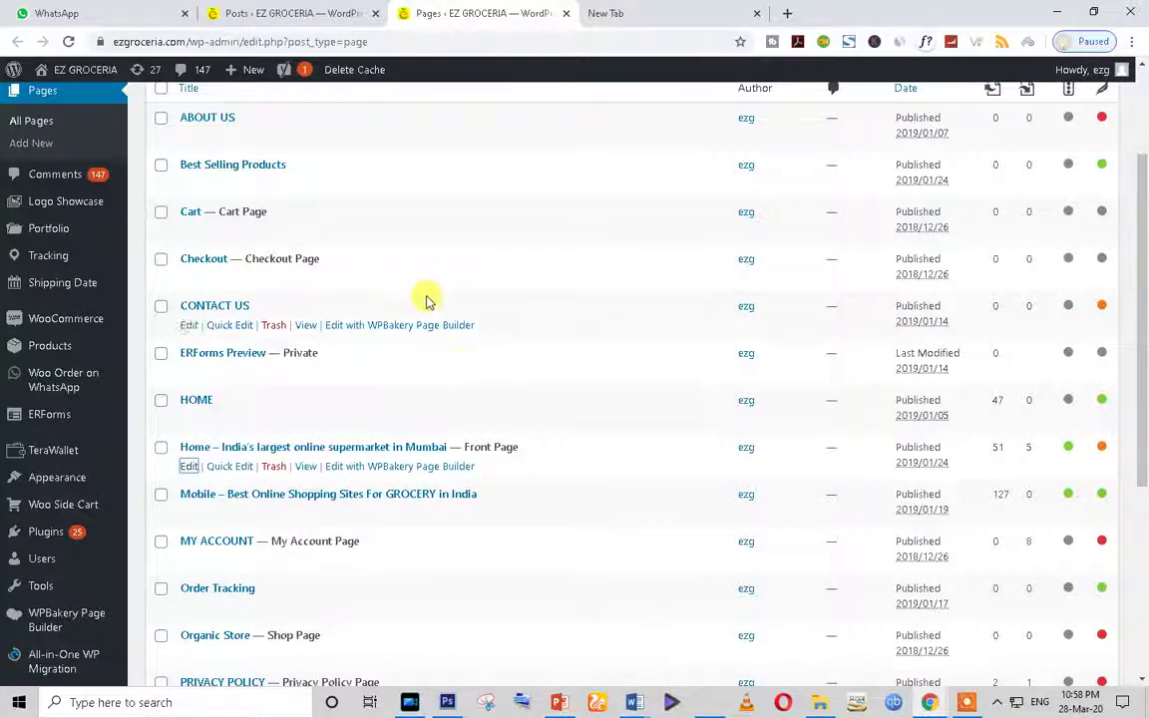
right_click(60, 106)
left_click(85, 113)
left_click(657, 10)
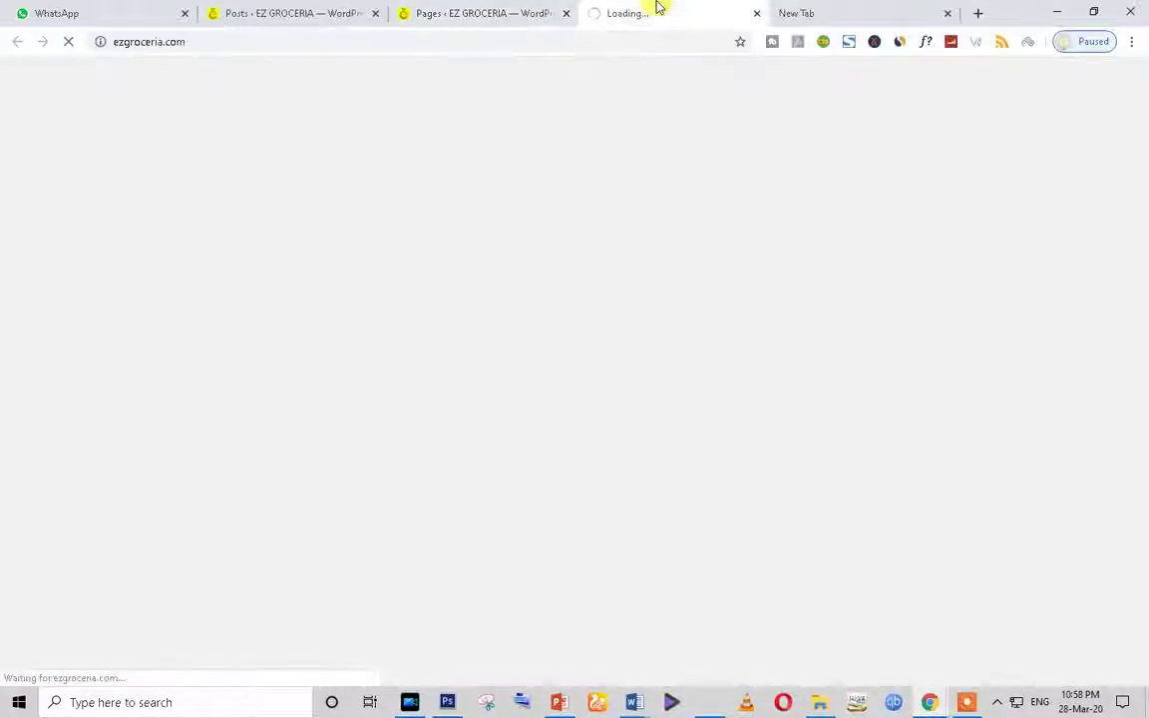
Step: Open Visit Store from the Pages list in another new tab and switch to it
left_click(467, 10)
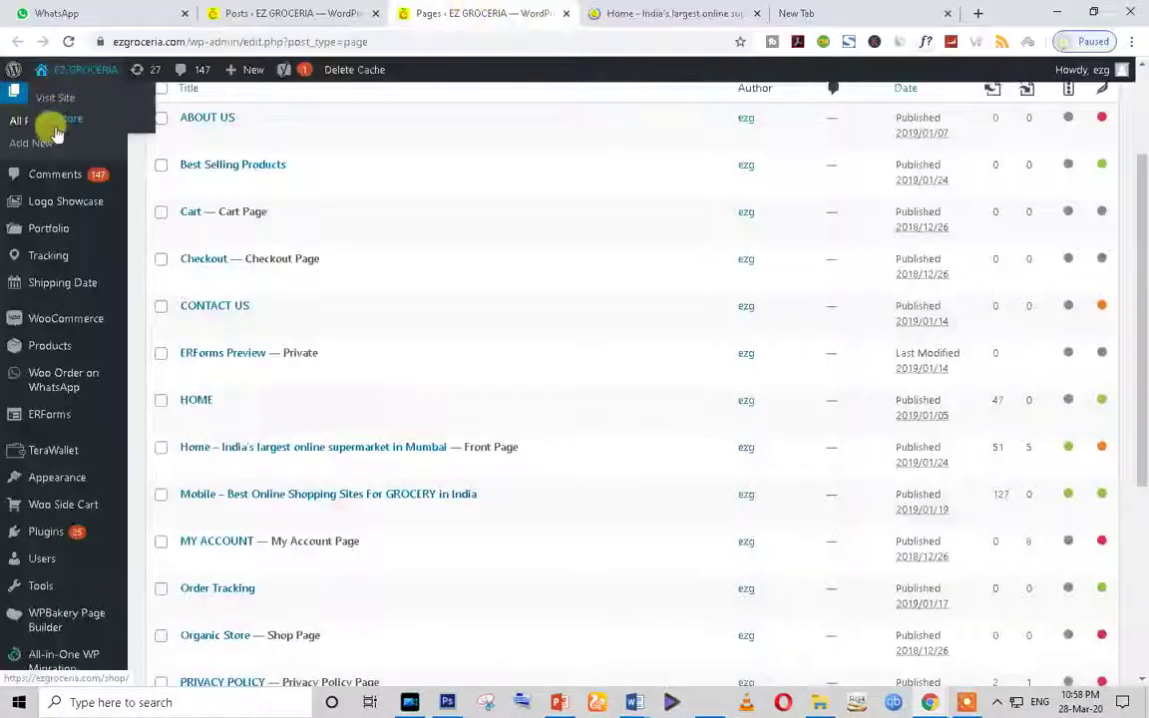
right_click(55, 120)
left_click(116, 134)
left_click(704, 12)
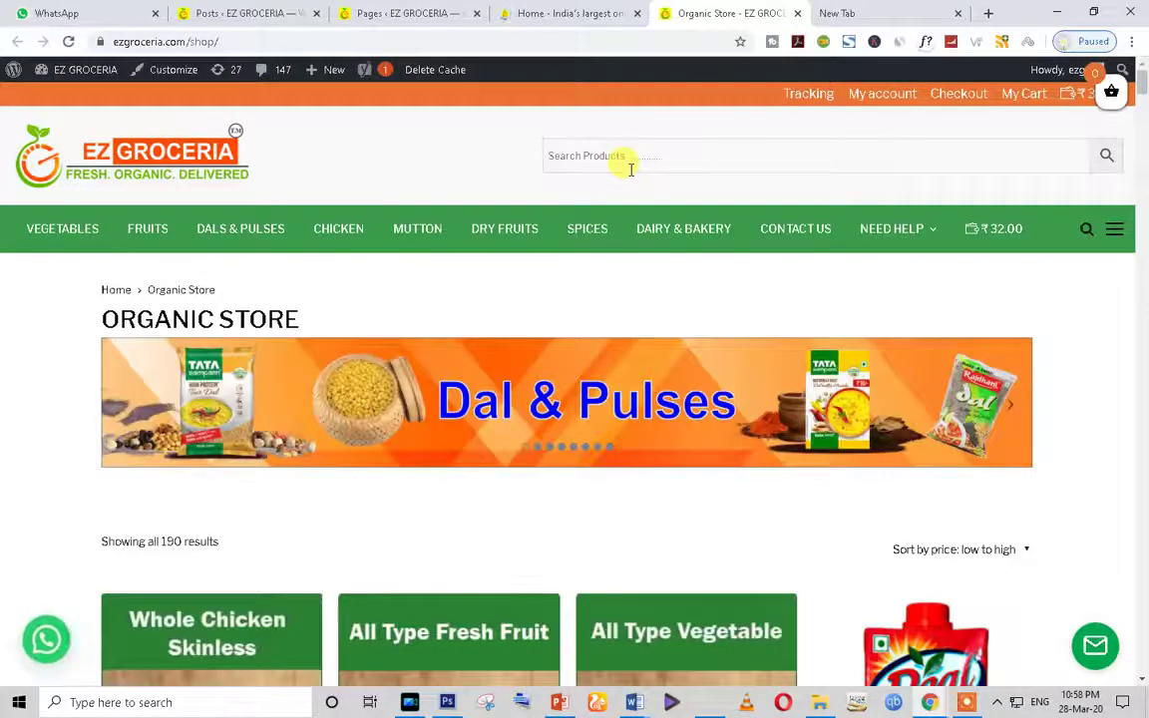
Step: Scroll through the shop's product grid, including Pear – Imported and Kiwi – Imported
scroll(800, 380, "down", 12)
scroll(800, 392, "down", 20)
scroll(800, 392, "down", 20)
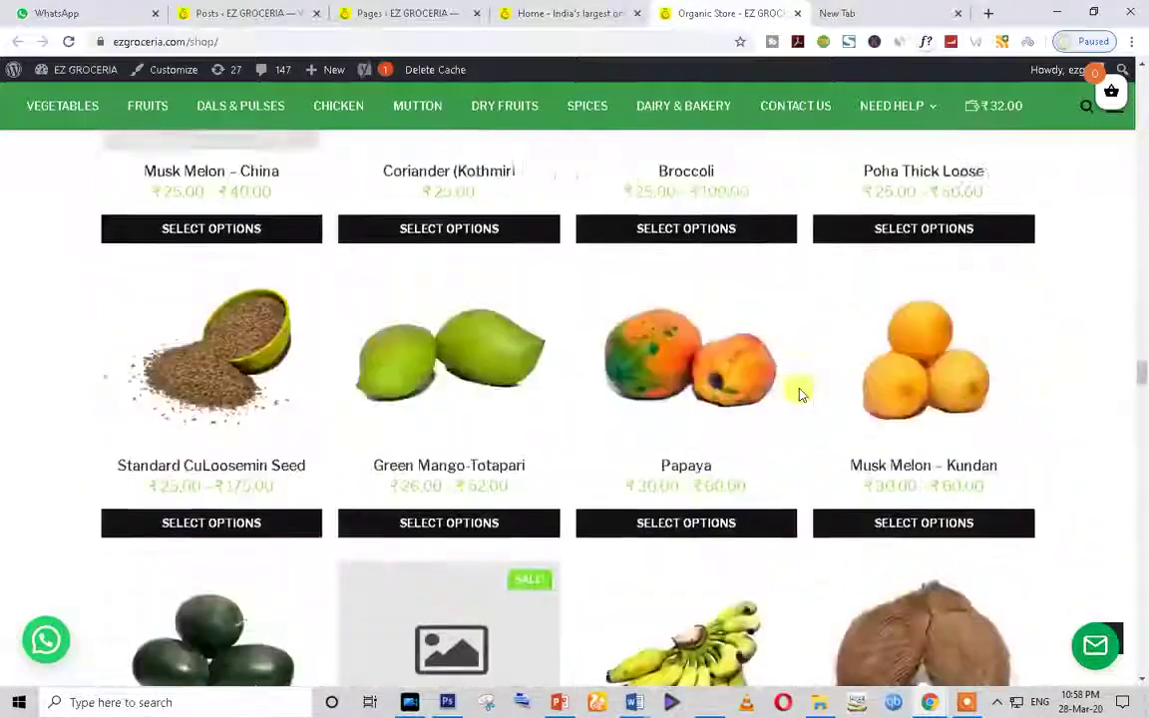
scroll(800, 392, "down", 20)
scroll(801, 393, "down", 20)
scroll(800, 393, "down", 20)
scroll(800, 392, "down", 9)
scroll(801, 392, "up", 6)
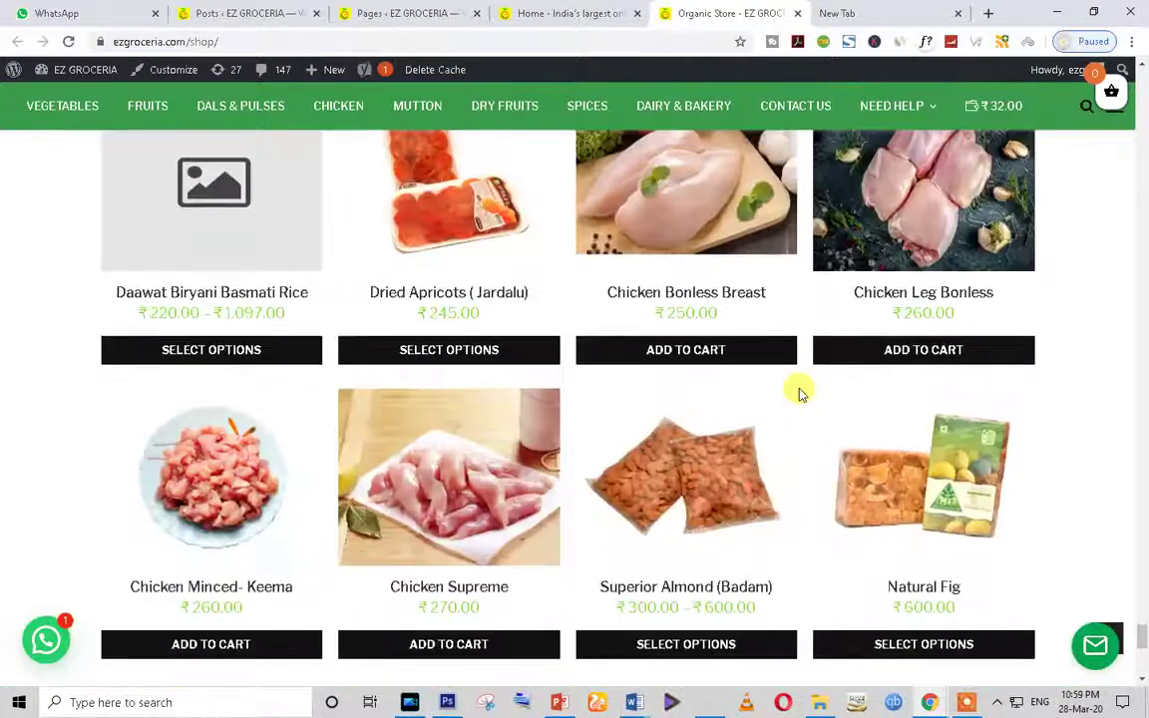
scroll(800, 392, "up", 5)
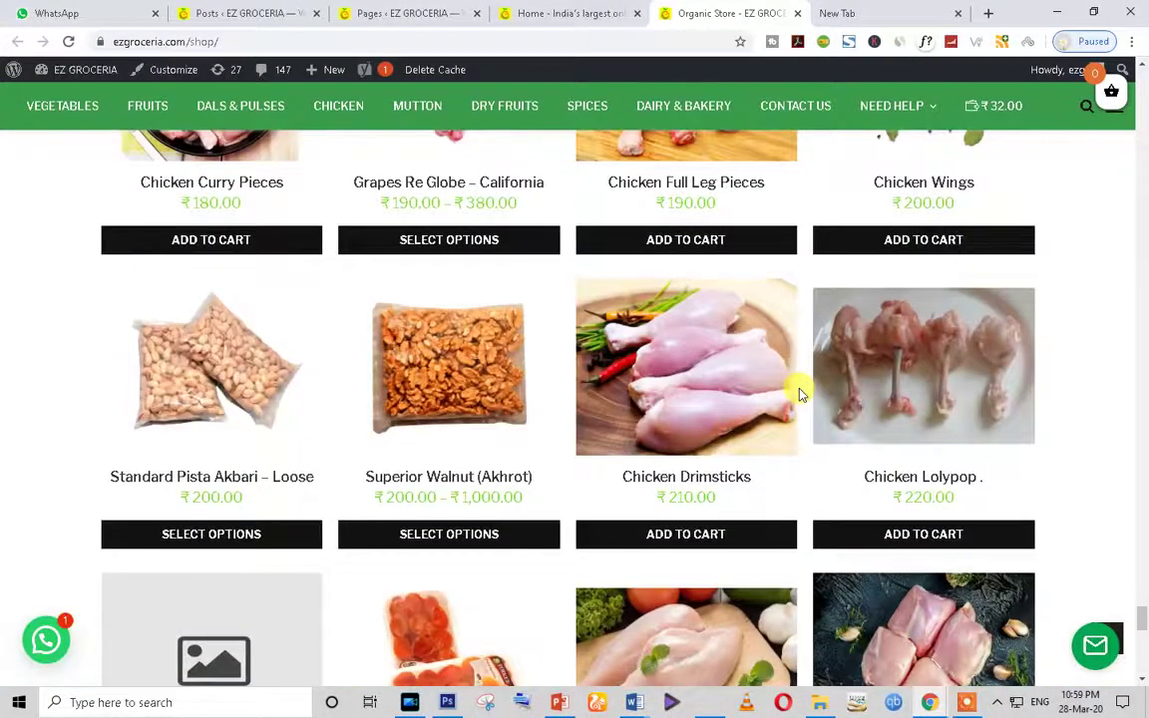
scroll(800, 392, "up", 15)
scroll(801, 392, "up", 1)
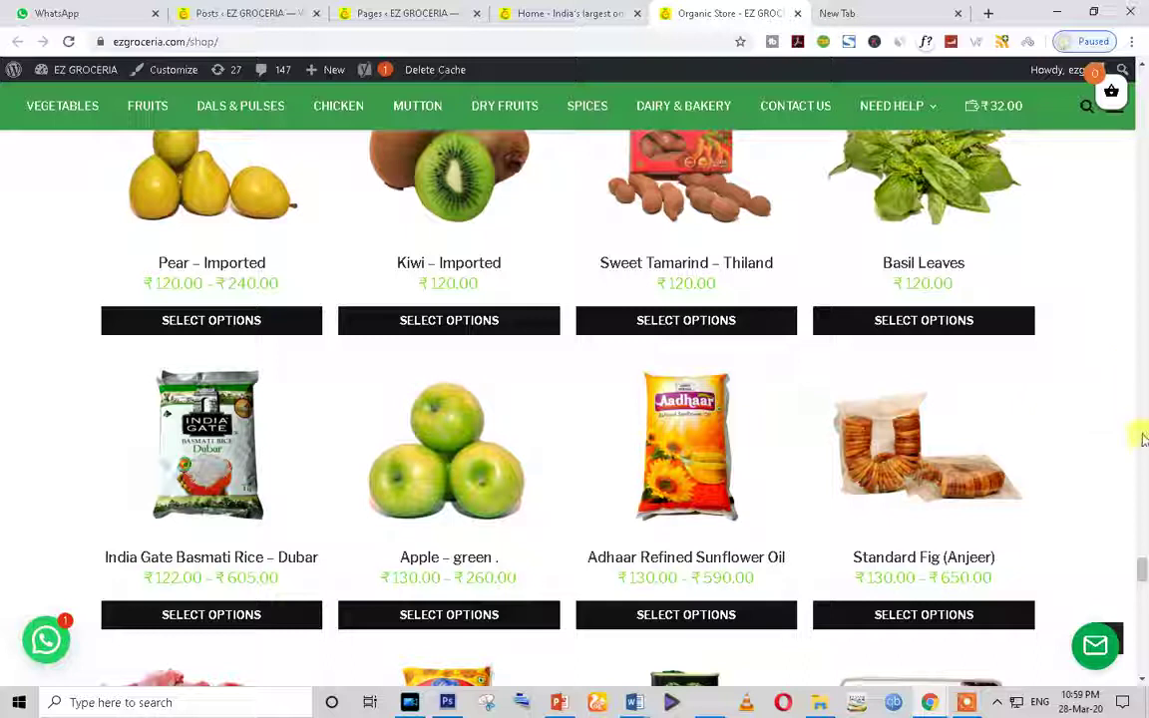
scroll(1141, 573, "up", 1)
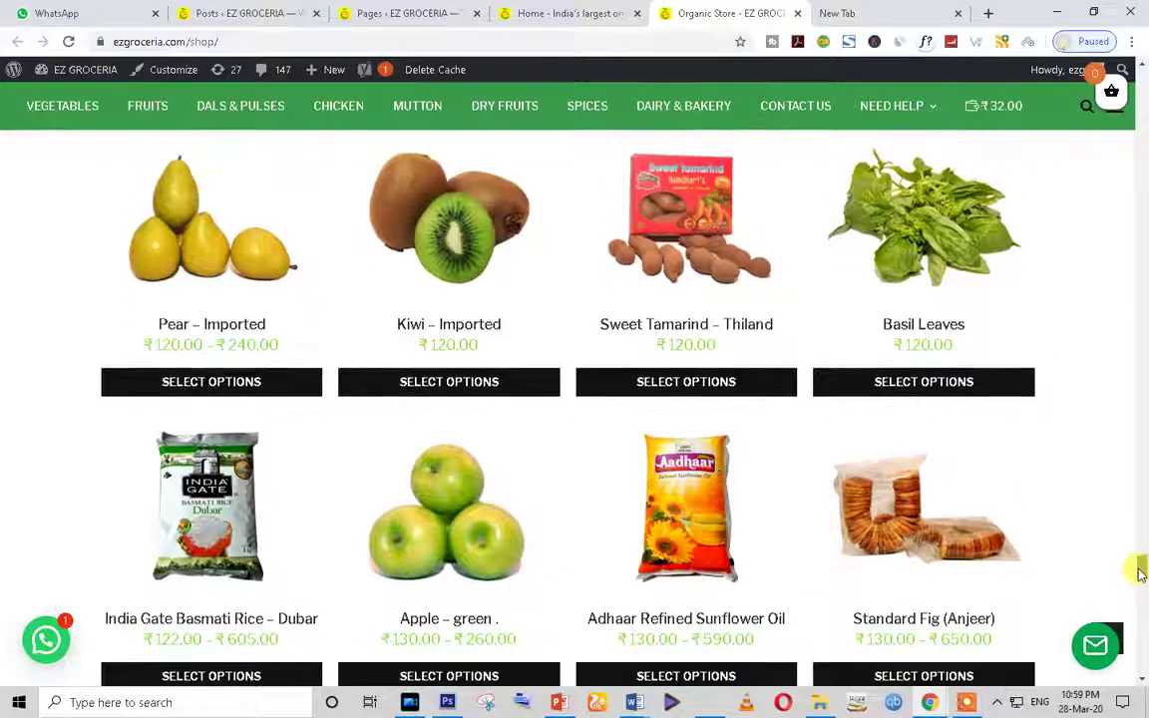
scroll(1141, 574, "down", 1)
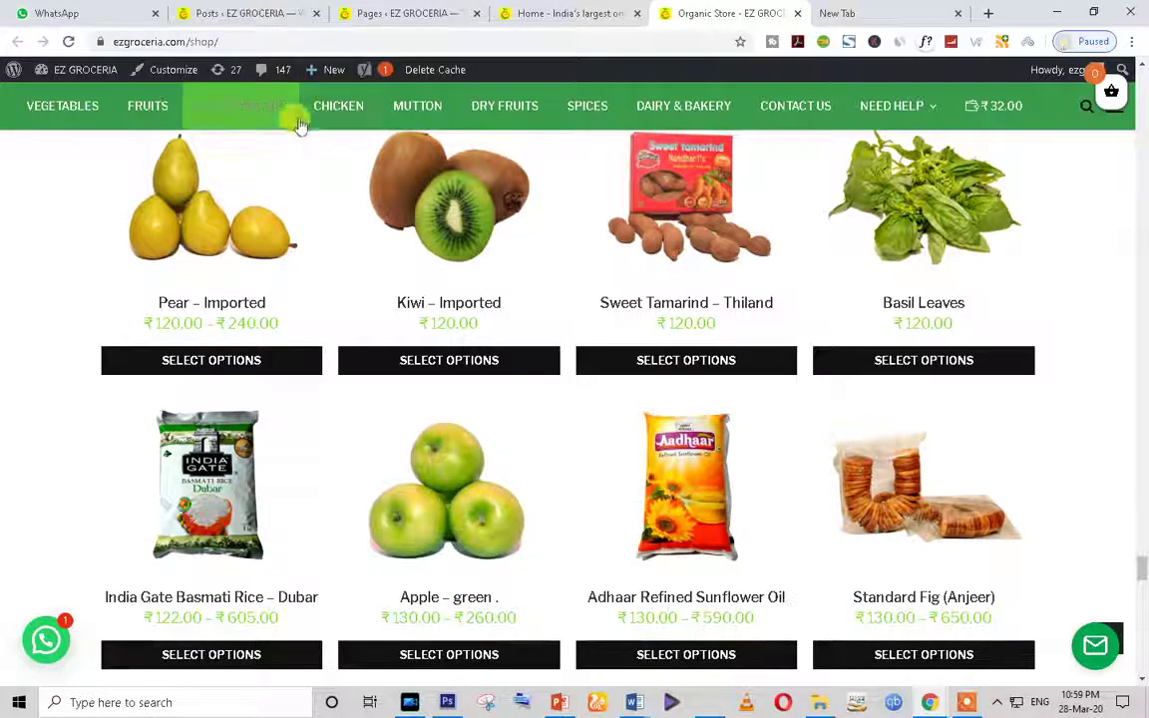
Step: Open FRUITS from the green menu bar and scroll through the 35 fruit products and back
left_click(150, 112)
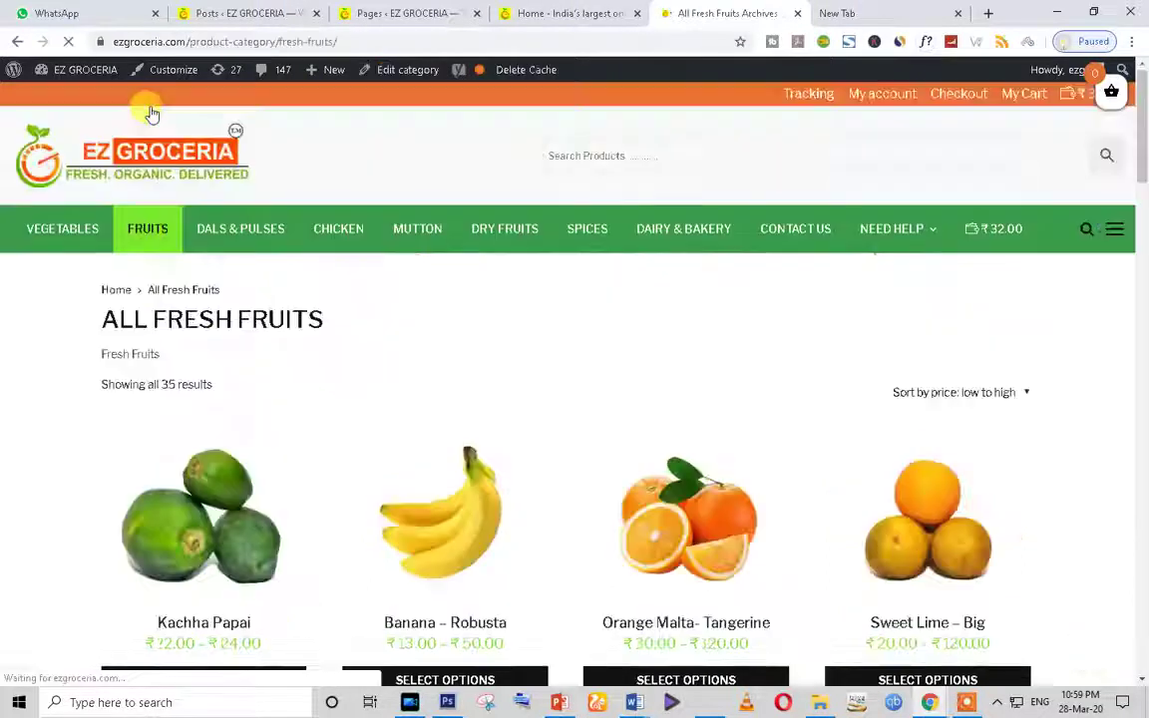
scroll(634, 419, "down", 10)
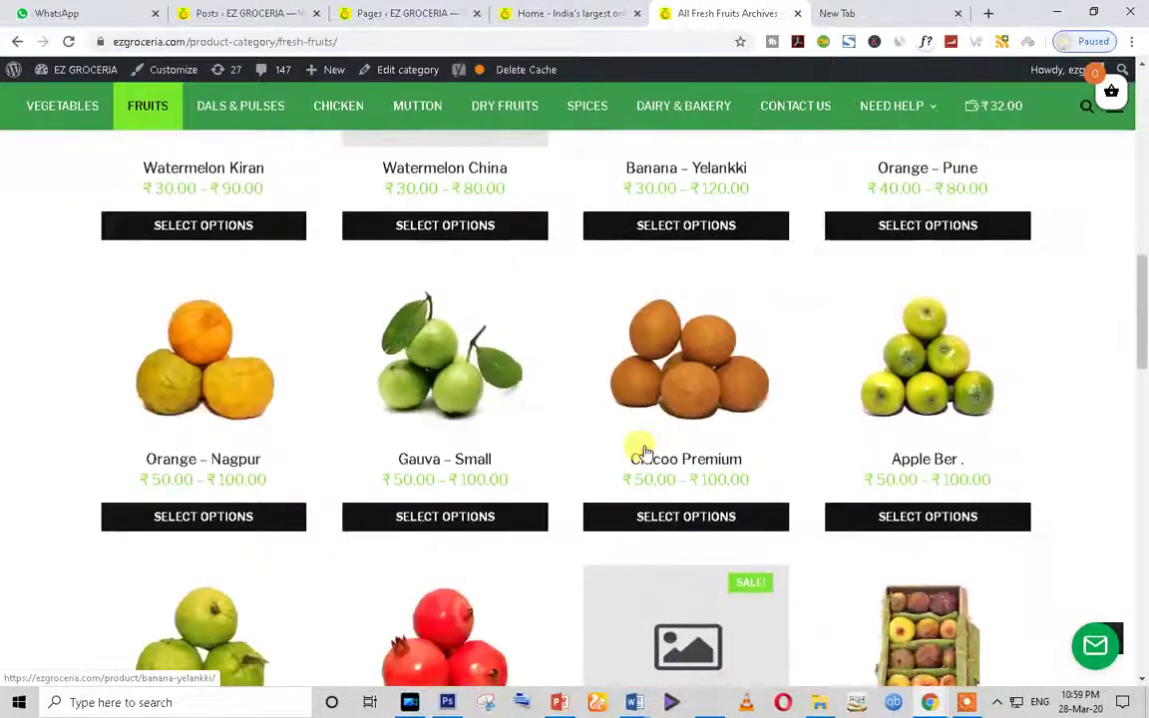
scroll(645, 452, "down", 7)
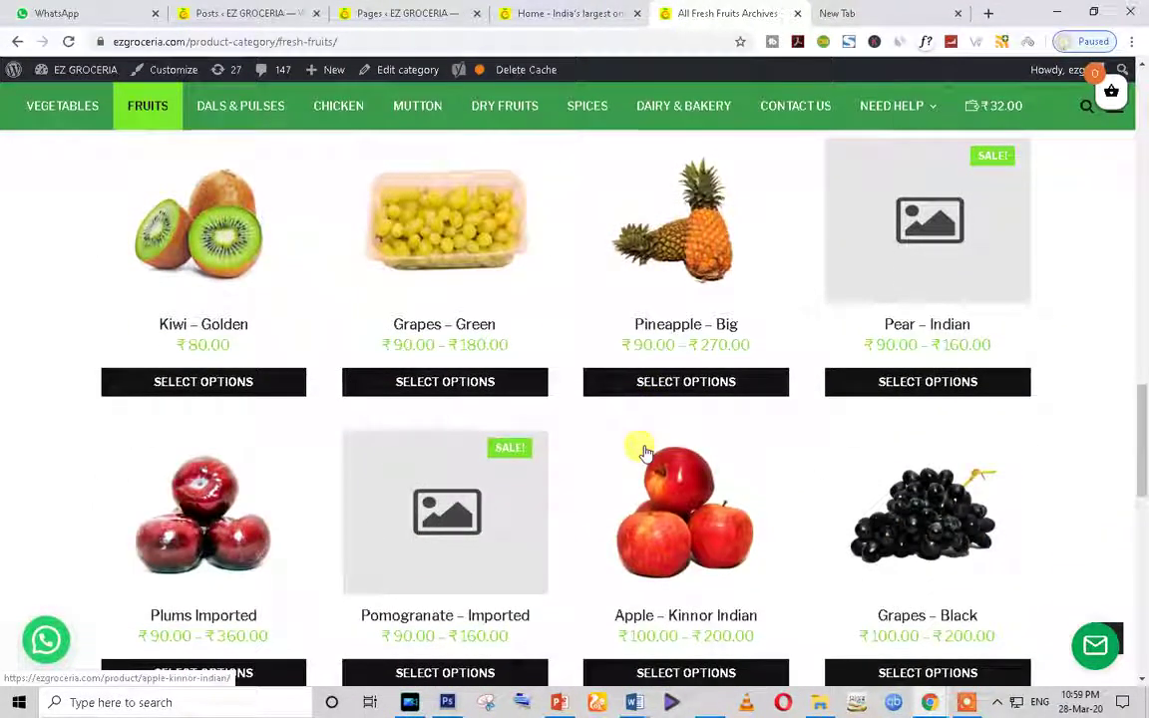
scroll(645, 451, "down", 2)
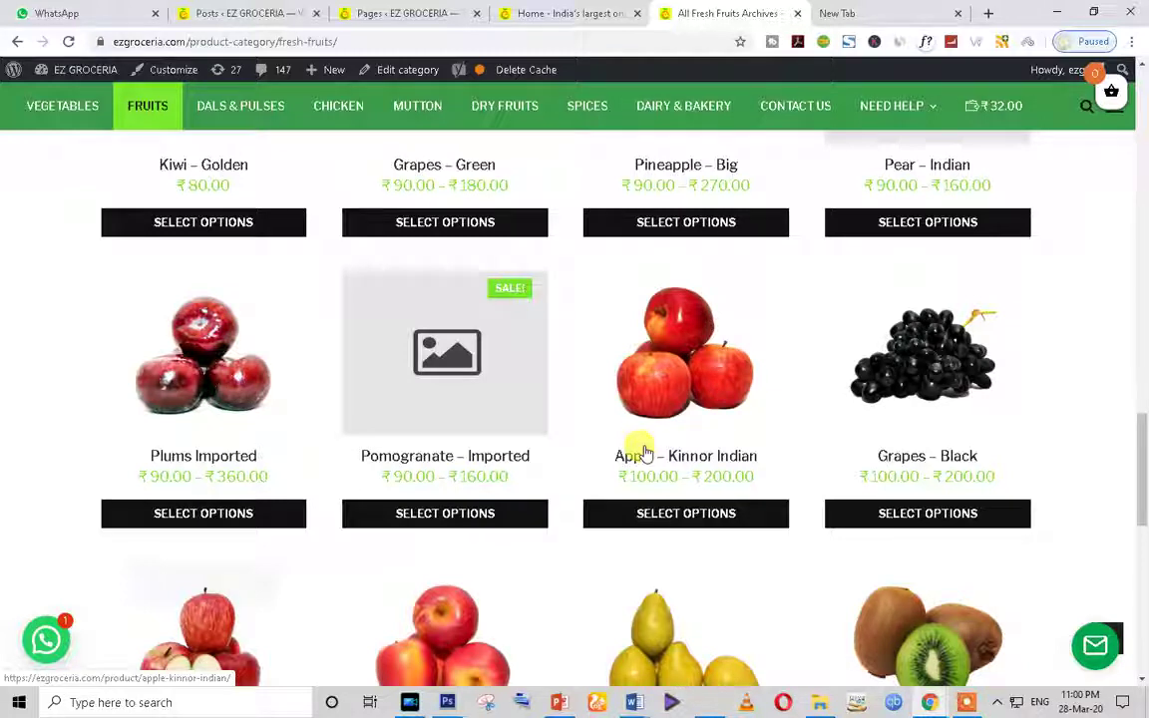
scroll(644, 454, "down", 8)
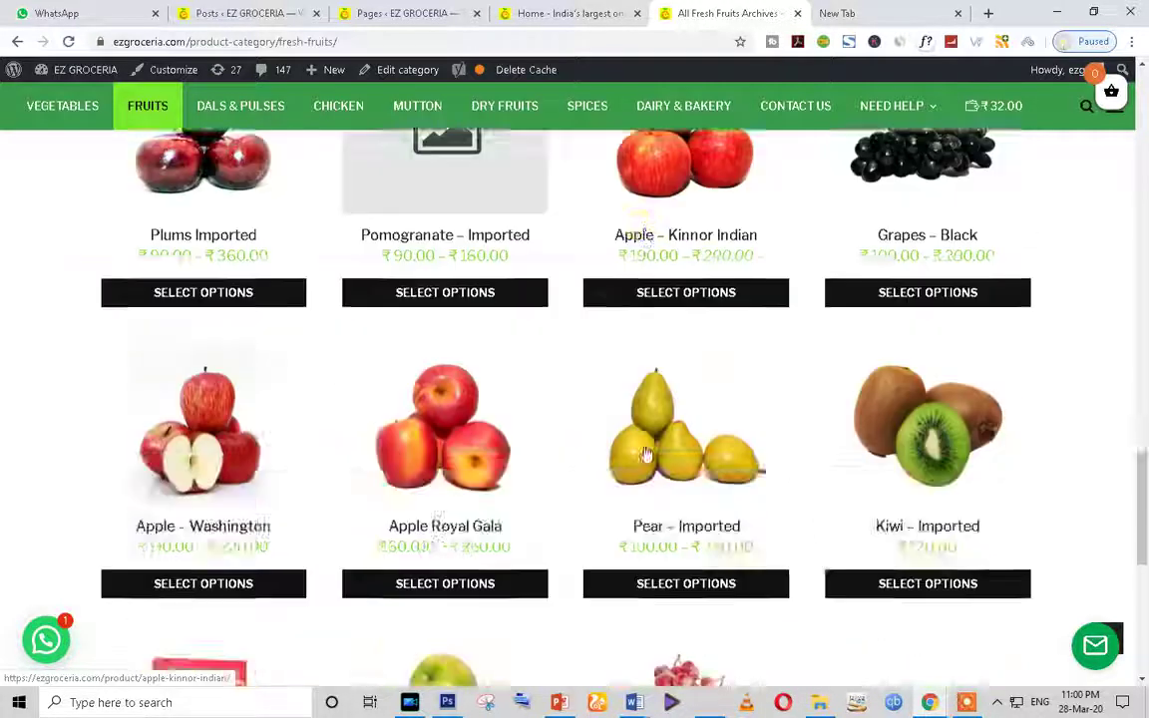
scroll(636, 446, "up", 11)
scroll(506, 412, "up", 4)
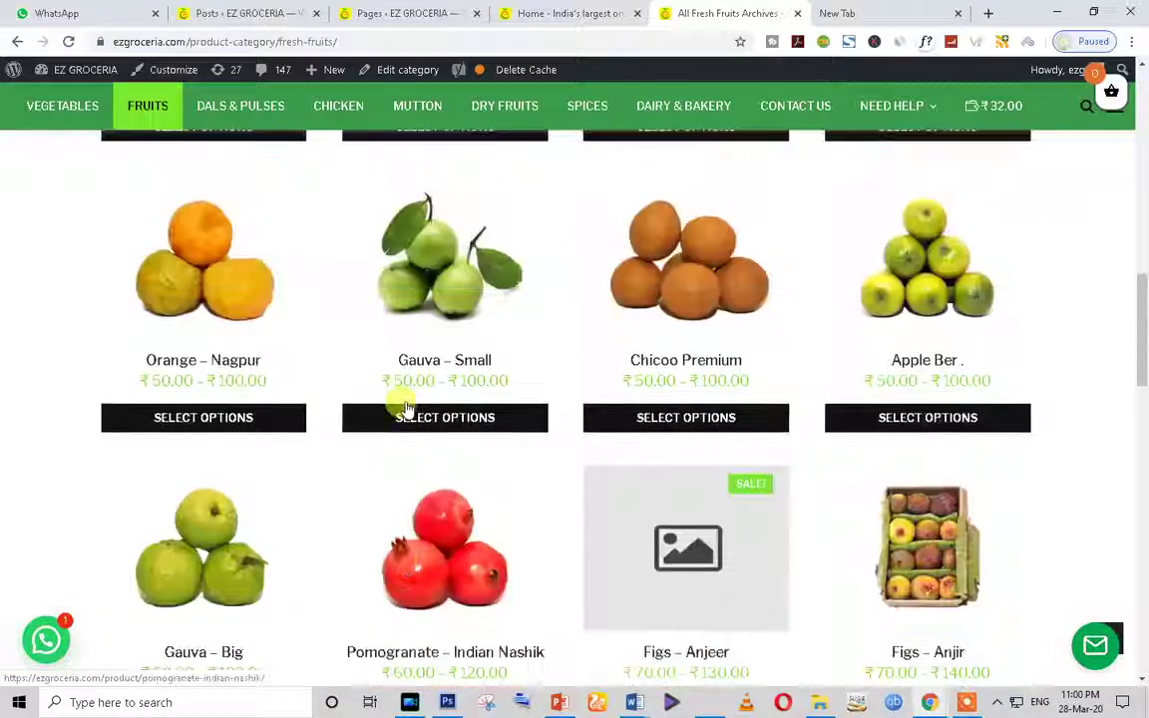
scroll(513, 390, "up", 2)
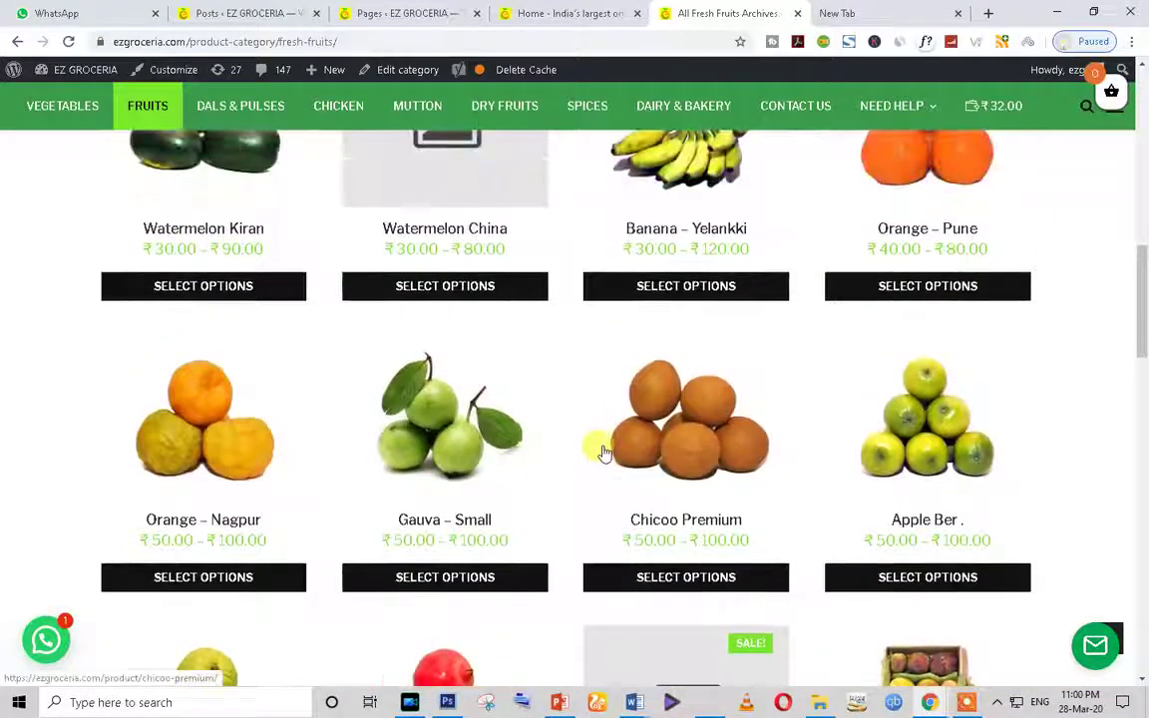
scroll(603, 454, "up", 1)
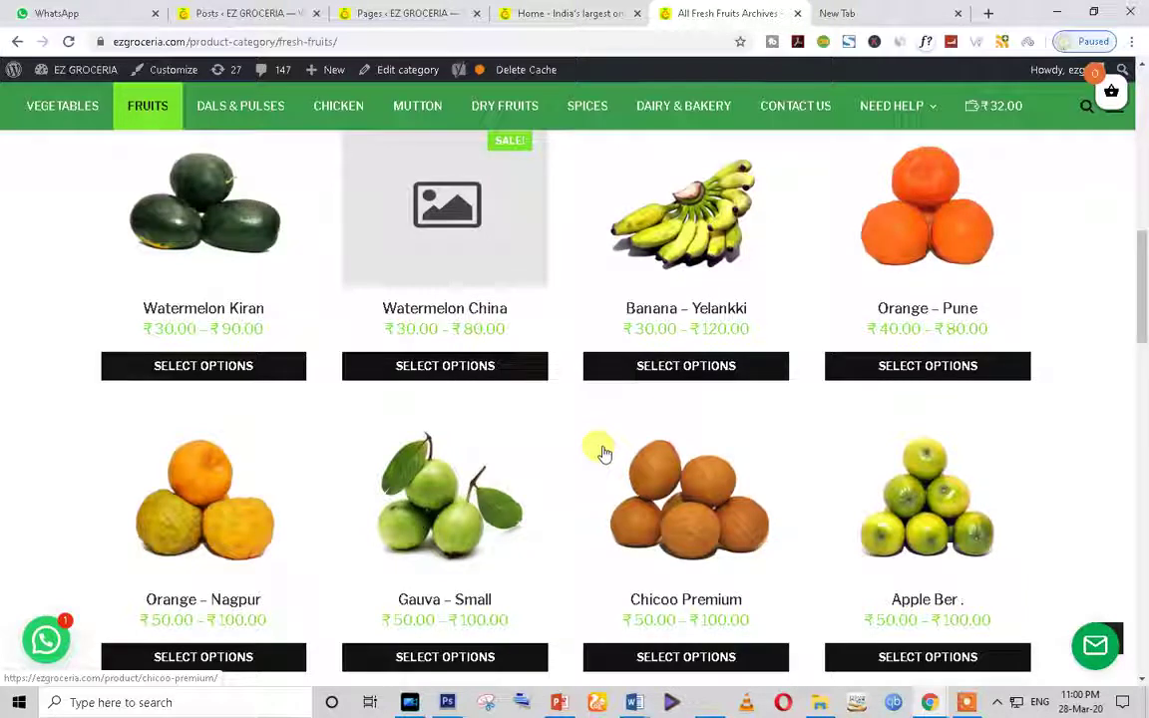
scroll(602, 457, "up", 3)
scroll(602, 461, "up", 5)
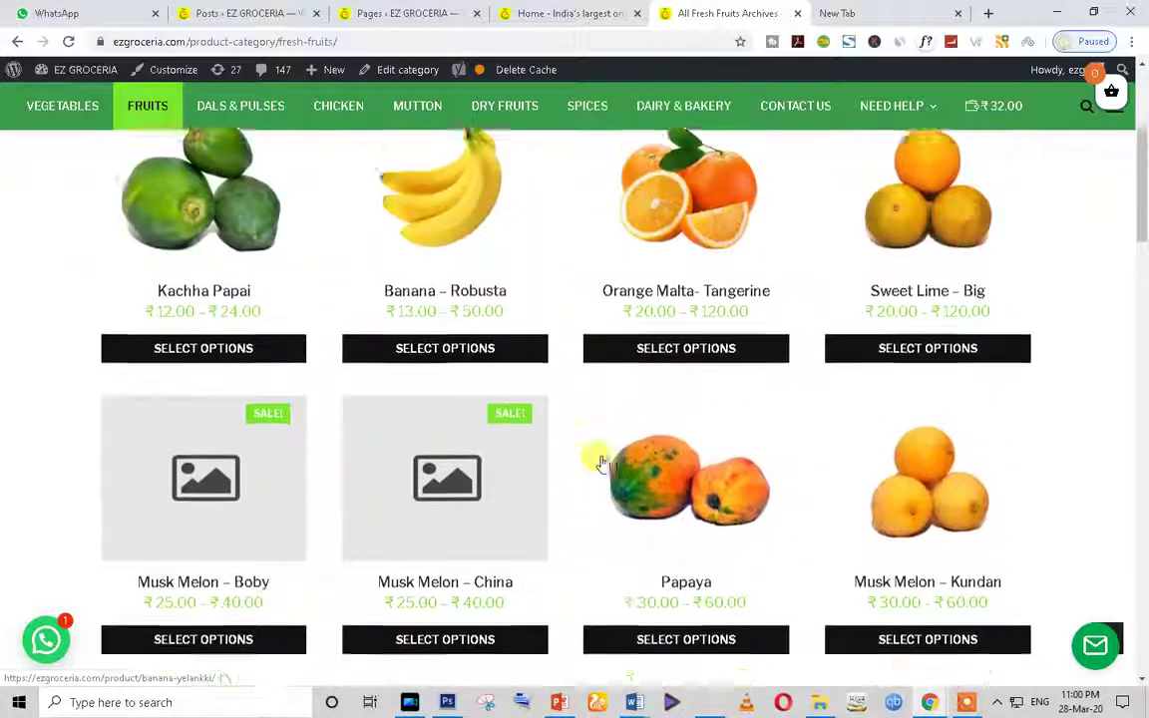